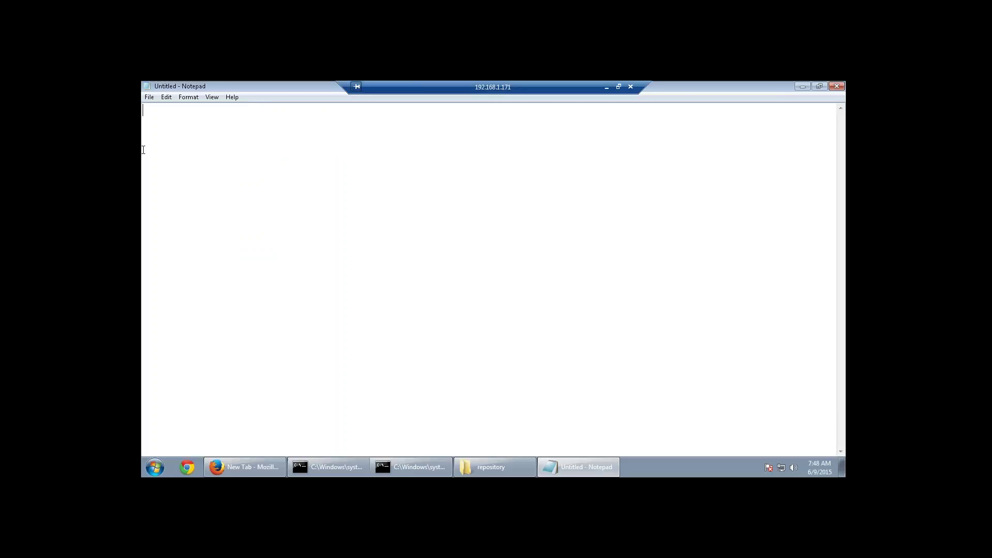
Enter four lines: Physical layer, BMM Layer, Presentation layer, Snowflake schemas.
text(Physical layer)
key(Return)
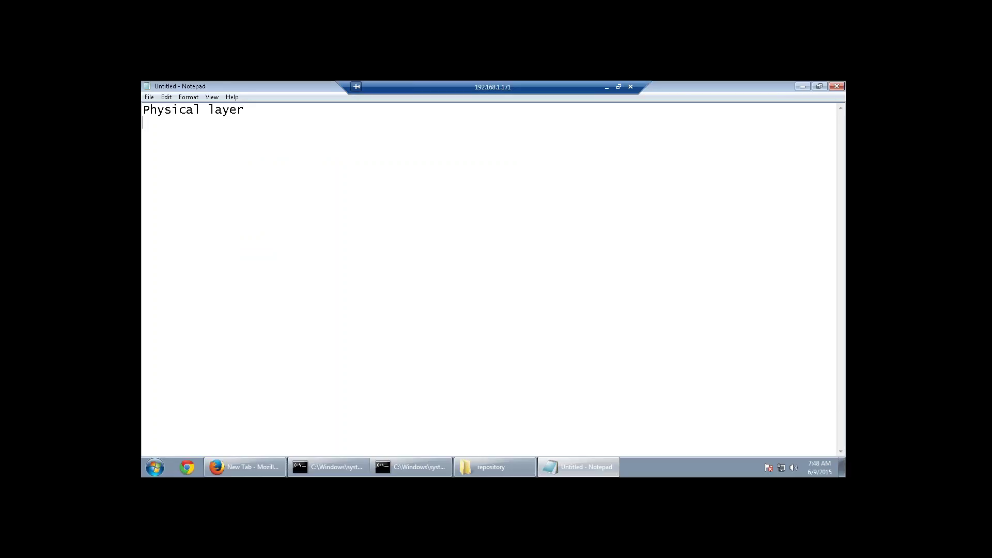
text(BMM Layer)
key(Return)
text(Prese)
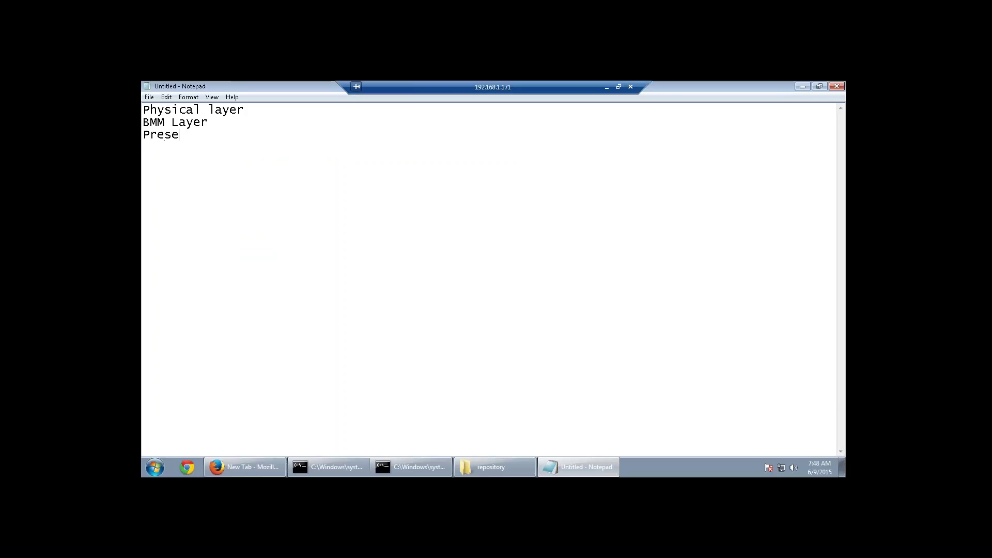
text(ntation layer)
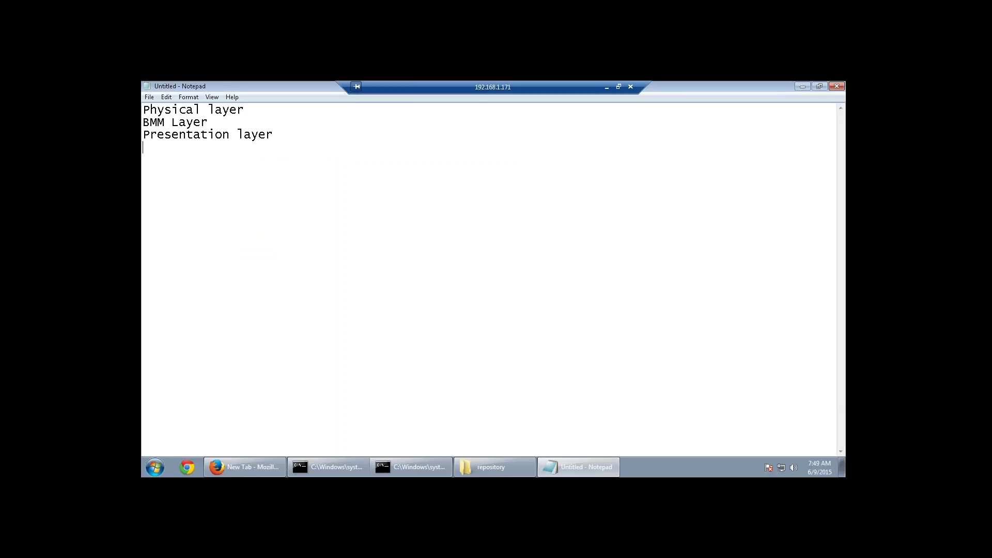
text(Snowflake schemas)
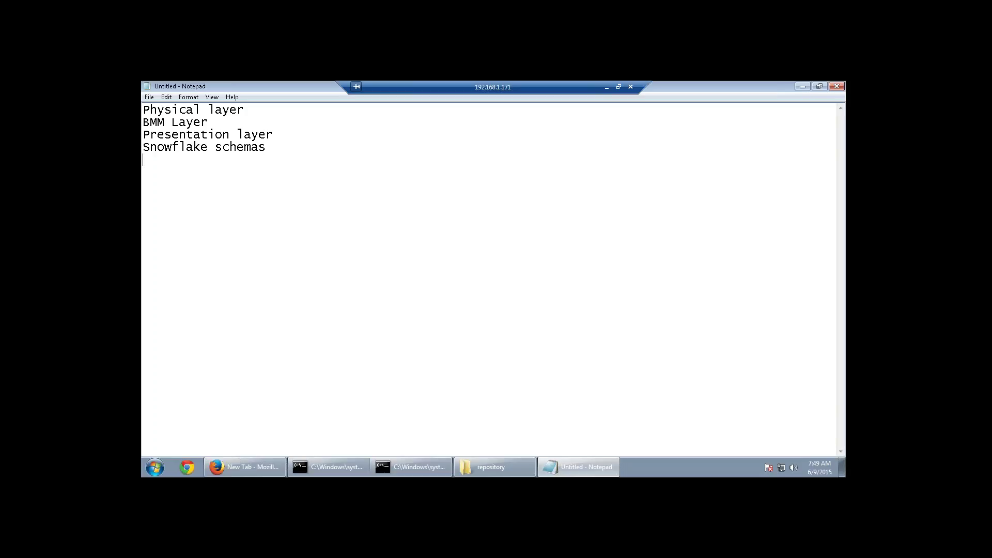
Add the lines 'Adding various types of calculations to fact' and 'Create dimensional hierarchies' to the note.
text(Addinf)
key(BackSpace)
text(g various types)
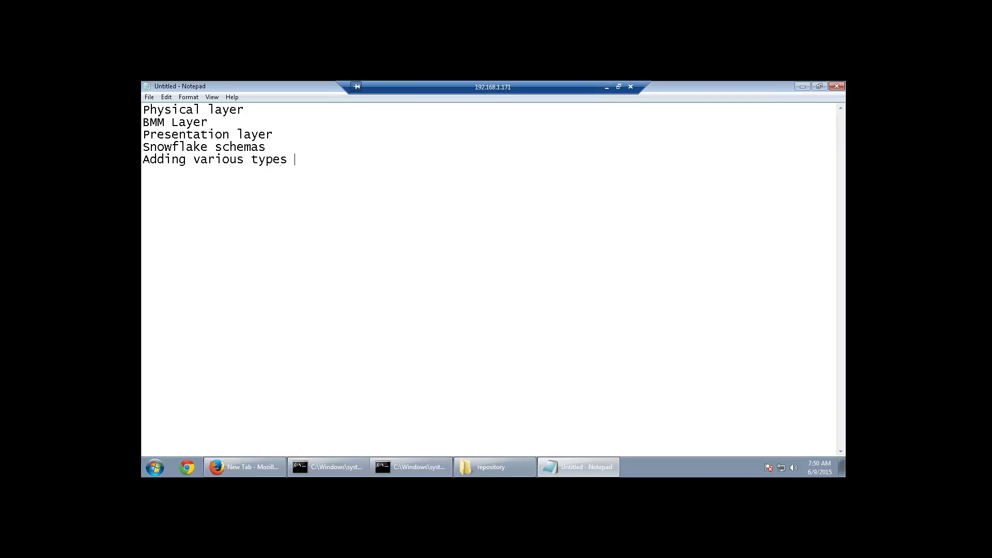
text( of calculations to fact)
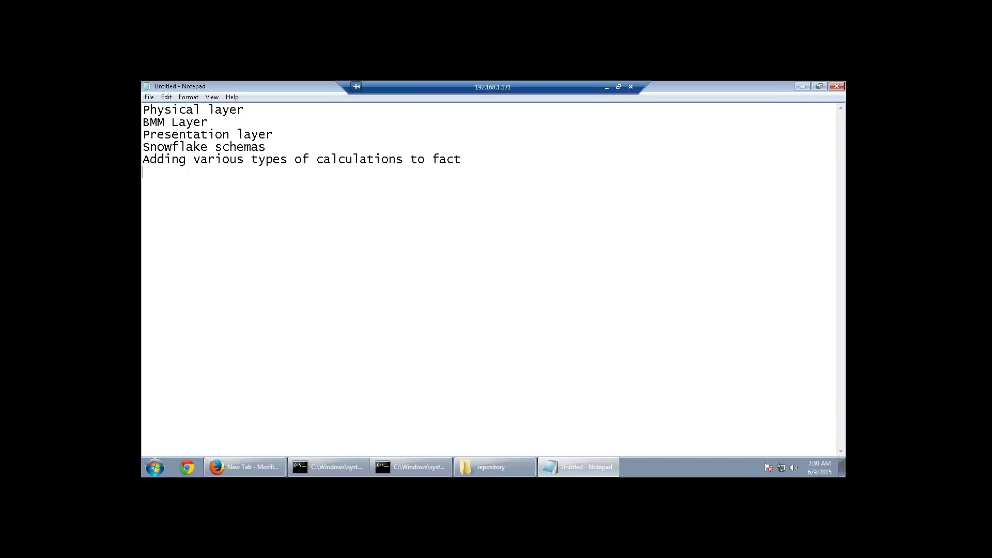
text(Create dimensional;)
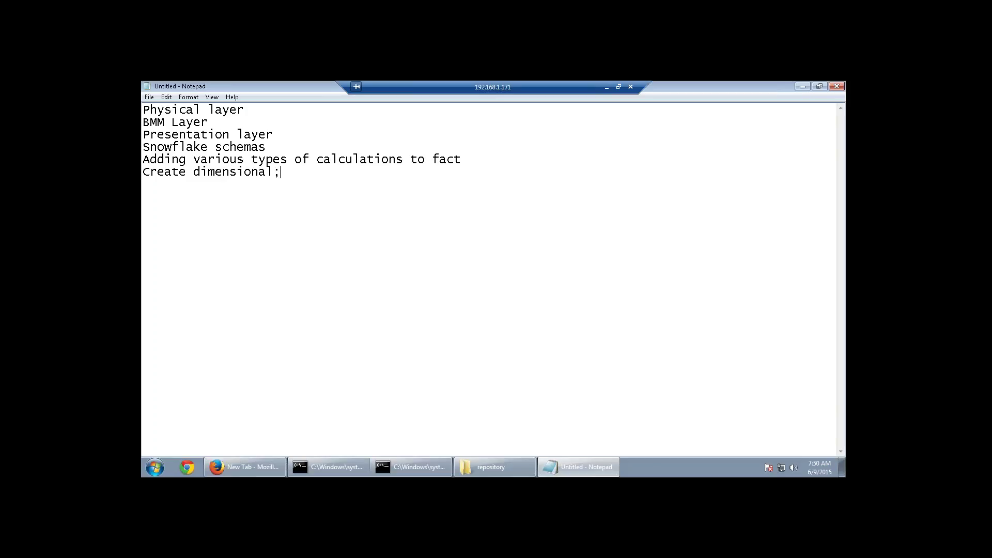
key(BackSpace)
text( hierarchies)
Highlight the fact-calculations and dimensional-hierarchies phrases, then bring the repository folder forward.
drag(197, 164, 462, 160)
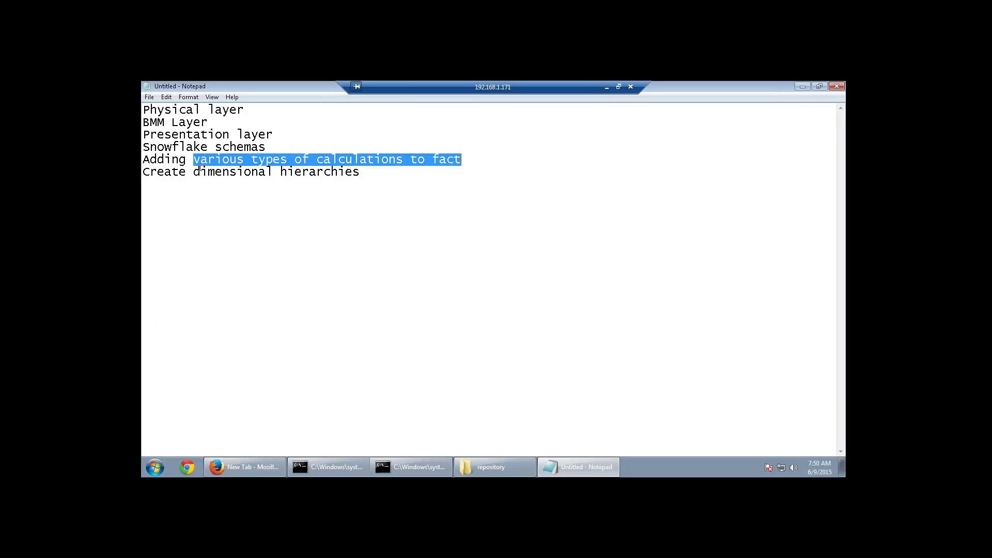
drag(194, 171, 358, 172)
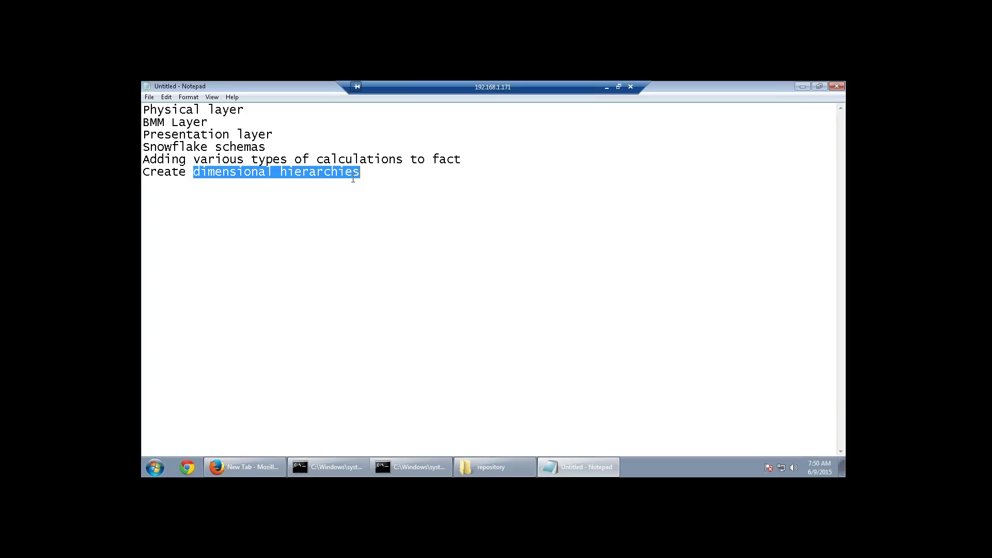
click(358, 232)
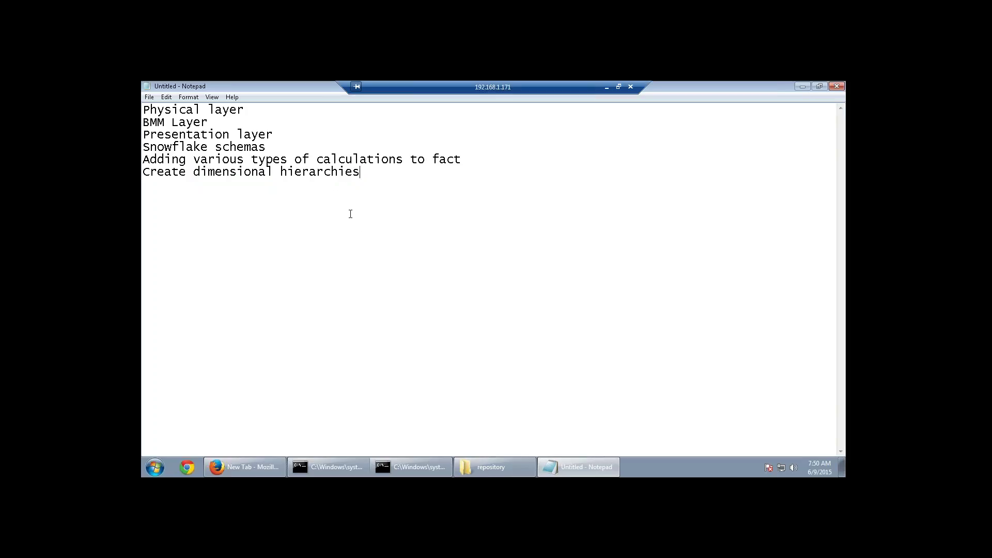
click(493, 467)
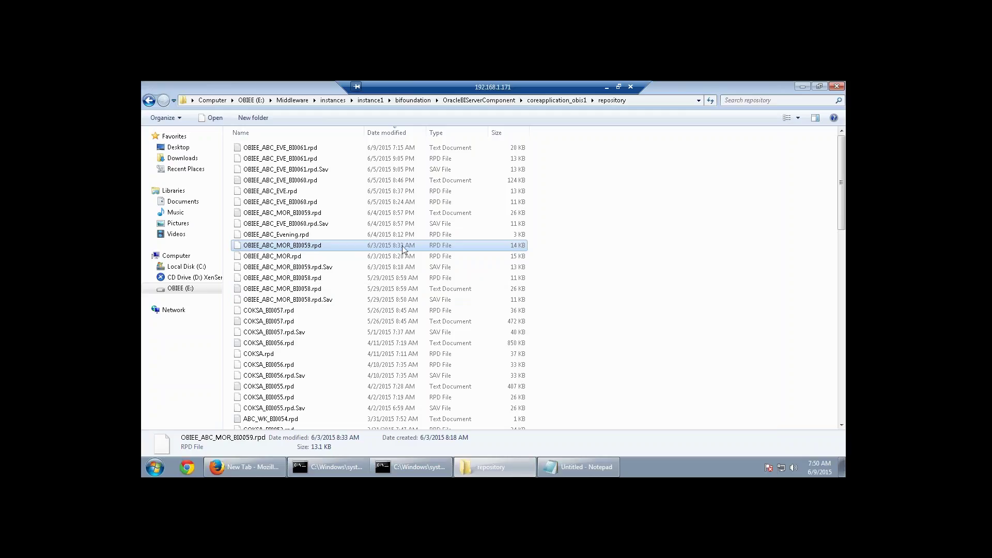
Select the OBIEE_ABC_MOR_BI0059.rpd files and launch the BI Administration Tool.
click(292, 214)
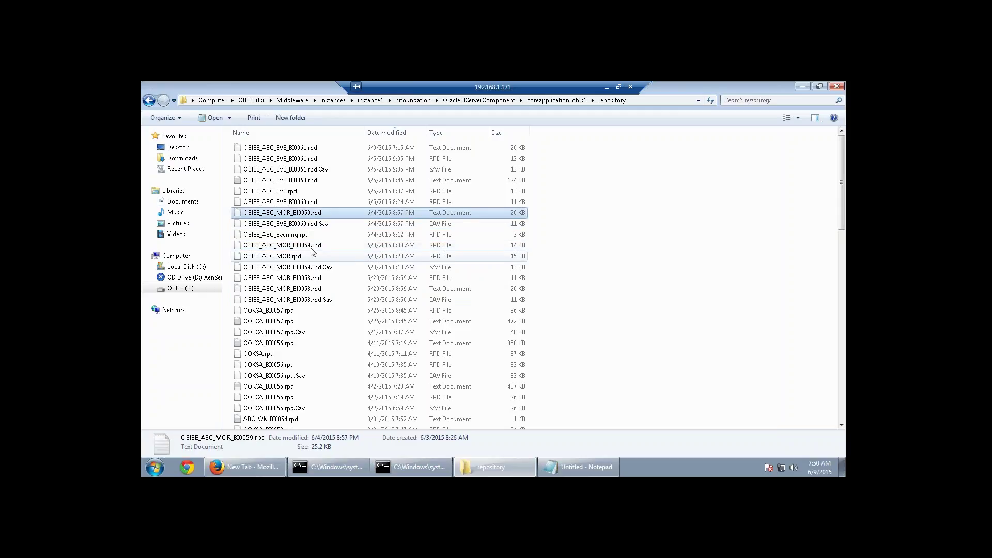
click(413, 244)
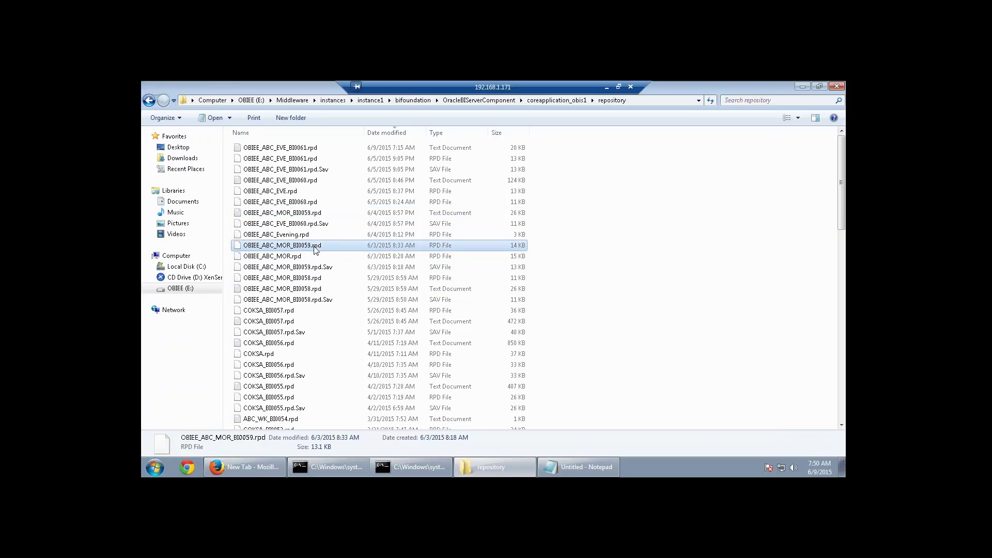
click(155, 467)
click(197, 356)
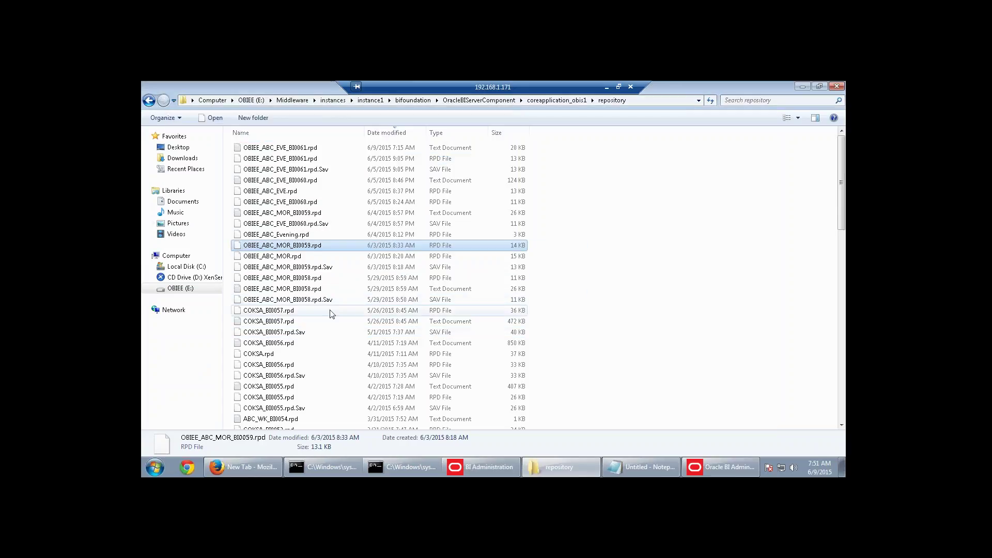
Duplicate OBIEE_ABC_MOR.rpd and rename the copy to OBIEE_ABC_MOR (2).rpd.
click(289, 267)
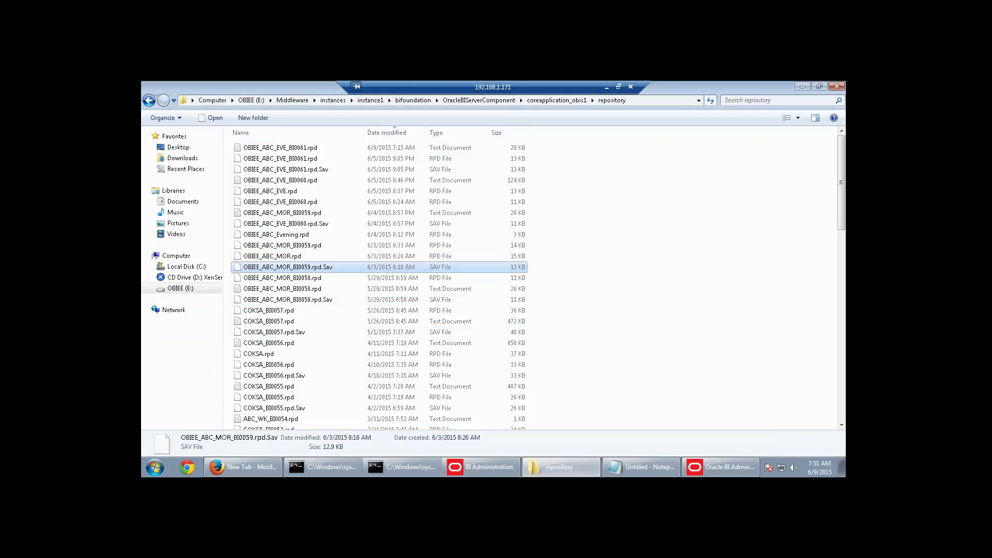
click(319, 257)
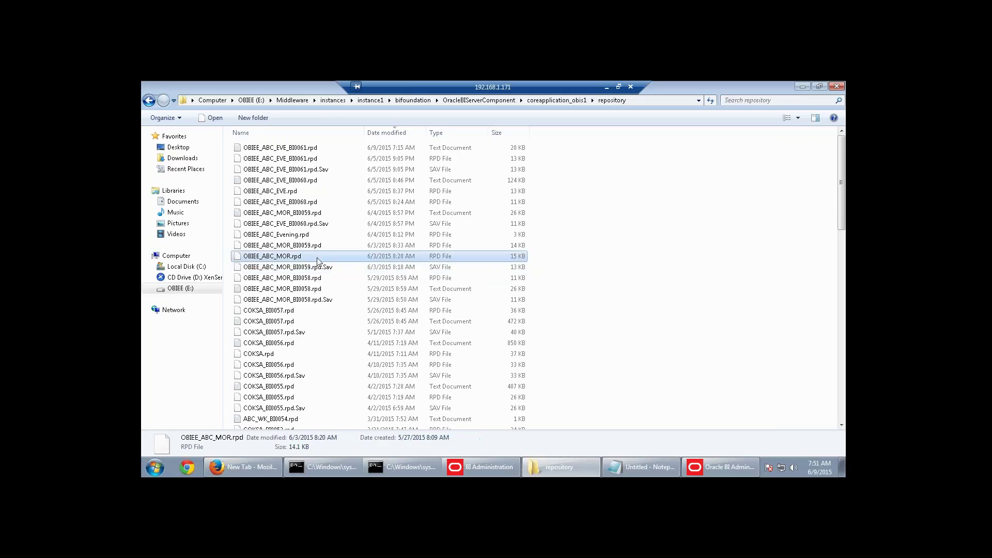
key(ctrl+c)
key(ctrl+v)
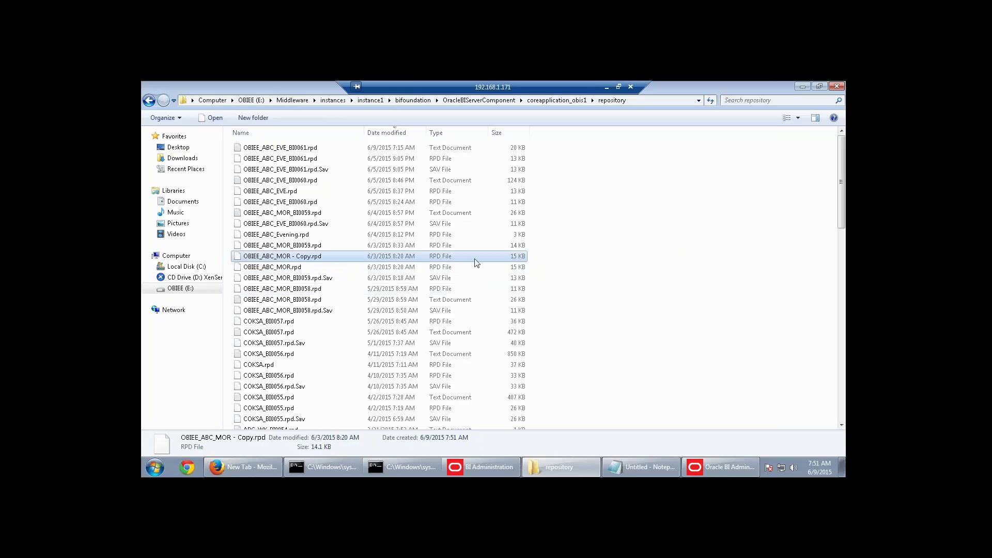
right_click(296, 258)
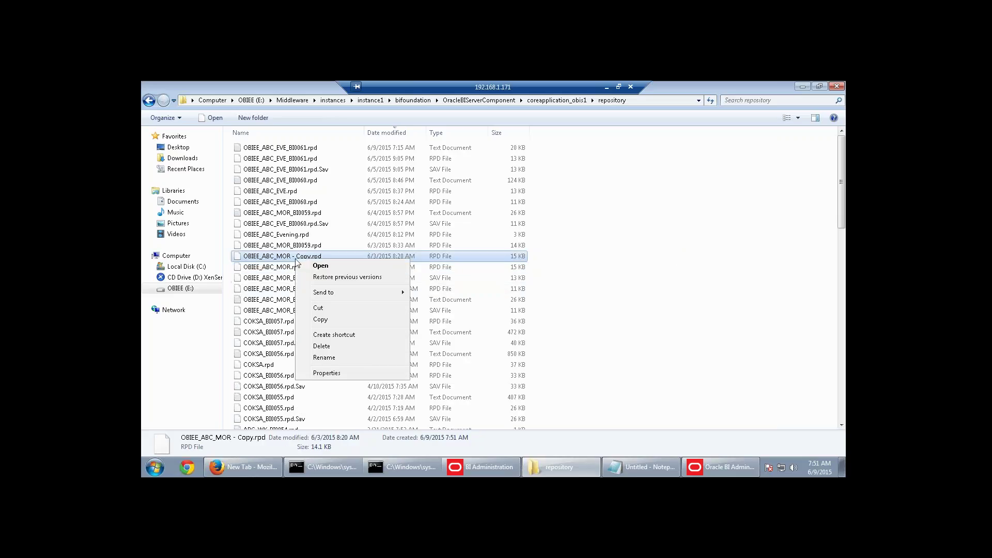
click(333, 357)
drag(290, 259, 311, 258)
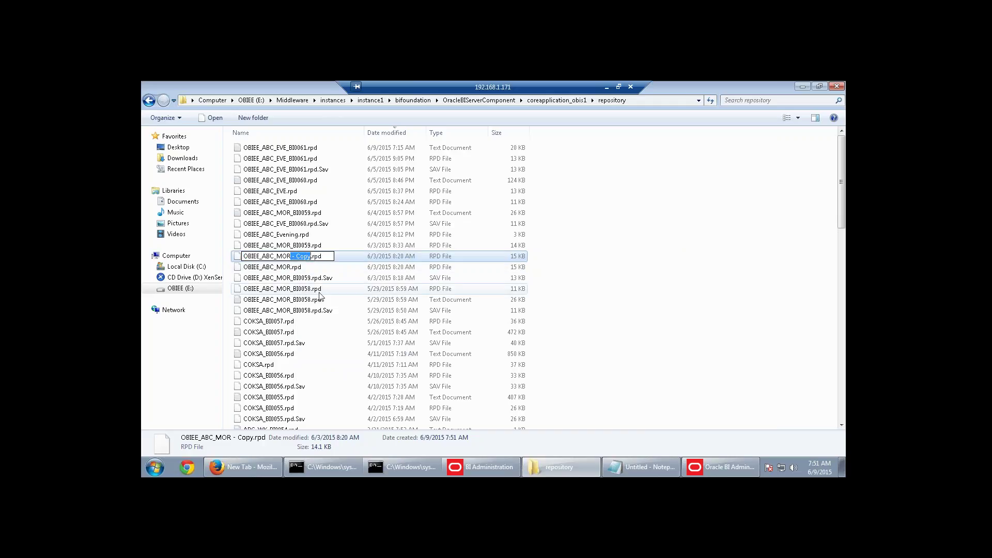
key(BackSpace)
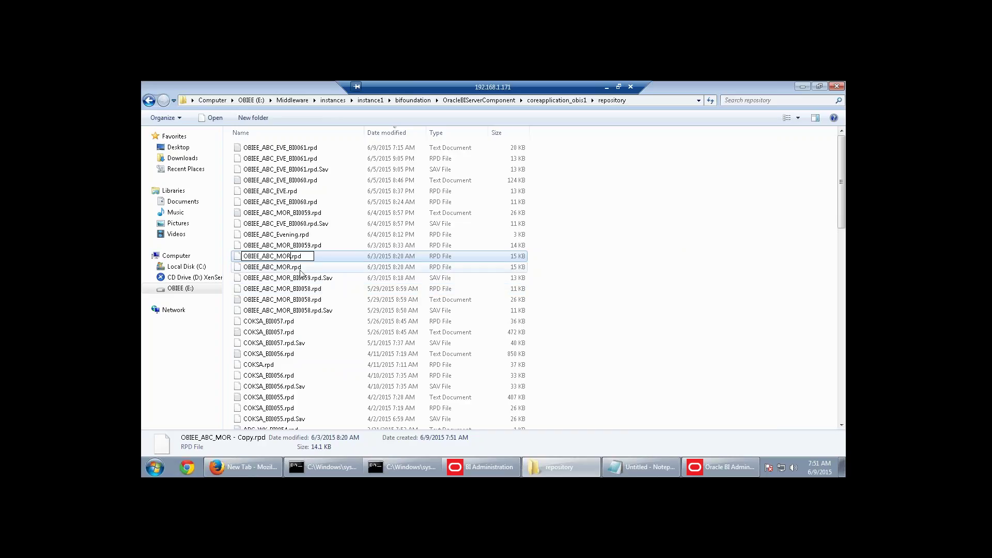
key(Return)
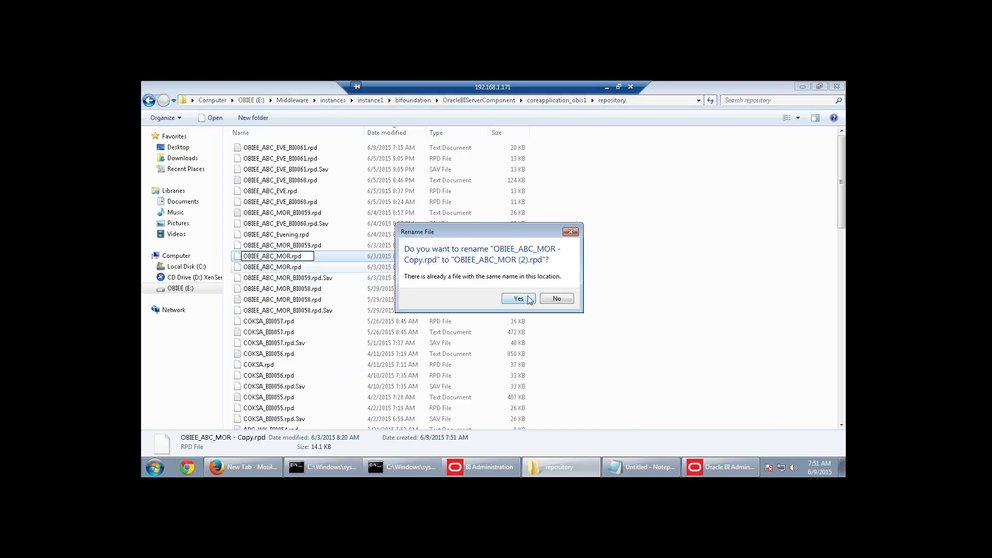
click(519, 298)
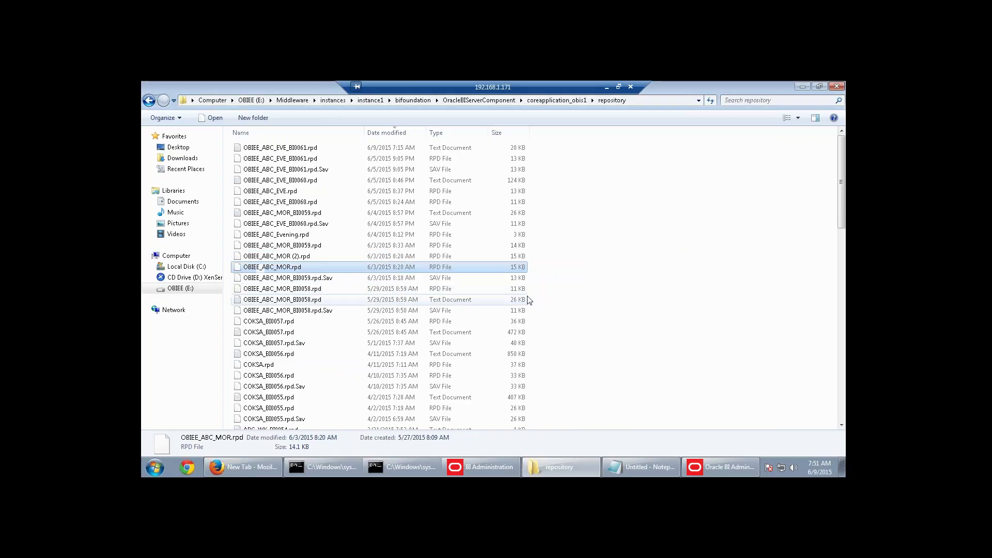
Permanently delete the original OBIEE_ABC_MOR.rpd after failed attempts to clear its name.
click(277, 267)
key(BackSpace)
key(Return)
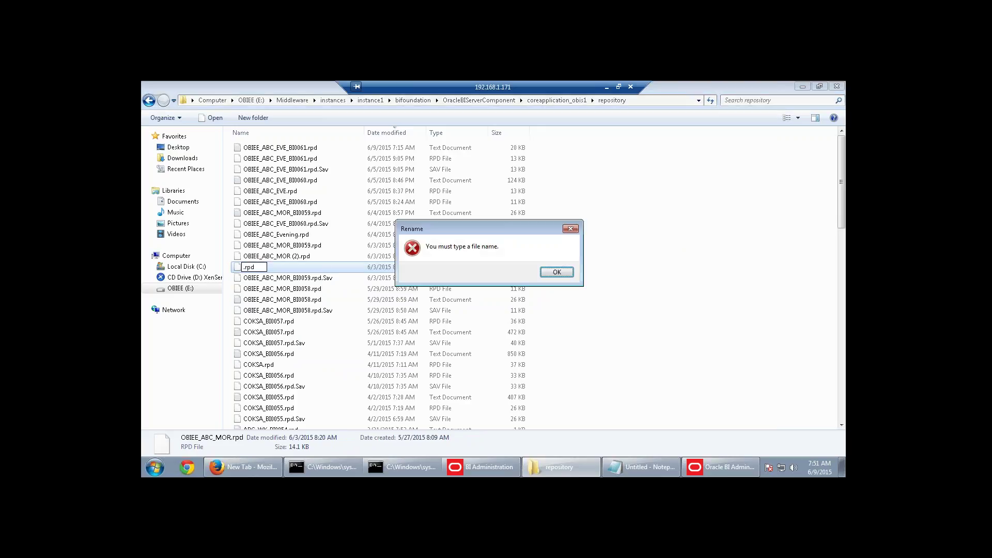
click(566, 272)
click(284, 268)
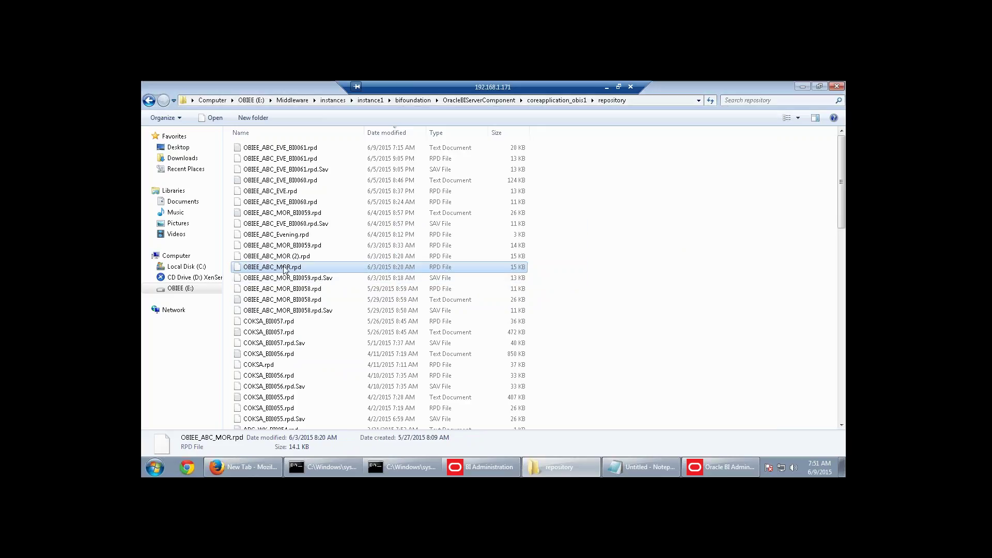
click(284, 268)
key(BackSpace)
key(Return)
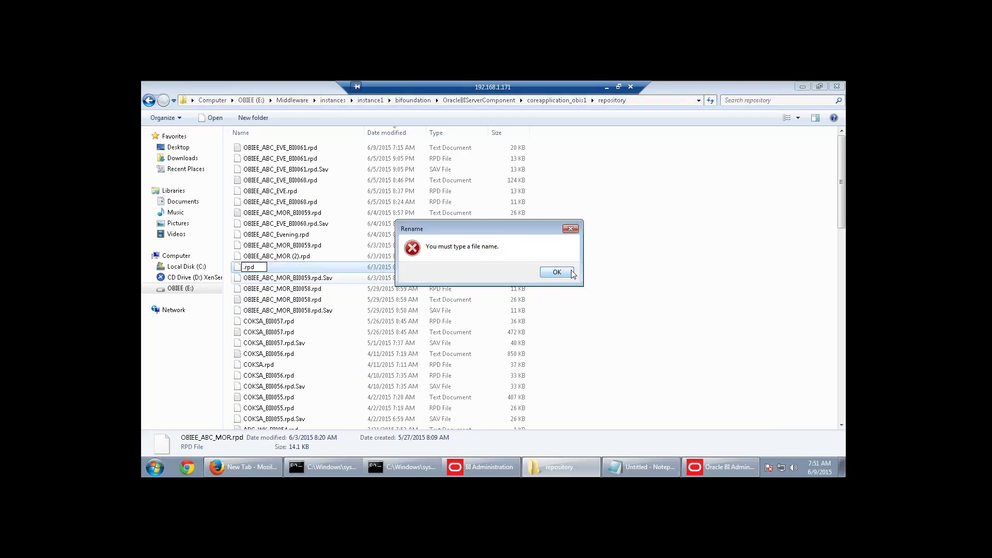
click(571, 272)
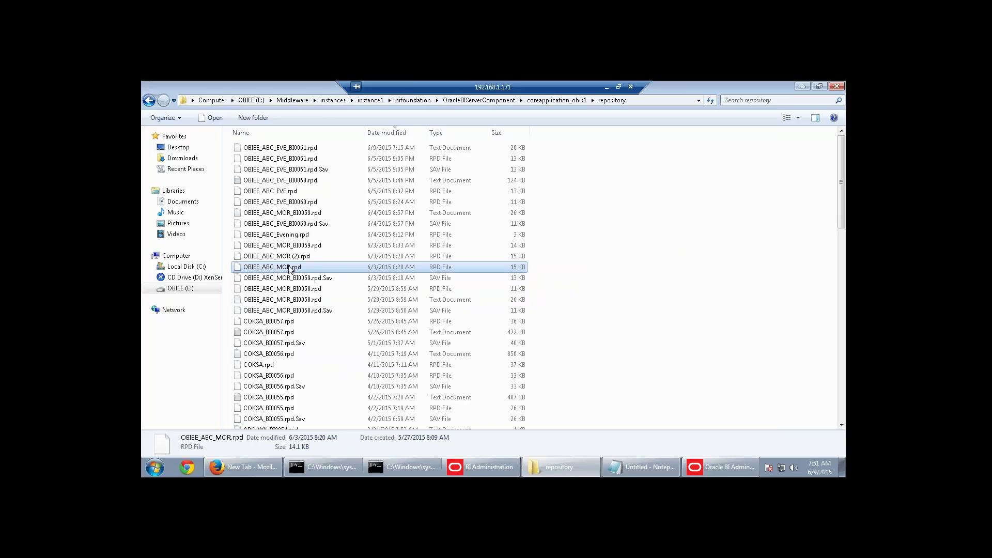
key(Delete)
key(Return)
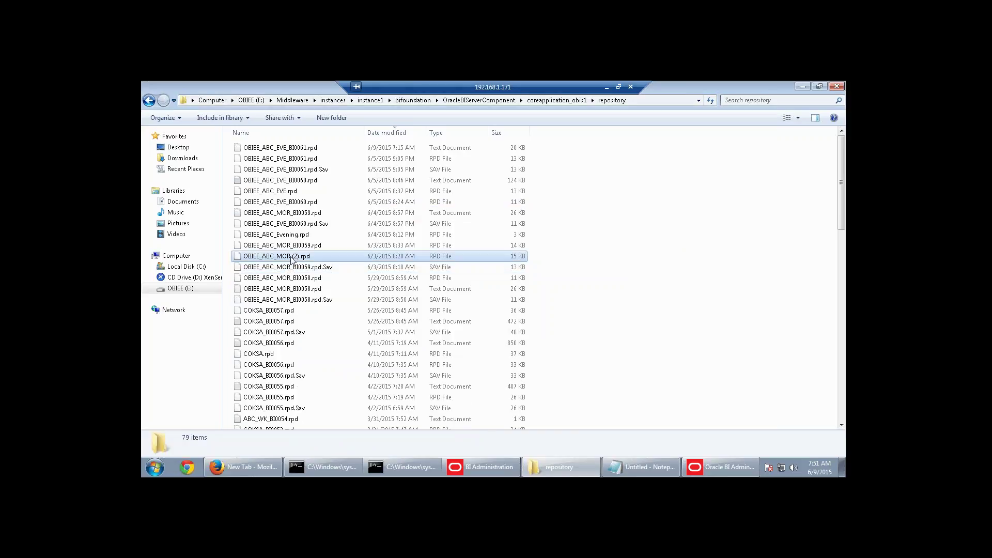
Rename OBIEE_ABC_MOR (2).rpd to OBIEE_ABC_MOR.rpd and bring the BI Administration Tool forward.
click(290, 257)
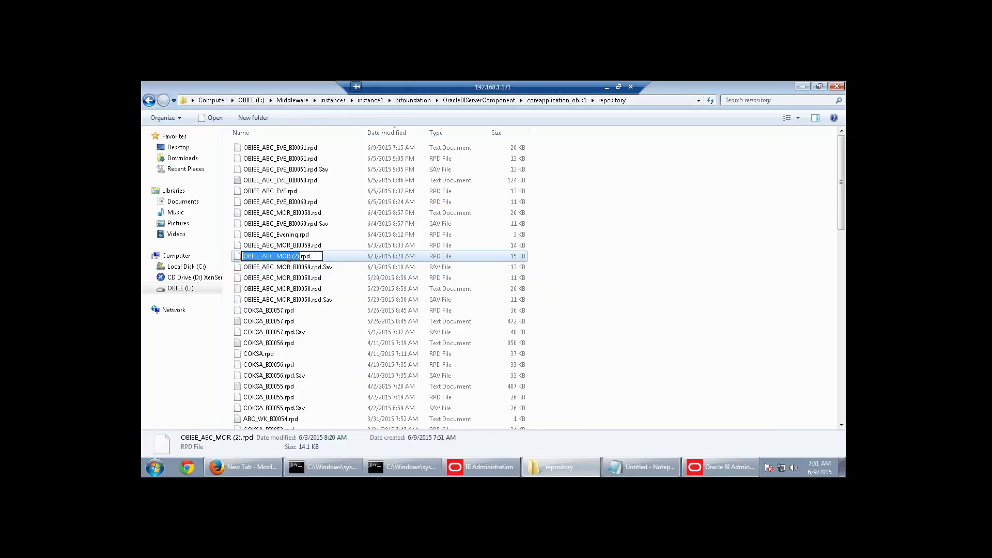
drag(291, 256, 299, 257)
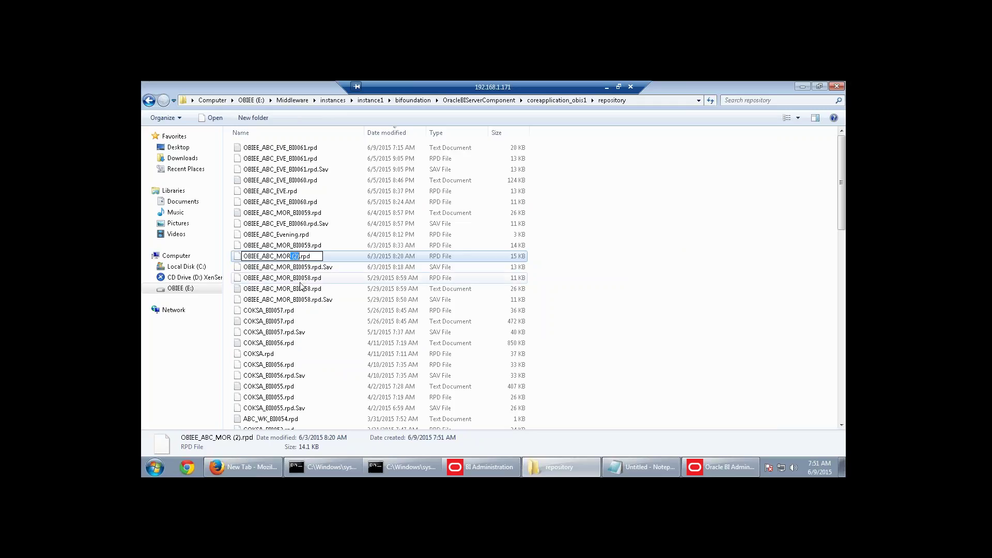
key(BackSpace)
click(292, 267)
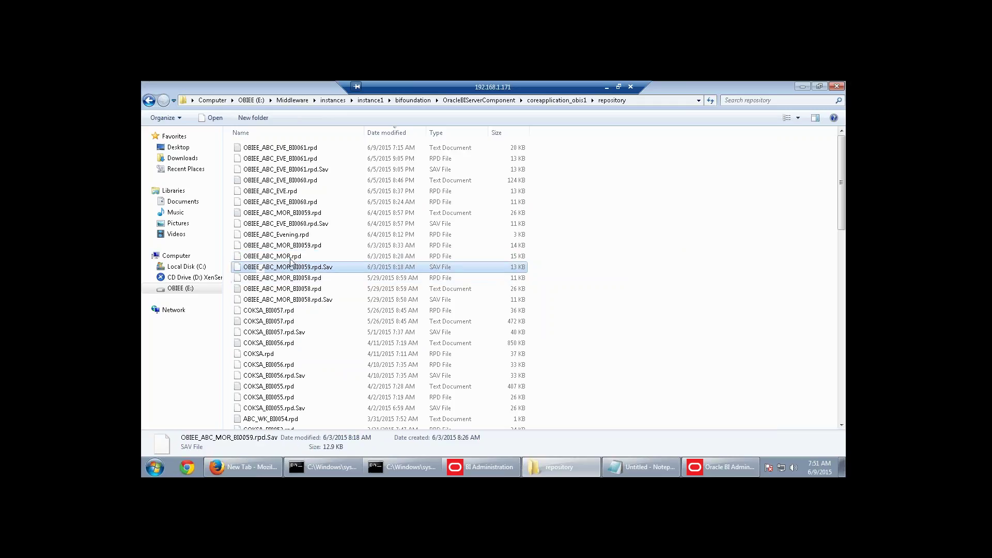
click(289, 257)
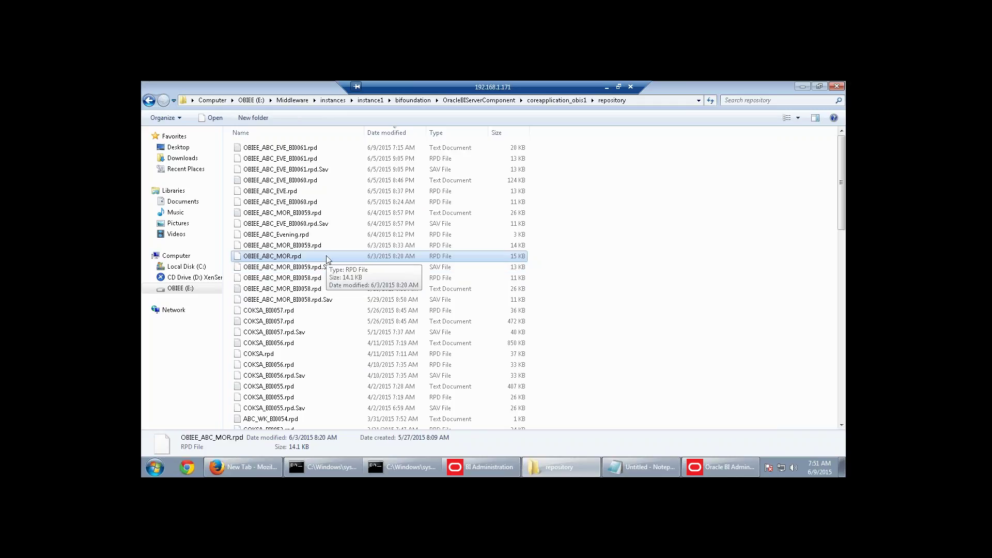
click(724, 466)
Maximize the tool and open OBIEE_ABC_MOR_BI0059.rpd offline with the repository password.
double_click(298, 148)
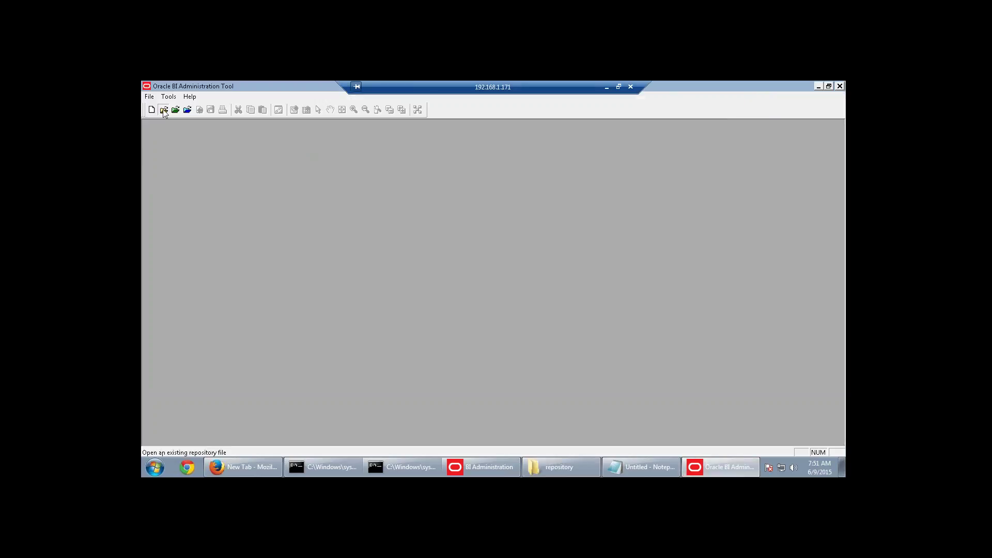
click(163, 110)
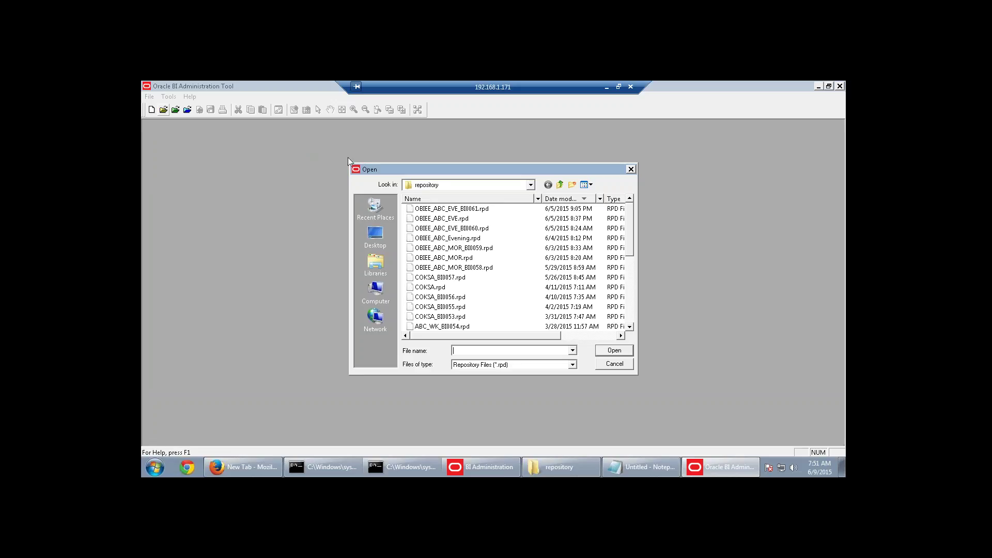
click(453, 258)
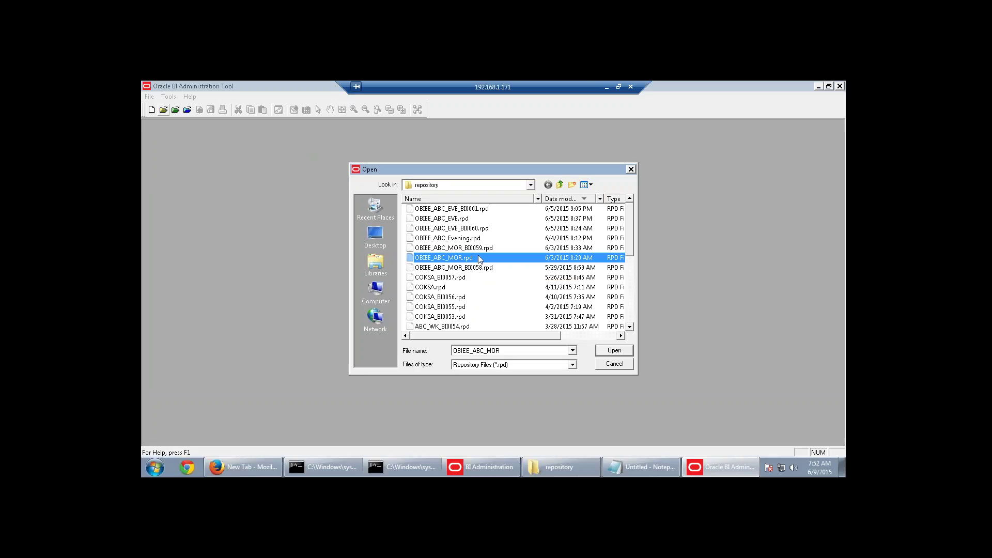
click(481, 248)
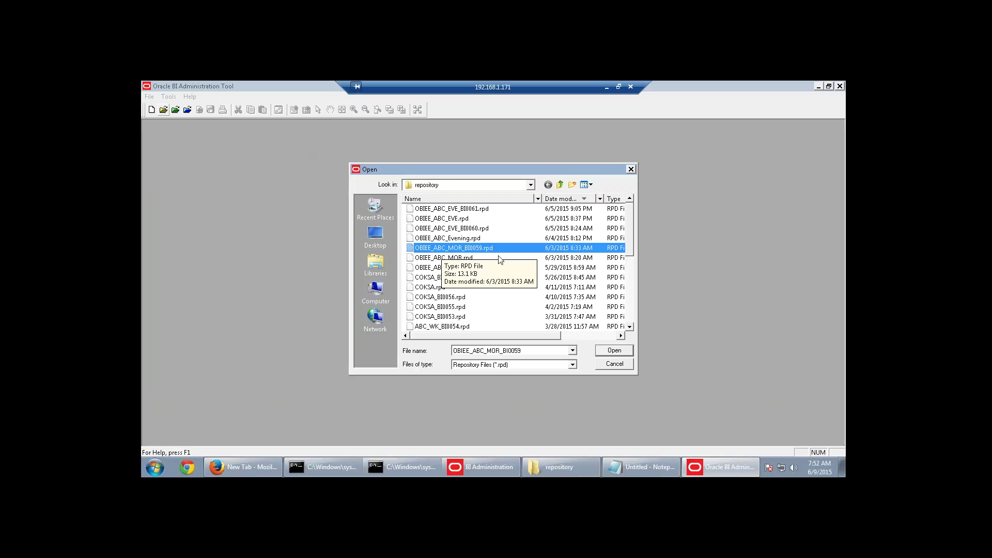
click(603, 351)
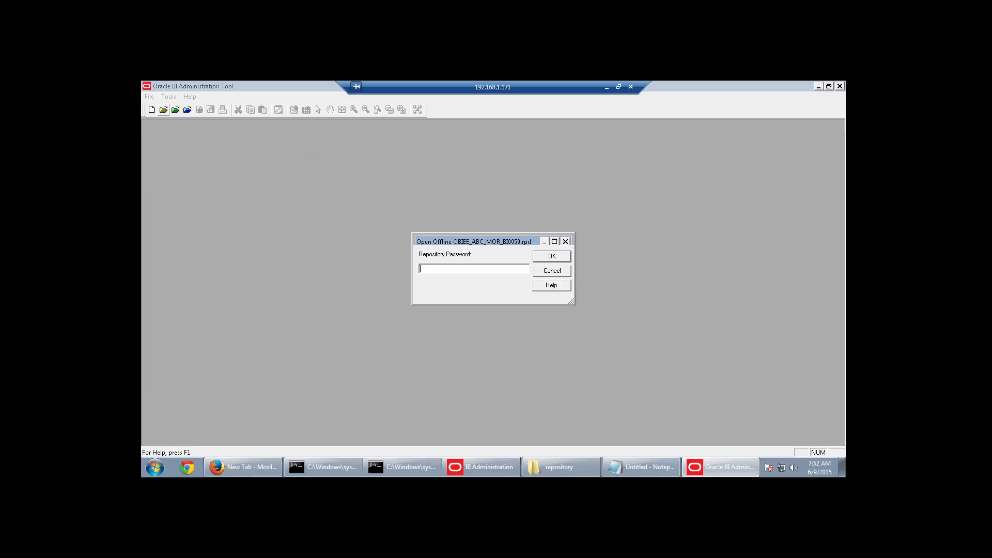
text(********)
key(Return)
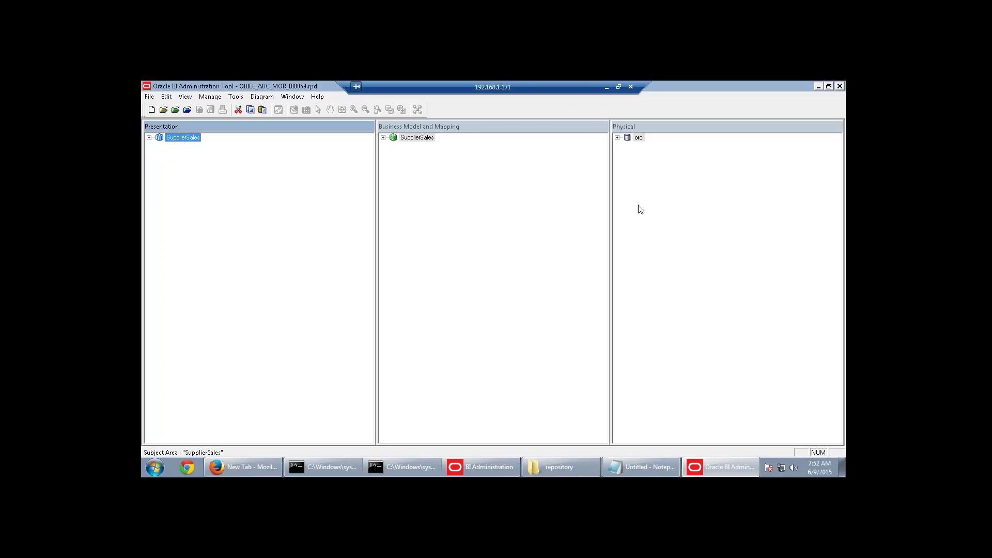
Expand orcl > SUPPLIER2 and SupplierSales > Dim-Product to inspect its Type source and columns.
double_click(626, 137)
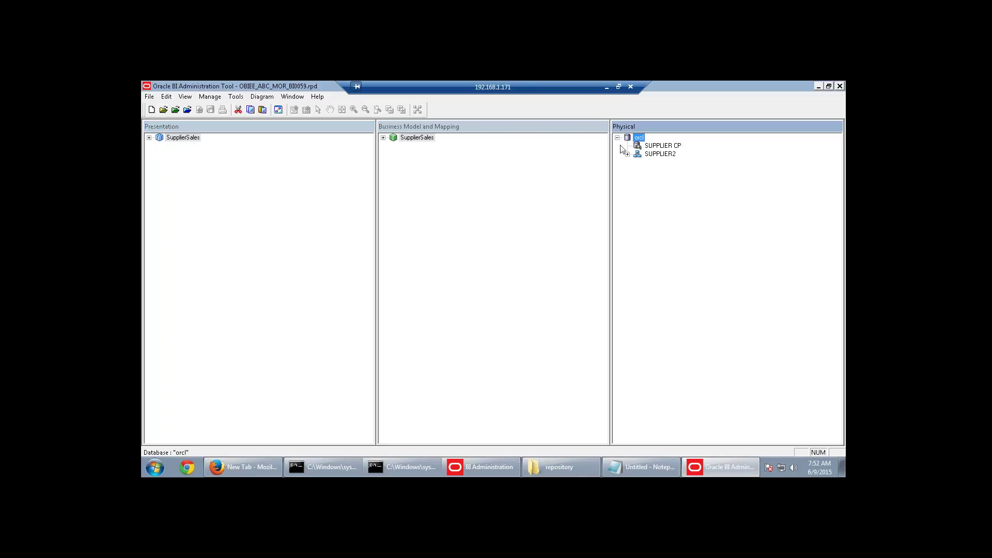
click(627, 154)
click(383, 139)
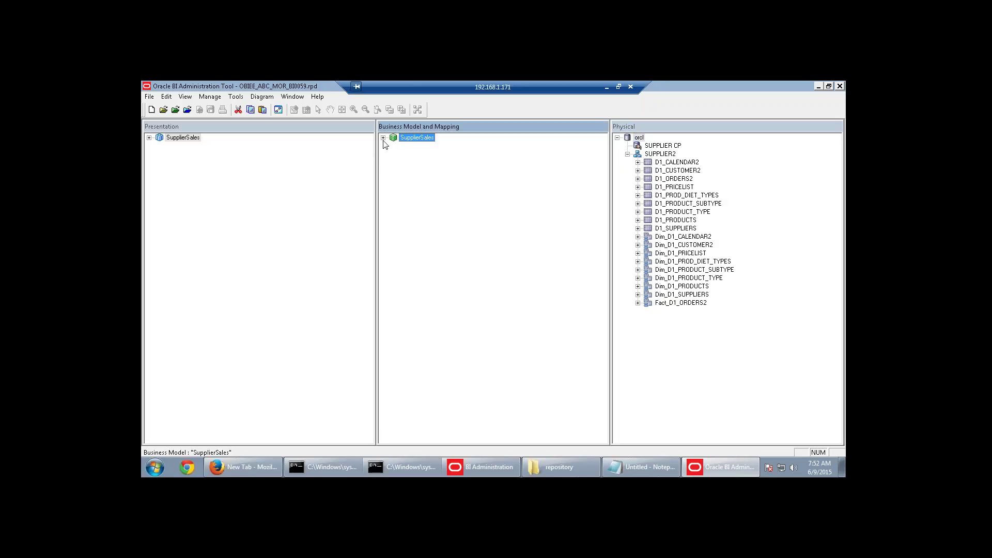
click(383, 137)
click(393, 154)
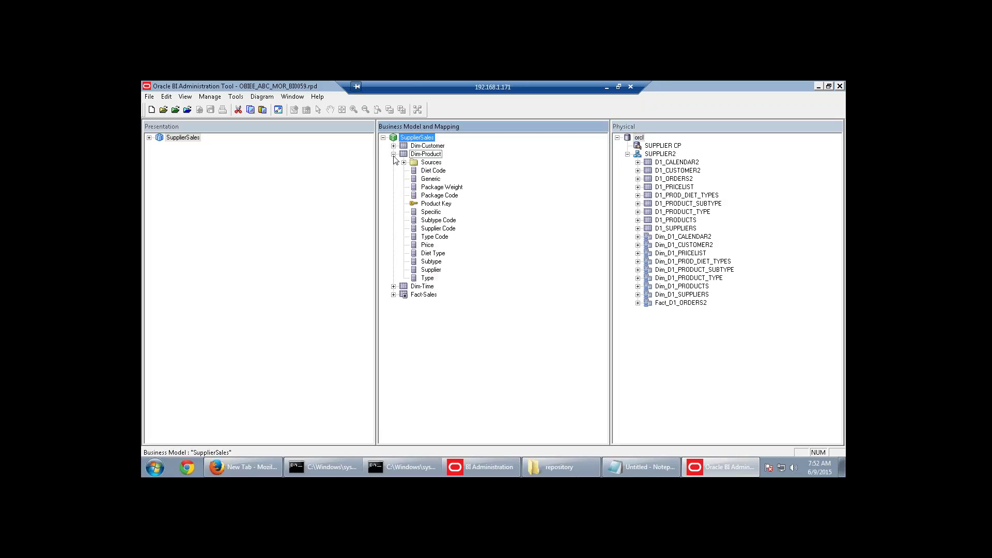
click(403, 162)
click(437, 180)
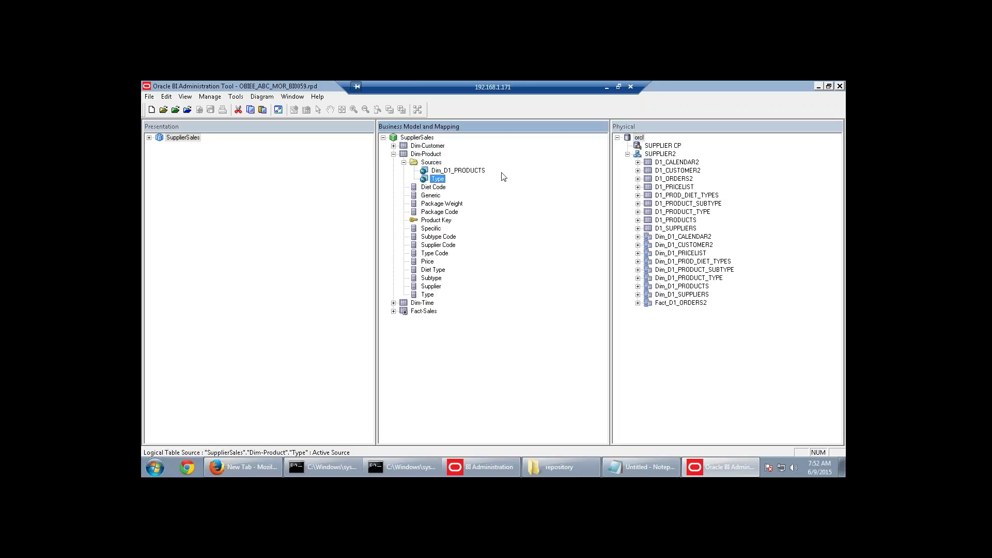
click(445, 254)
click(429, 296)
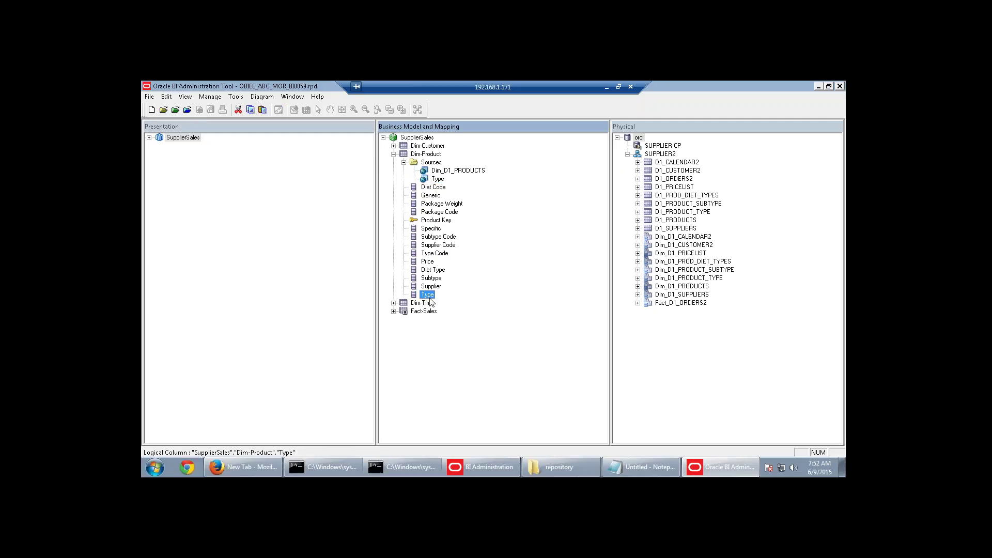
click(442, 179)
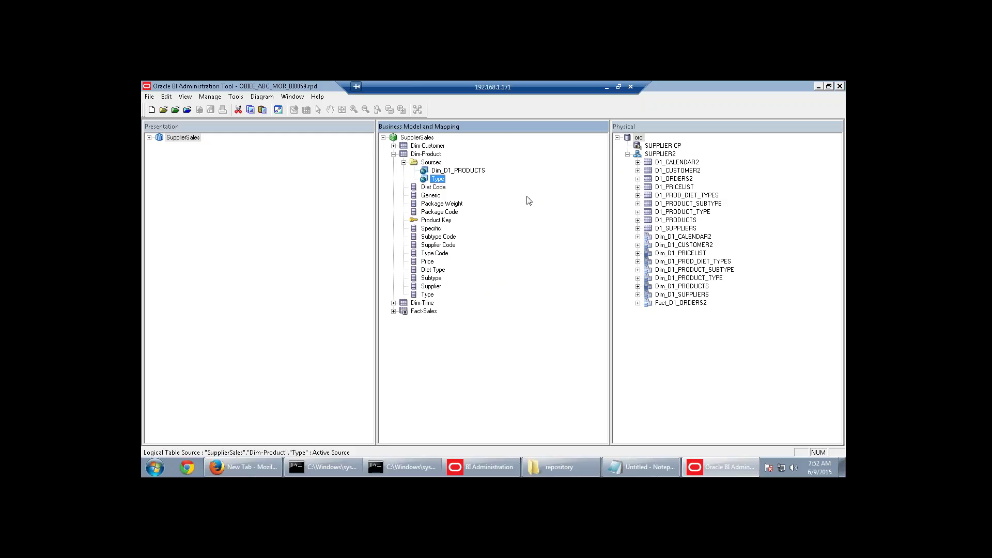
click(393, 154)
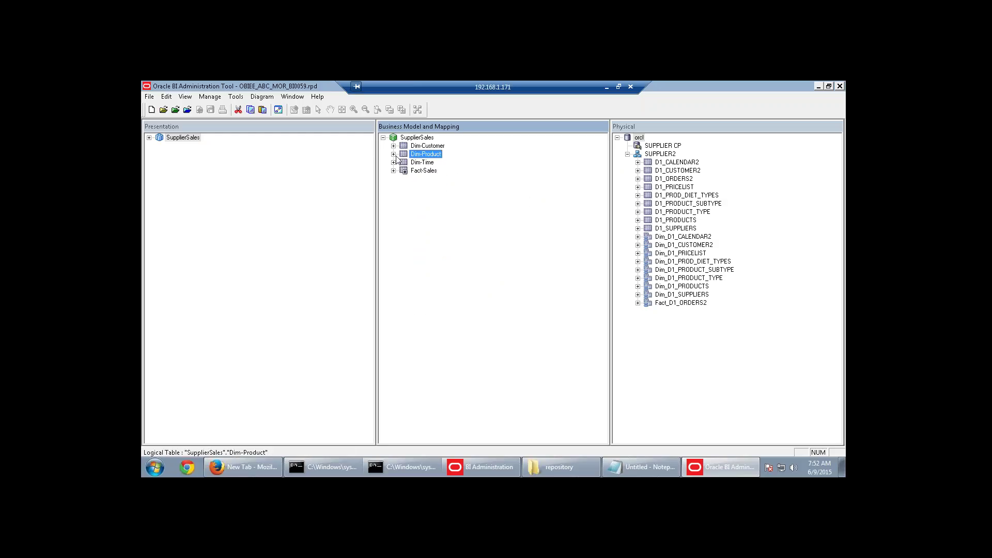
Expand Fact-Sales to review its Units Ordered and Units Shipped measures, then minimize the remote session.
click(393, 170)
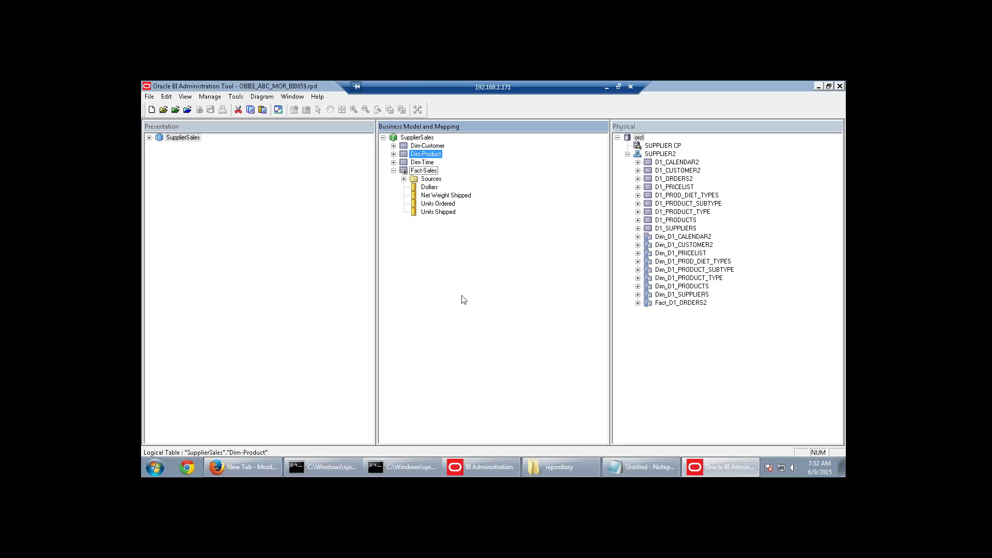
click(426, 195)
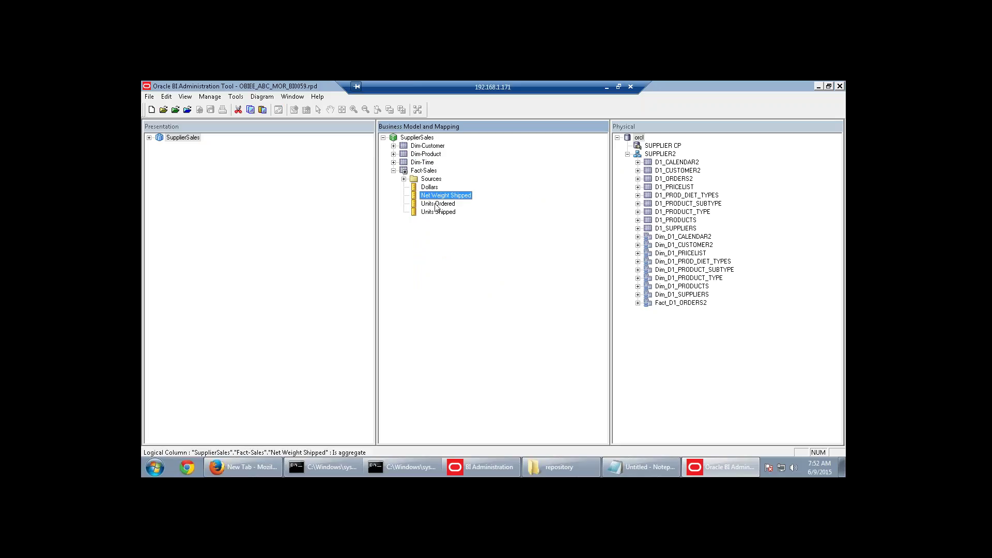
click(437, 204)
click(439, 212)
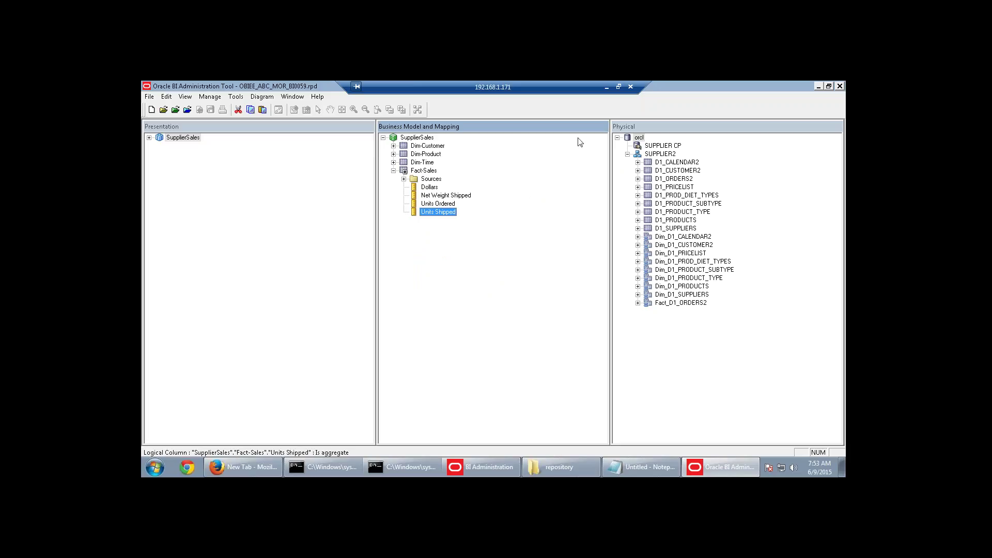
click(606, 87)
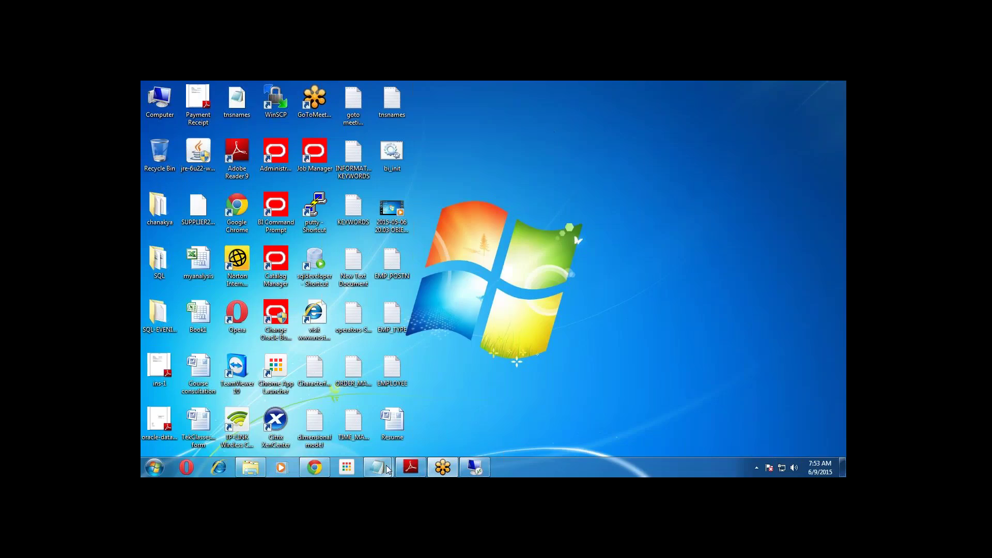
Select the five measure names in the local Notepad notes.
mouse_move(377, 468)
click(473, 388)
click(243, 261)
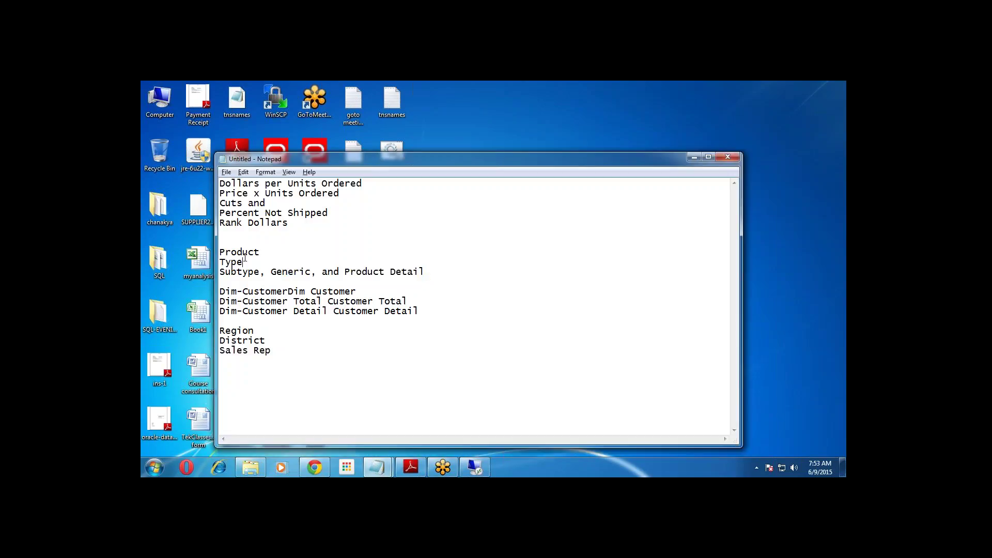
drag(300, 231, 211, 185)
key(ctrl+c)
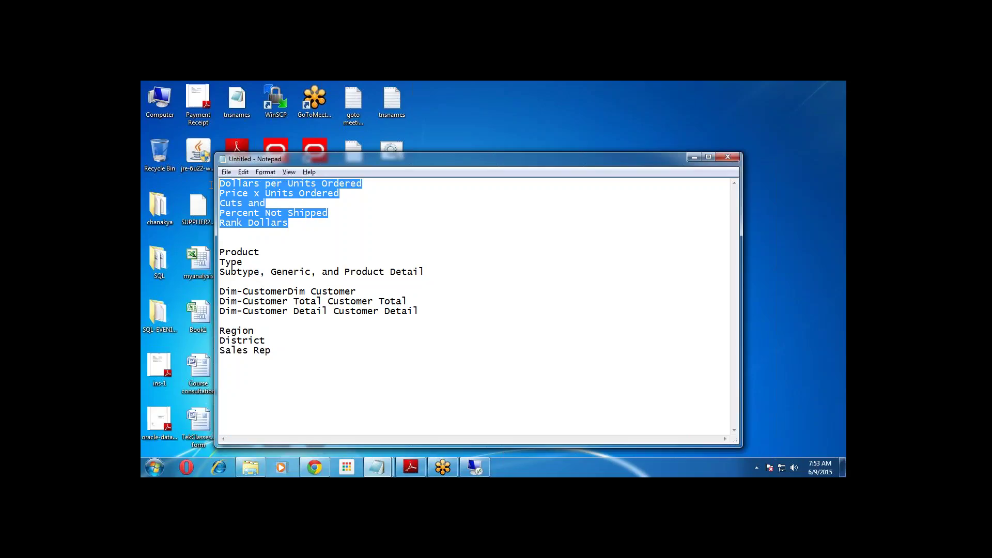
Paste Dollars per Units Ordered through Rank Dollars below the remote topic list, then return to BI Administration.
click(474, 468)
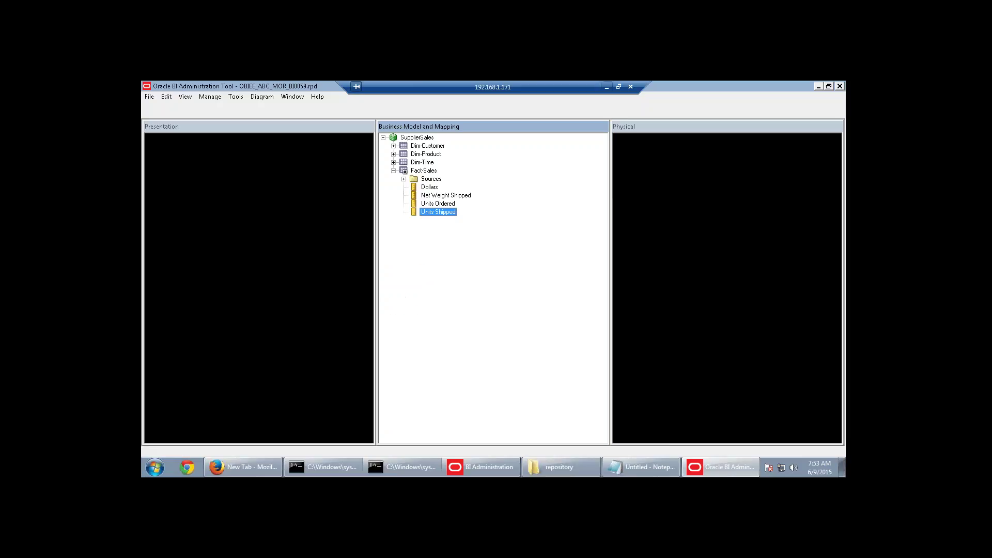
click(640, 467)
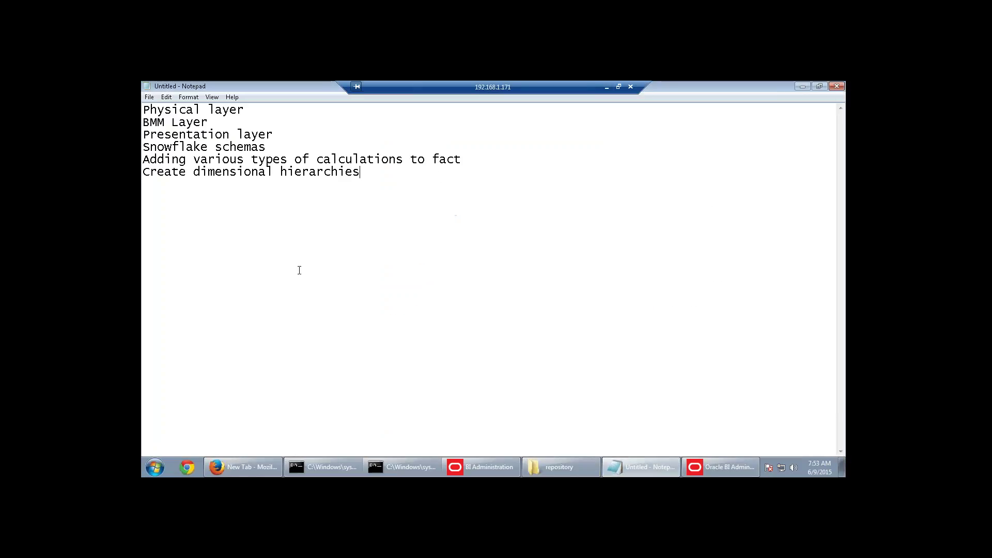
key(Return)
key(ctrl+v)
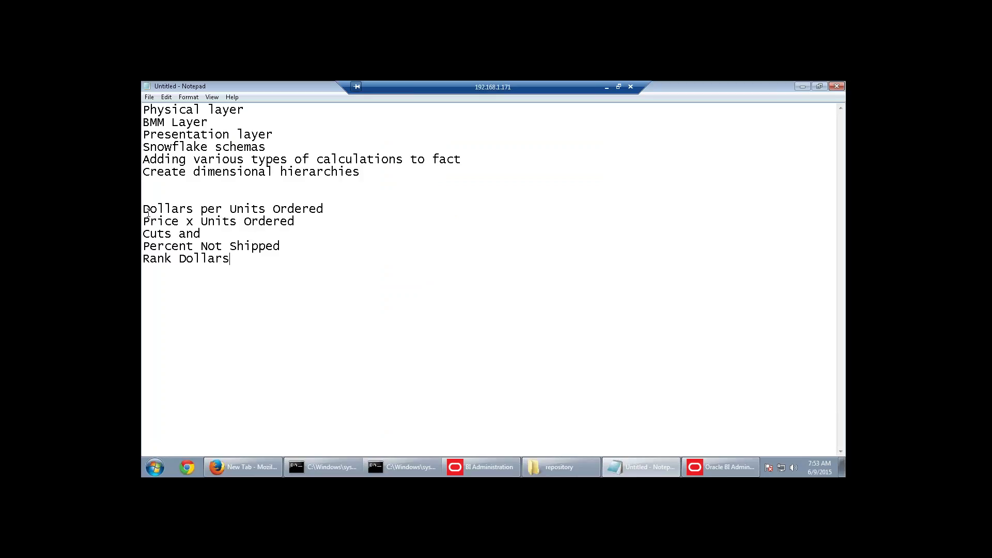
drag(327, 209, 143, 208)
key(ctrl+c)
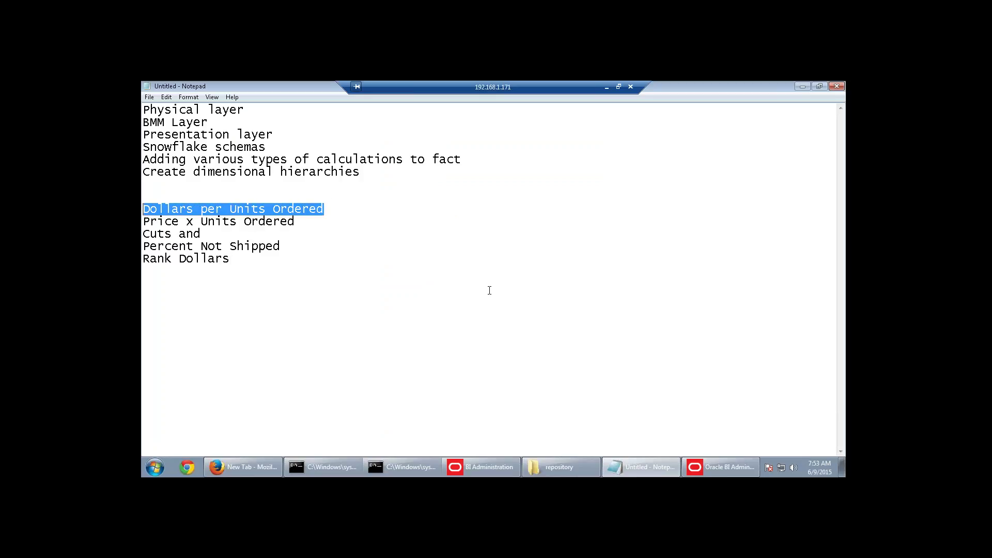
click(483, 467)
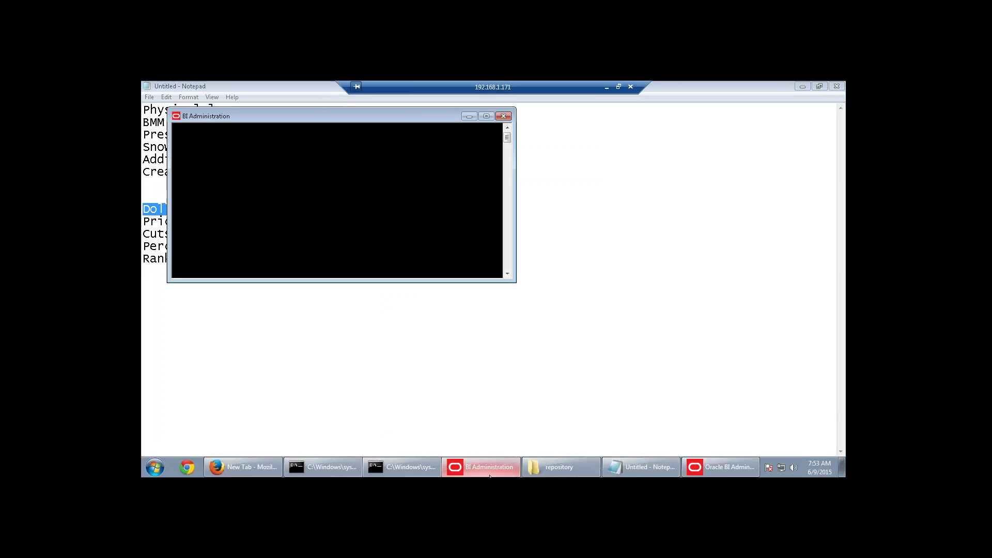
click(720, 467)
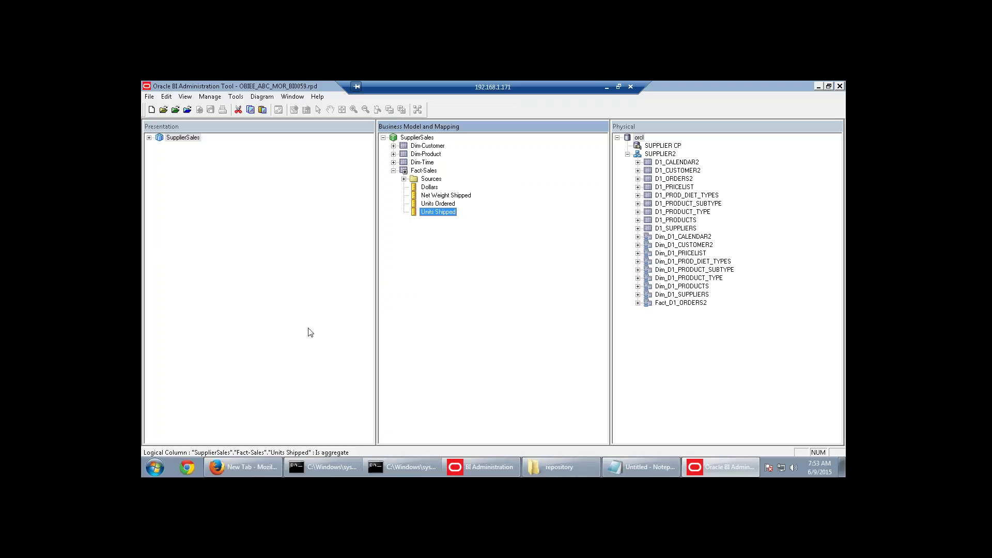
Create the Fact-Sales logical column 'Dollars per Units Ordered' and reopen its properties.
click(411, 316)
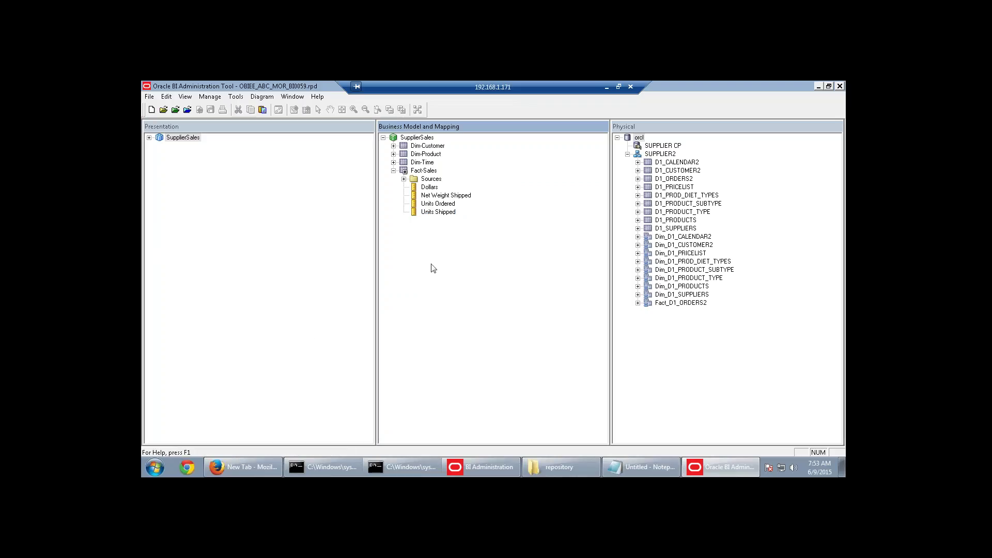
right_click(424, 171)
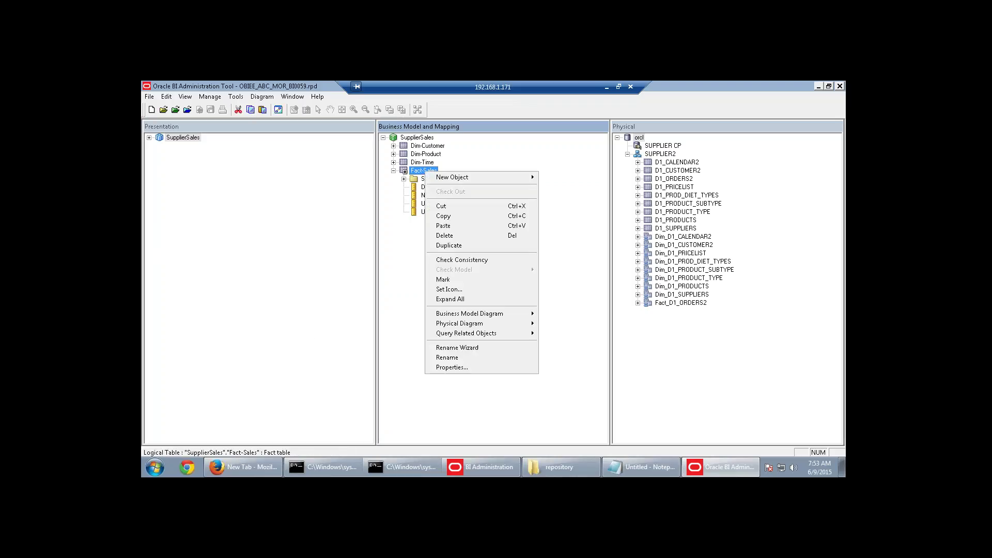
mouse_move(444, 175)
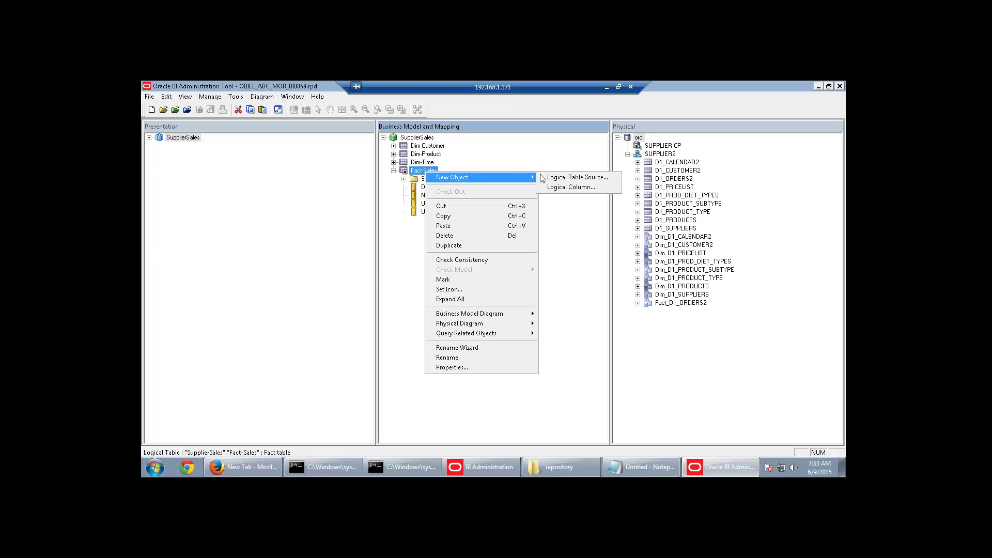
click(558, 188)
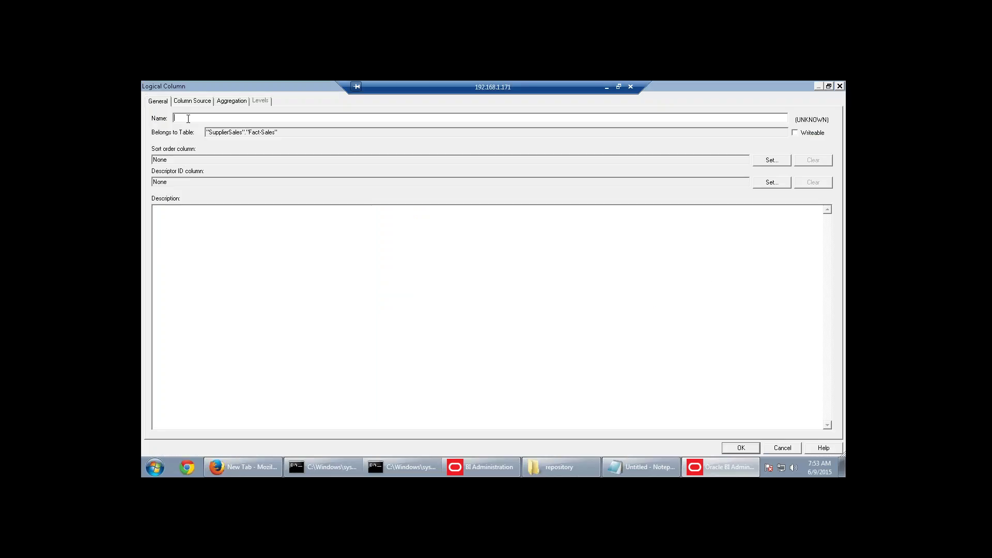
key(ctrl+v)
click(745, 452)
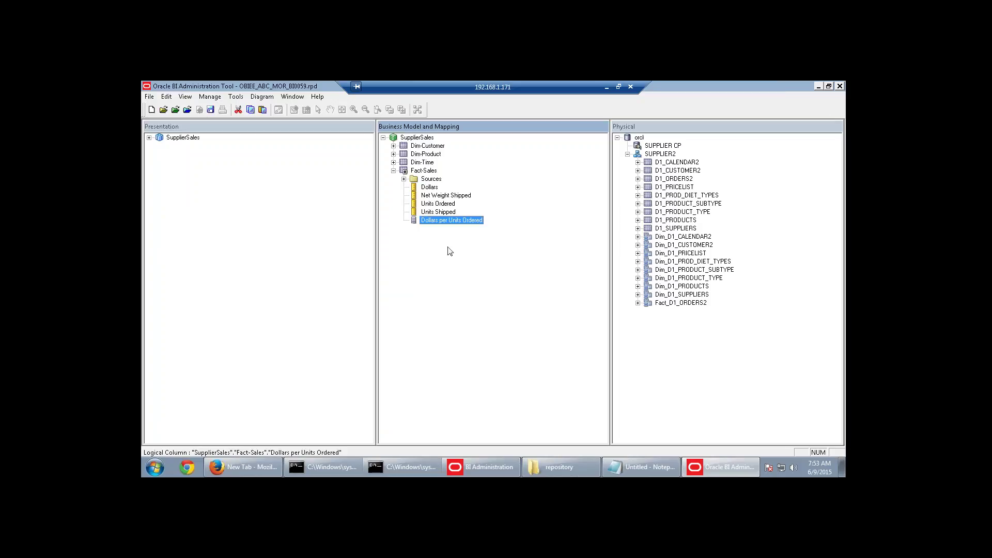
double_click(438, 222)
On Column Source, set Dollars per Units Ordered to derive from an expression.
click(199, 101)
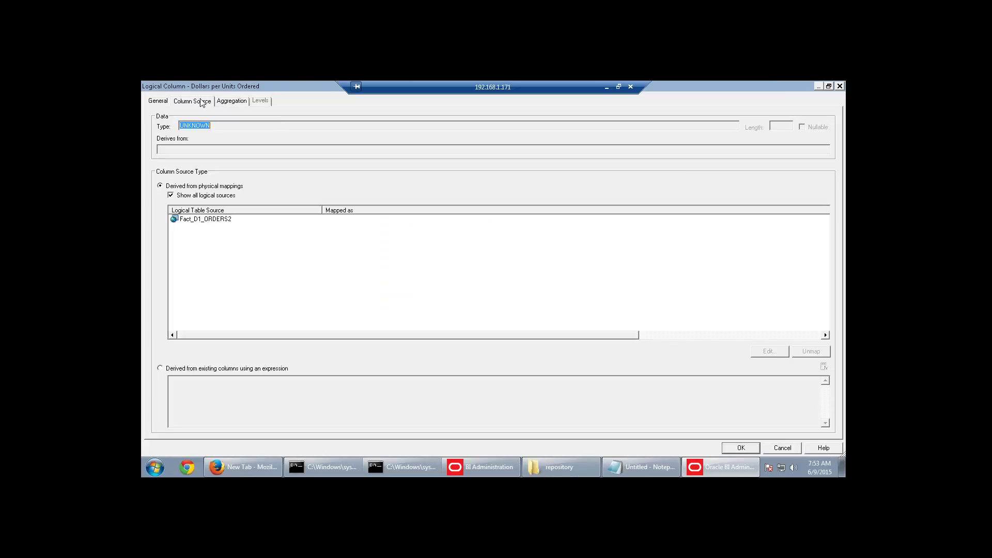
click(171, 194)
click(161, 368)
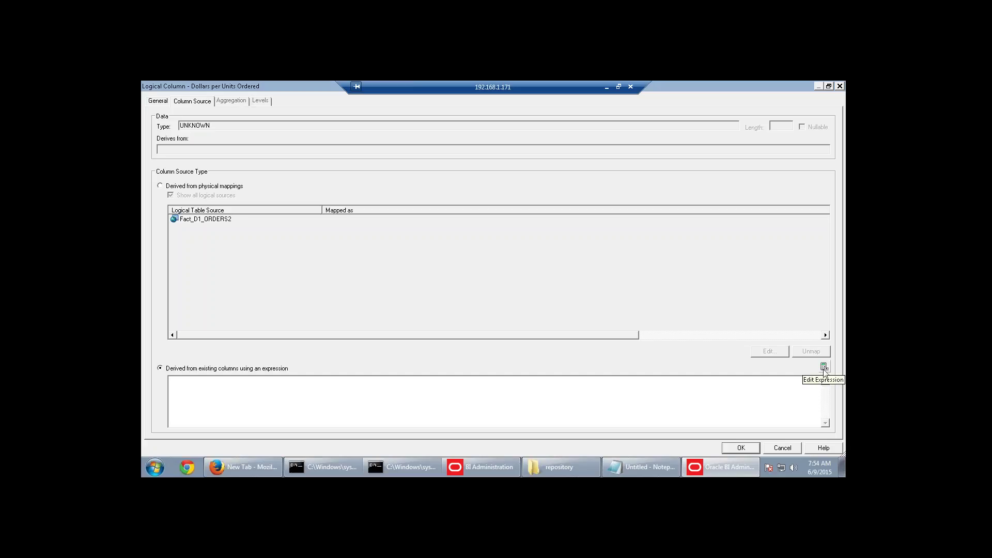
Build the expression Dollars / Units Ordered in Expression Builder and save the column.
click(824, 366)
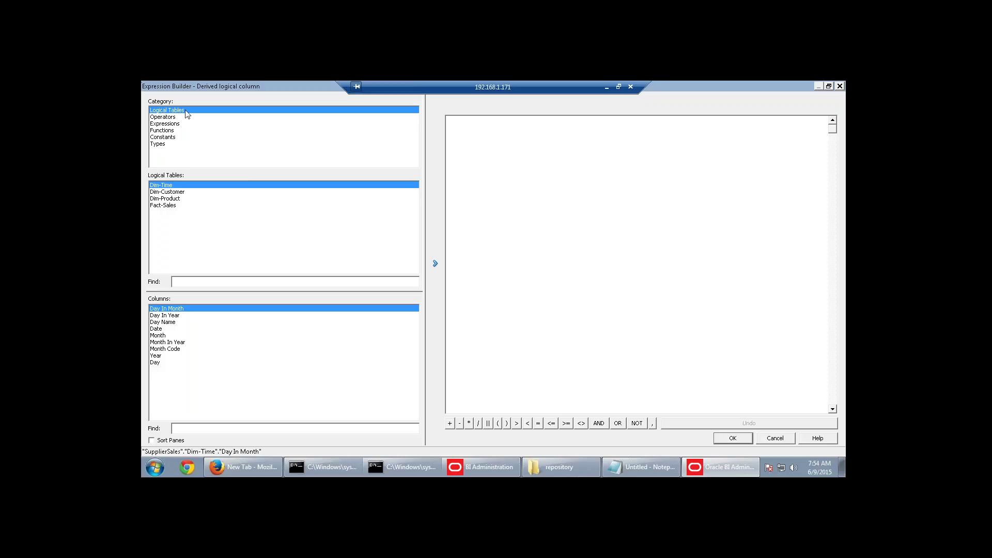
click(166, 206)
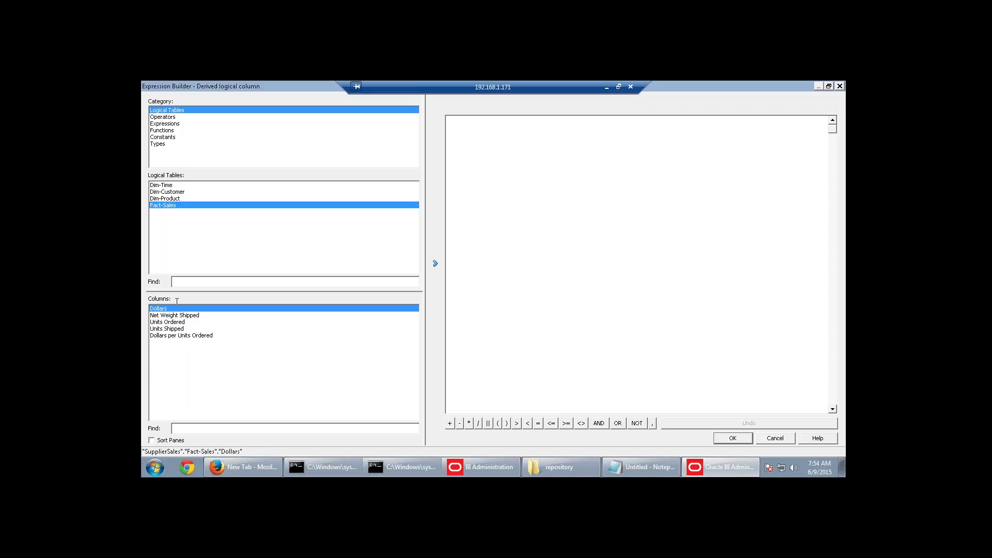
click(435, 264)
click(479, 423)
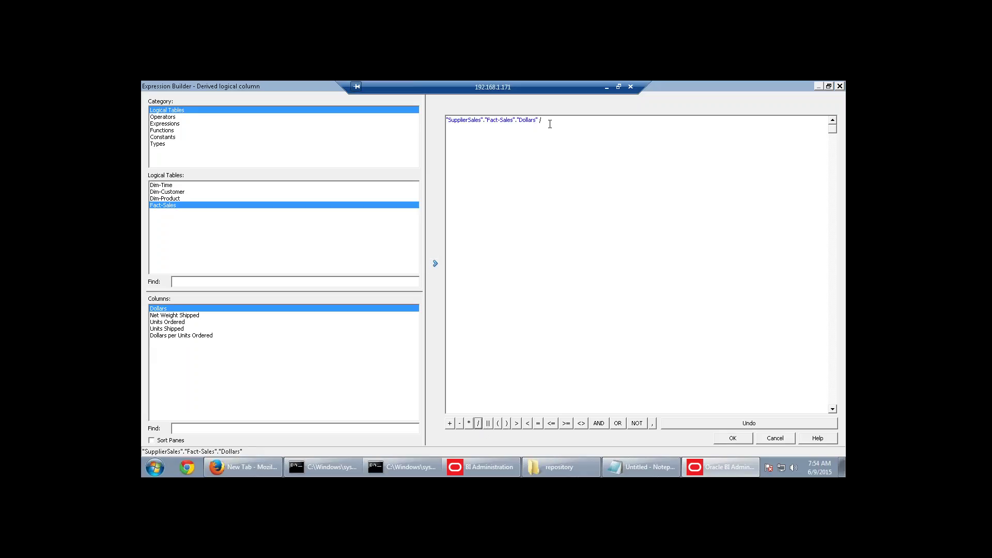
click(181, 323)
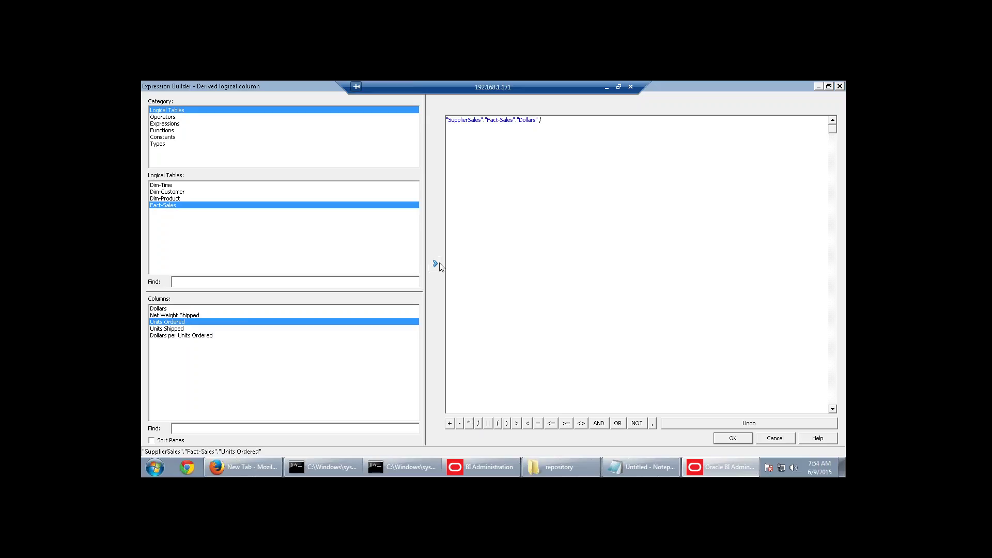
click(434, 263)
click(743, 439)
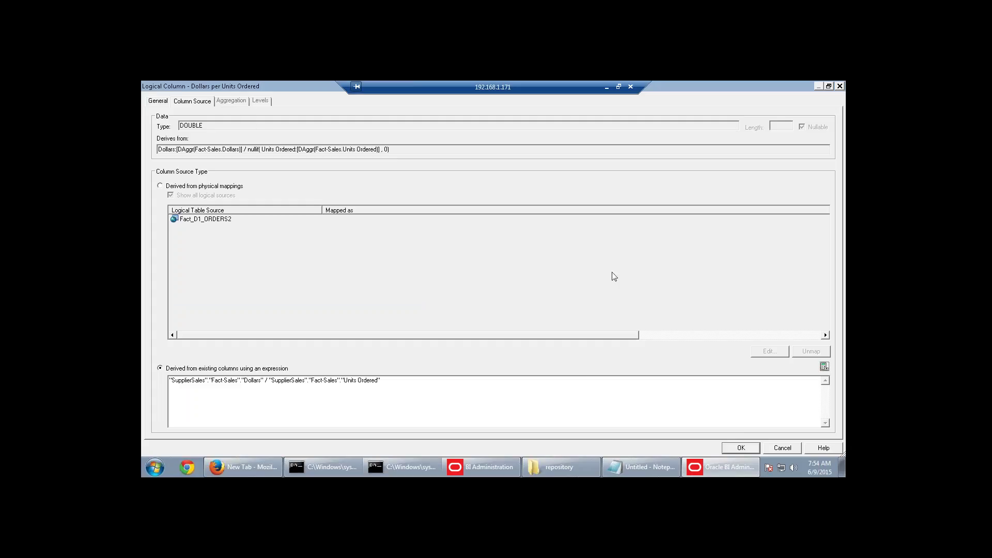
click(741, 447)
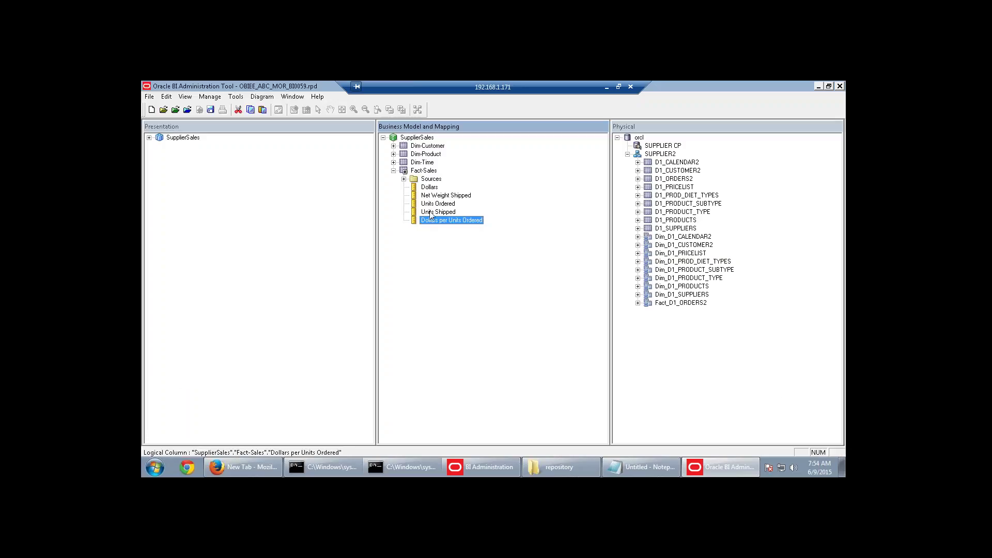
double_click(438, 211)
click(233, 101)
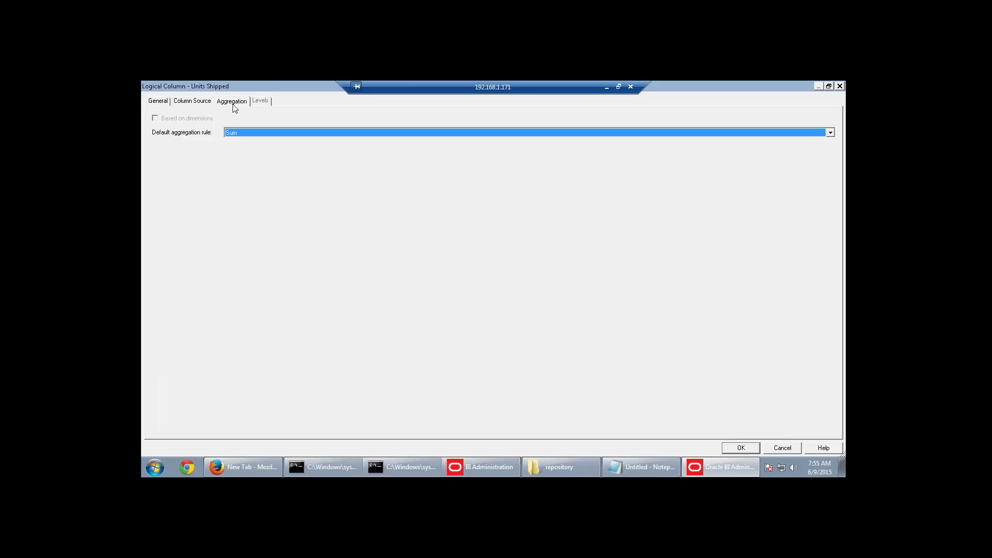
click(748, 447)
double_click(459, 221)
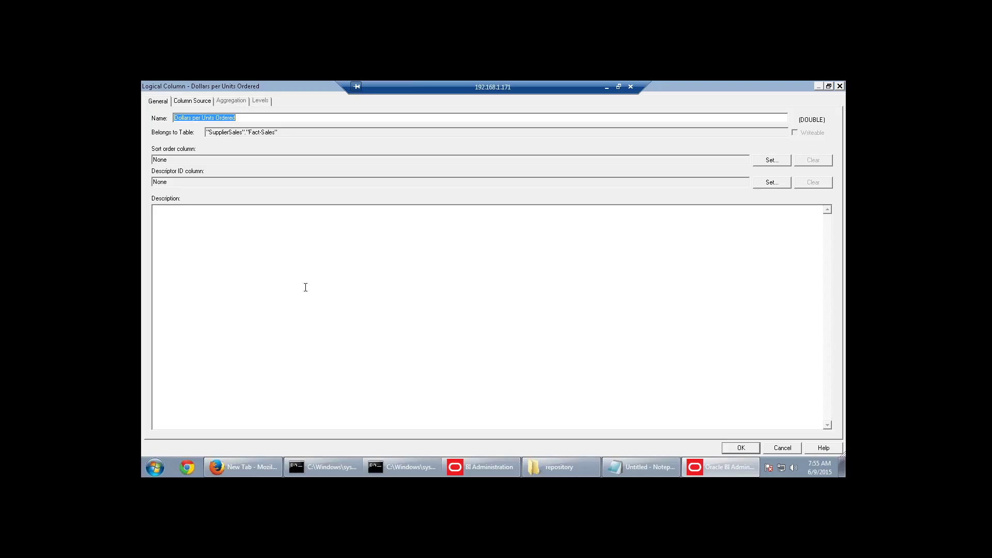
click(195, 102)
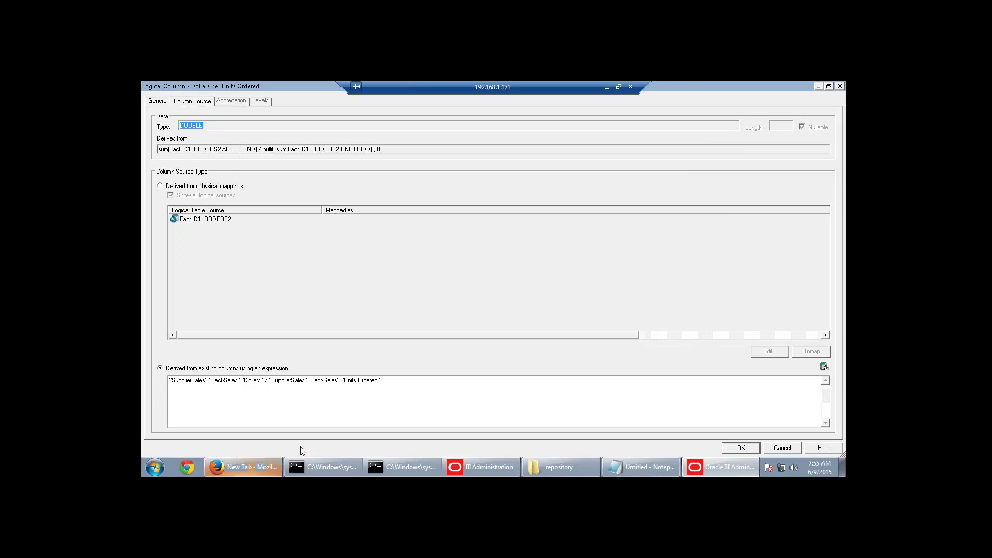
drag(383, 380, 161, 377)
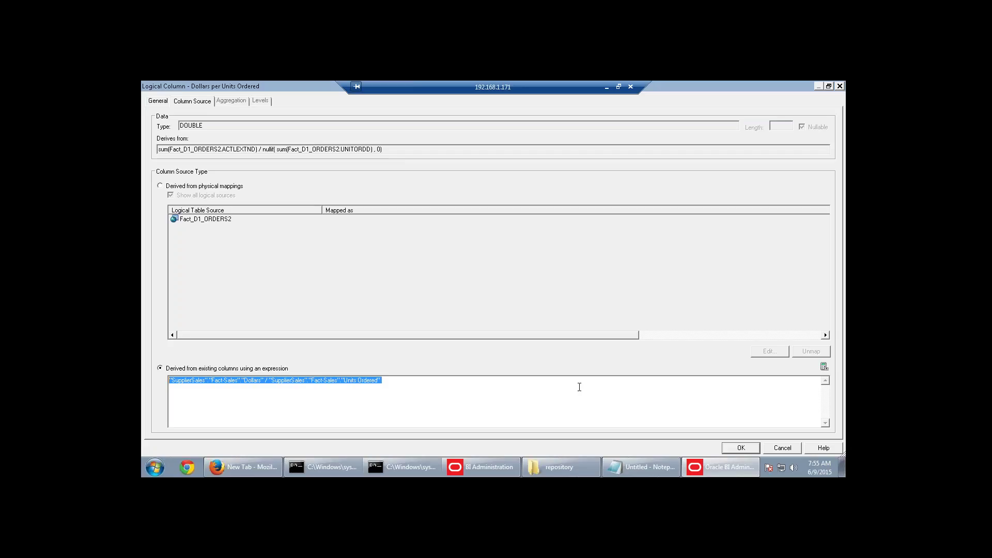
click(161, 101)
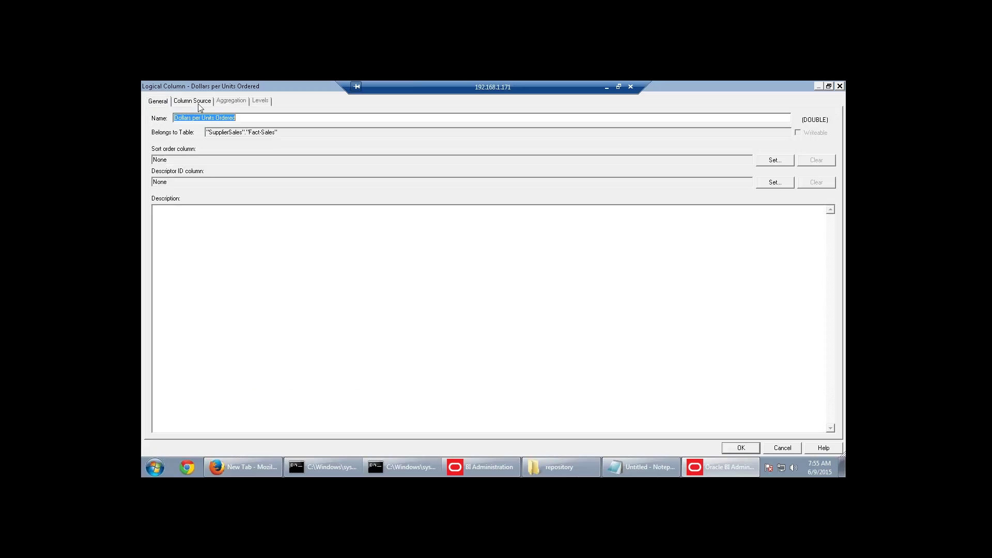
click(199, 103)
drag(397, 380, 169, 380)
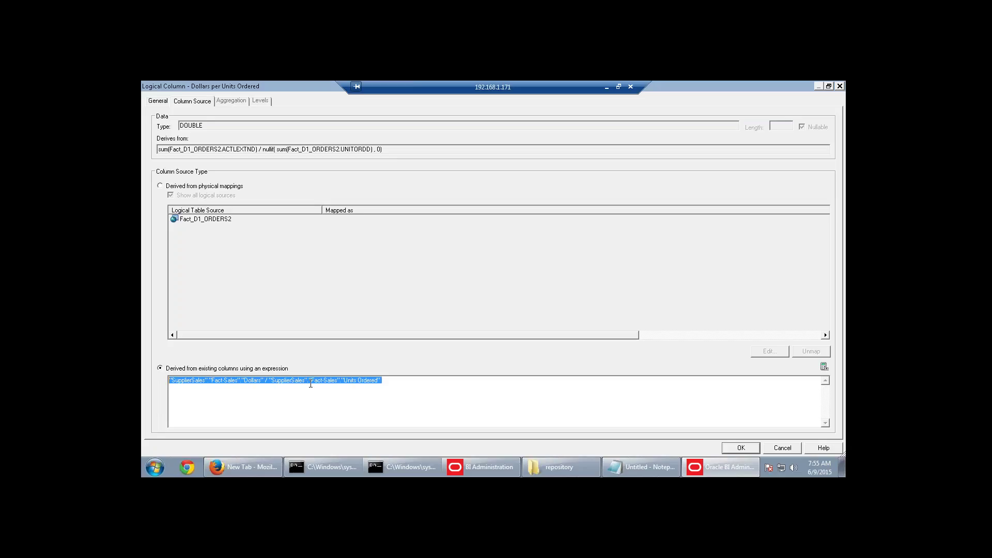
click(265, 400)
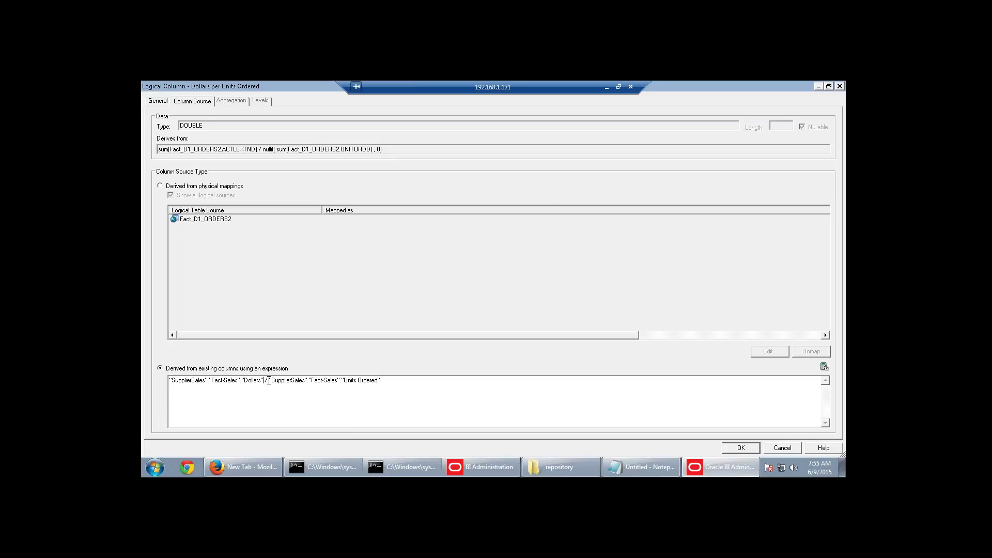
drag(264, 381, 165, 382)
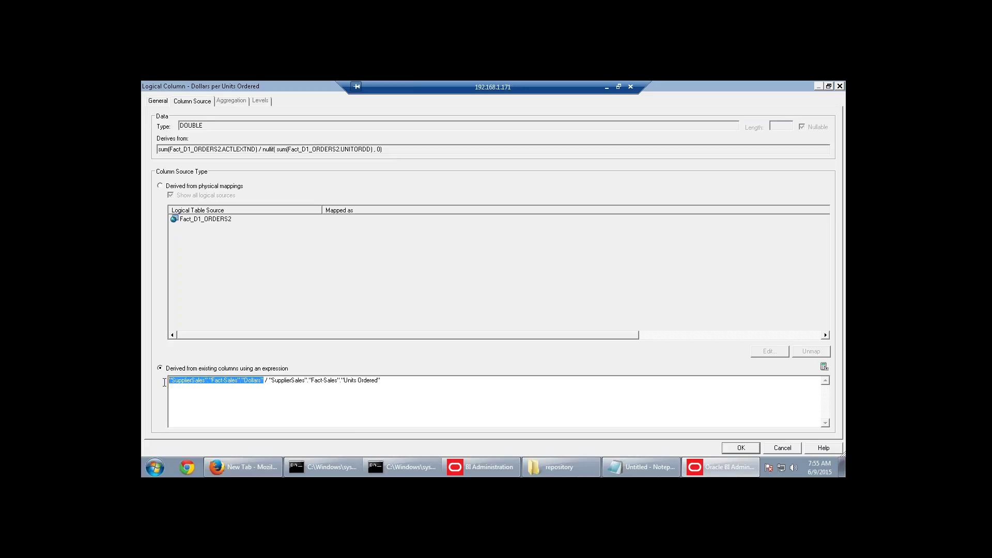
click(299, 405)
drag(267, 379, 393, 378)
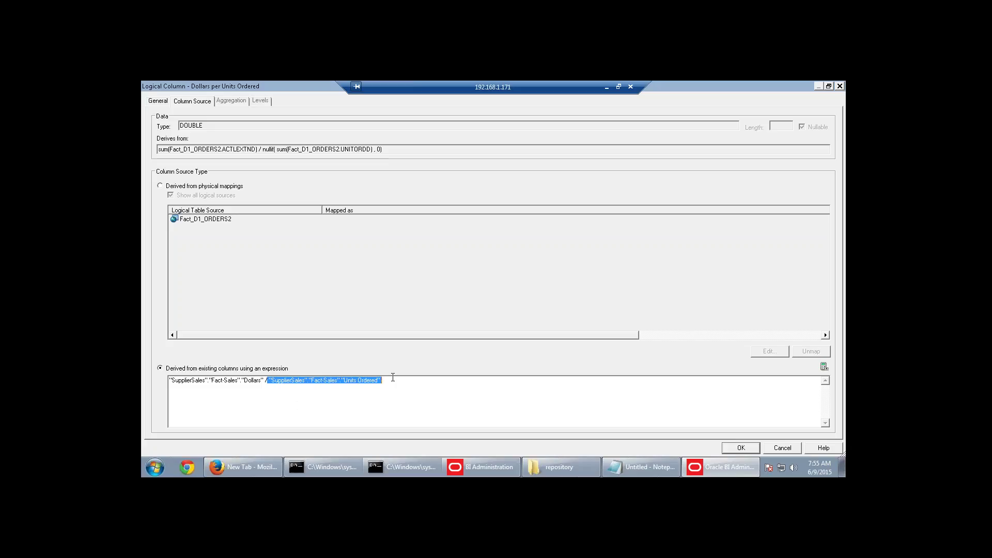
click(428, 411)
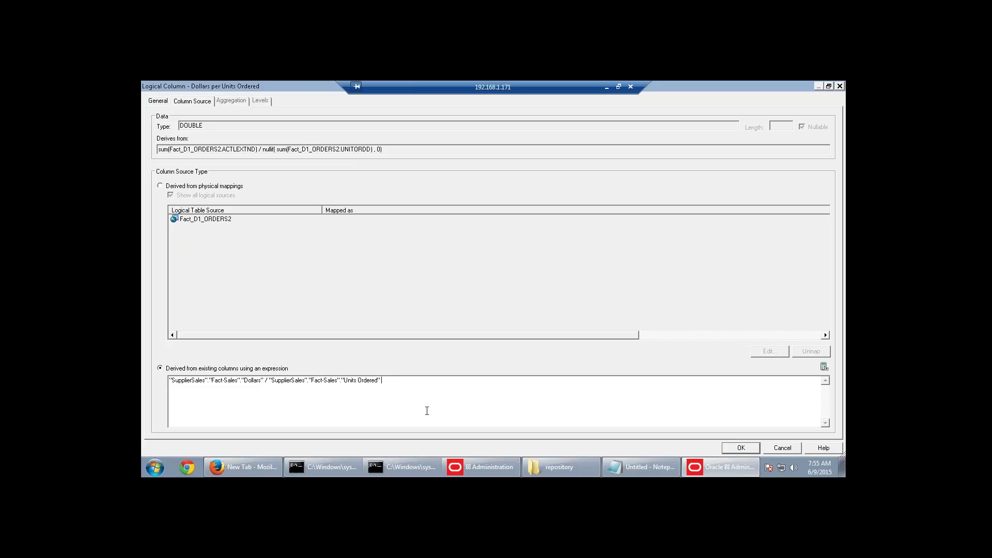
drag(270, 381, 263, 382)
click(297, 406)
drag(263, 380, 202, 380)
click(268, 381)
drag(271, 380, 387, 380)
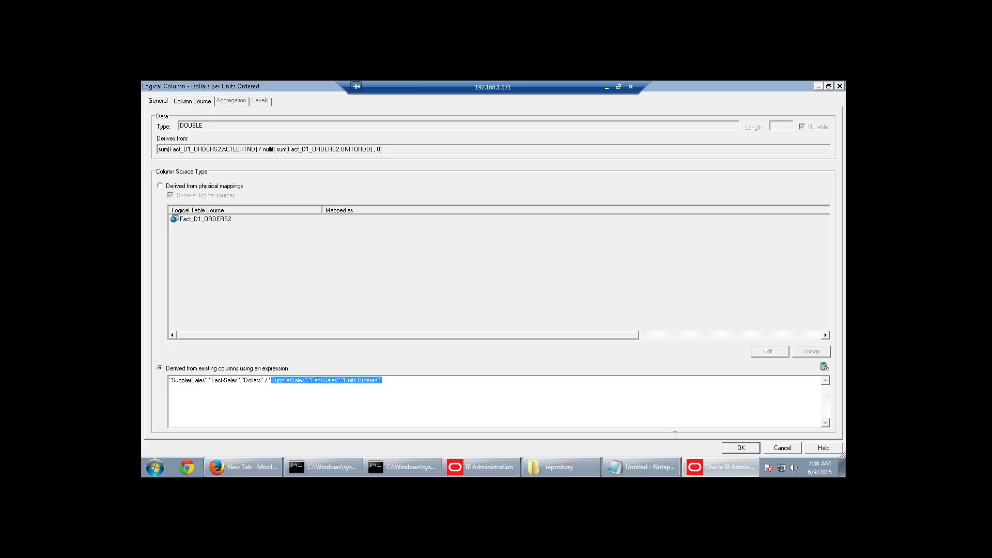
click(750, 448)
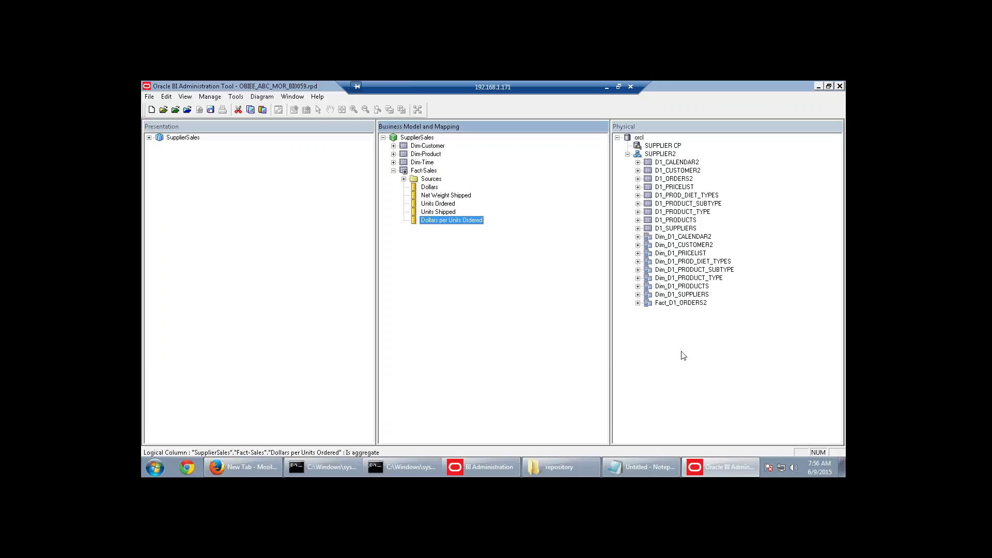
click(500, 299)
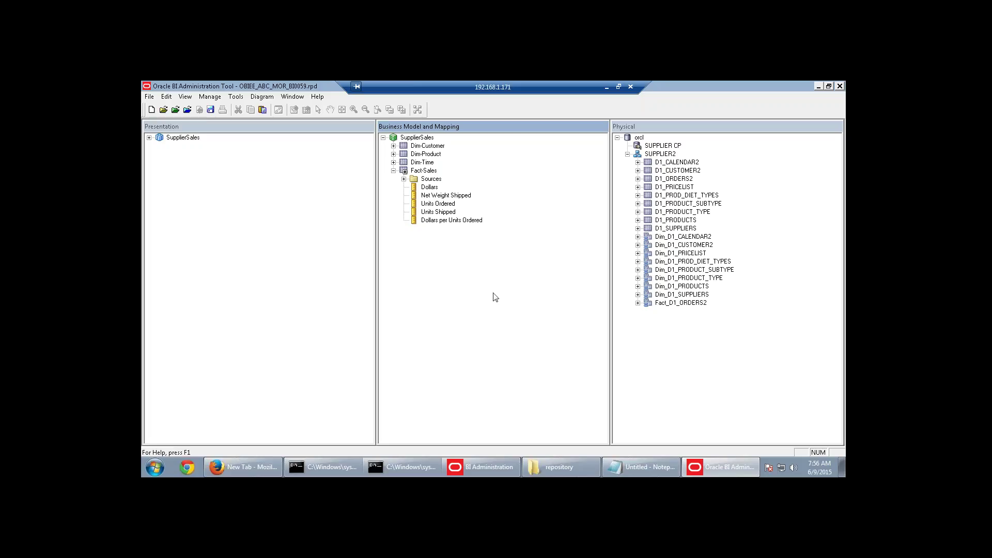
click(646, 466)
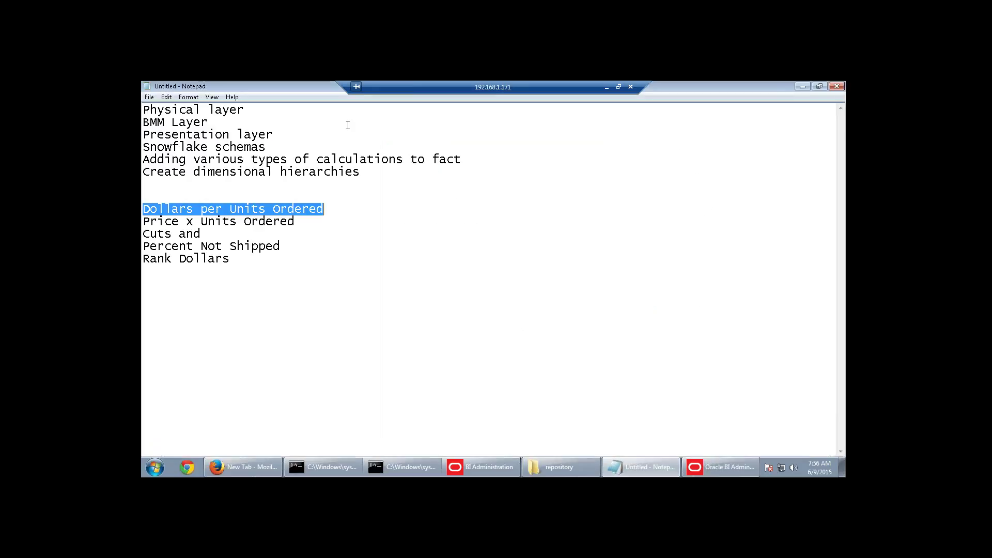
click(226, 135)
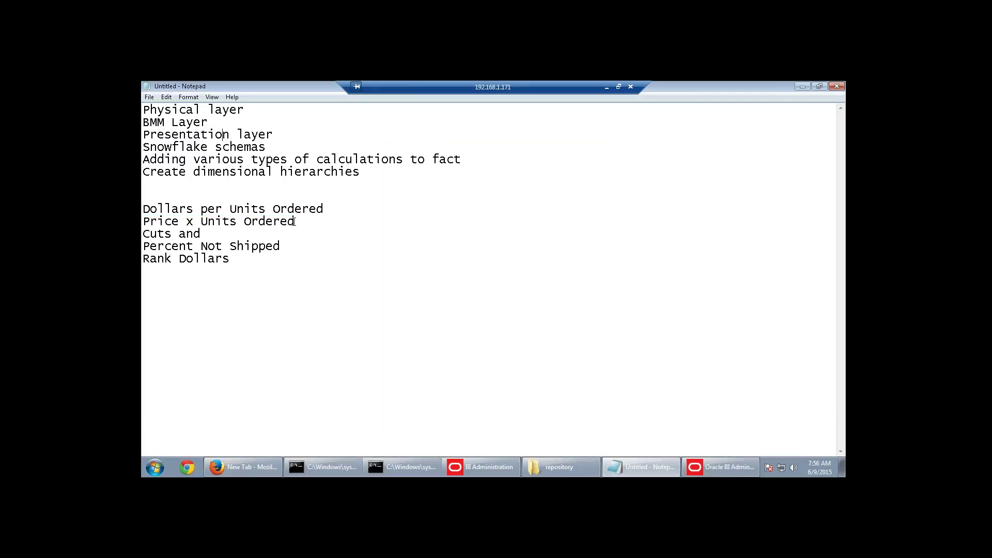
drag(294, 222, 143, 222)
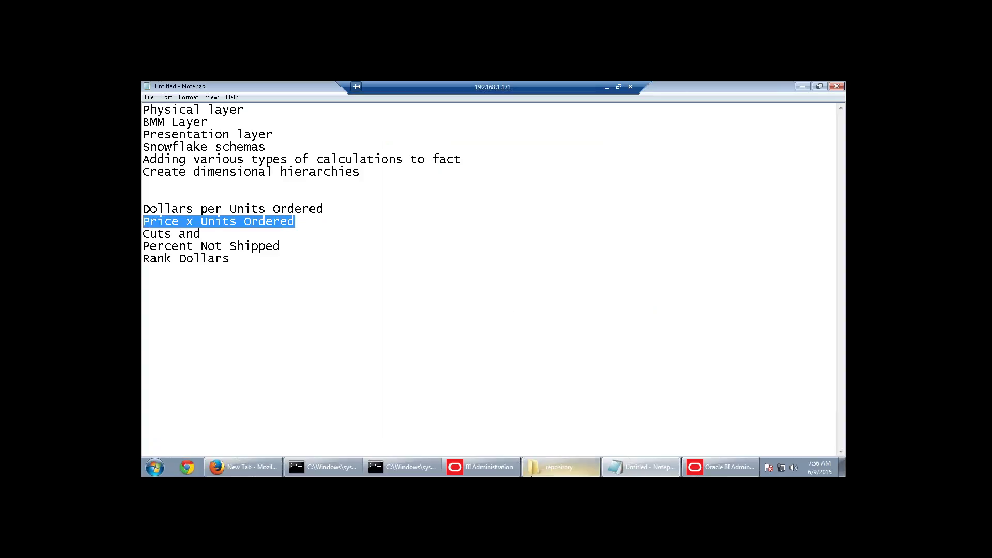
click(488, 467)
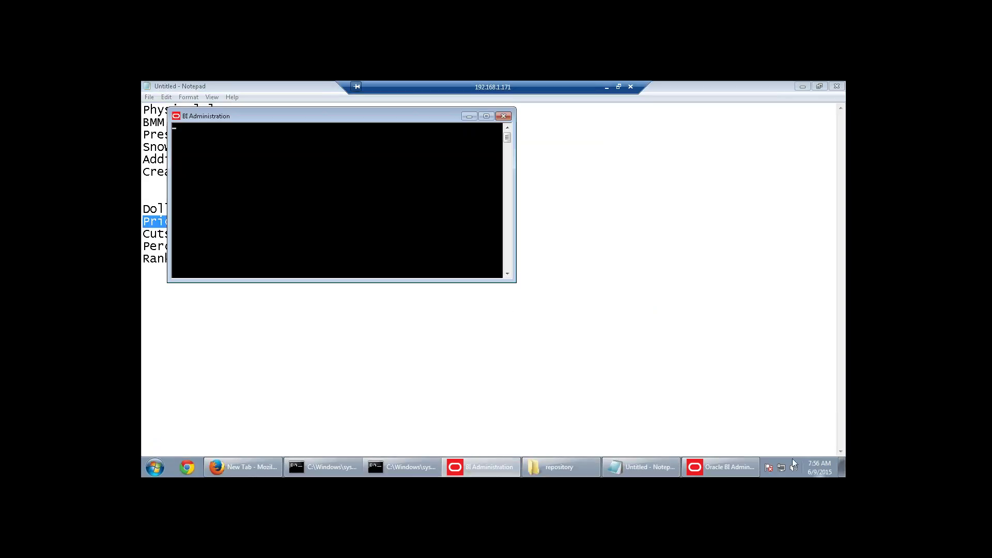
click(721, 466)
click(424, 170)
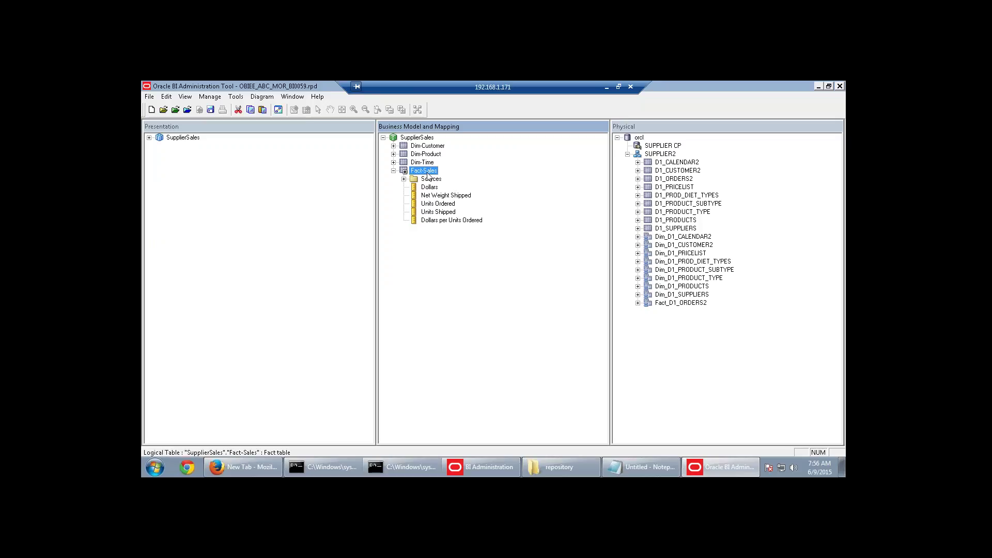
Create the Fact-Sales logical column 'Price x Units Ordered' and expand Dim_D1_PRICELIST to its PRICE column.
right_click(427, 175)
mouse_move(439, 181)
click(567, 191)
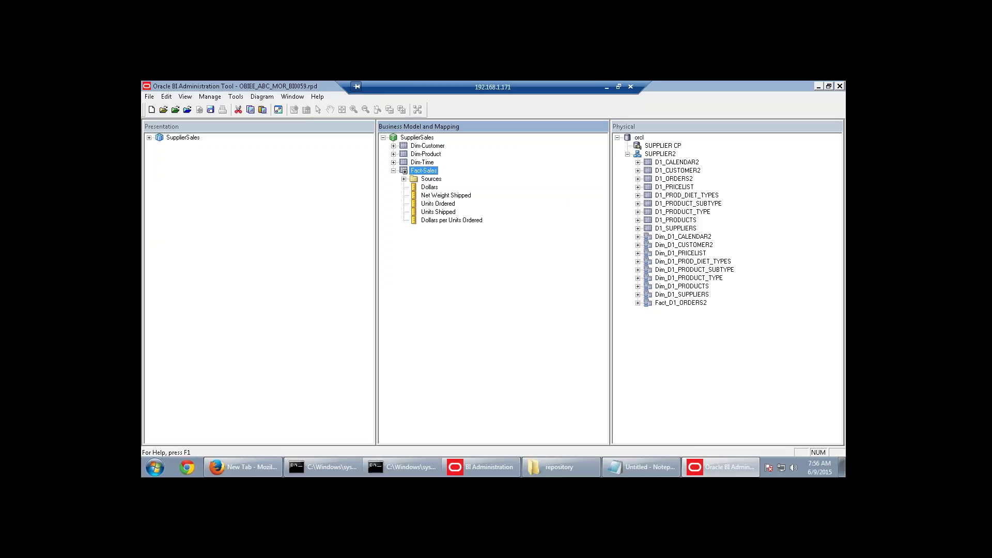
text(Price x Units Ordered)
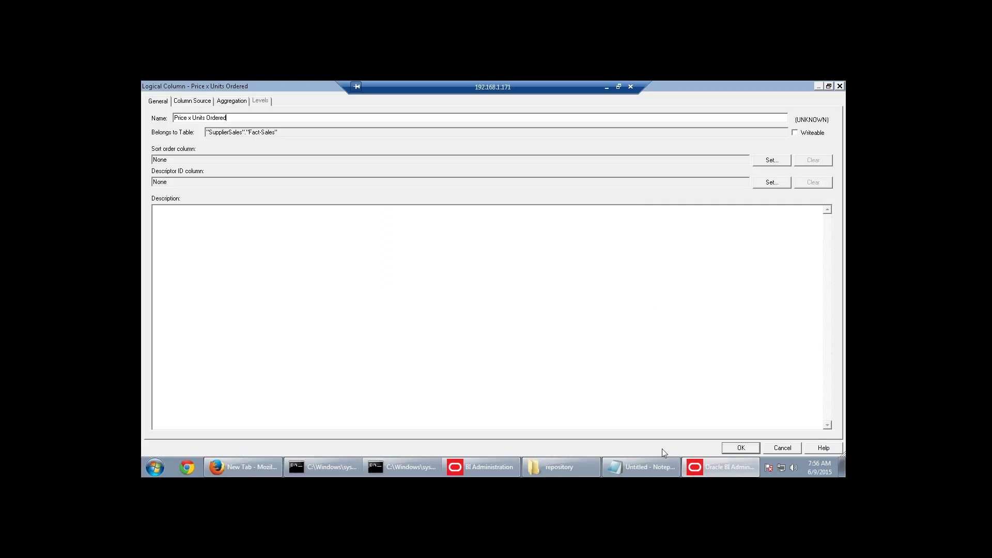
click(740, 449)
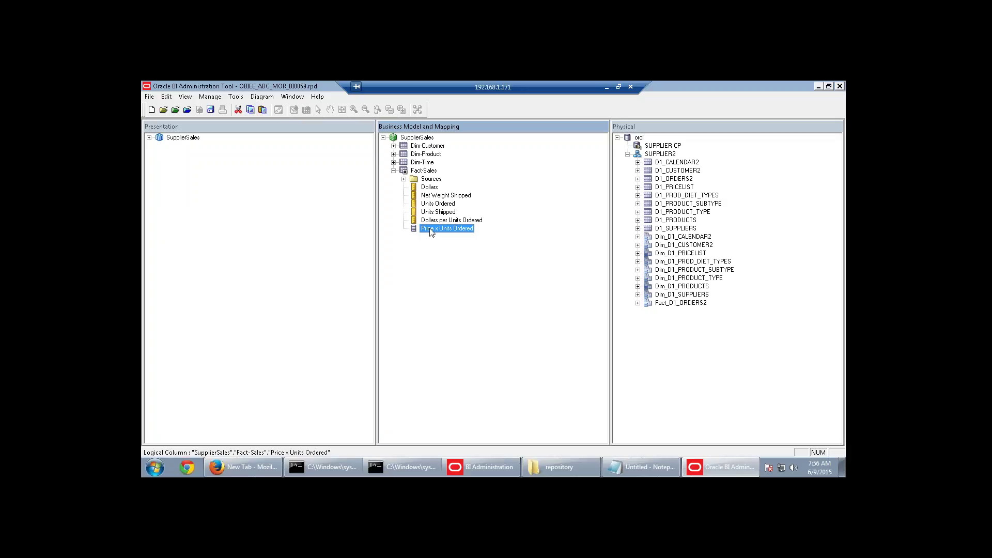
click(638, 253)
click(673, 261)
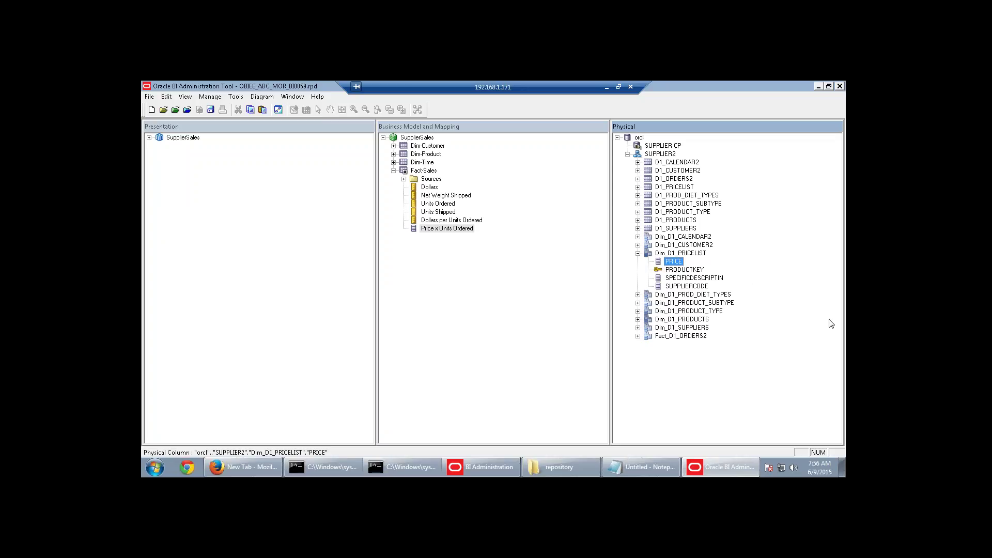
Expand Fact-Sales Sources and open the Fact_D1_ORDERS2 logical table source dialog.
click(426, 171)
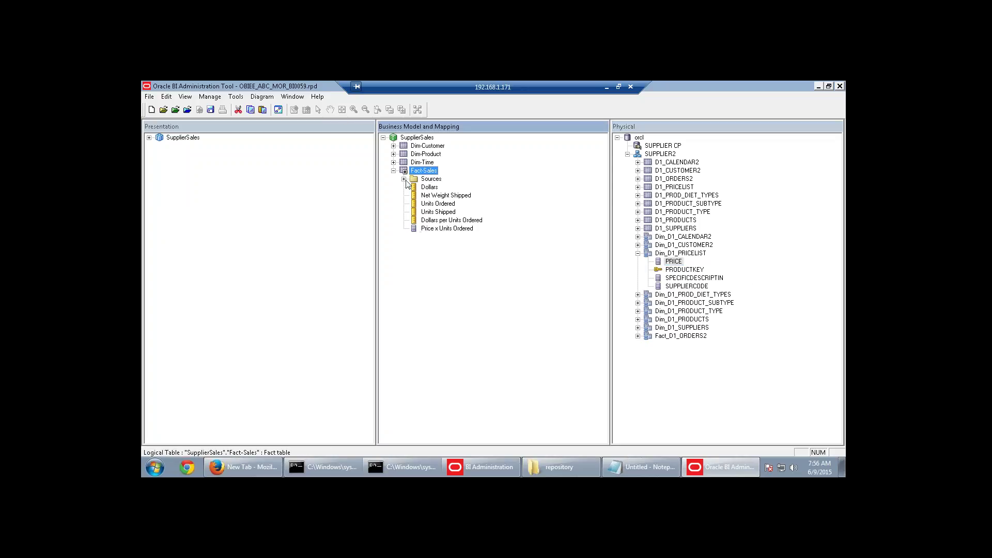
click(403, 180)
click(464, 188)
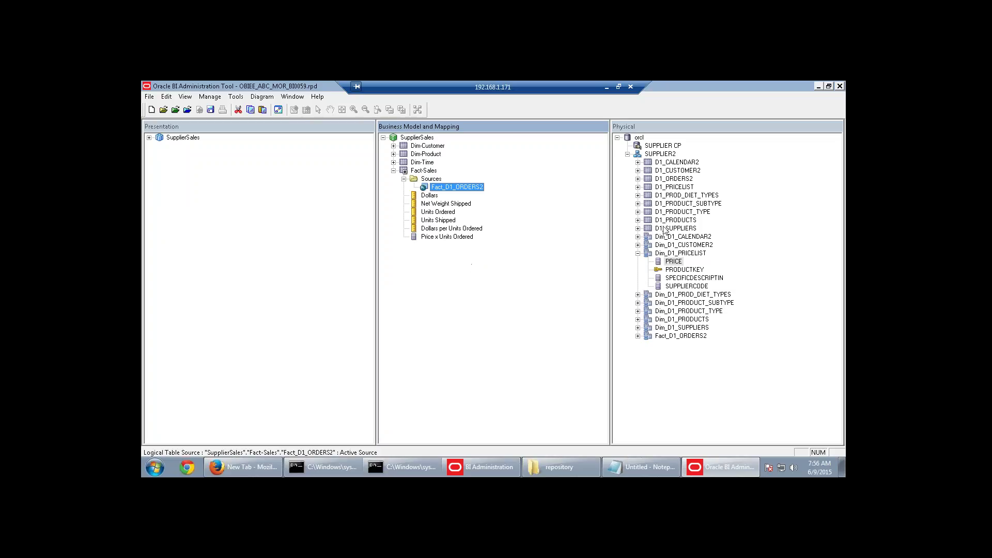
click(673, 254)
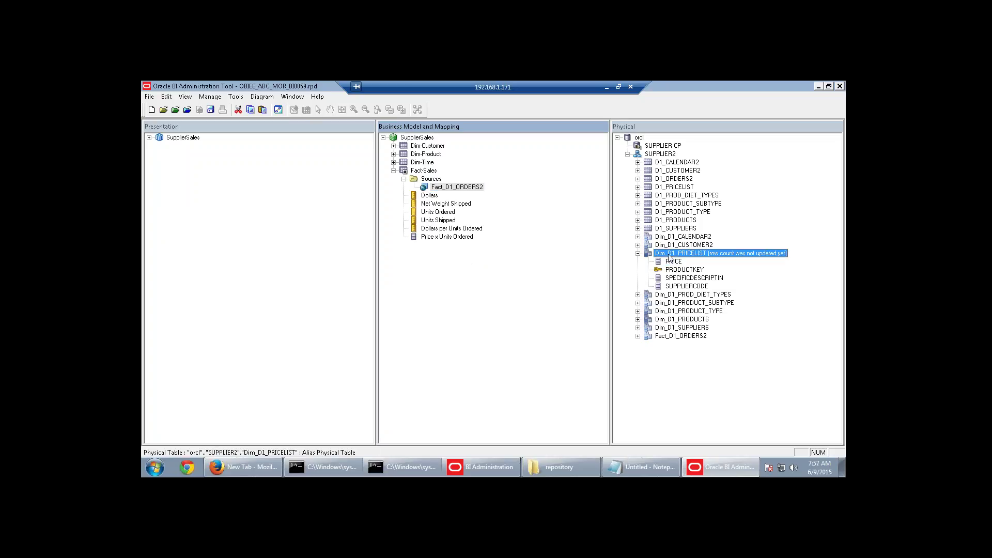
double_click(452, 188)
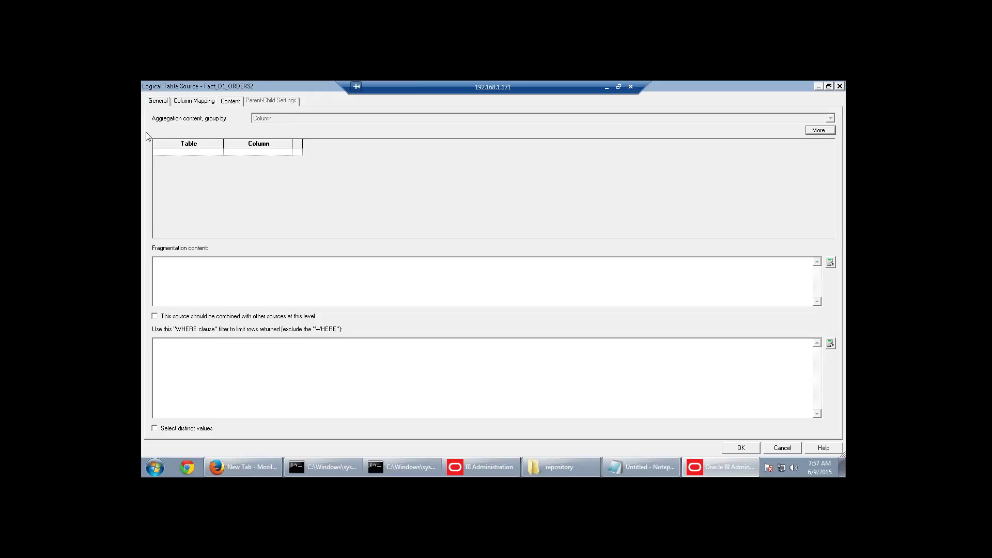
Add Dim_D1_PRODUCTS and Dim_D1_PRICELIST to the Fact_D1_ORDERS2 source's mapped tables and save.
click(162, 102)
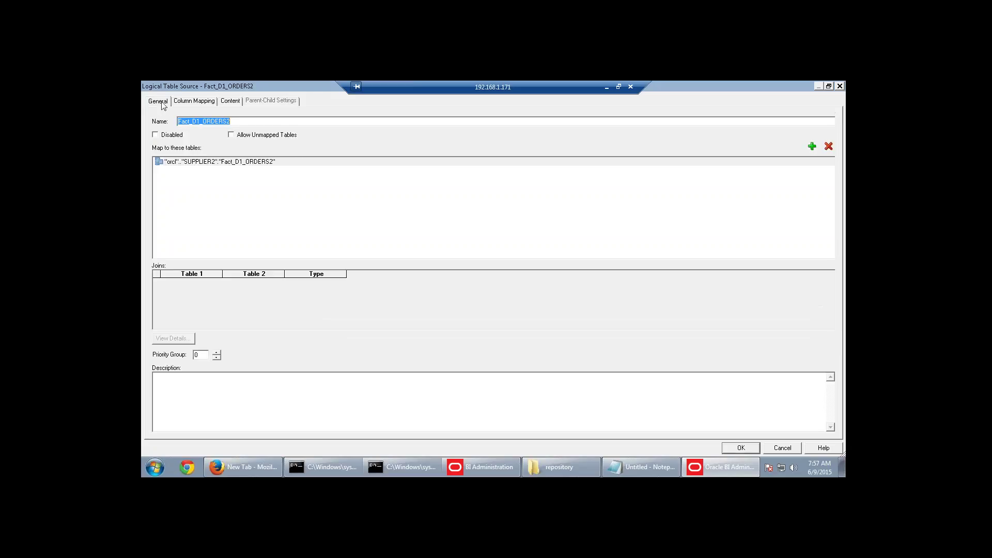
click(271, 163)
click(812, 147)
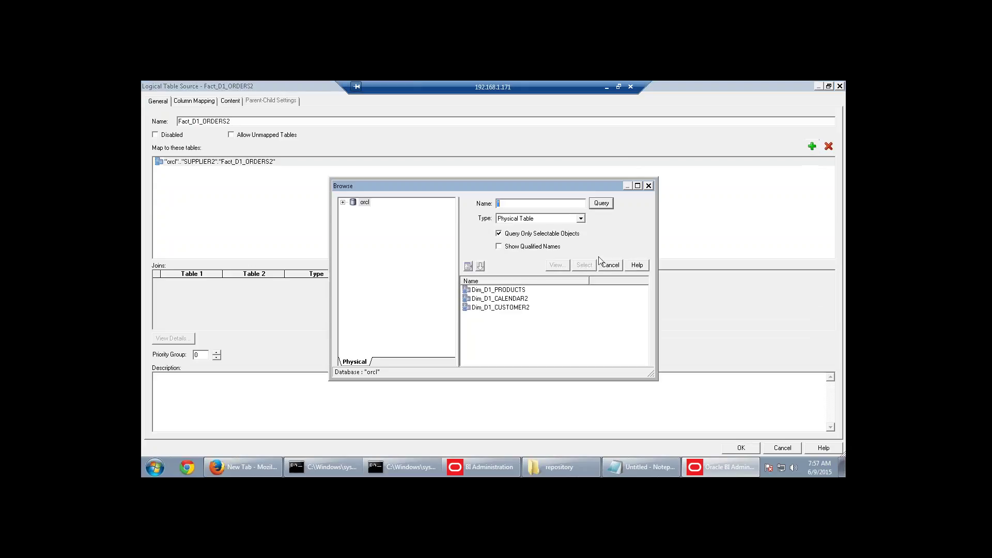
click(503, 289)
click(584, 265)
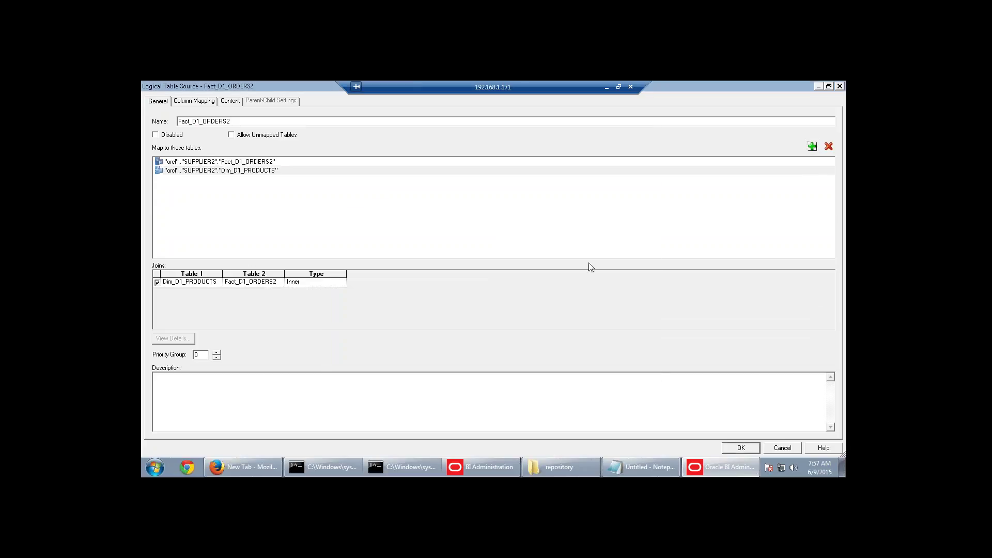
click(812, 147)
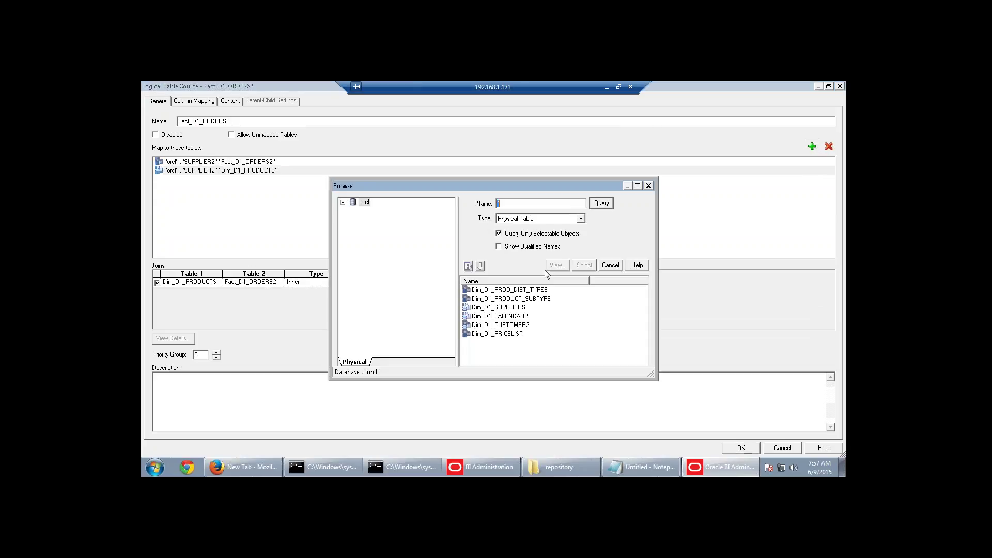
click(523, 334)
click(582, 265)
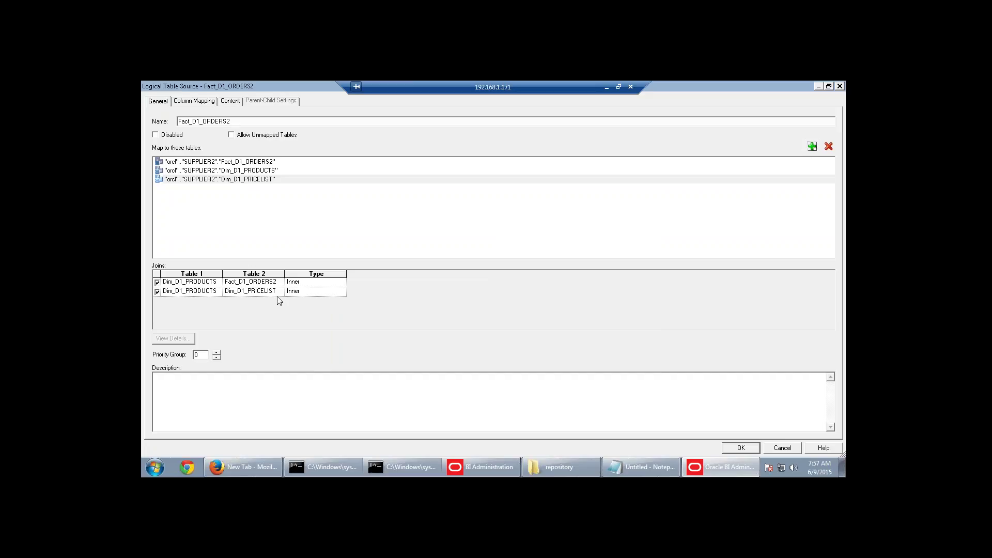
click(740, 448)
Edit Price x Units Ordered's Fact_D1_ORDERS2 column mapping and launch Expression Builder for it.
double_click(448, 237)
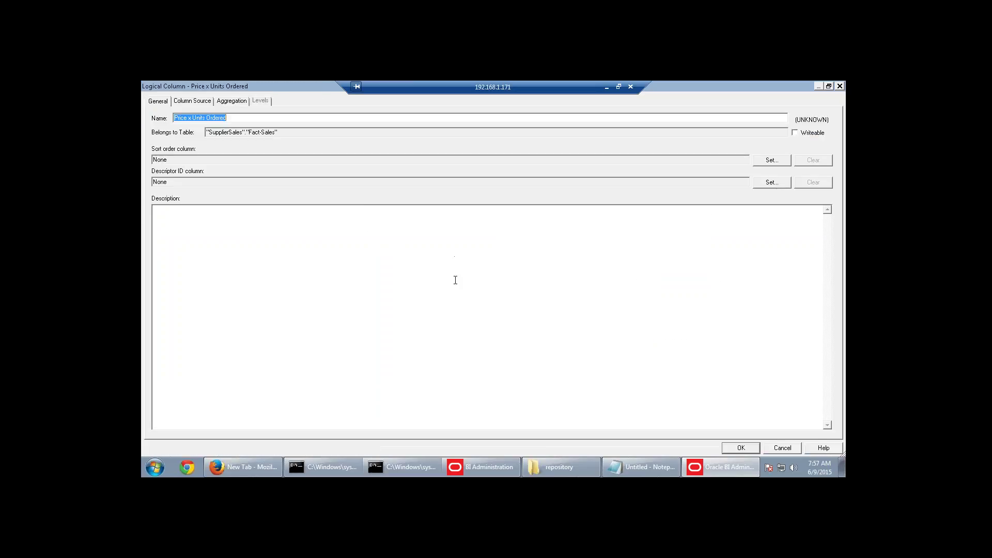
click(193, 101)
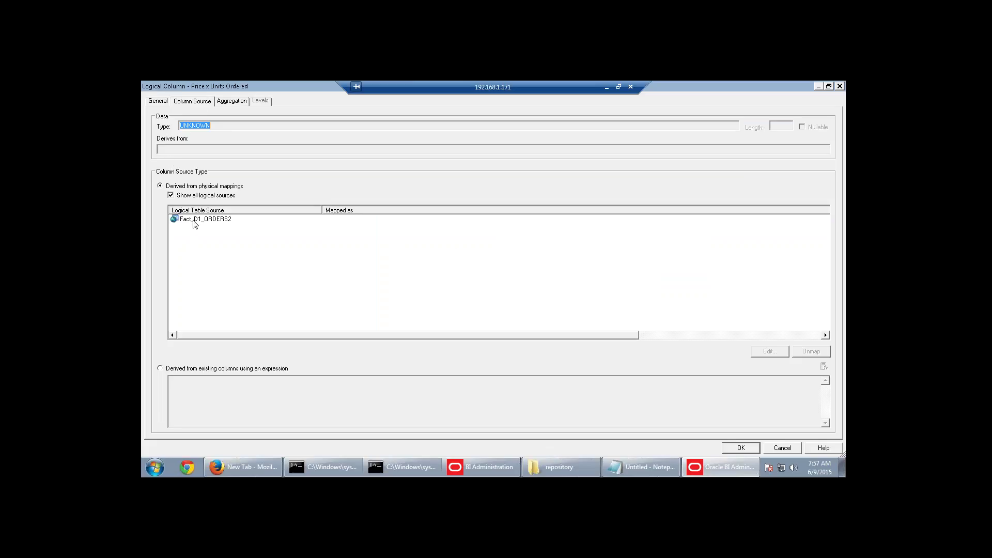
click(196, 219)
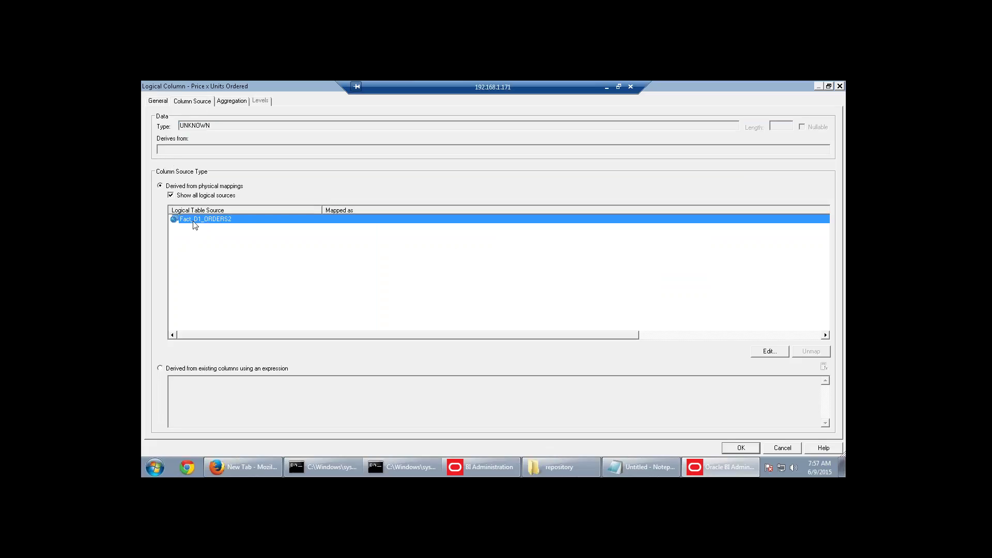
click(775, 355)
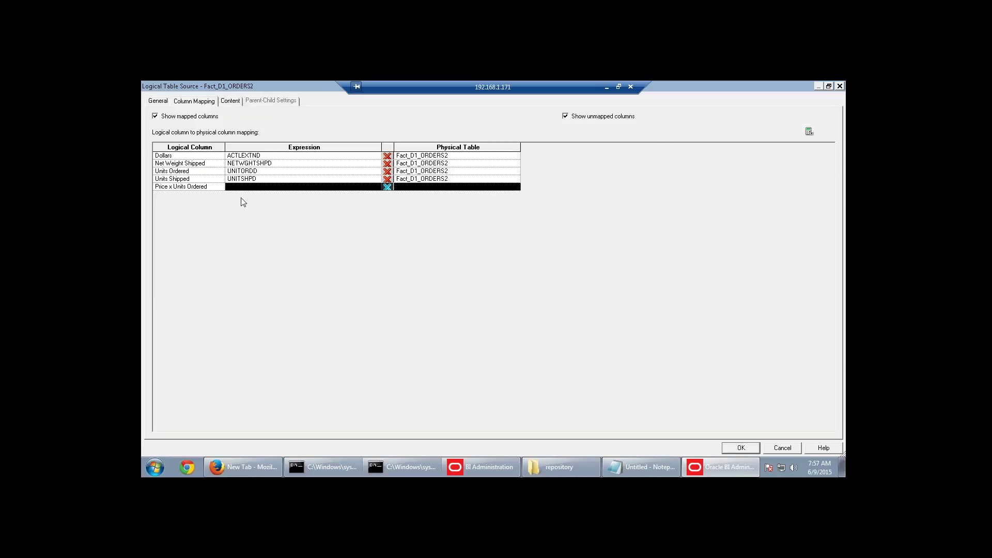
click(435, 187)
click(324, 188)
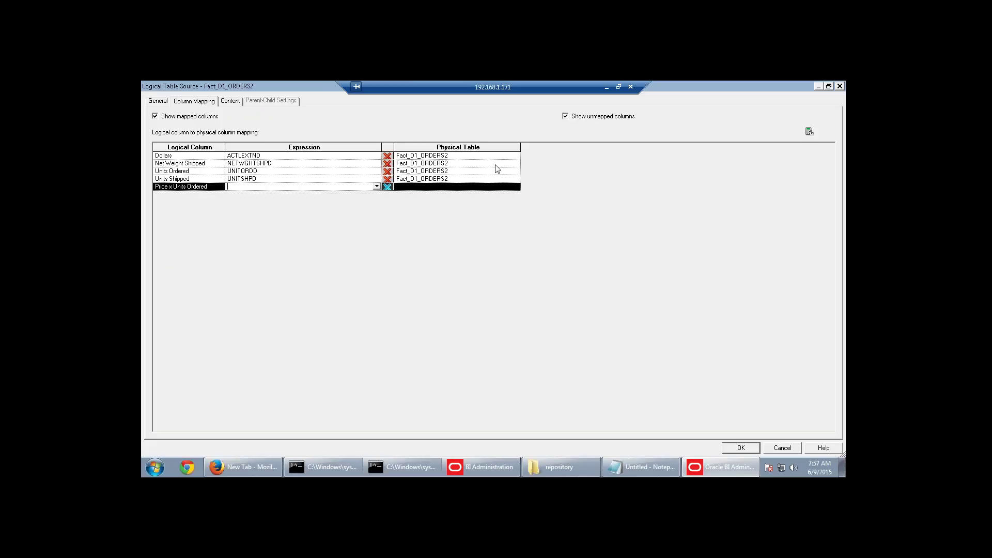
click(809, 131)
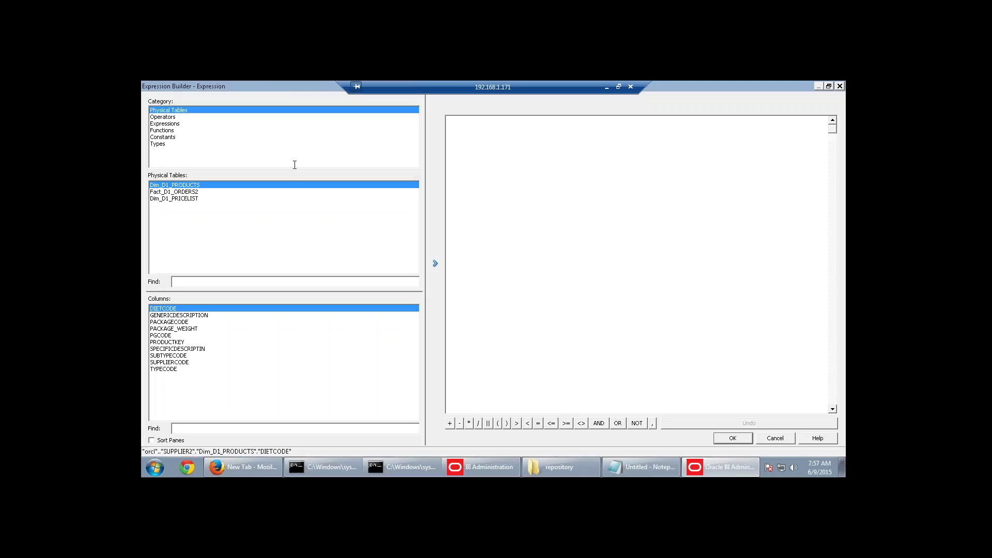
Build the expression Dim_D1_PRICELIST.PRICE * Fact_D1_ORDERS2.UNITORDD and accept it.
click(207, 198)
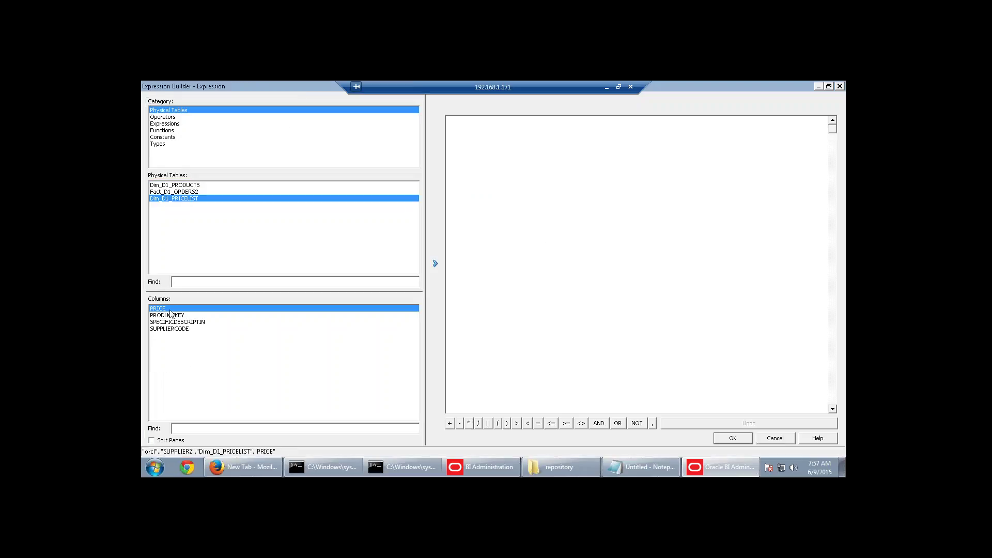
click(435, 263)
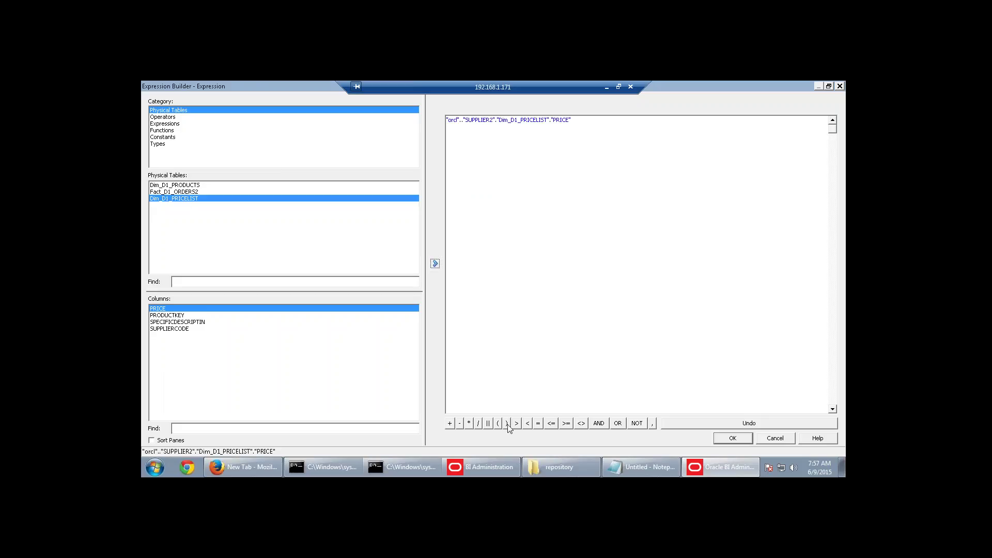
click(468, 423)
click(191, 192)
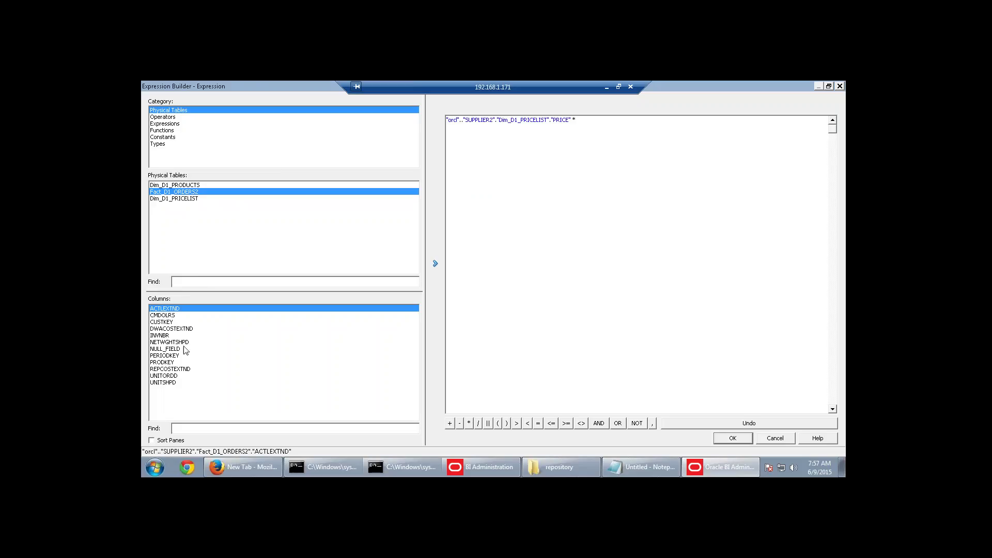
click(170, 376)
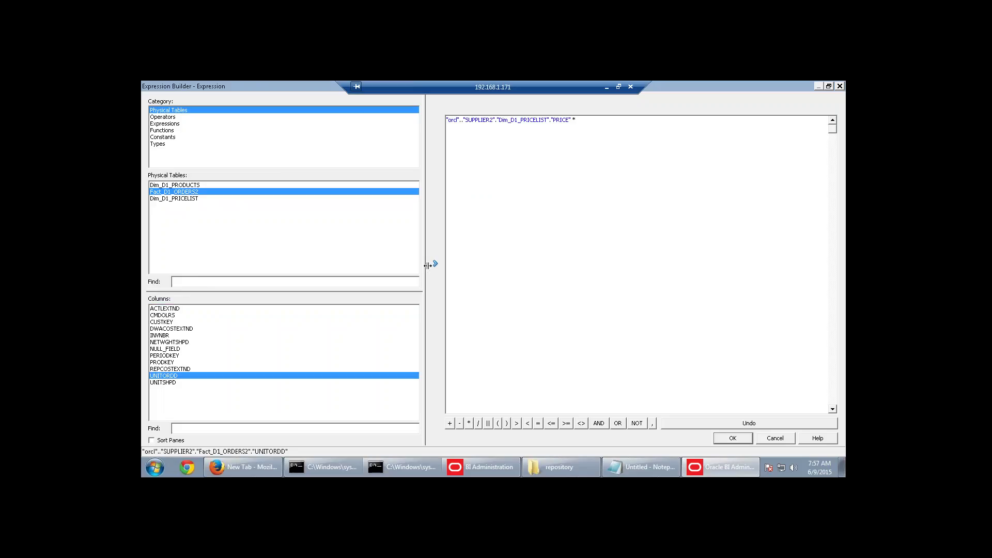
click(434, 263)
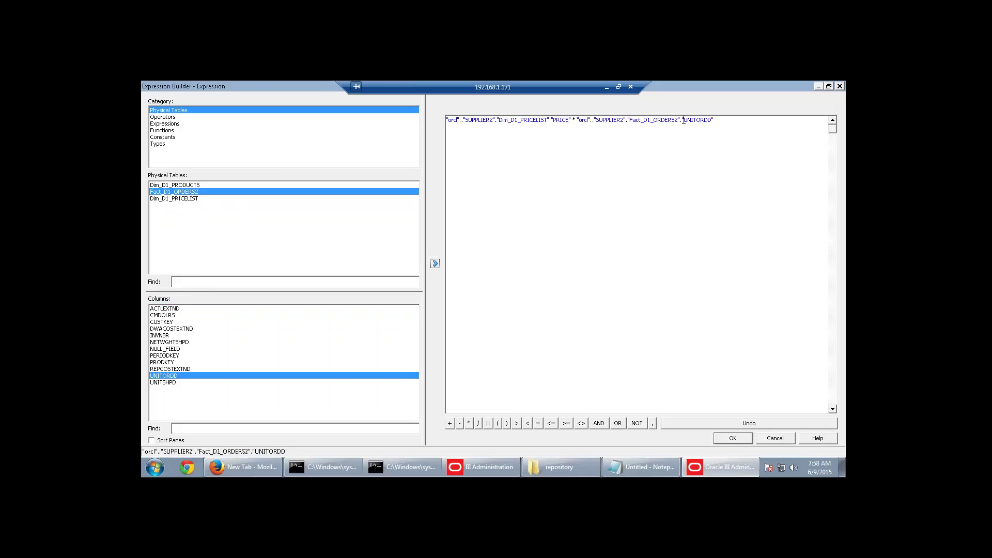
click(732, 438)
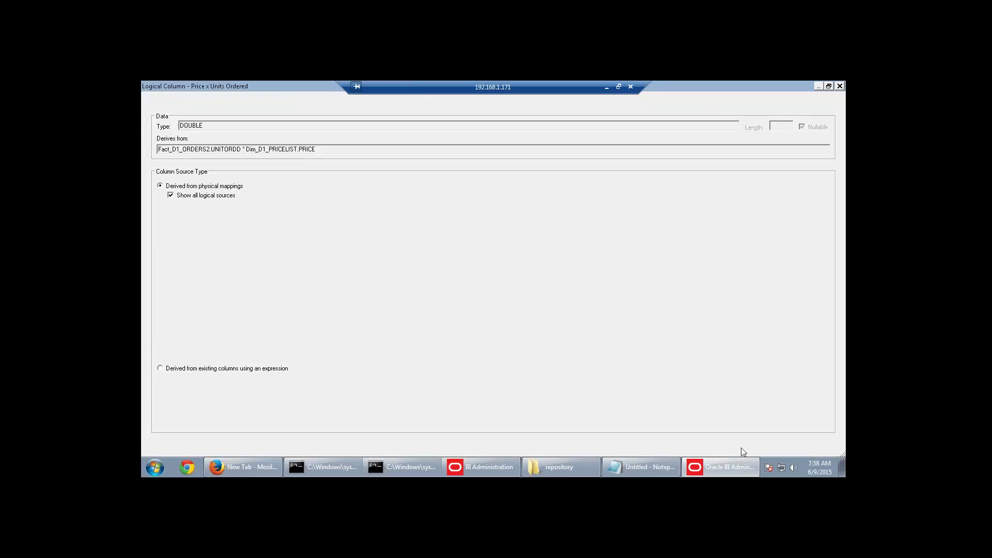
Save the Fact_D1_ORDERS2 mapping and review the column's source and aggregation settings.
click(741, 448)
click(507, 220)
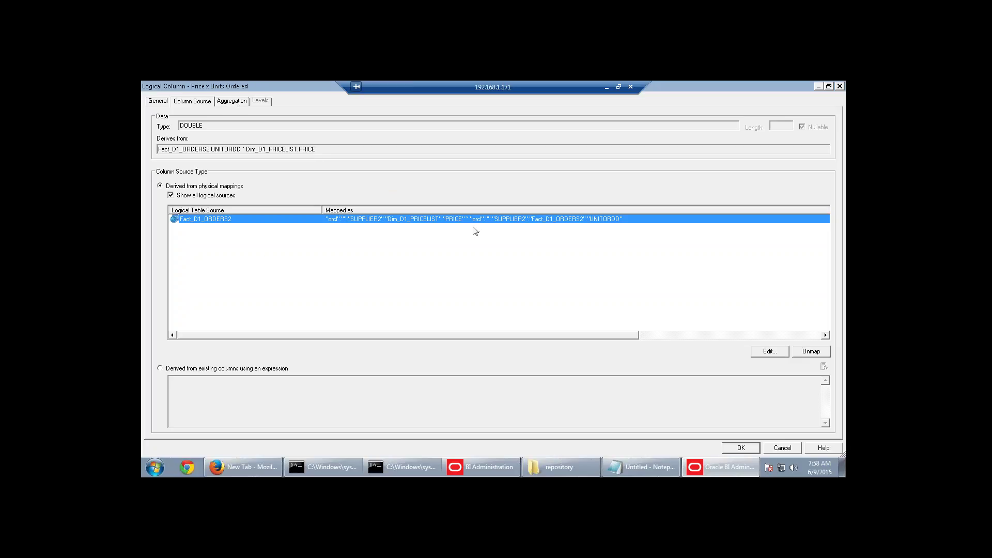
click(235, 101)
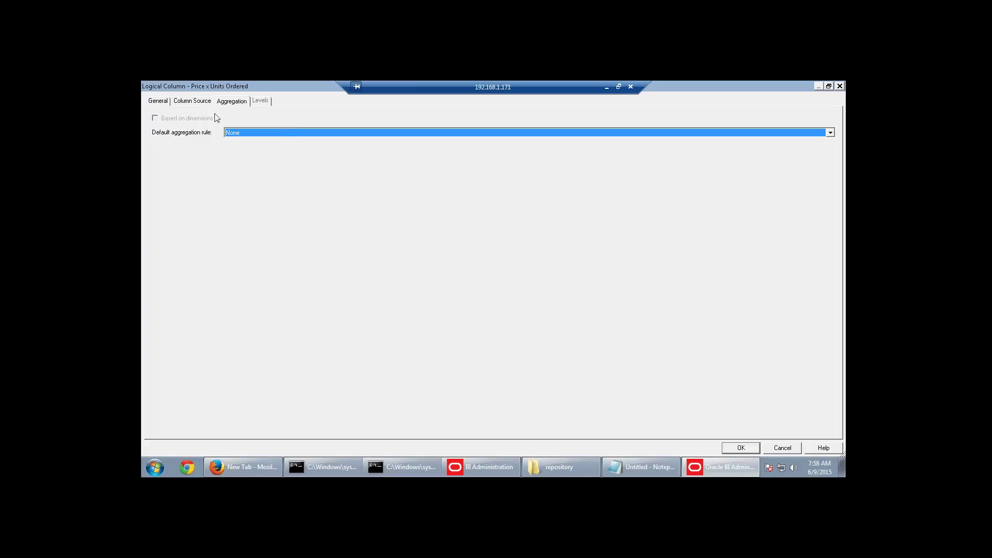
click(205, 103)
click(360, 222)
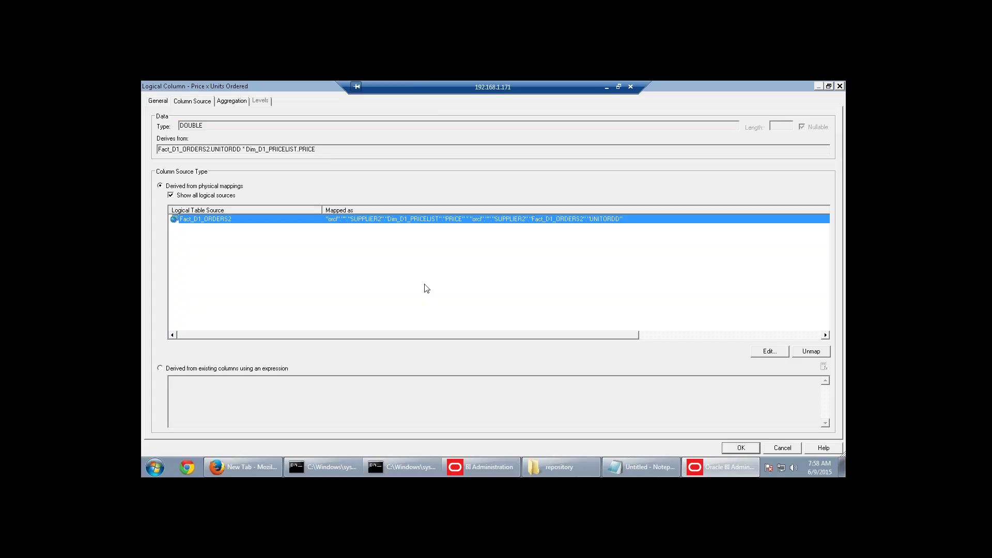
Set Price x Units Ordered's default aggregation rule to Sum and close its properties.
click(231, 101)
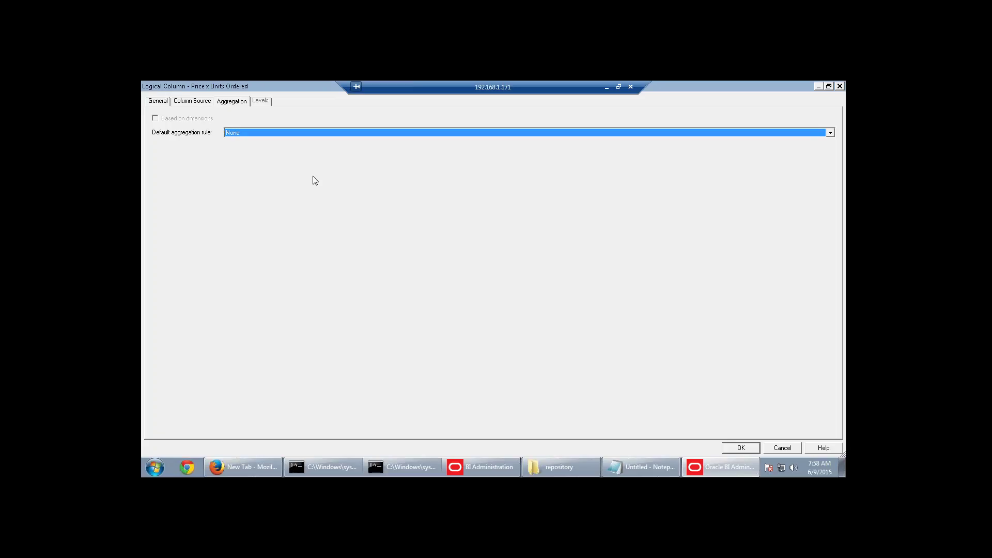
click(328, 133)
click(279, 150)
click(741, 447)
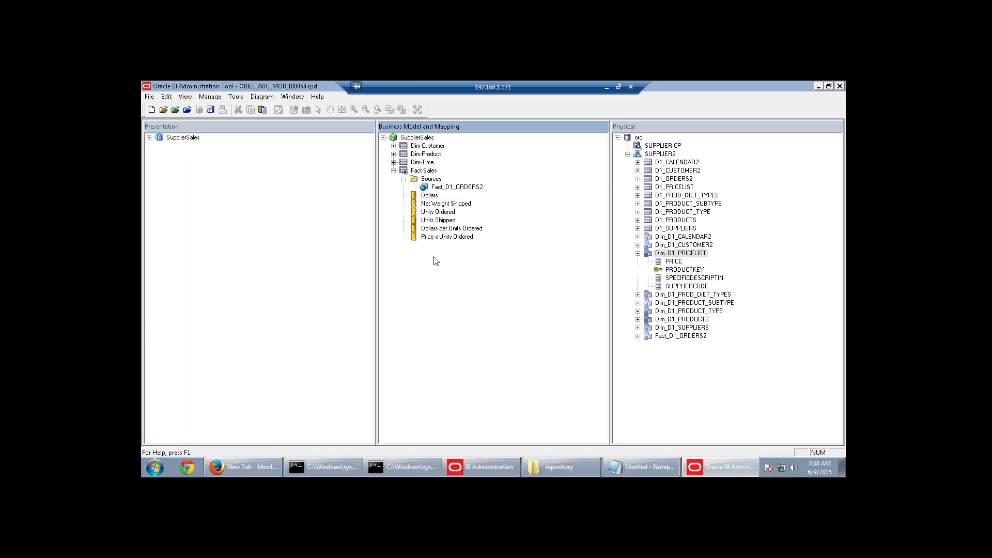
Confirm Price x Units Ordered shows as an aggregate, then bring the Notepad notes forward.
click(447, 238)
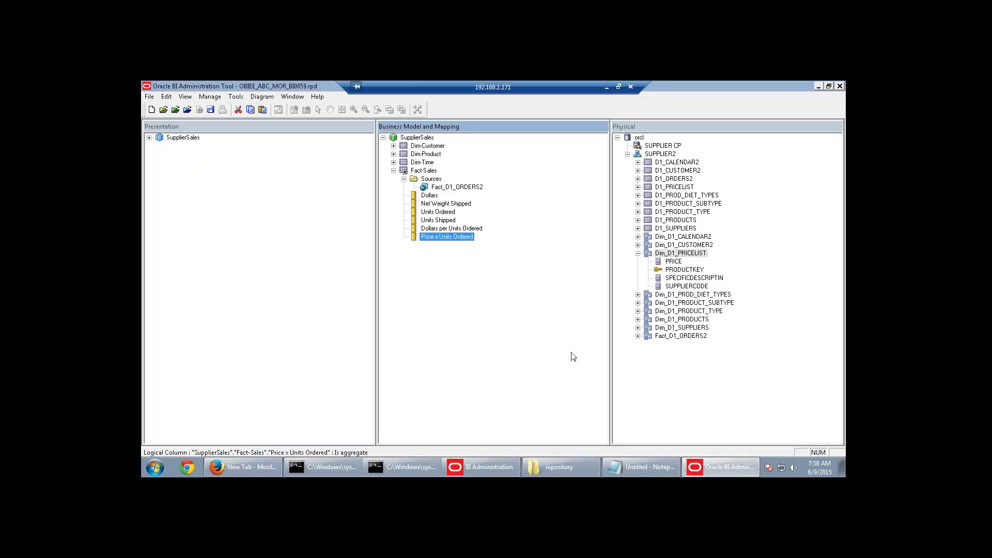
click(640, 467)
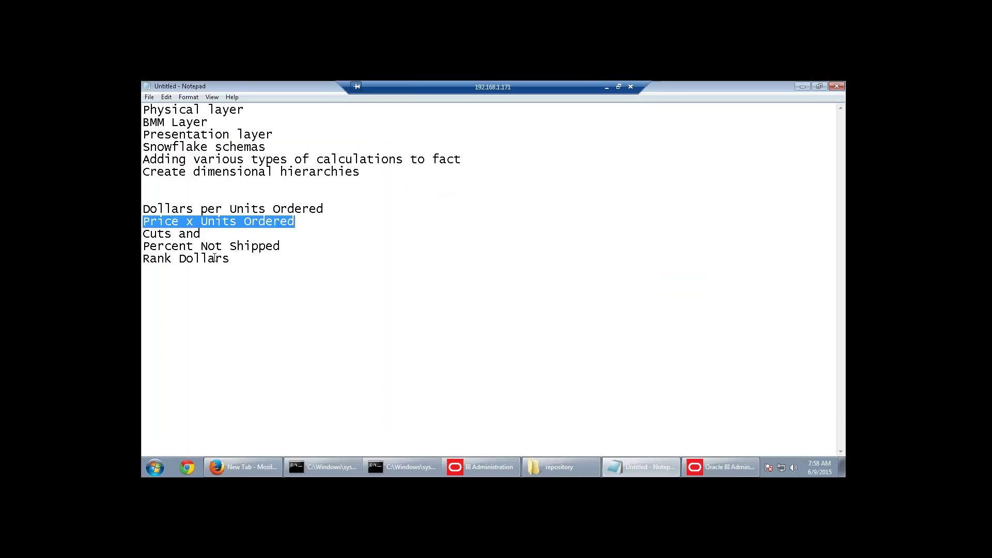
Highlight the Cuts and Percent Not Shipped lines, then return to the Administration Tool.
drag(202, 234, 143, 236)
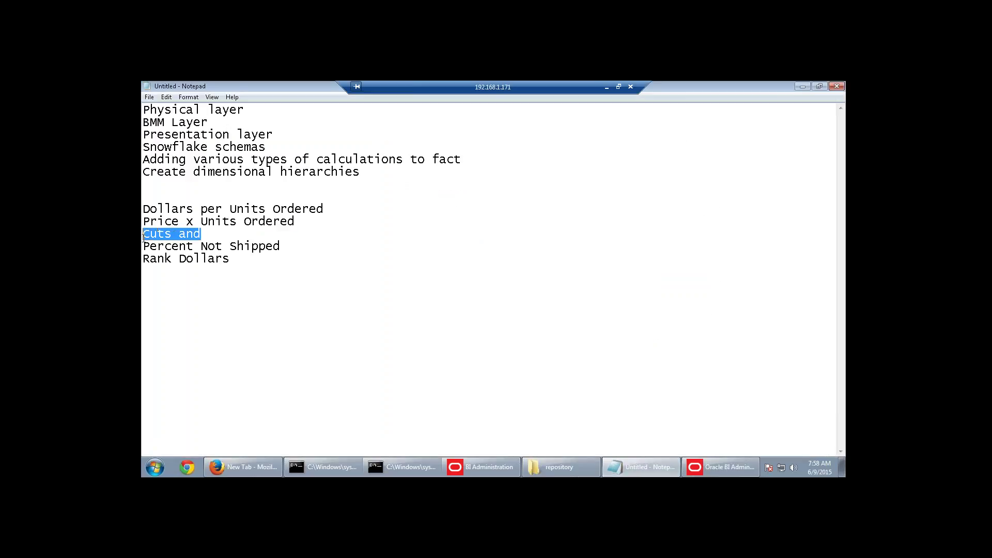
drag(290, 245, 143, 234)
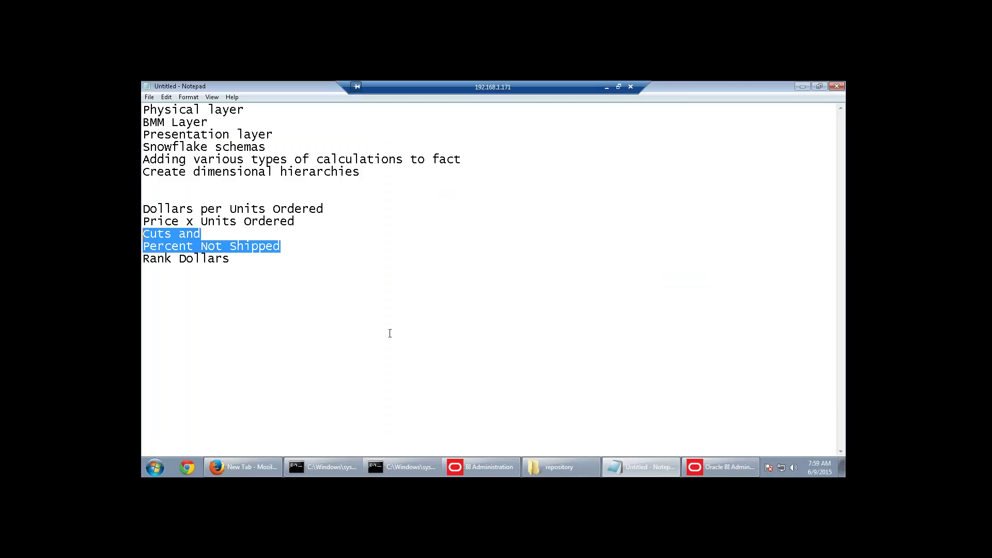
click(739, 467)
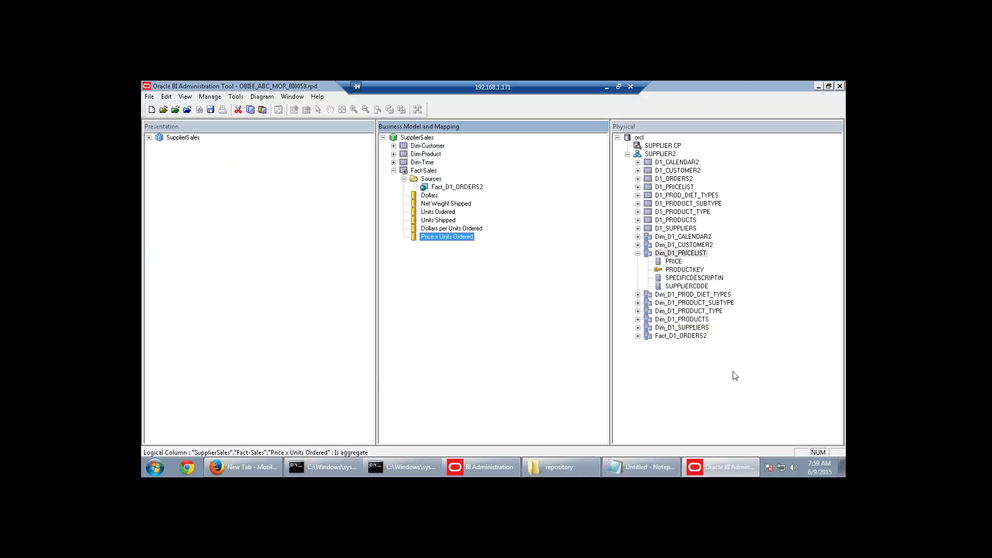
click(463, 304)
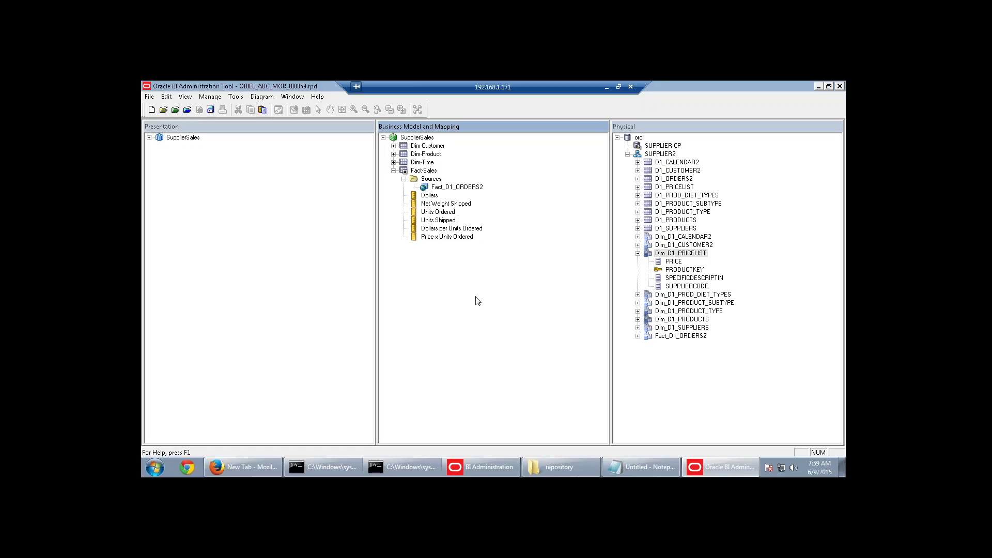
click(235, 100)
click(246, 139)
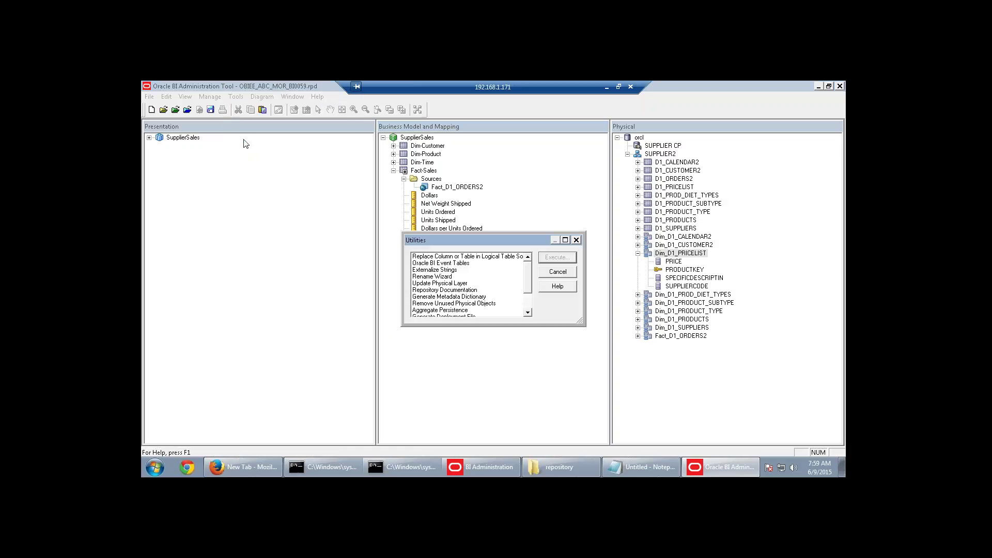
click(527, 312)
click(527, 313)
click(528, 312)
click(528, 313)
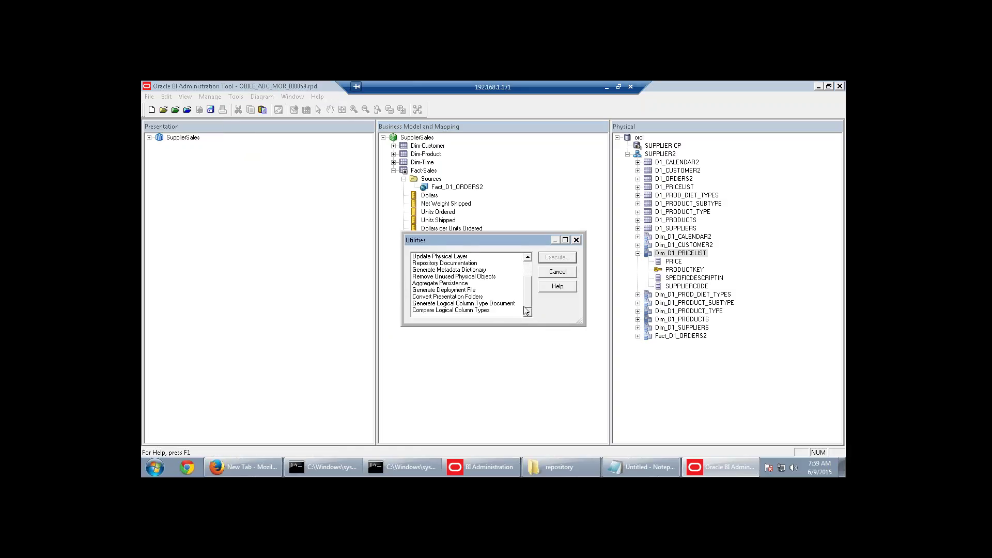
drag(527, 303, 527, 288)
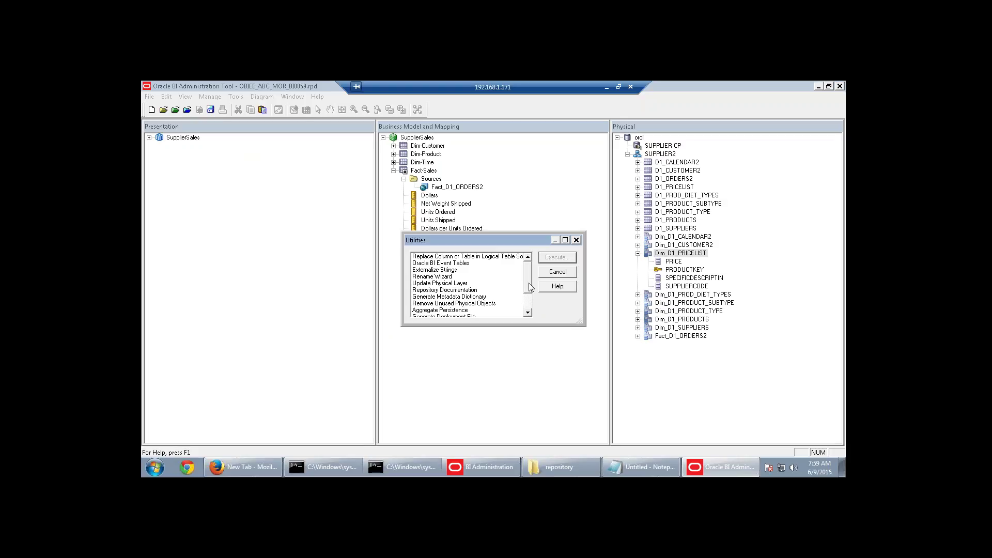
drag(530, 289, 531, 311)
click(567, 275)
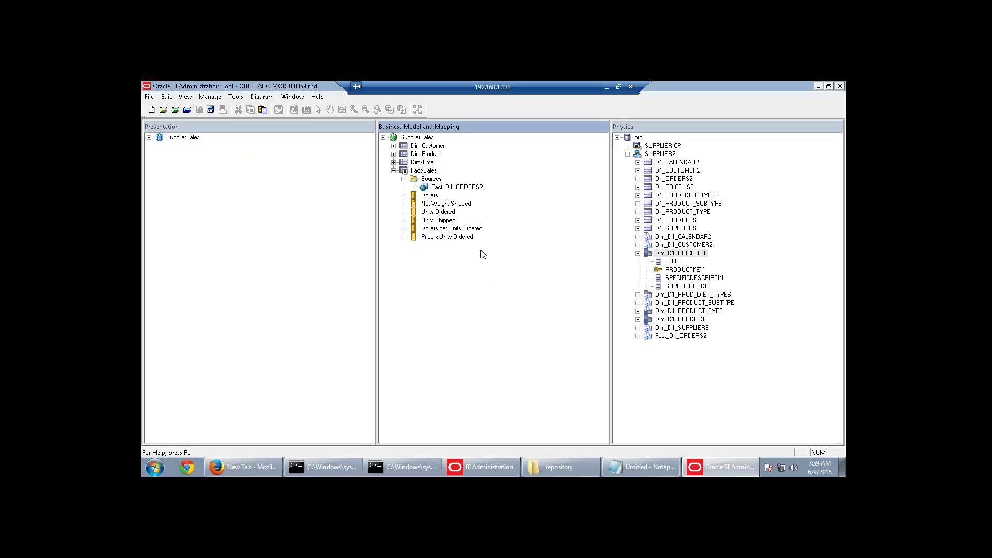
Launch the Calculation Wizard on Units Ordered, then place the Notepad cursor after Rank Dollars.
right_click(441, 212)
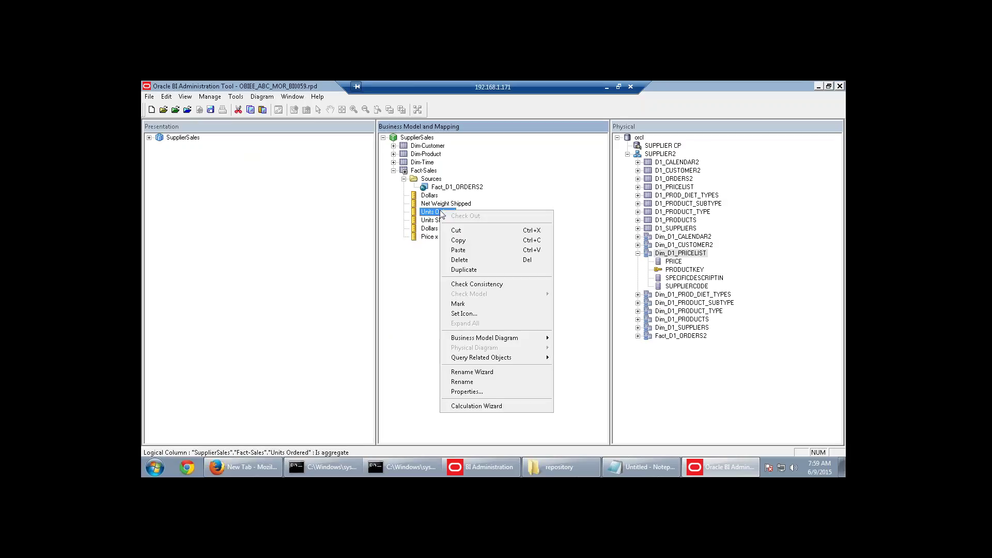
click(478, 408)
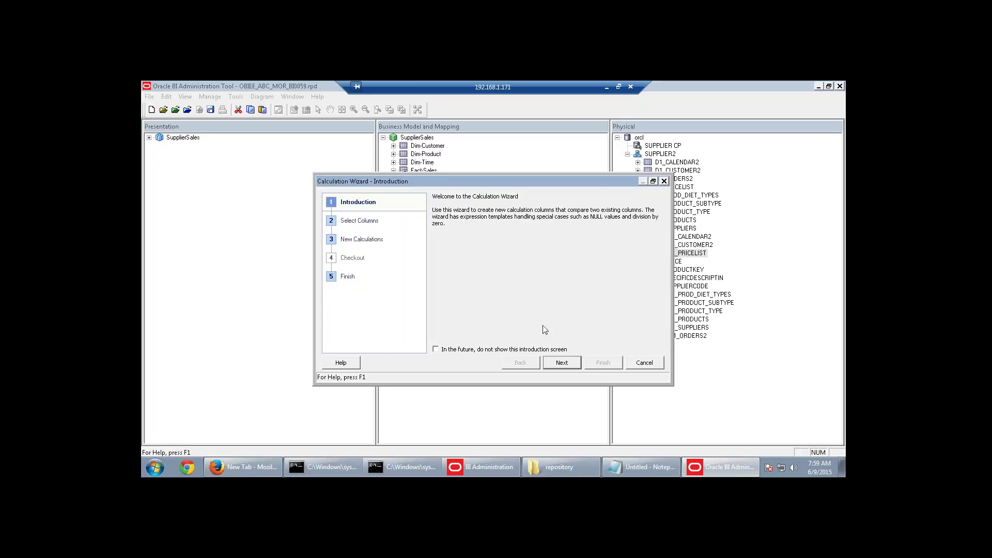
click(622, 467)
click(257, 280)
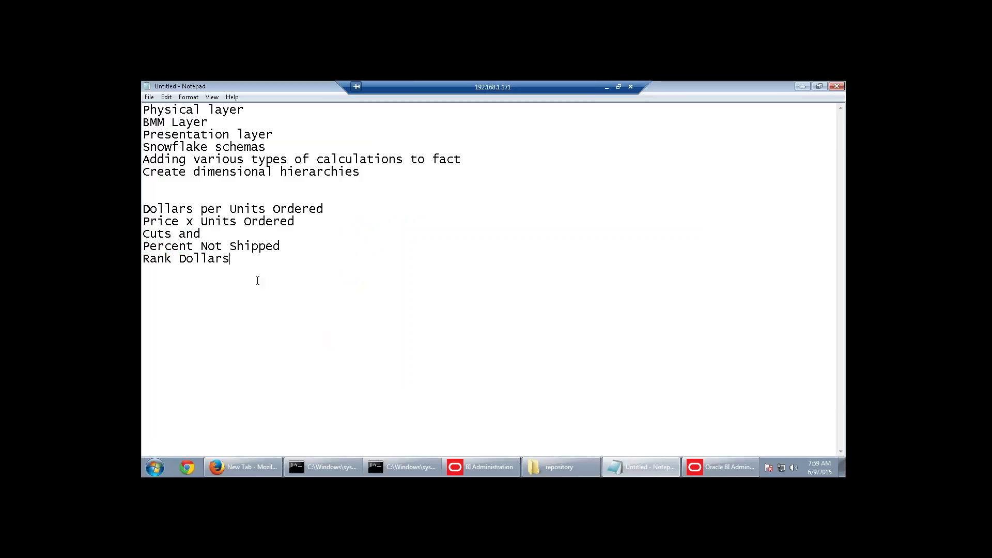
Add 'units ordered - units shipped' and 'percent not shipped' below Rank Dollars, highlighting their terms.
text(units ordered - )
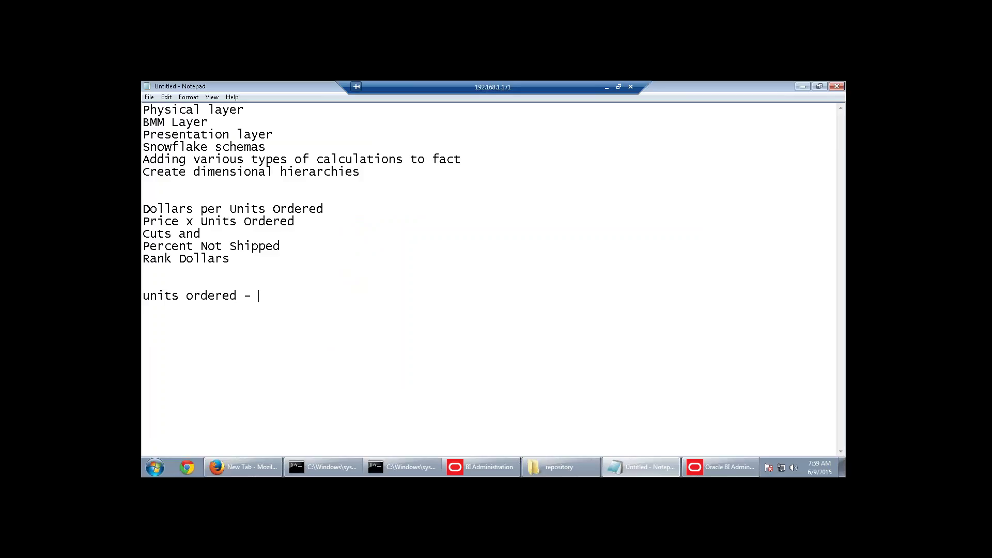
text(units sh)
text(ipped )
text(percen)
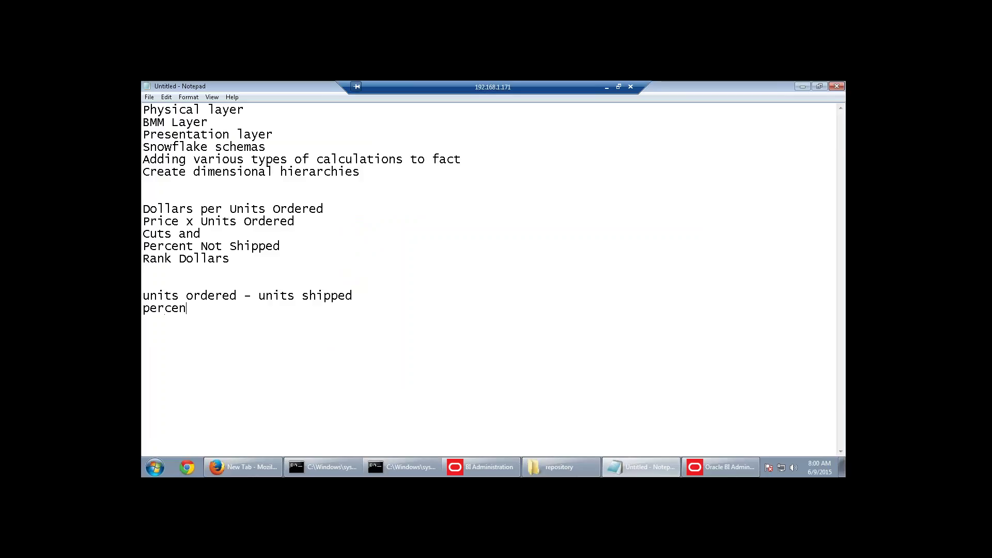
text(t not shipped)
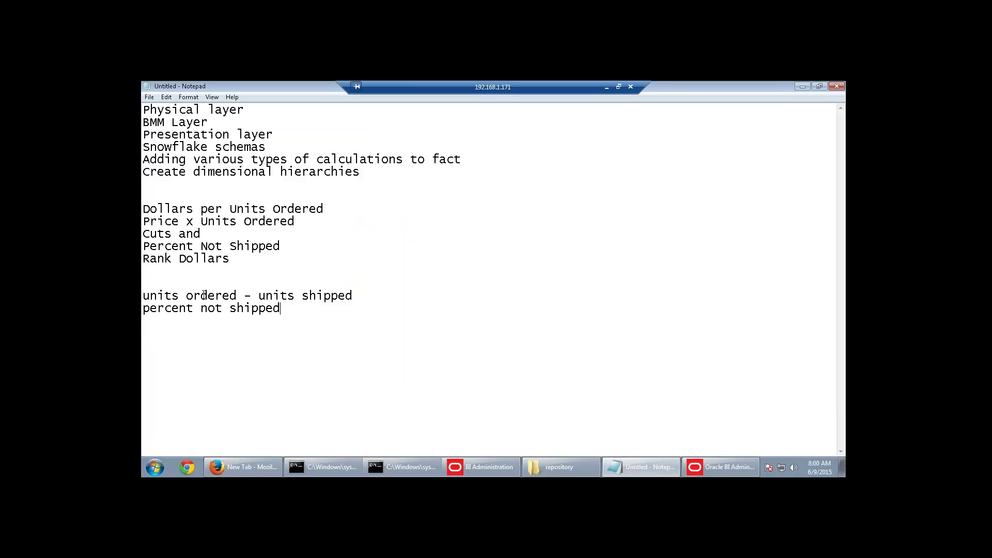
drag(240, 295, 142, 300)
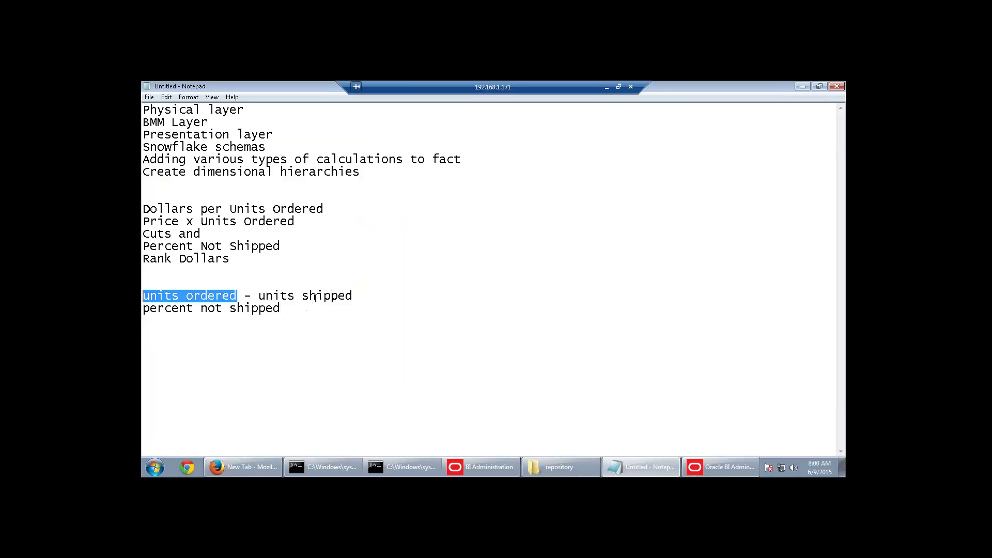
drag(259, 297, 356, 293)
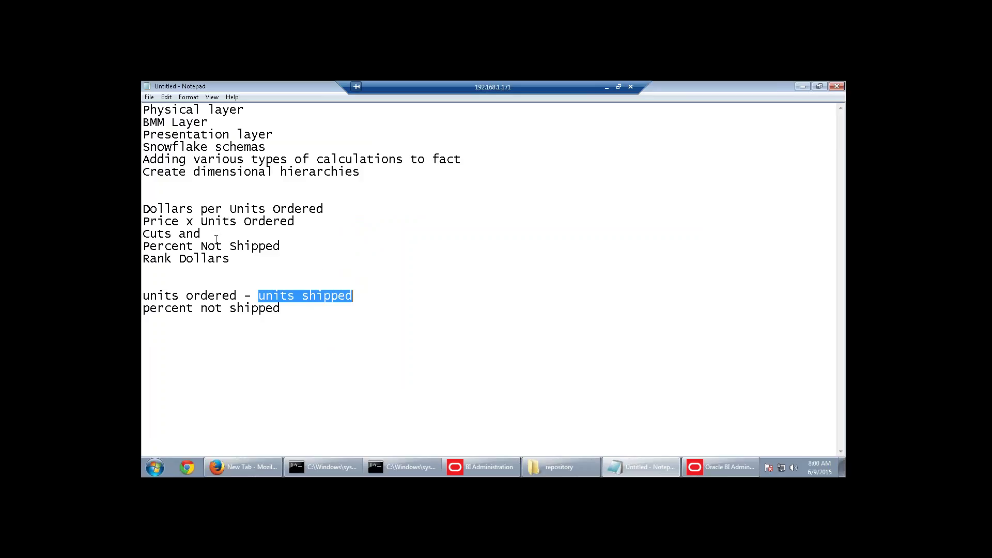
drag(171, 235, 143, 238)
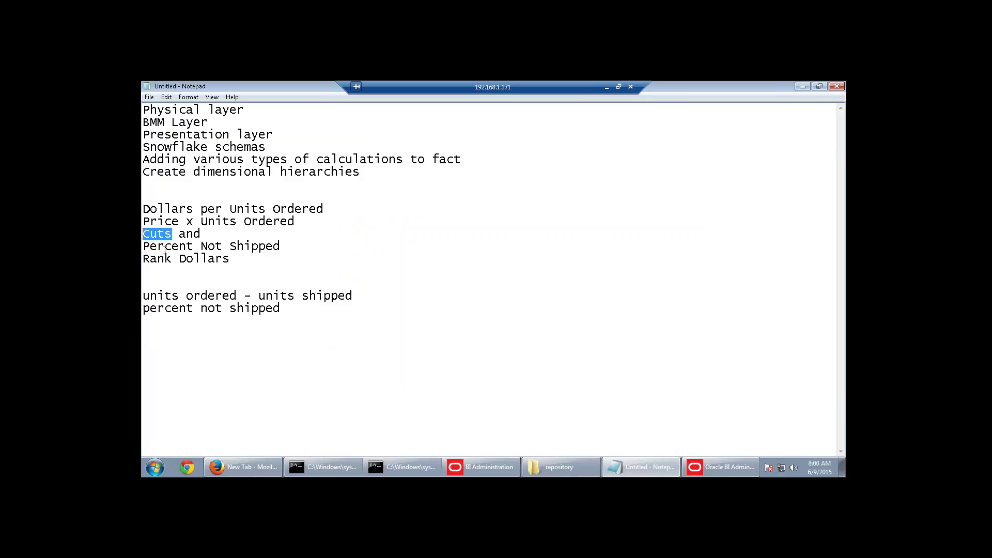
drag(381, 290, 170, 298)
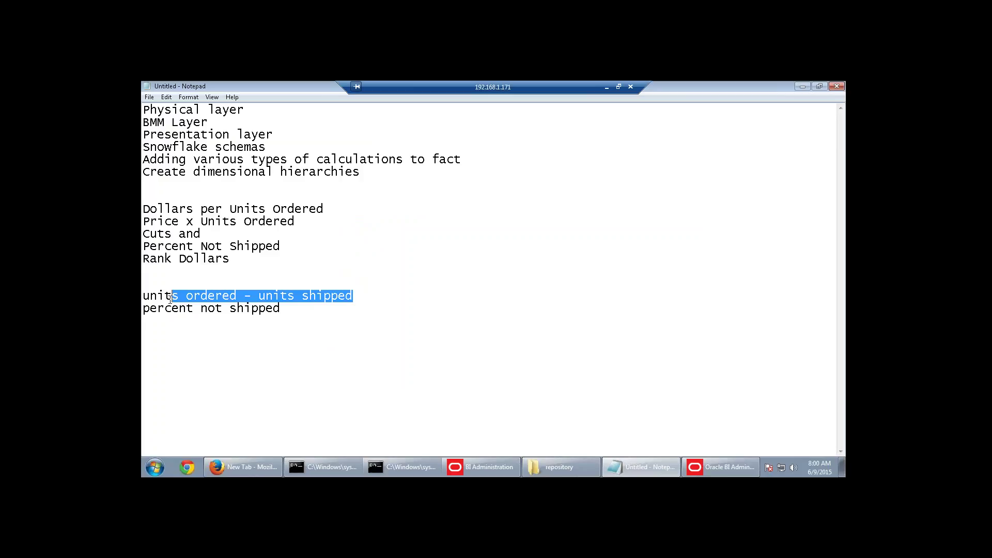
click(301, 308)
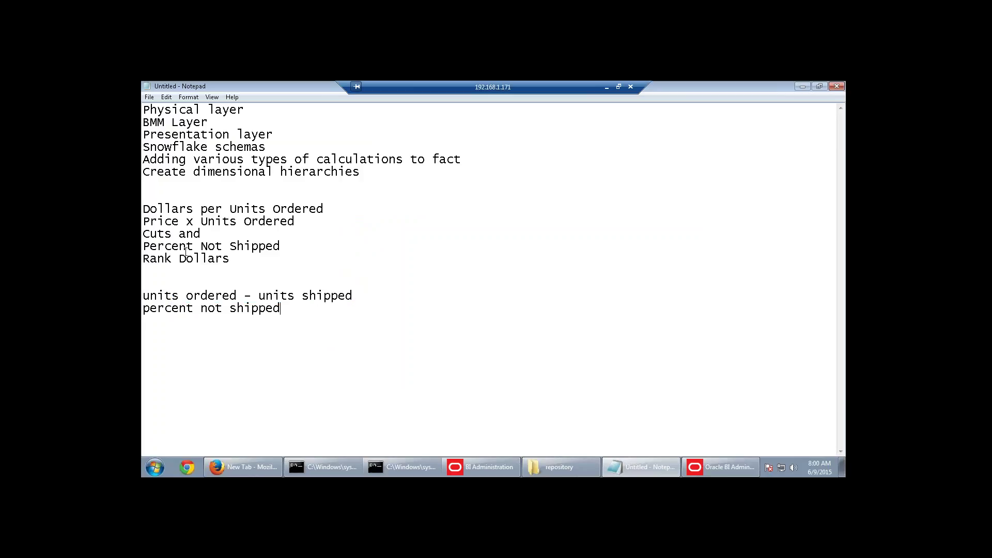
drag(238, 295, 143, 296)
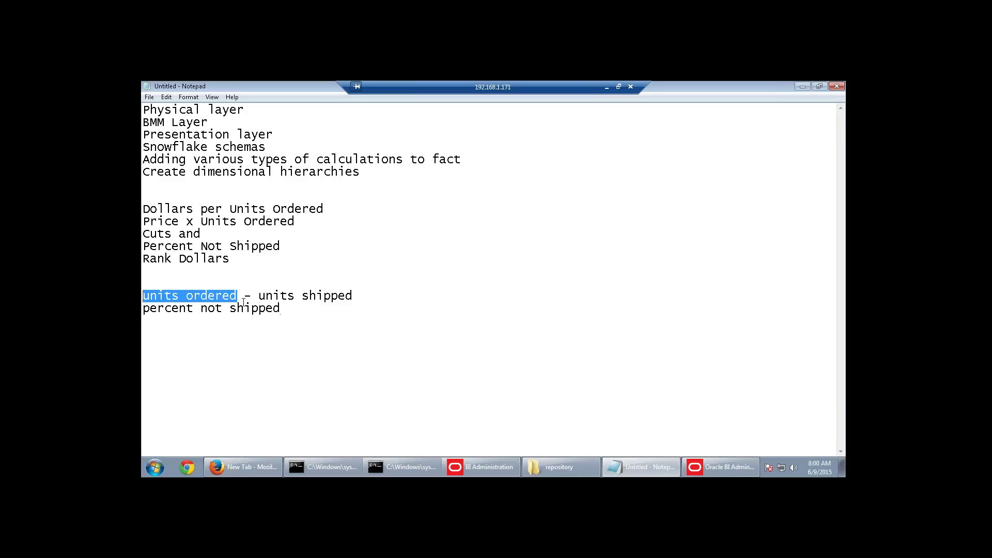
drag(258, 296, 356, 295)
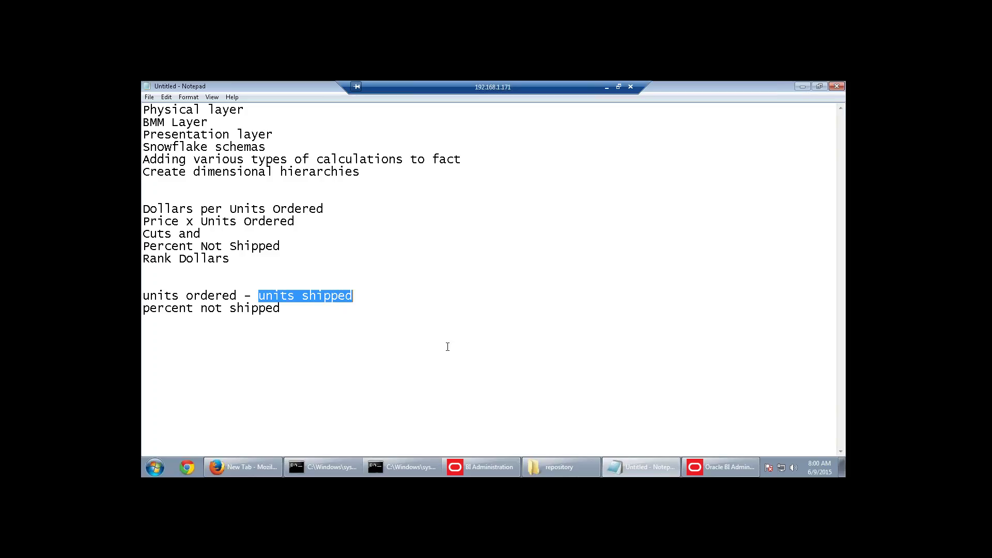
click(745, 466)
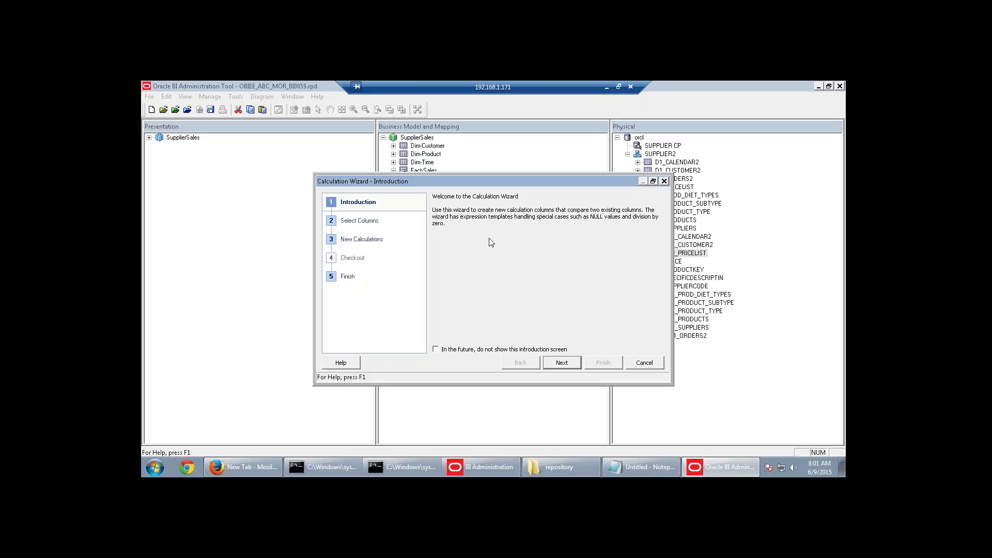
Select Units Shipped to compare against Units Ordered and advance to New Calculations.
click(570, 363)
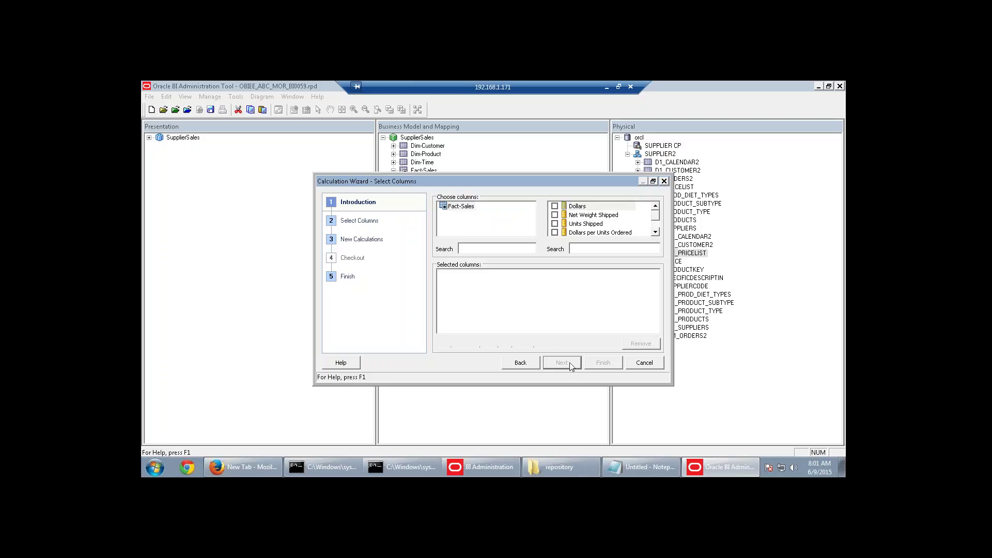
click(653, 181)
click(653, 181)
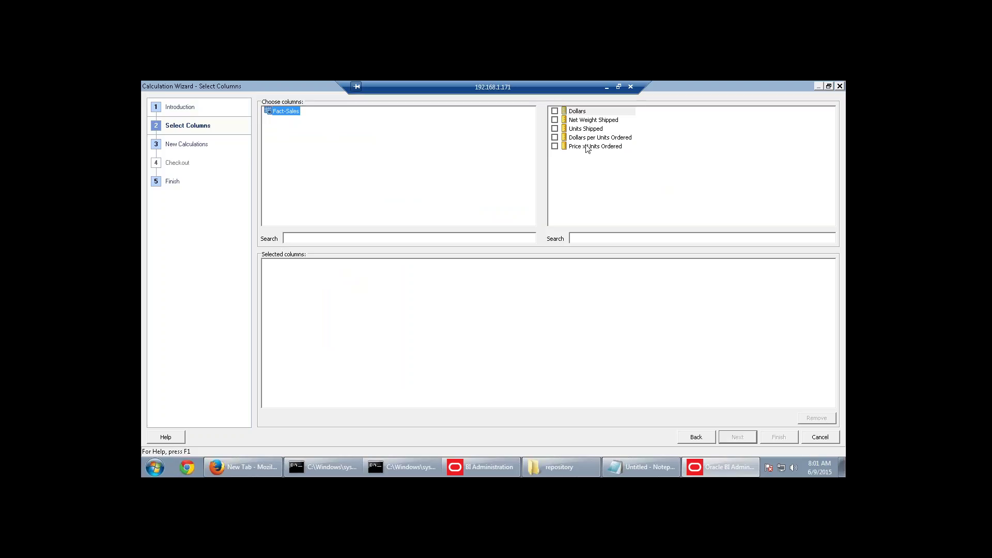
click(554, 129)
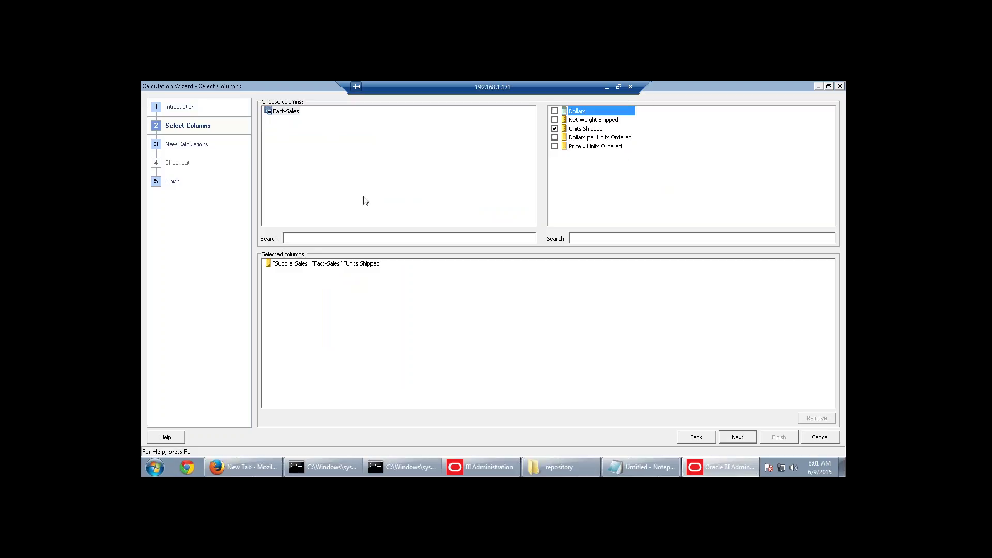
click(555, 137)
click(555, 138)
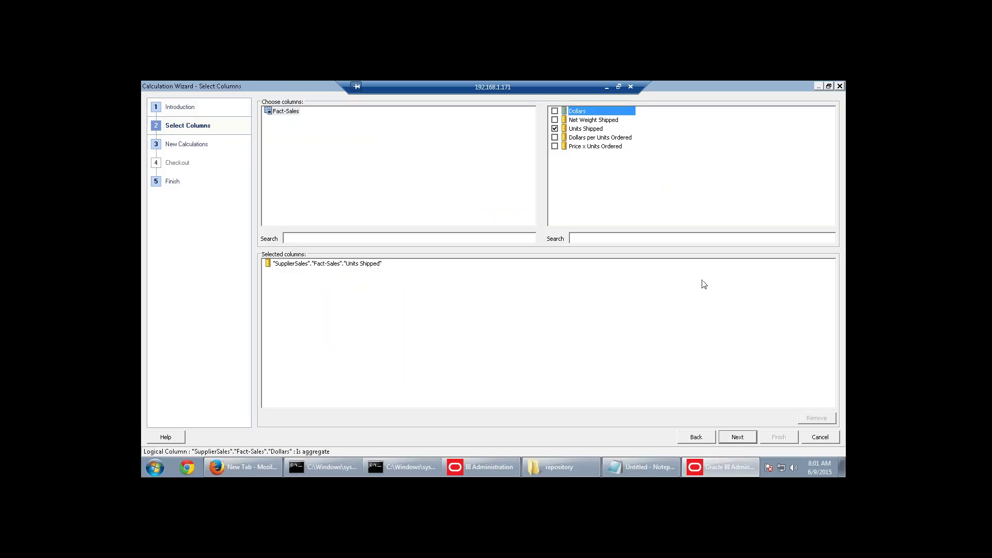
click(738, 437)
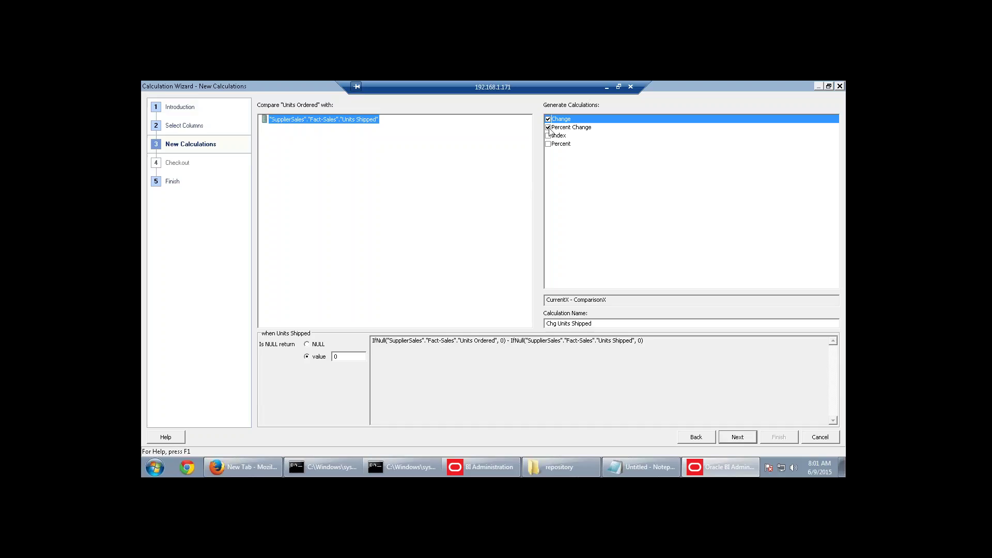
click(551, 128)
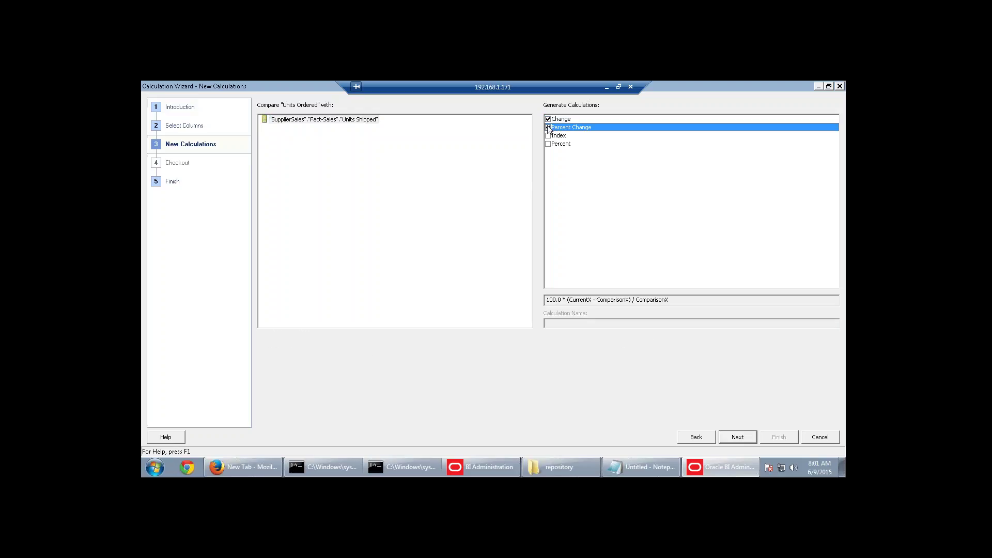
click(570, 119)
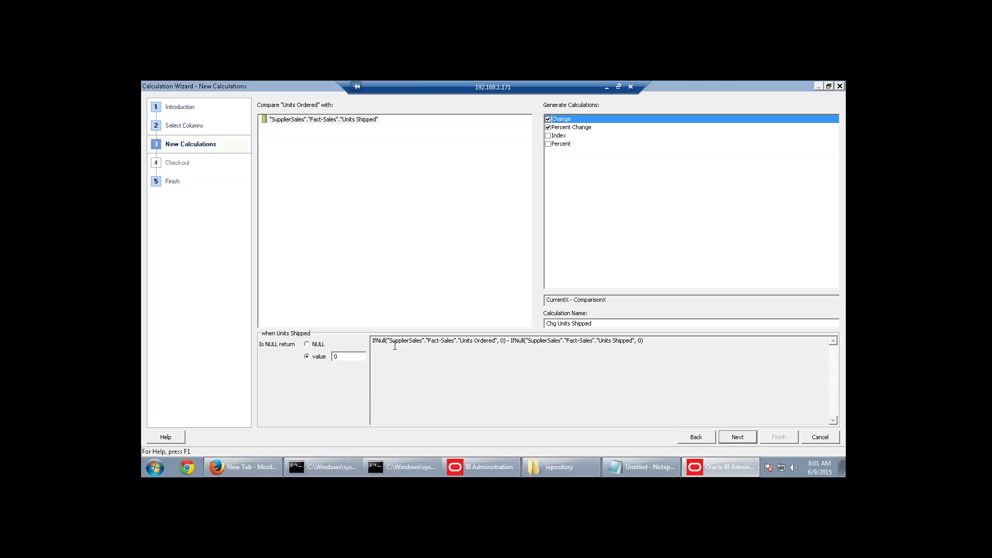
drag(395, 345, 500, 342)
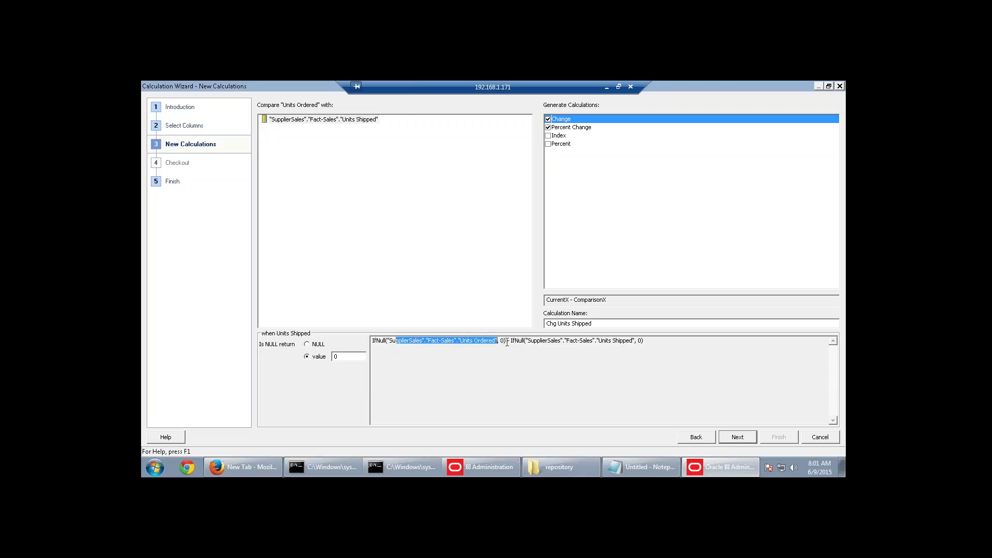
drag(599, 340, 627, 341)
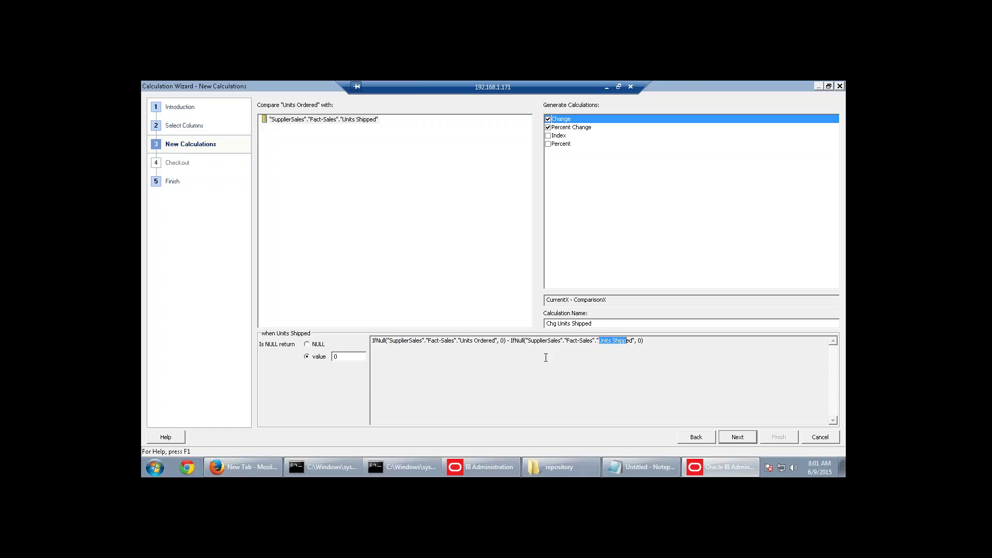
click(543, 356)
drag(460, 345, 493, 344)
click(505, 353)
click(308, 344)
click(307, 357)
click(310, 345)
drag(652, 340, 637, 341)
click(309, 358)
click(584, 127)
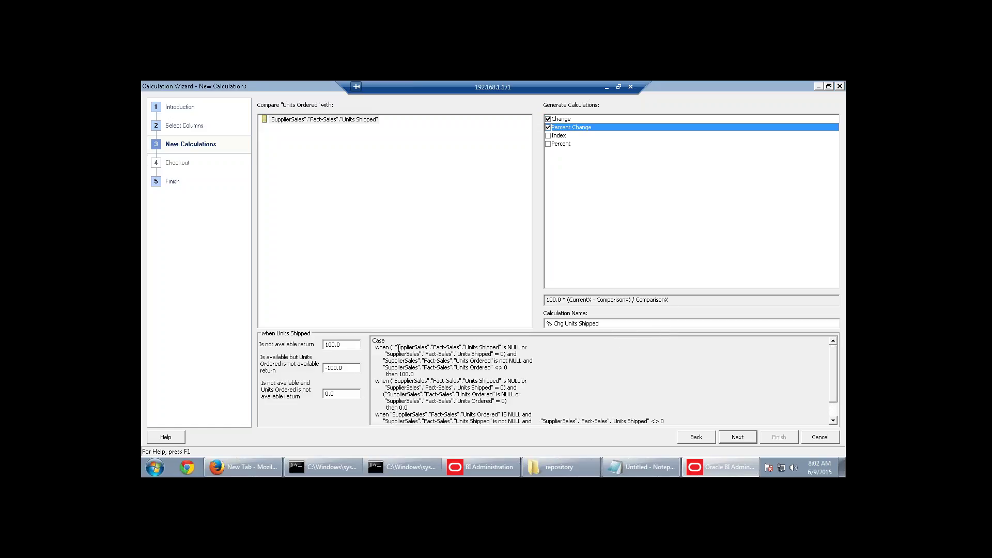
drag(399, 348, 525, 347)
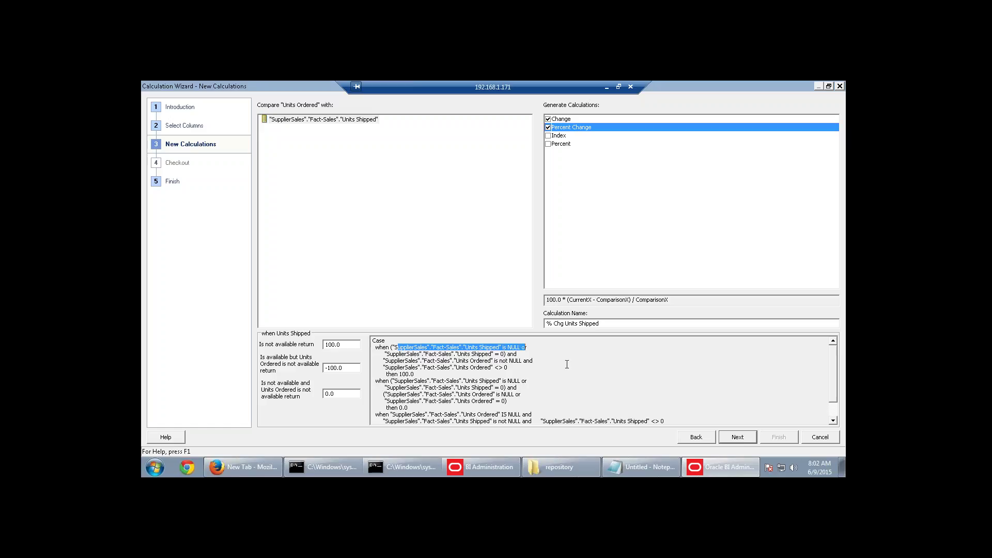
scroll(566, 364, down, 1)
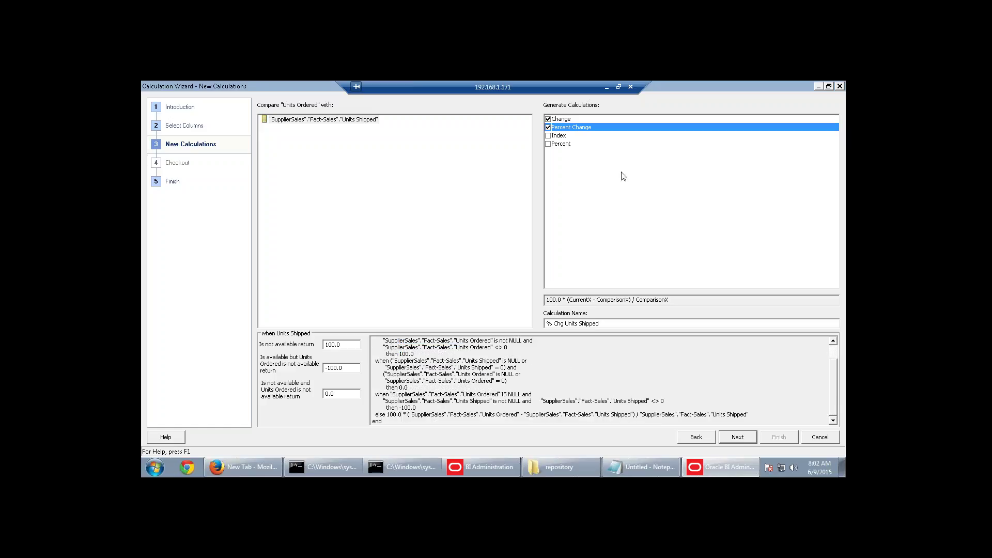
click(566, 121)
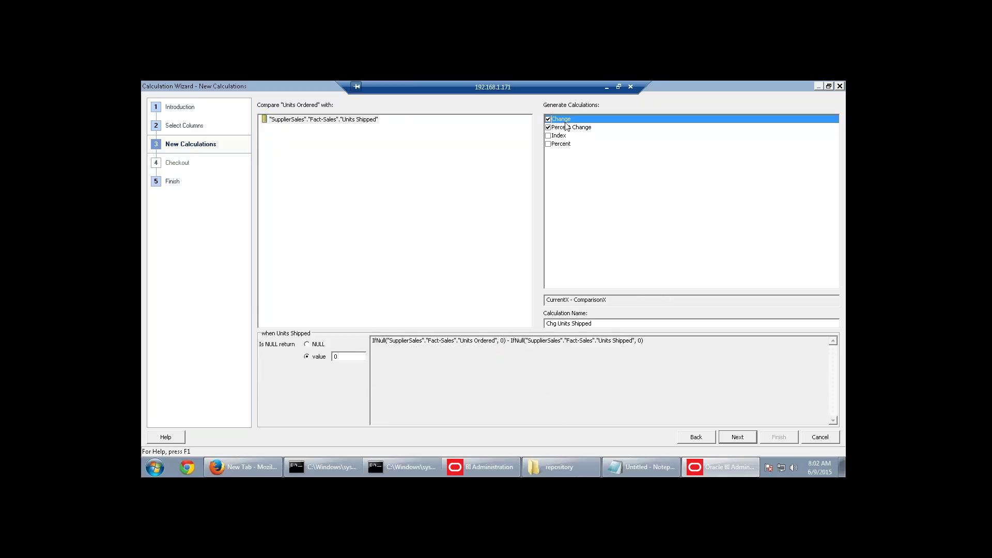
click(573, 127)
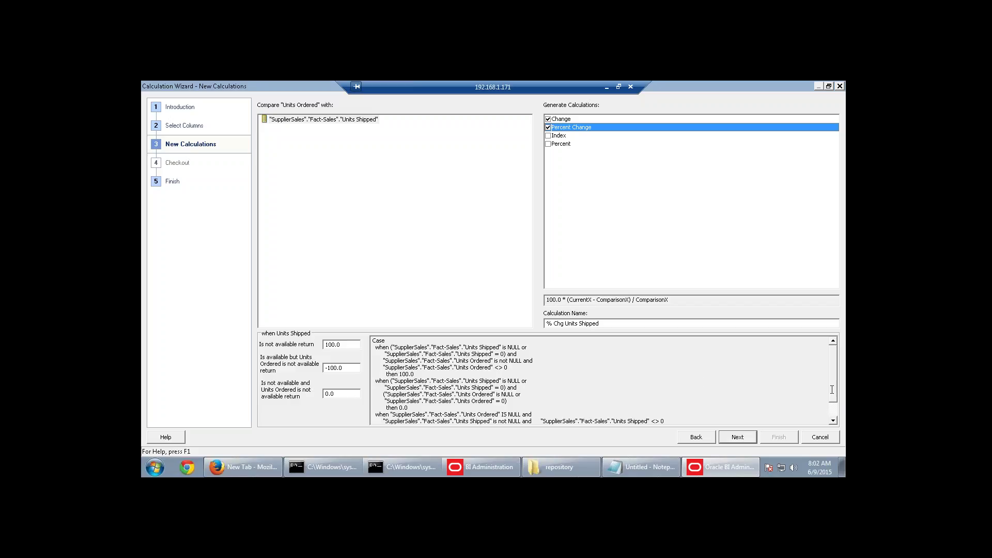
scroll(832, 390, down, 1)
drag(752, 415, 652, 415)
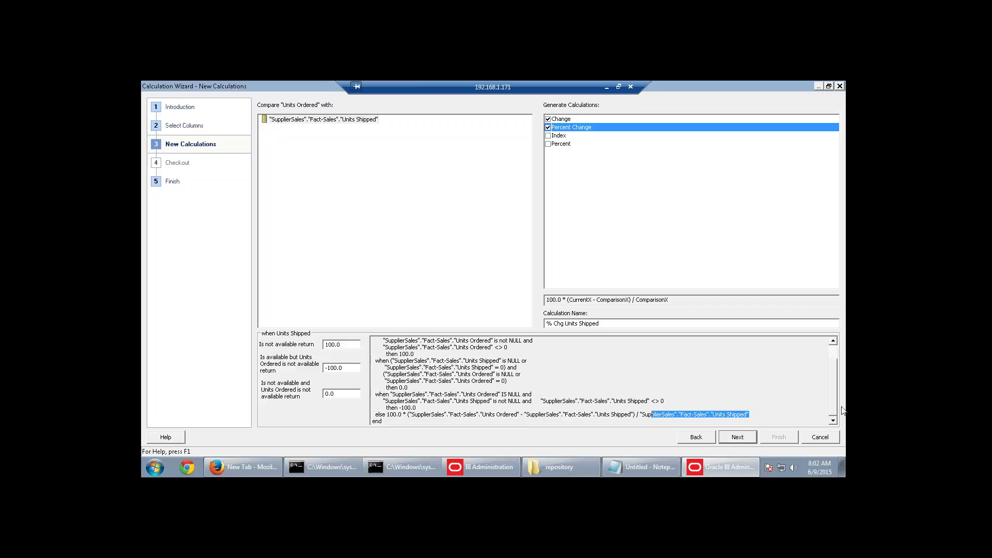
click(736, 438)
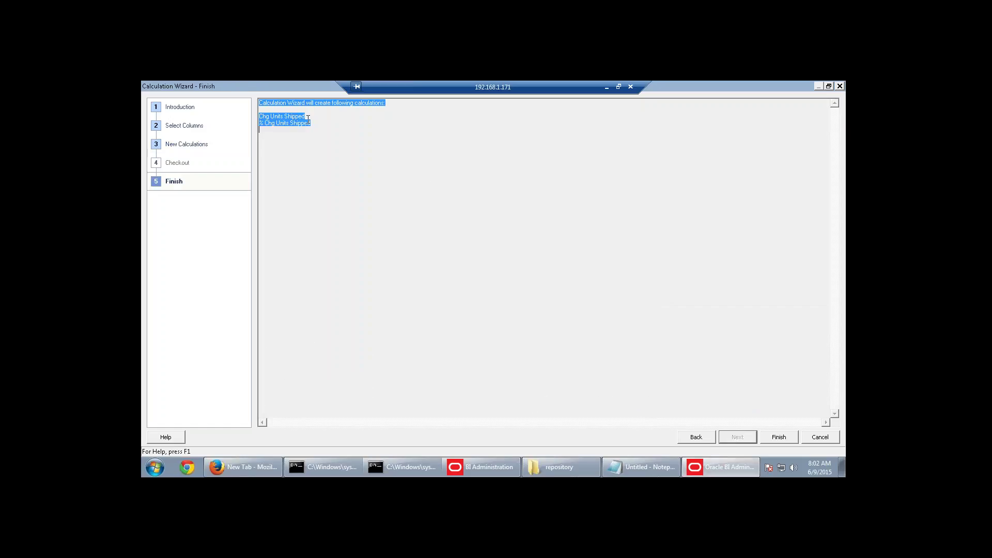
click(703, 441)
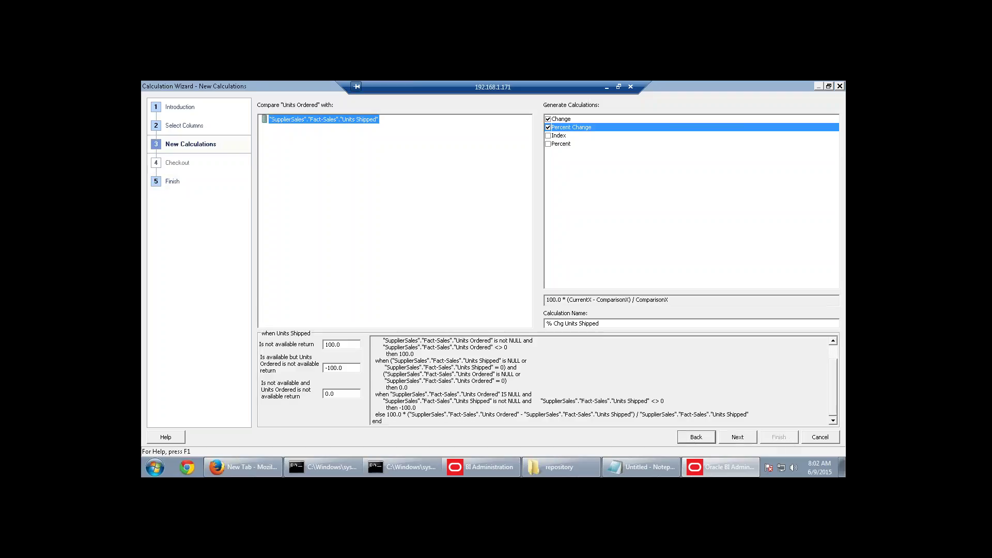
click(564, 120)
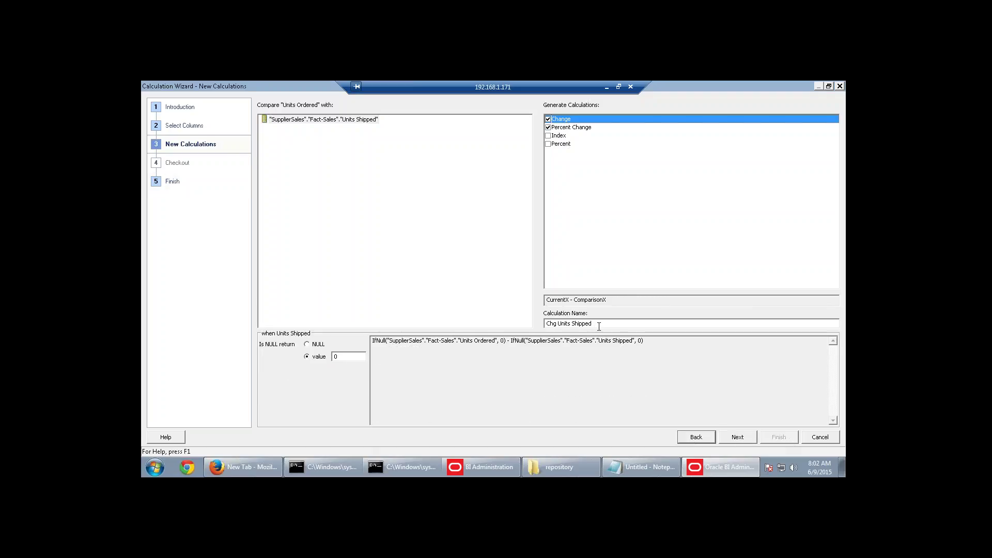
drag(592, 323, 546, 323)
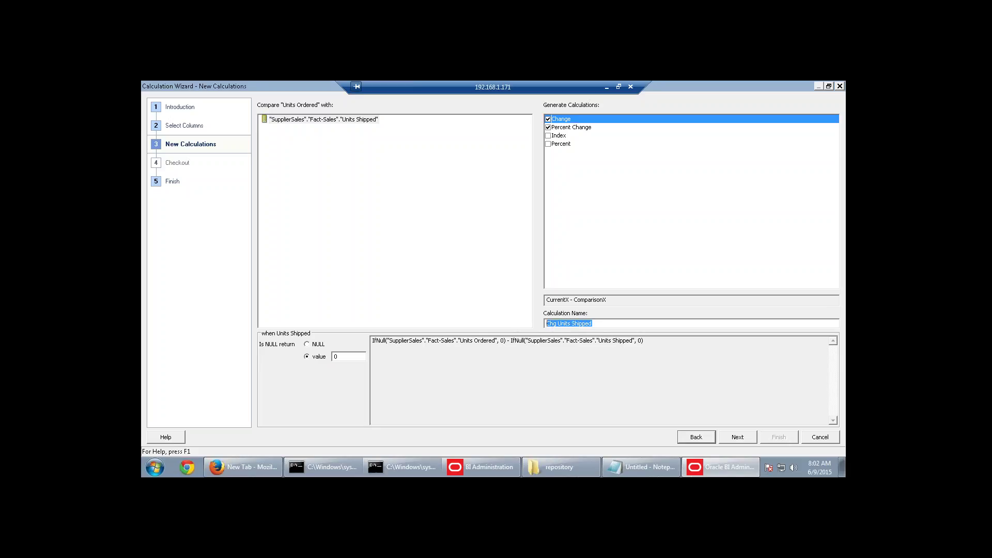
Rename the Change and Percent Change calculations to Cuts and Percent Not Shipped from the notes.
click(641, 467)
click(155, 270)
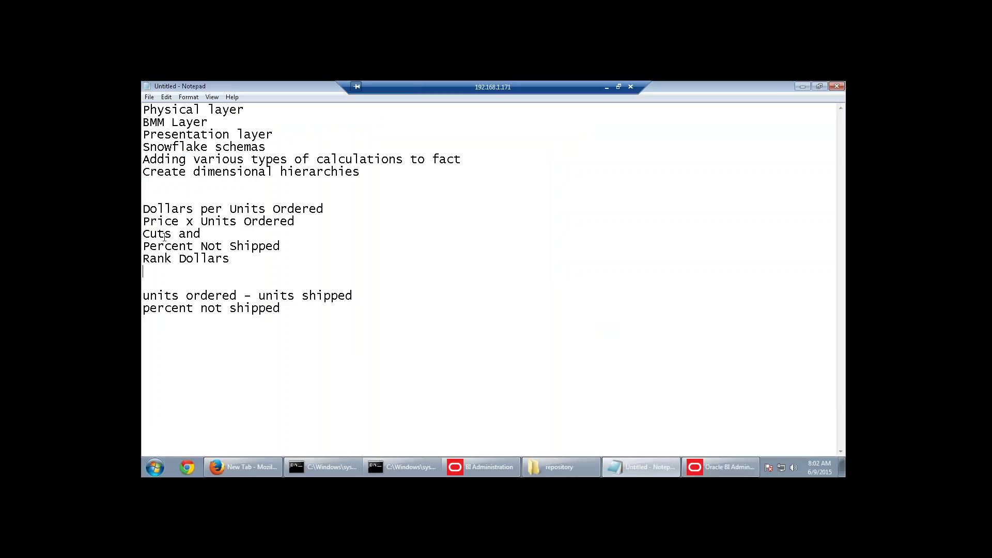
drag(171, 237, 142, 235)
click(718, 467)
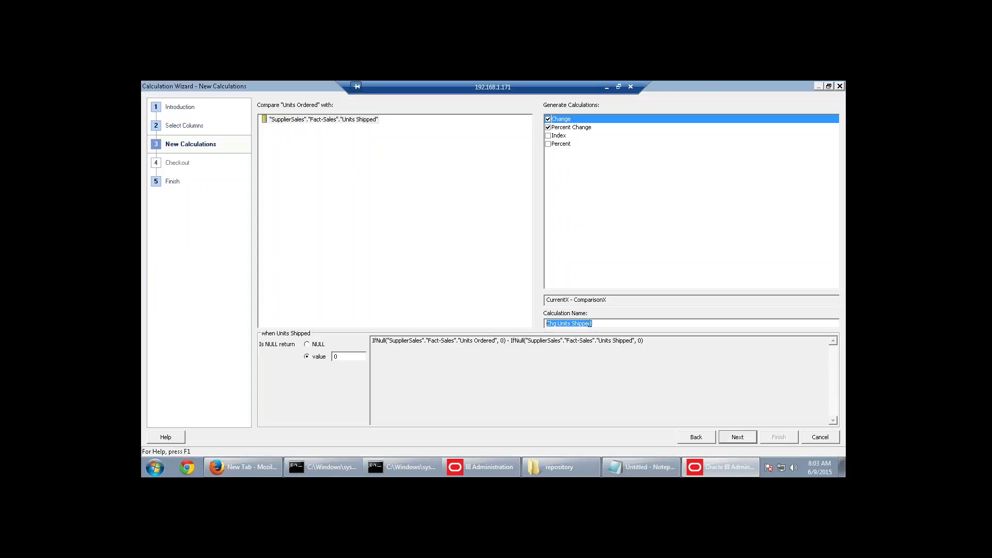
click(573, 128)
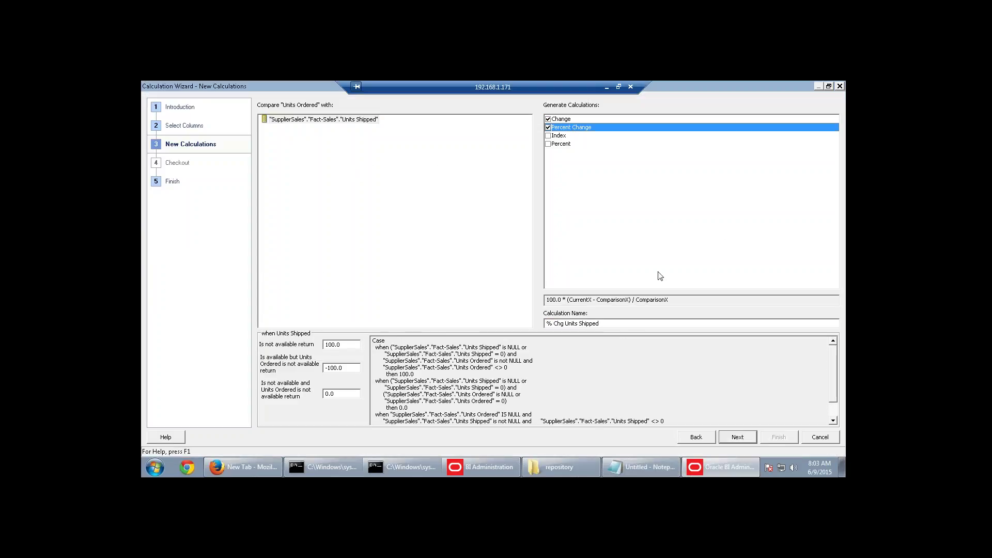
click(643, 467)
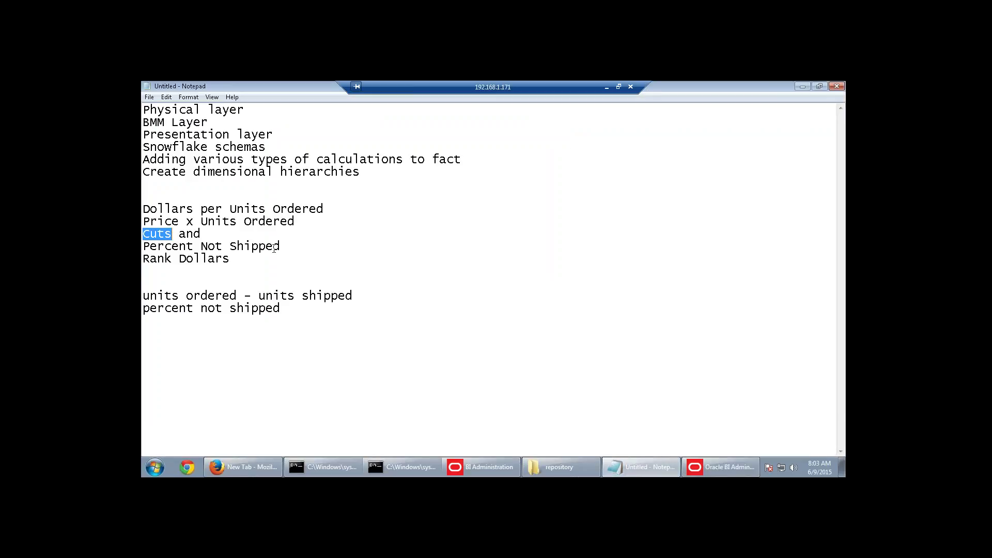
drag(283, 246, 144, 247)
key(ctrl+c)
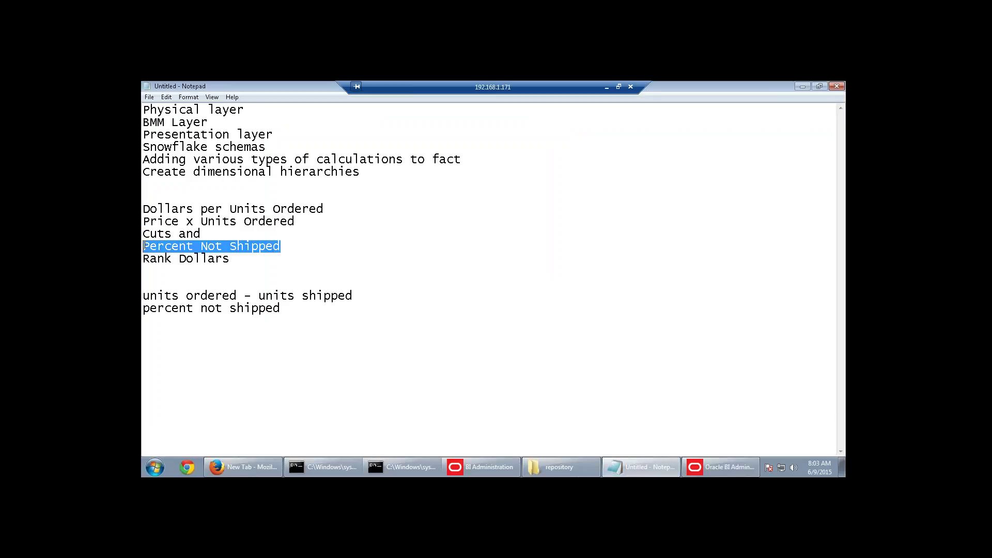
click(721, 467)
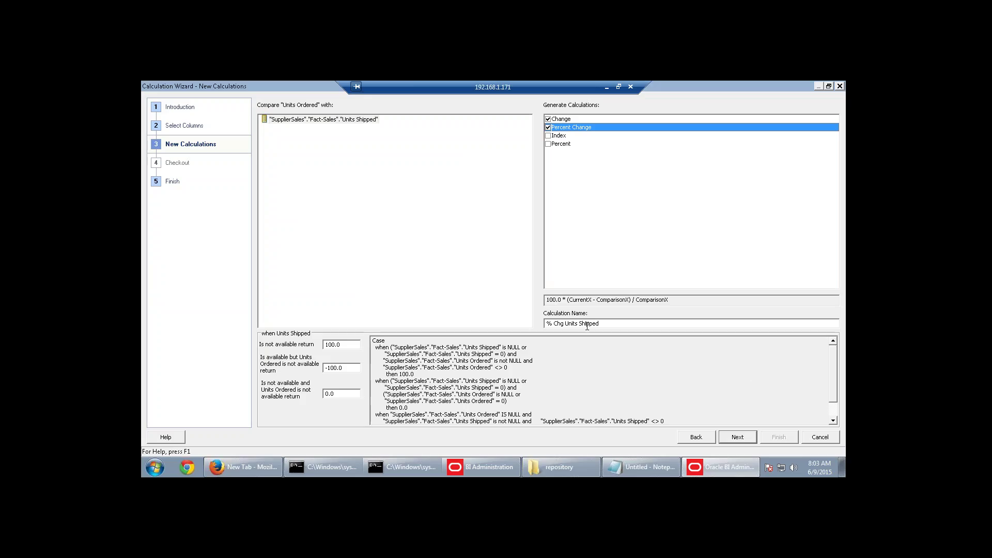
drag(608, 324, 497, 331)
key(ctrl+v)
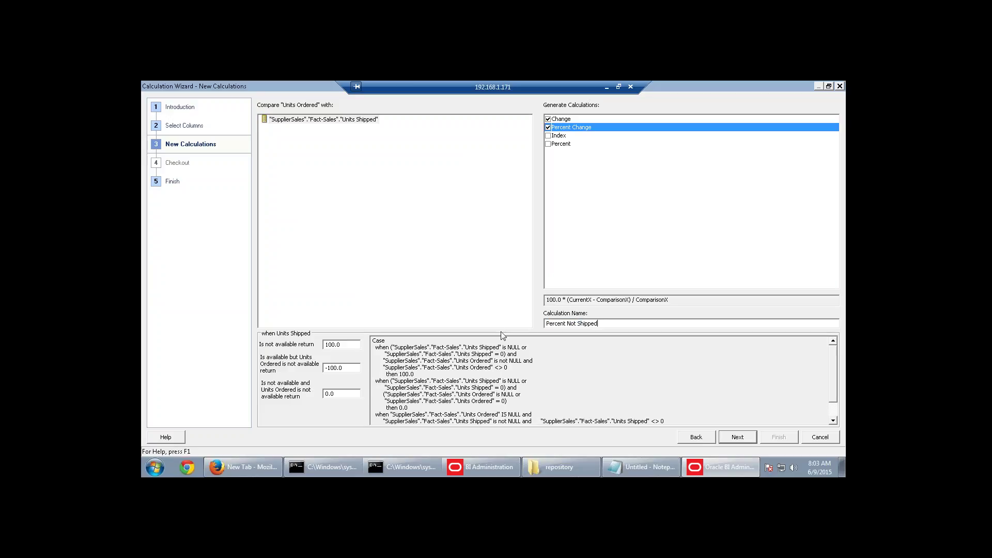
Verify both calculation names, then finish the wizard to create the Cuts and Percent Not Shipped columns.
click(569, 120)
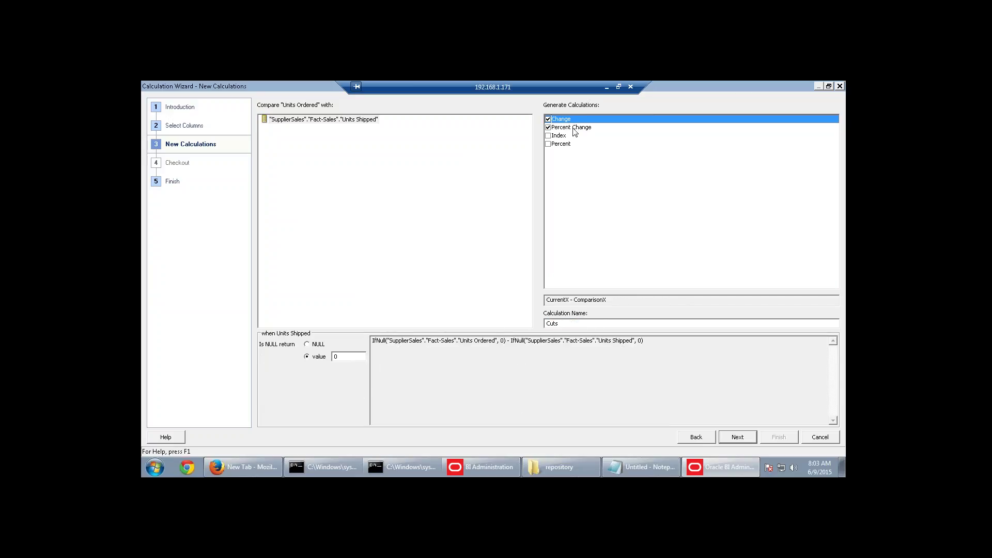
click(573, 129)
click(562, 121)
click(580, 129)
drag(601, 323, 545, 323)
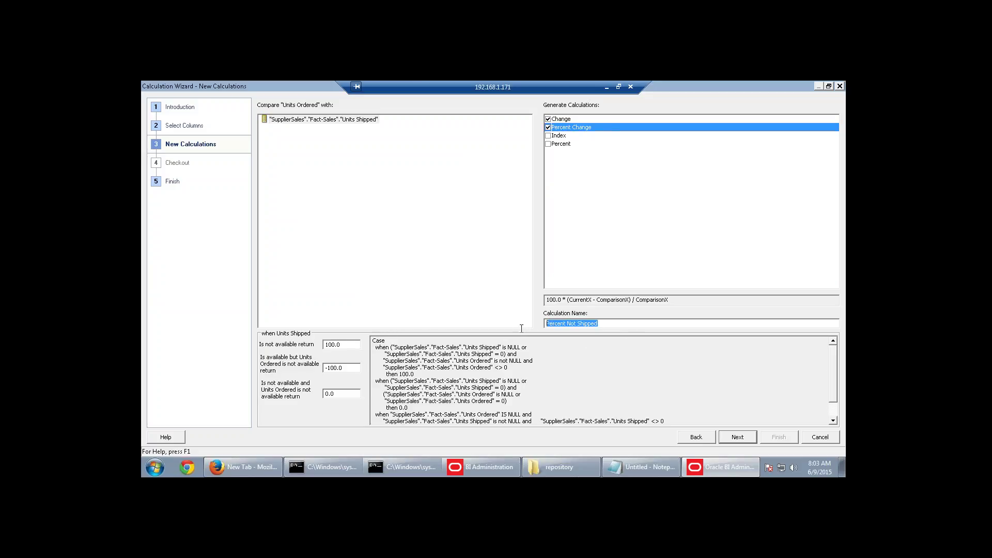
click(752, 439)
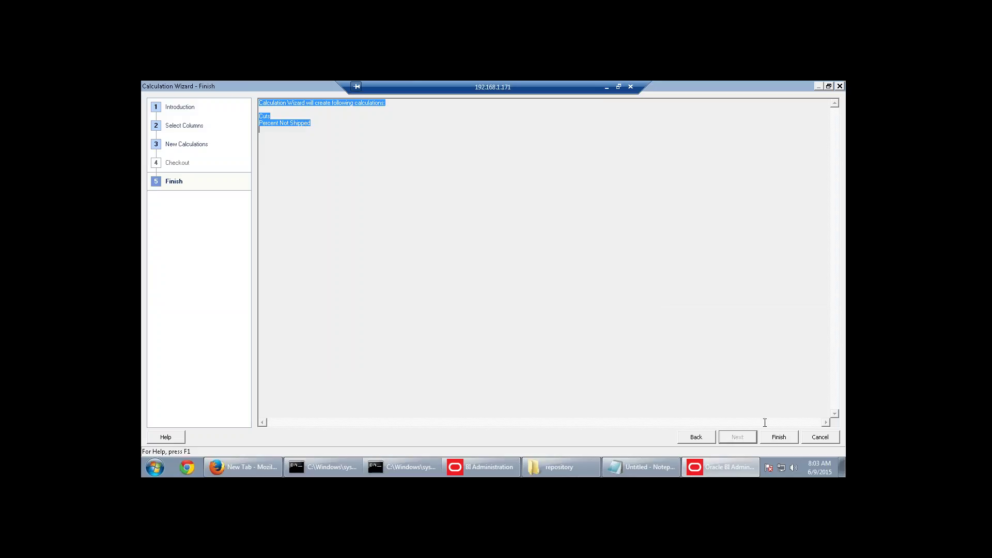
click(776, 438)
click(428, 246)
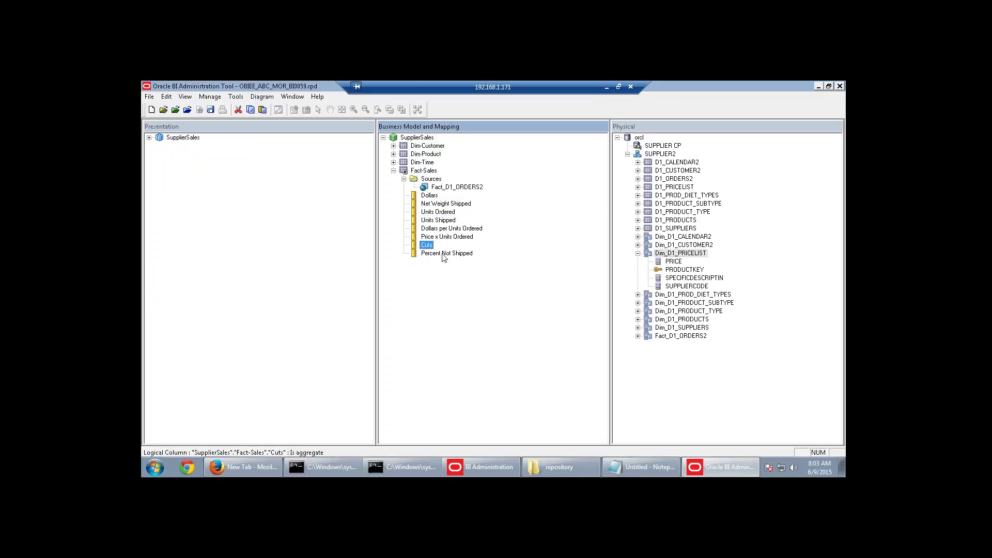
Review the Cuts column's ordered-minus-shipped derivation unchanged, then open Percent Not Shipped's definition.
click(445, 254)
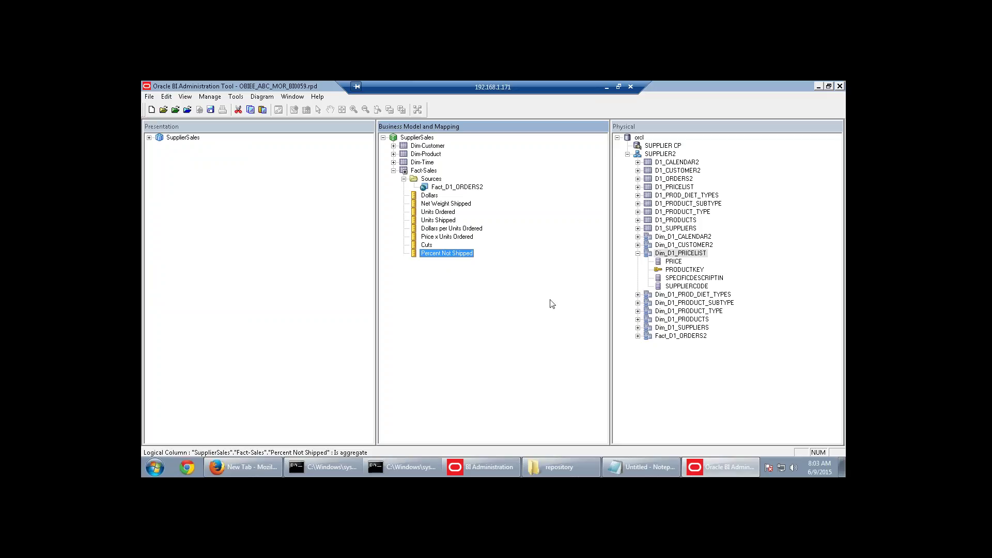
double_click(427, 245)
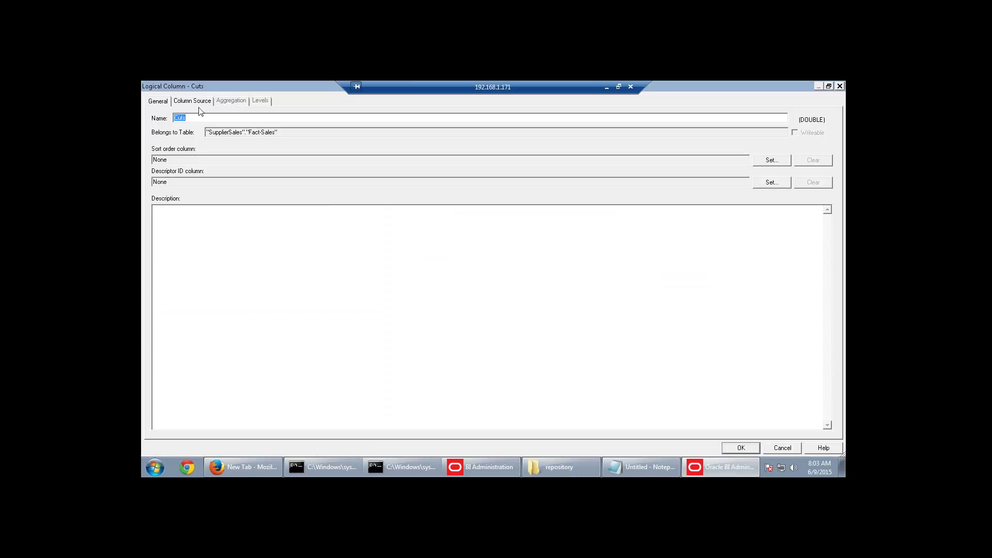
click(199, 103)
click(343, 150)
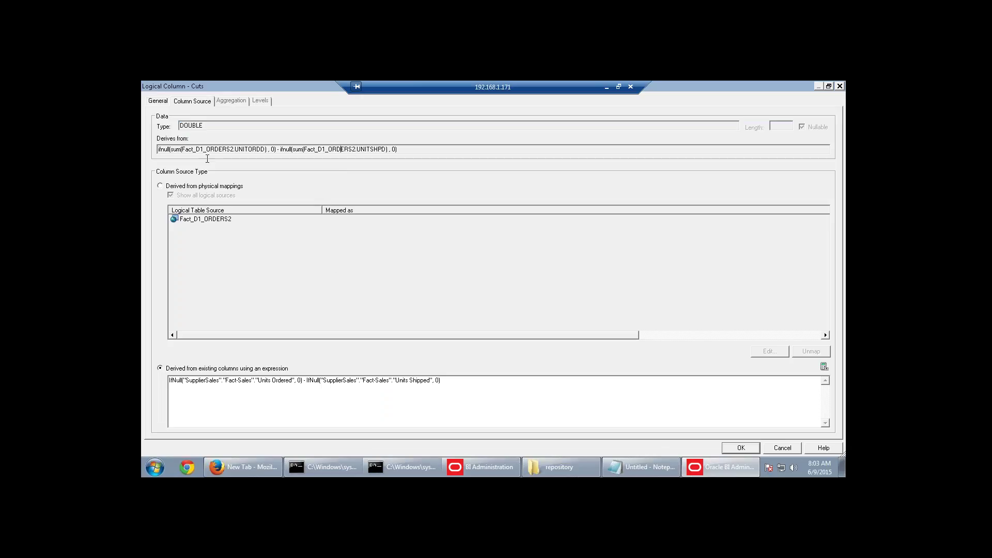
drag(214, 149, 266, 150)
drag(325, 150, 389, 150)
drag(440, 380, 154, 380)
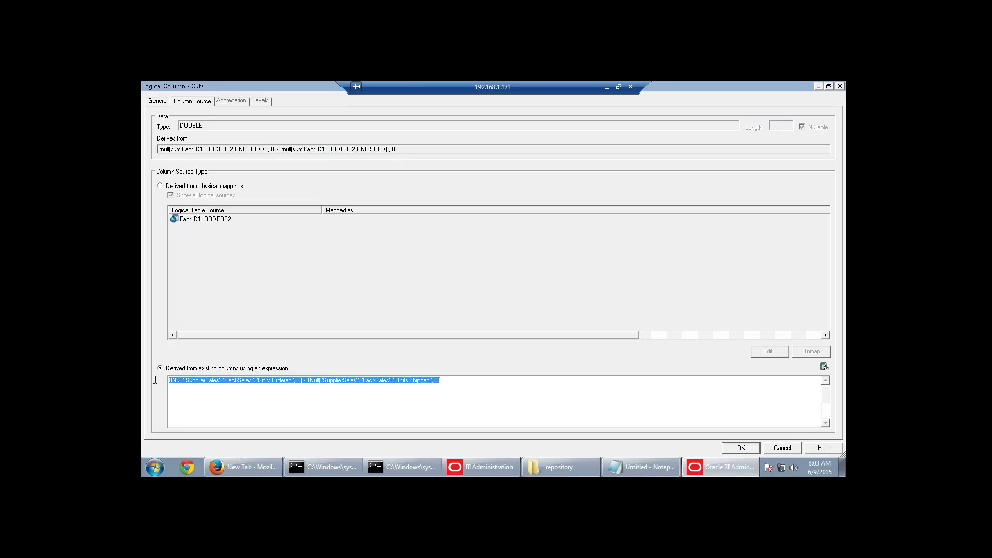
click(782, 448)
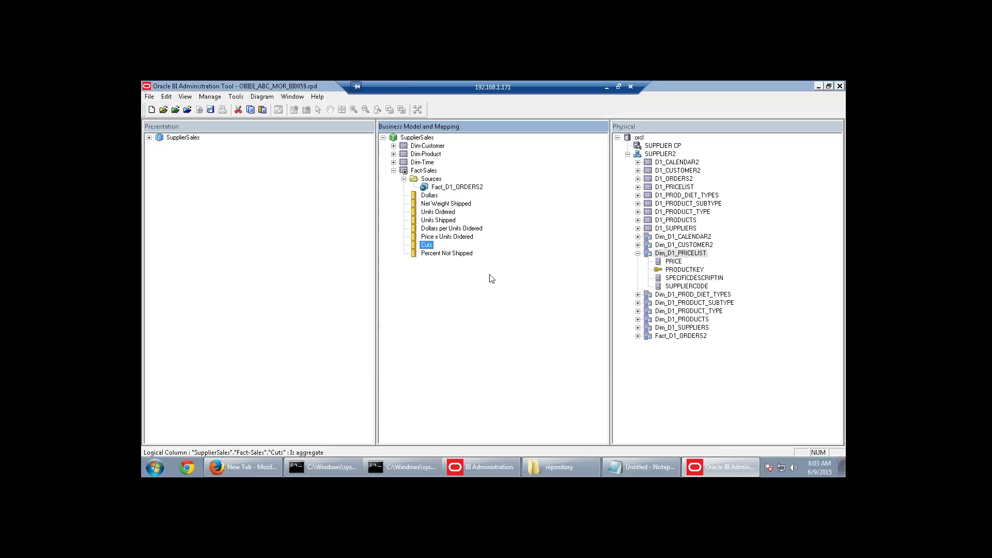
double_click(448, 253)
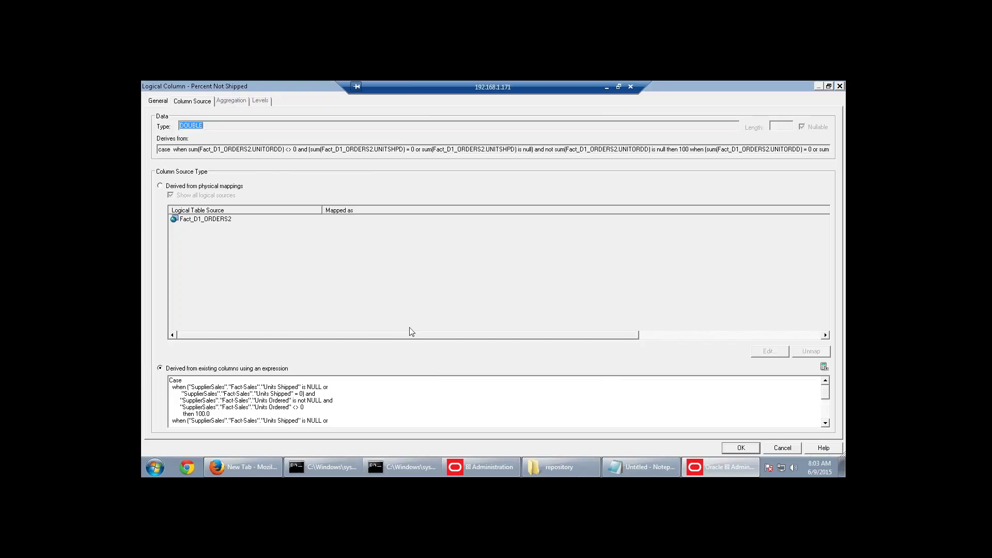
click(822, 366)
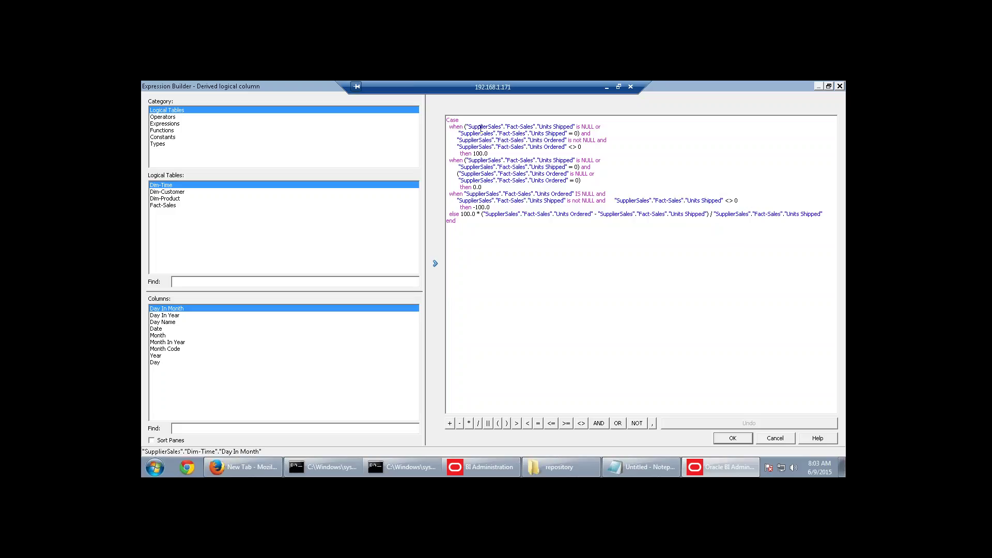
drag(480, 127, 576, 140)
click(635, 130)
click(601, 126)
click(517, 146)
drag(489, 154, 474, 154)
click(657, 176)
drag(508, 215, 691, 215)
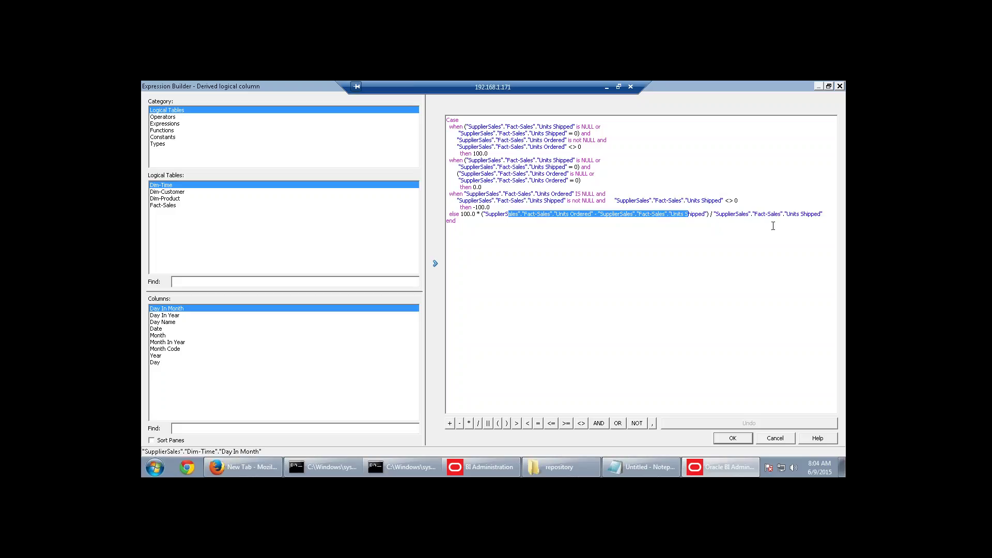
click(457, 220)
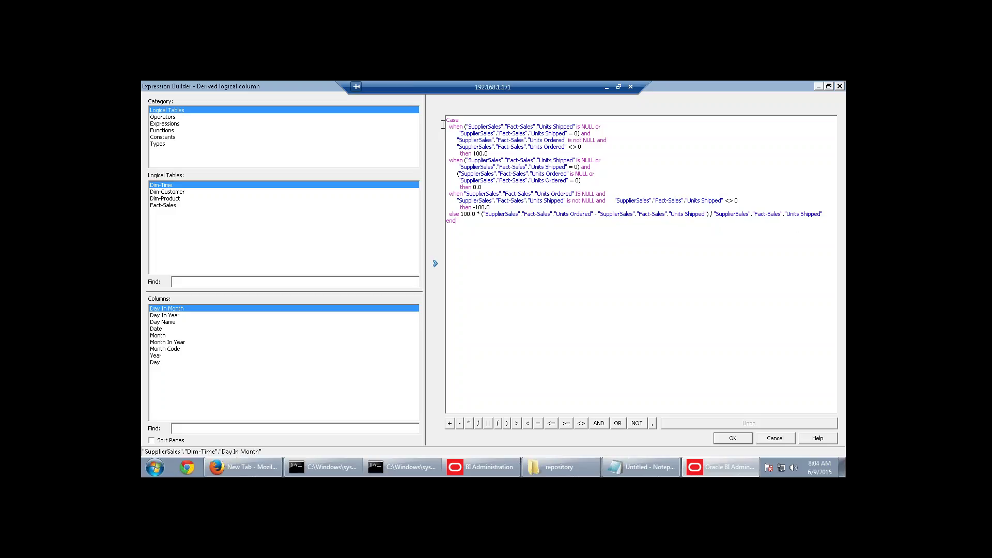
click(776, 439)
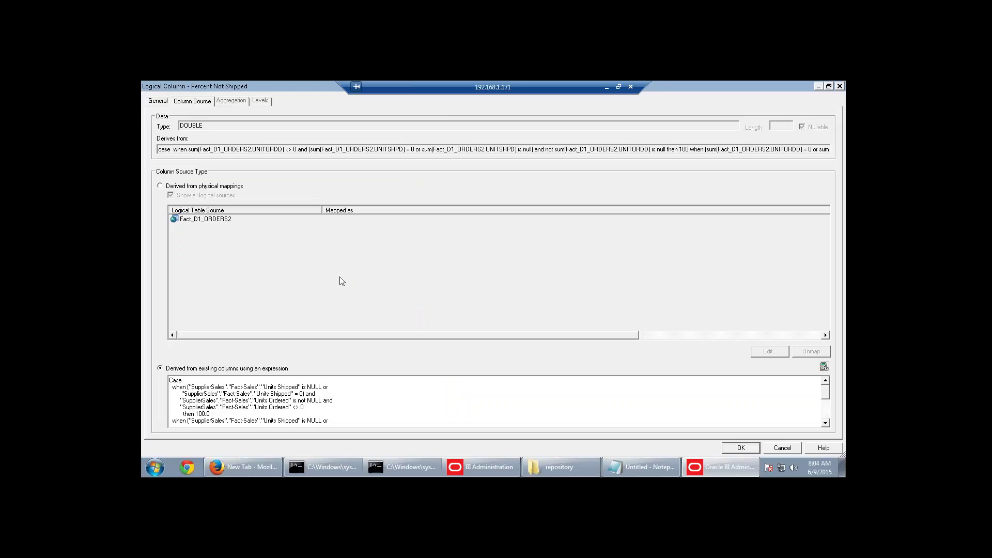
click(783, 448)
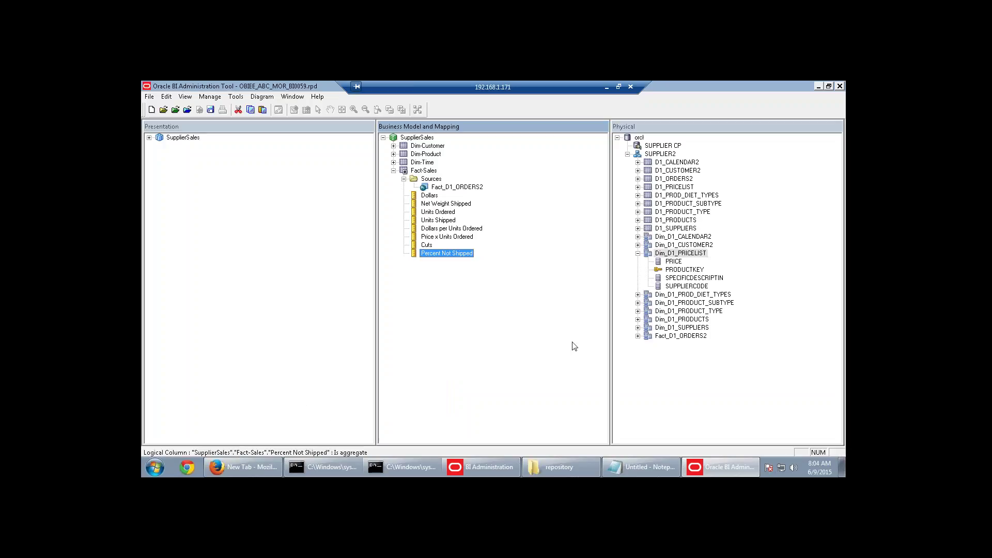
click(428, 245)
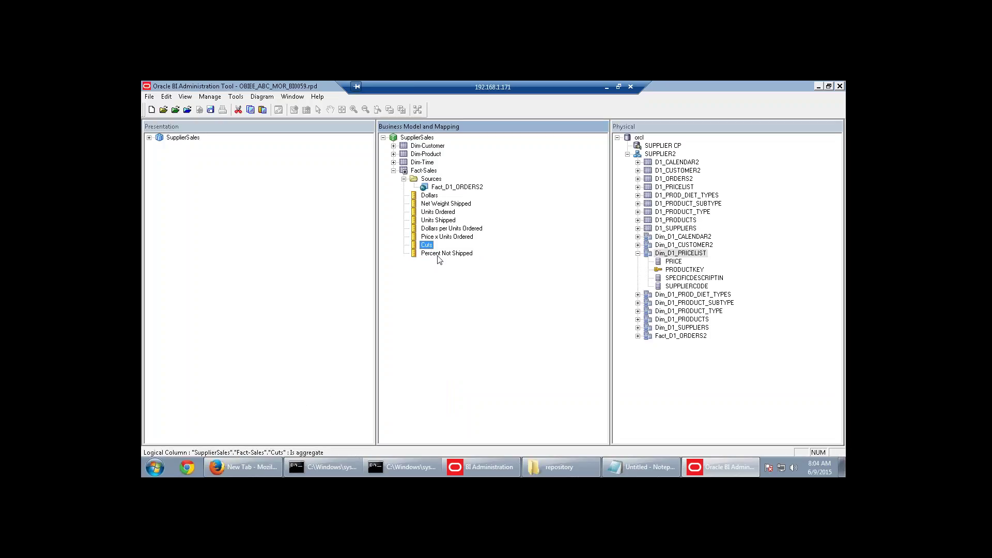
click(438, 254)
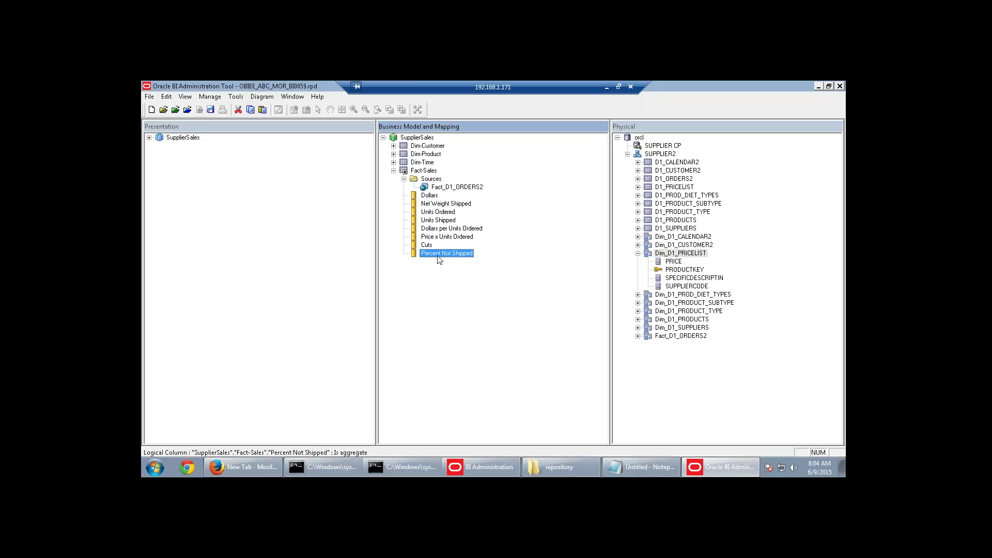
double_click(438, 254)
scroll(402, 409, down, 2)
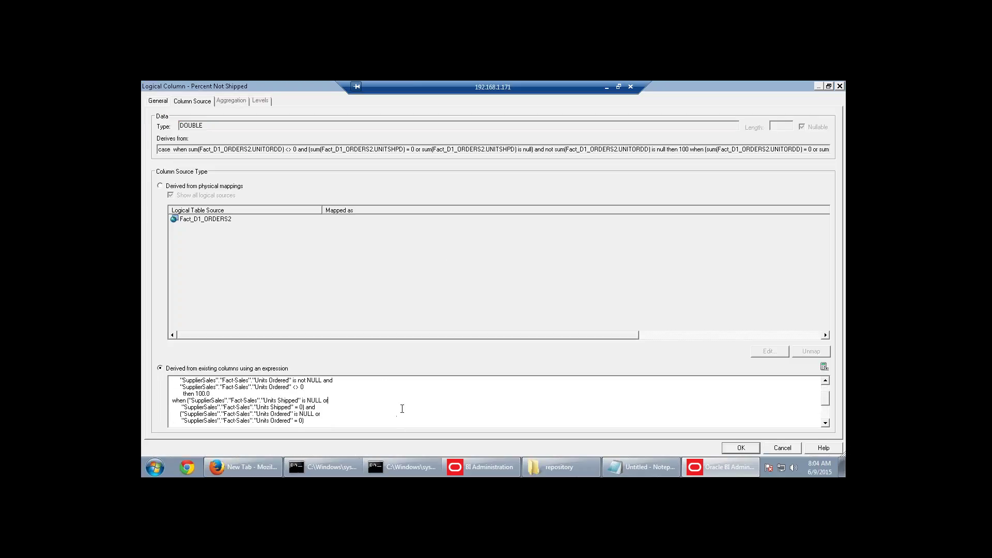
scroll(402, 409, down, 2)
click(782, 448)
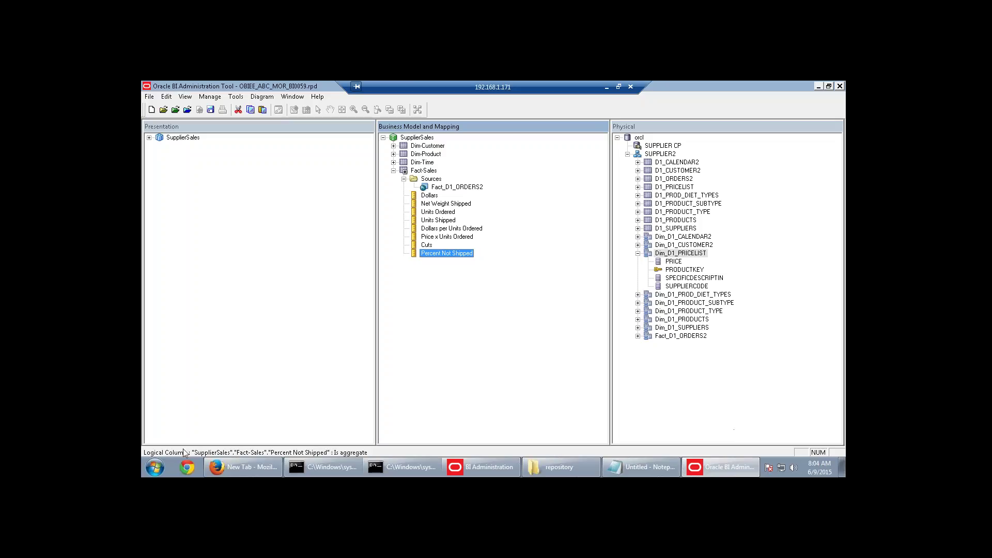
click(435, 230)
click(439, 238)
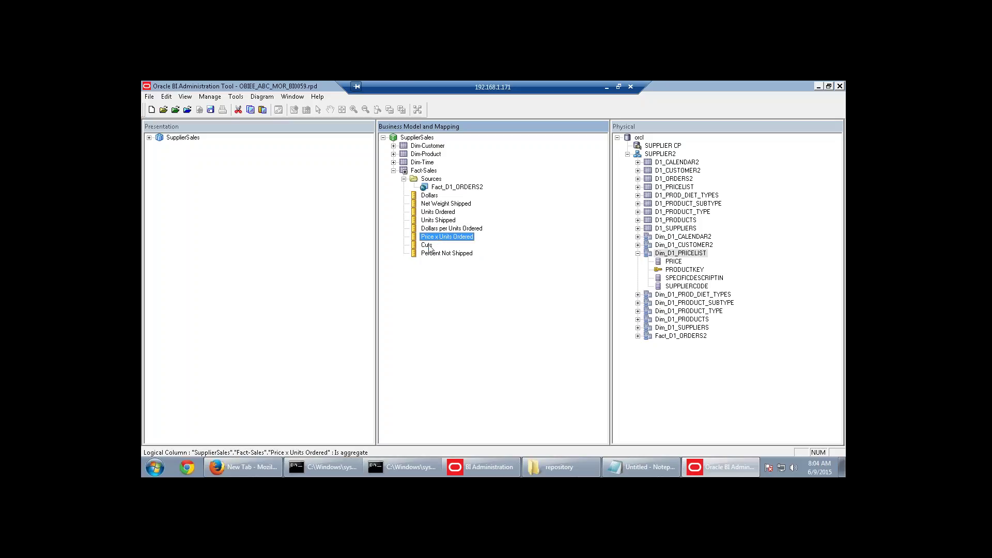
click(430, 245)
click(432, 253)
click(640, 466)
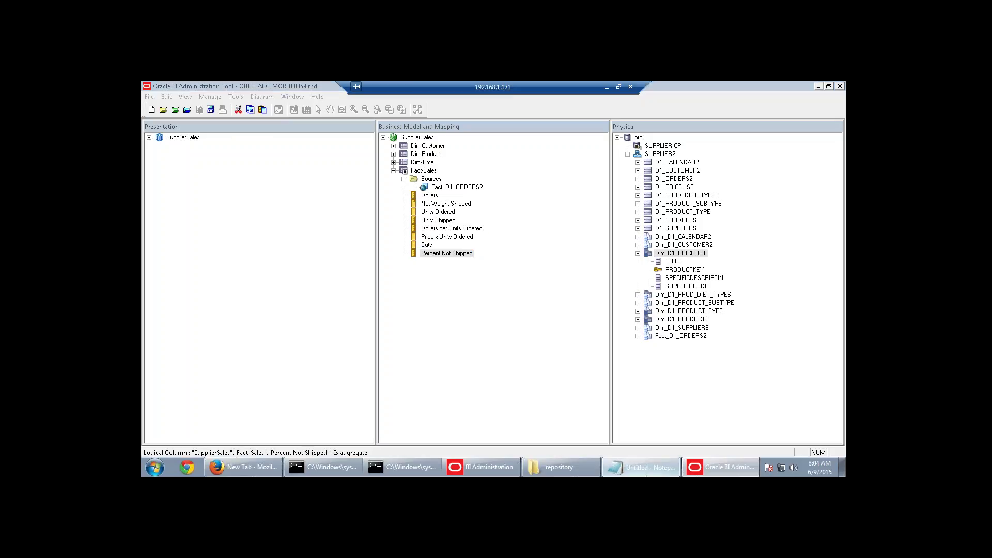
drag(229, 258, 142, 260)
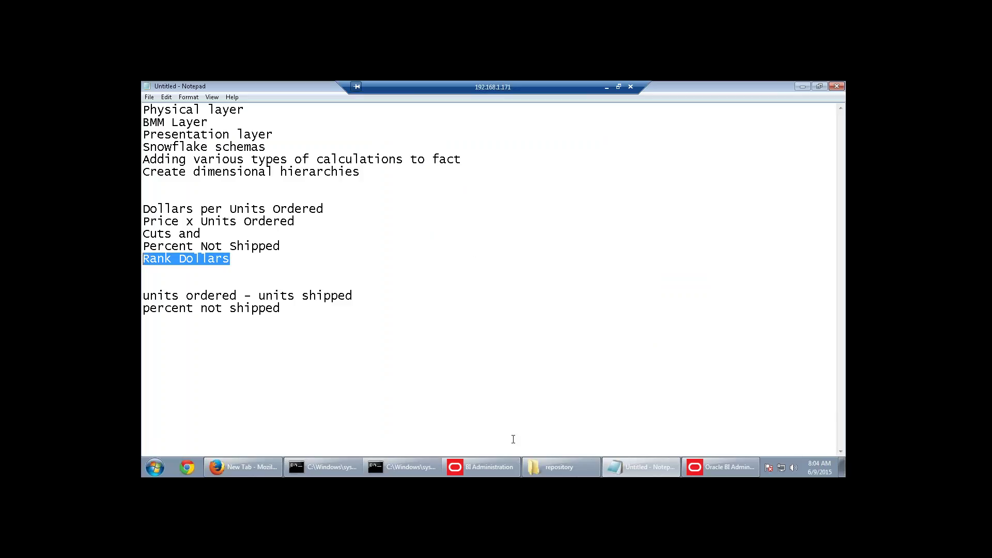
click(721, 467)
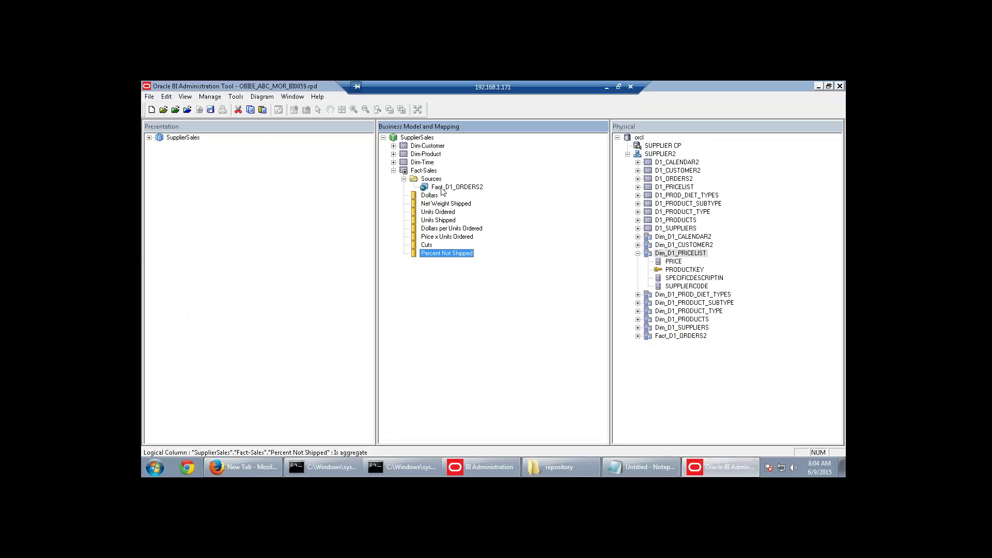
Add a new Fact-Sales logical column named 'Rank Dollars' derived from an expression.
right_click(430, 172)
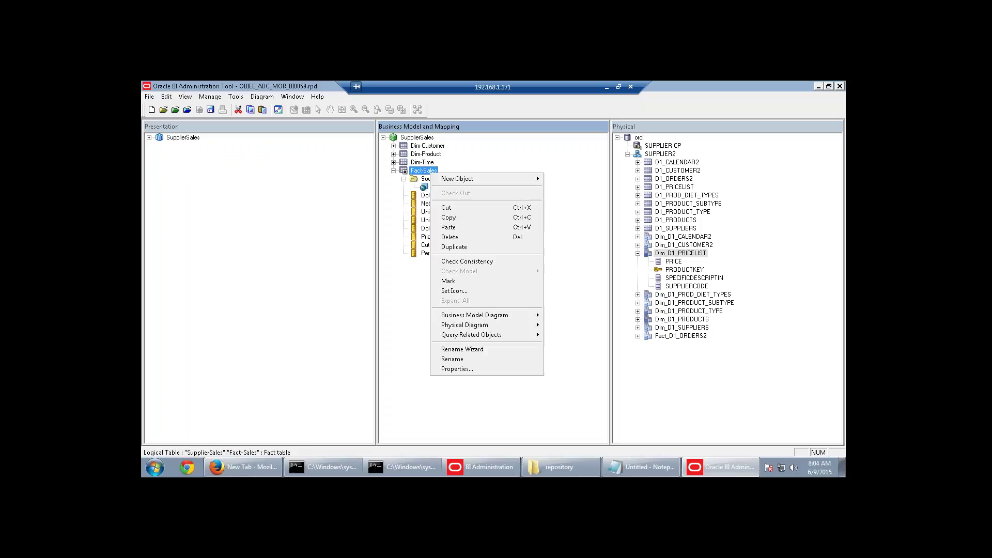
mouse_move(517, 178)
click(560, 189)
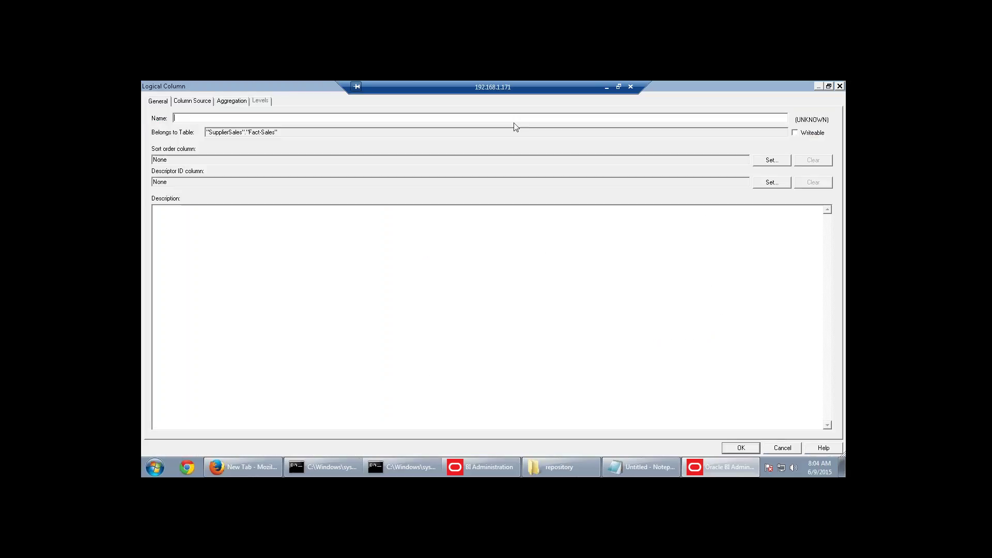
text(Rank Dollars)
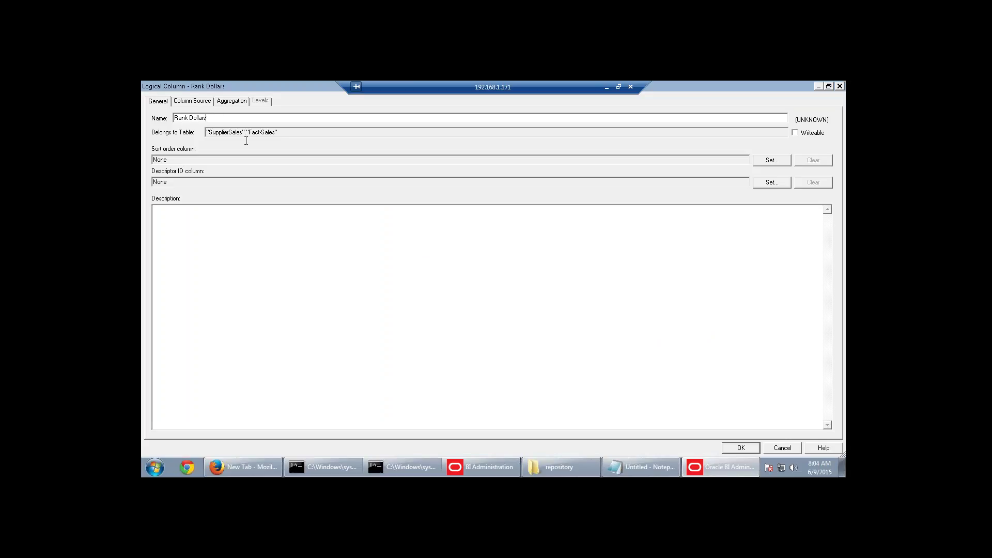
click(192, 101)
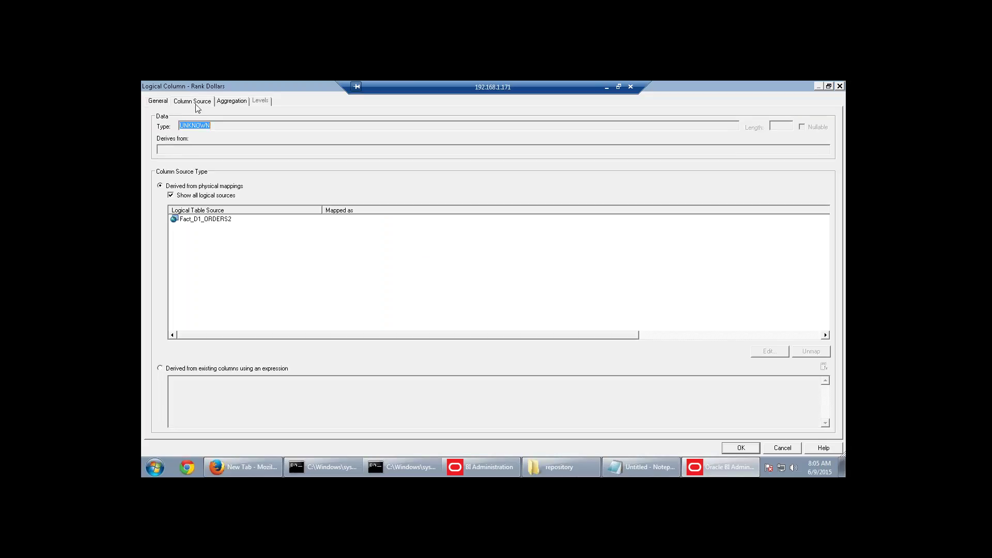
click(160, 368)
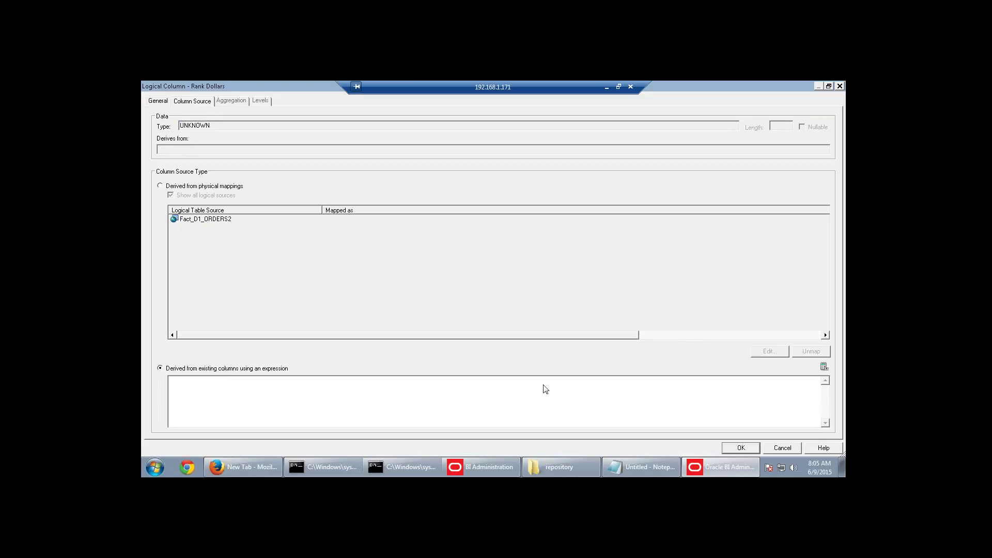
click(824, 367)
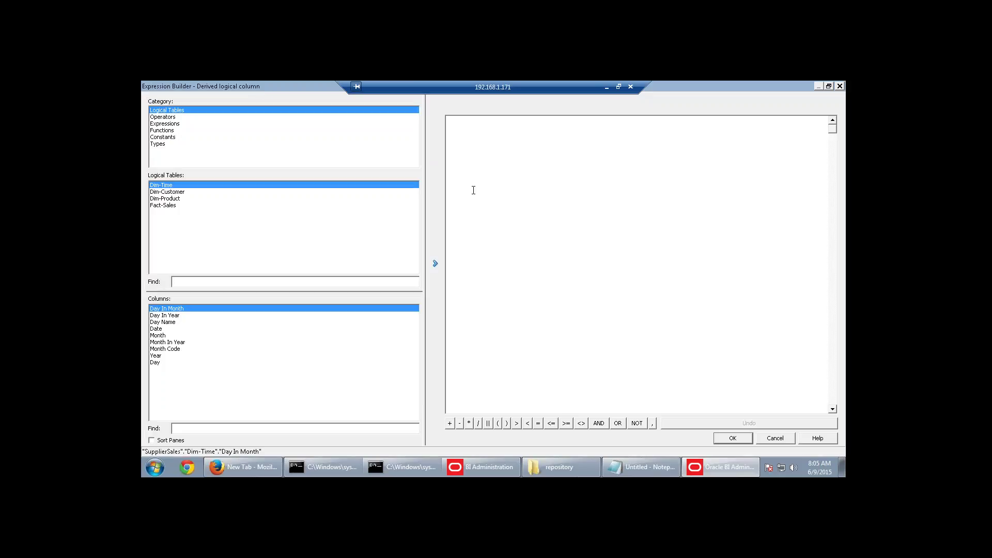
Set its expression to Rank of Fact-Sales Dollars and save the column.
click(170, 130)
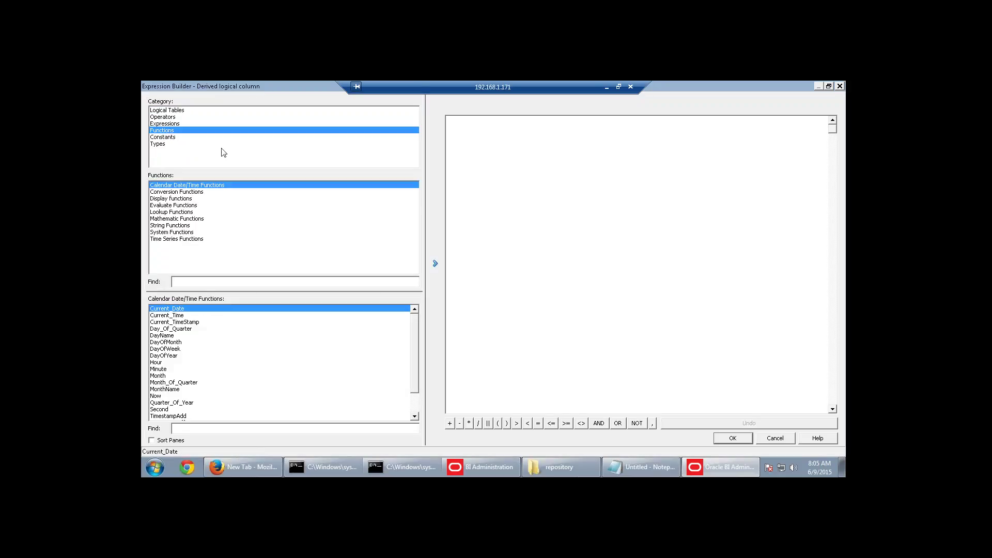
click(181, 203)
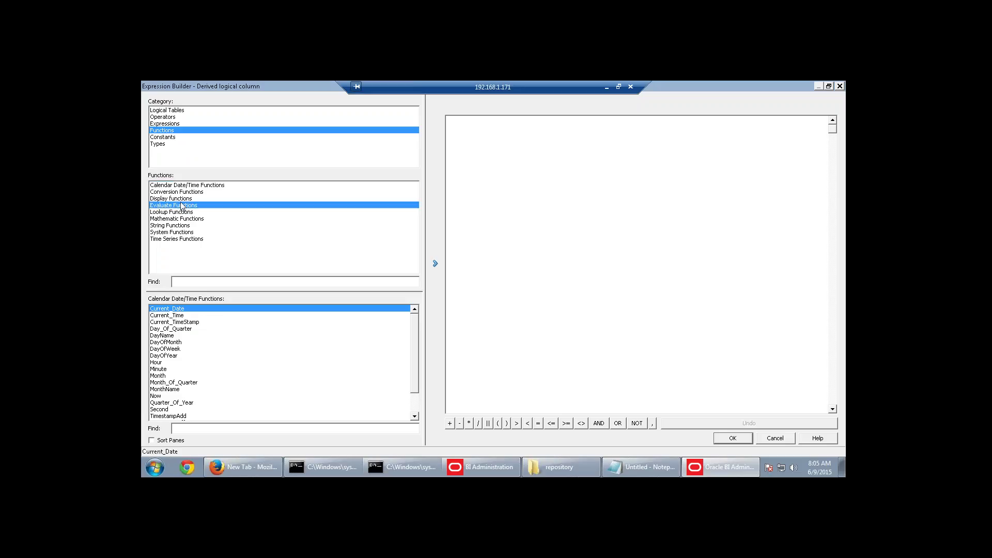
click(181, 200)
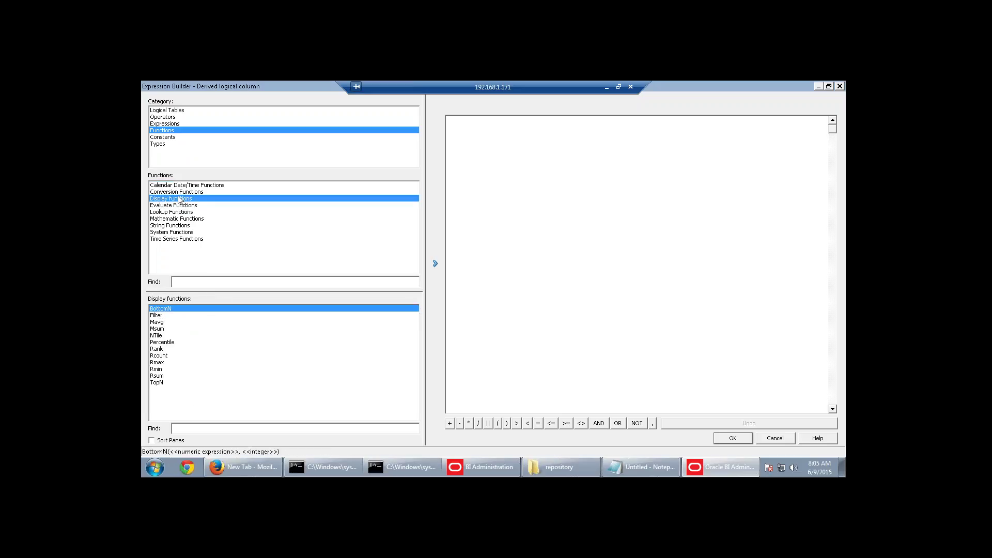
click(156, 350)
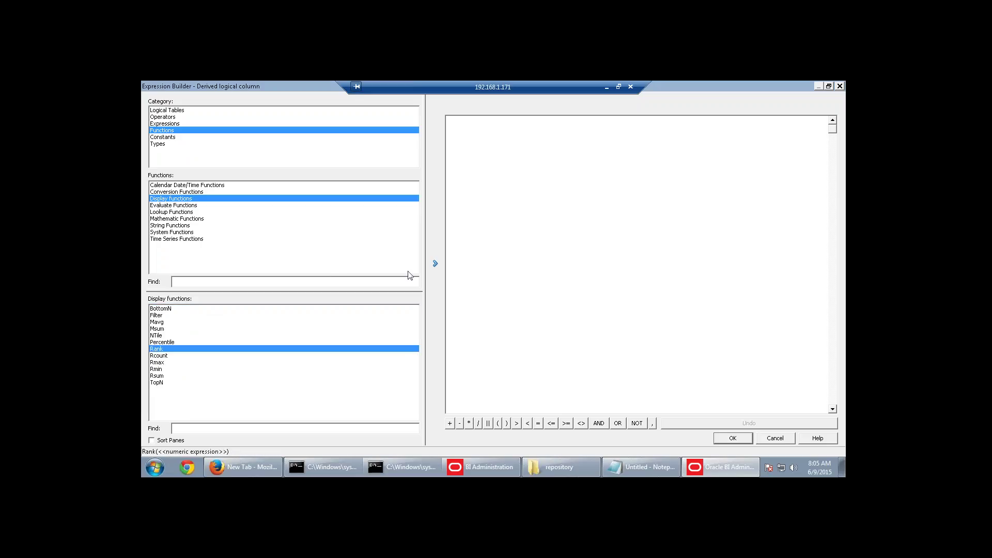
click(435, 263)
double_click(481, 123)
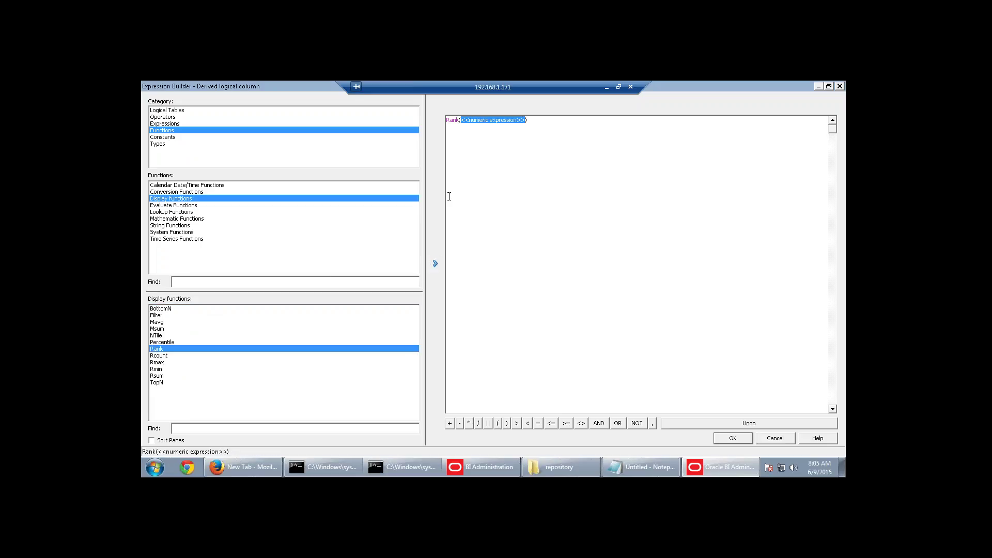
click(168, 111)
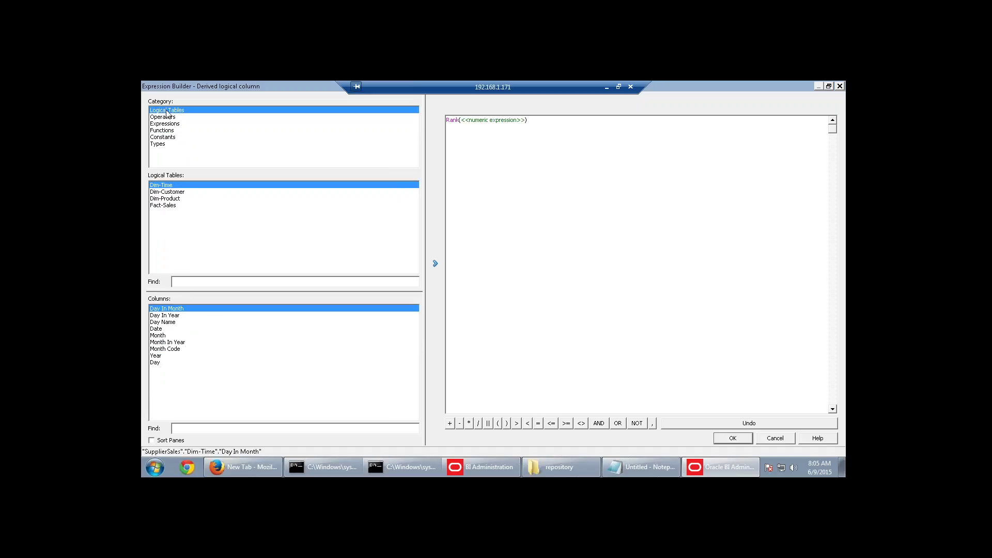
click(169, 206)
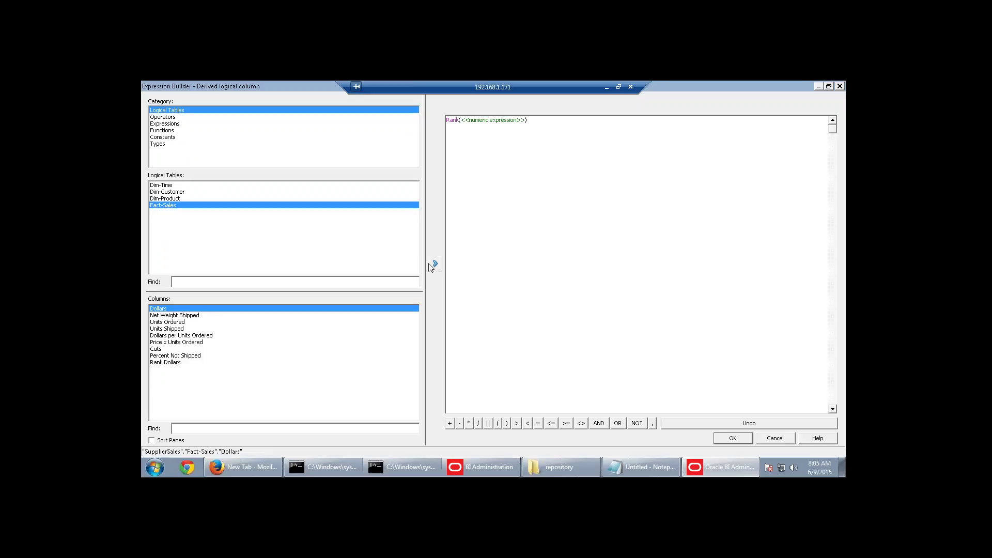
click(435, 263)
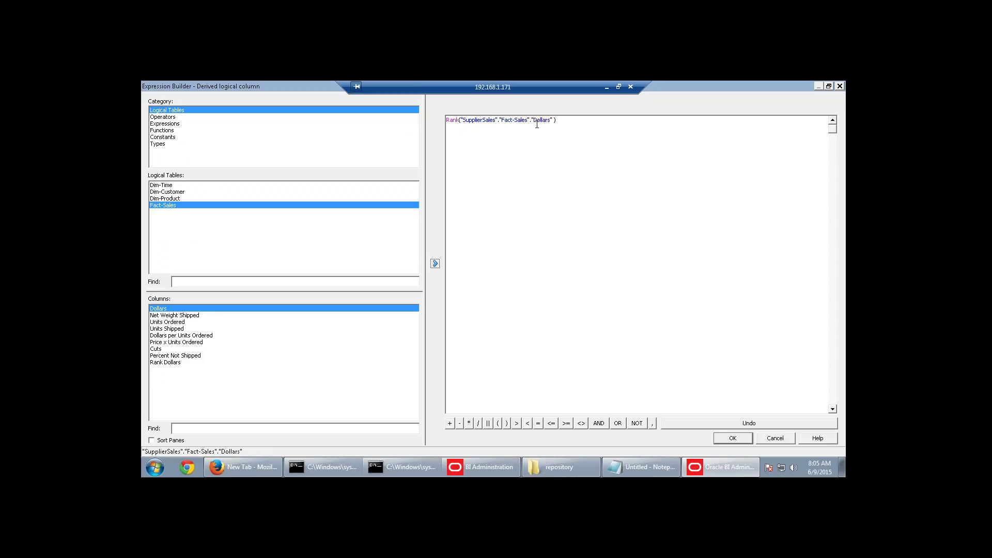
click(744, 441)
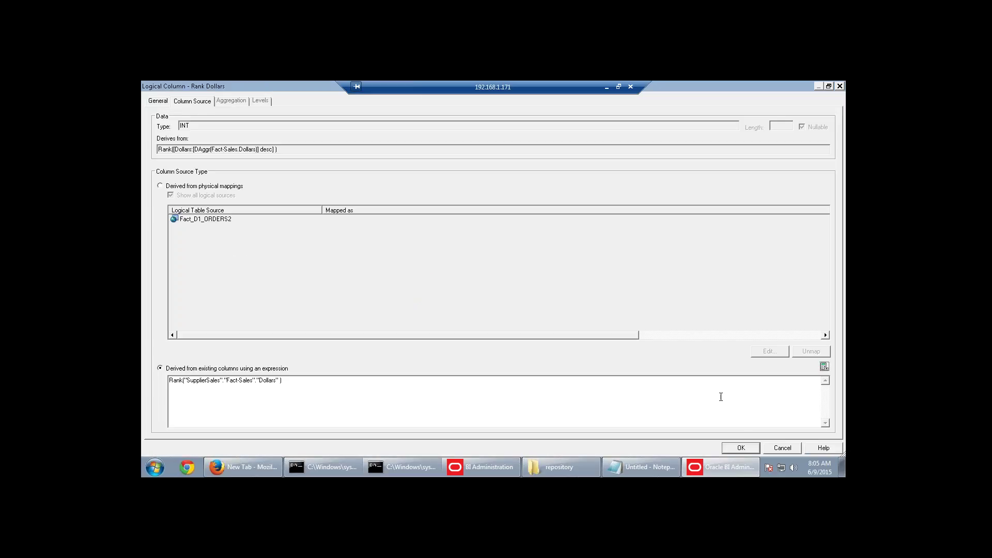
click(741, 448)
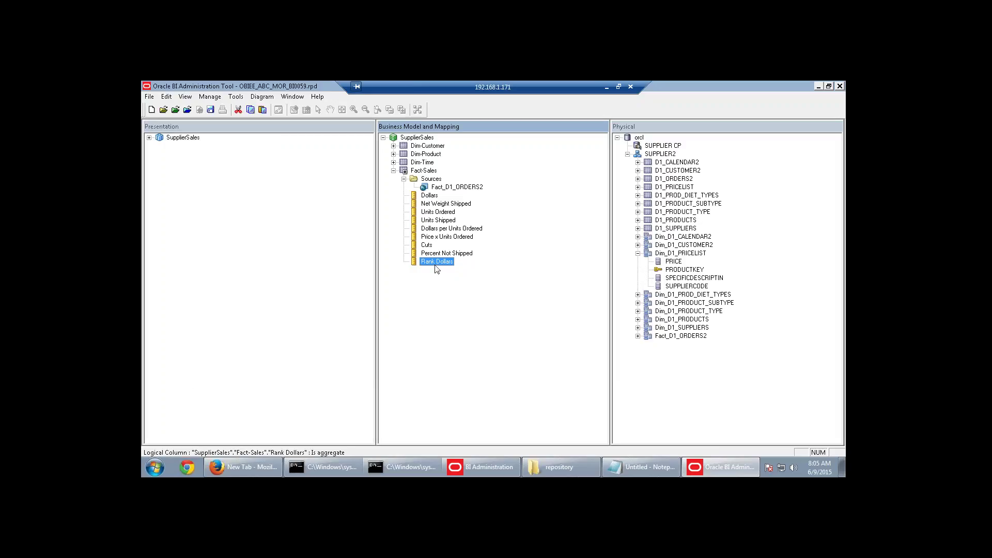
Drag the five calculated measures onto Presentation Fact-Sales, verify them, and save the repository.
shift+click(438, 230)
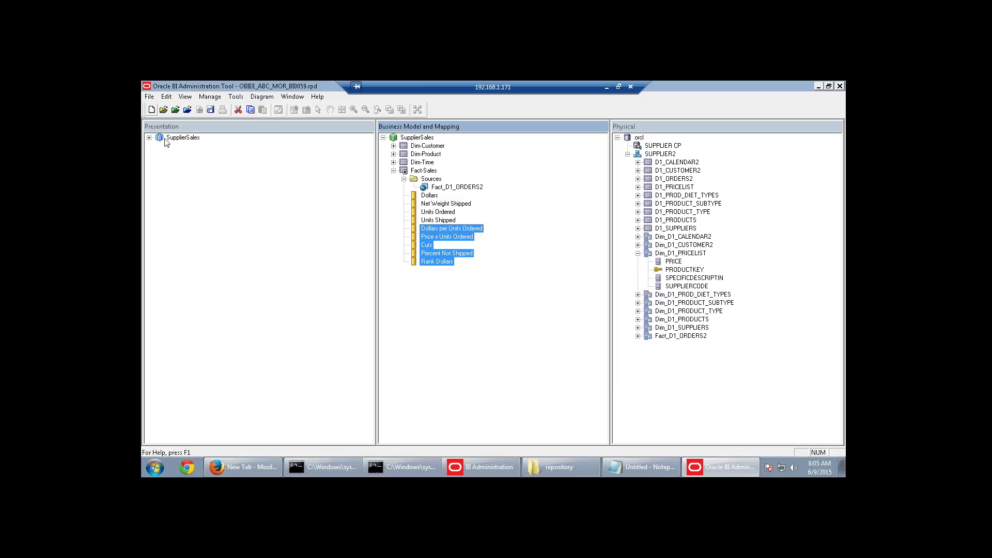
click(148, 138)
drag(432, 238, 201, 179)
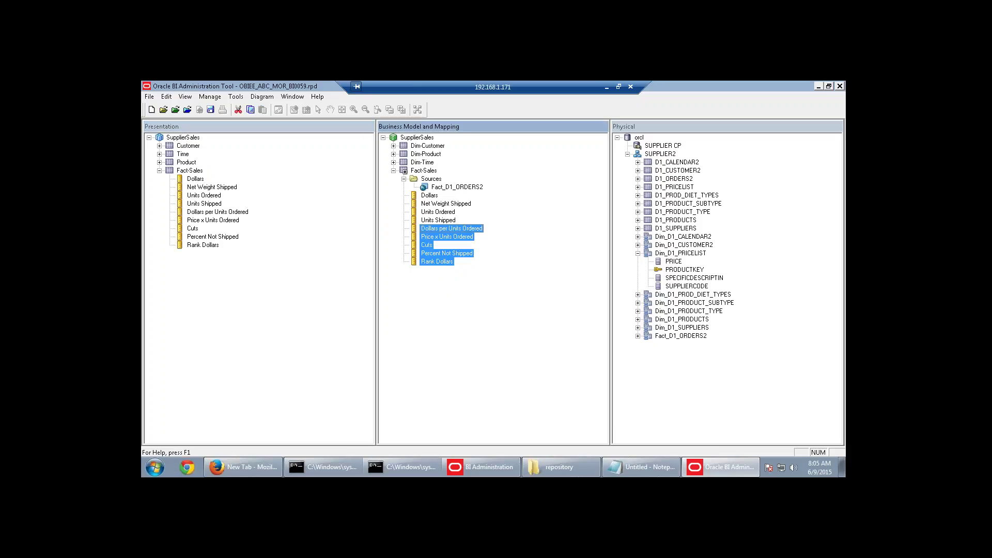
click(204, 212)
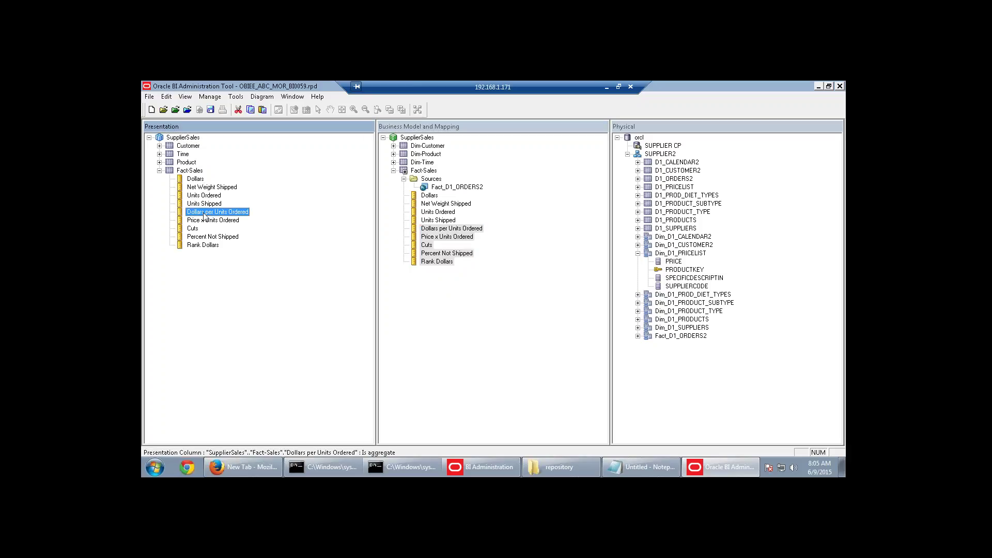
click(202, 221)
click(196, 229)
click(210, 110)
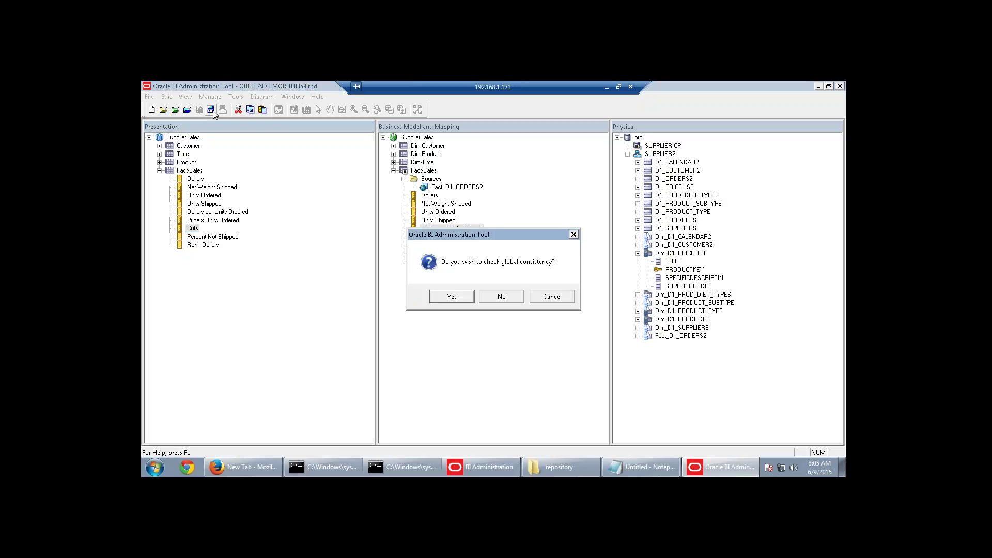
Save after a global consistency check with no errors, then switch to Firefox.
click(449, 298)
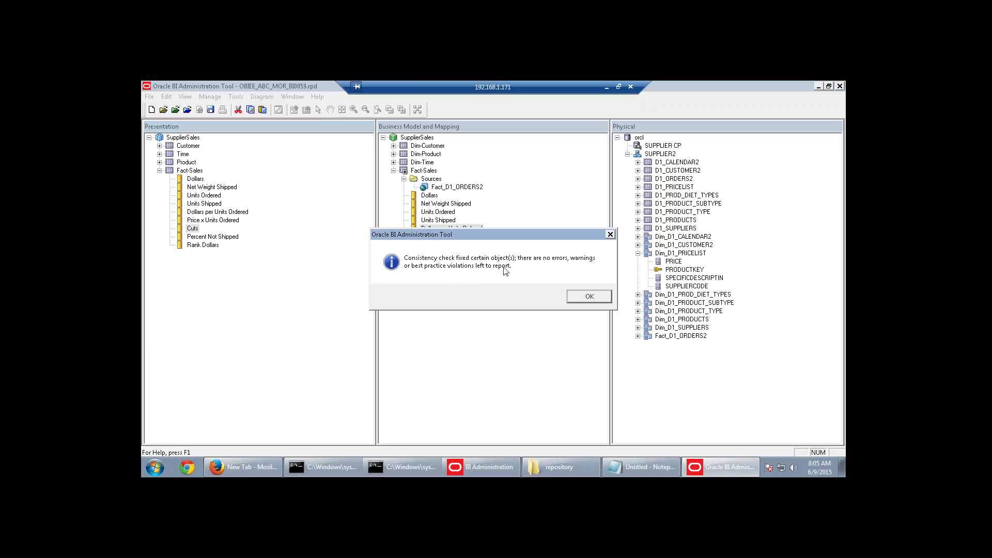
click(589, 297)
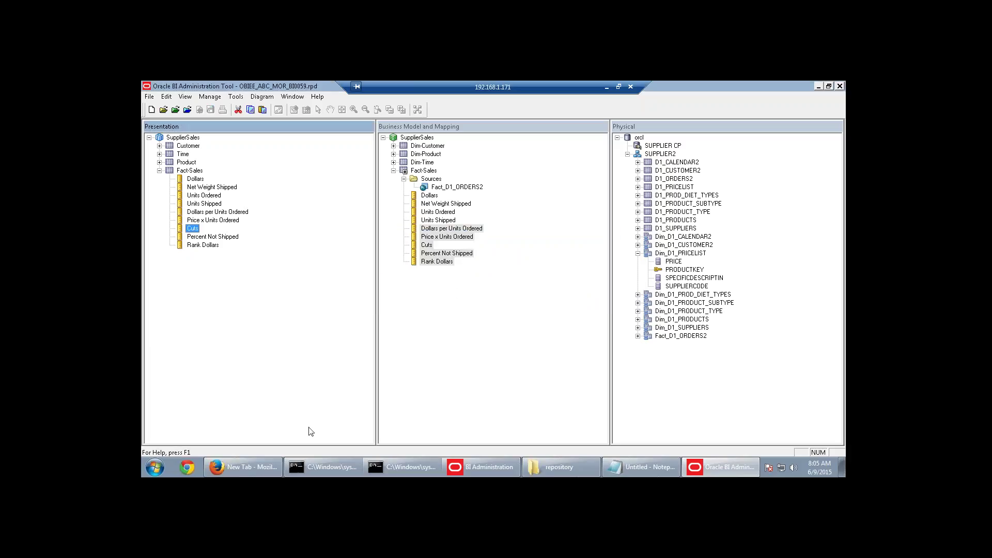
click(258, 466)
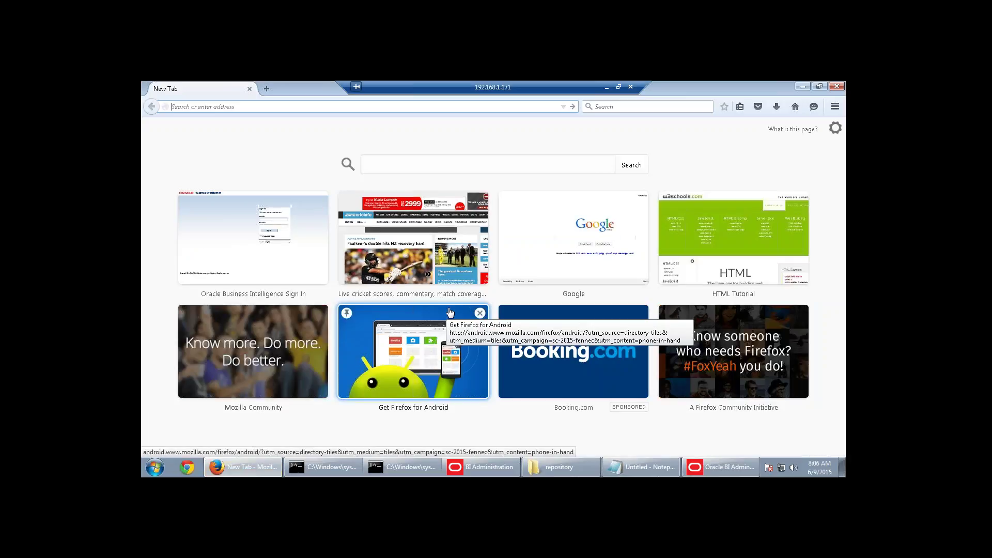
Go to the server's /em Enterprise Manager 11g console login page.
click(273, 106)
text(databi01-pc/)
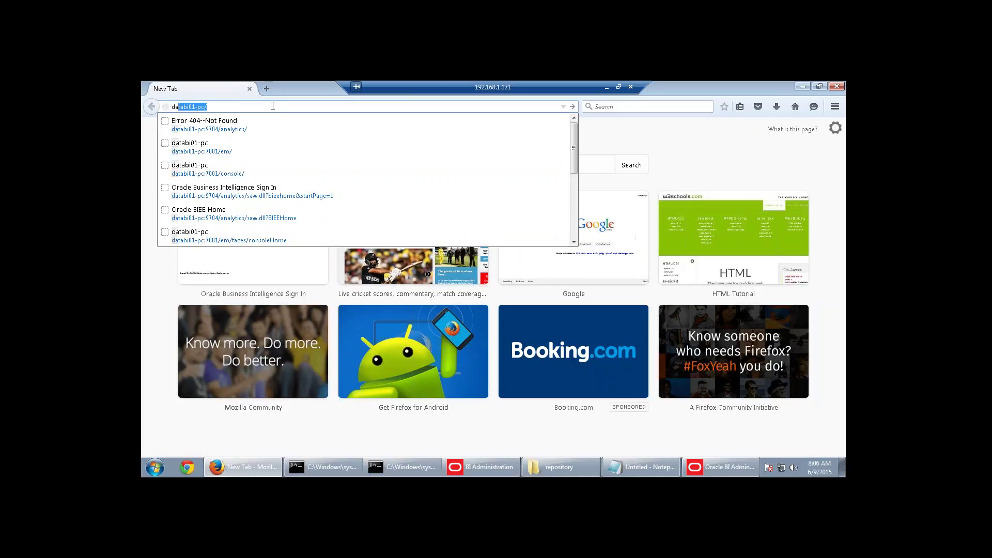
click(230, 155)
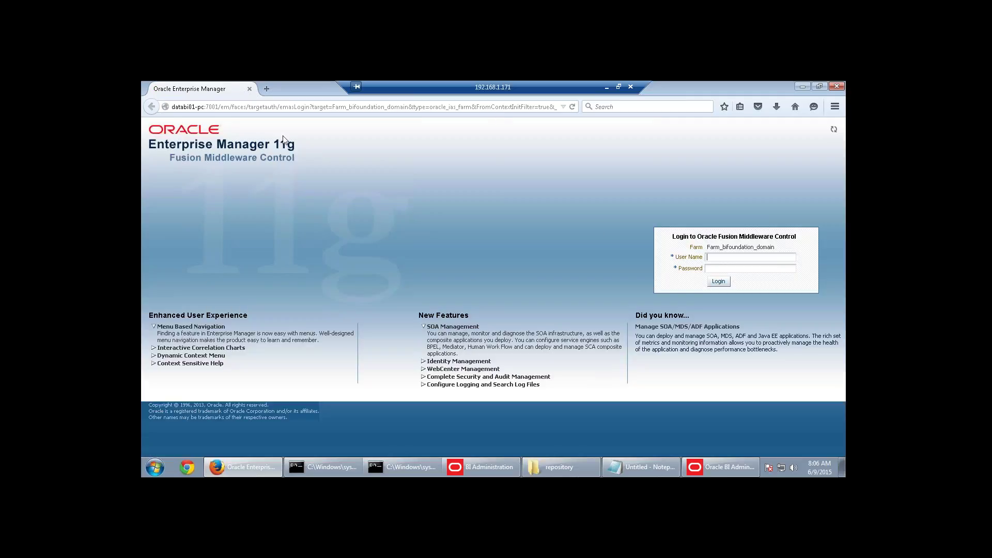
Log in with the administrator user name and password, then expand Business Intelligence.
text(weblogic)
click(717, 269)
text(welcom)
key(Return)
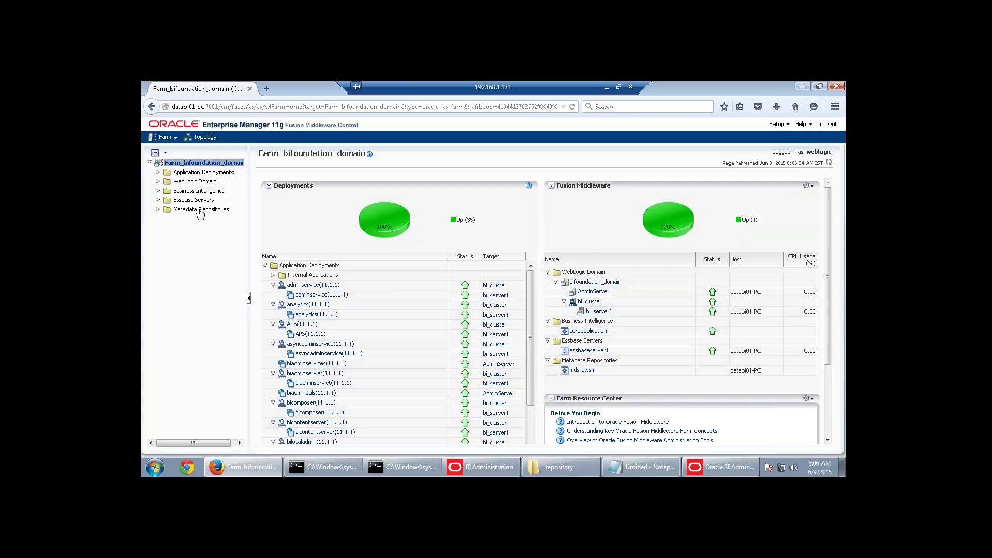
click(157, 191)
Open coreapplication's Deployment Repository page.
click(204, 200)
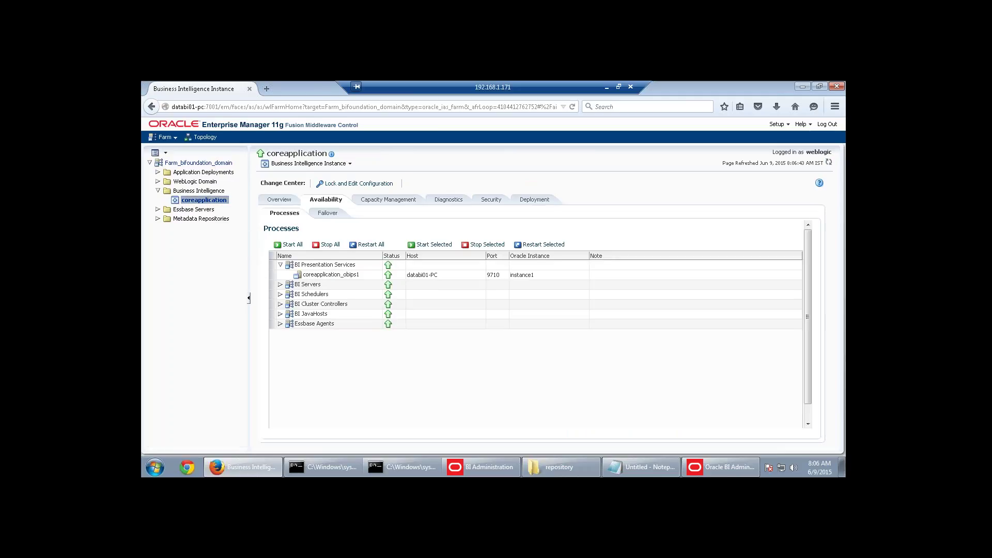
click(533, 201)
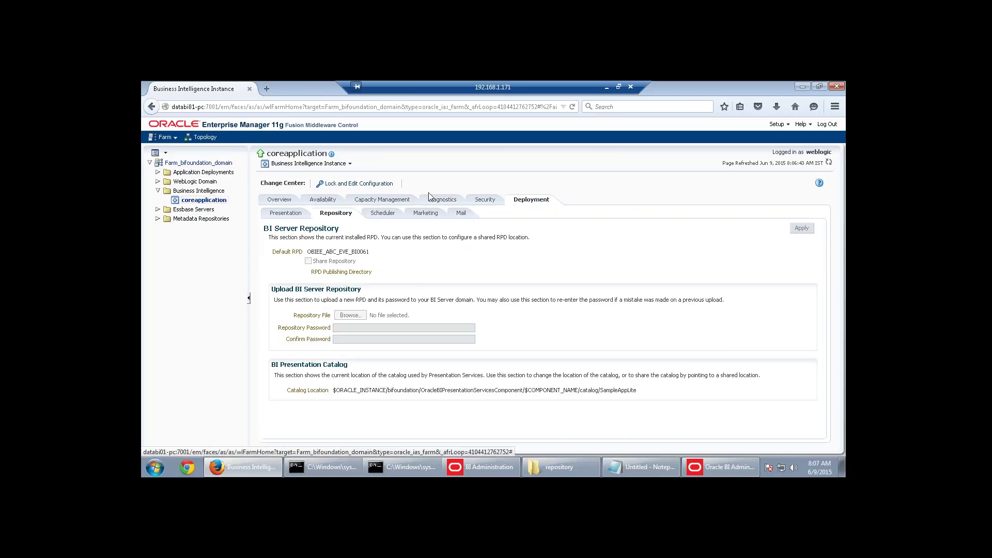
Lock the configuration, choose OBIEE_ABC_MOR_BI0059.rpd for upload, and enter its repository password.
click(359, 183)
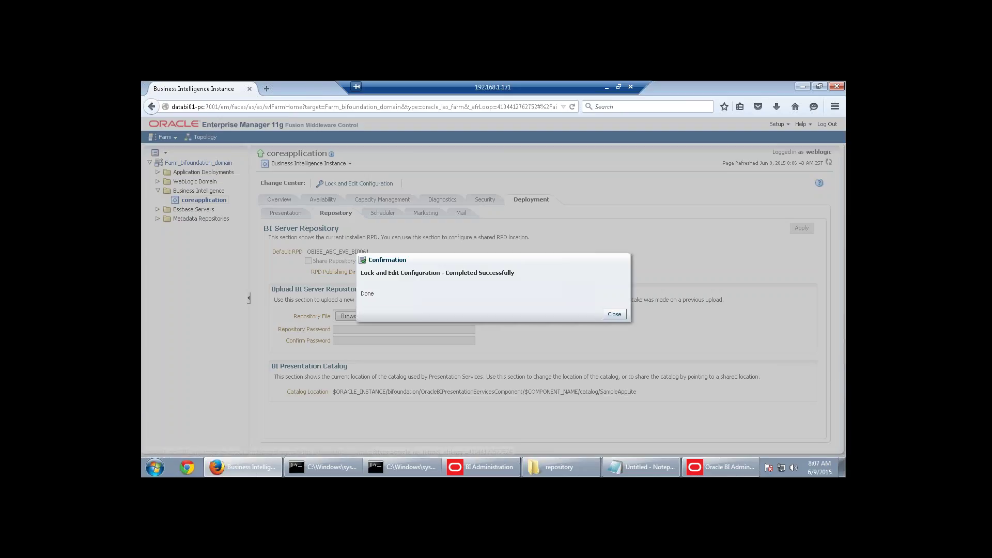
click(616, 314)
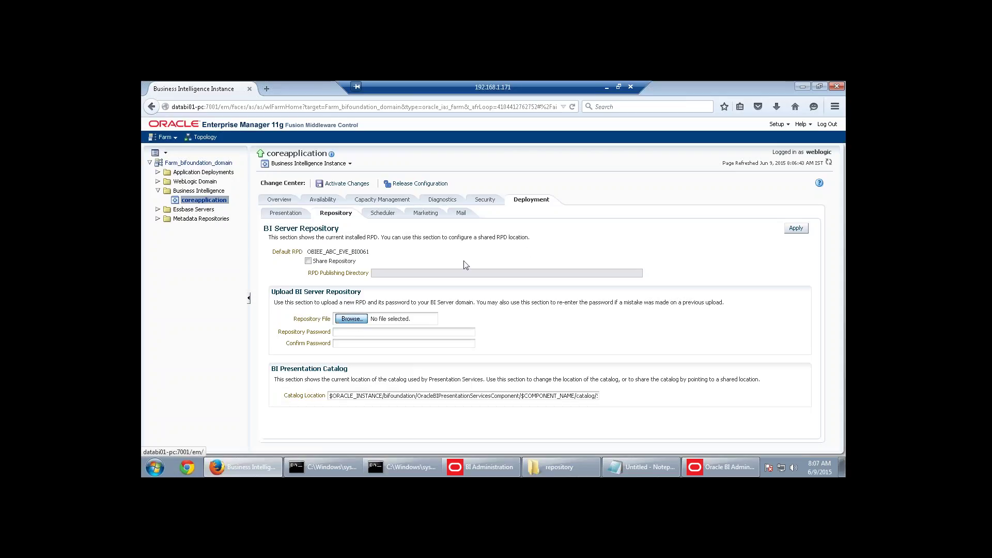
click(351, 319)
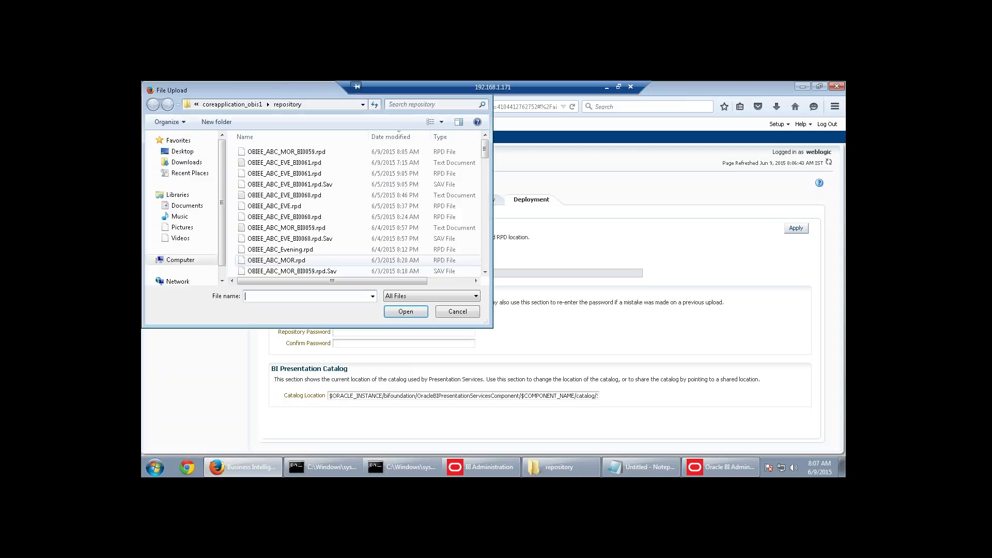
scroll(180, 261, down, 1)
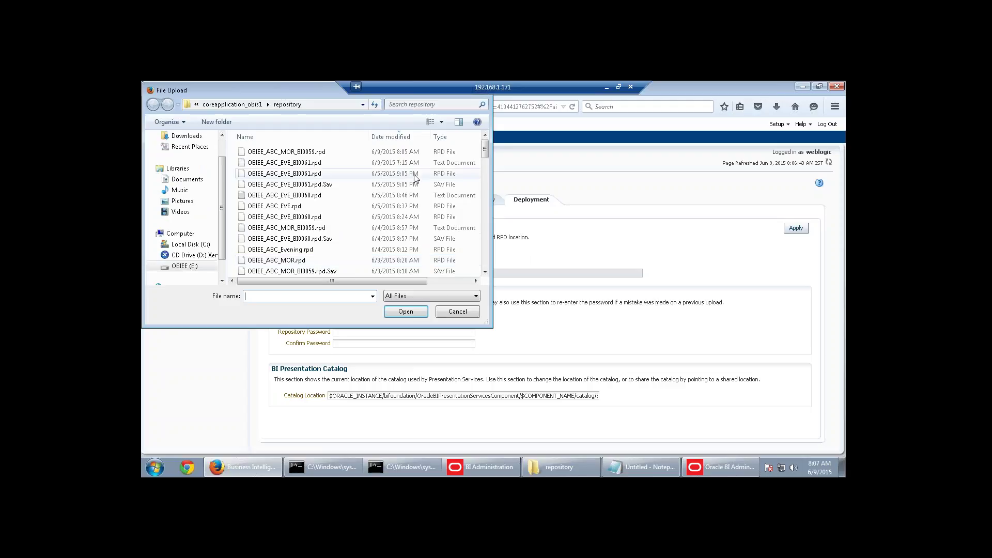
click(320, 152)
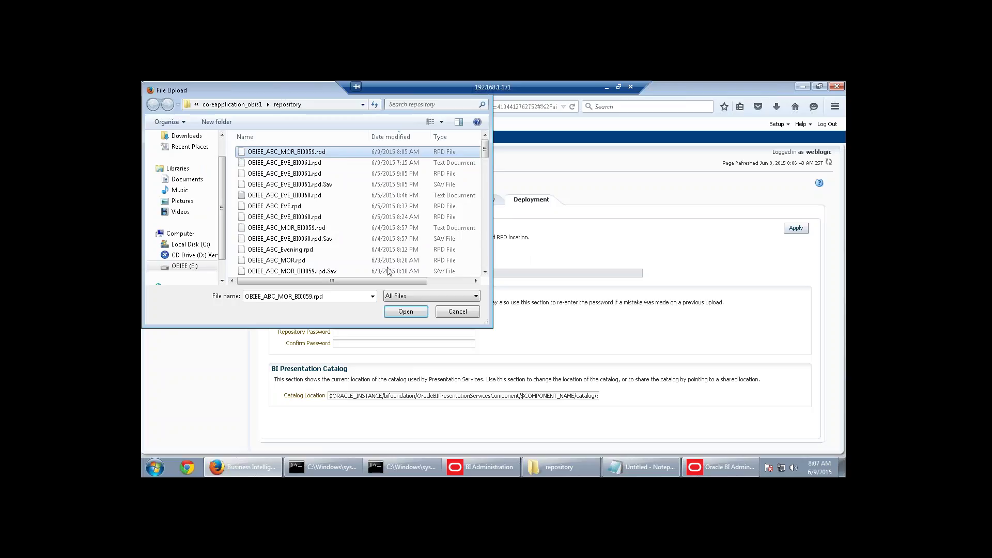
click(412, 313)
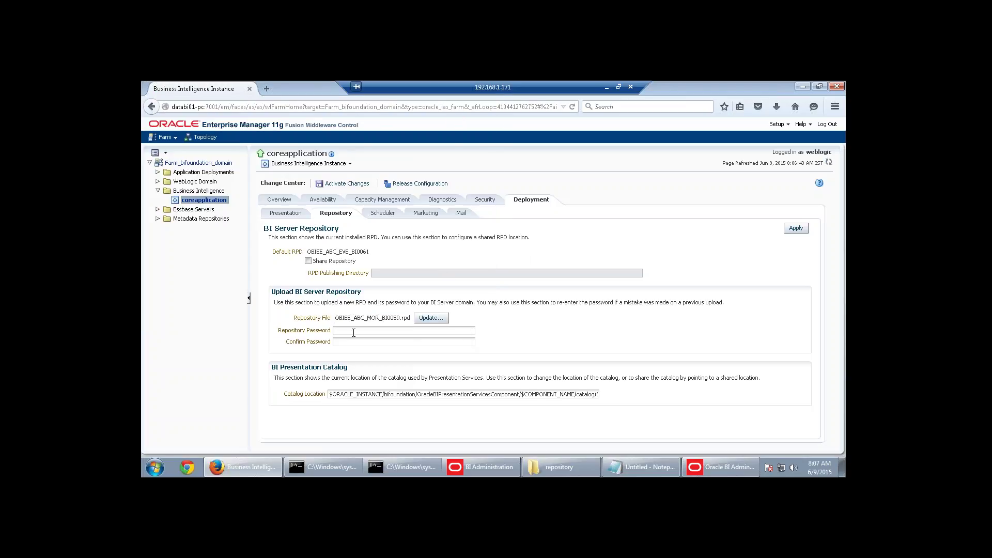
text(••••••••••••••)
Apply the upload making OBIEE_ABC_MOR_BI0062 default, activate changes, and close the Administration Tool.
click(802, 228)
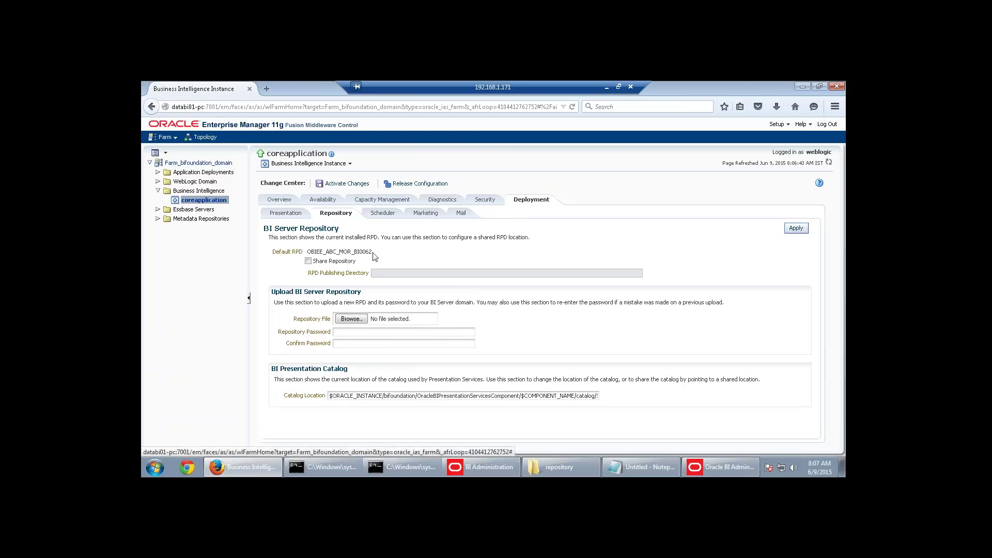
drag(312, 261, 354, 252)
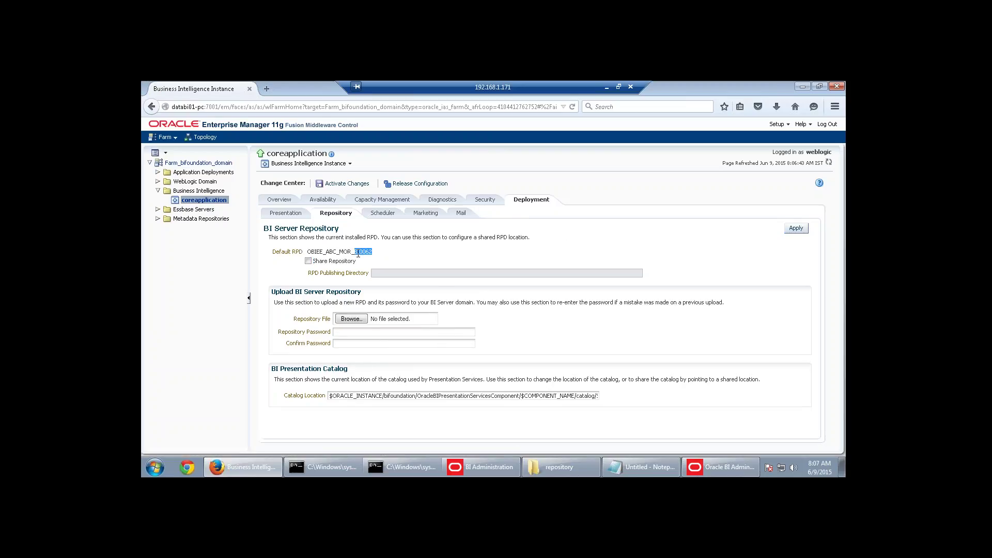
click(432, 252)
click(347, 184)
click(754, 473)
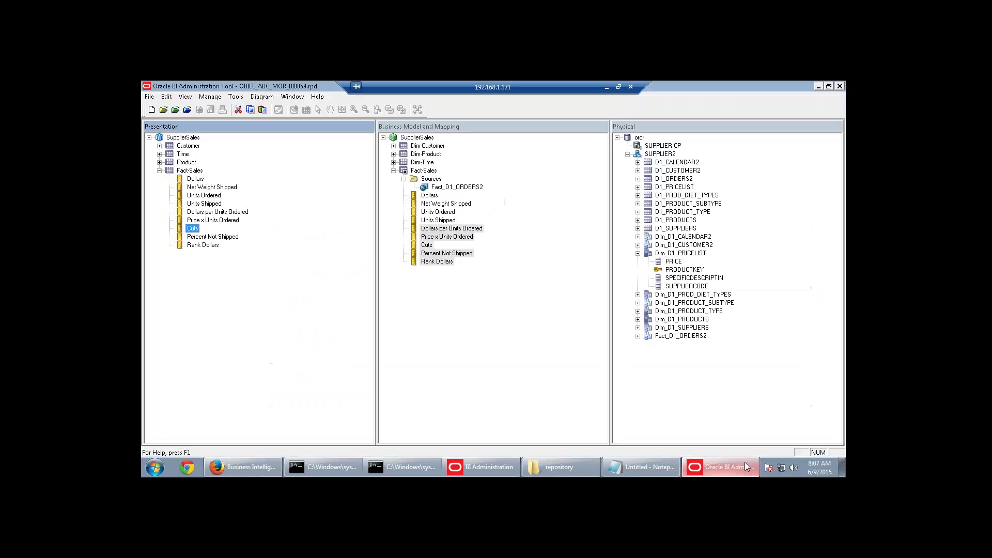
click(839, 86)
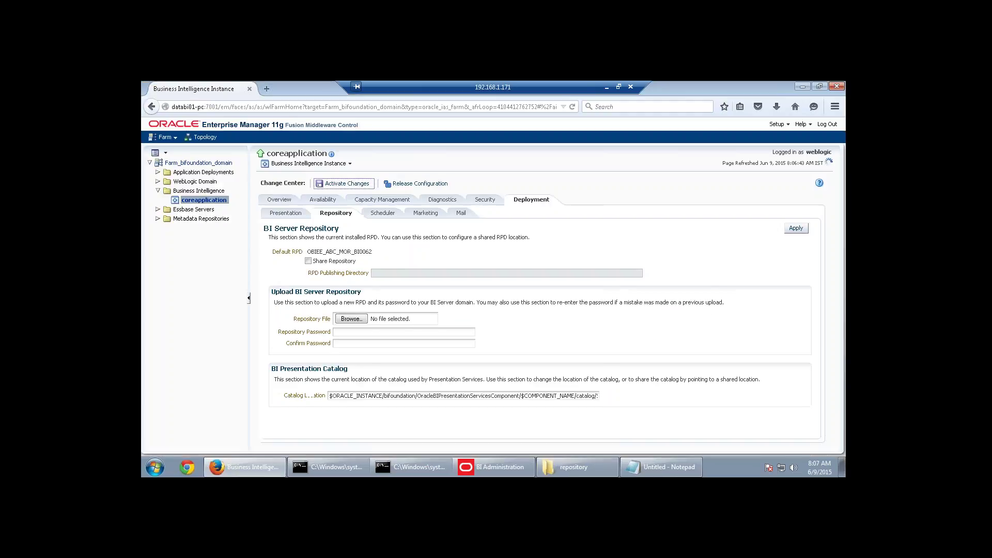
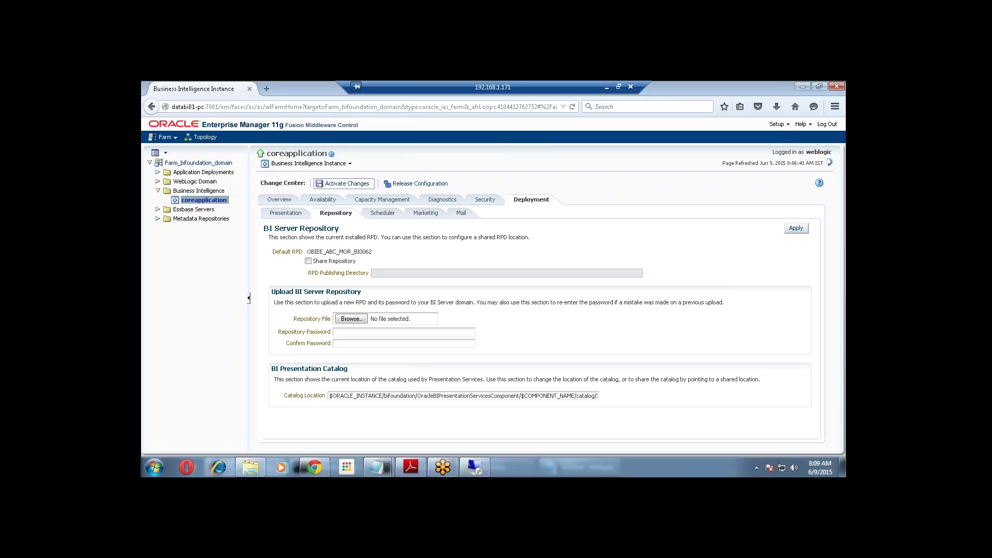
Focus the RDP session and start the Oracle BI Administration Tool from its Start menu.
click(154, 467)
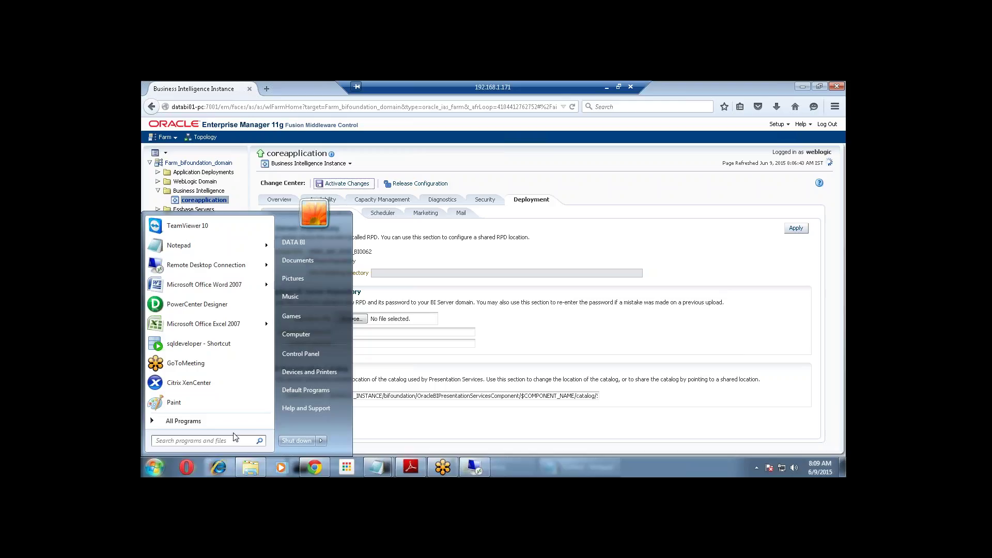
click(159, 467)
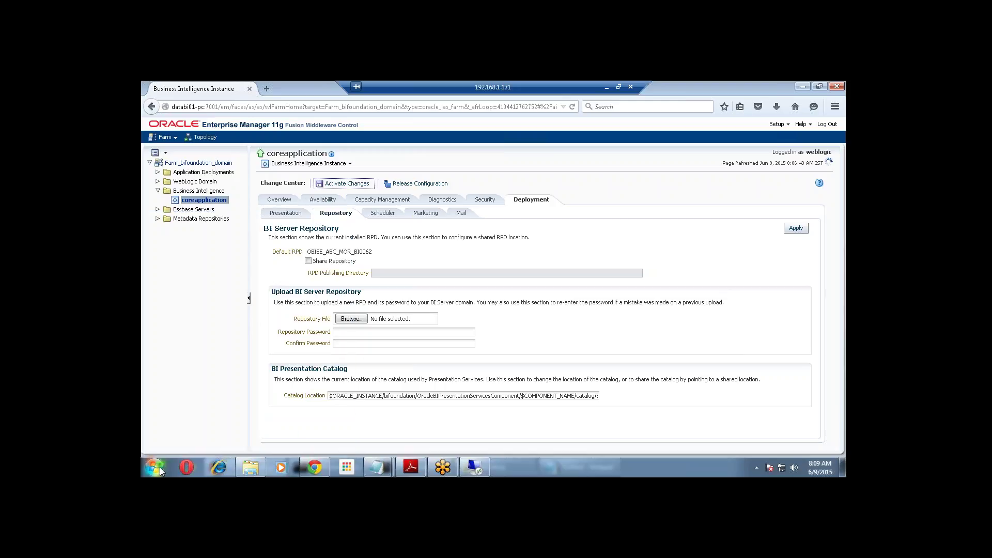
click(160, 467)
mouse_move(206, 264)
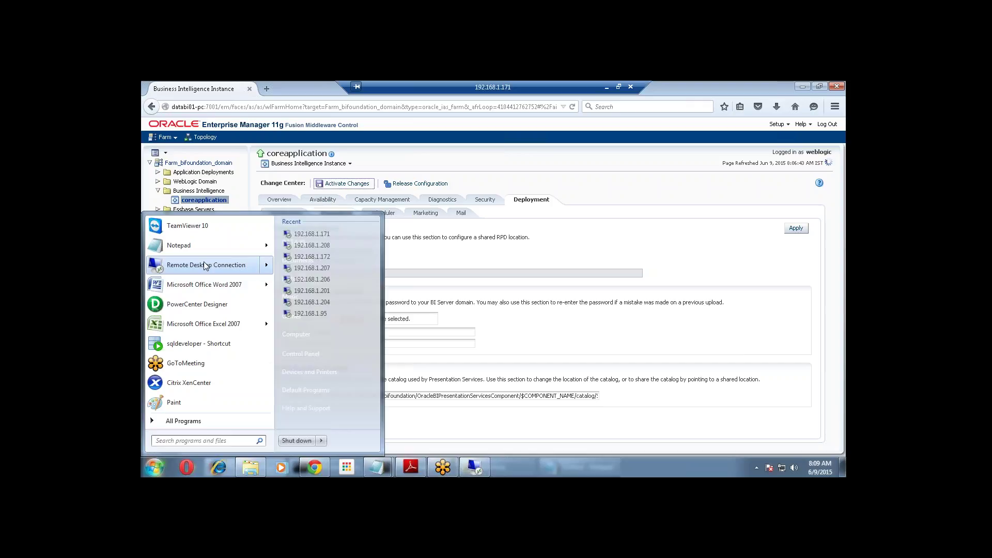
click(468, 466)
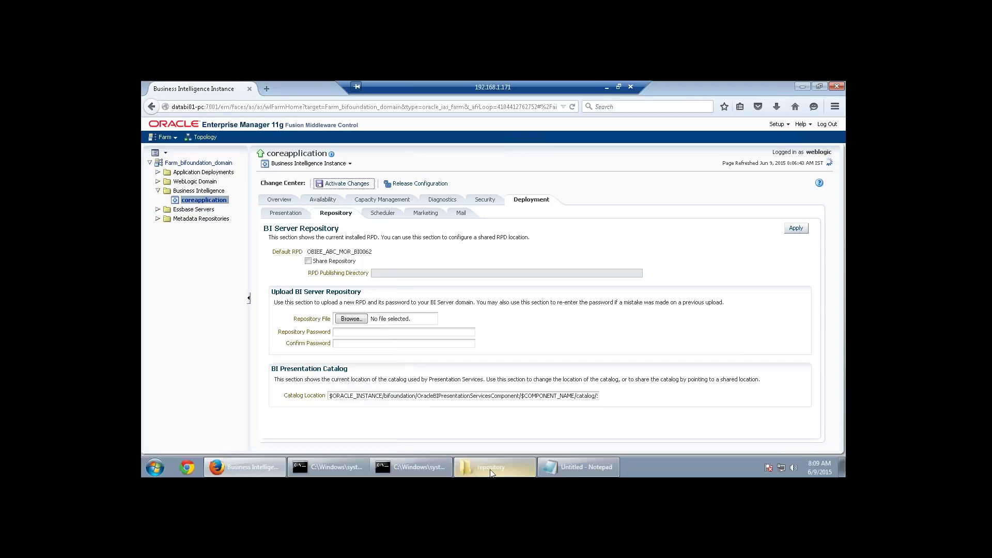
click(163, 467)
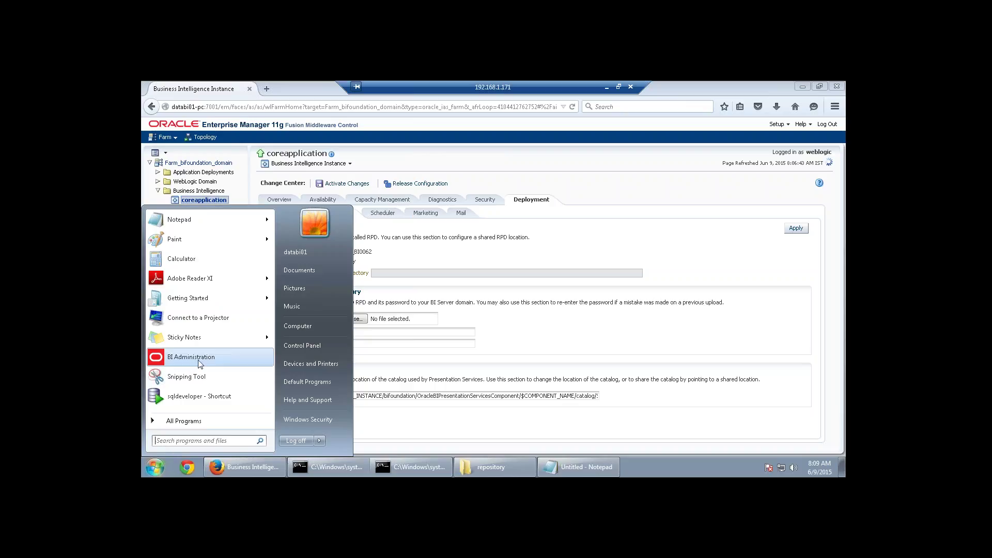
click(191, 357)
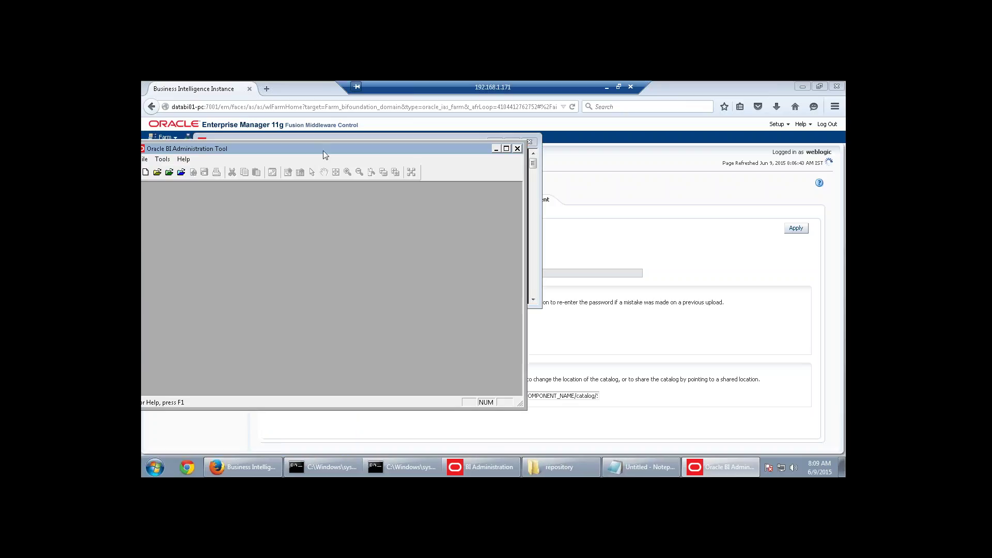
Maximize the Administration Tool and open OBIEE_ABC_MOR_BI0059.rpd offline with the repository password.
double_click(324, 152)
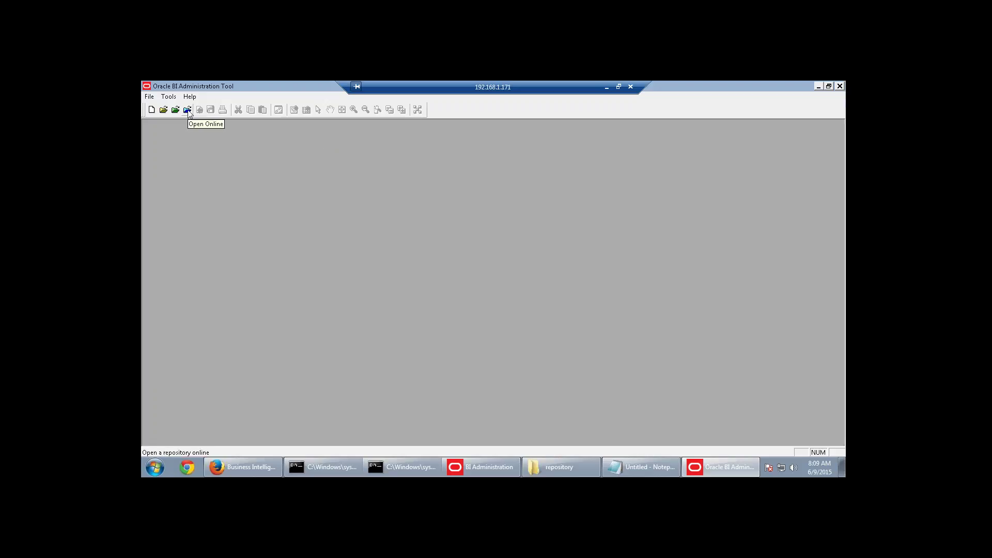
click(164, 110)
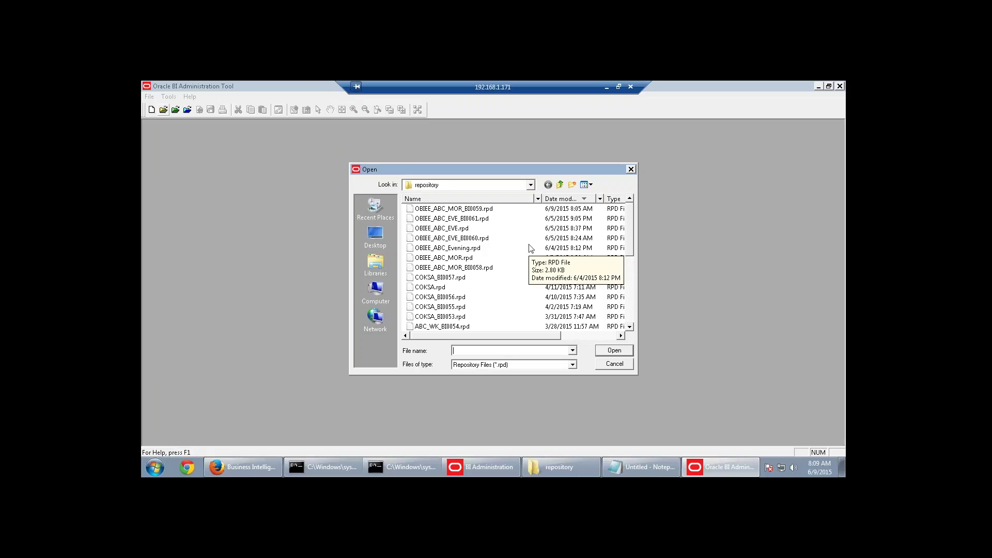
click(483, 209)
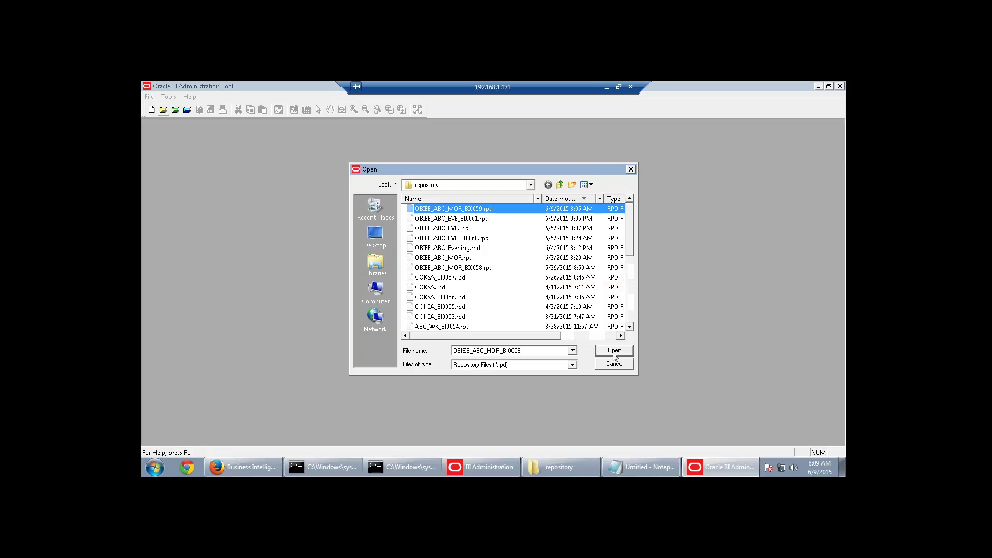
click(614, 350)
text(Admin123)
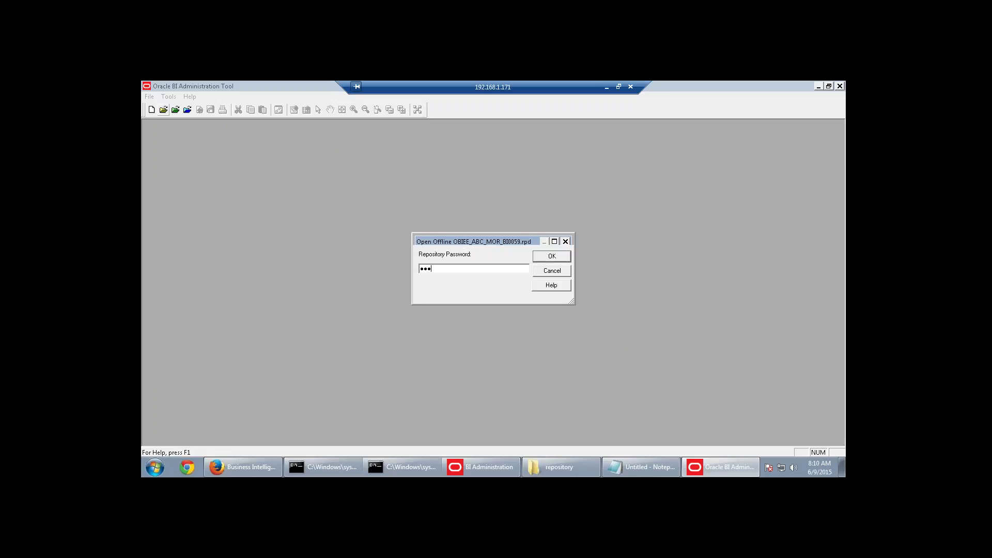
click(553, 257)
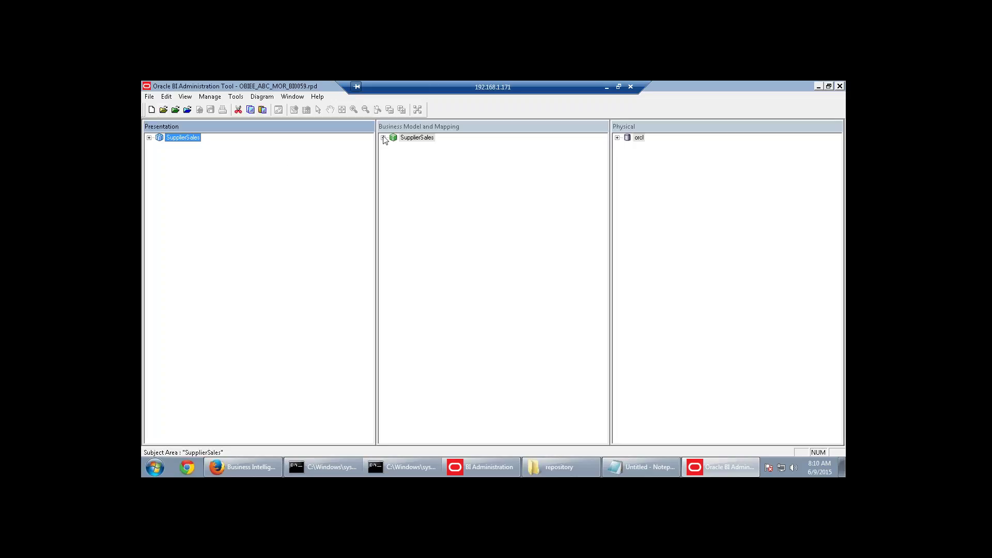
Expand SupplierSales and Fact-Sales, cancel a new logical column, and reopen Fact-Sales' actions.
click(383, 137)
click(393, 171)
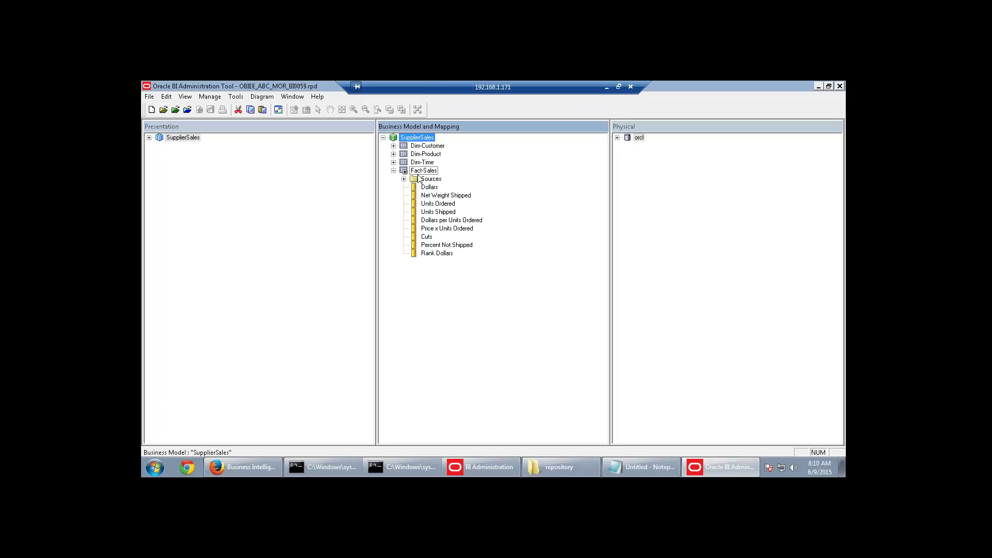
right_click(419, 172)
mouse_move(439, 179)
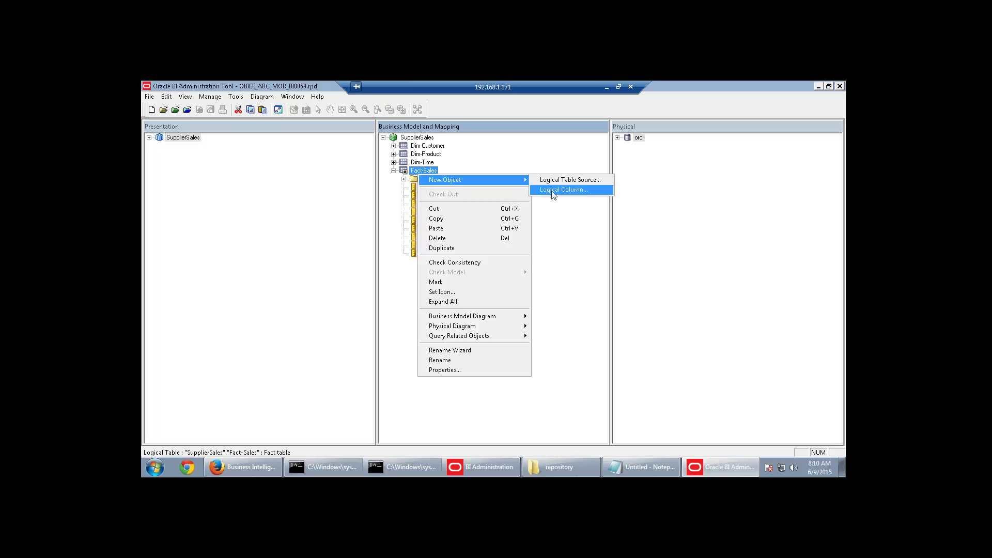
click(556, 190)
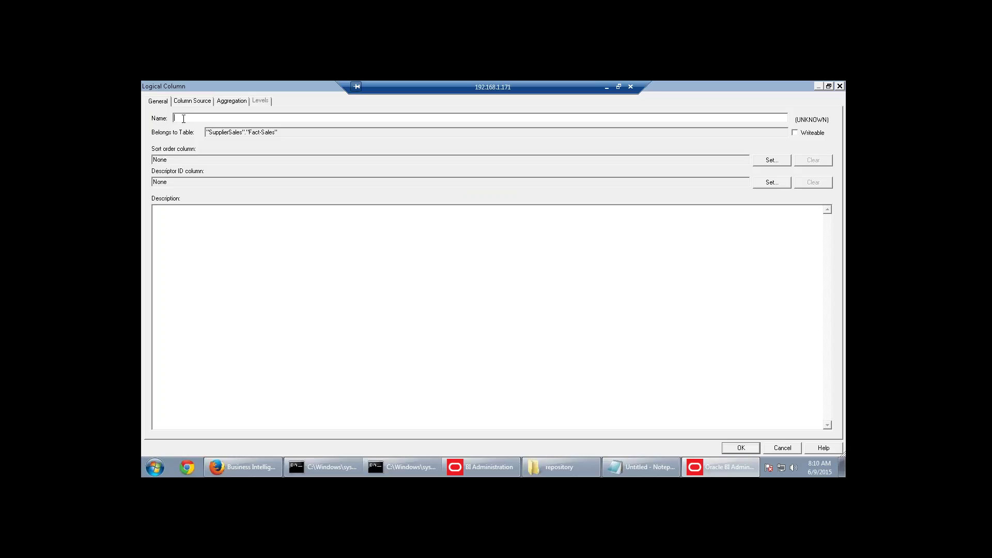
click(778, 449)
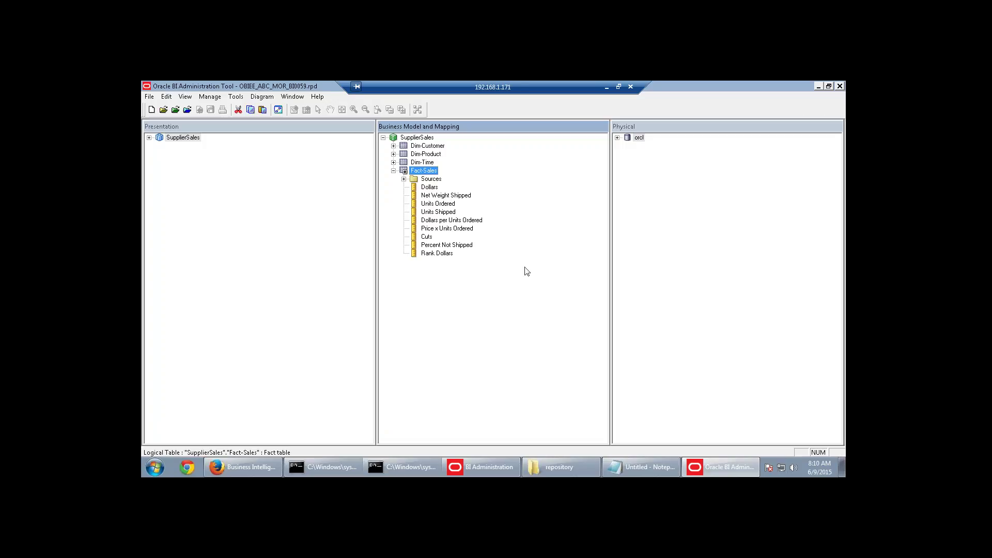
right_click(423, 172)
mouse_move(456, 181)
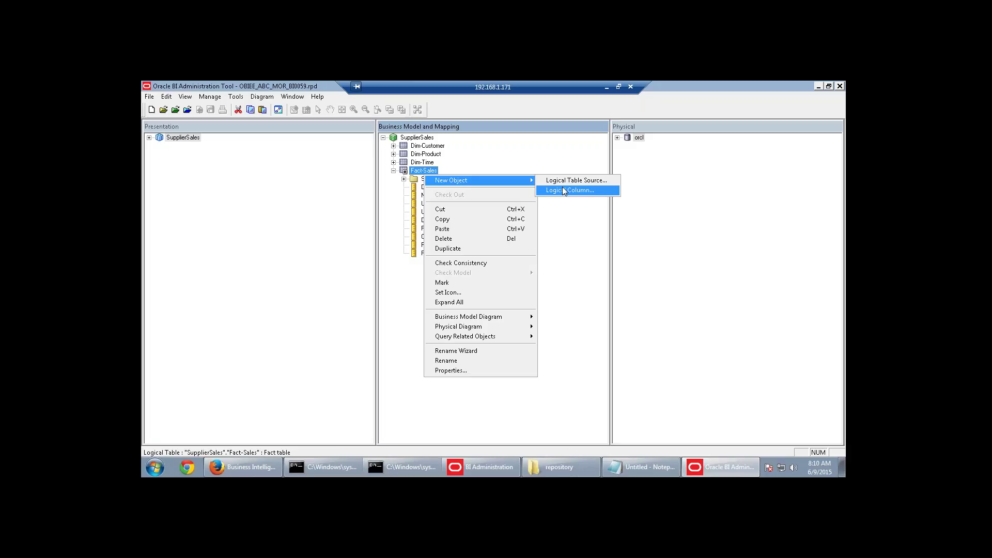
click(563, 191)
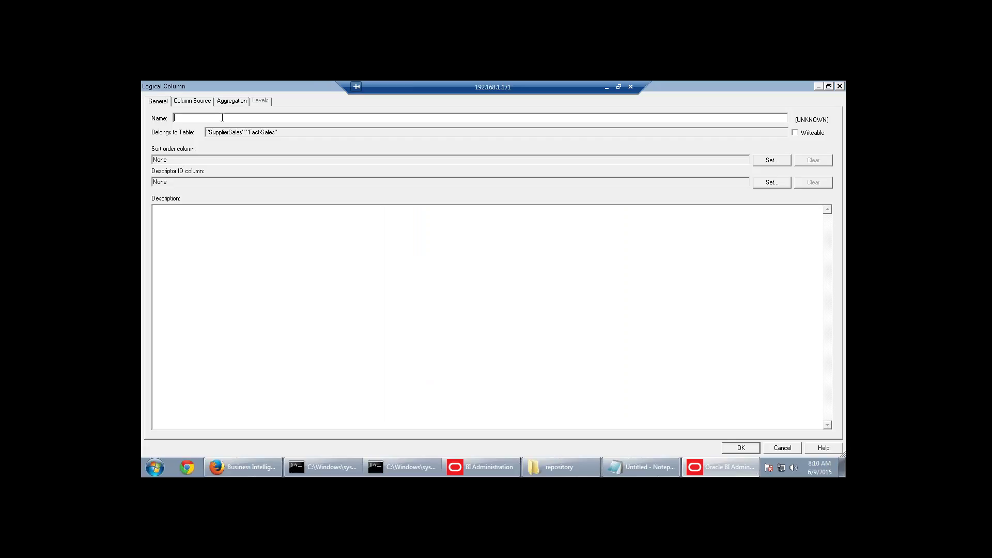
click(770, 448)
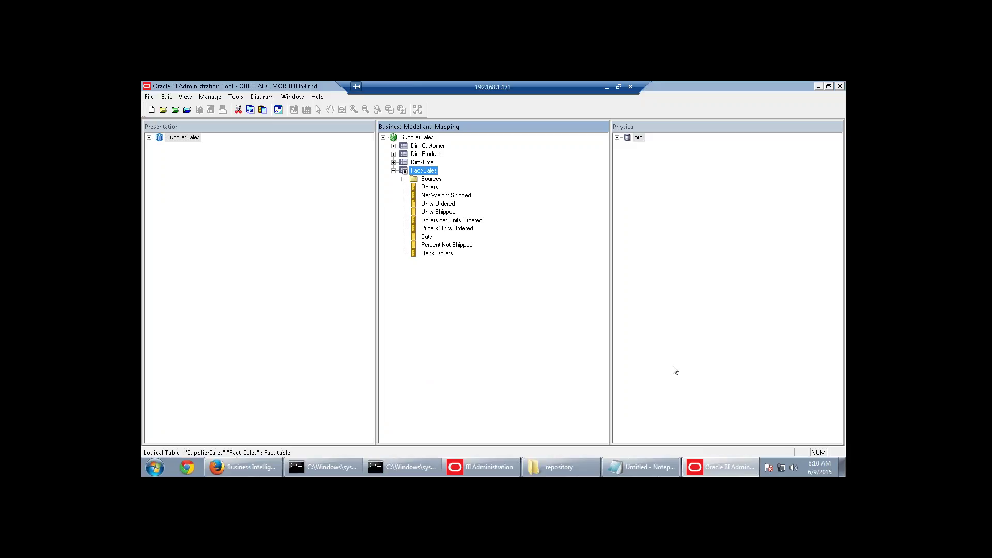
click(427, 237)
click(432, 246)
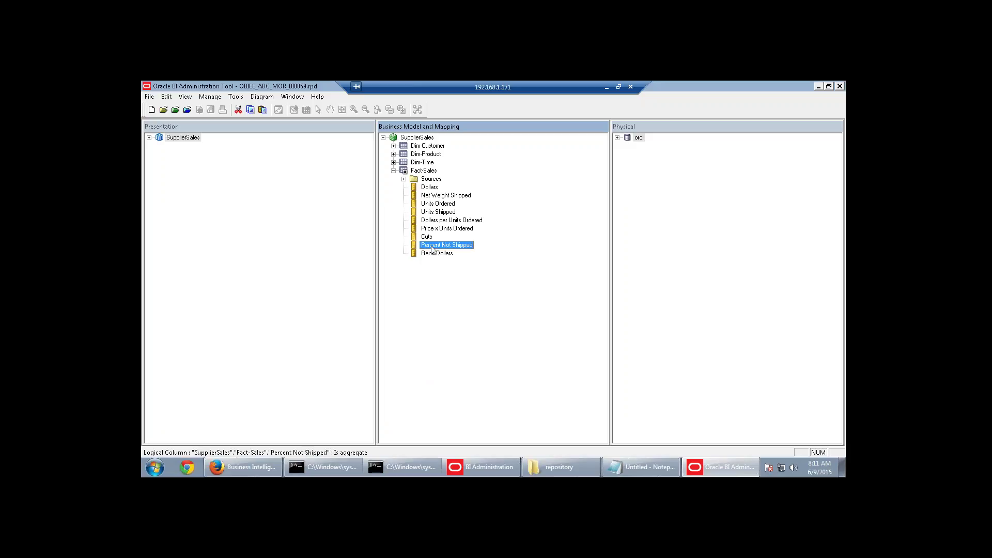
click(432, 255)
click(427, 237)
click(445, 222)
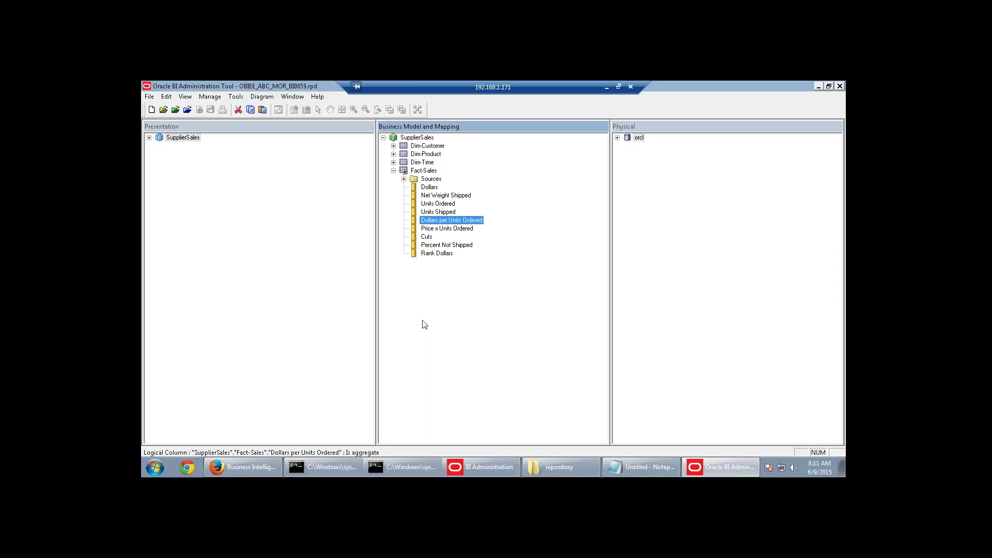
click(429, 254)
click(464, 246)
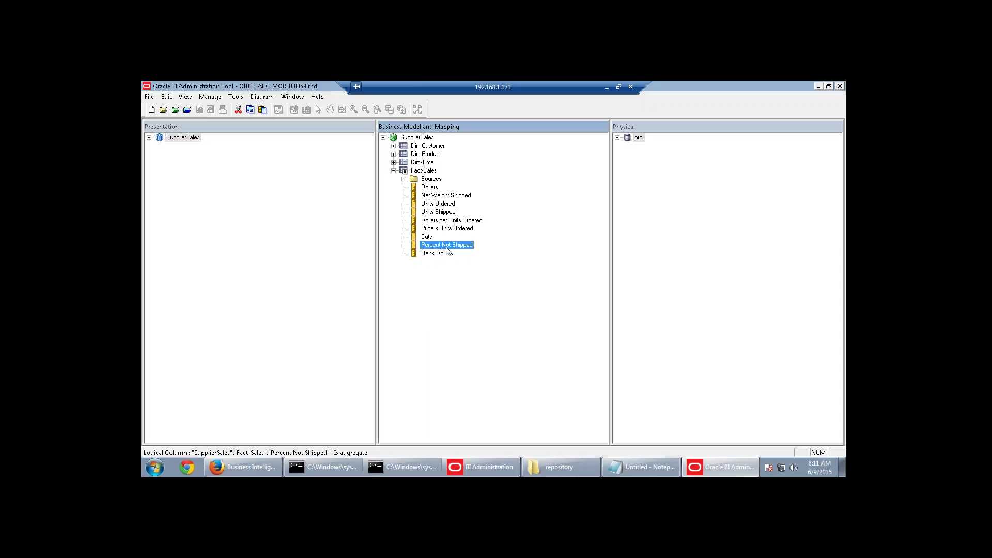
Dismiss the activation confirmation and restart all BI processes from Availability.
click(269, 466)
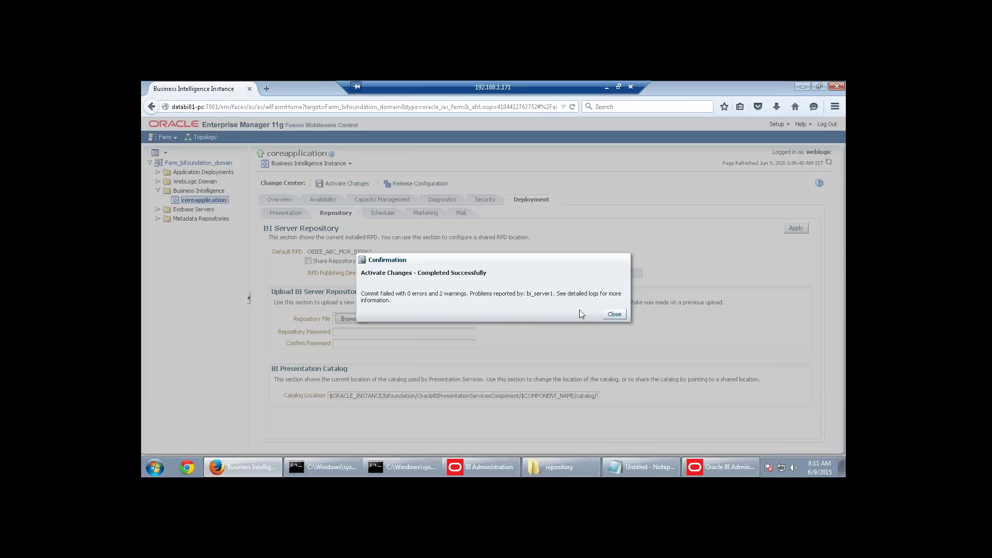
click(614, 314)
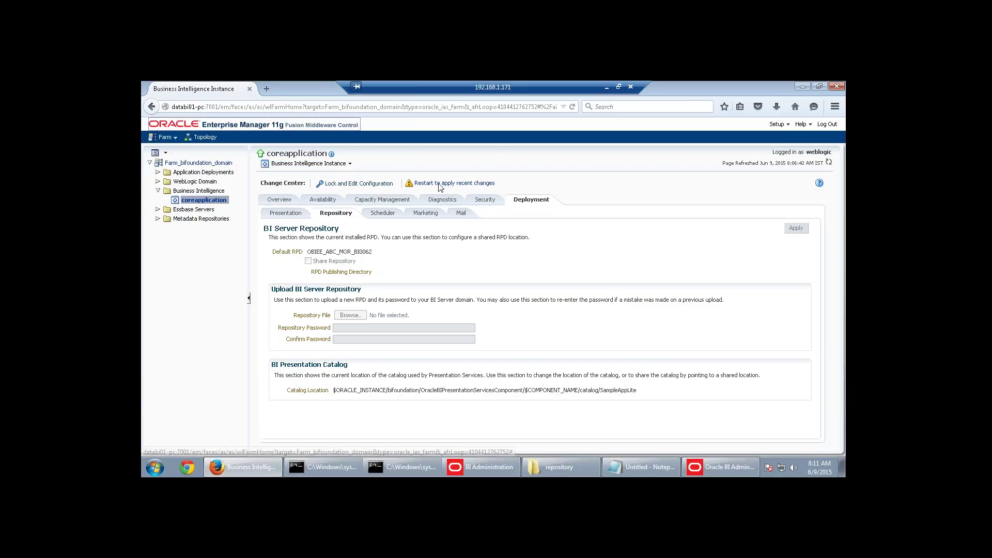
click(439, 184)
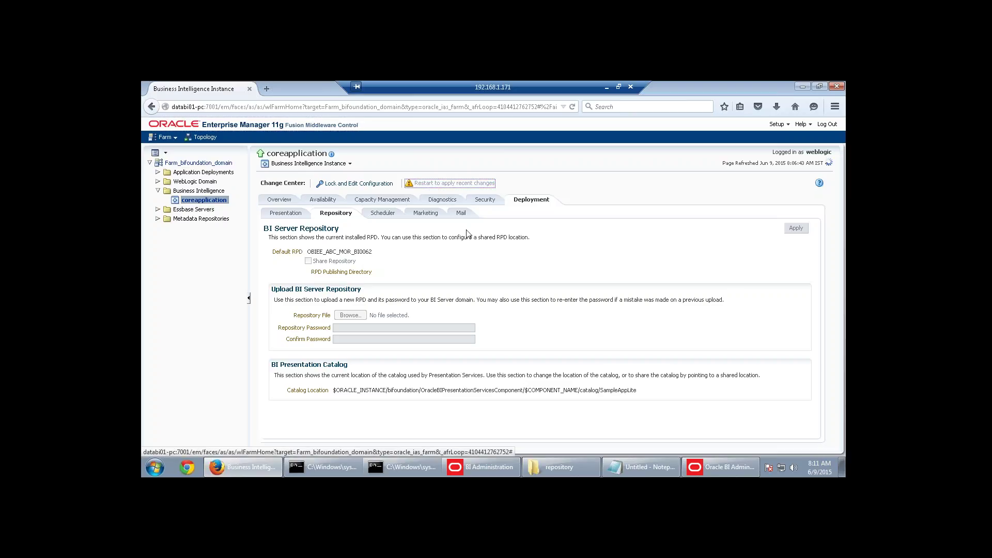
click(327, 200)
click(367, 244)
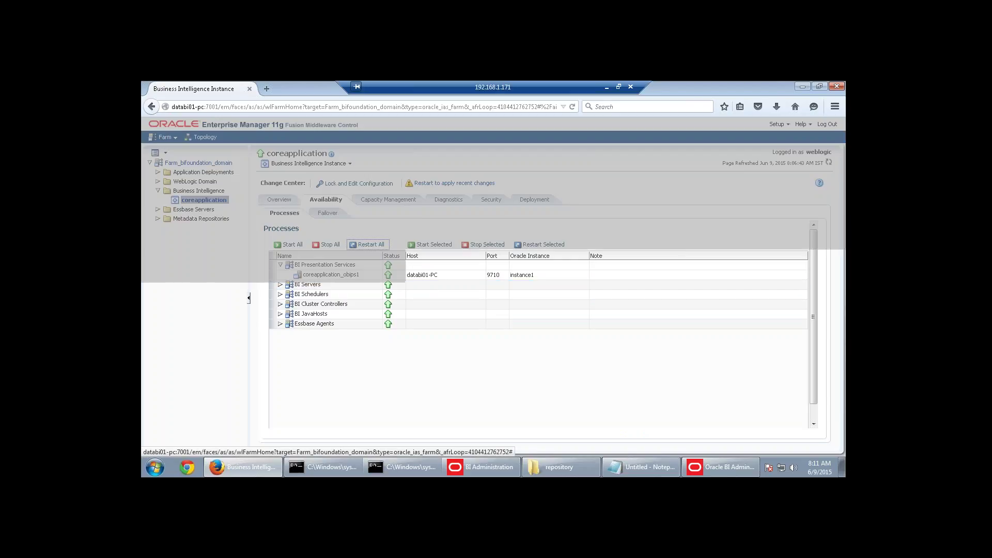
click(544, 303)
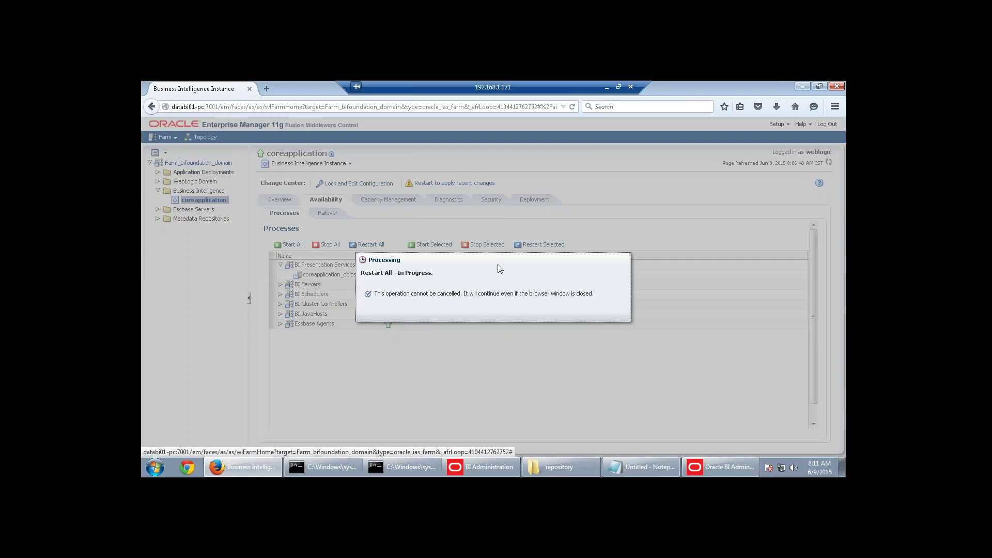
Close the Oracle BI Administration Tool.
click(721, 466)
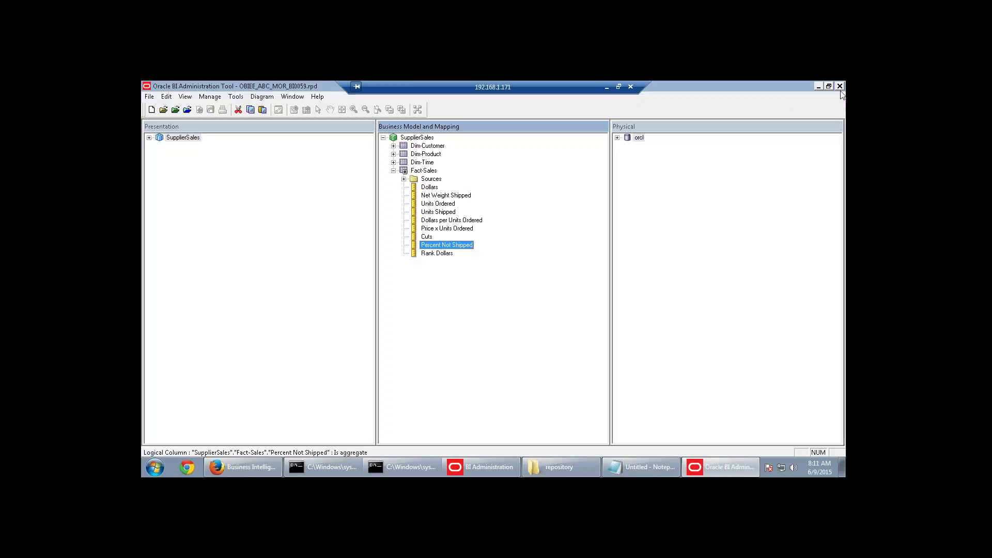
click(839, 87)
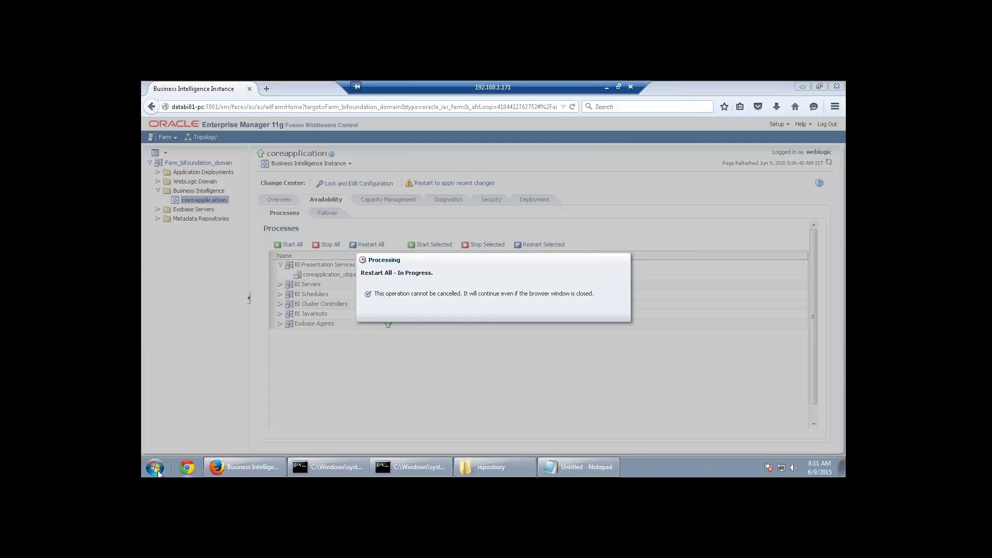
click(155, 468)
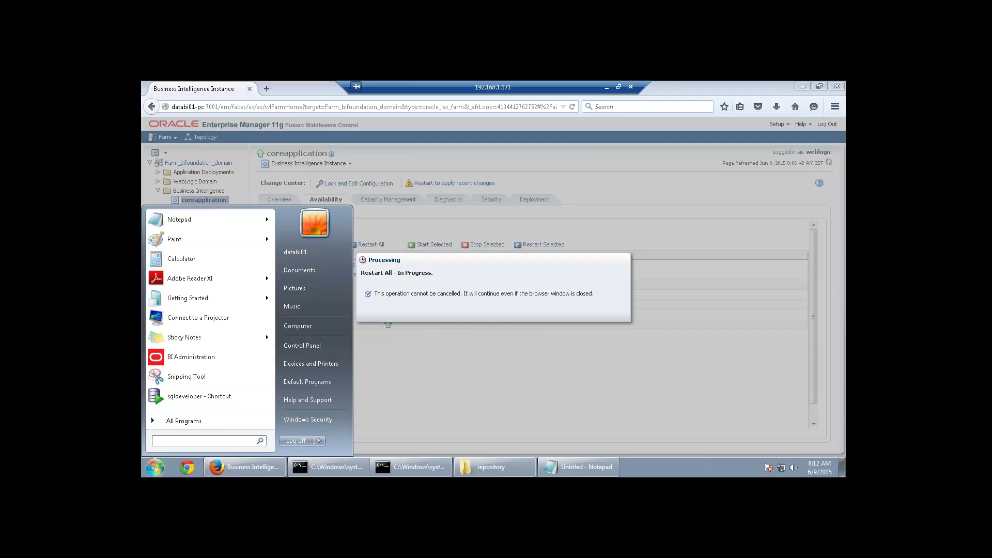
Open a command prompt in E:\Middleware\instances\instance1\bin.
text(cmd)
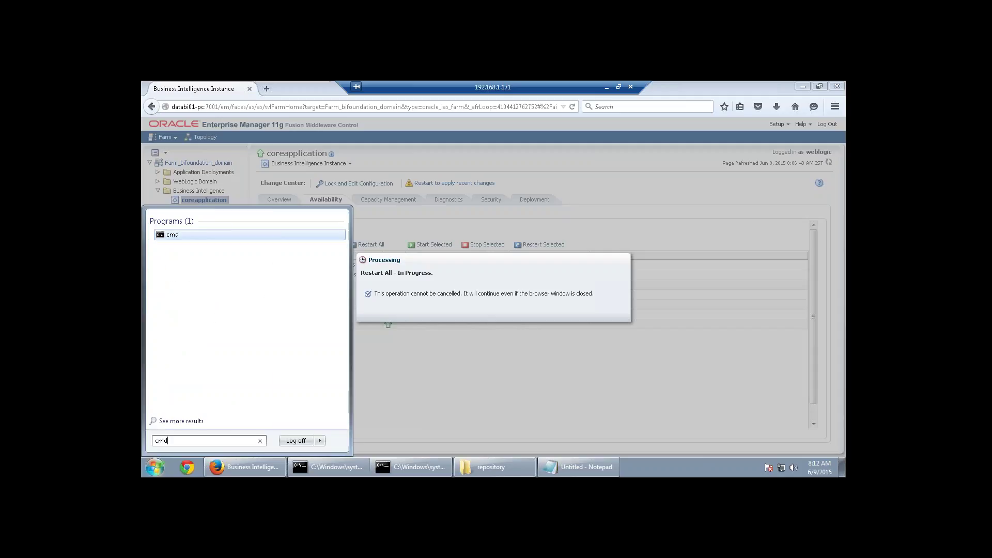
key(Return)
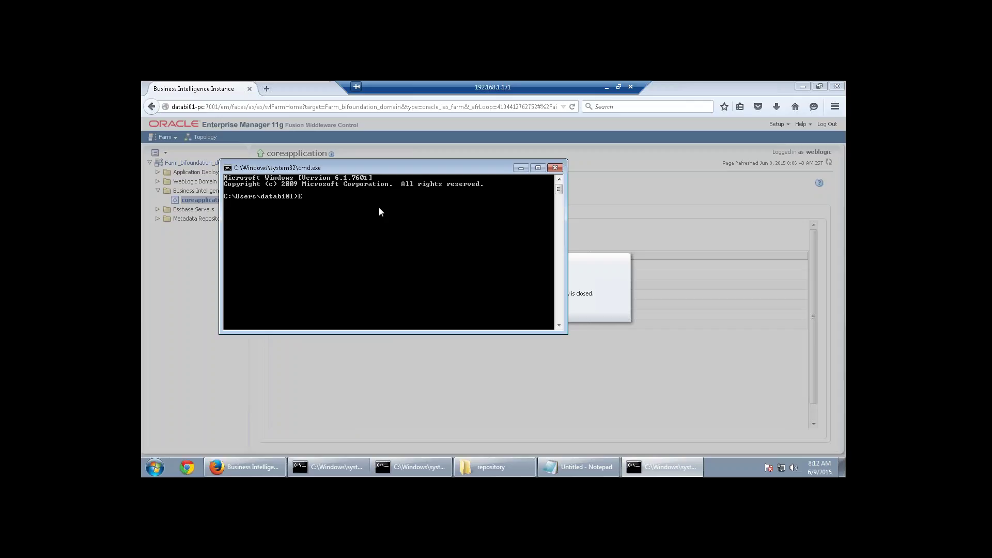
text(:)
key(Return)
text(cd Middleware)
key(Return)
text(cd instances)
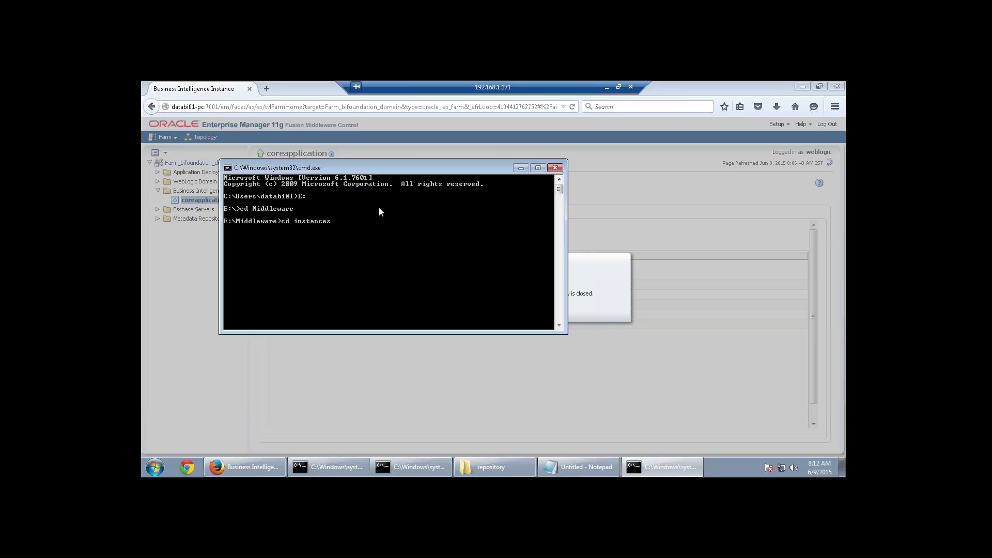
key(Return)
text(c)
key(Return)
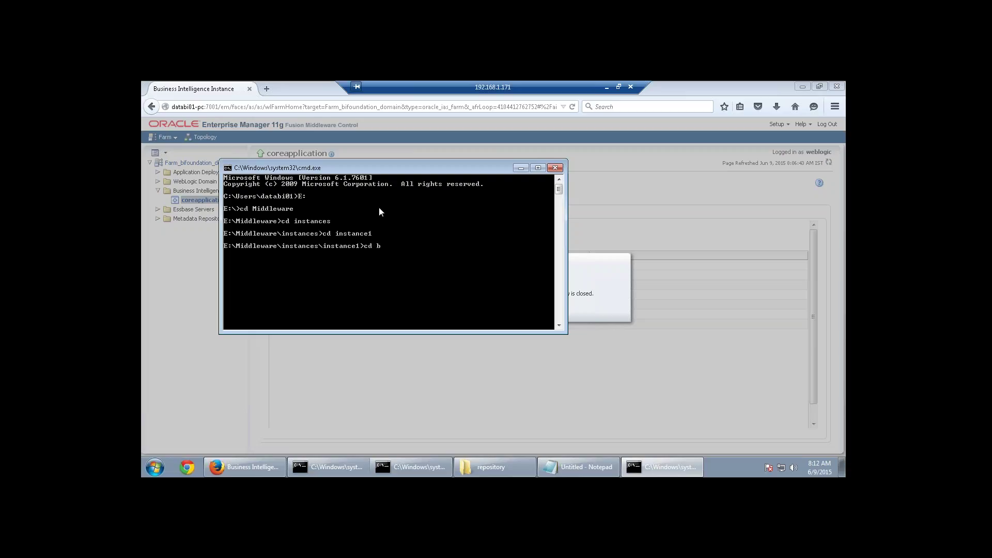
text(cd bin)
key(Return)
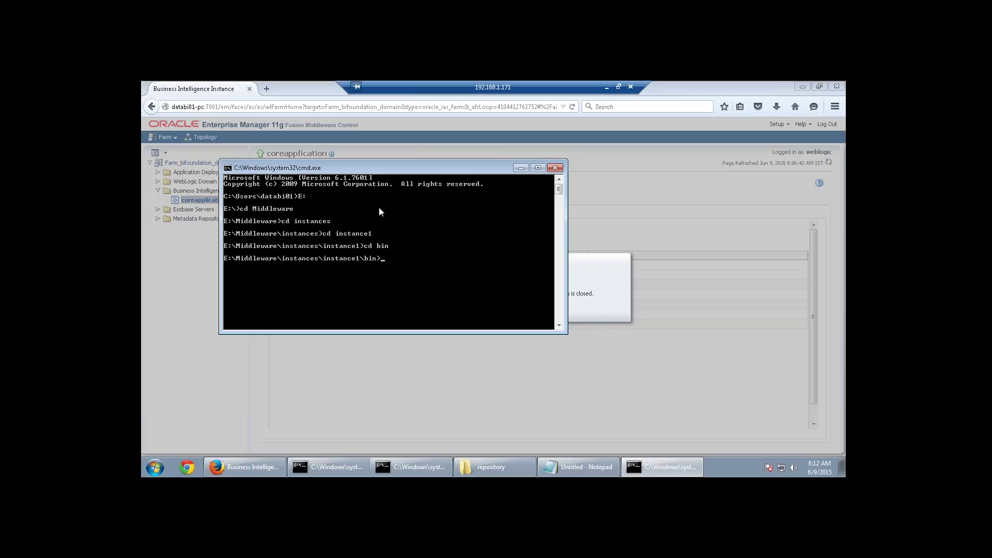
Run opmnctl status several times to track the BI components' states.
text(opmnctl status)
key(Return)
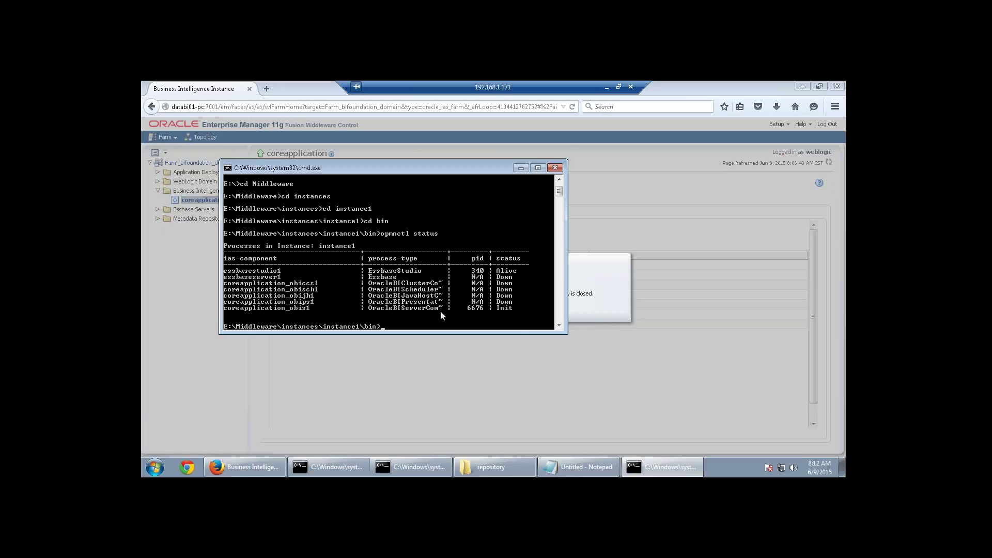
key(Up)
key(Return)
key(Up)
key(Return)
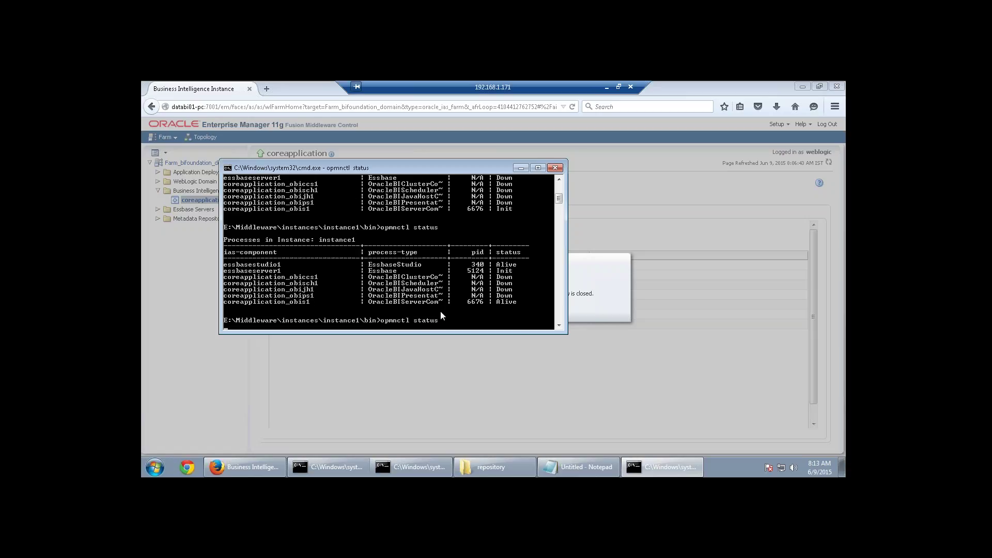
Dismiss the Restart All confirmation and re-run opmnctl status until every component is Alive.
click(630, 369)
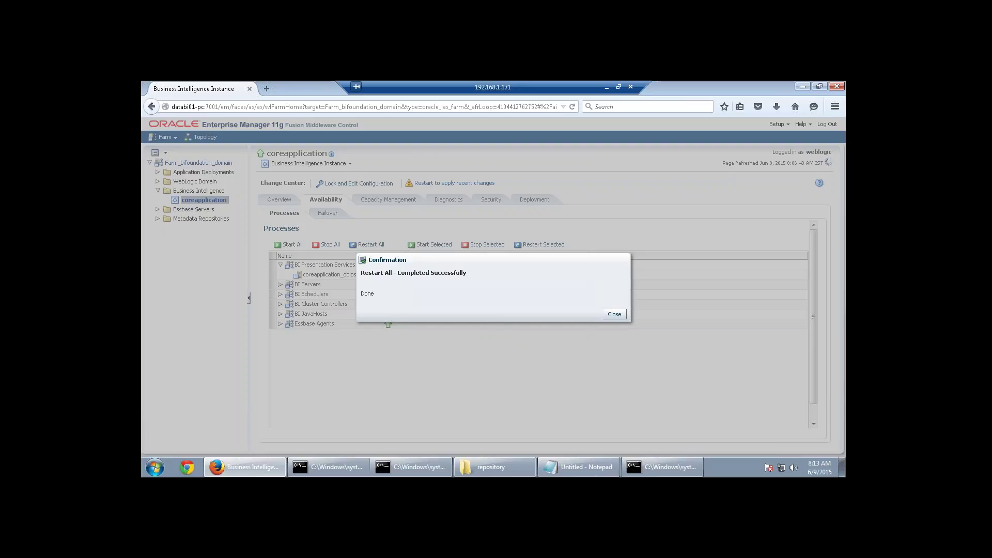
click(622, 316)
click(615, 314)
click(661, 467)
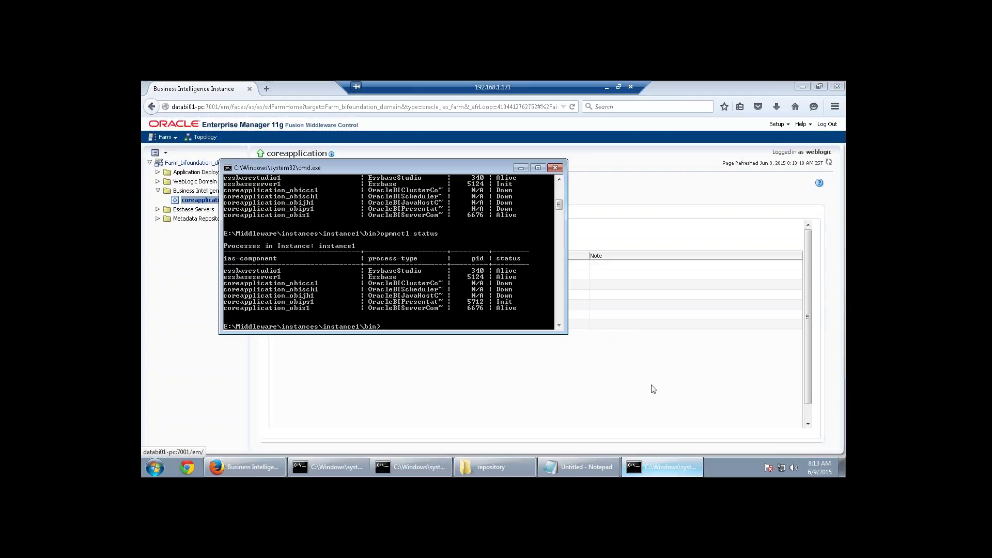
key(Up)
key(Return)
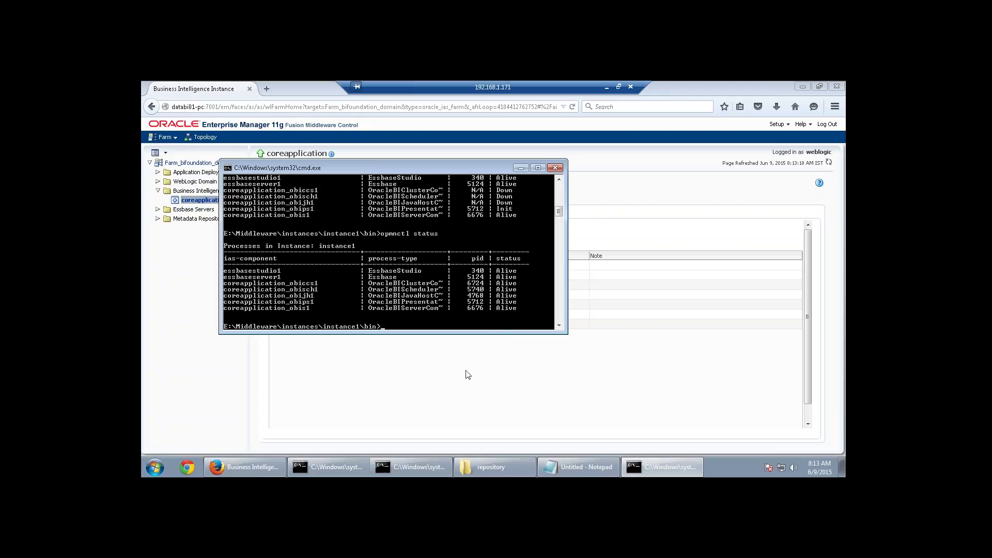
click(265, 92)
Load the Oracle Business Intelligence sign-in page in a new tab and log in as the saved administrator.
click(265, 92)
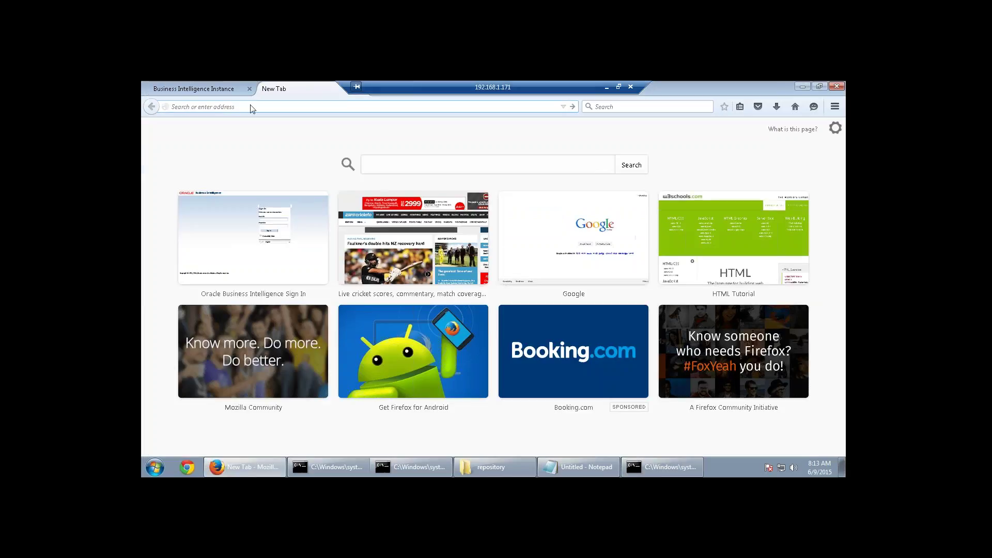
text(da)
key(Down)
key(Down)
key(Down)
key(Down)
key(Return)
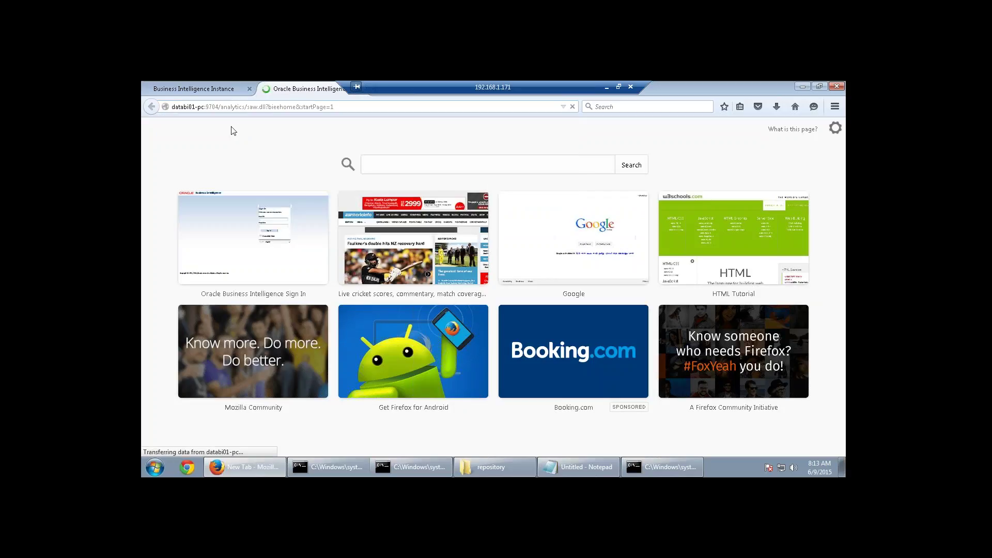
double_click(467, 221)
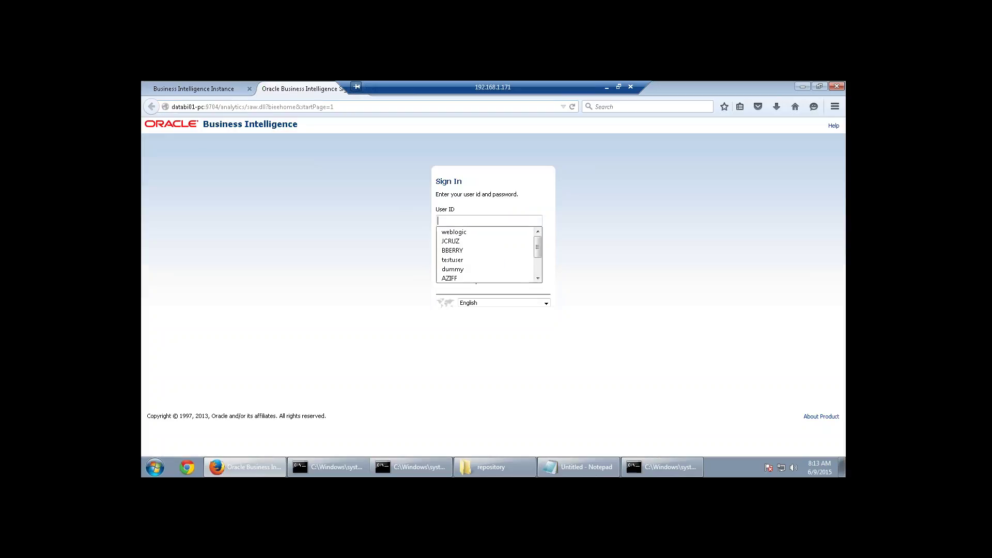
click(461, 227)
click(458, 243)
text(welcome)
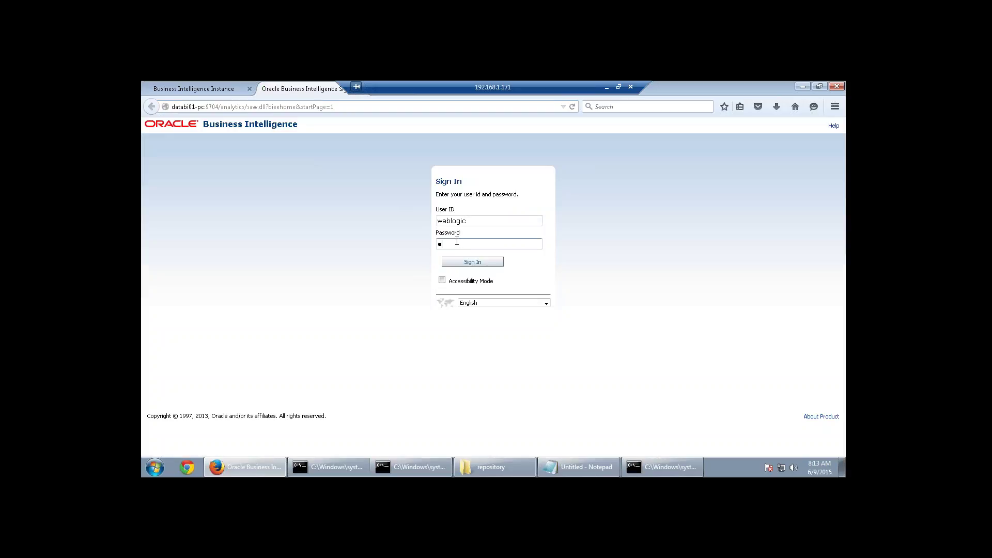
text(1)
key(Return)
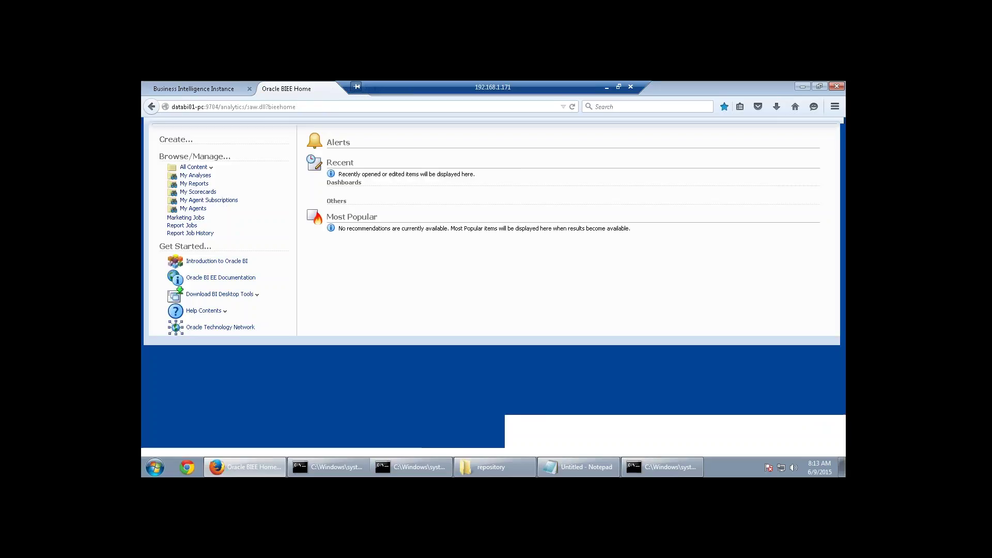
Start a new SupplierSales analysis and add the product Type column.
click(707, 140)
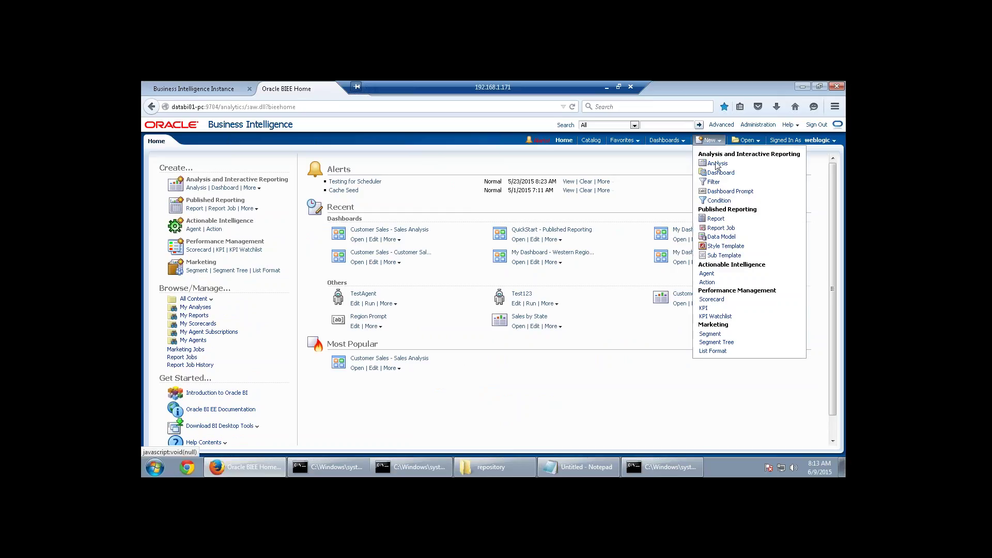
click(699, 170)
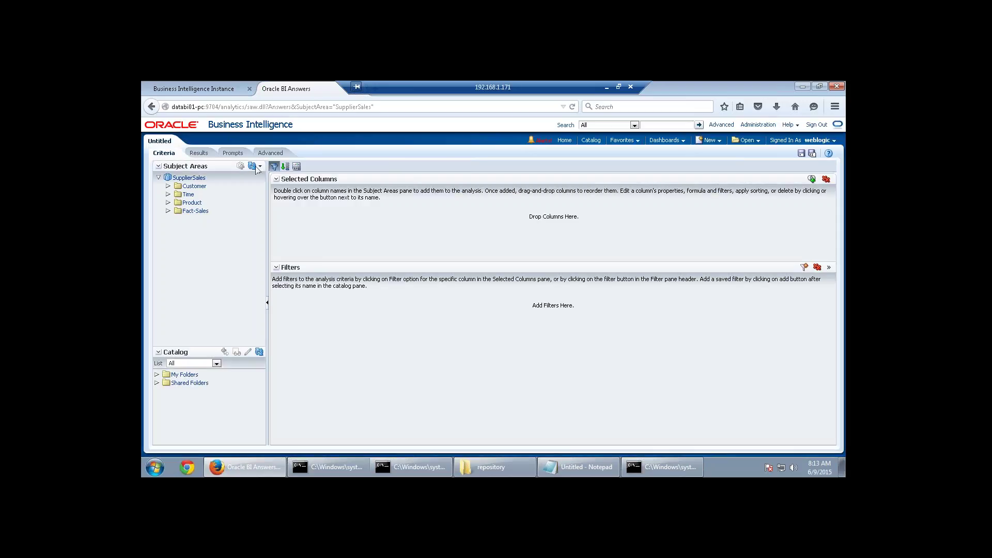
click(167, 211)
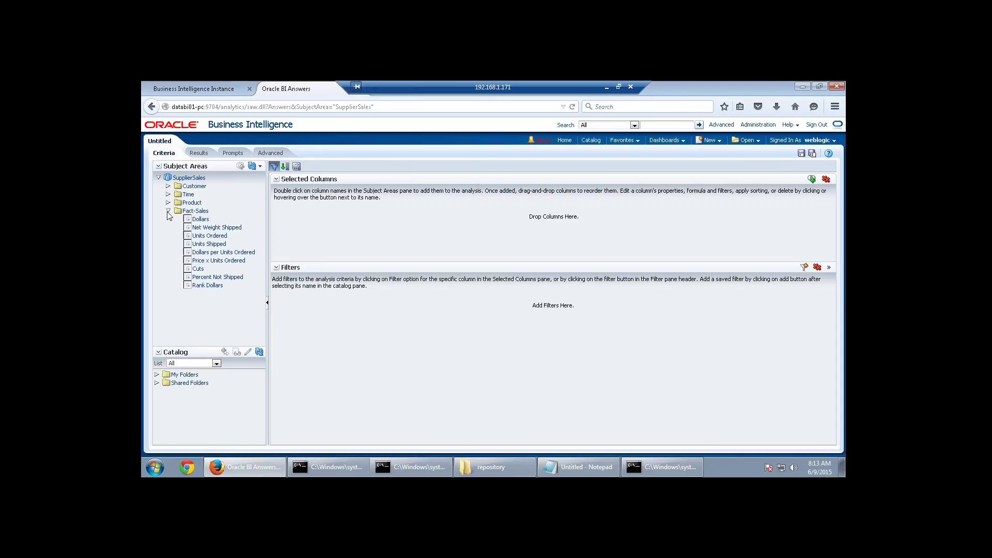
click(200, 269)
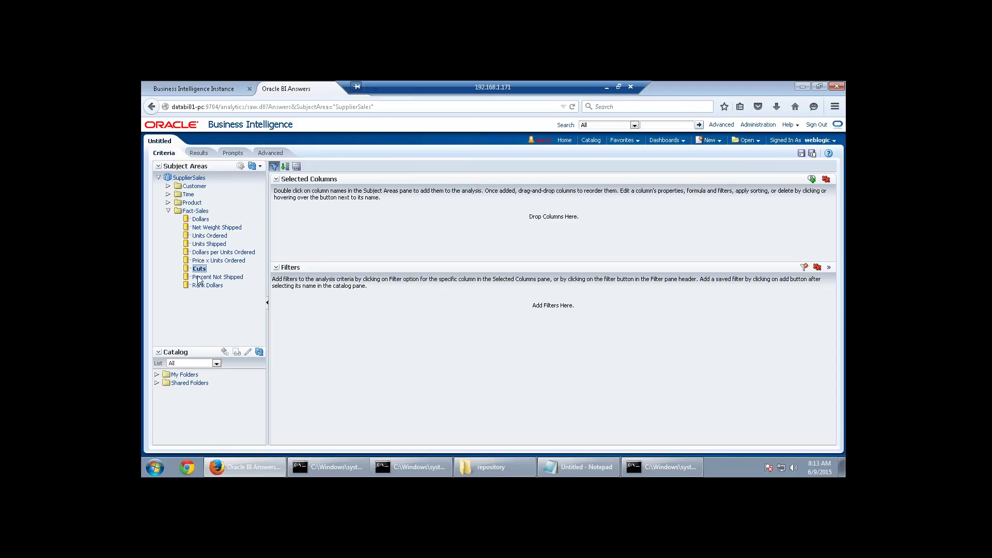
click(201, 285)
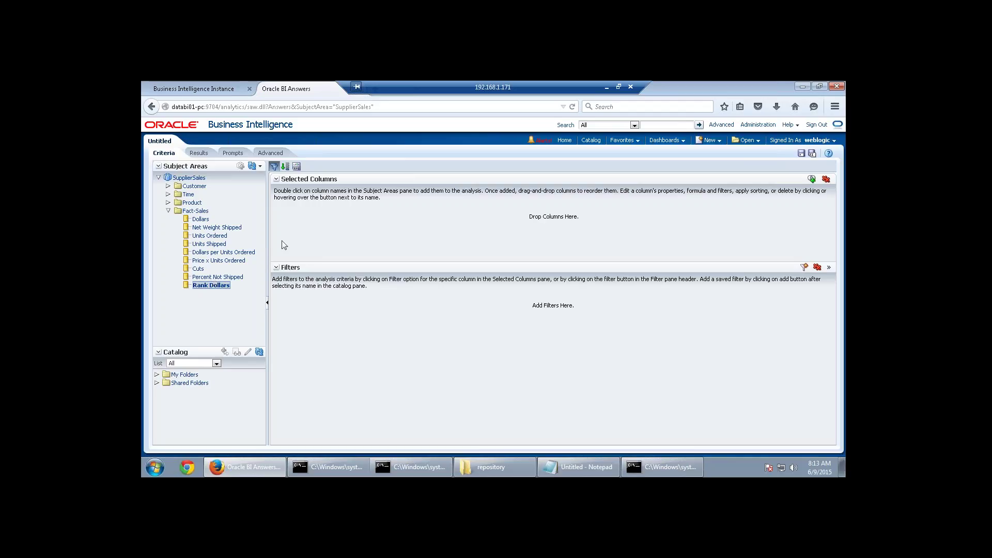
click(168, 202)
double_click(200, 310)
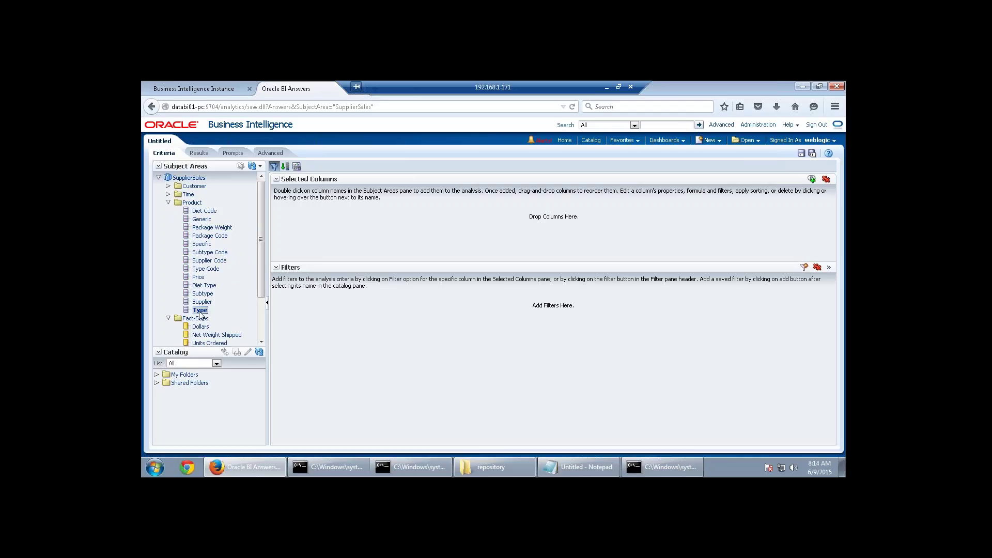
click(168, 203)
Add Dollars, Units Ordered, Units Shipped, Cuts, Percent Not Shipped and Price x Units Ordered, then show results.
double_click(201, 219)
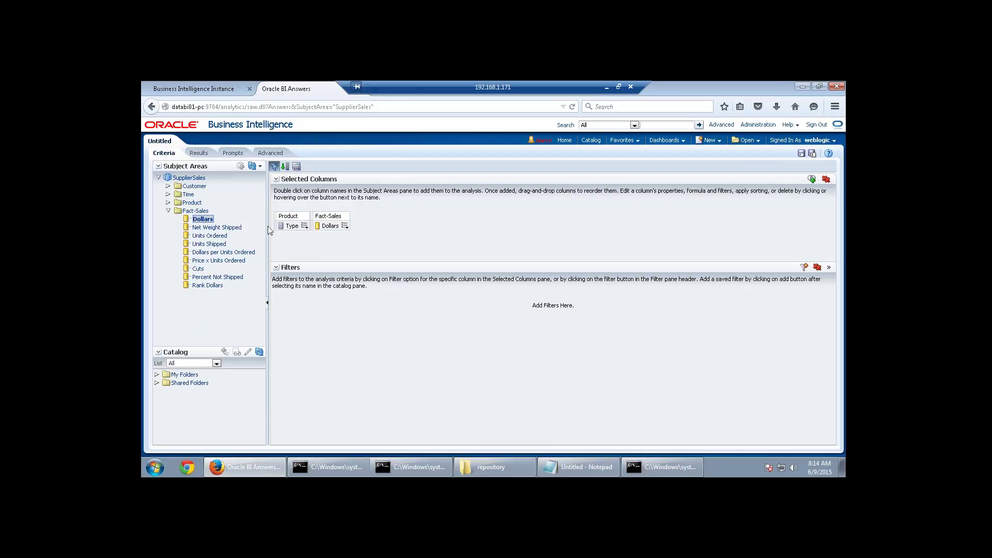
double_click(216, 236)
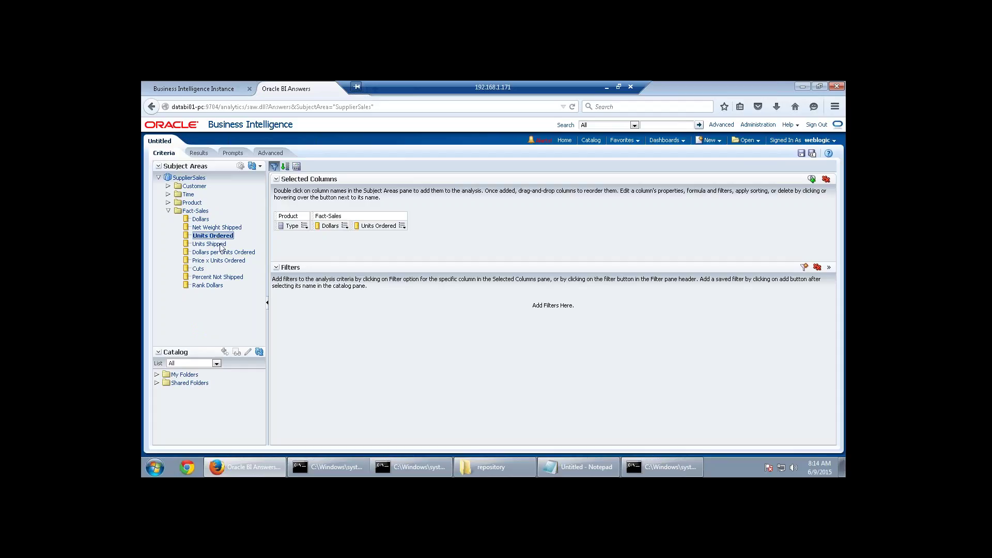
double_click(220, 244)
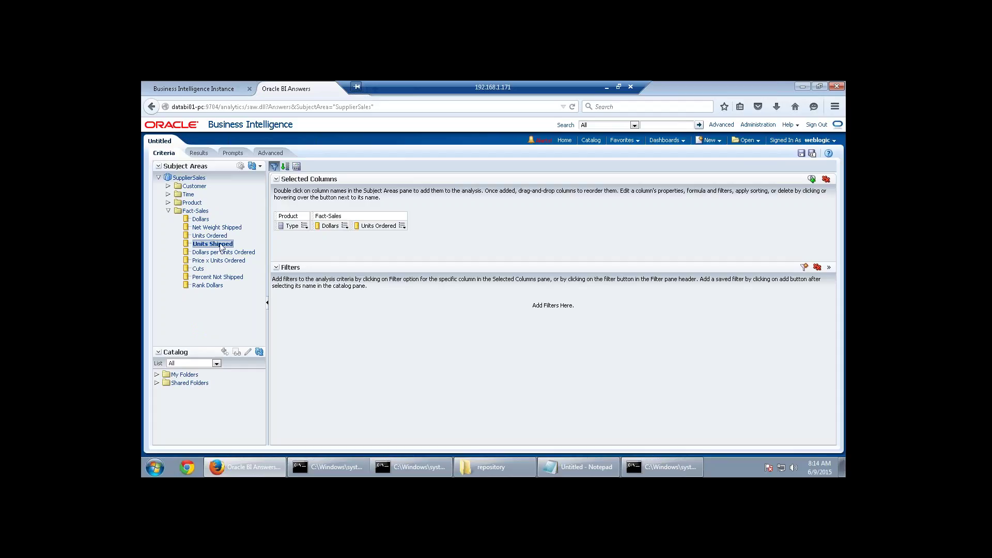
double_click(199, 269)
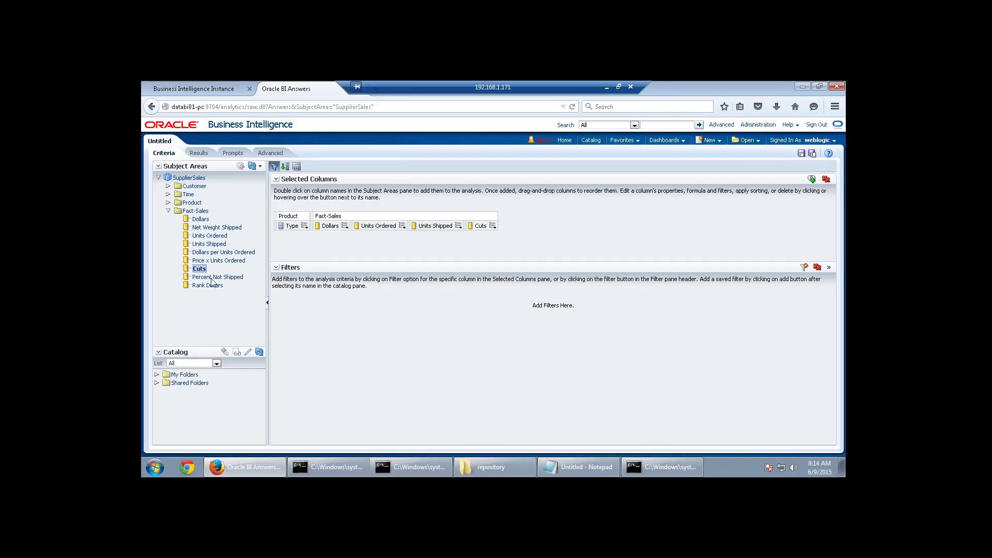
double_click(212, 278)
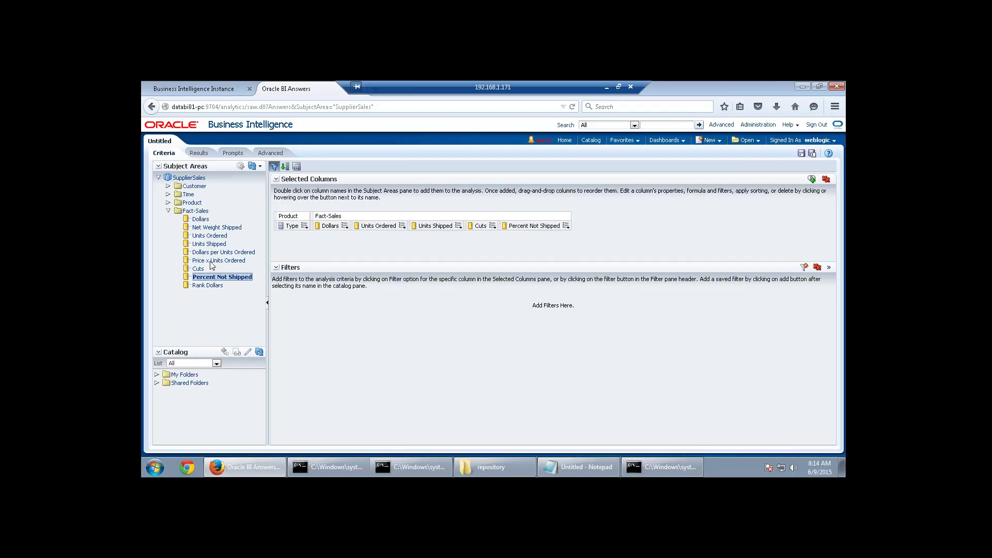
double_click(212, 261)
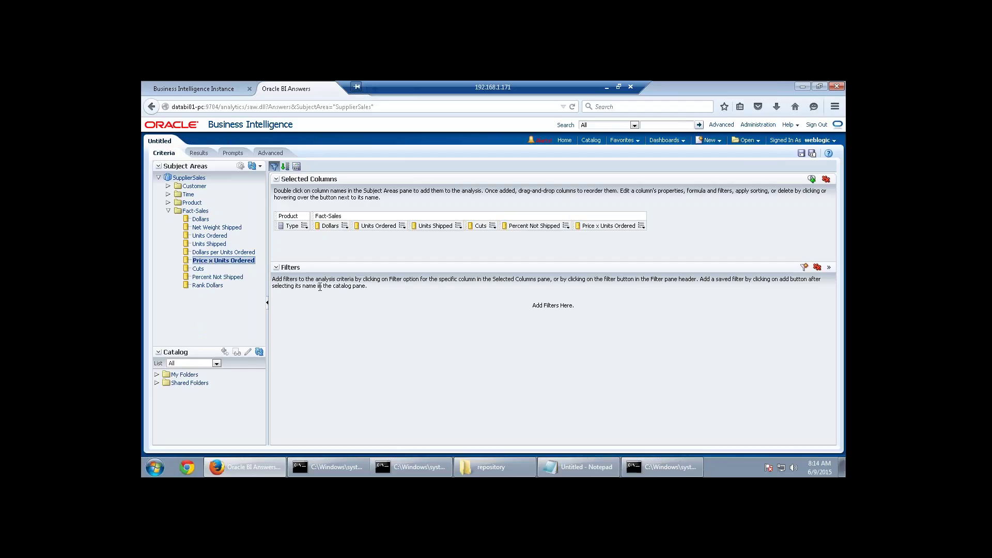
click(199, 153)
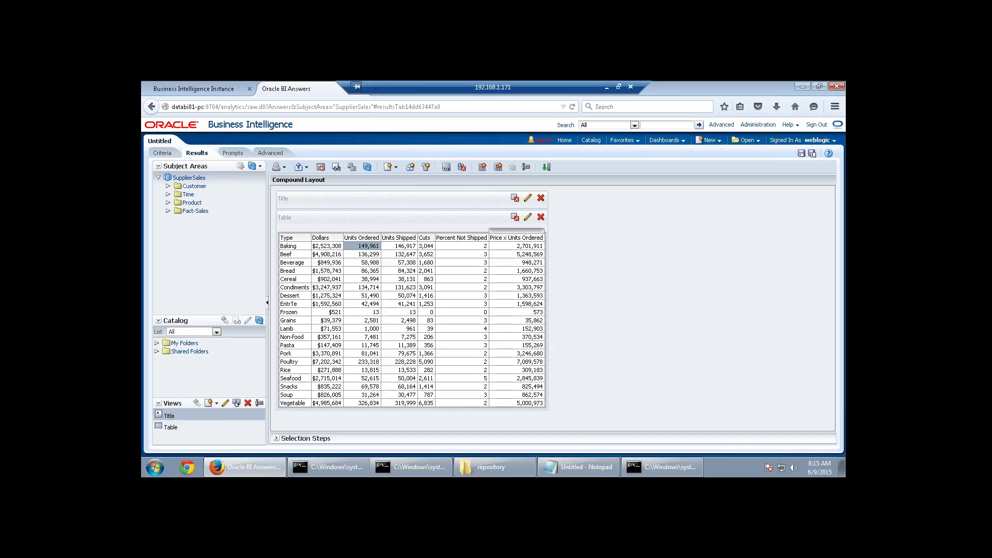
Add the Rank Dollars measure from Fact-Sales to the results table.
click(169, 211)
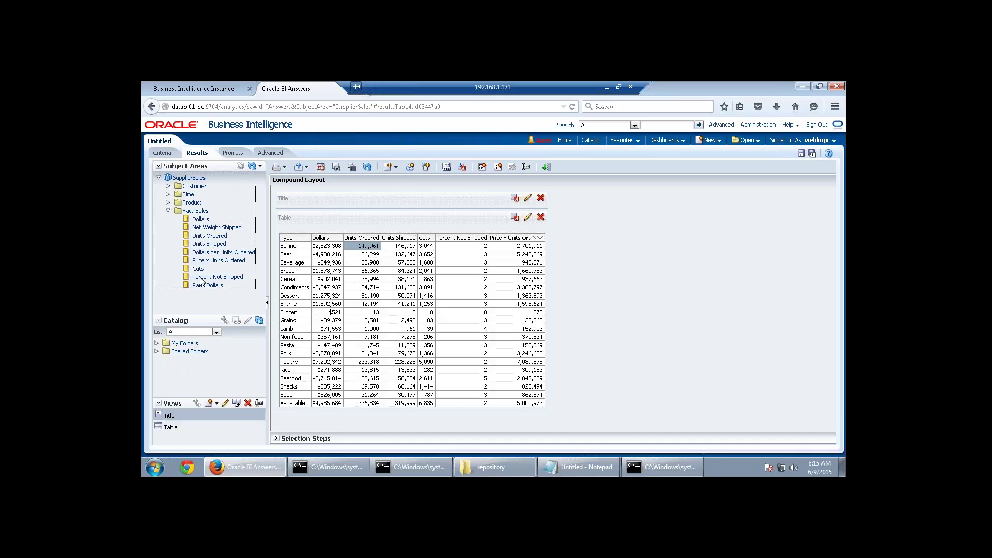
double_click(207, 285)
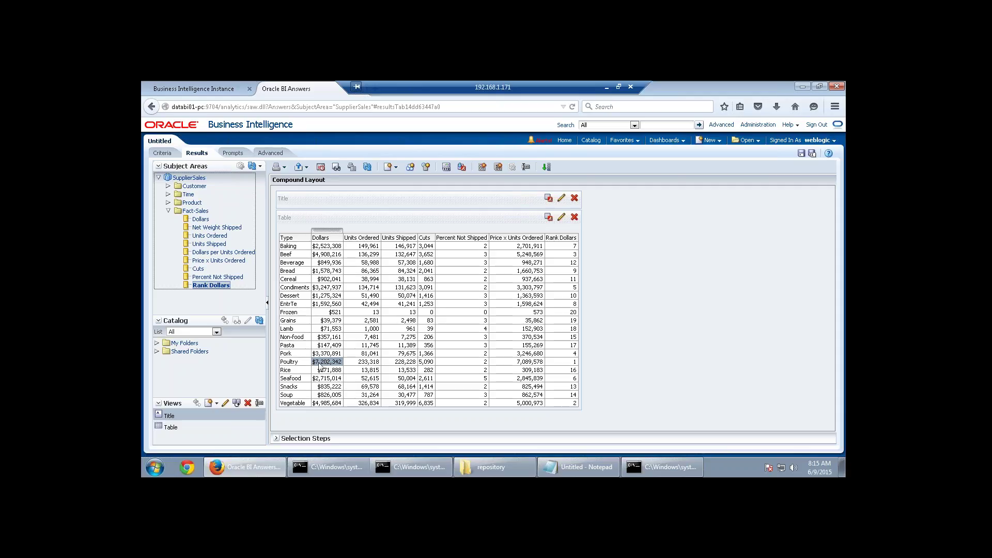
click(339, 403)
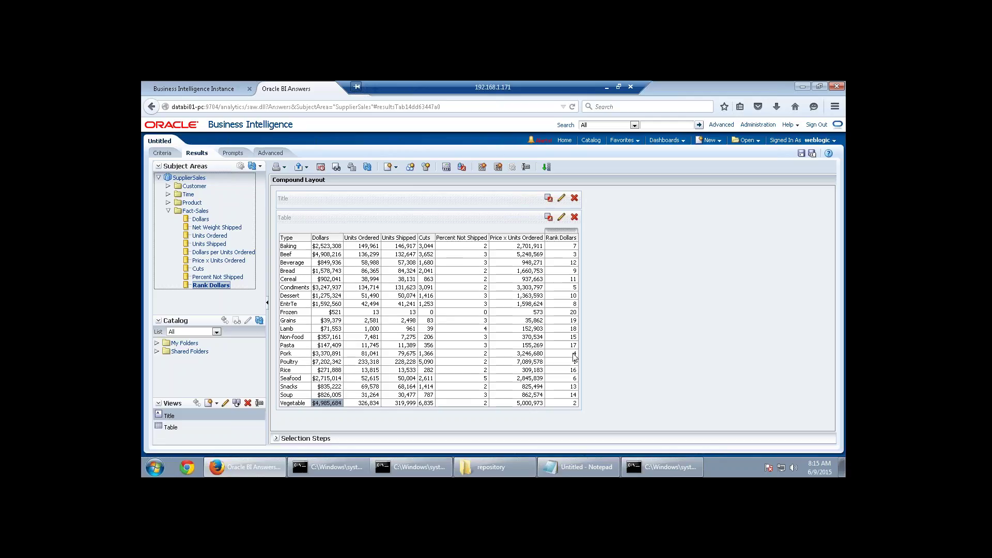
Sort the Rank Dollars column ascending and view the results ranked from Poultry.
click(164, 153)
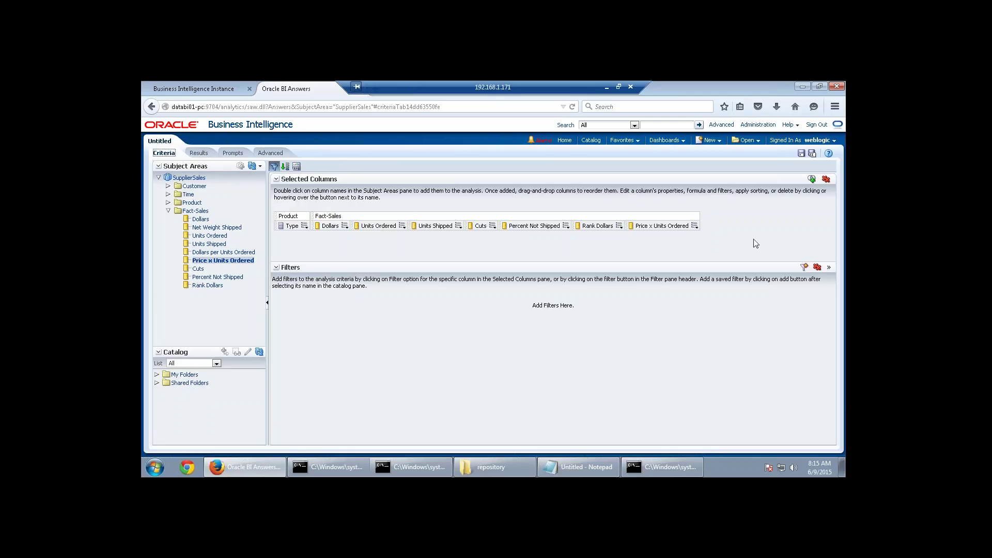
click(619, 227)
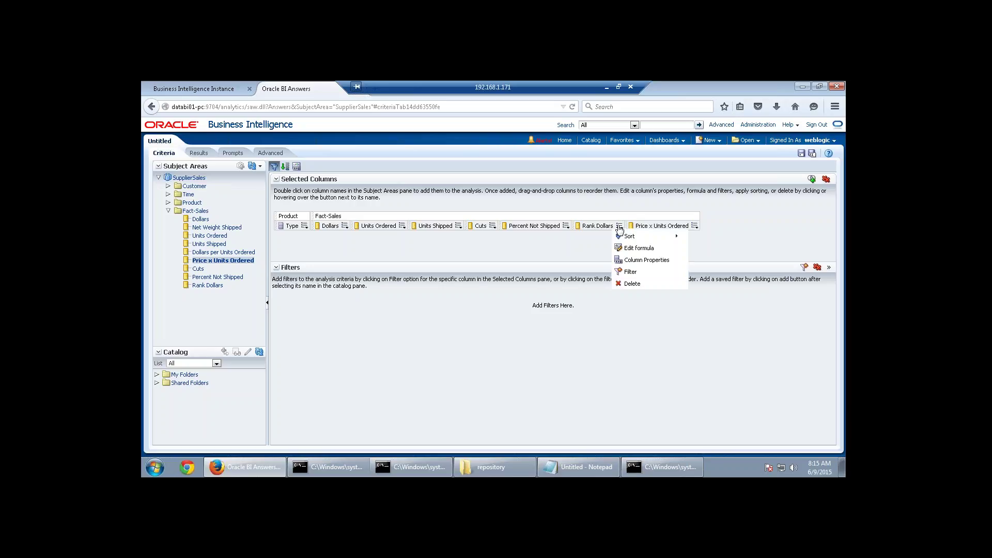
mouse_move(634, 237)
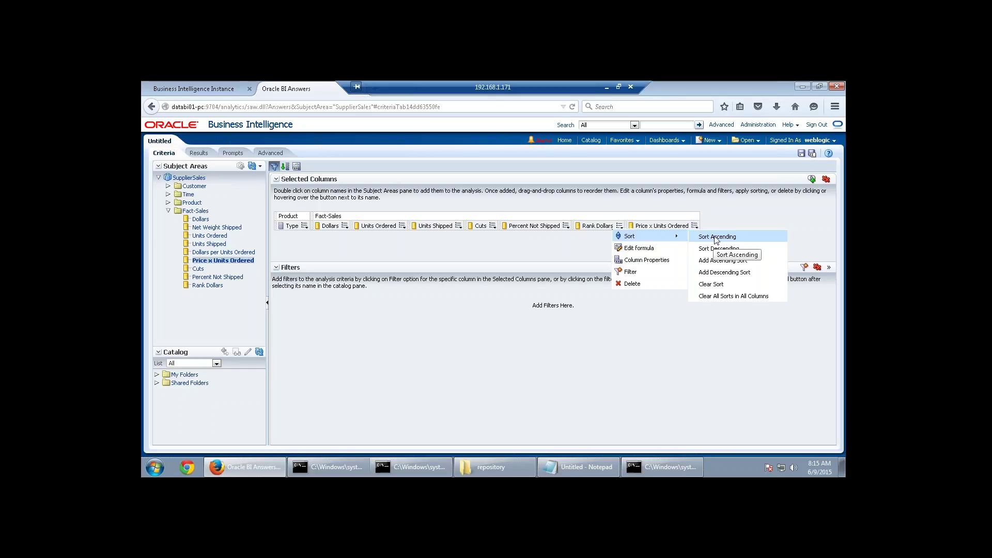
click(723, 239)
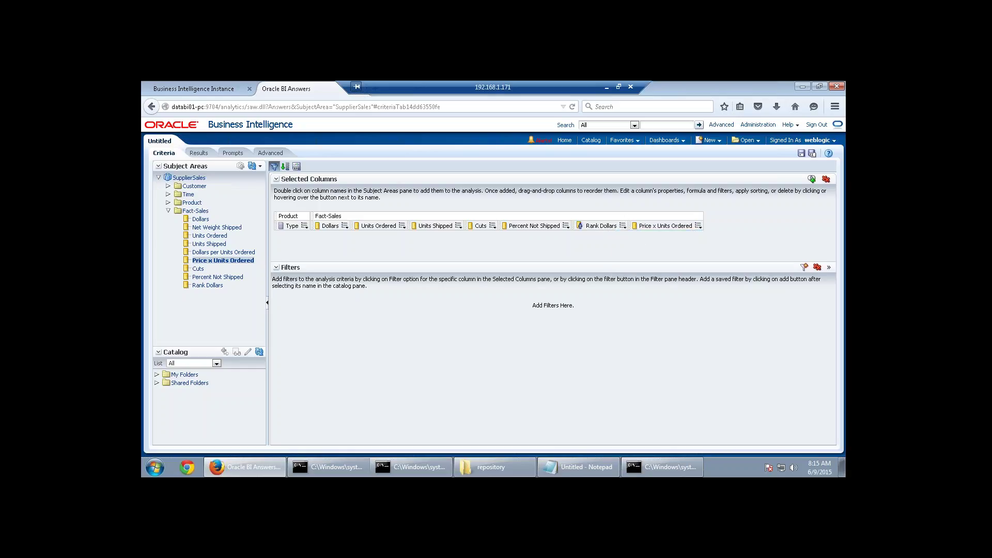
click(207, 154)
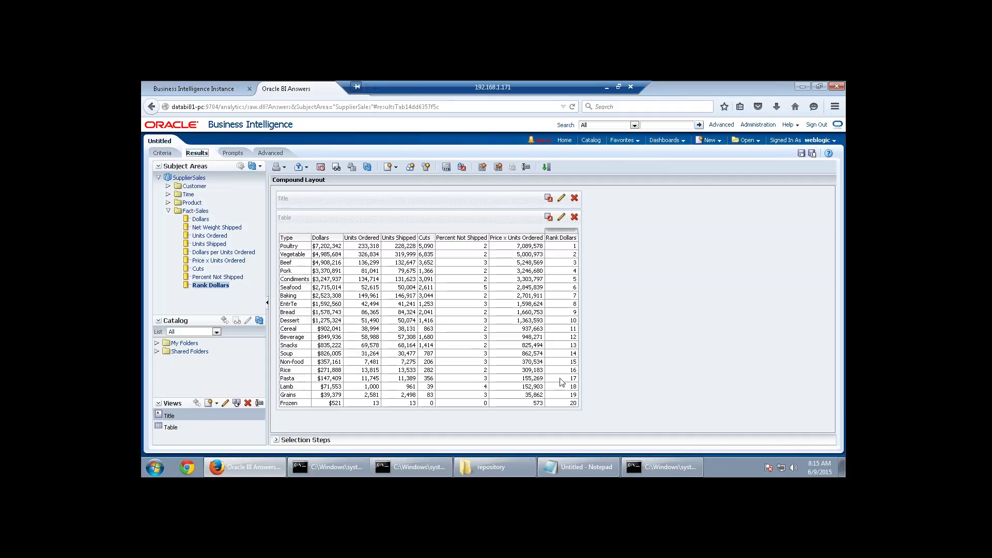
click(295, 247)
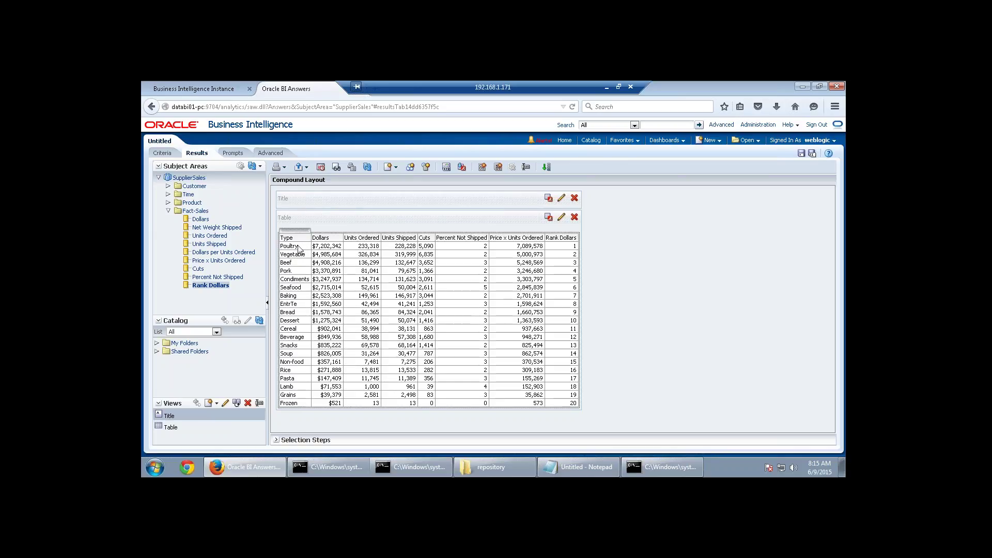
click(301, 263)
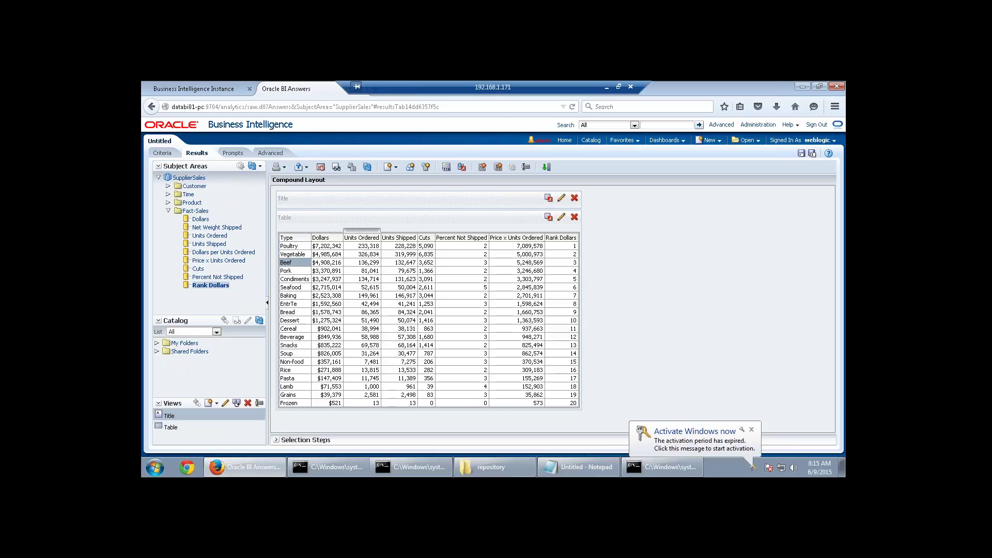
click(370, 246)
click(401, 247)
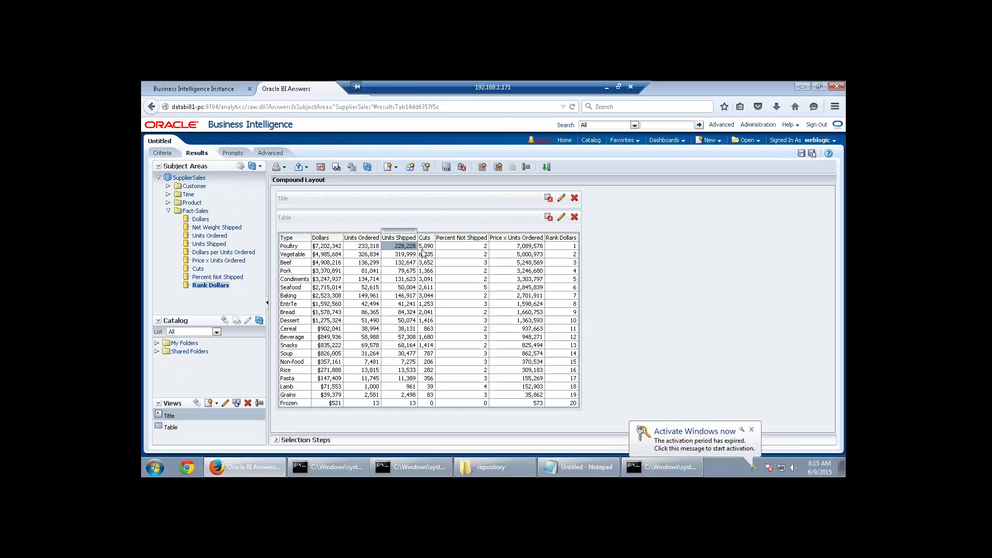
click(426, 247)
click(467, 246)
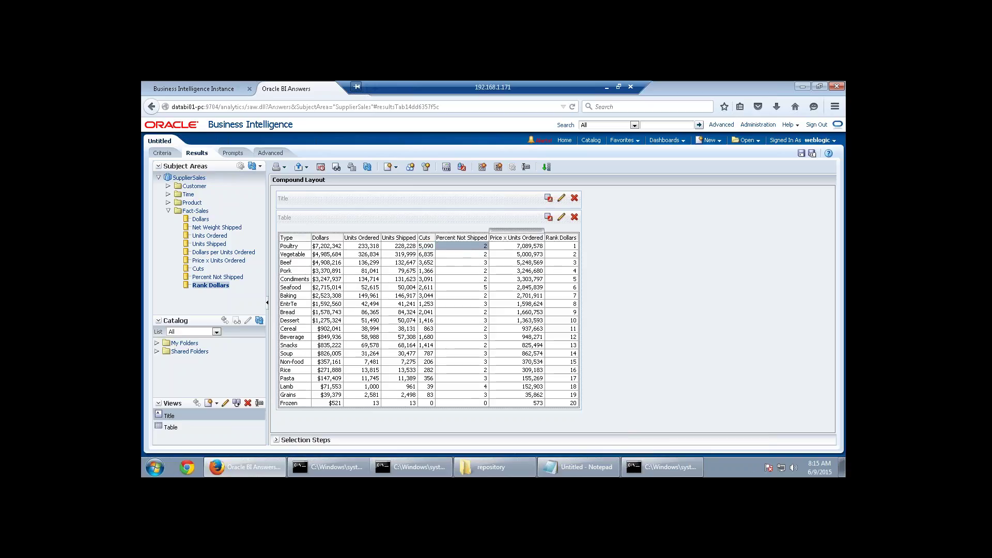
click(540, 247)
click(561, 247)
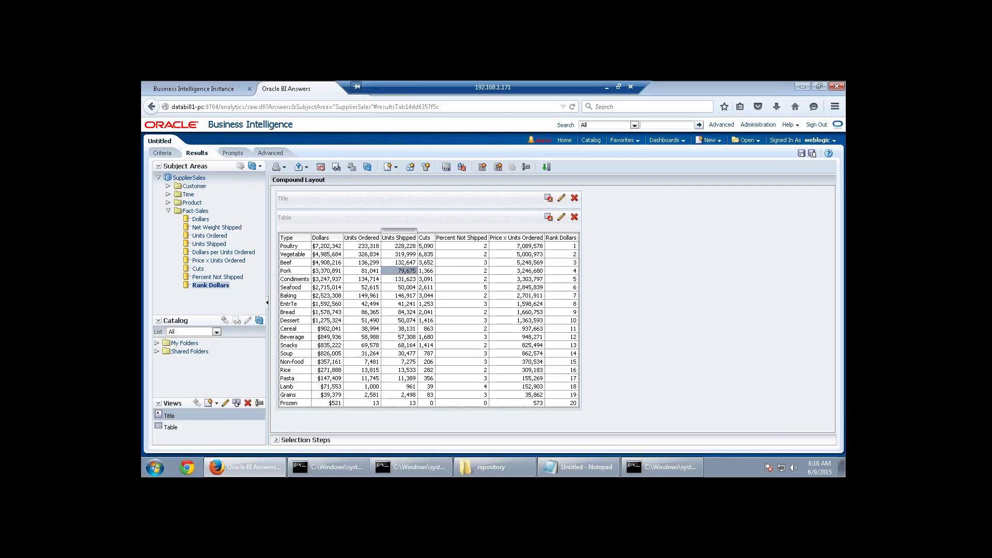
Add a 'Hierarchies?' line below the percent not shipped note in Notepad, then return to the results.
key(alt+Tab)
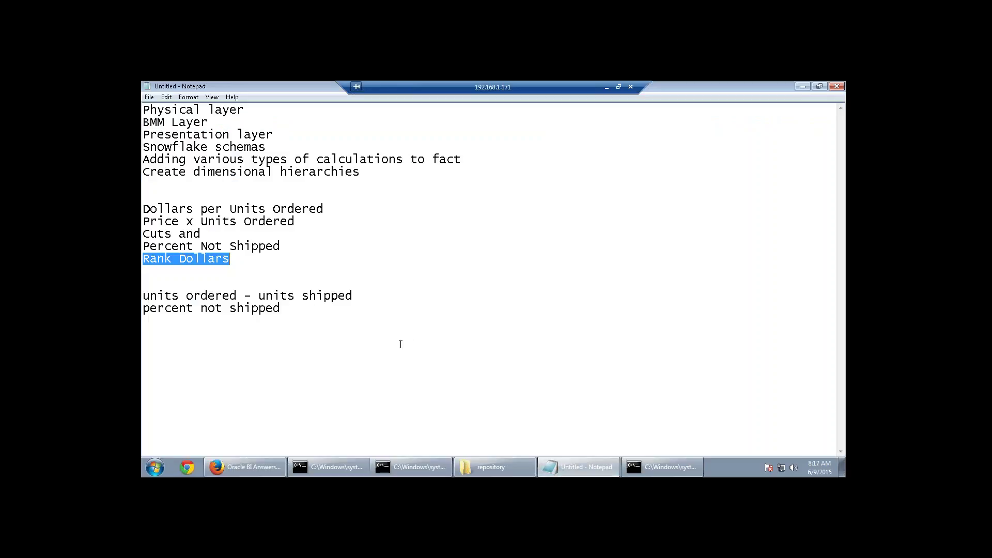
click(401, 342)
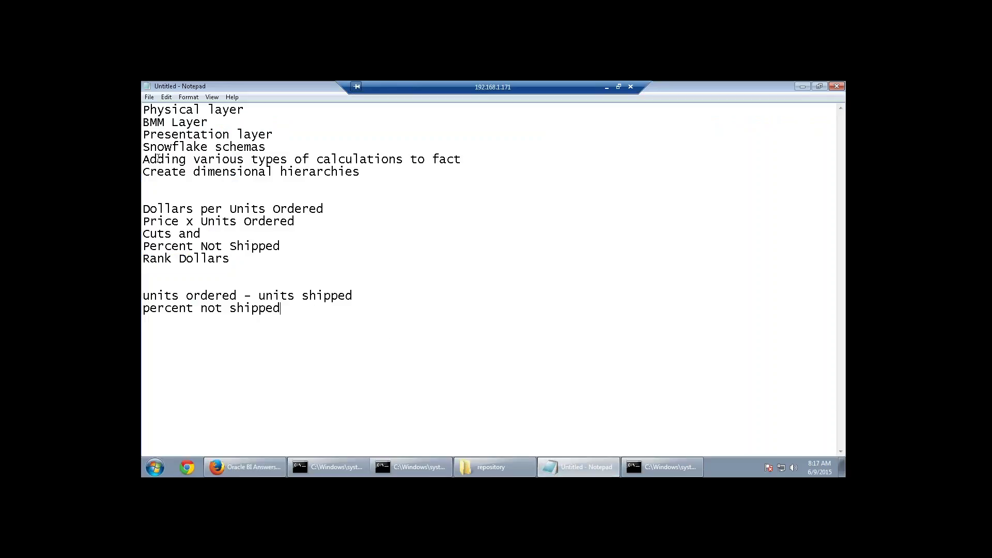
drag(157, 159, 194, 159)
click(218, 187)
drag(370, 172, 142, 174)
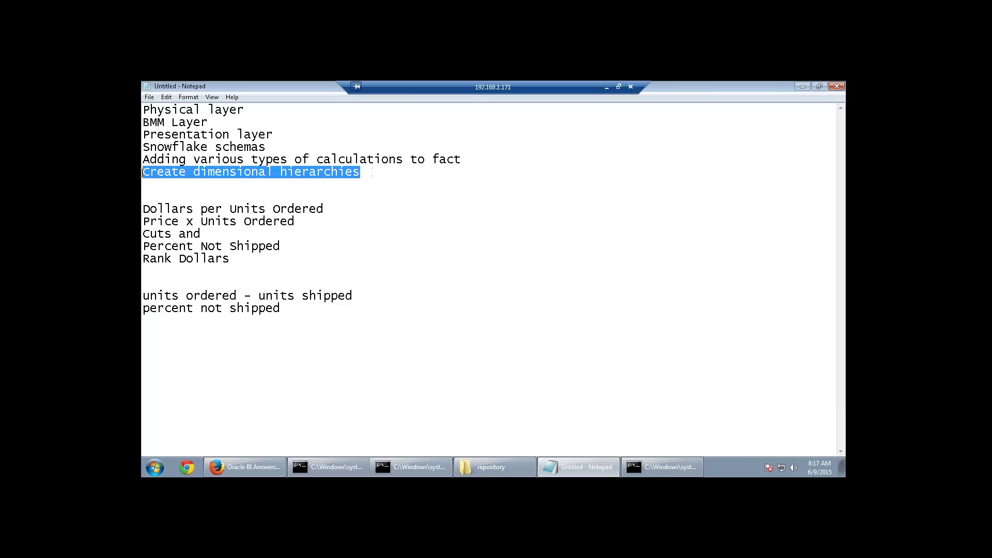
click(174, 332)
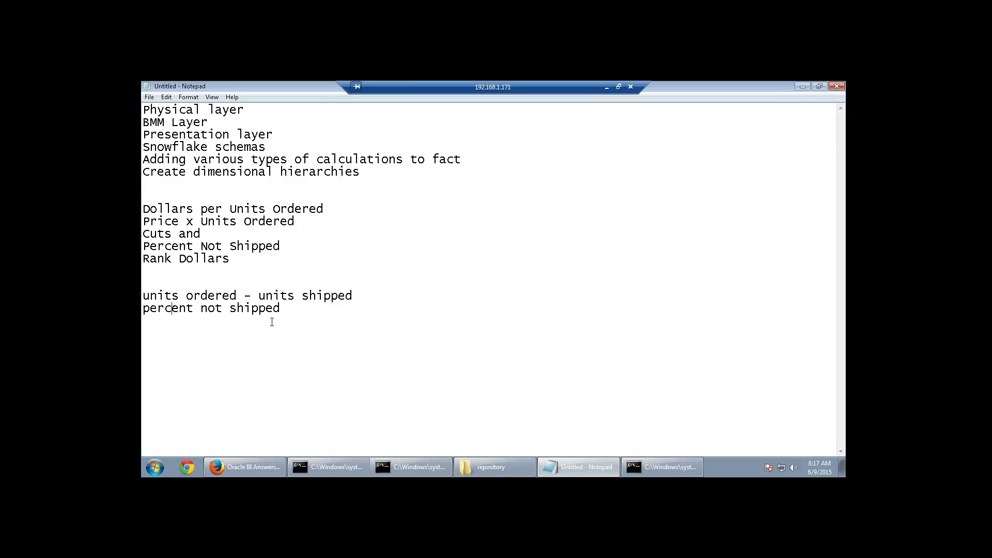
click(308, 309)
key(Return)
text(Hierarchies?)
key(Return)
click(264, 464)
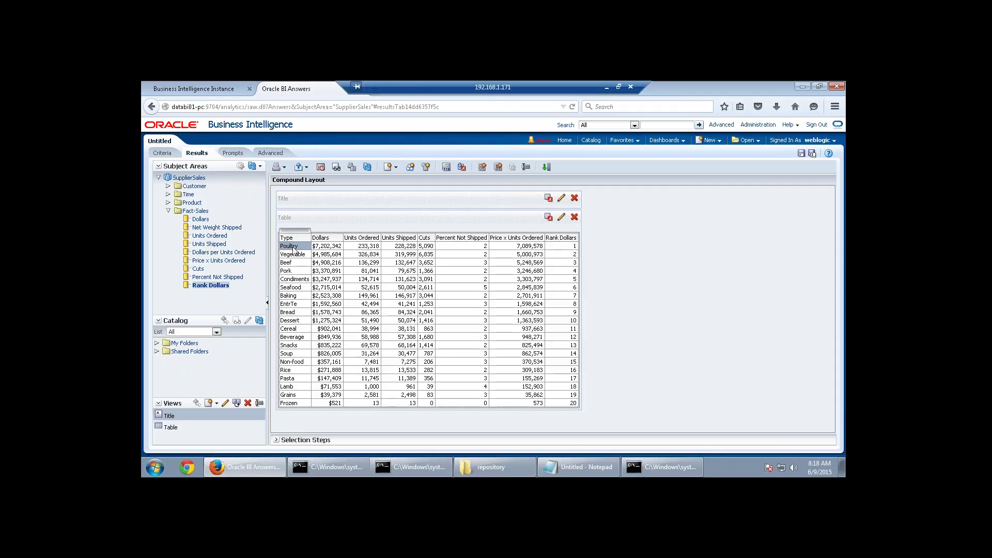
In the notes, list 'Level based hierarchy' and 'Parent - child hierarchy' on separate, spaced lines.
click(579, 467)
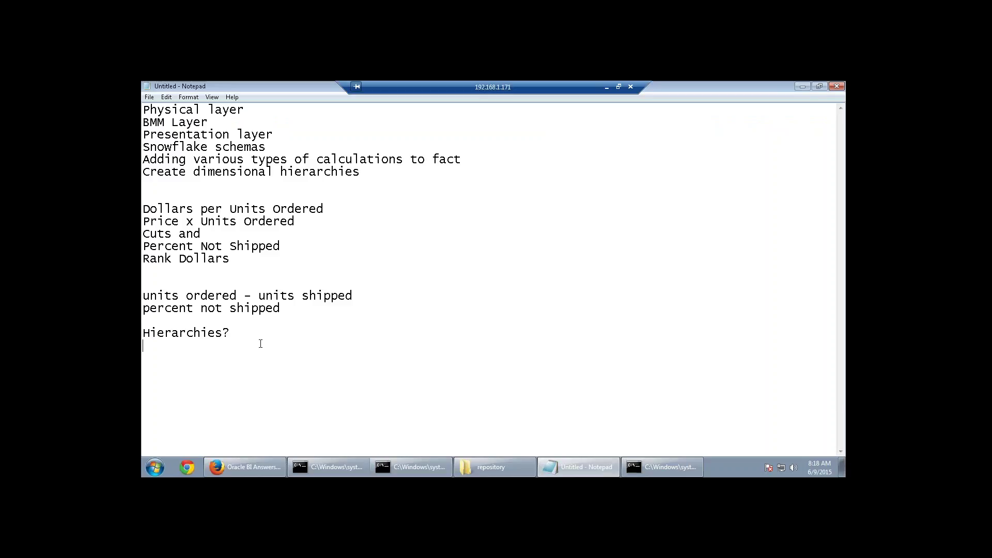
key(Return)
key(Return)
text(Level b)
text(ased)
text( hierarch)
text(y )
text(Parent - )
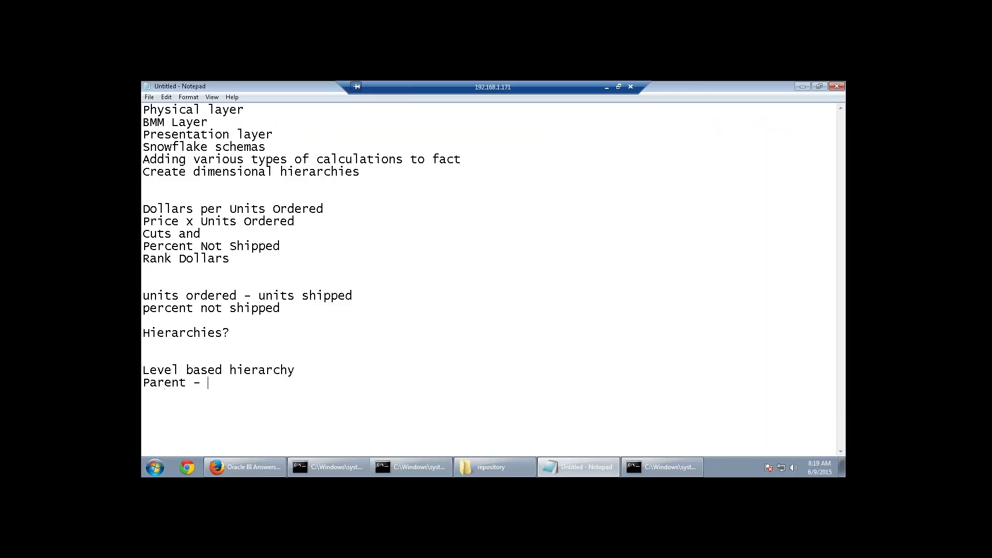
text(child hierarchy)
key(Return)
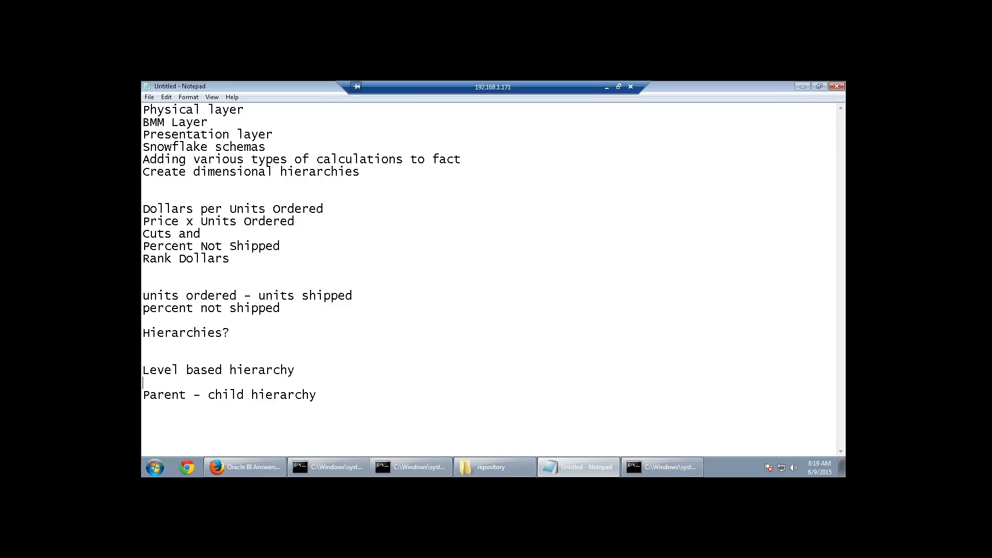
key(Return)
key(Return)
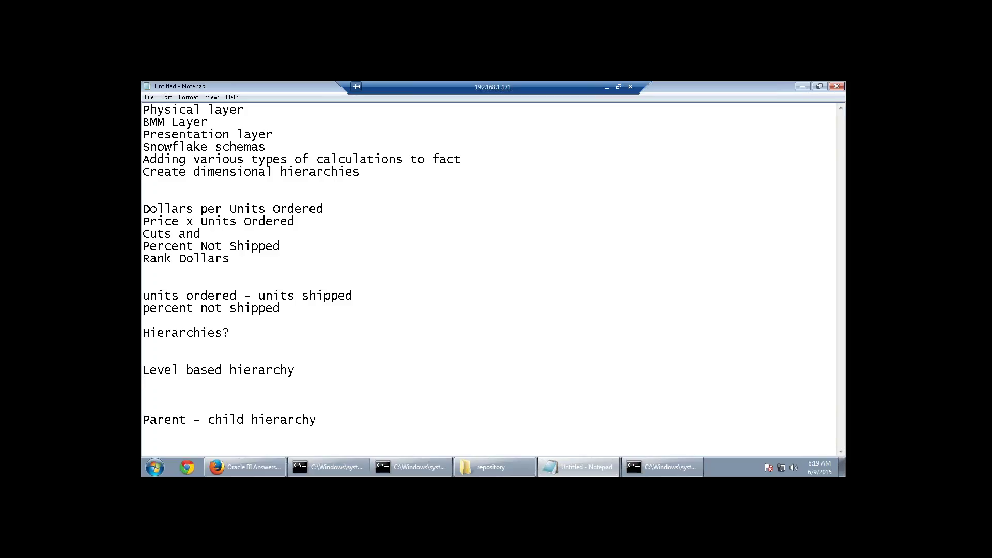
Add a 'Time' heading underlined with '------' below Hierarchies.
click(176, 351)
key(Return)
text(Time)
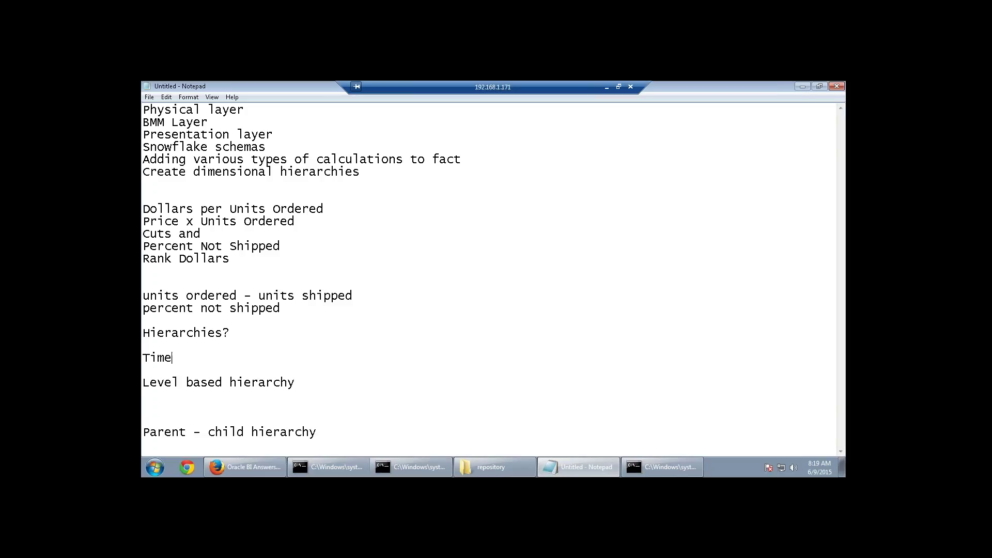
key(Return)
text(------)
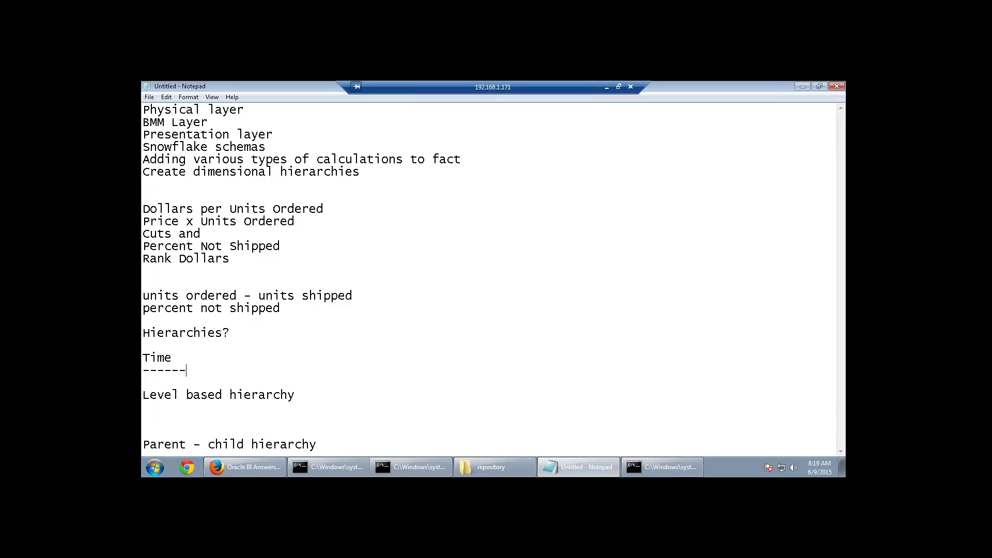
key(Return)
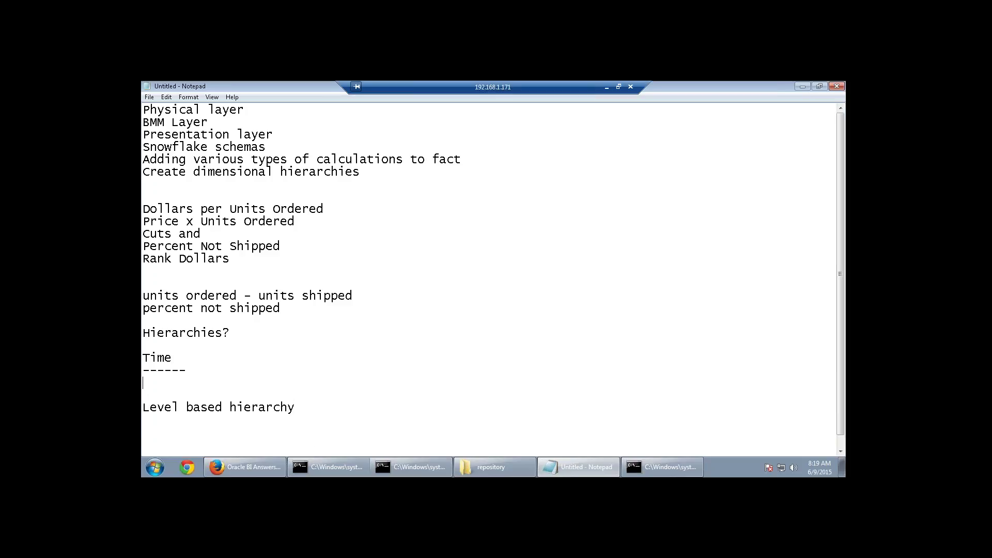
scroll(207, 354, down, 1)
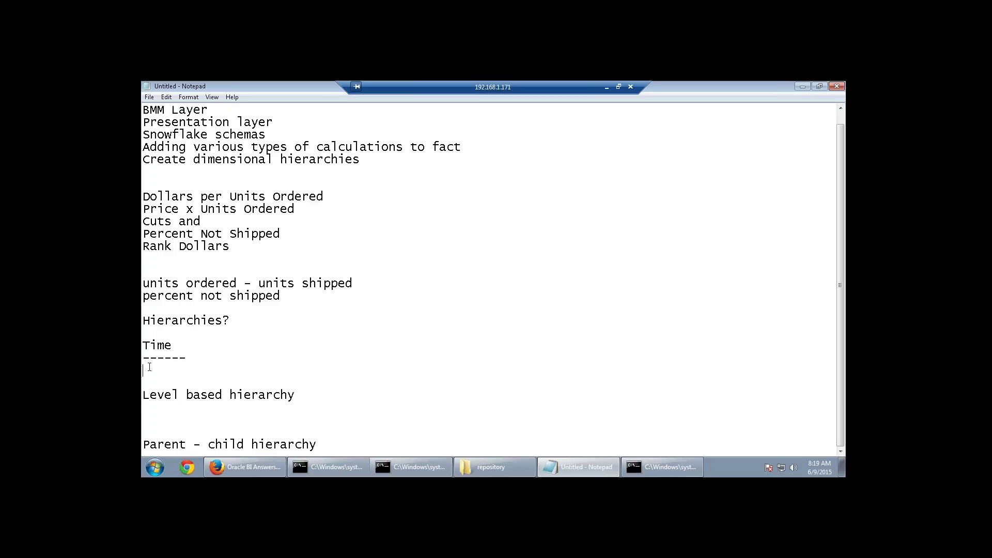
key(Return)
key(Return)
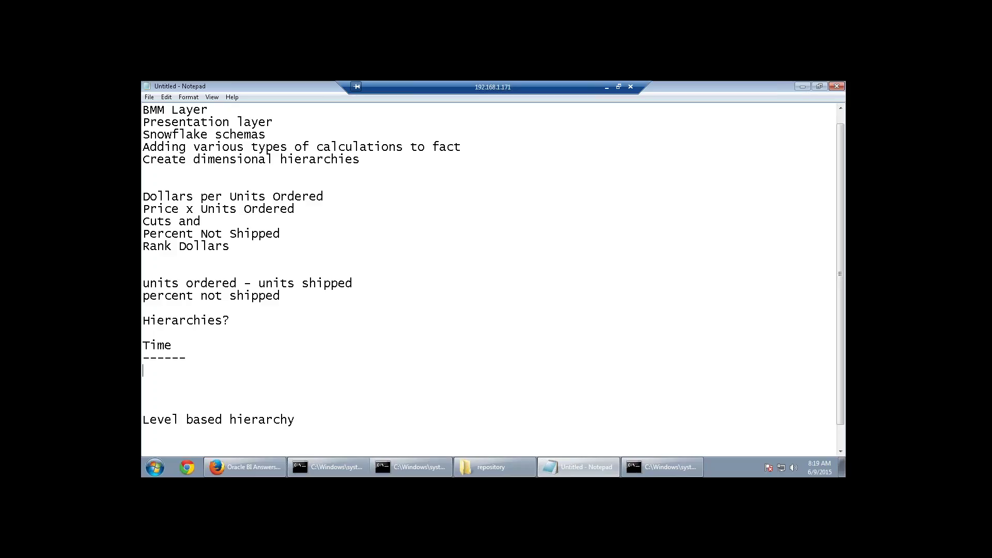
List the Time levels Year, Qurter, Month, Week and Day under the heading.
text(Year)
key(Return)
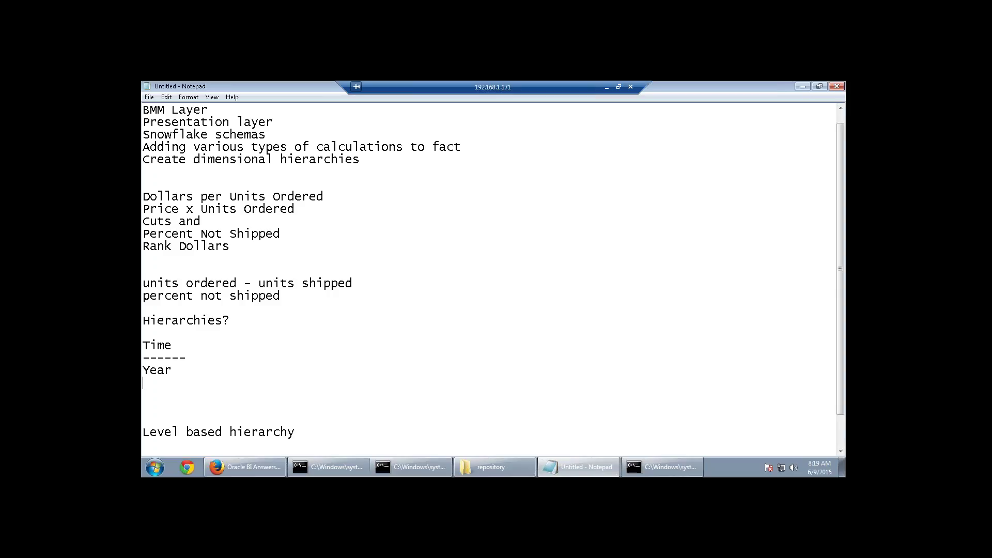
text(Month)
click(143, 382)
key(Return)
text(Qurter Month )
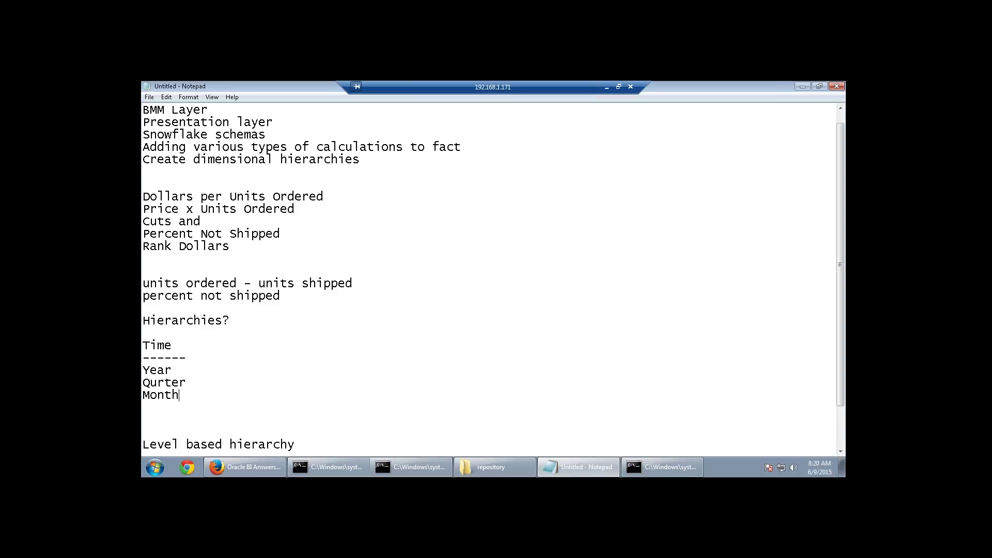
text(Week)
key(Return)
text(Day)
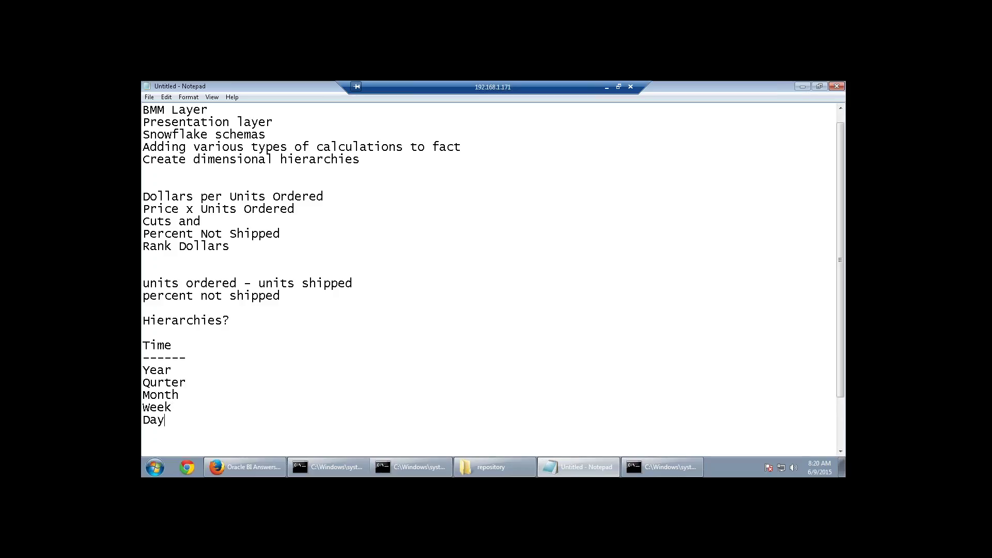
scroll(203, 401, down, 2)
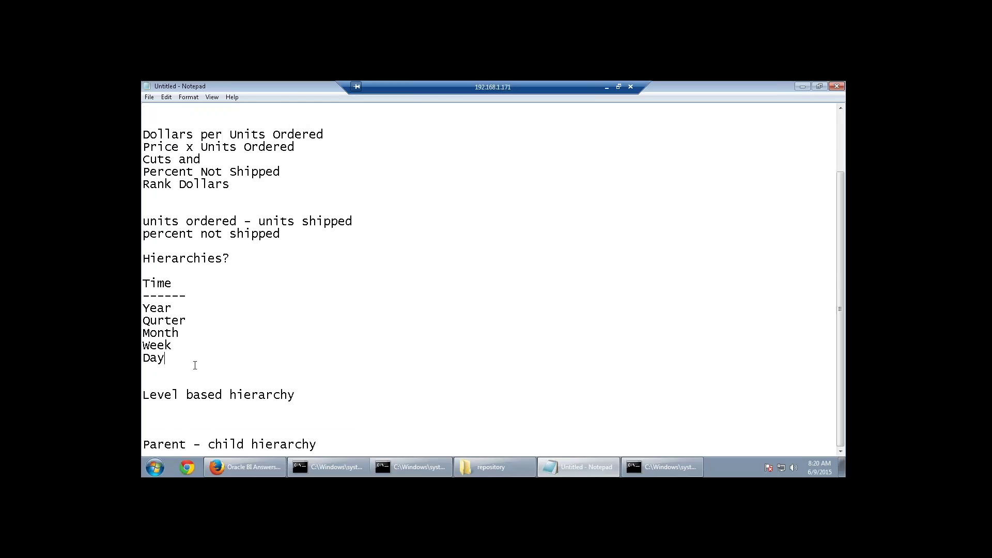
Annotate the levels with '---year', '--Quarter' and '--Month'.
drag(166, 358, 143, 309)
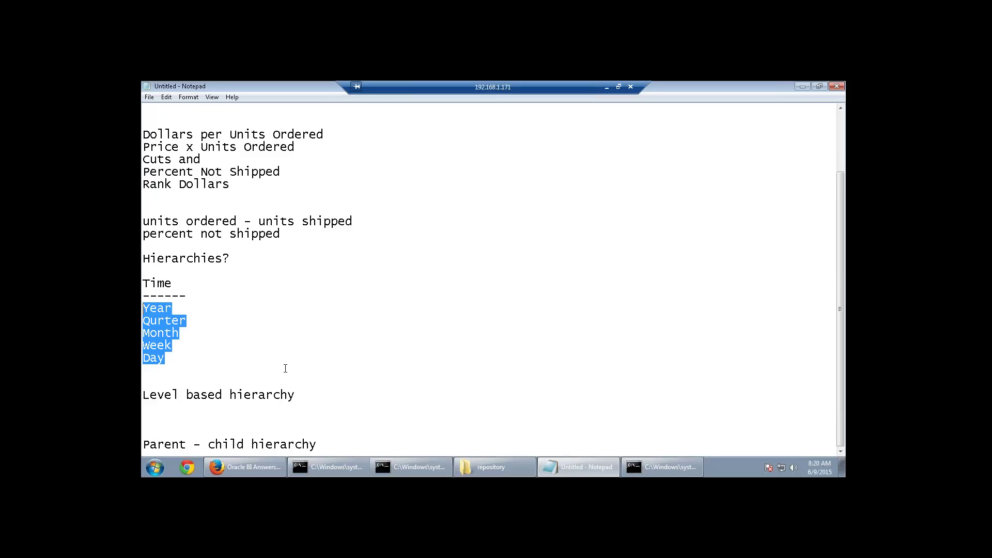
click(221, 358)
drag(183, 312, 142, 308)
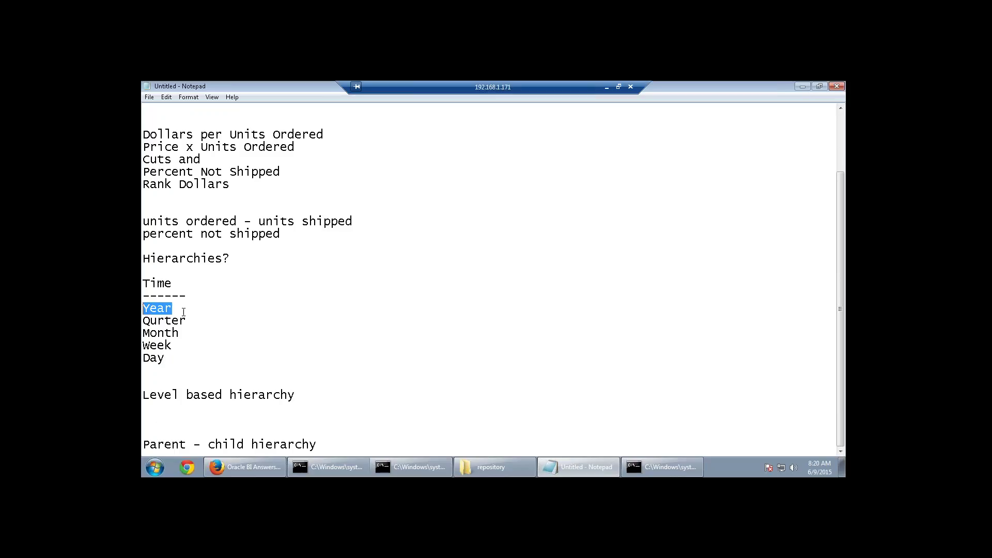
click(182, 309)
text(---year)
click(185, 321)
text(--Quarter)
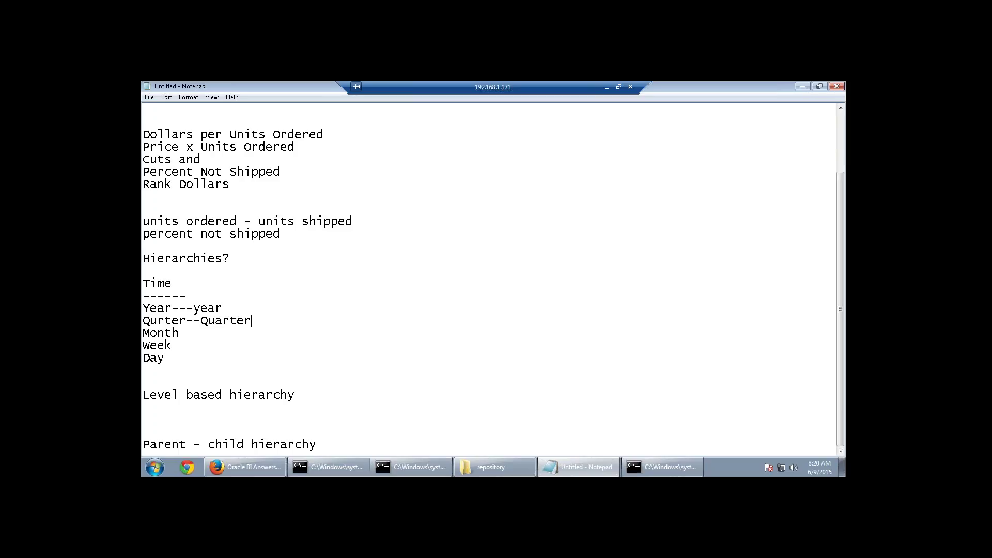
click(196, 334)
text(--Month)
Add an 'Employee' heading underlined with '--------' above Parent - child hierarchy.
click(336, 446)
key(Return)
key(Return)
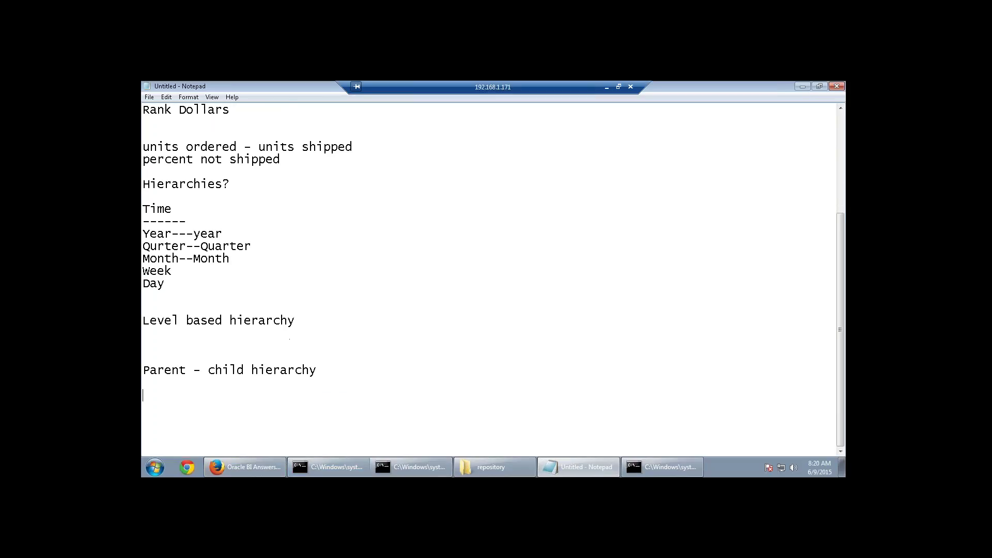
key(Up)
text(Employee)
key(Return)
text(--------)
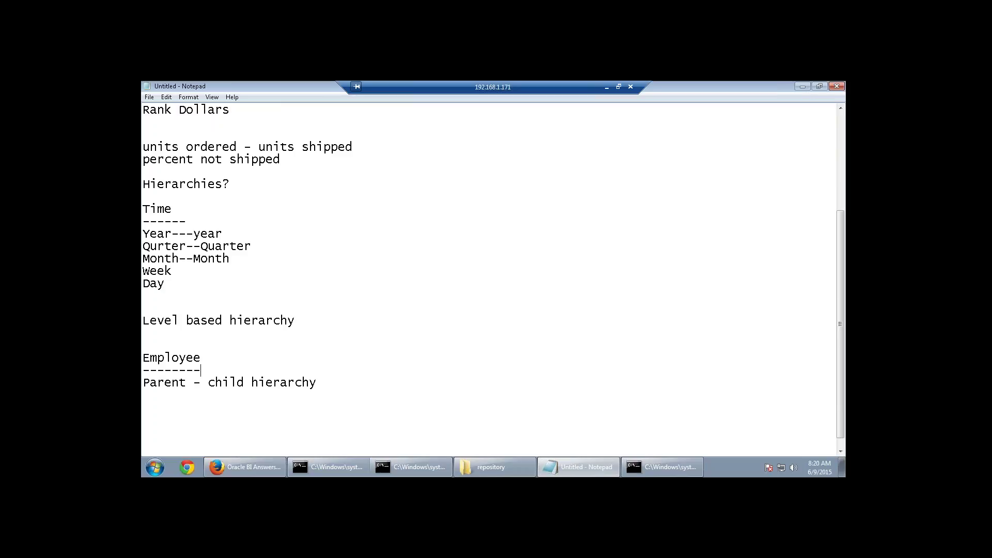
click(345, 388)
drag(173, 234, 145, 233)
drag(294, 322, 143, 321)
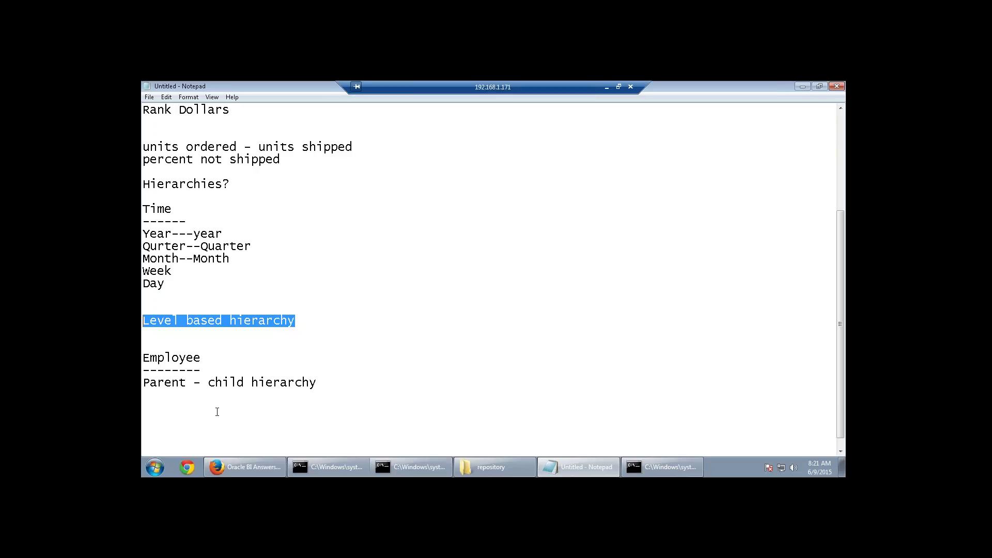
Review the Employee, Parent - child hierarchy and Level based hierarchy lines by highlighting them.
drag(215, 361, 142, 355)
click(171, 405)
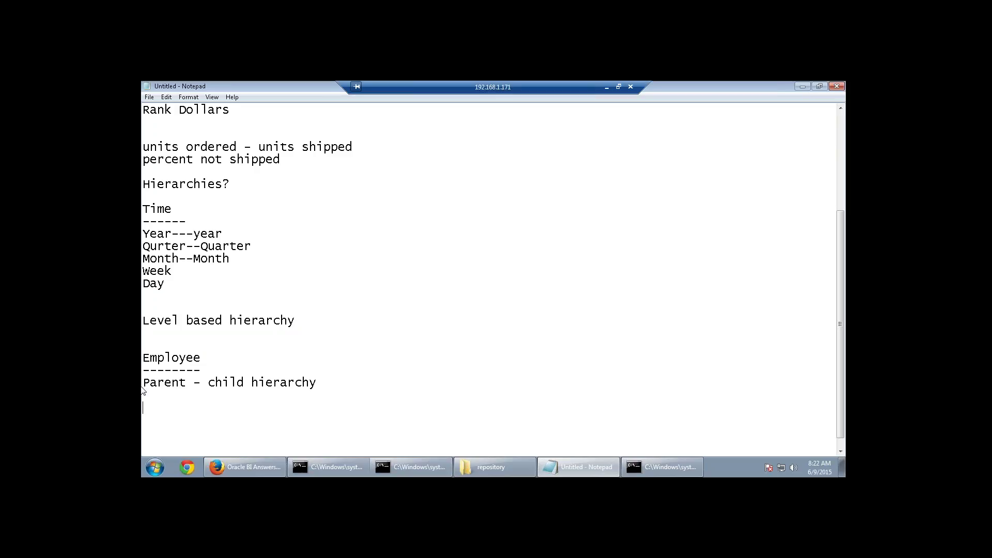
mouse_move(150, 382)
mouse_down()
mouse_move(323, 383)
mouse_move(144, 382)
mouse_up()
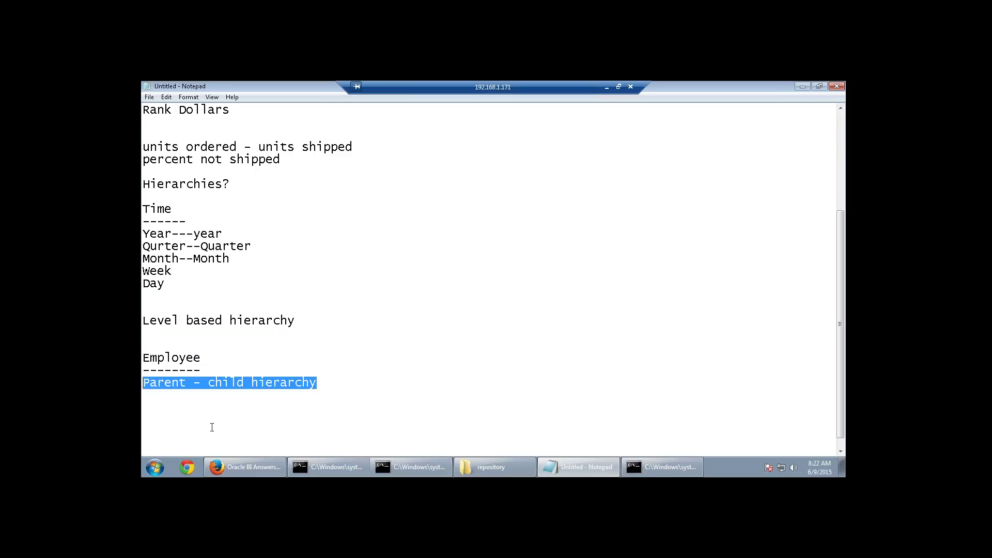
click(224, 432)
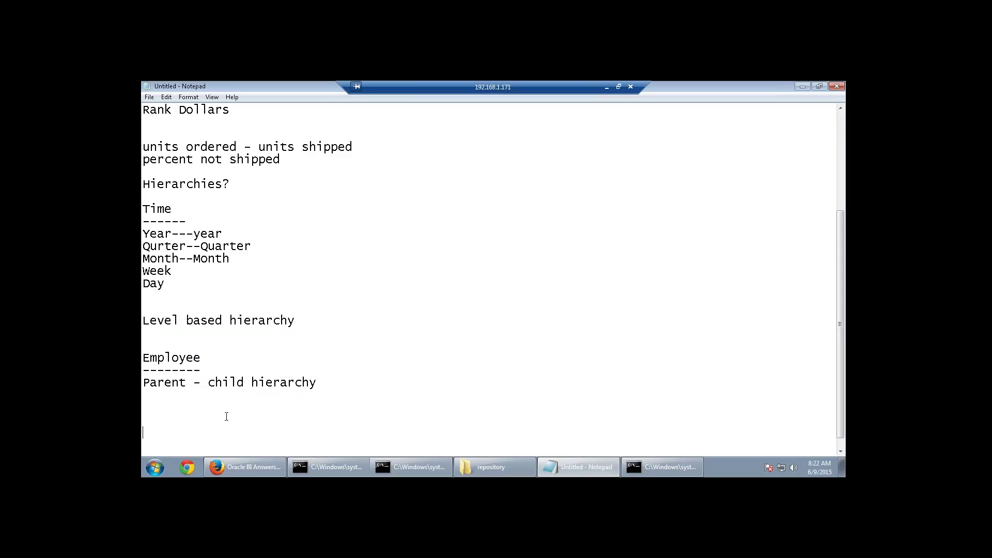
drag(297, 321, 142, 312)
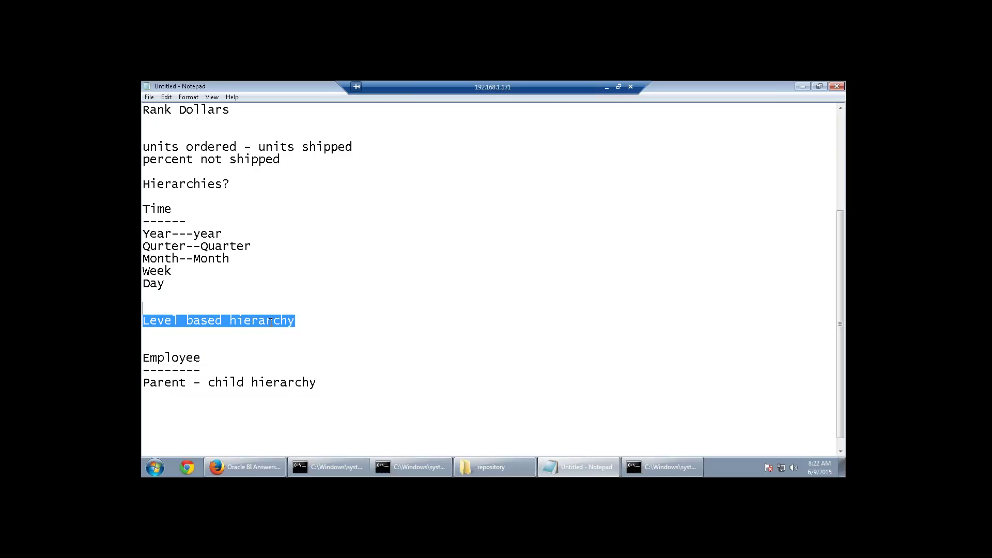
click(282, 343)
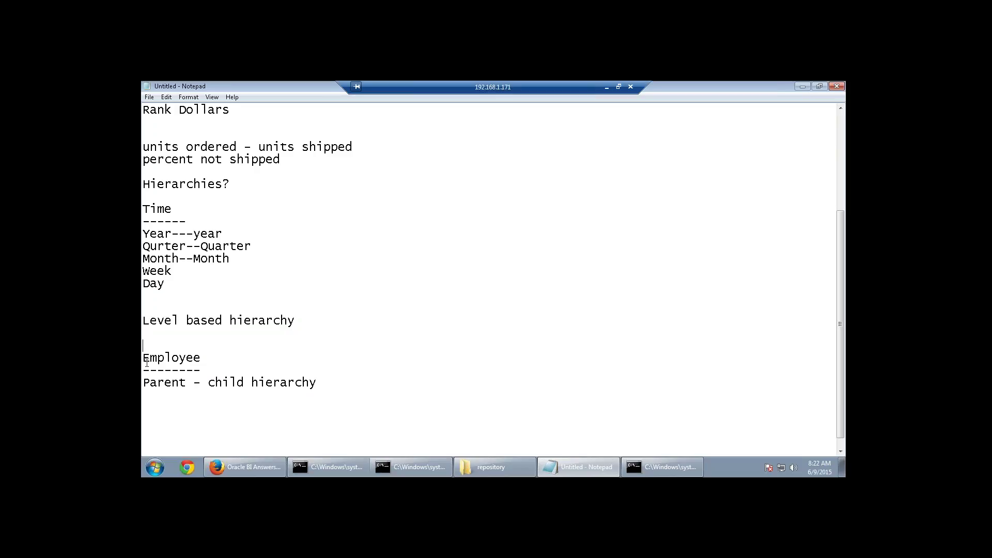
drag(146, 358, 205, 363)
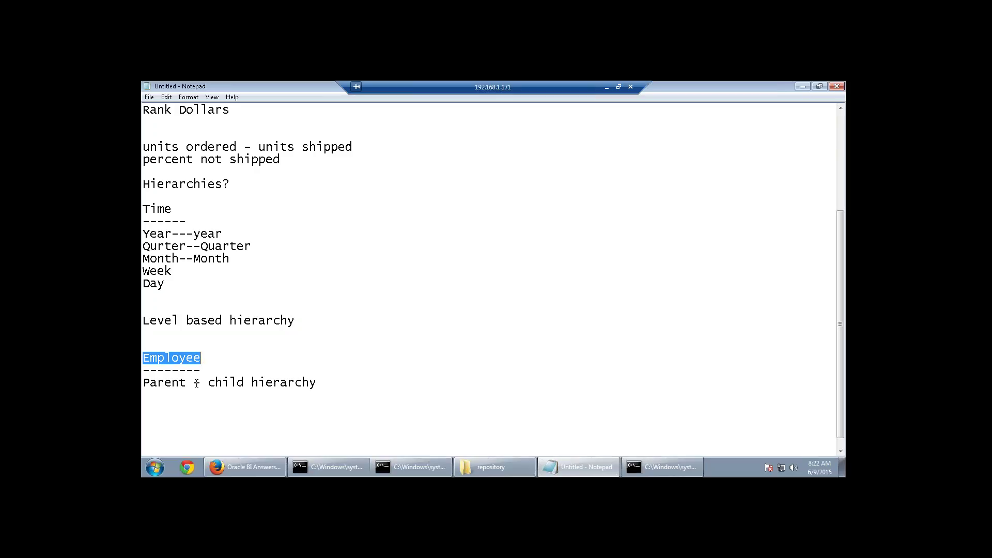
click(191, 383)
drag(192, 383, 144, 387)
click(304, 393)
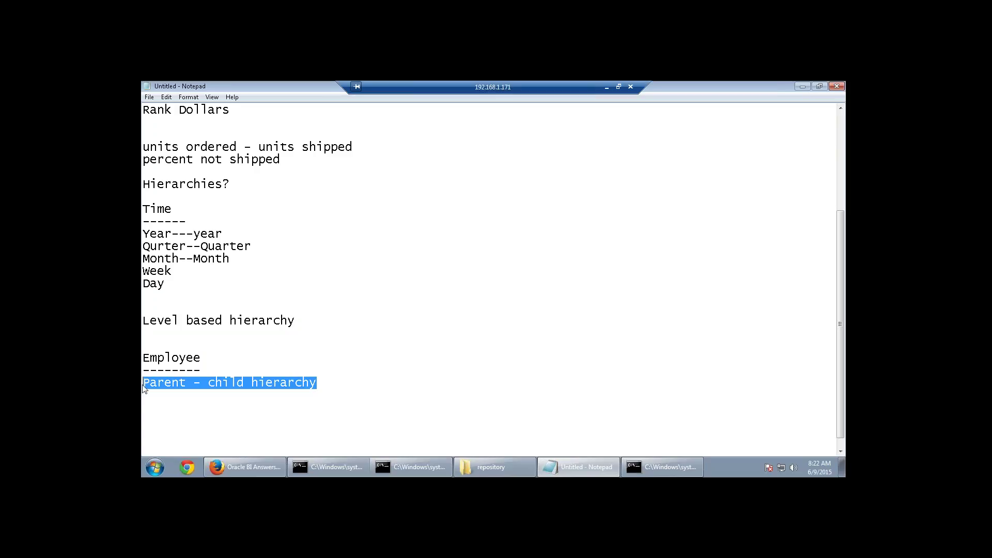
click(158, 369)
Underline 'Level based hierarchy' with a row of dashes, trimmed by one.
click(298, 320)
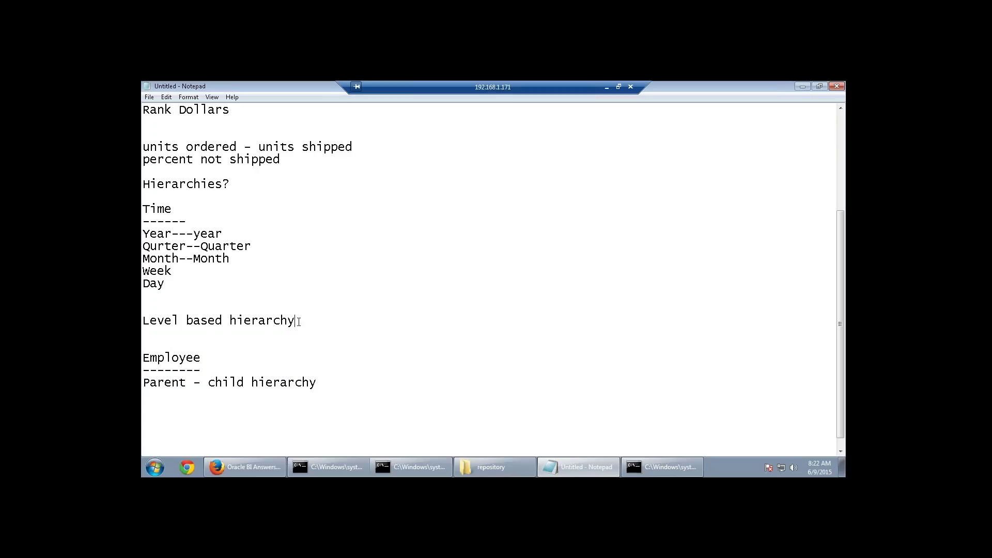
key(Return)
text(----------------------)
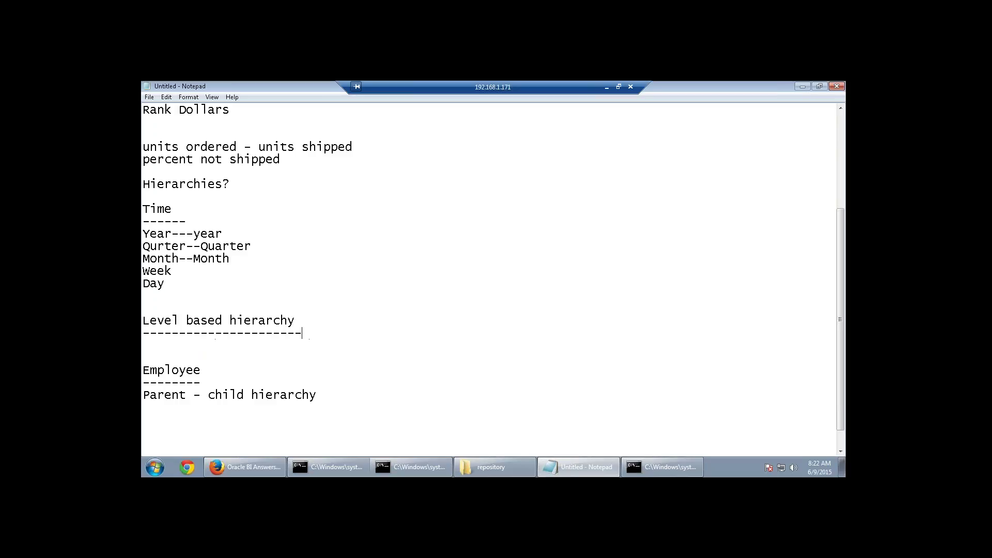
key(BackSpace)
click(214, 380)
Minimize the remote desktop and Notepad, then launch Microsoft Office Excel 2007 from the Start menu.
click(607, 86)
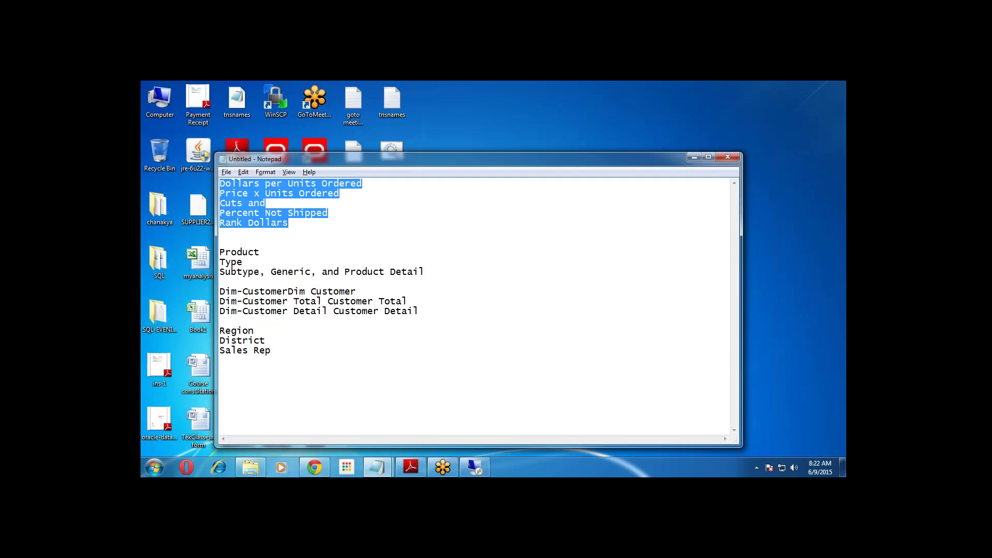
click(693, 158)
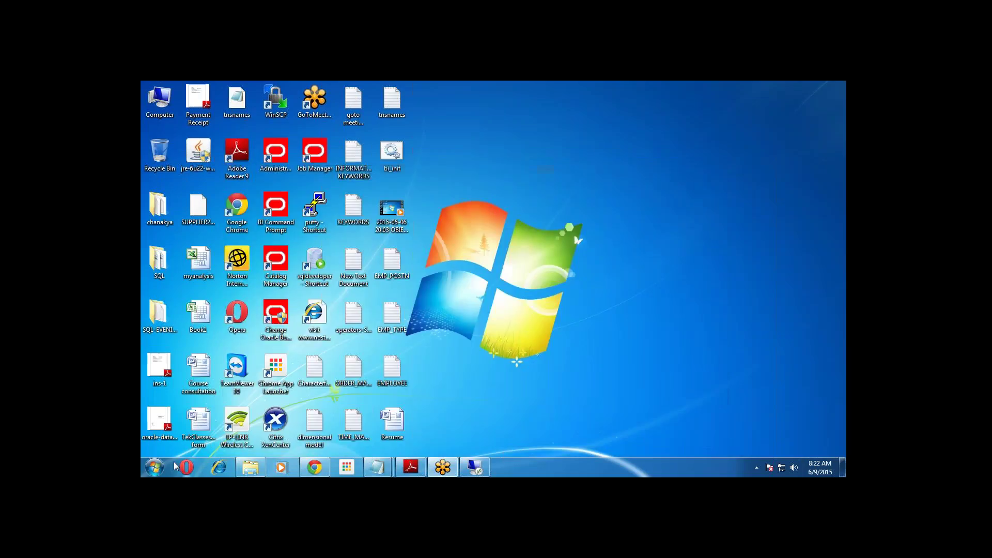
click(154, 467)
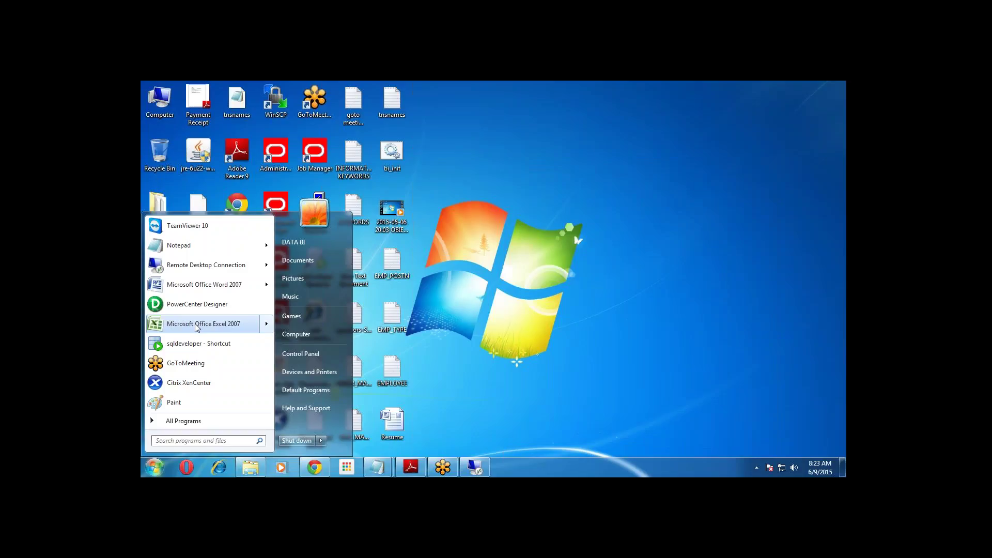
click(201, 323)
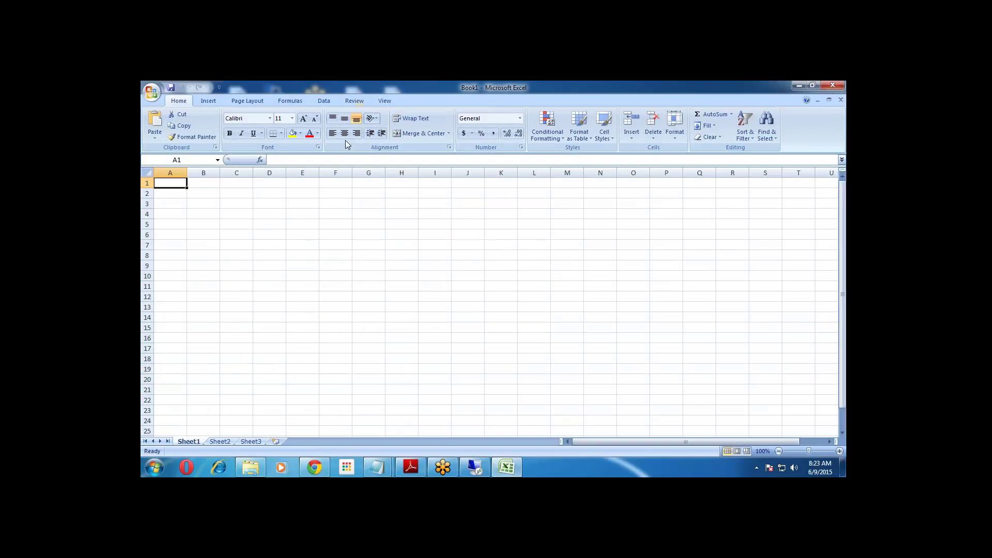
click(230, 206)
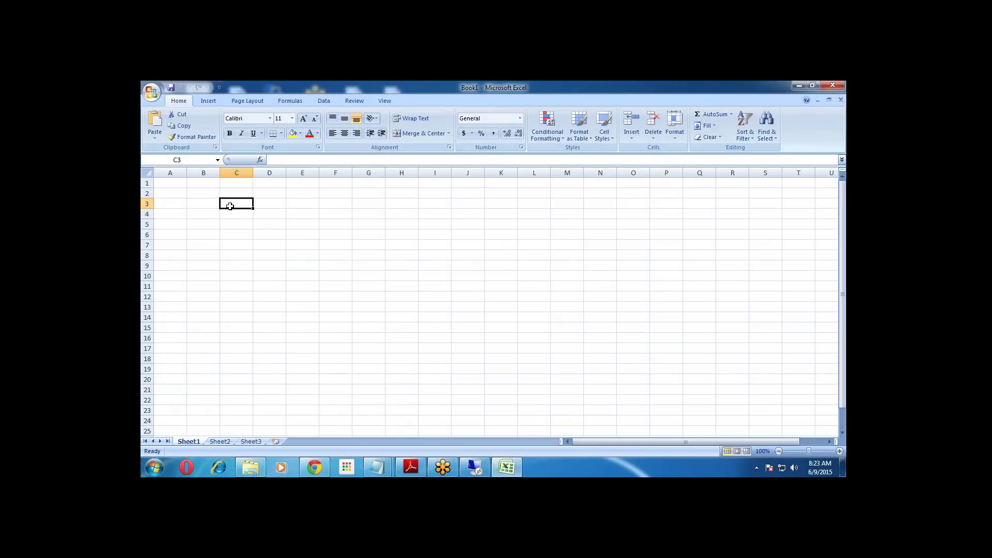
Enter the headers Type, Sub-Type, Generic and specific in C3:F3.
text(Type)
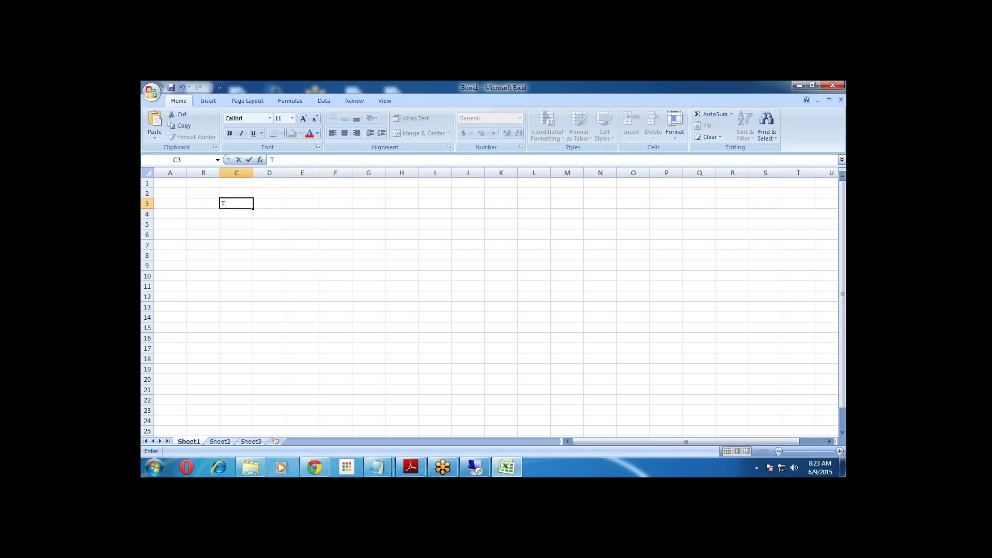
click(279, 202)
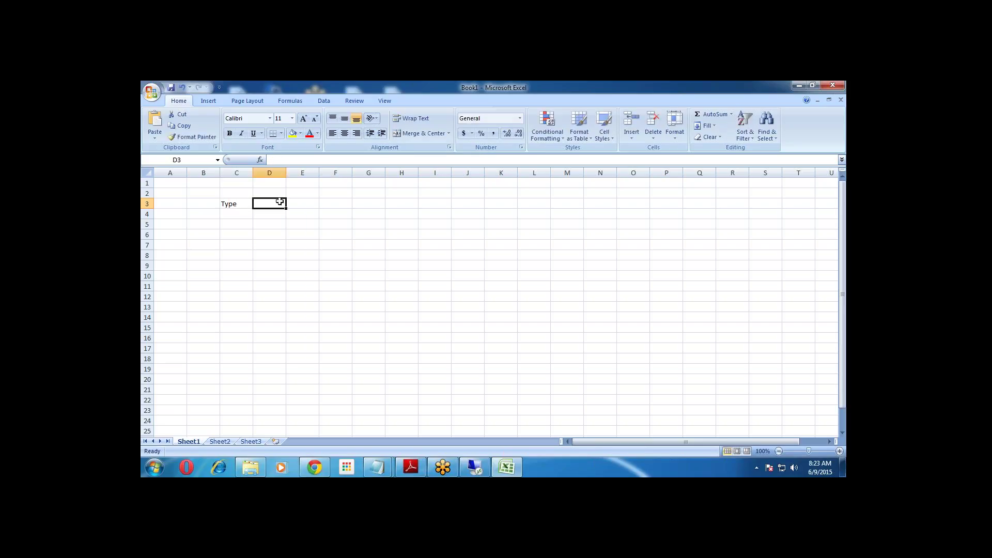
text(Sub-)
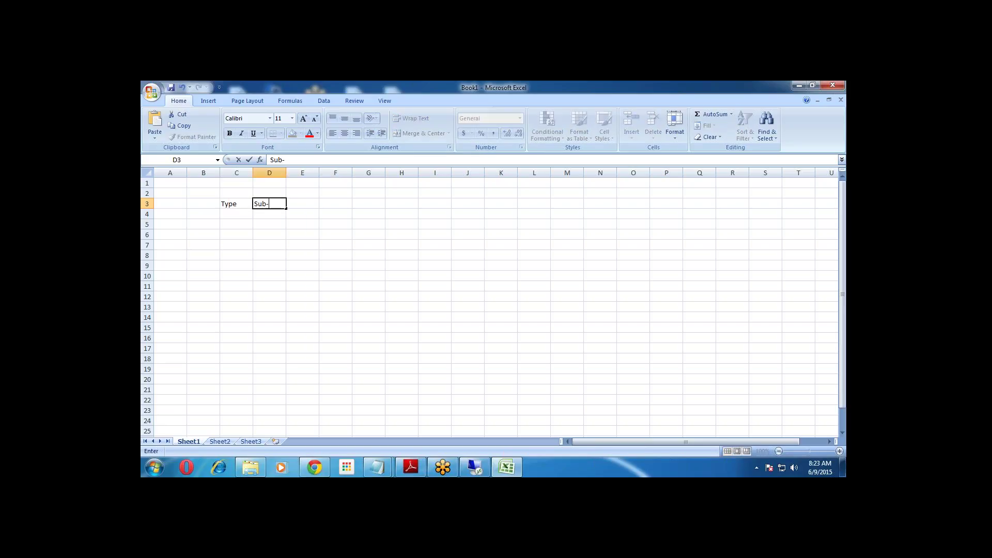
text(Type)
click(299, 206)
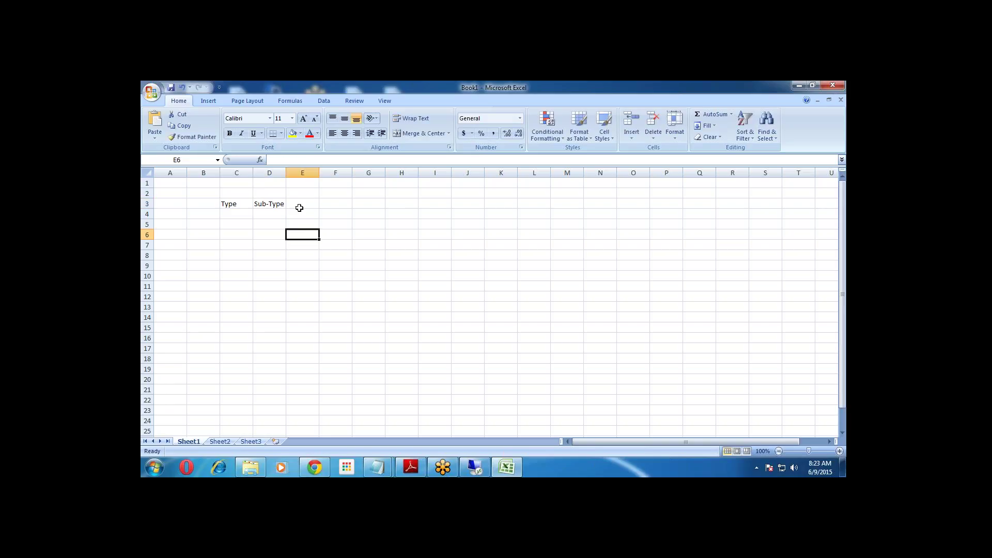
text(Generic)
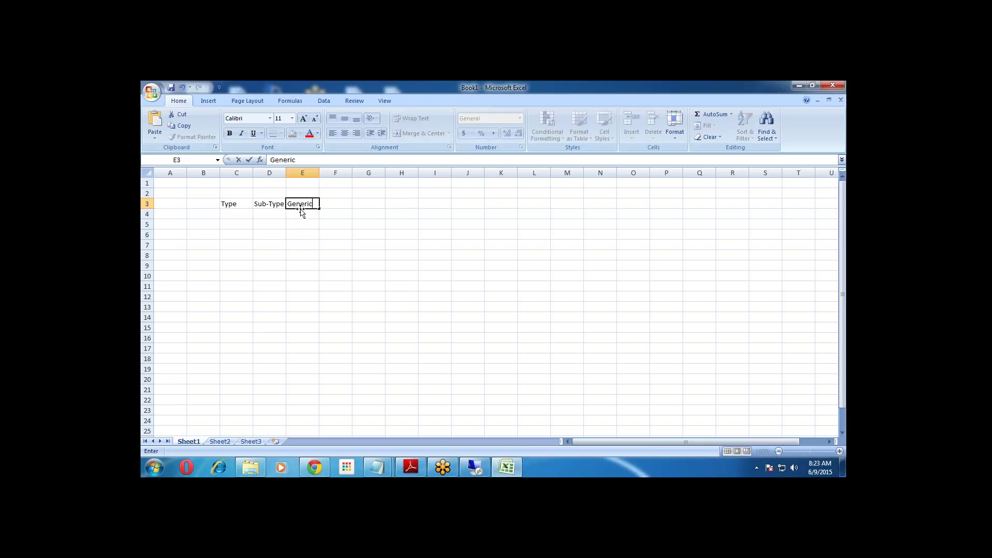
click(336, 222)
click(336, 204)
text(s)
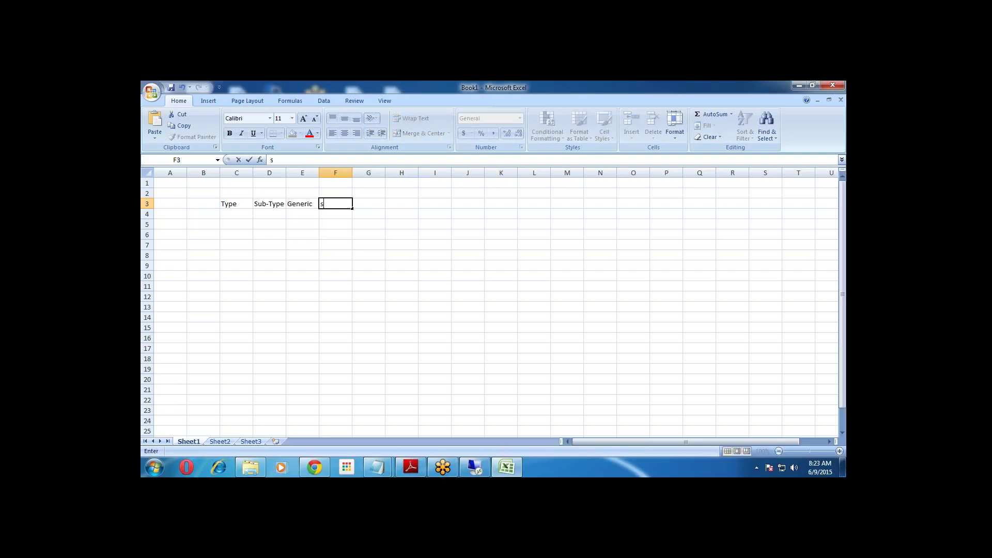
text(pecific)
click(336, 244)
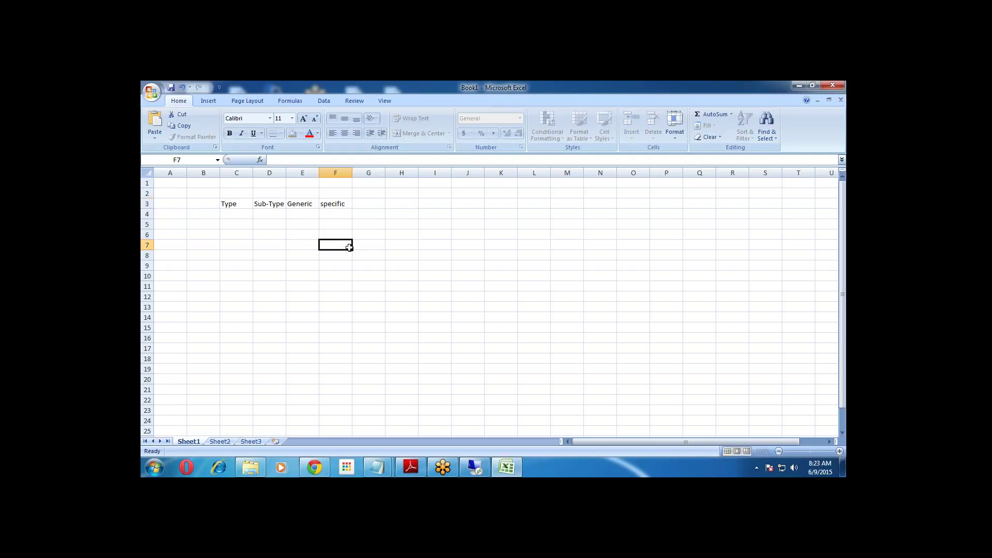
Fill row 4 with Baking, Biscuits, Diet and Marie Gold, widening column F.
click(236, 212)
text(Baking)
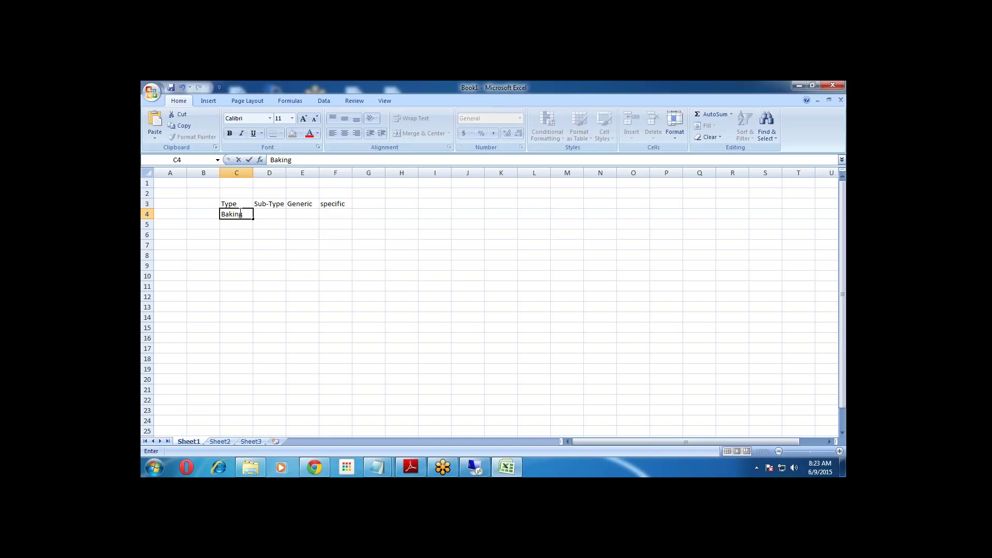
click(271, 217)
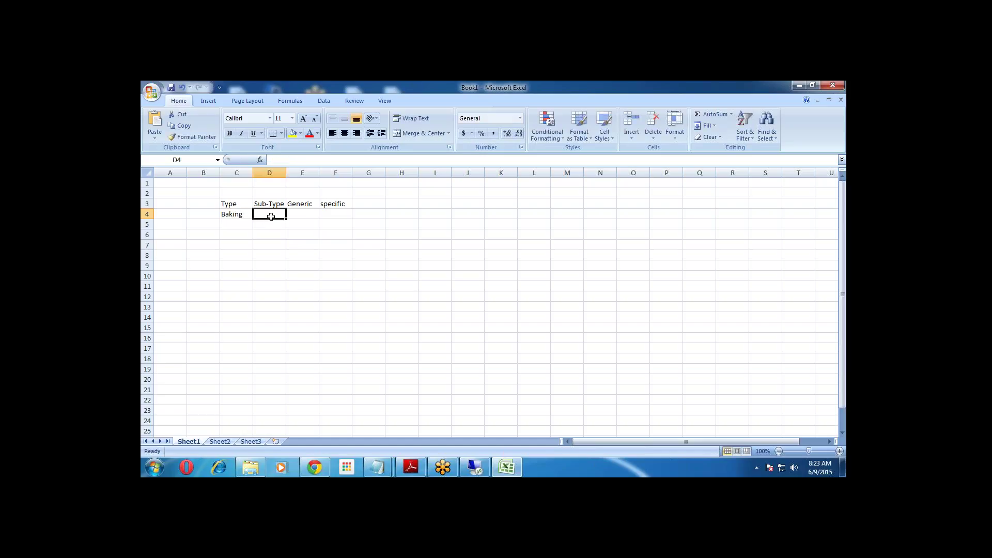
text(Bis)
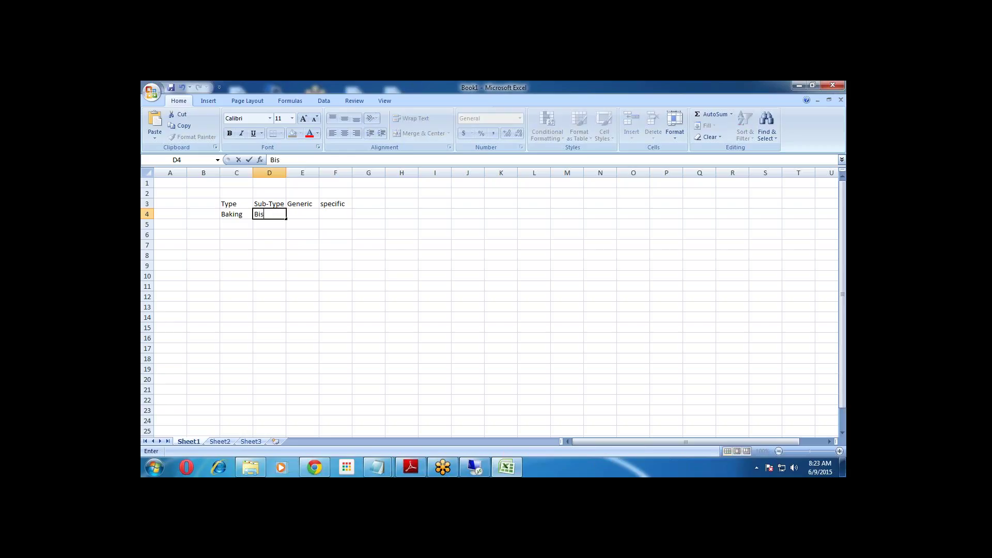
text(cuits)
key(Return)
click(297, 215)
text(Diet)
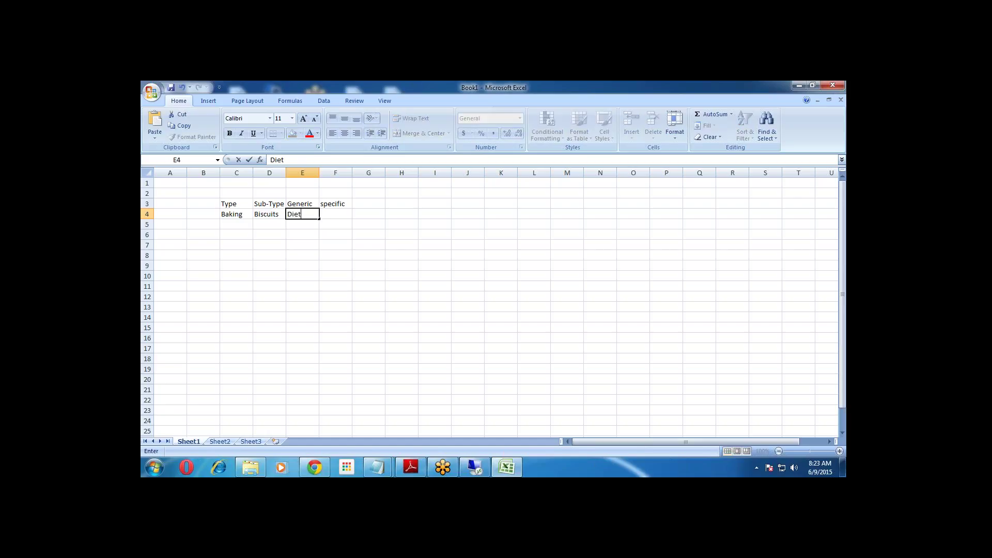
click(338, 223)
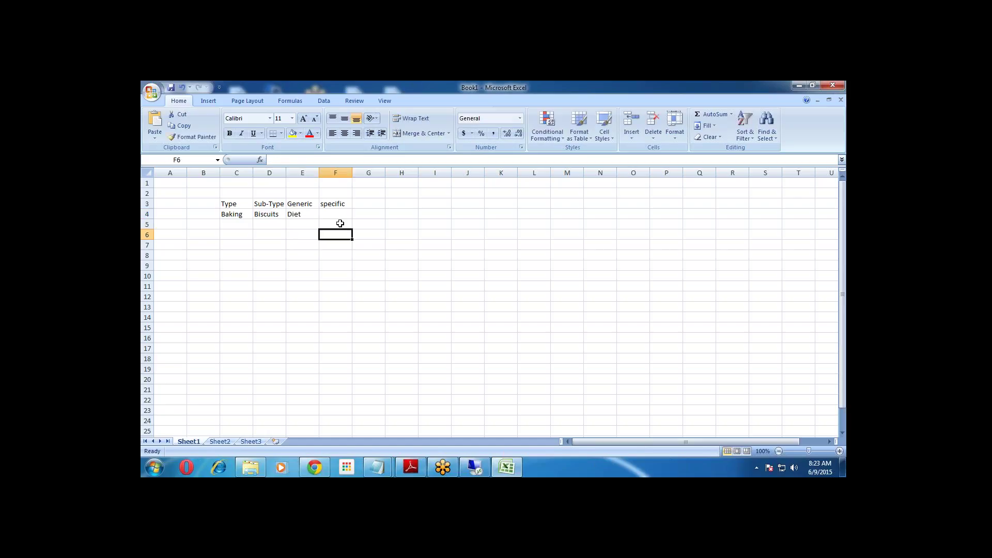
click(336, 216)
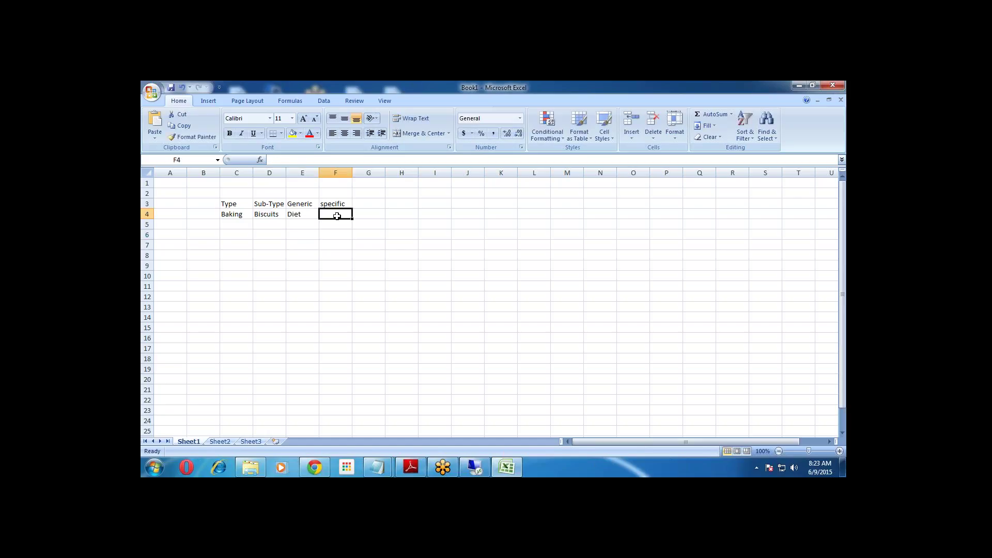
text(Marie)
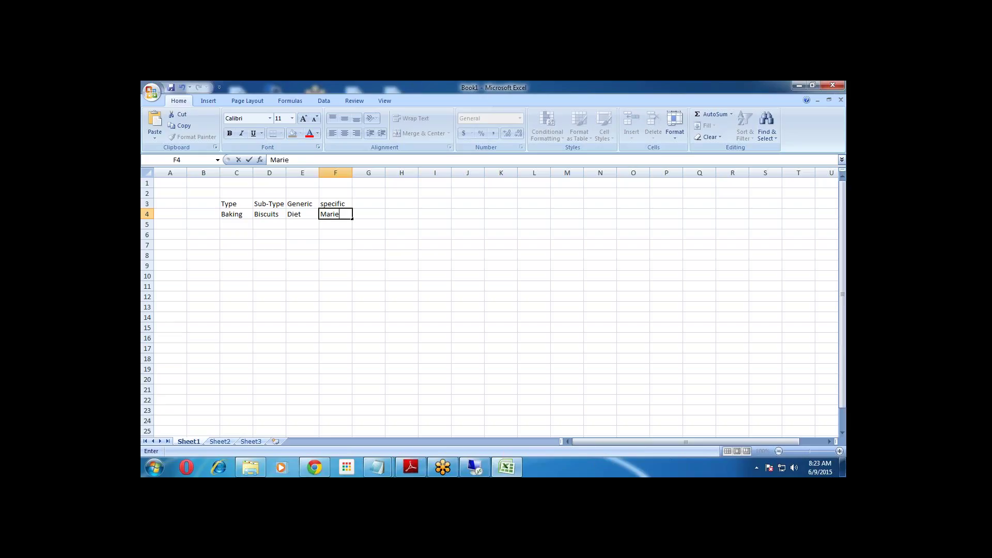
text( Gold)
drag(344, 245, 345, 236)
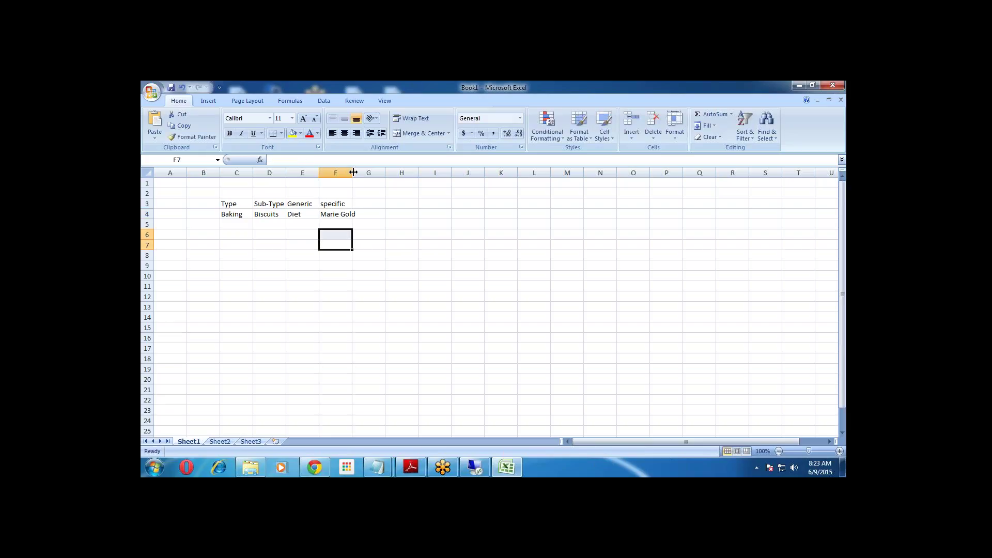
drag(352, 172, 358, 173)
click(233, 215)
Copy Baking from C4 into C5, dismissing the save dialog without saving.
key(ctrl+c)
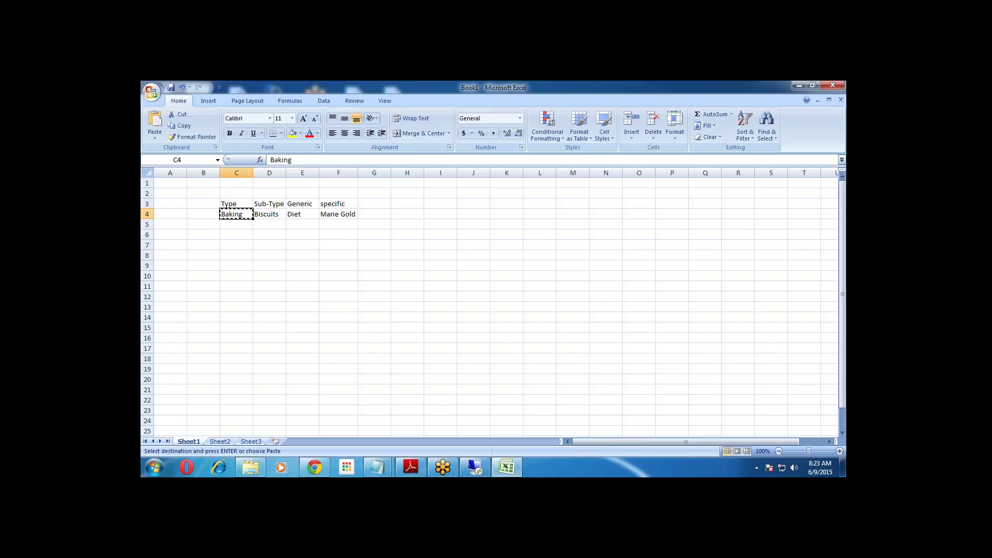
key(Down)
key(ctrl+v)
click(279, 222)
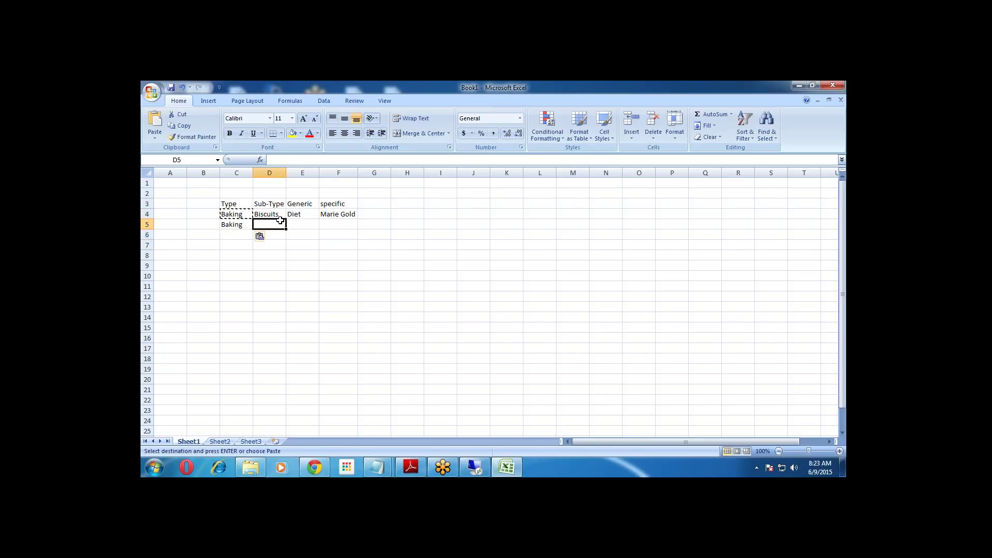
key(Escape)
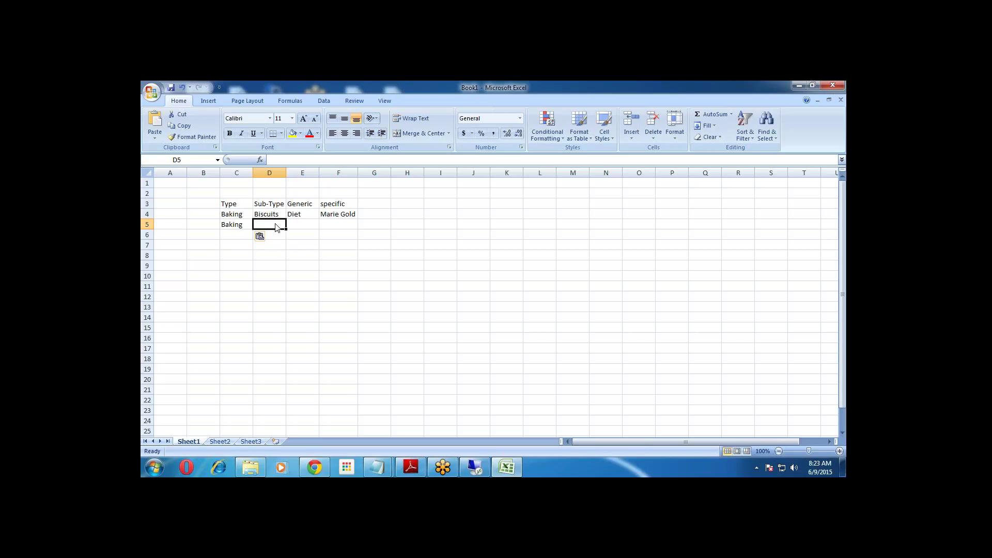
key(ctrl+s)
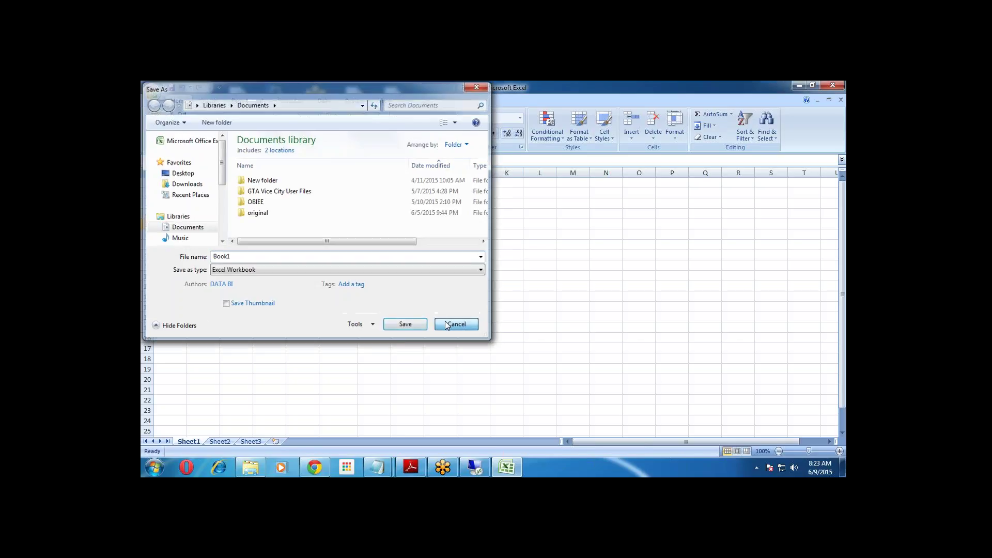
click(448, 325)
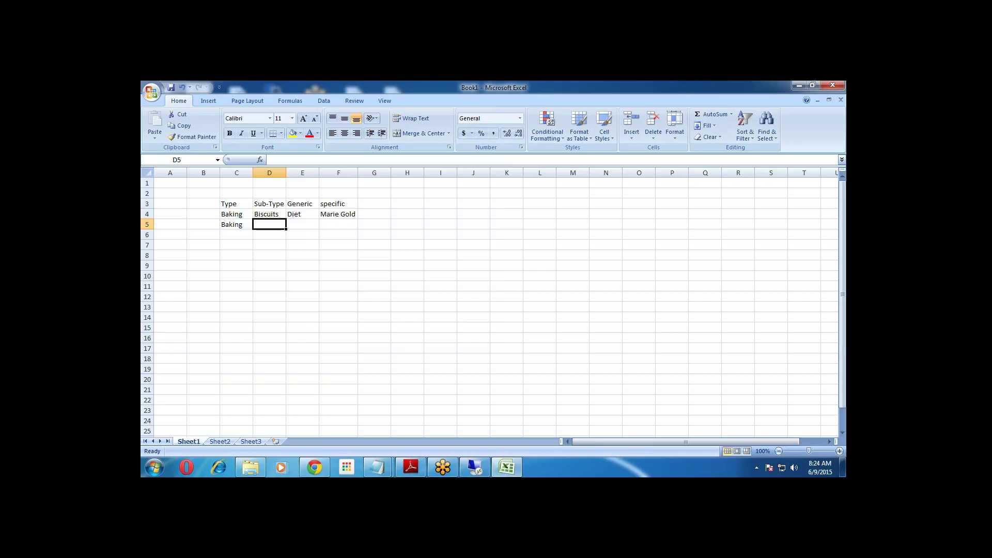
Clear F5 and enter Cakes in D5 and Cup-cakes in E5.
click(341, 225)
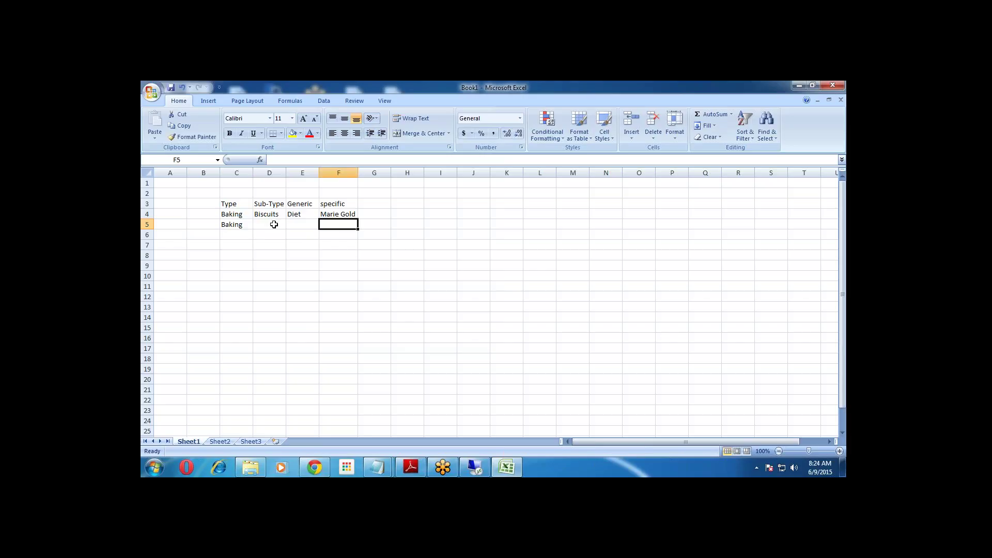
text(Veg-)
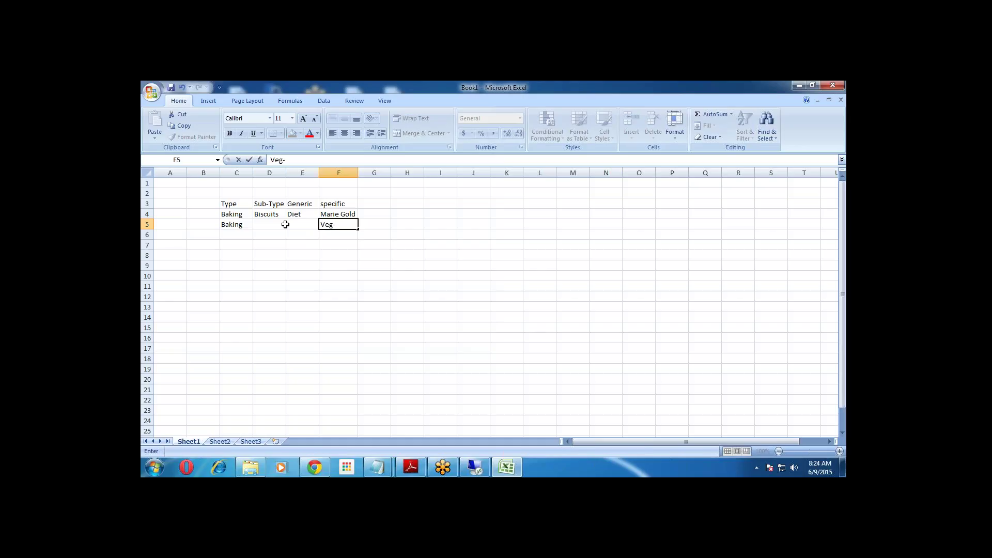
key(BackSpace)
key(BackSpace)
key(BackSpace)
key(BackSpace)
click(273, 225)
text(Cakes)
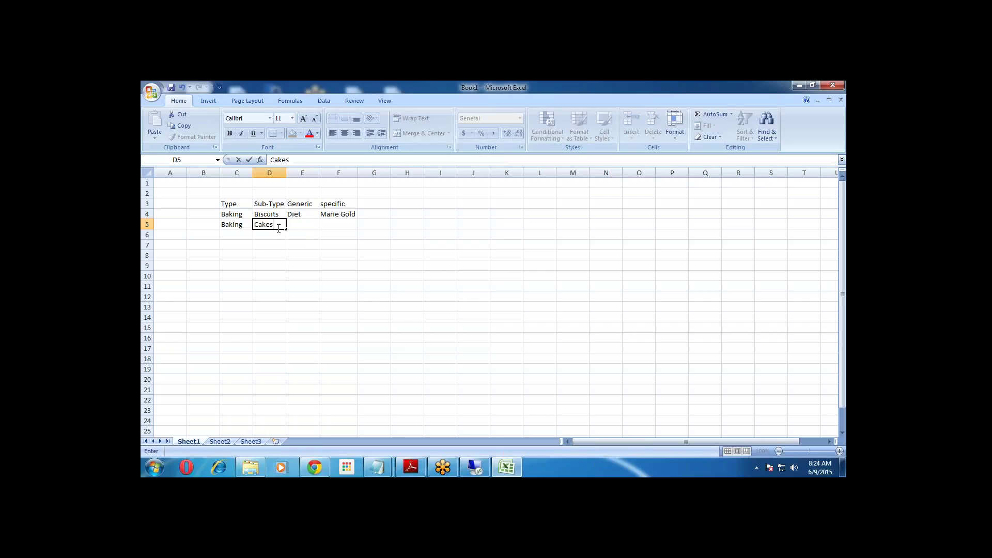
click(305, 226)
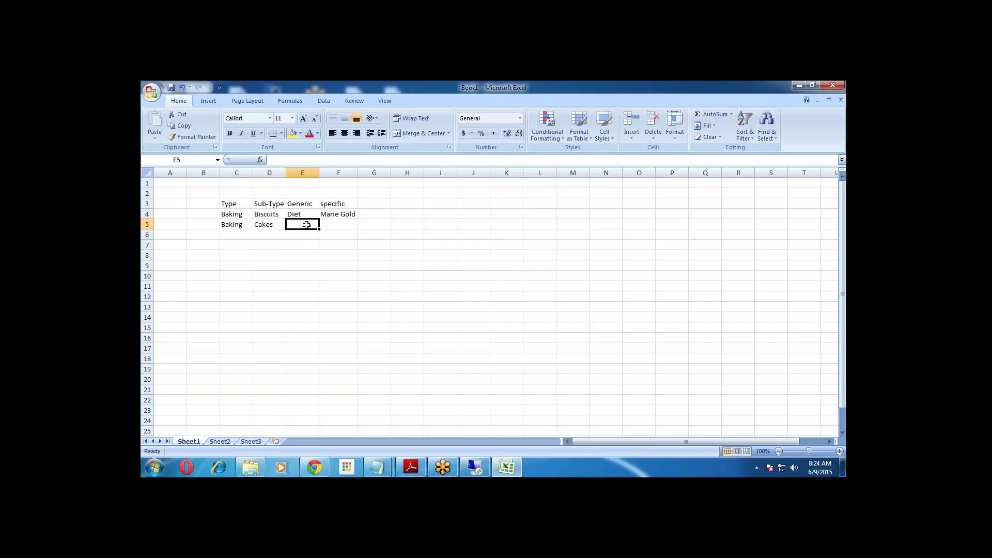
text(Cup-)
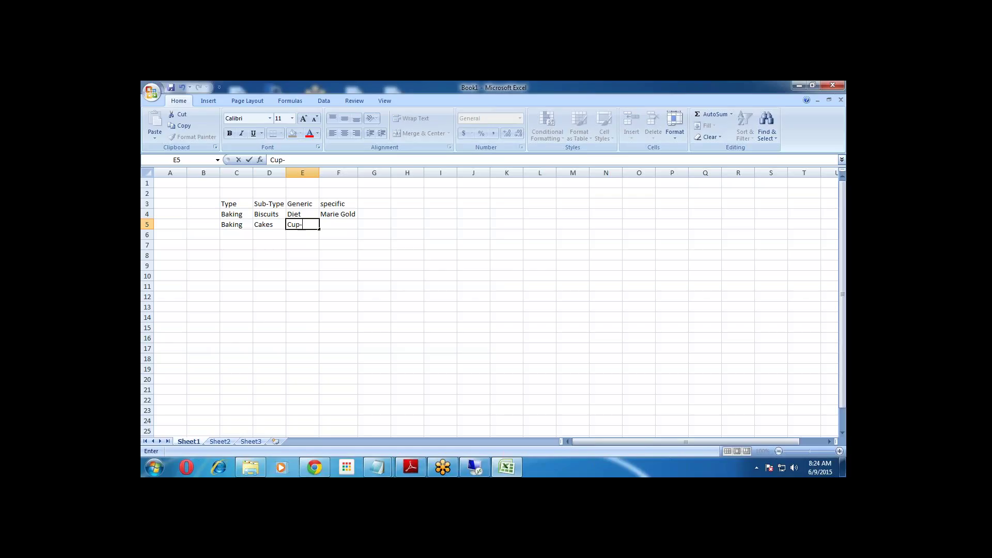
text(cakes)
click(345, 226)
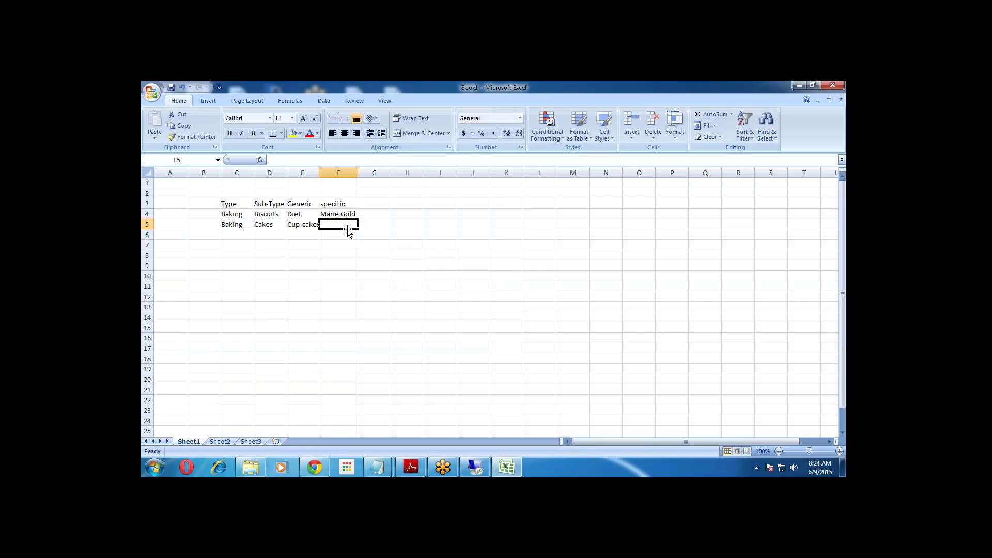
Enter Cup-Cake 50oz in F5, correcting it from 59oz, and autofit column F.
key(Up)
click(345, 227)
text(Cup-C)
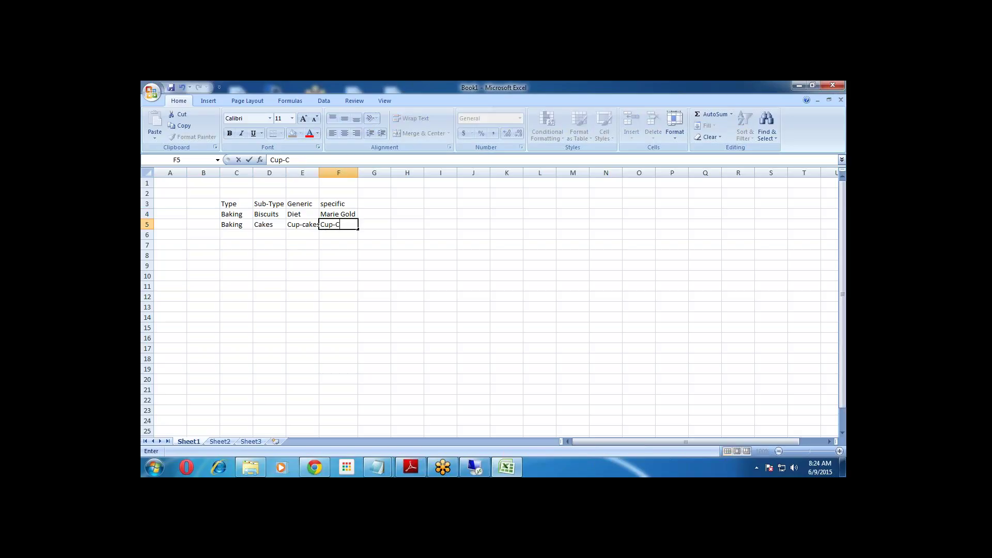
text(ake 59oz)
click(338, 253)
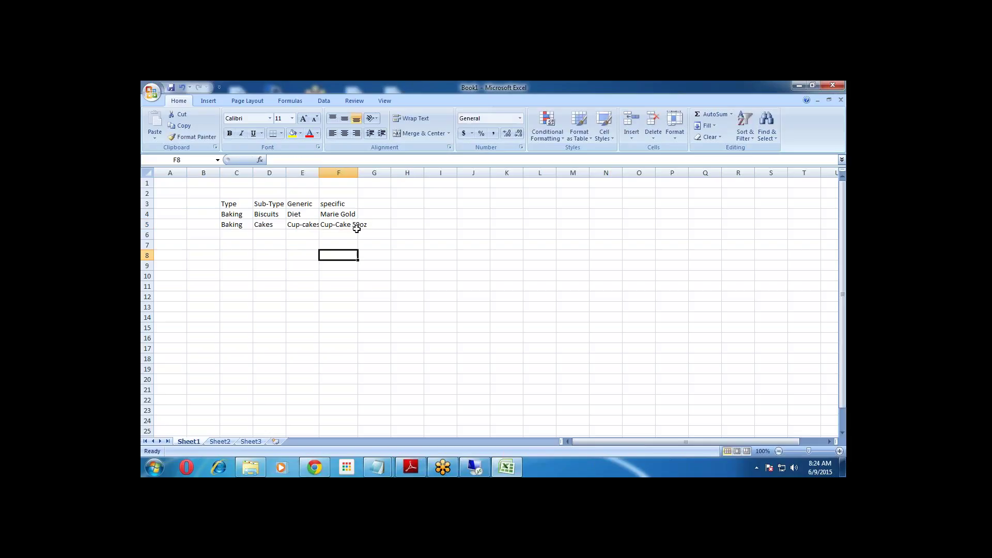
click(359, 223)
click(355, 225)
double_click(354, 224)
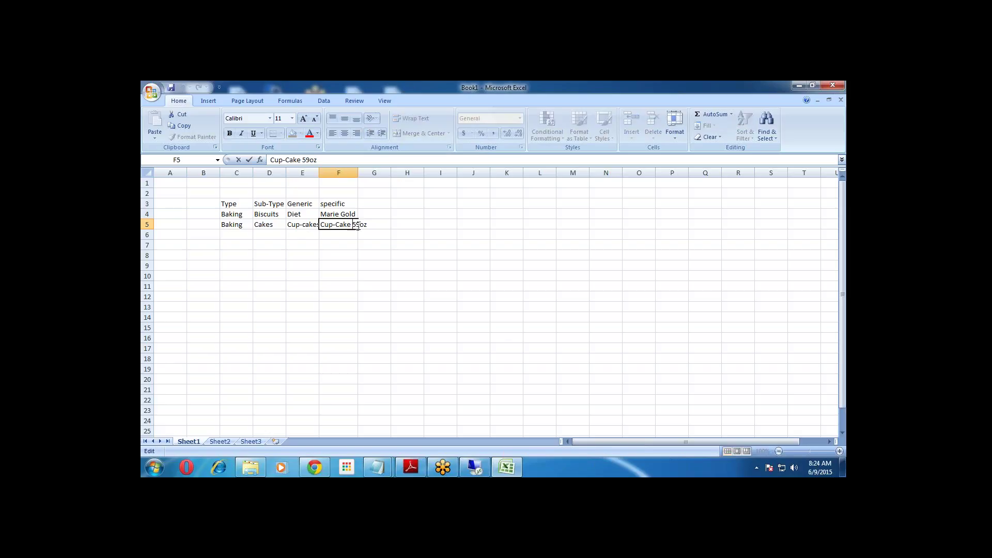
key(BackSpace)
text(0)
click(341, 253)
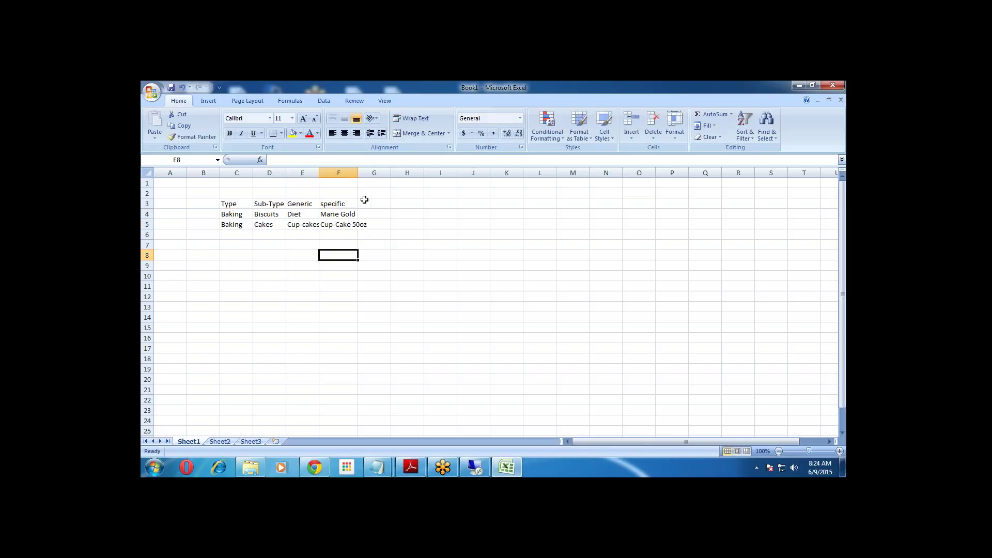
double_click(358, 173)
key(Right)
key(Right)
key(Down)
Select the two Baking entries and each header cell to review the product table.
drag(241, 218, 235, 230)
click(237, 204)
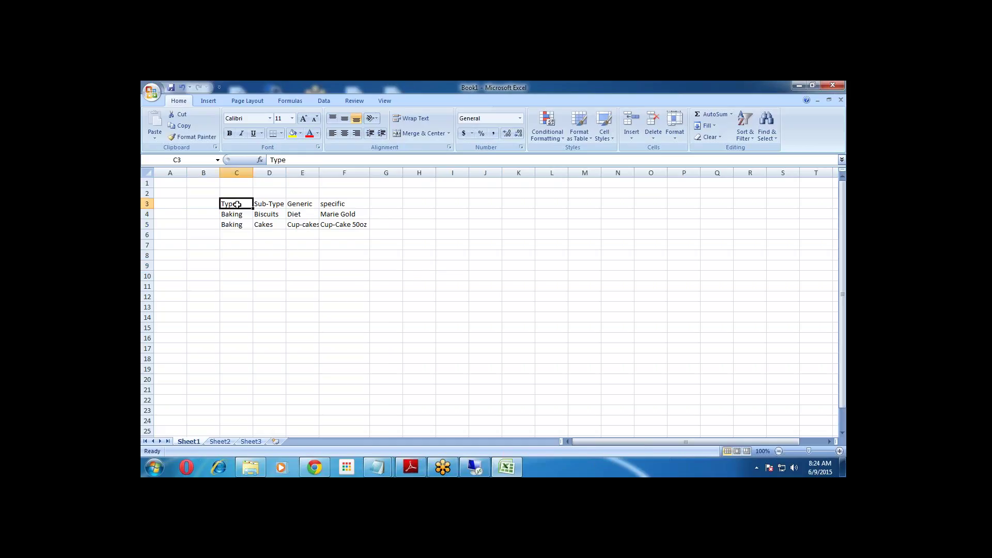
click(269, 204)
click(299, 205)
click(331, 205)
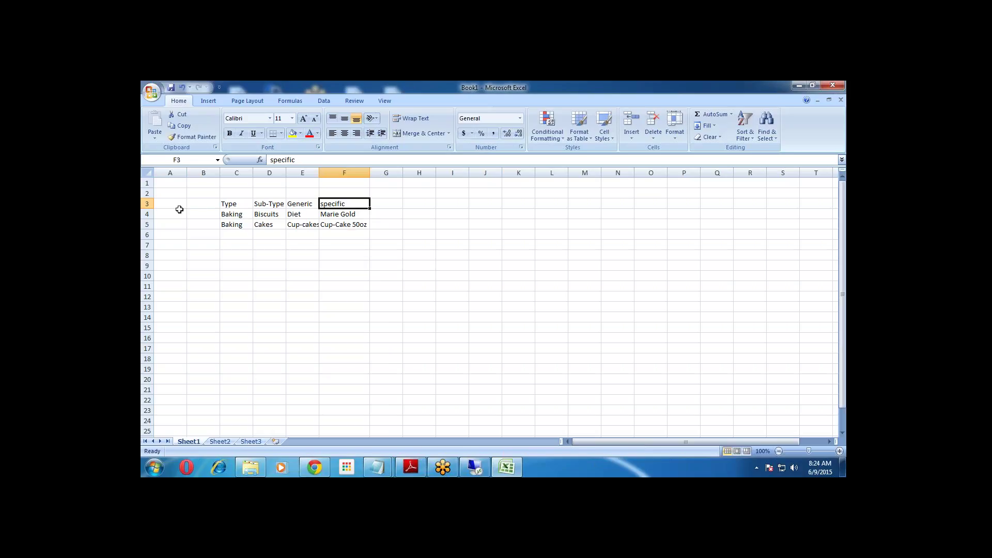
click(228, 204)
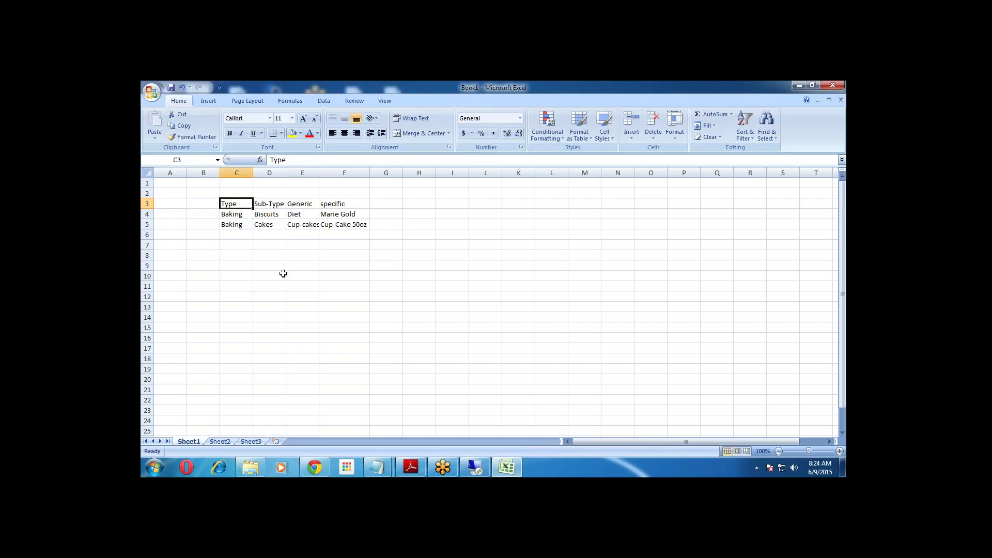
click(265, 205)
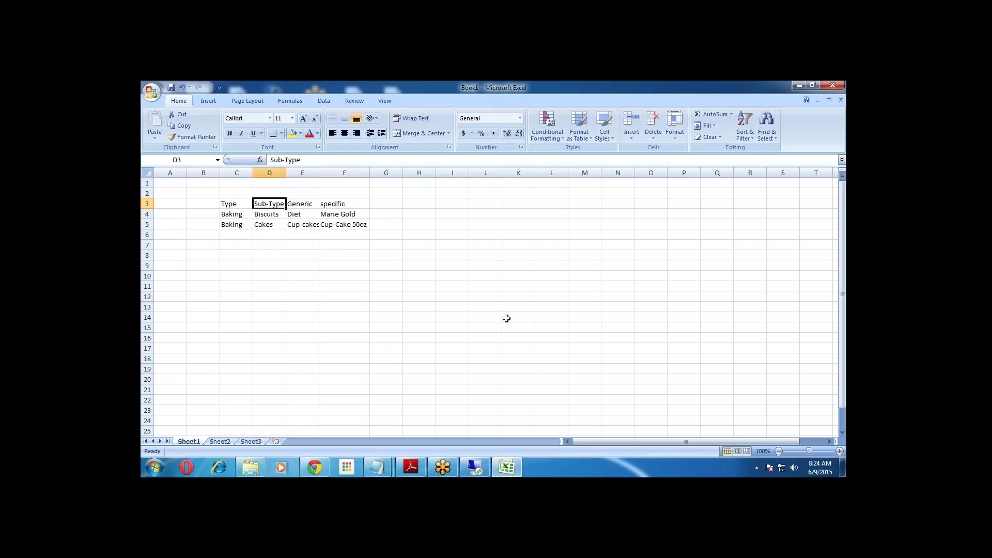
click(240, 266)
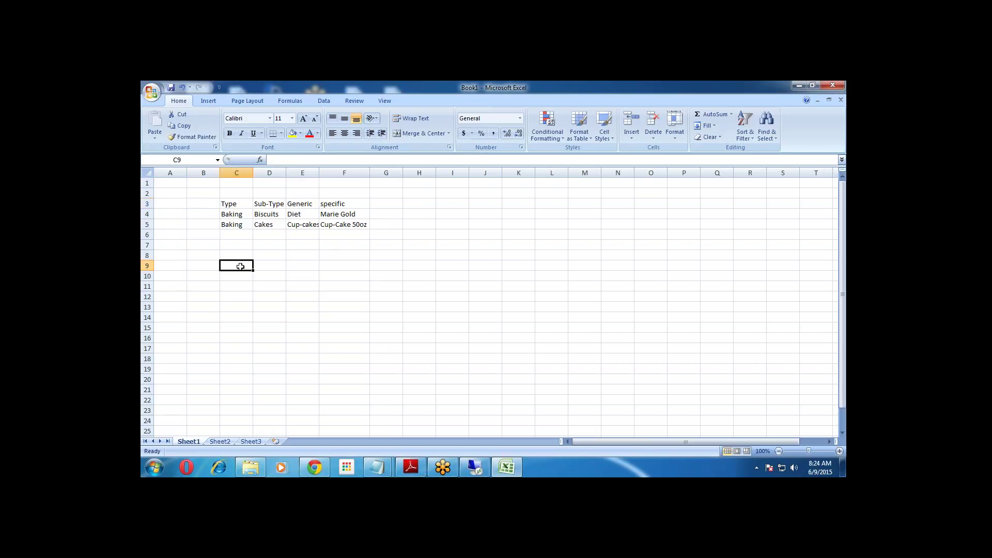
Enter the EMP_NAME heading in C9 and autofit column C.
text(EMP_N)
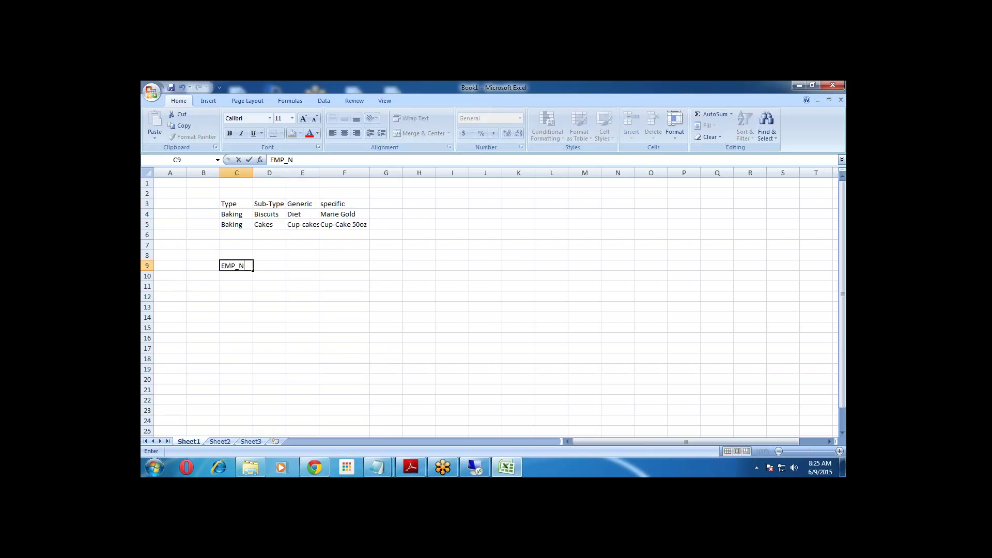
text(AME)
key(Return)
key(Return)
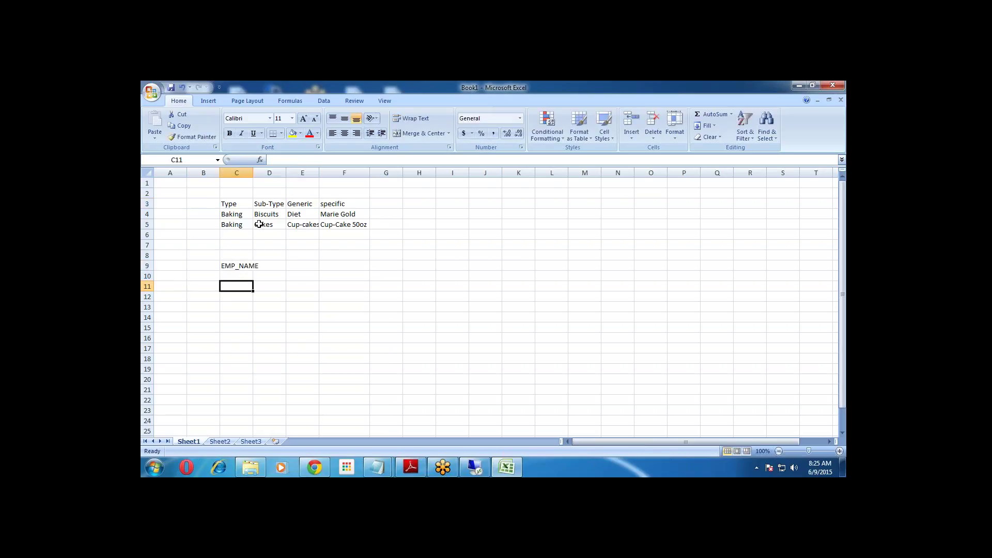
double_click(253, 173)
Enter five employee names in C10:C14 and select them.
click(238, 278)
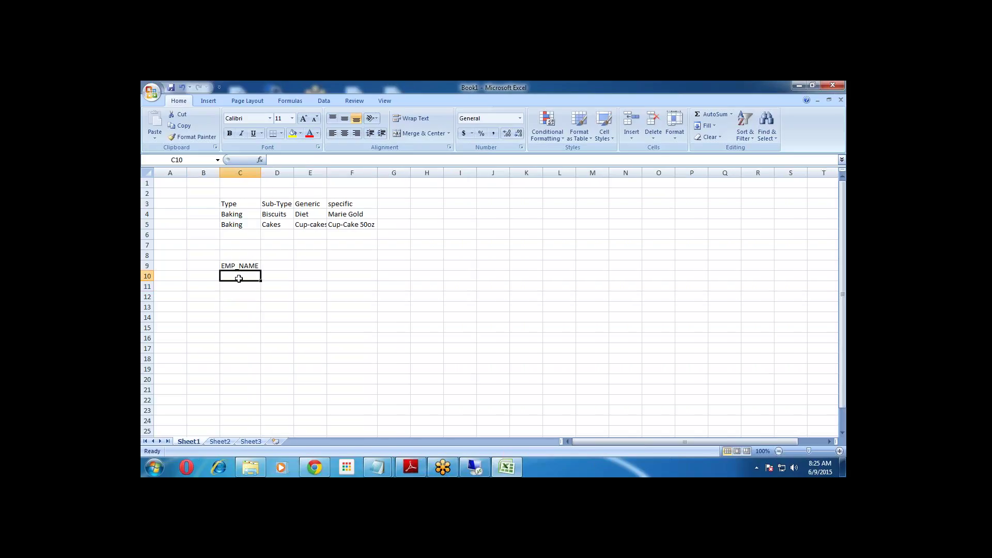
text(John)
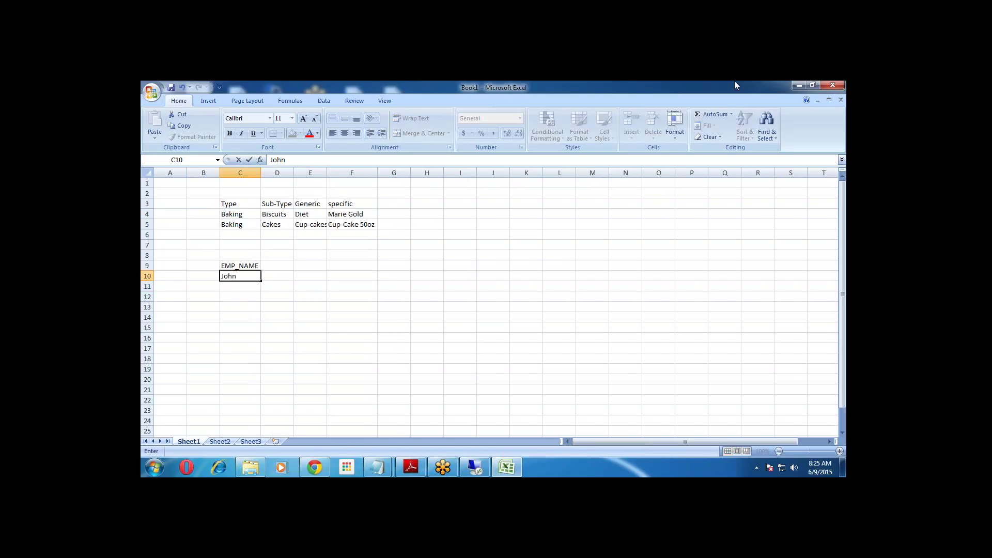
click(256, 285)
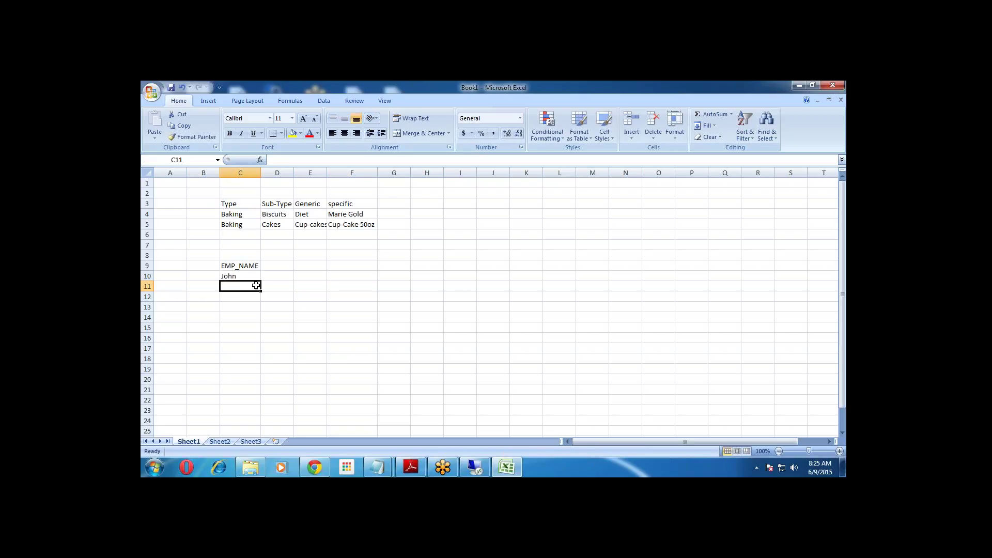
text(Mary)
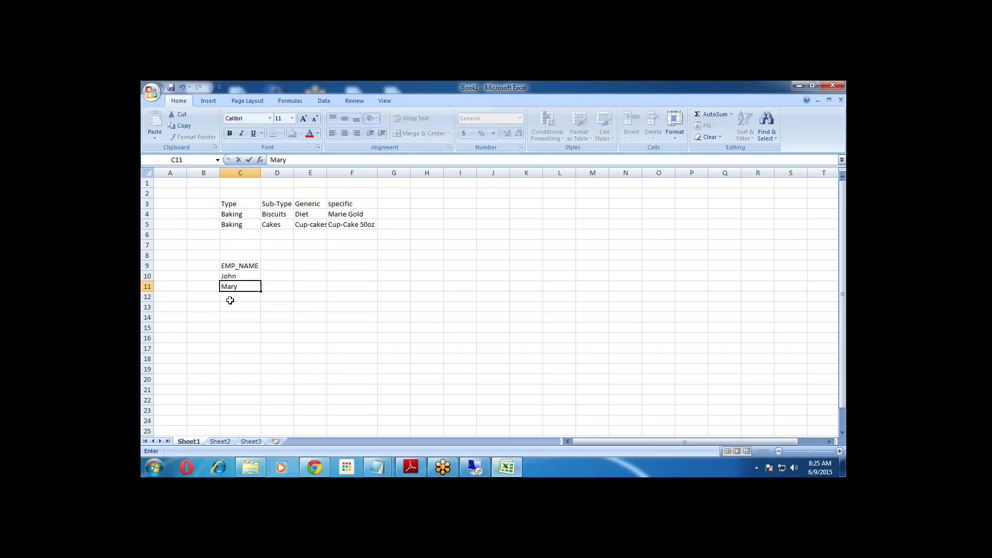
click(241, 298)
text(Alan)
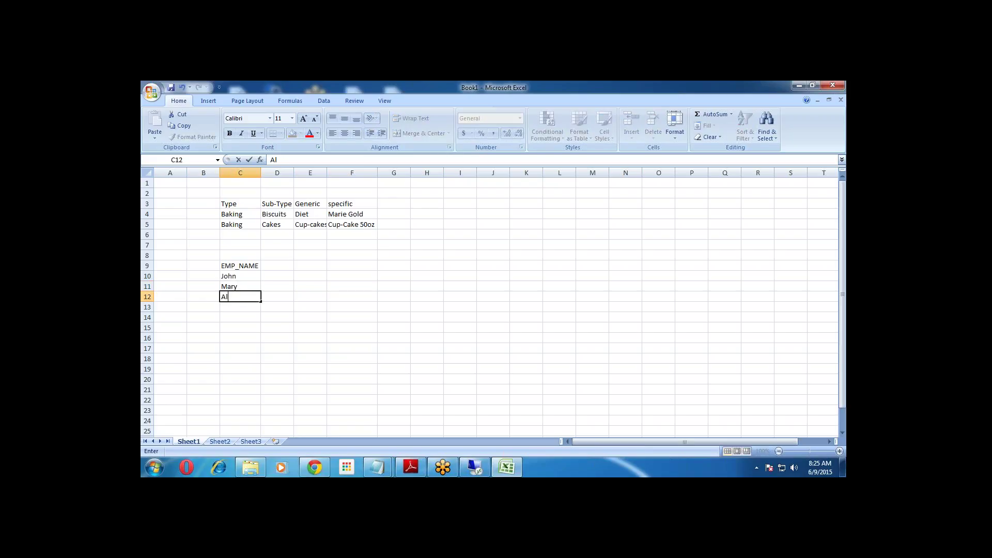
click(247, 308)
text(Hari)
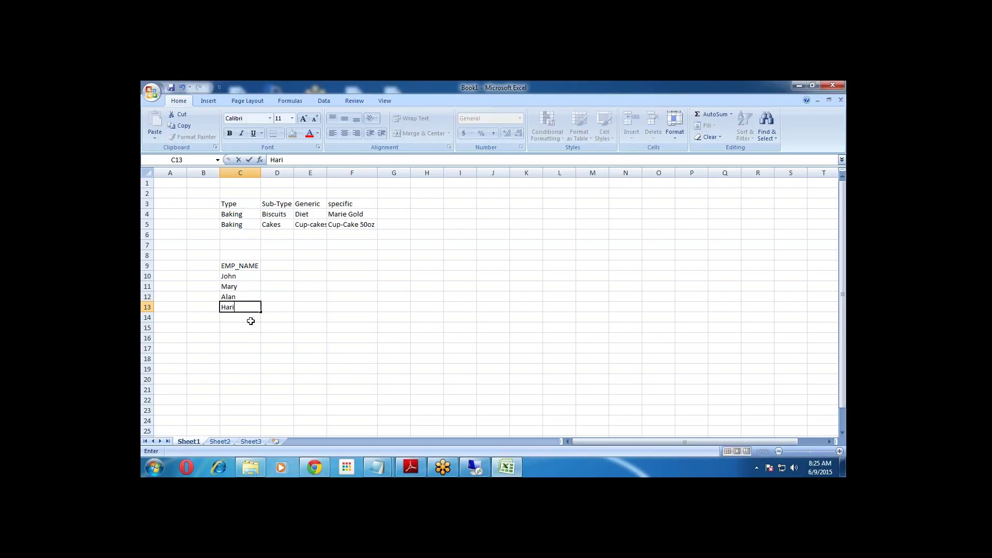
key(Return)
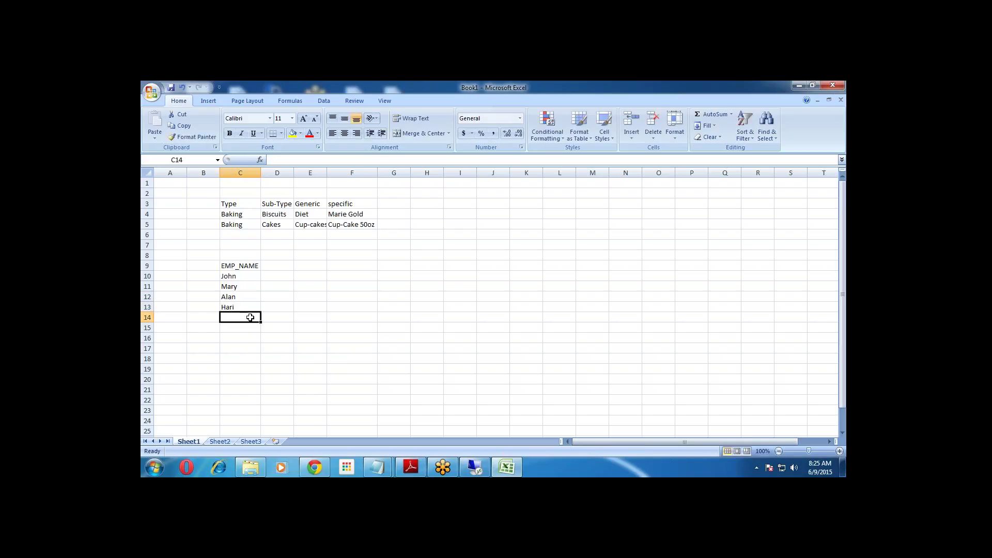
text(Mahi)
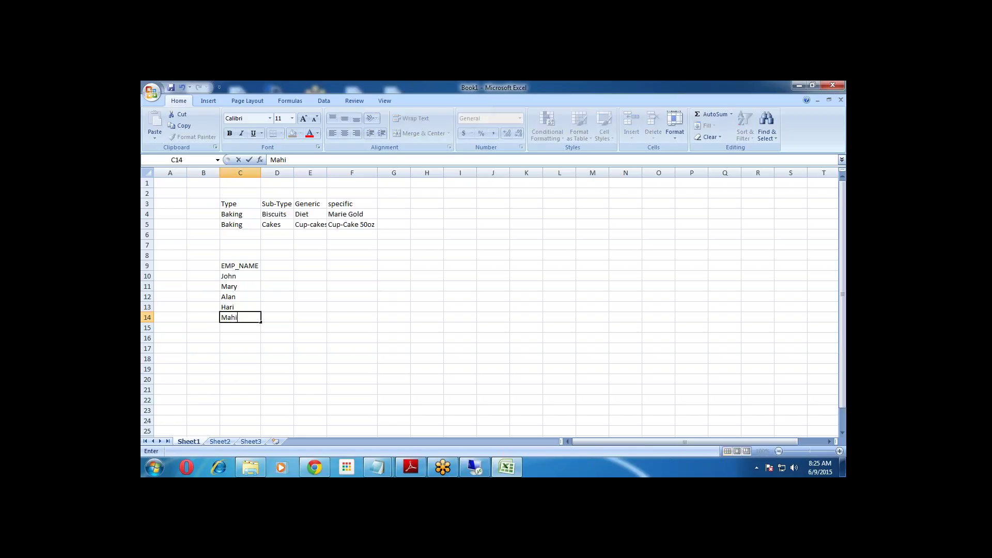
click(273, 356)
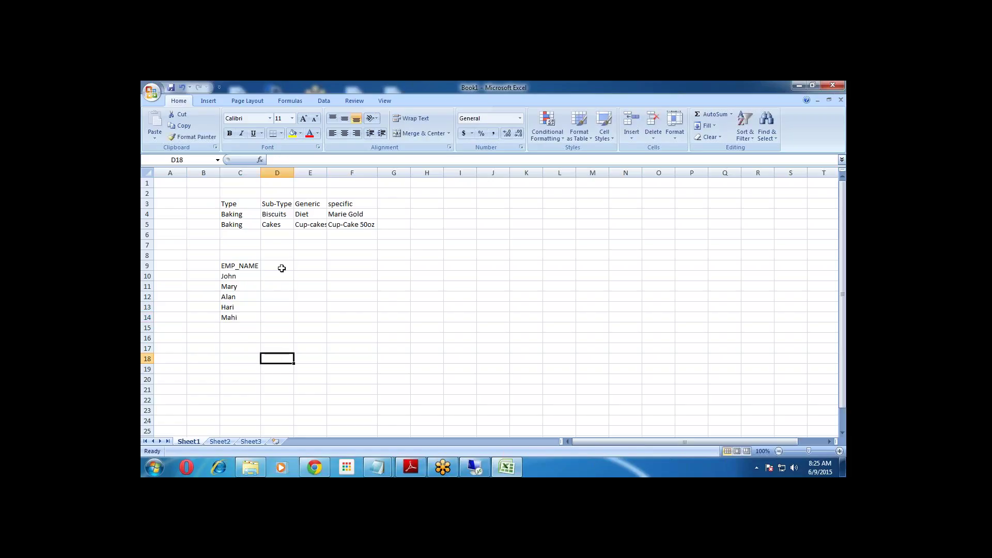
drag(278, 266, 415, 324)
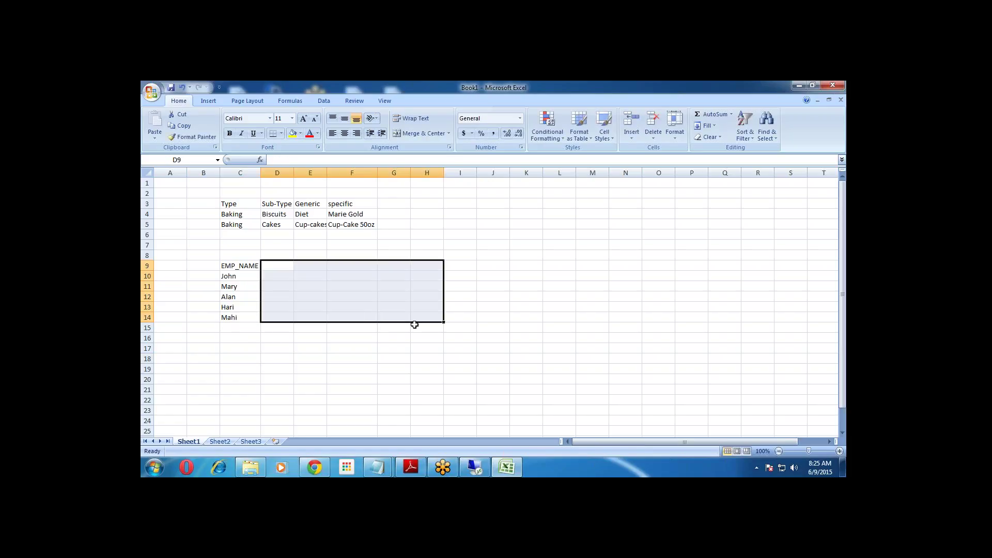
click(396, 349)
drag(246, 276, 250, 313)
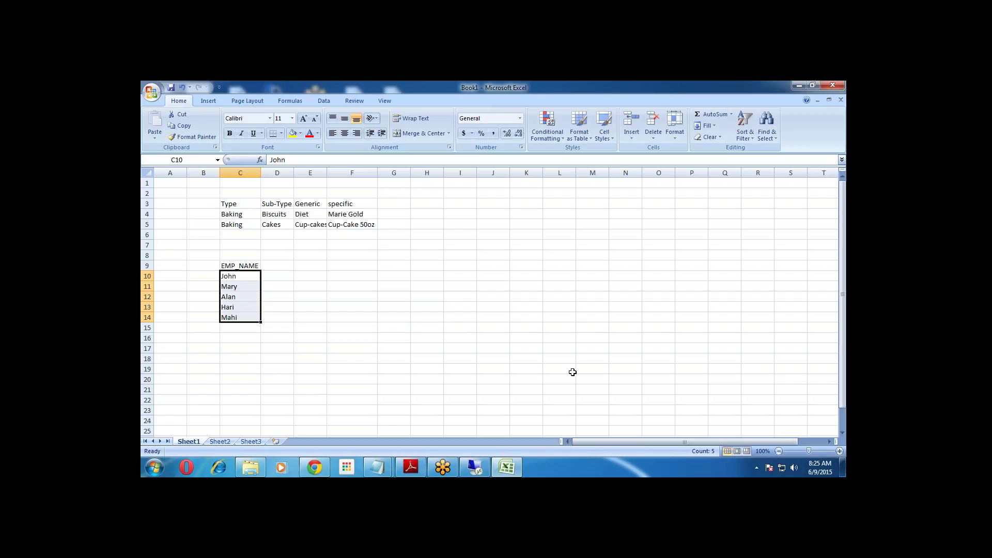
Add a Designation heading in D9 and enter VP for John.
click(277, 268)
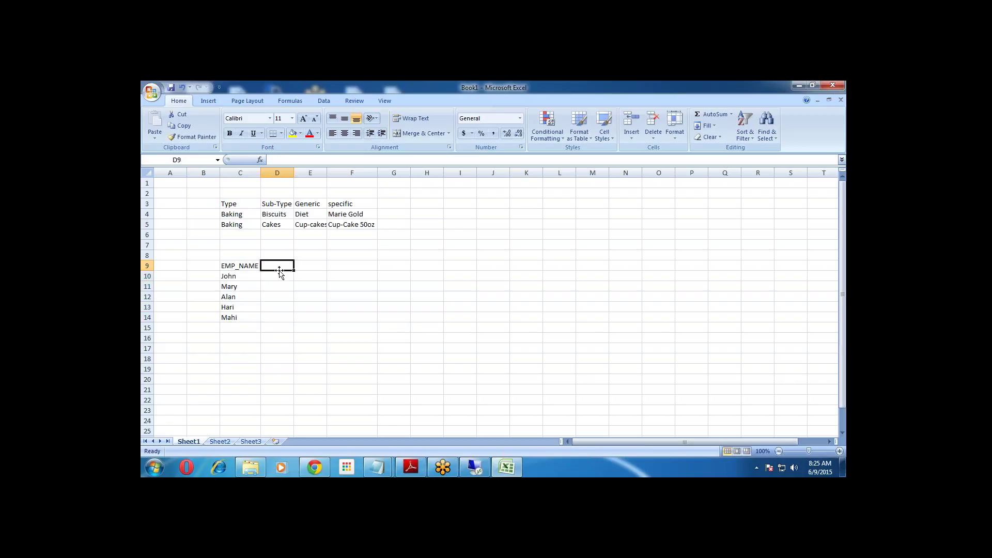
text(Designation)
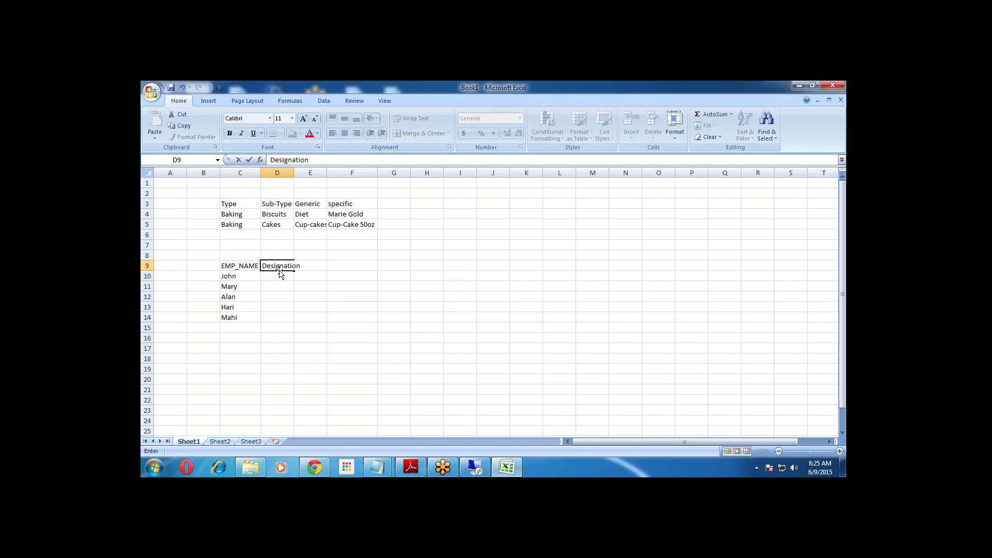
key(Return)
text(VP)
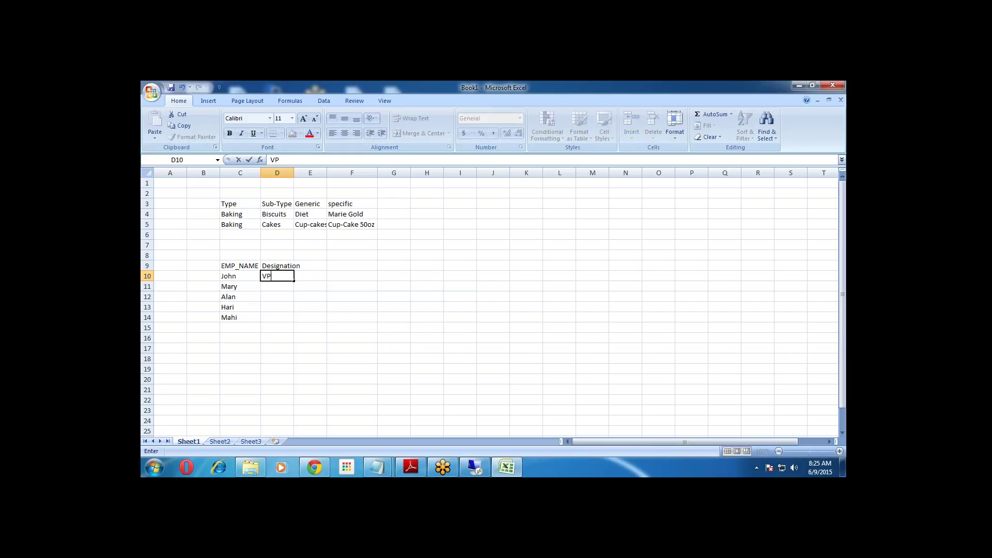
key(Return)
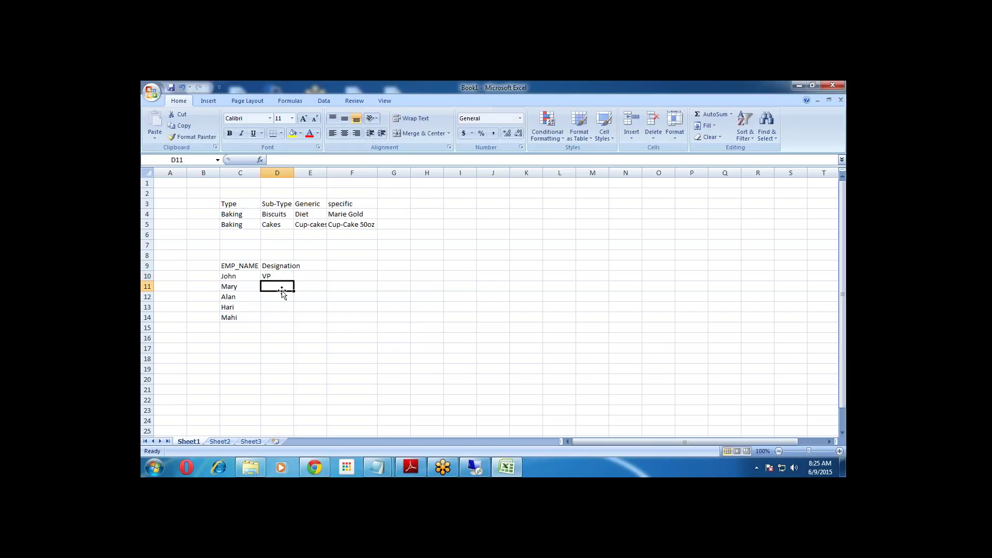
Enter designations SM, SR, SR and SM for Mary, Alan, Hari and Mahi.
text(SM)
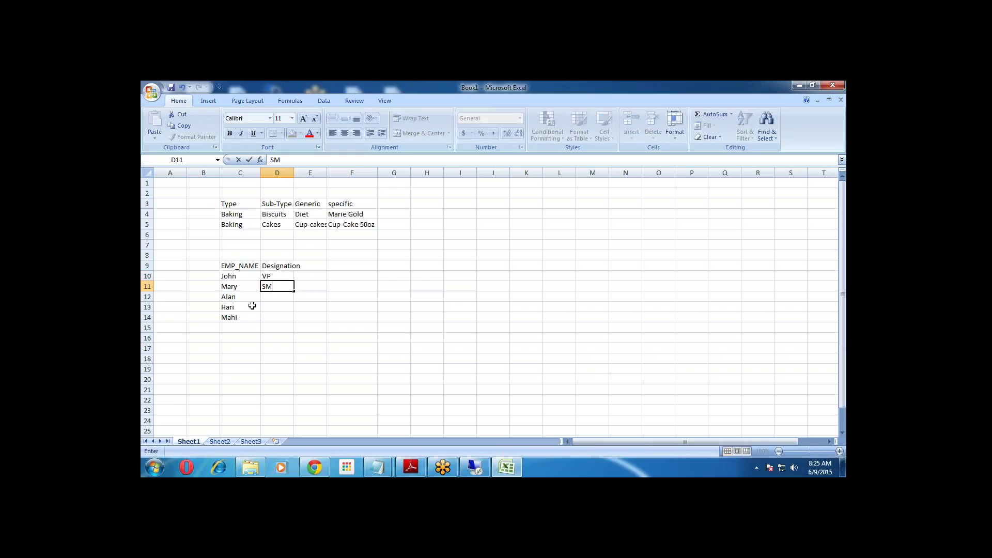
click(271, 298)
text(SR)
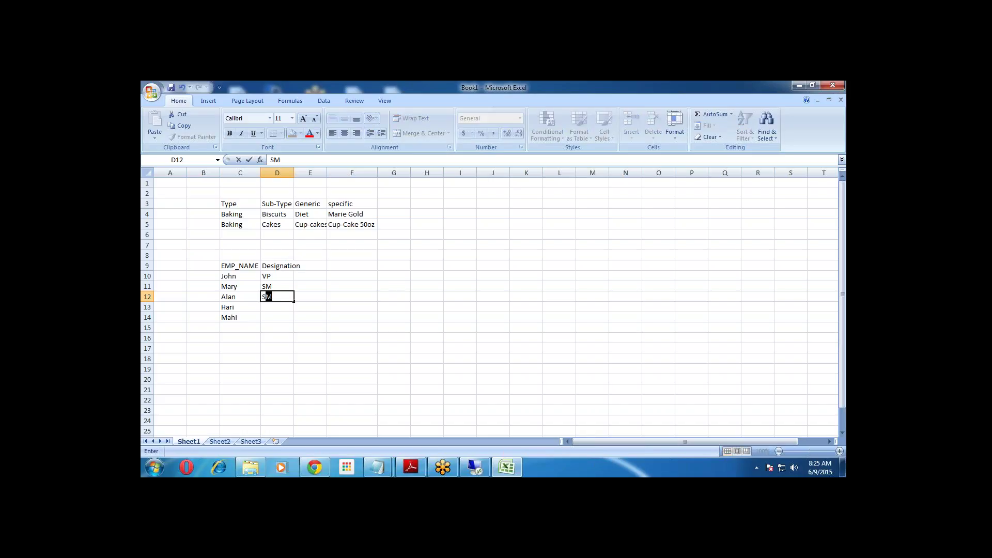
click(284, 308)
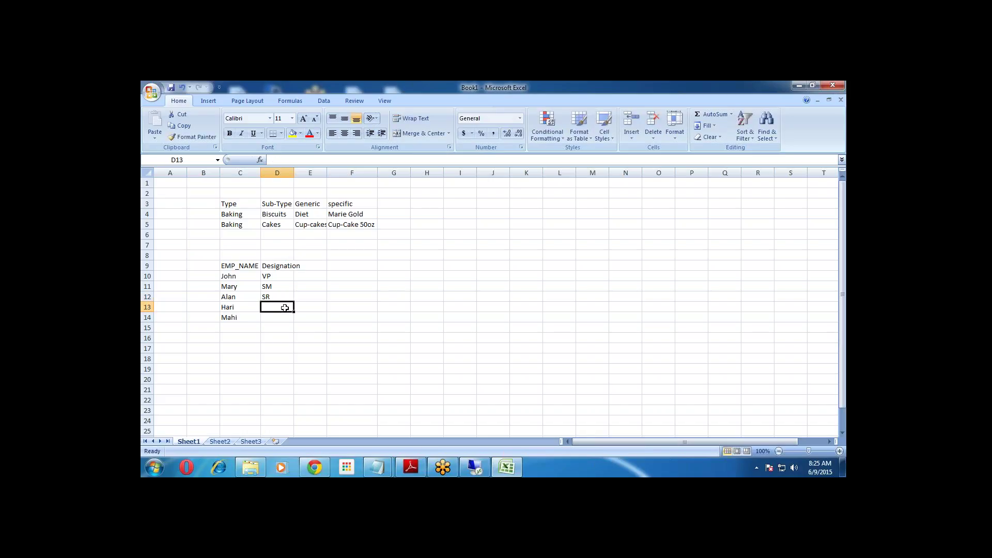
text(SR)
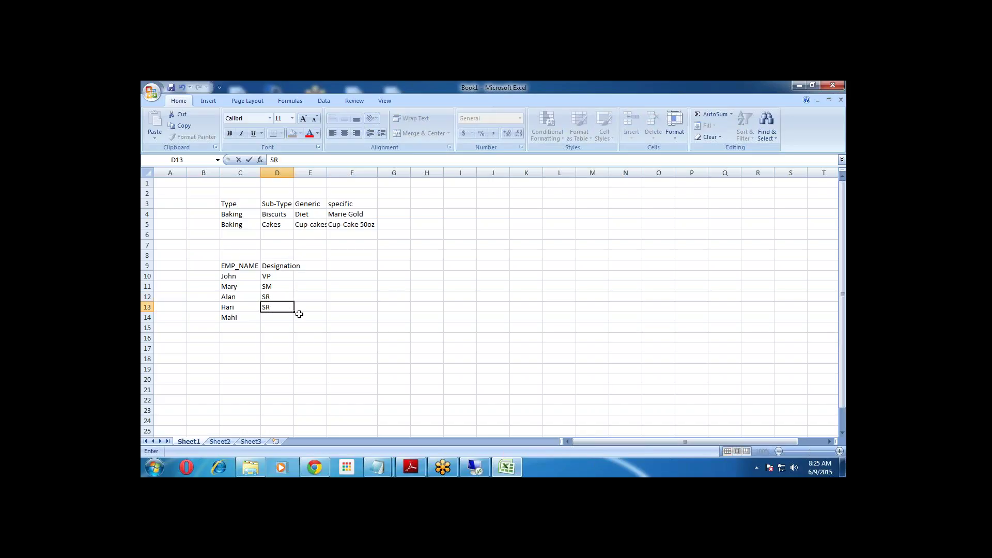
click(287, 318)
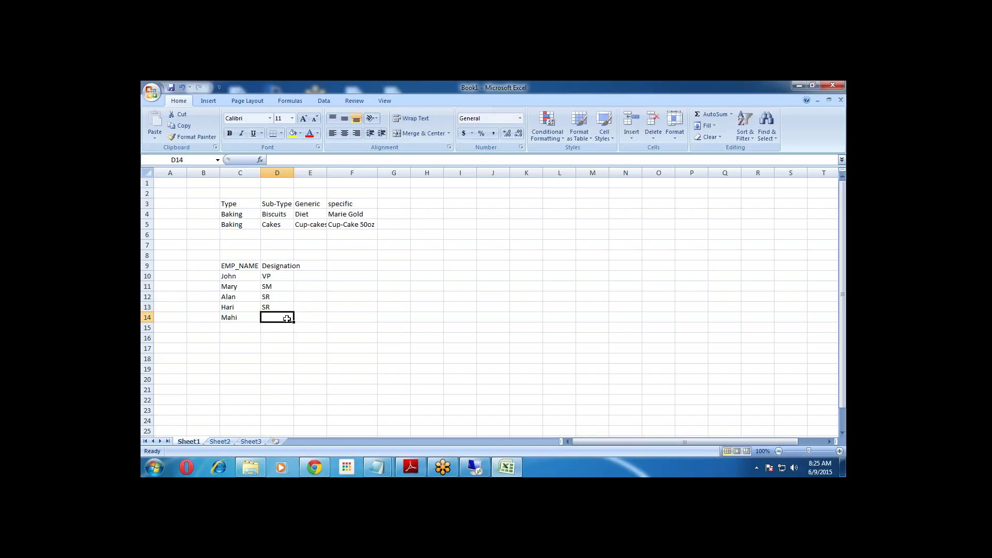
text(SM)
click(277, 368)
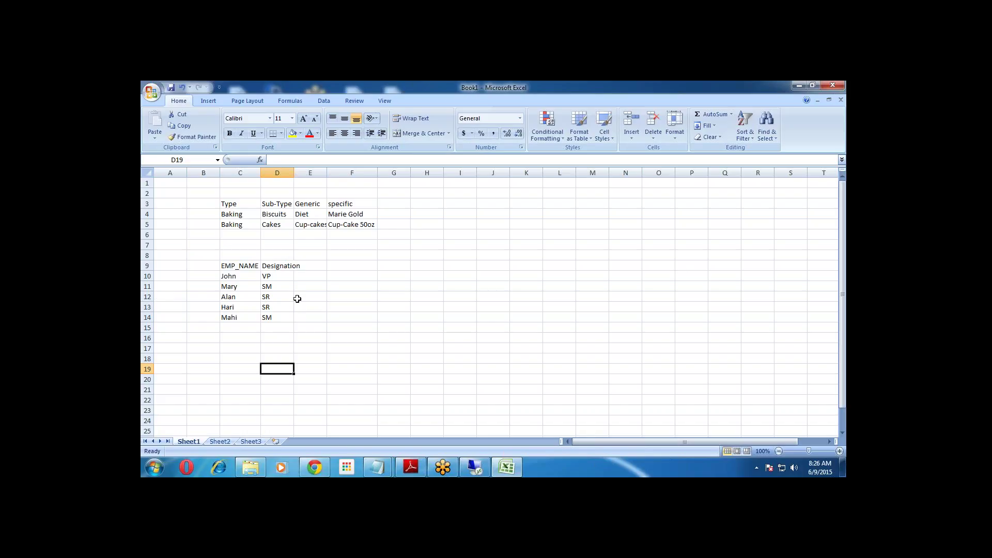
Point out the Type, Sub-Type, Generic and specific level headers.
click(234, 204)
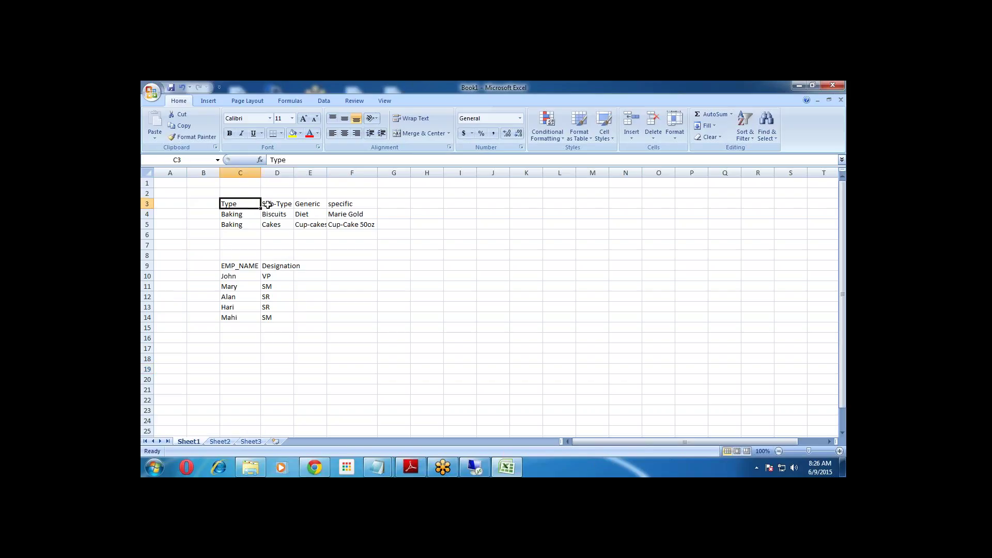
click(288, 205)
click(310, 206)
click(361, 208)
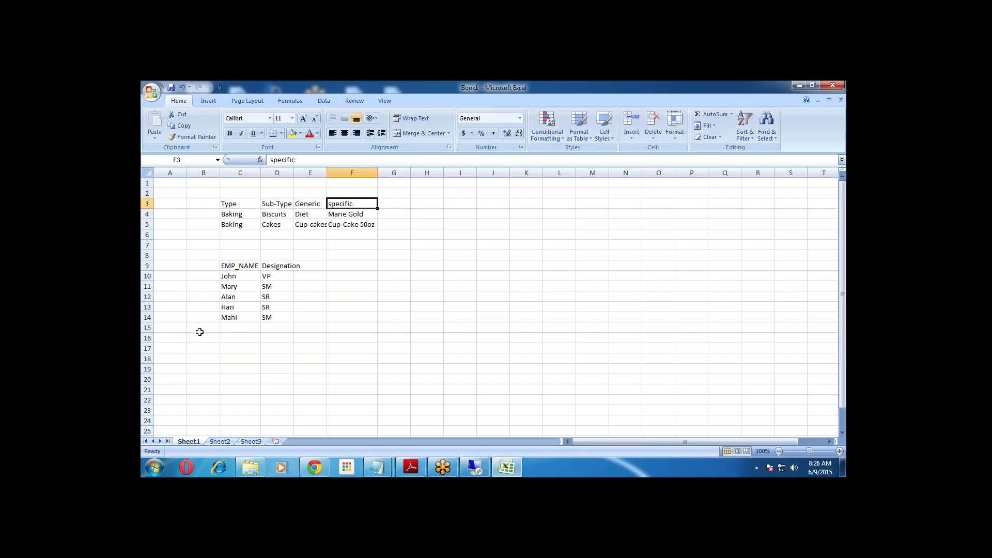
Add a Manager_ID header in the column beside Designation.
click(320, 266)
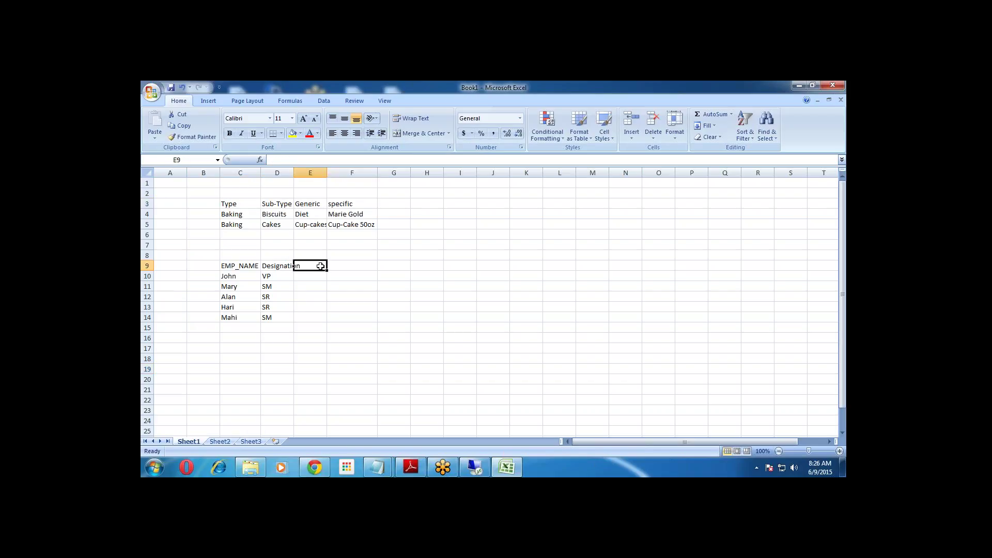
text(Manager_ID)
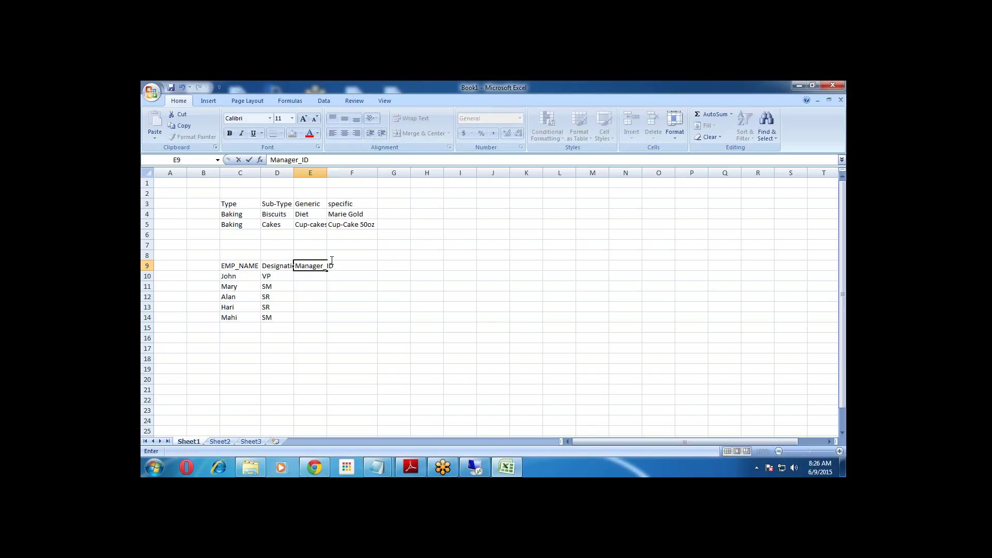
click(318, 275)
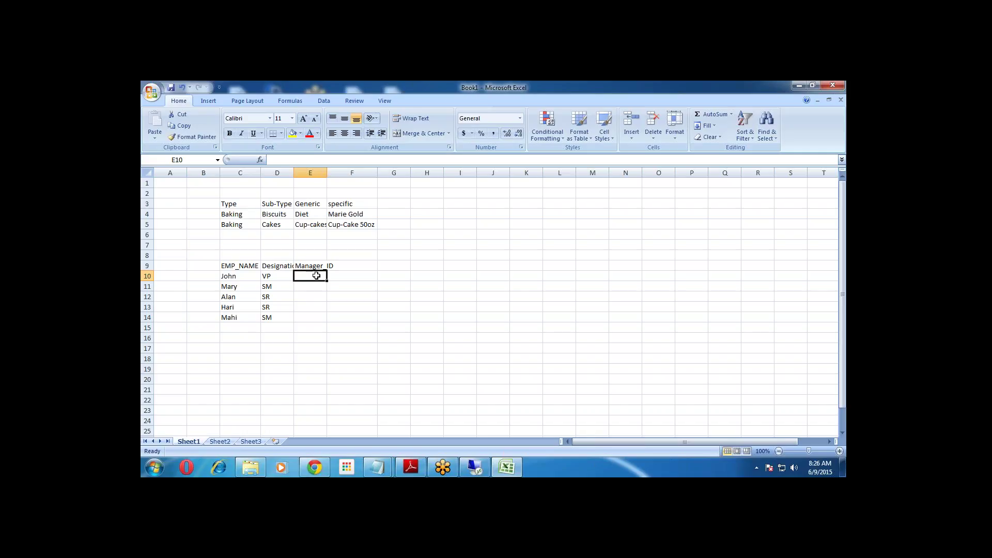
click(314, 286)
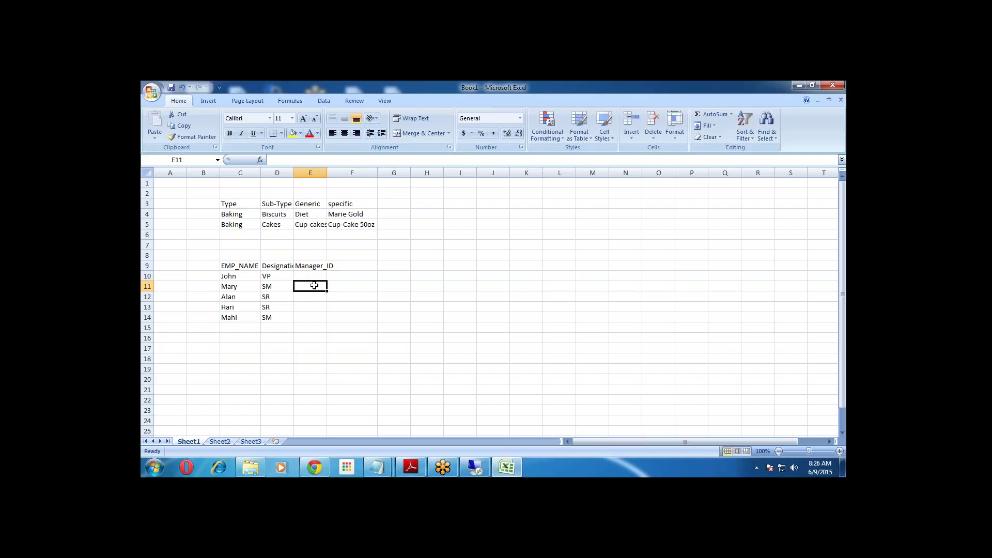
Give the employees IDs 101 to 105 by filling a series down the column.
click(204, 273)
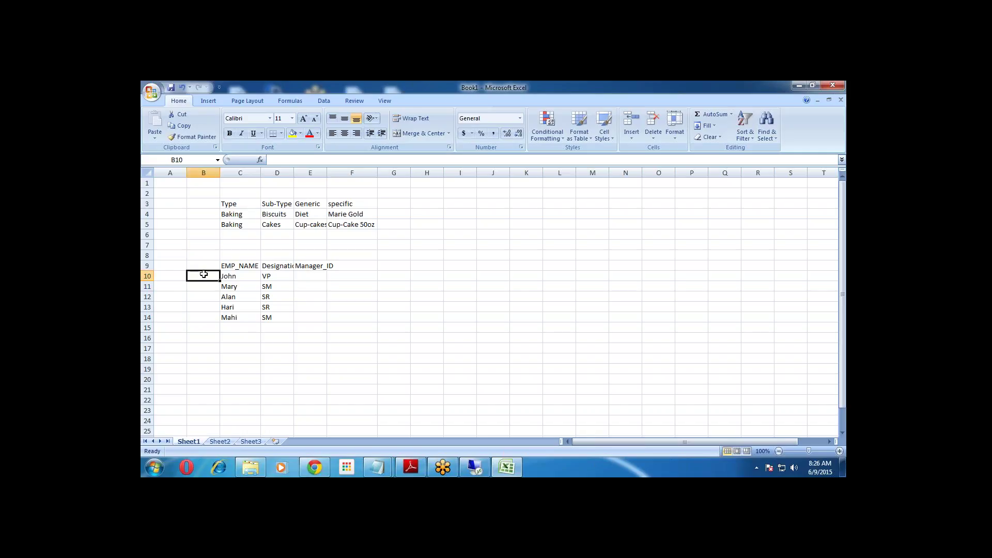
text(101)
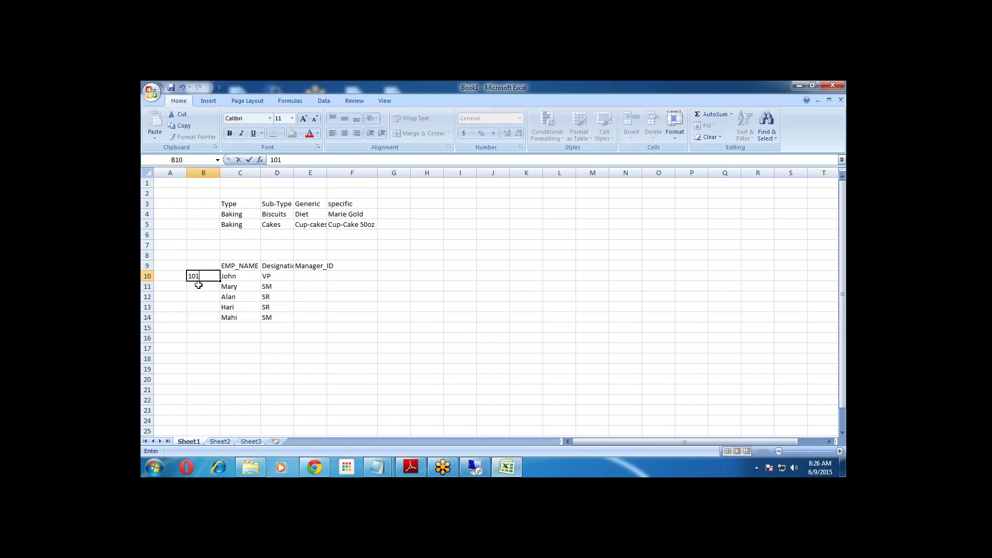
mouse_move(220, 281)
mouse_down()
mouse_move(217, 316)
mouse_move(216, 279)
mouse_up()
click(203, 286)
text(102)
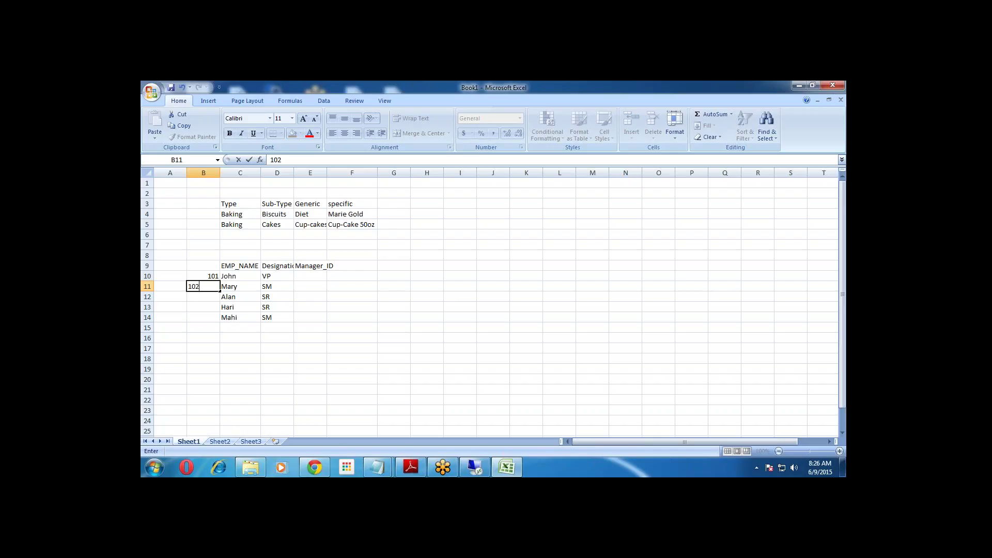
key(Return)
drag(209, 276, 221, 321)
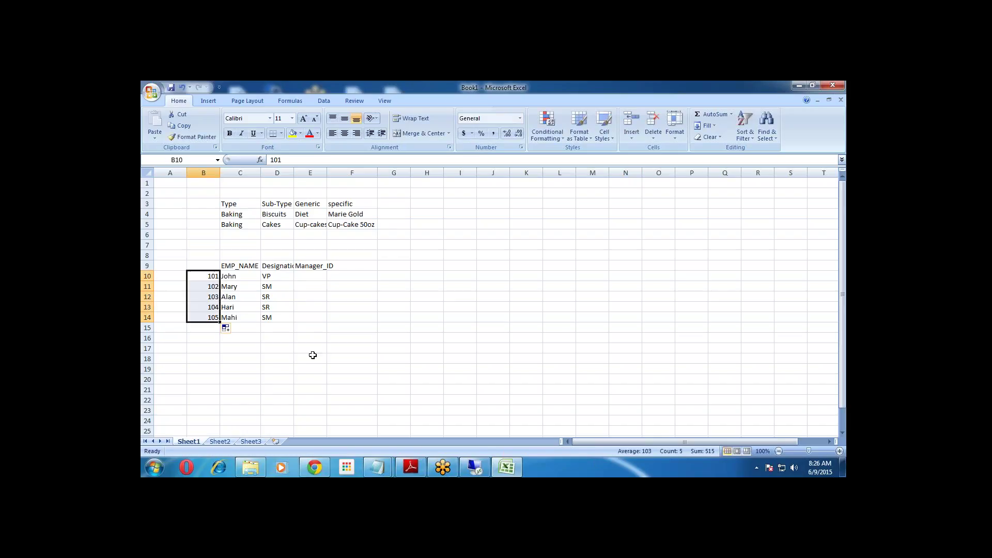
click(312, 356)
Enter manager IDs 101, 102, 102 and 101 for Mary, Alan, Hari and Mahi.
click(311, 276)
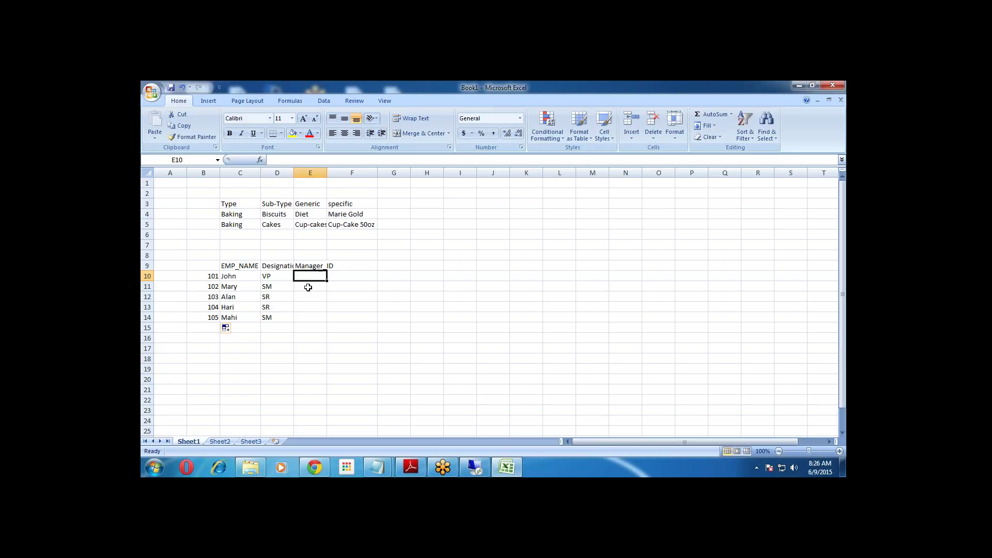
click(308, 287)
text(101)
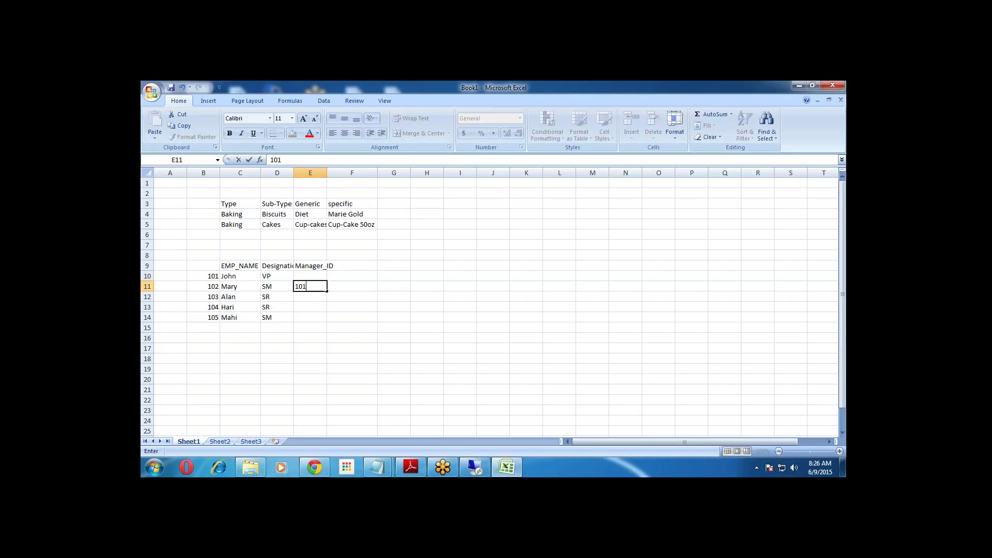
click(308, 298)
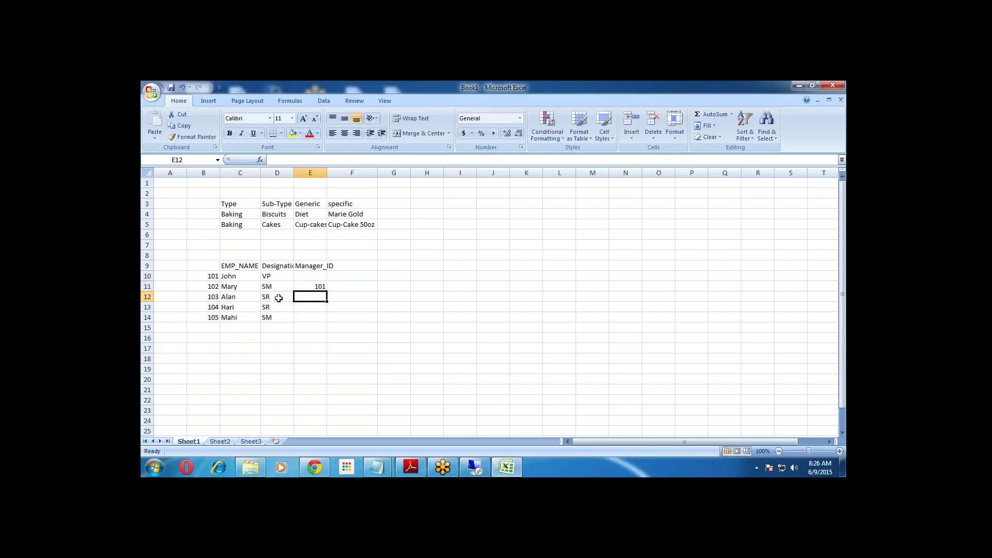
text(102)
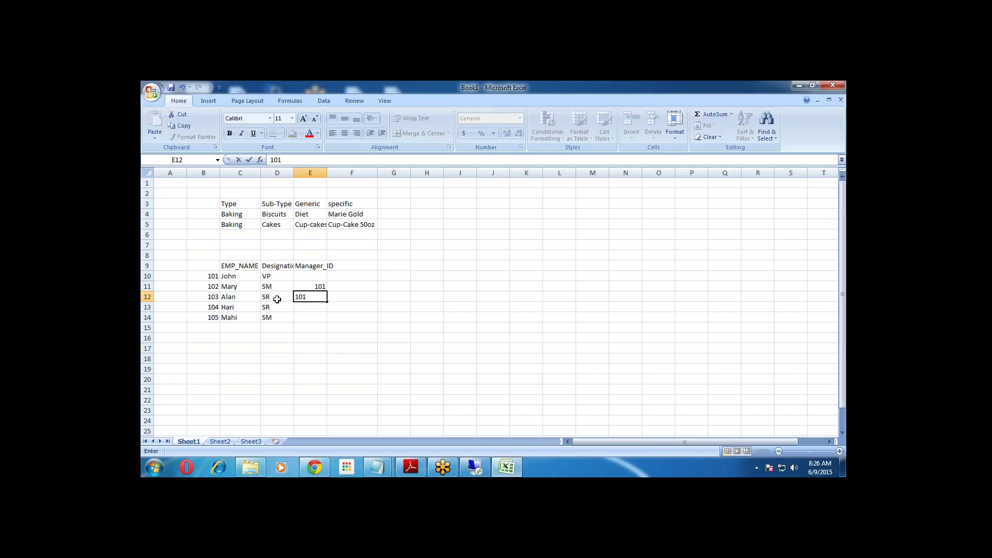
click(309, 307)
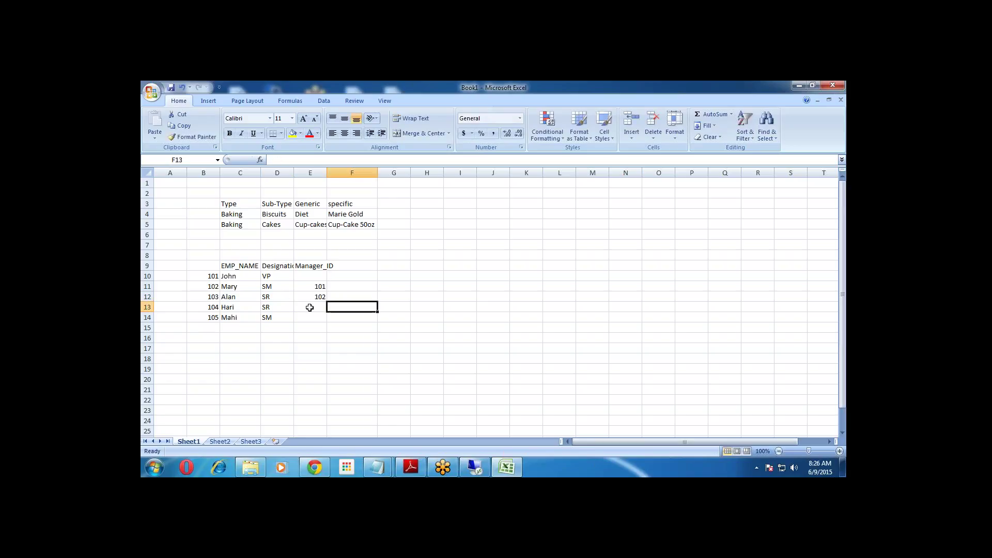
text(1)
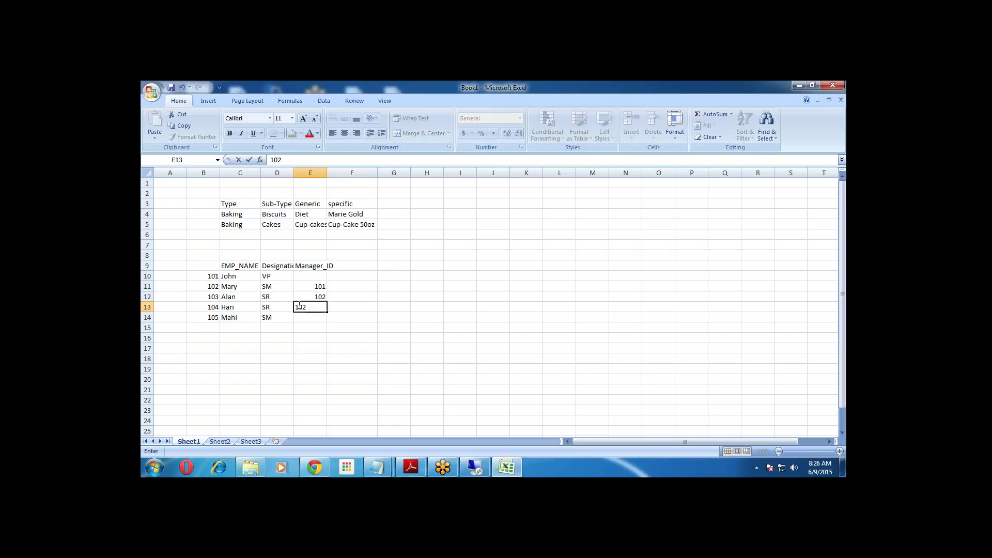
text(02)
key(Return)
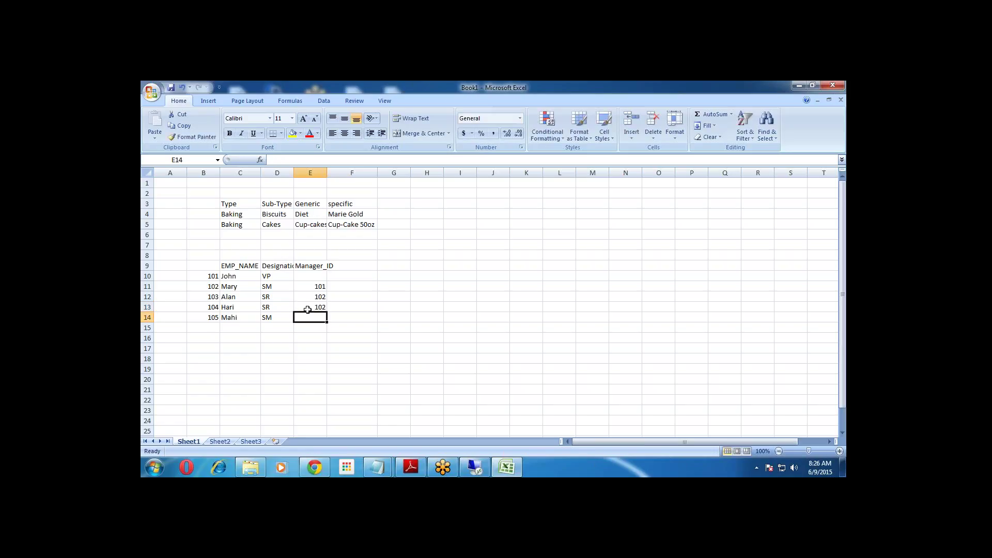
text(101)
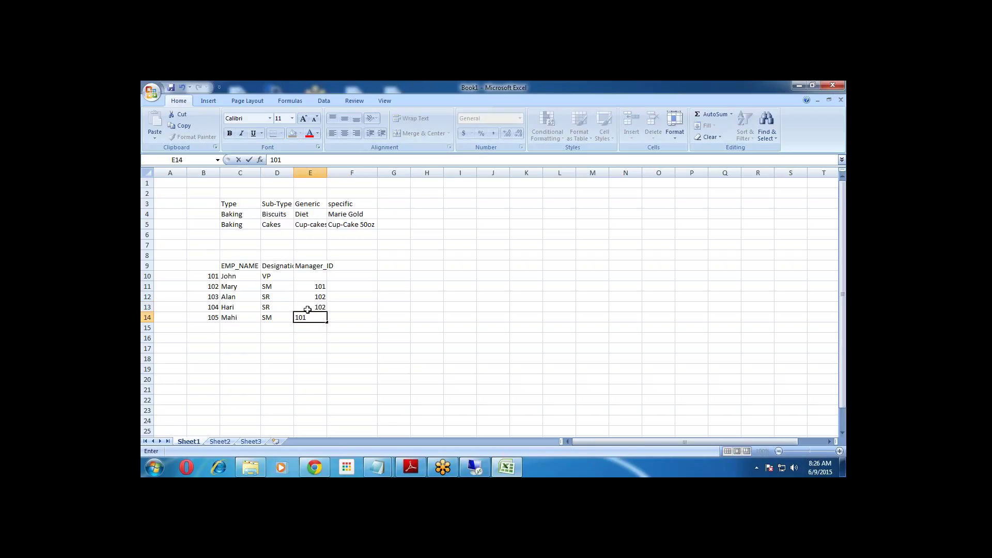
click(338, 346)
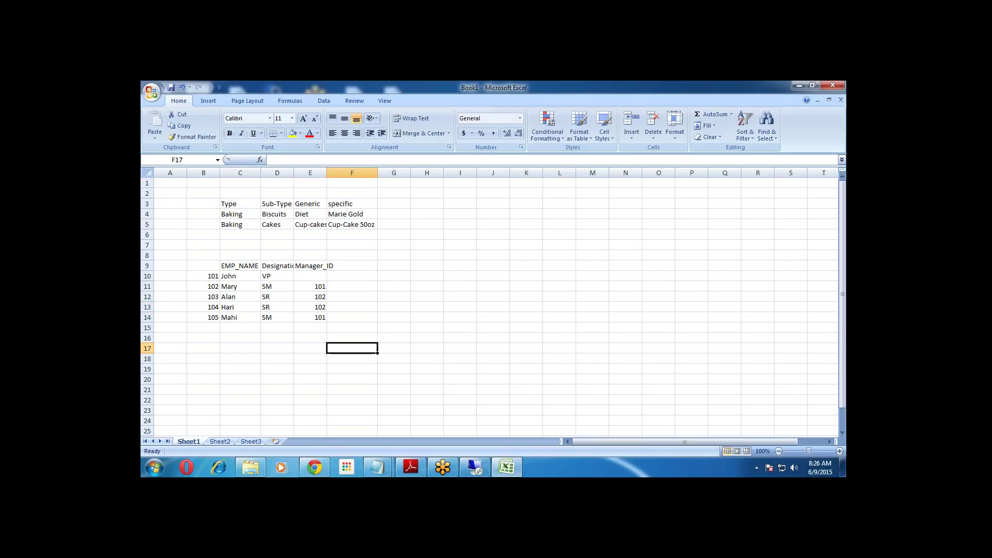
click(156, 468)
Launch Paint and draw five rectangles laid out as top, second and bottom levels.
click(193, 407)
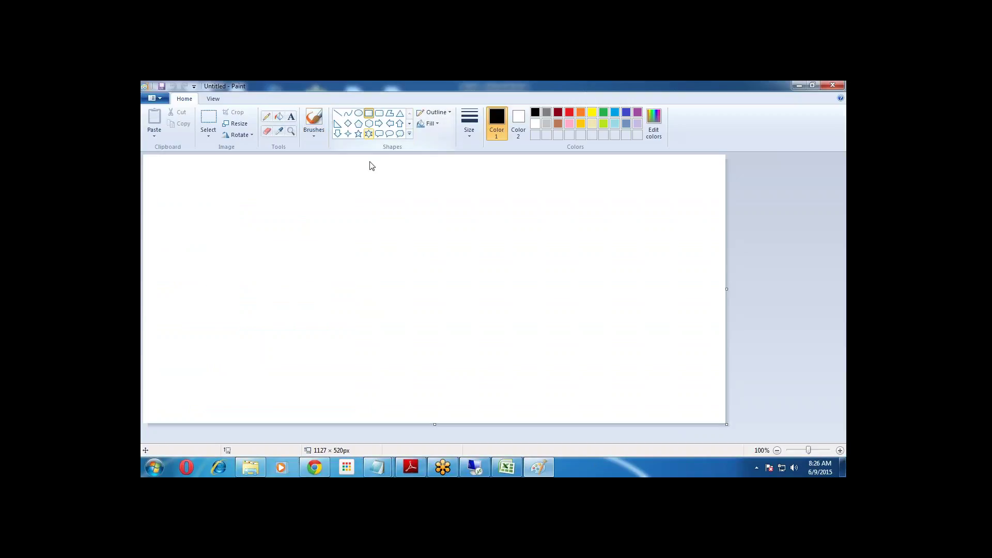
drag(363, 192, 413, 214)
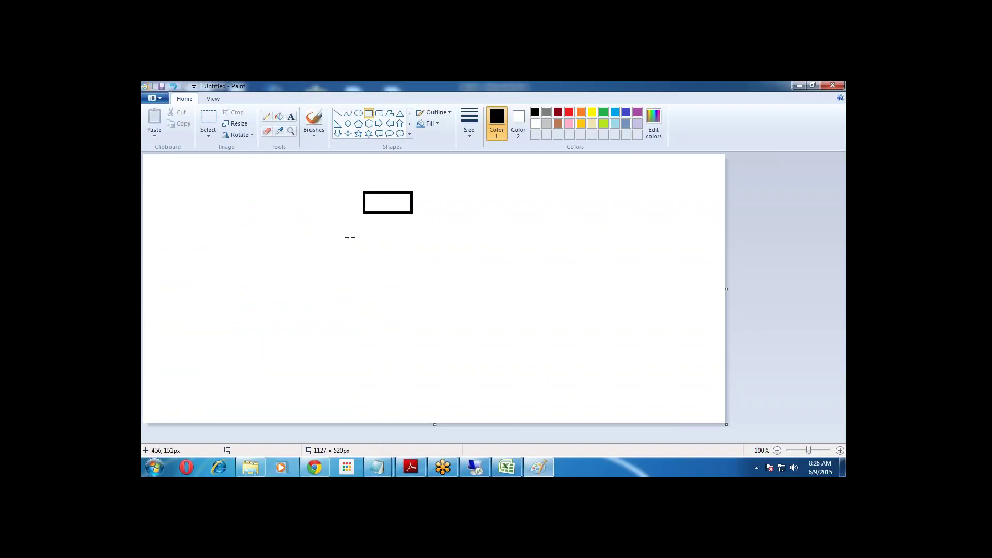
drag(268, 235, 307, 253)
drag(439, 223, 488, 249)
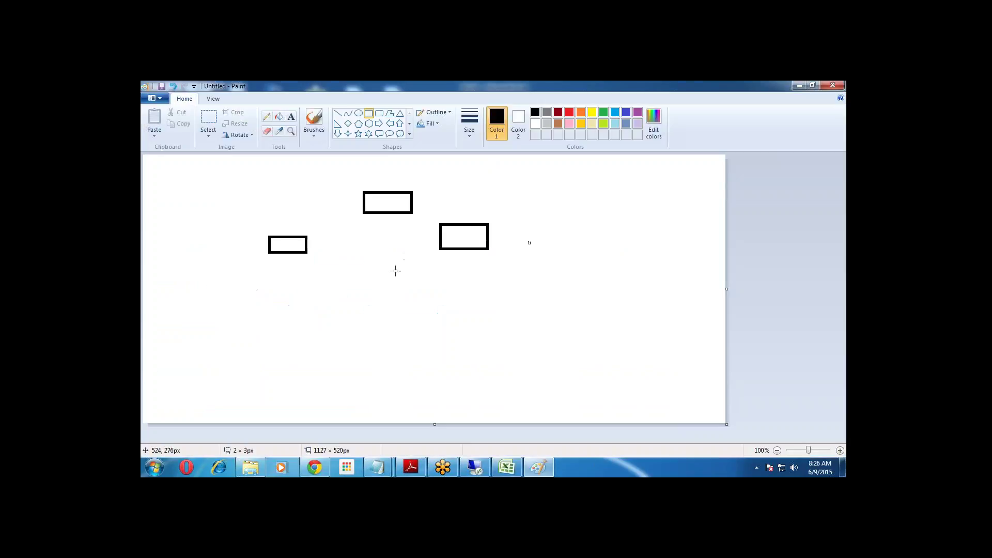
drag(228, 289, 257, 314)
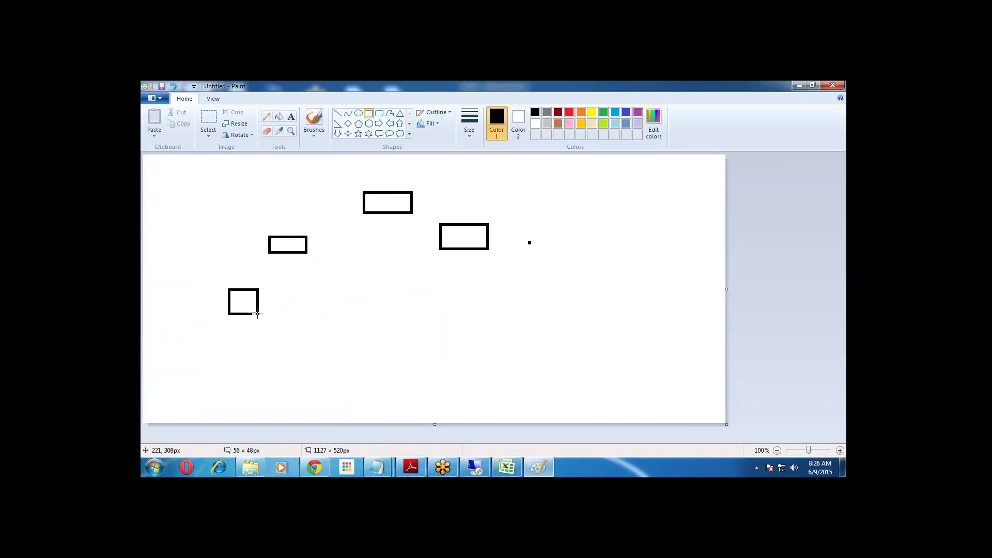
drag(318, 284, 346, 313)
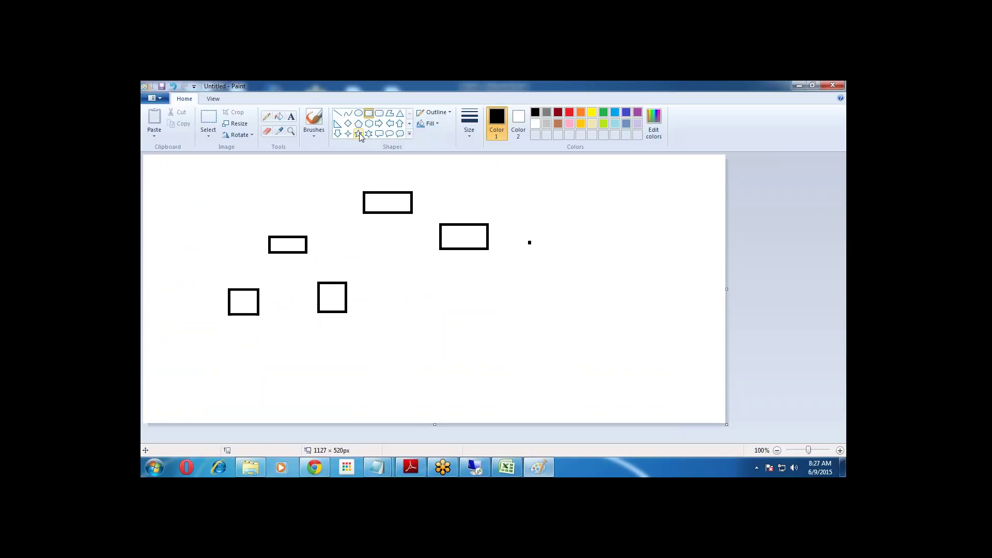
Join the boxes with straight lines into a tree, then return to Excel.
click(338, 114)
drag(363, 205, 304, 233)
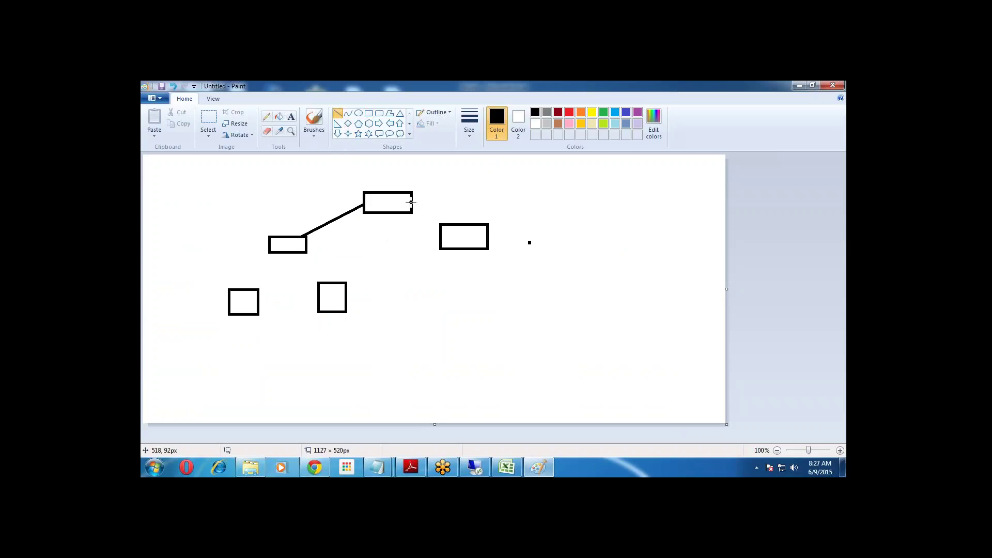
drag(412, 203, 464, 226)
drag(274, 253, 238, 292)
drag(275, 253, 344, 285)
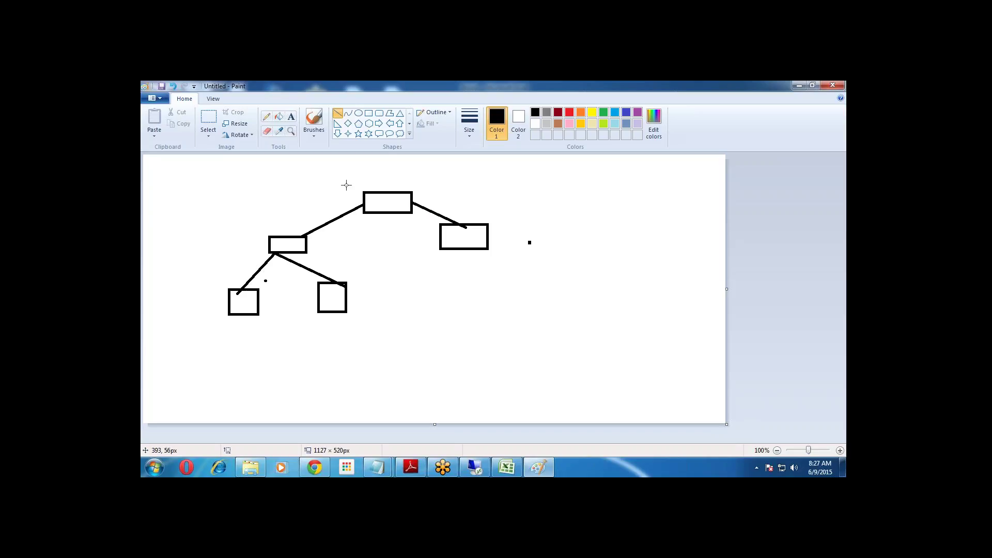
key(alt+Tab)
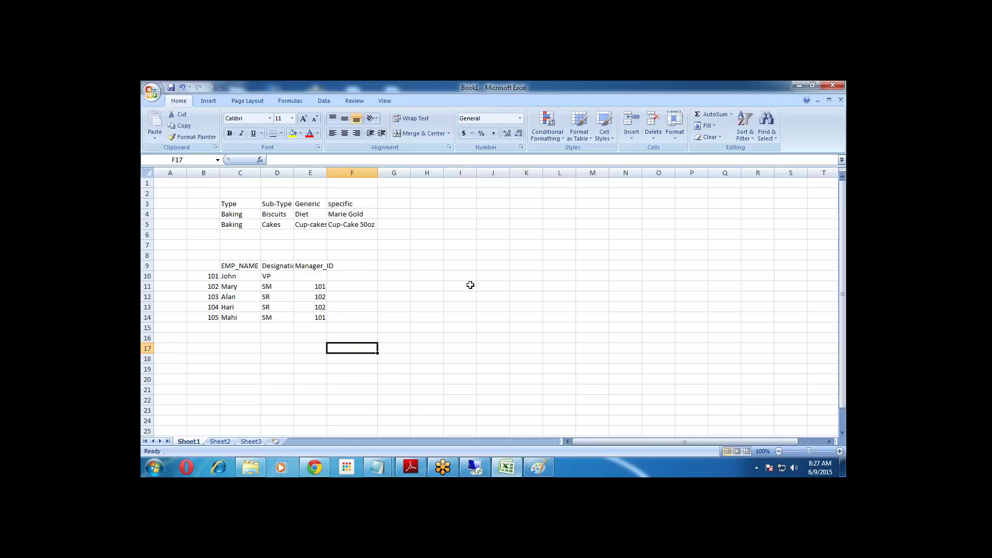
Type the headers Managers in G9 and Salesreps in H9.
click(407, 266)
text(Ma)
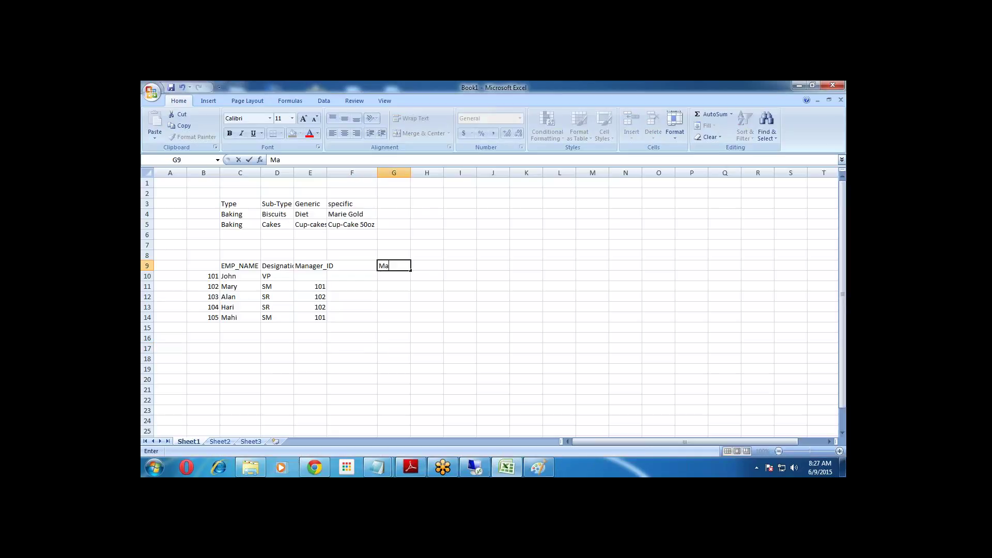
text(nagers)
click(428, 286)
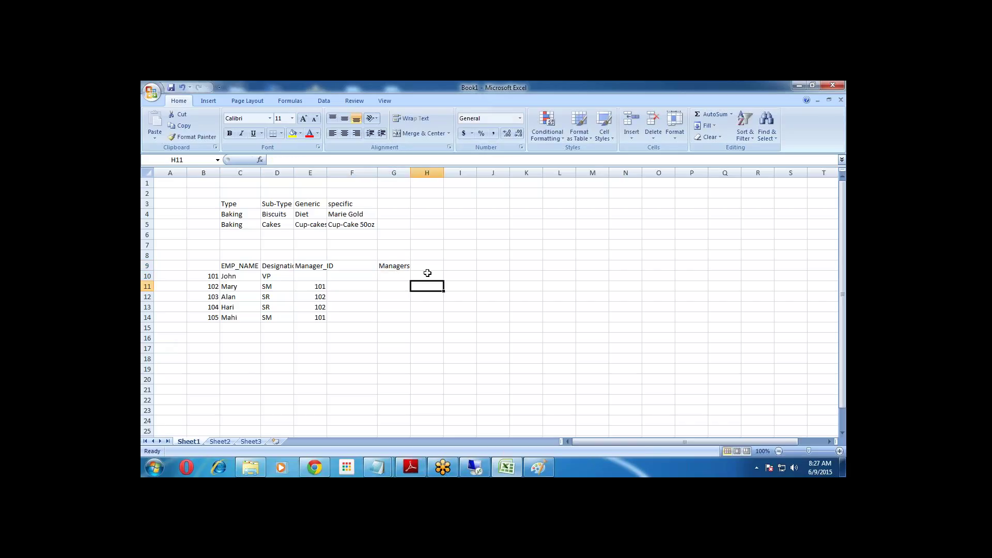
click(428, 267)
text(Sales)
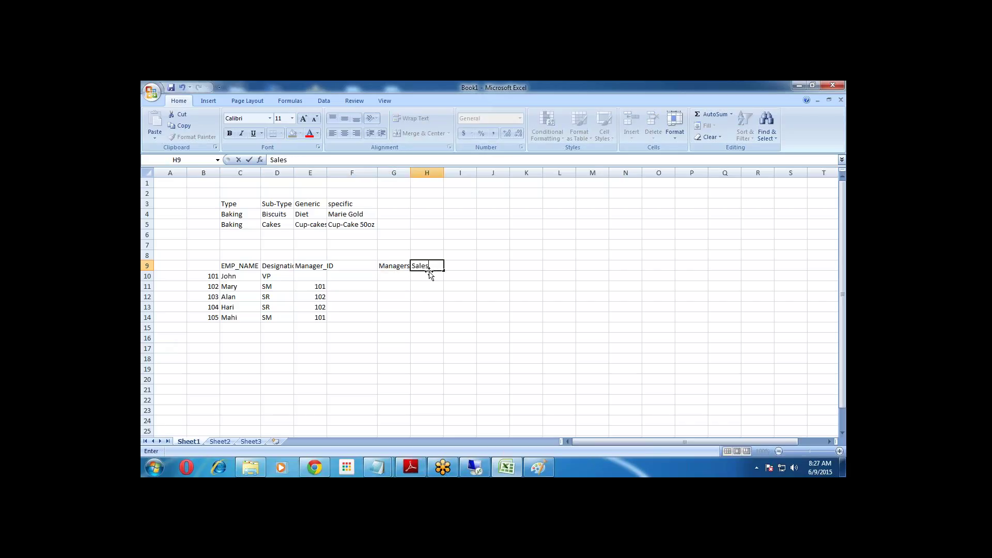
text(reps)
click(431, 295)
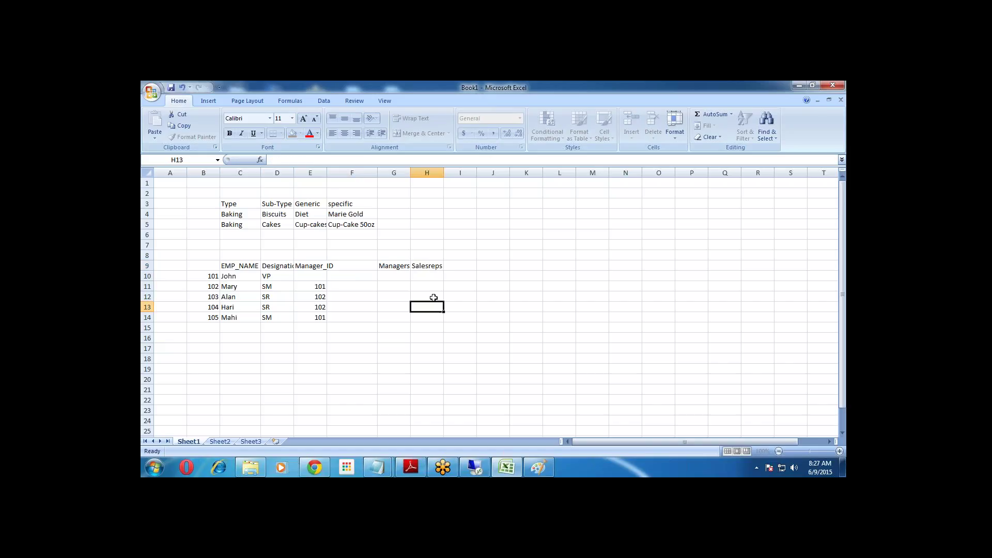
click(406, 266)
click(432, 268)
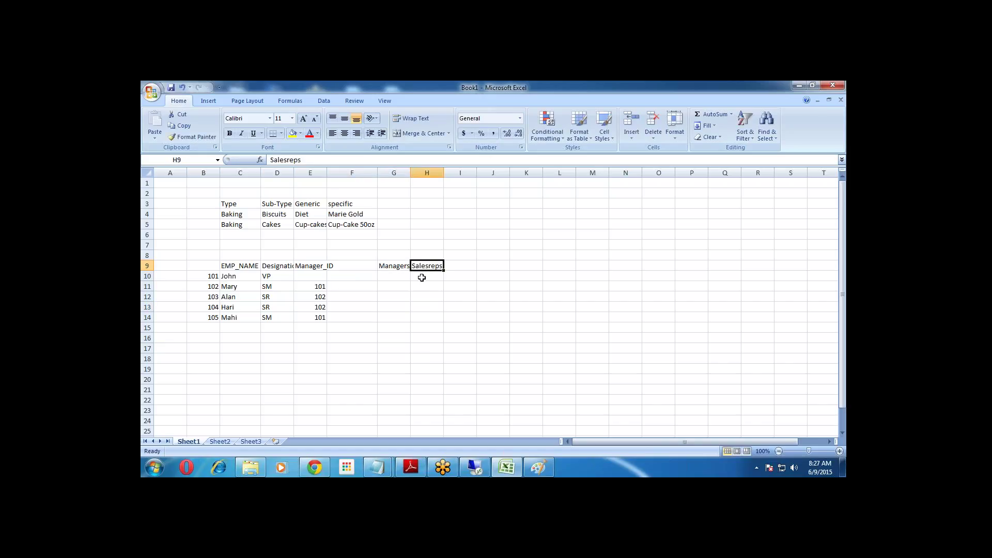
Point at the cells under the new headers and highlight the employee names and manager IDs.
click(388, 275)
click(428, 280)
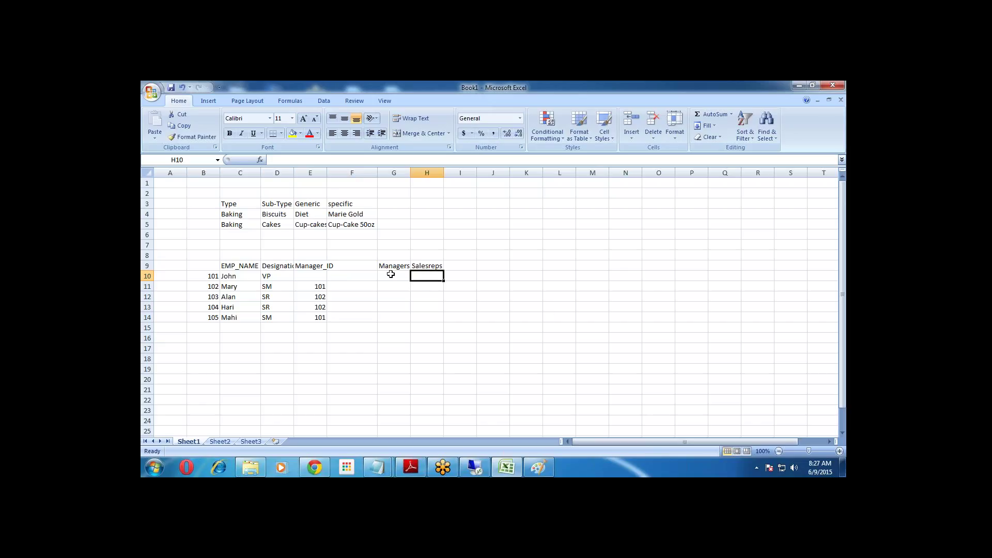
drag(243, 276, 240, 320)
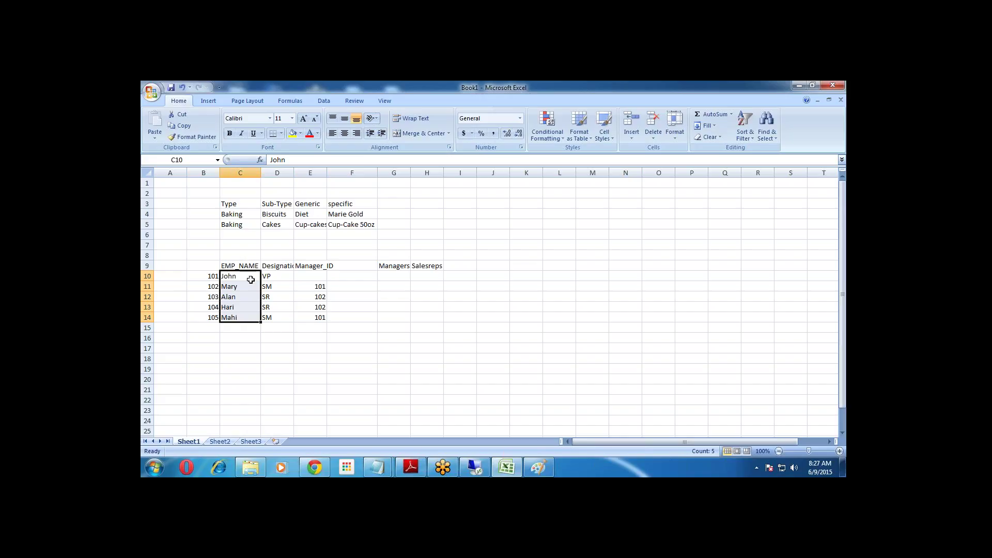
drag(310, 278, 310, 317)
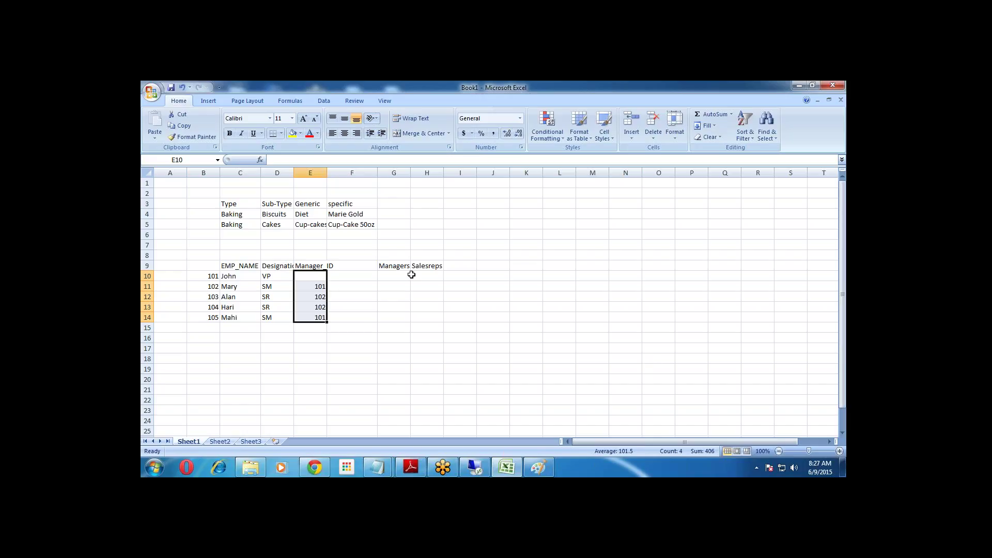
Add the level headers VP in F9 and Clerks in I9.
click(398, 266)
click(423, 265)
click(371, 269)
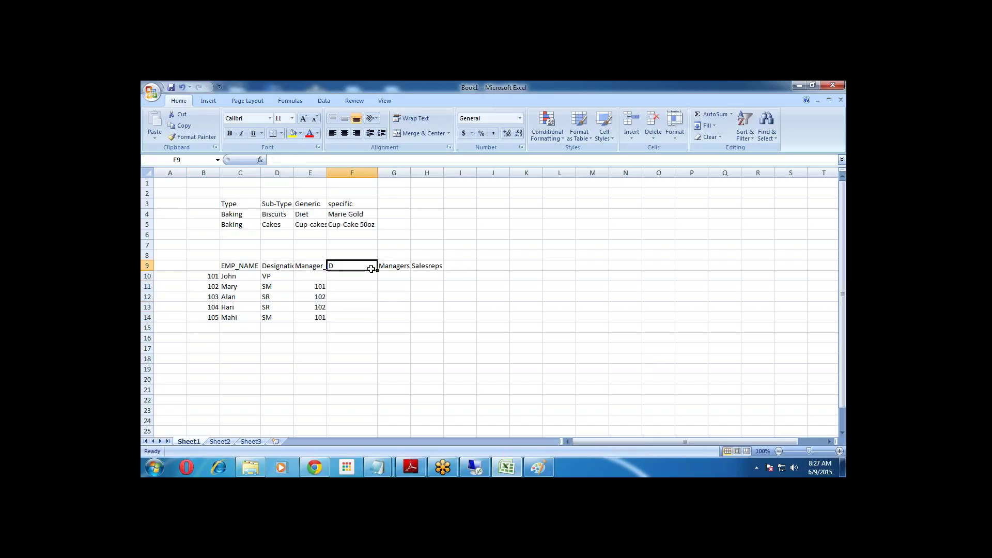
text(V)
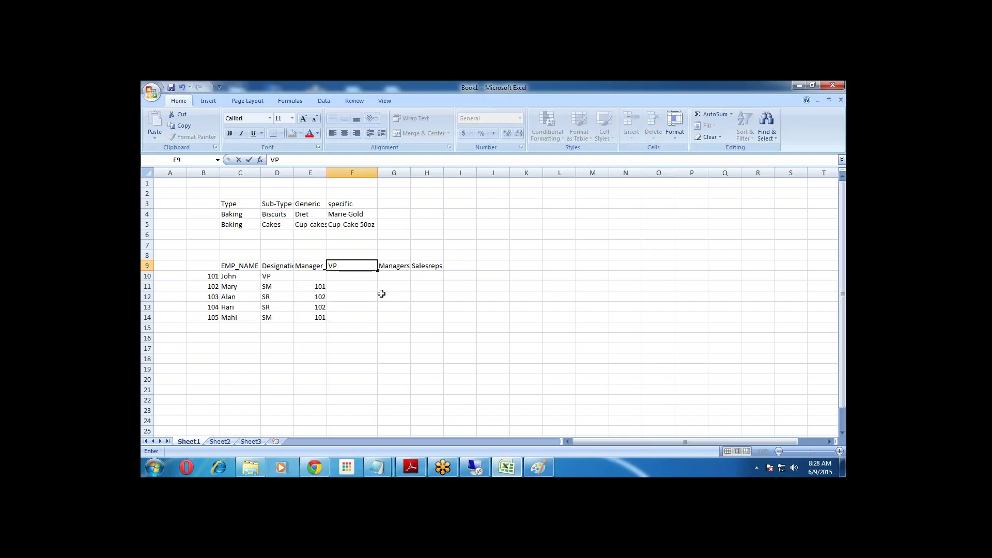
text(P)
click(381, 294)
click(390, 267)
click(425, 268)
click(461, 266)
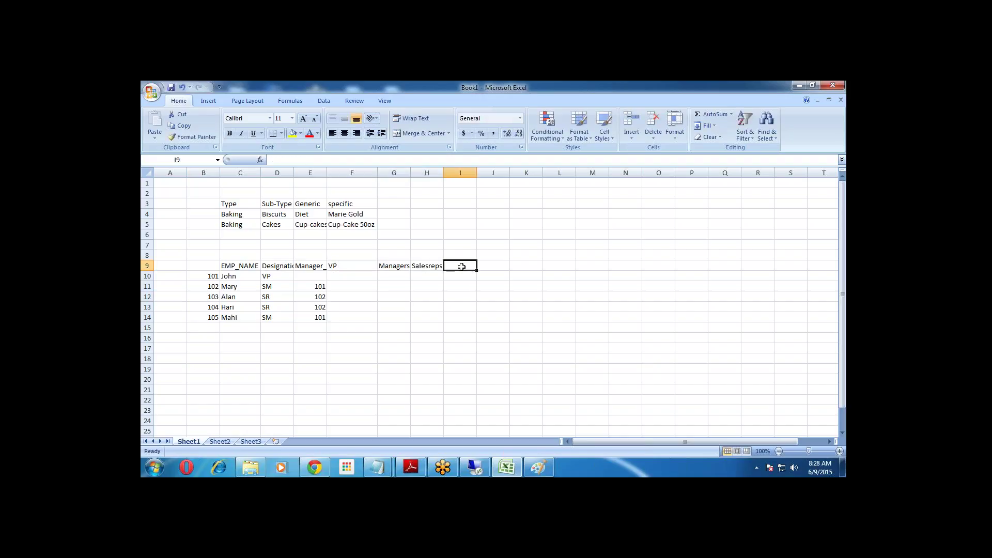
text(Cler)
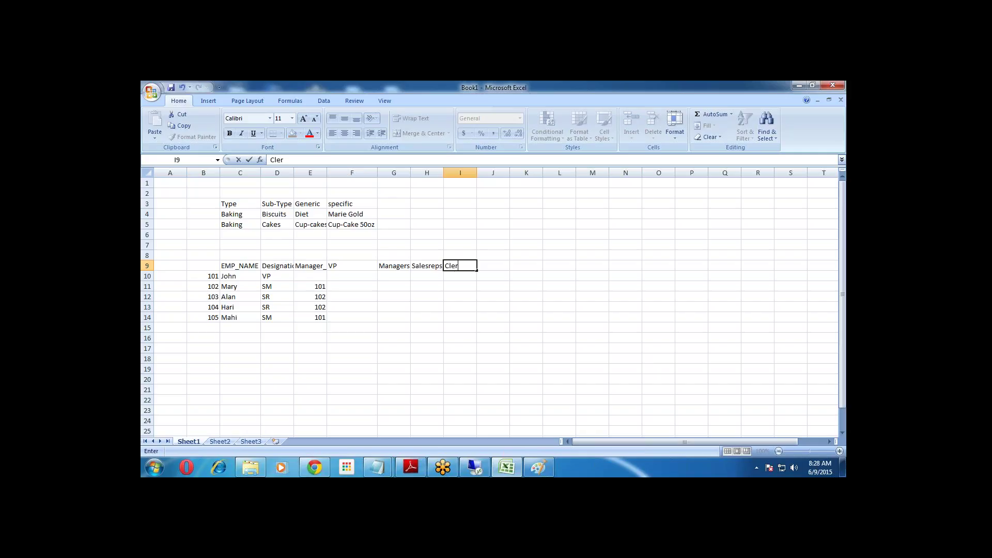
text(ks)
click(460, 296)
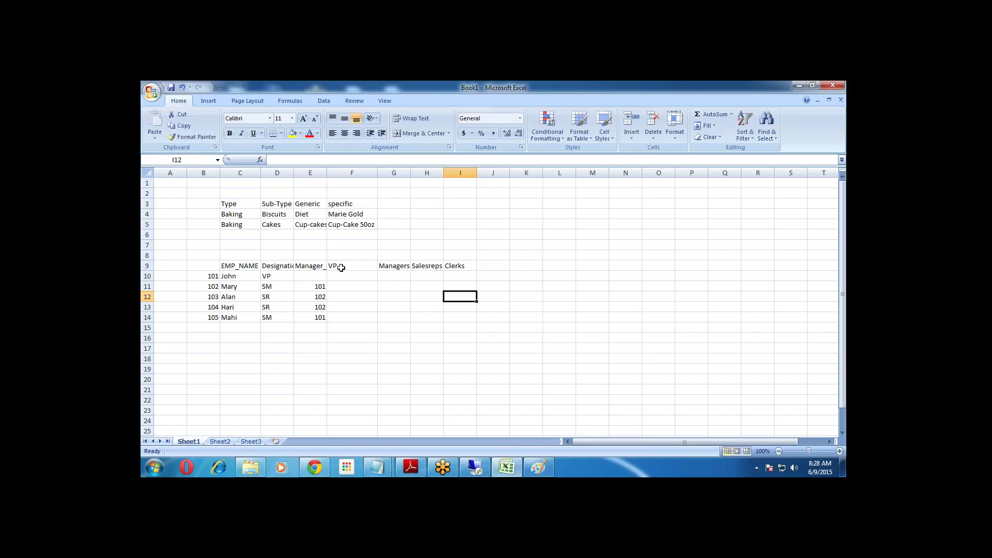
Highlight the VP-to-Clerks headers with the area beneath, then the employee names.
drag(339, 265, 462, 266)
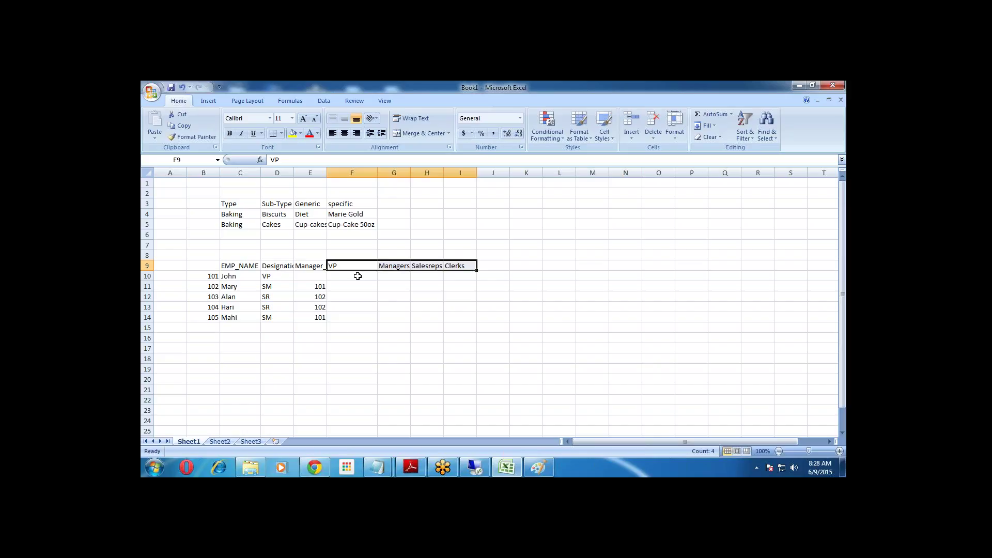
drag(357, 276, 469, 307)
click(467, 294)
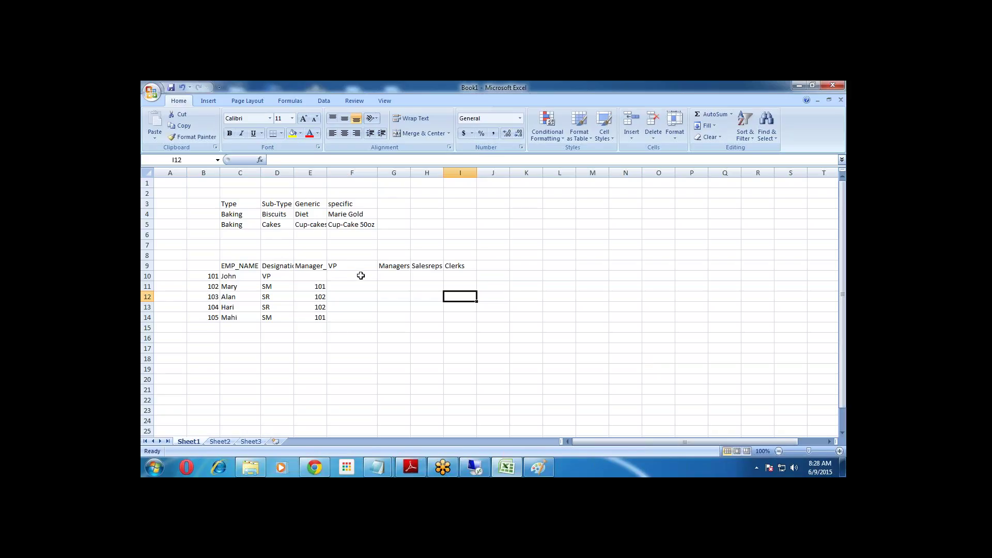
drag(344, 266, 465, 303)
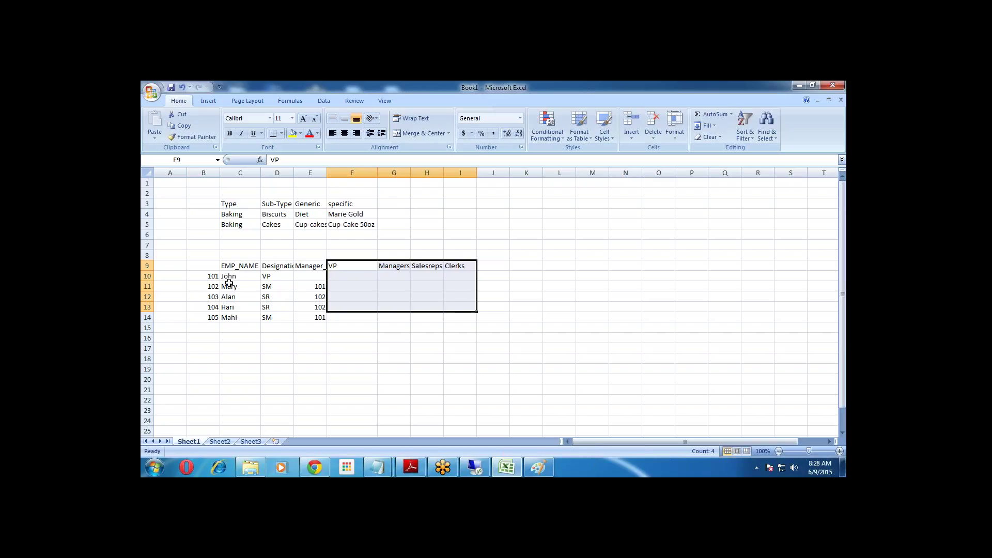
click(424, 332)
drag(245, 266, 250, 317)
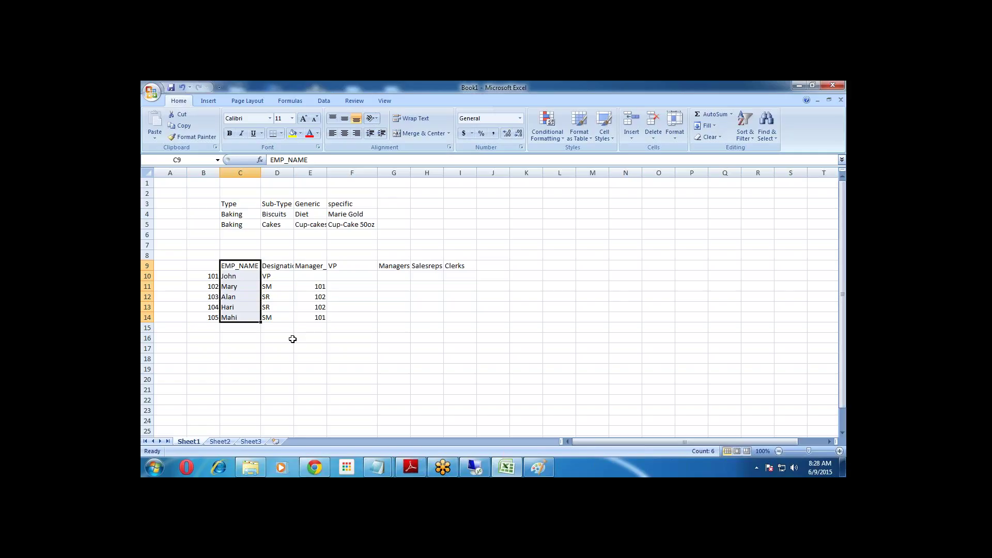
Type '1. Business Model' on a new line under 'Parent - child hierarchy' in the remote Notepad.
click(474, 467)
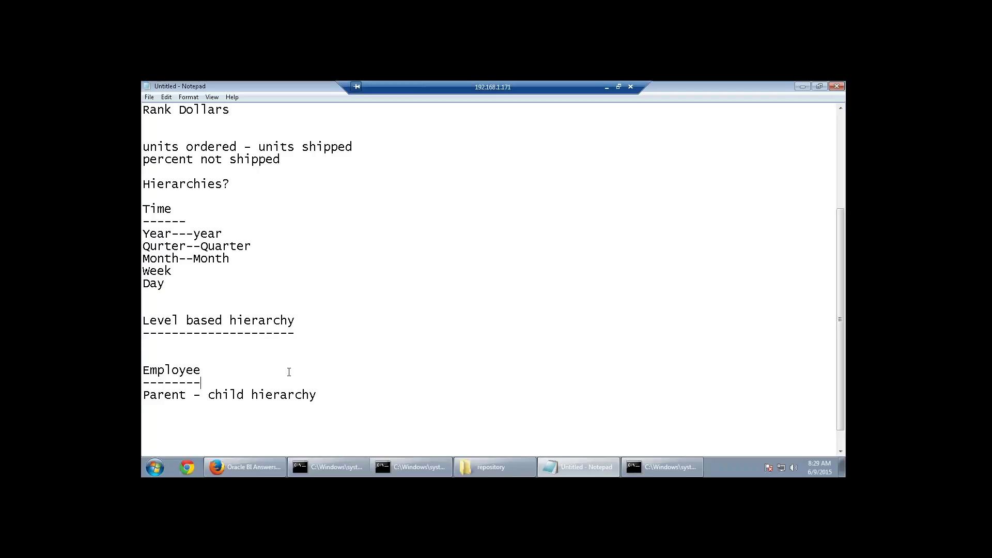
scroll(289, 371, down, 1)
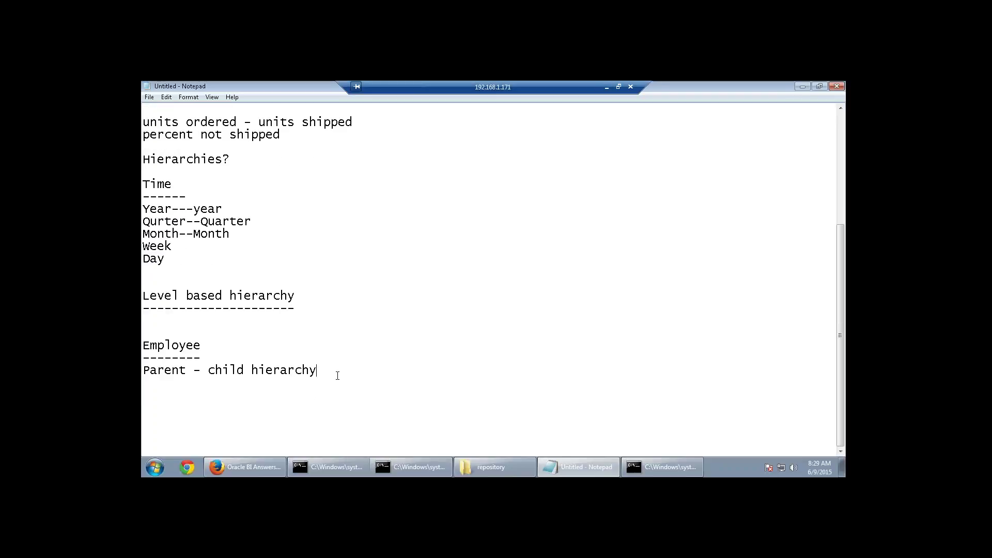
key(Return)
key(Return)
text(1. Business)
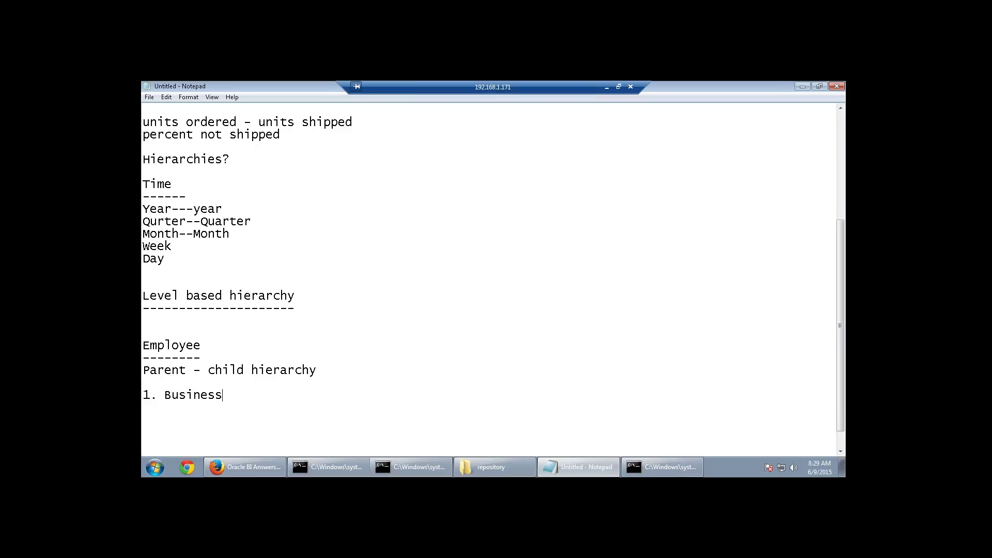
text( Model)
click(607, 86)
Copy the Product, Dim-Customer and Region–District–Sales Rep lines from the local Untitled notes into the remote notes.
mouse_move(377, 467)
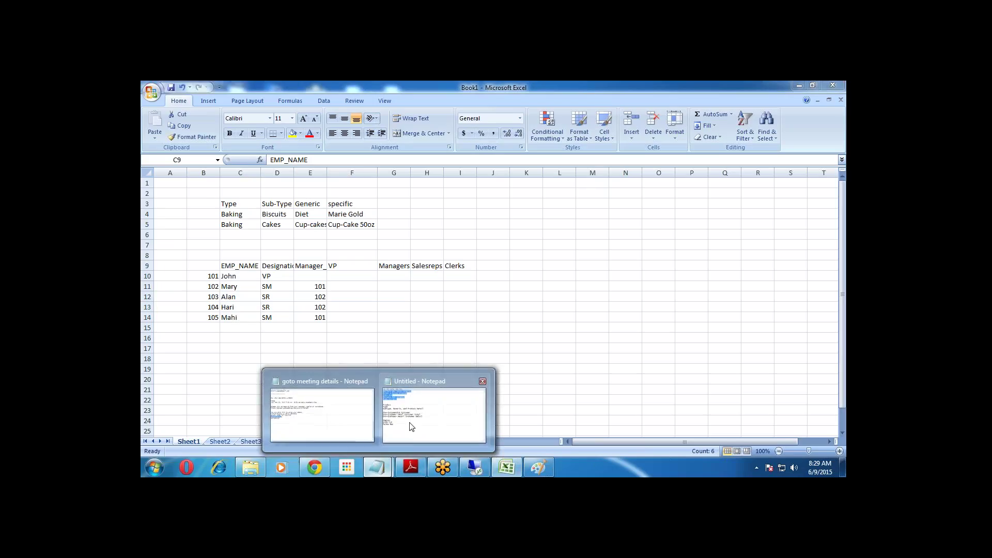
click(412, 426)
click(295, 338)
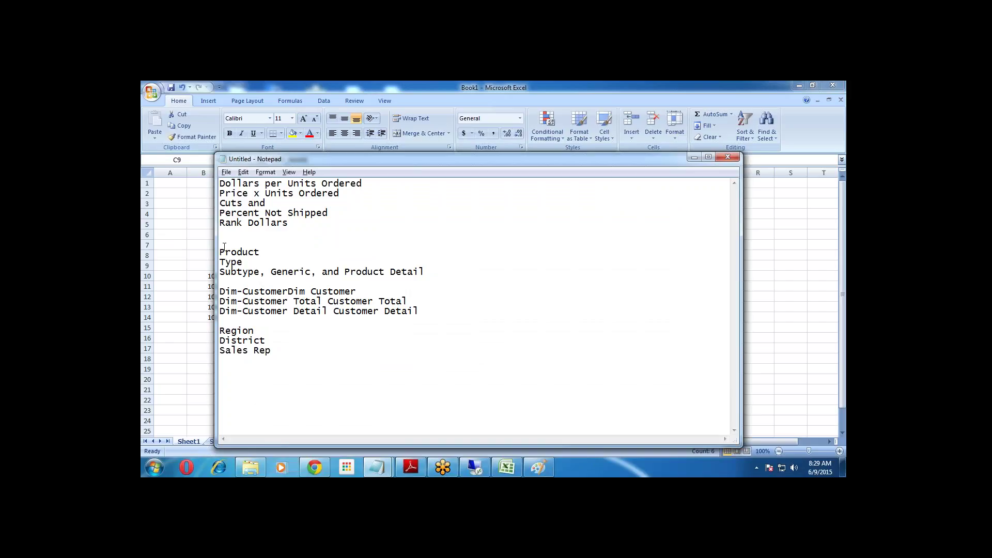
drag(220, 251, 347, 355)
key(ctrl+c)
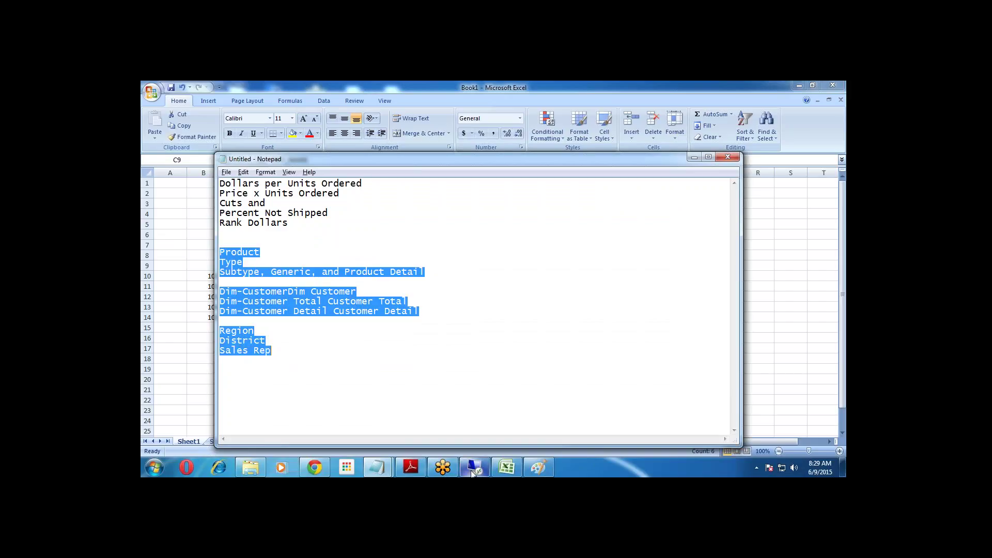
click(475, 468)
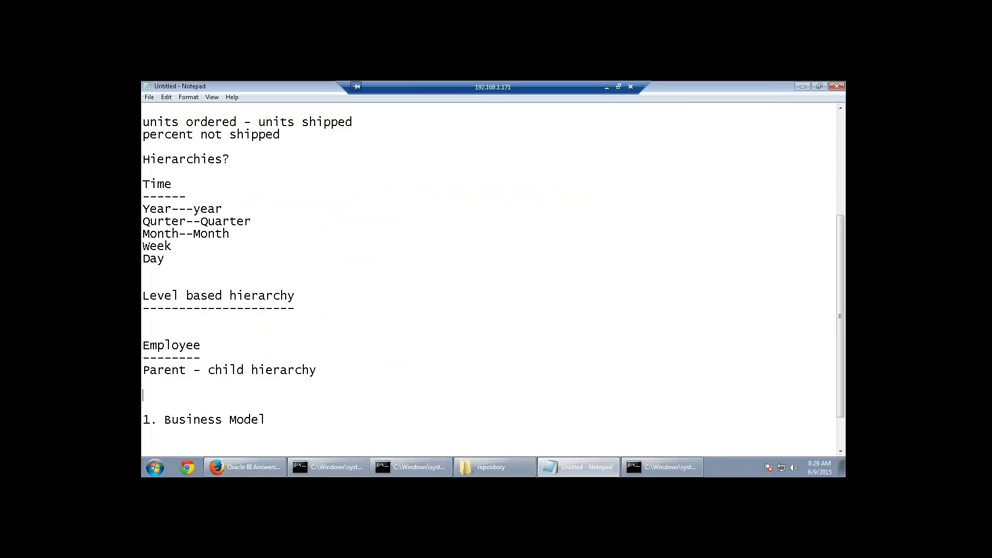
key(ctrl+v)
scroll(357, 407, down, 2)
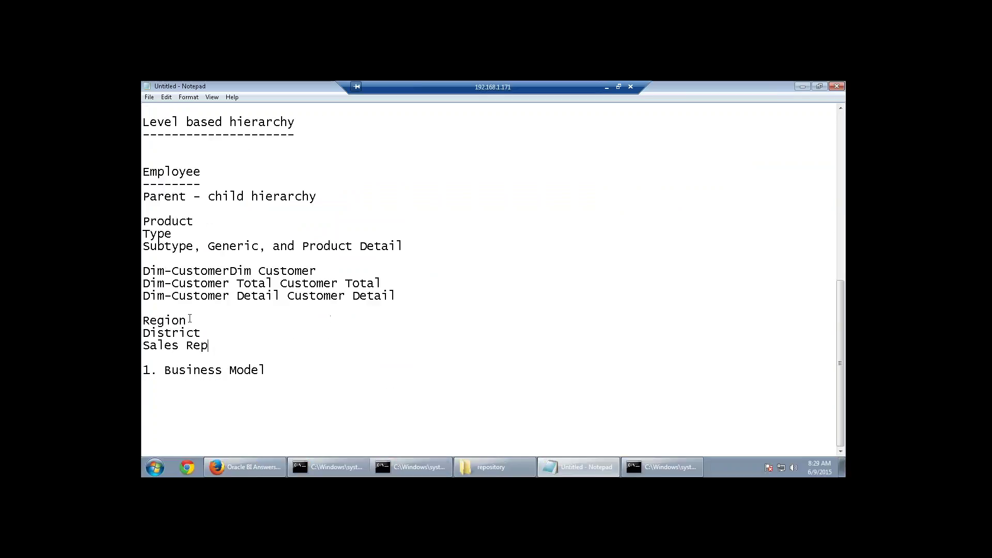
drag(193, 221, 143, 223)
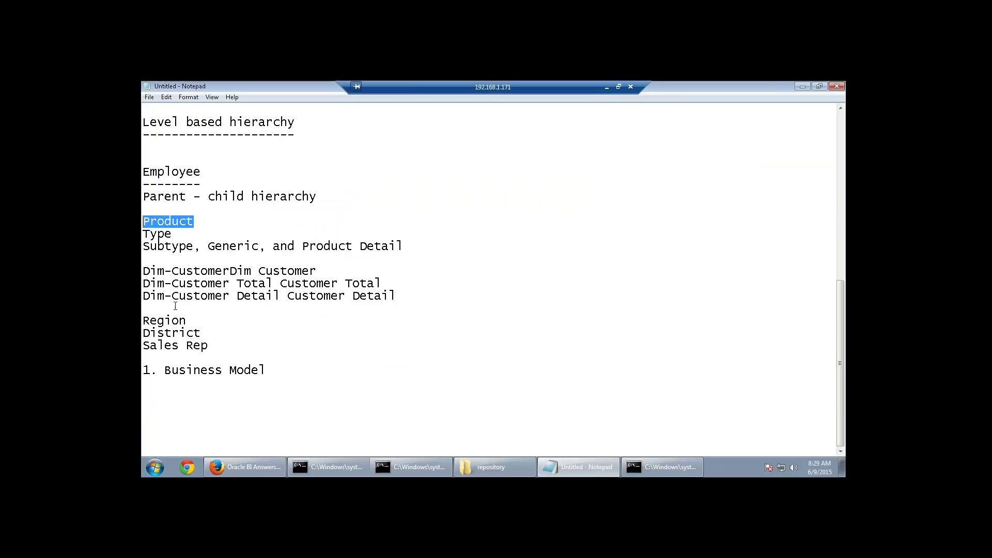
drag(393, 296, 142, 275)
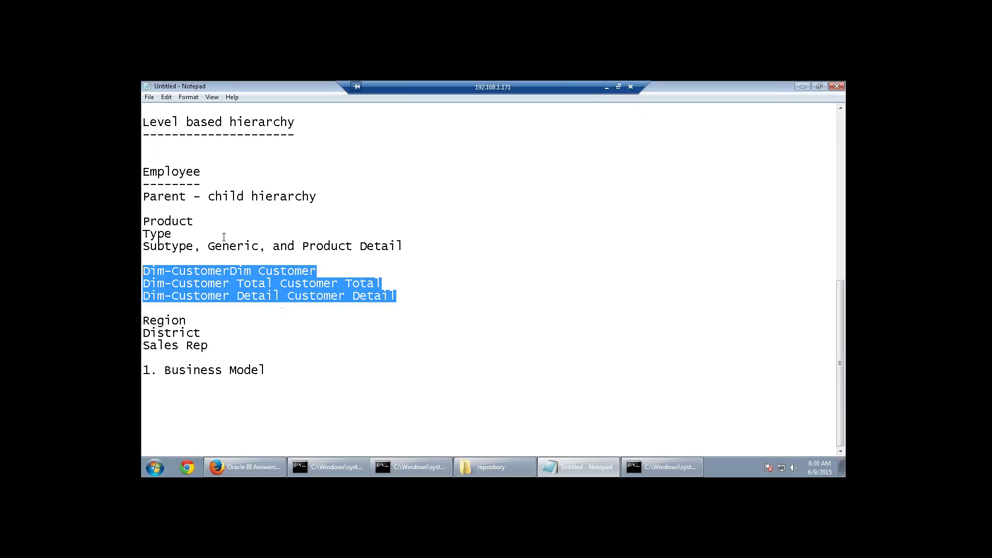
Clear the Dim-Customer selection in the notes and bring up the SupplierSales Rank Dollars results in Firefox.
drag(198, 221, 142, 221)
click(430, 273)
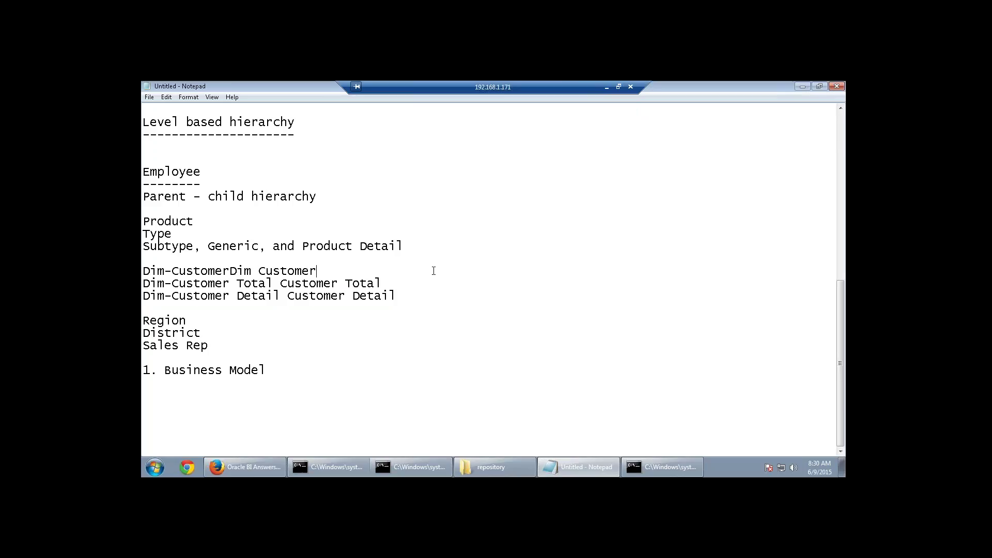
click(268, 466)
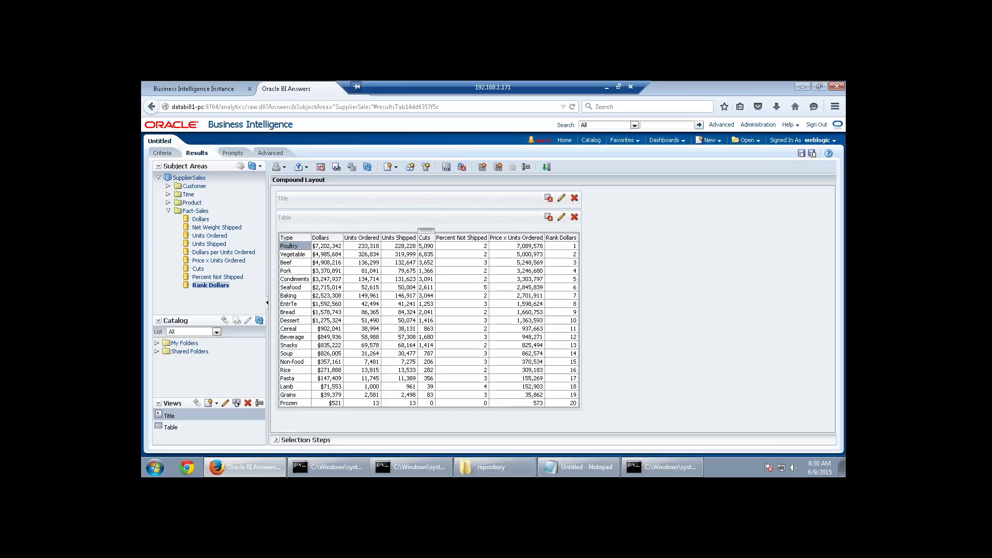
Launch the BI Administration Tool from the Start menu and maximize its window.
click(156, 469)
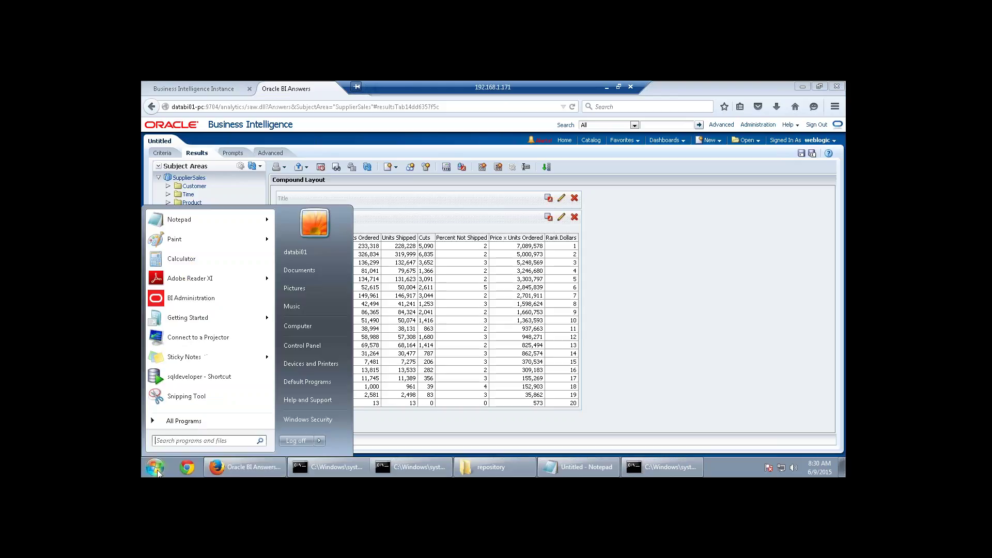
click(193, 296)
double_click(361, 148)
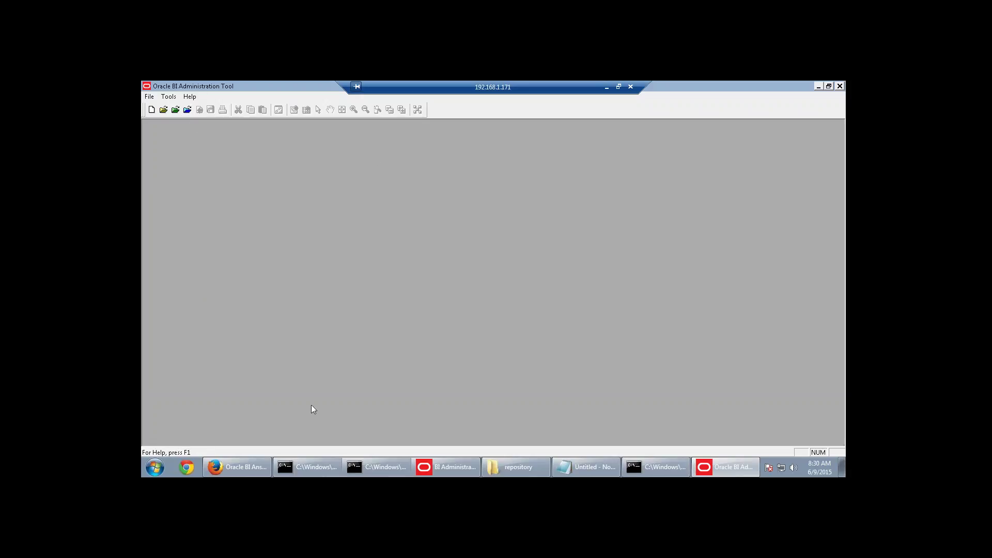
click(237, 467)
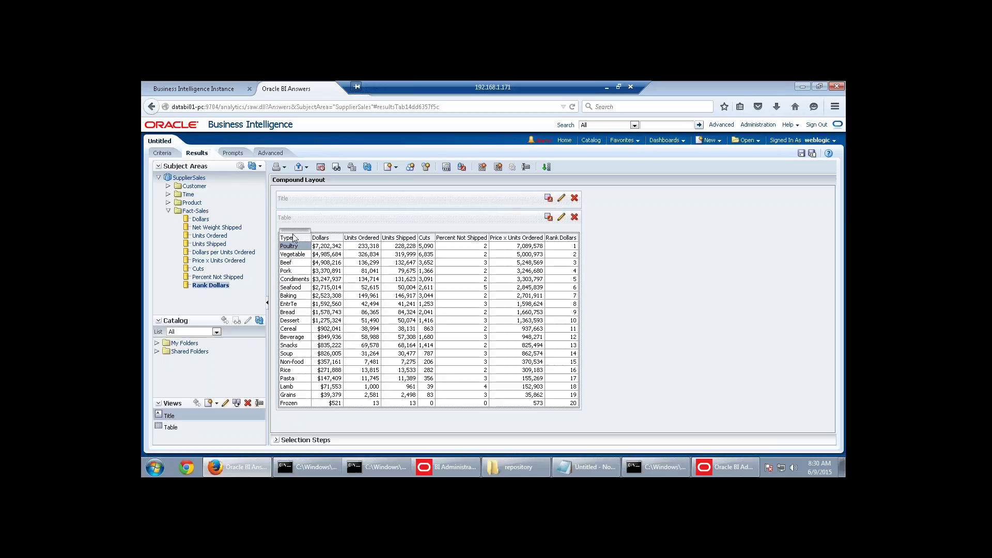
click(702, 468)
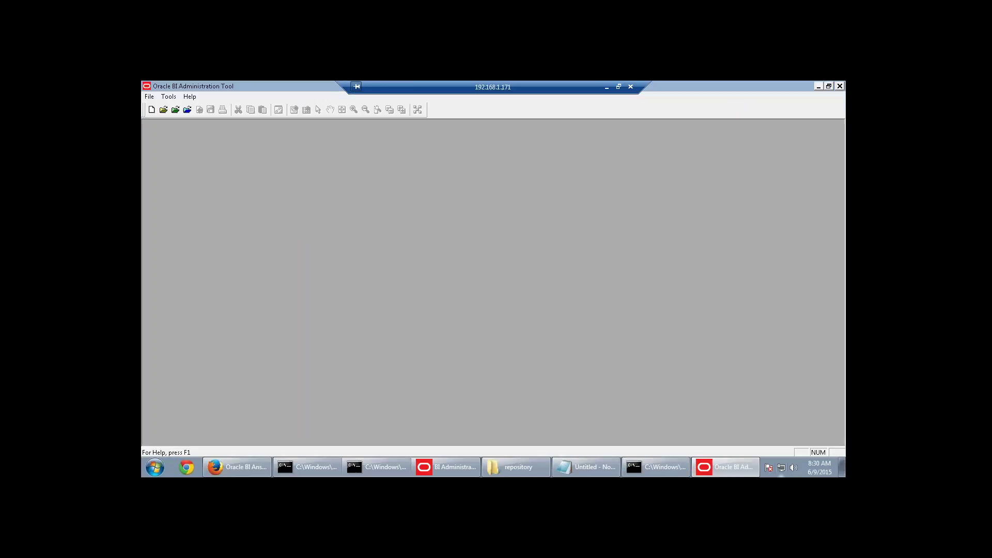
Open the repository online, entering the repository password and the user password.
click(187, 109)
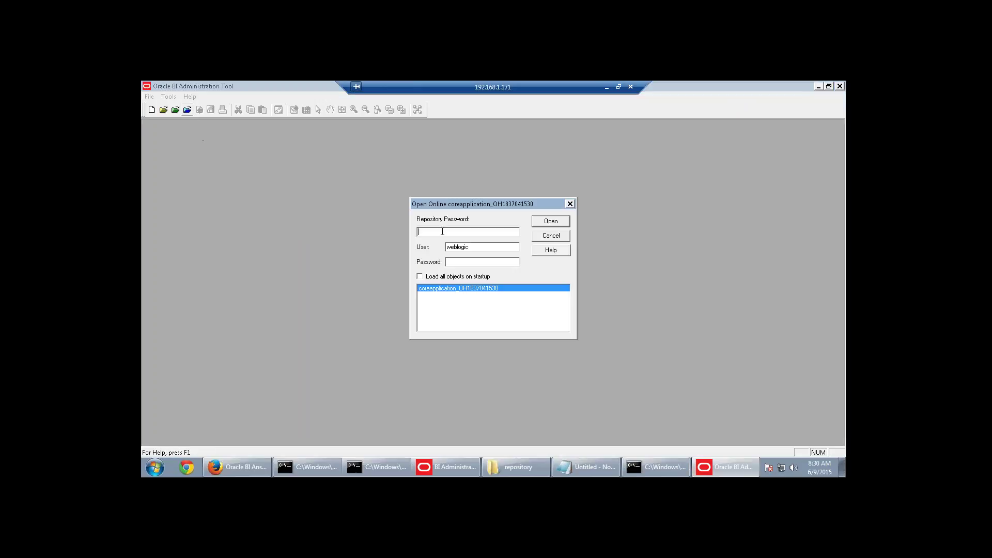
text(•••••••)
key(Tab)
key(Tab)
text(••••••••)
key(Return)
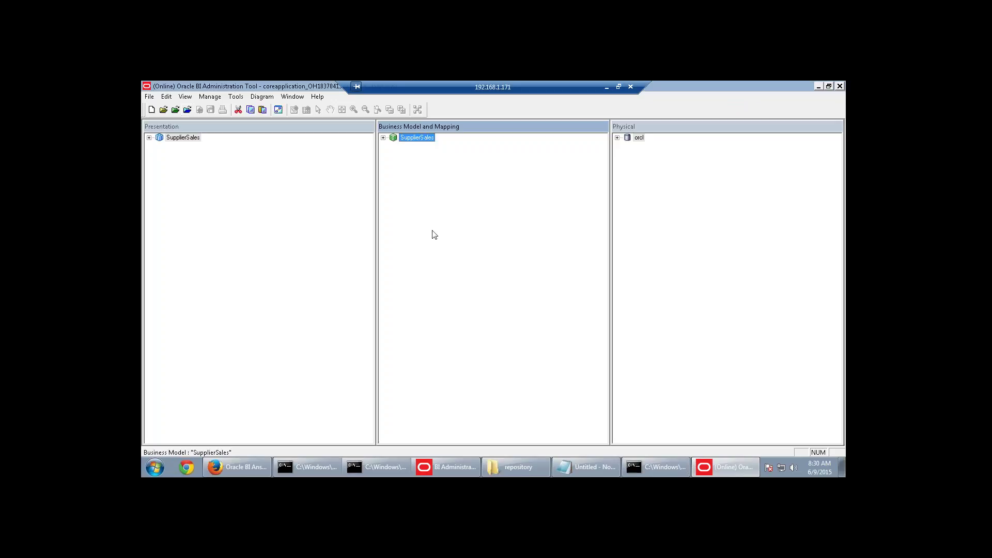
Expand the SupplierSales business model and look over its Dim-Product and Dim-Customer logical tables.
click(383, 138)
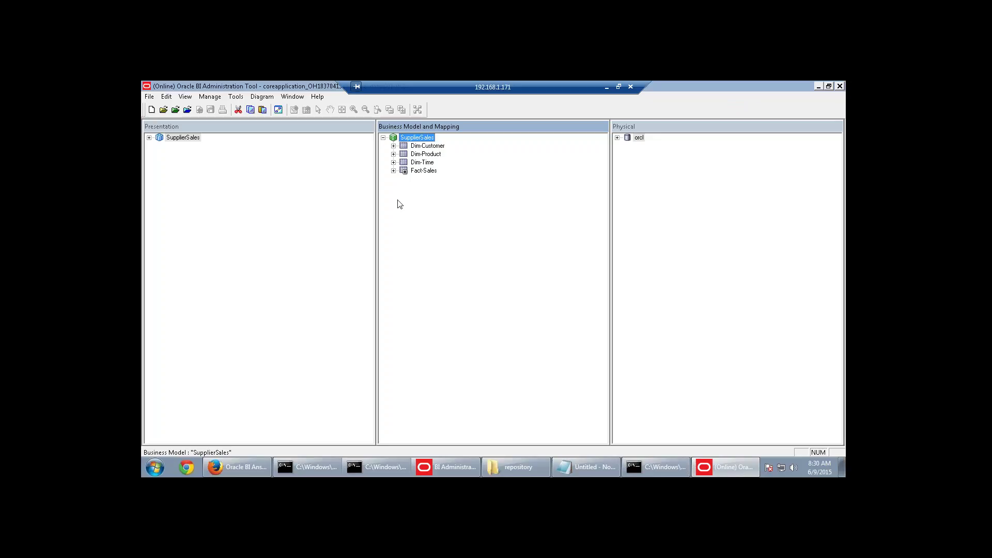
click(419, 155)
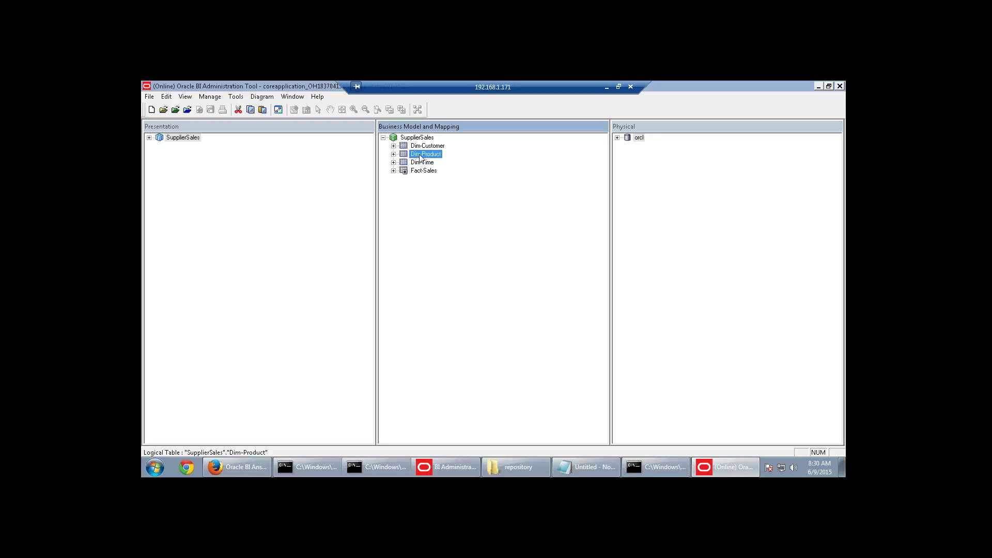
click(428, 146)
click(427, 153)
Create a level-based logical dimension named Product, checking out the business model.
right_click(418, 139)
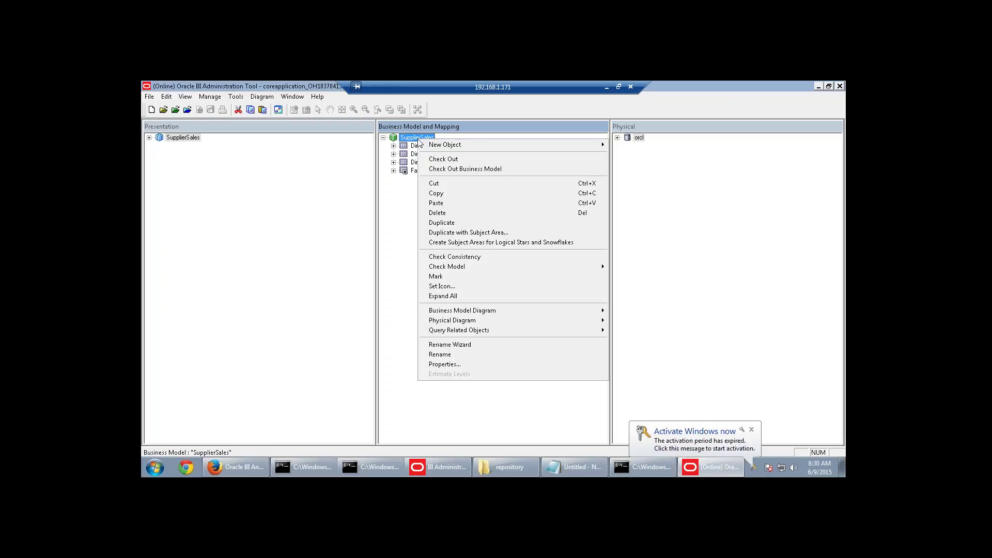
mouse_move(443, 148)
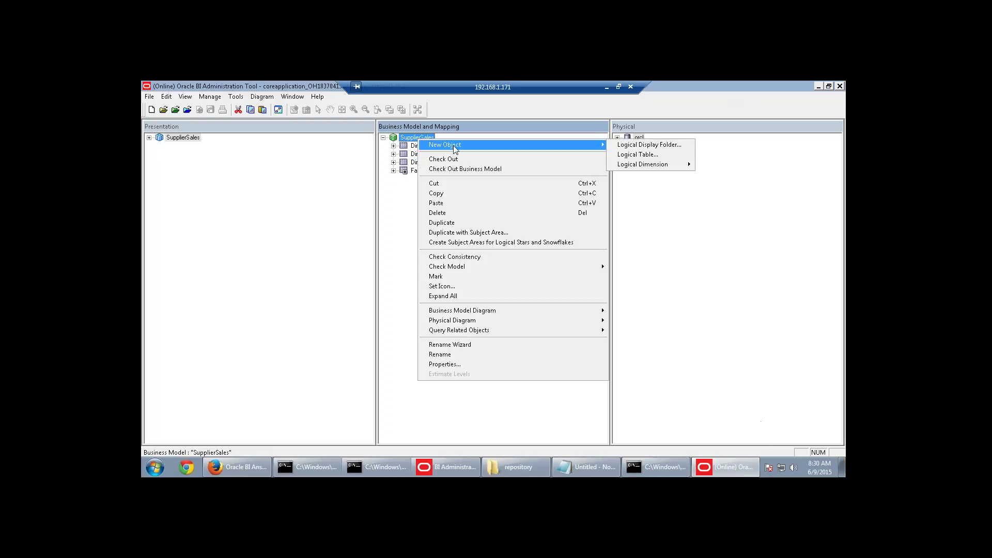
mouse_move(642, 170)
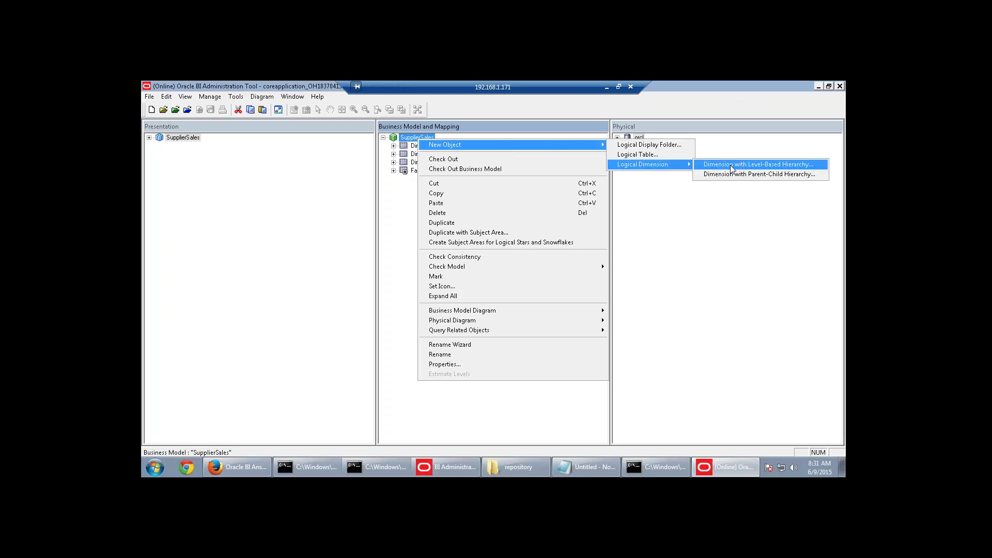
click(761, 166)
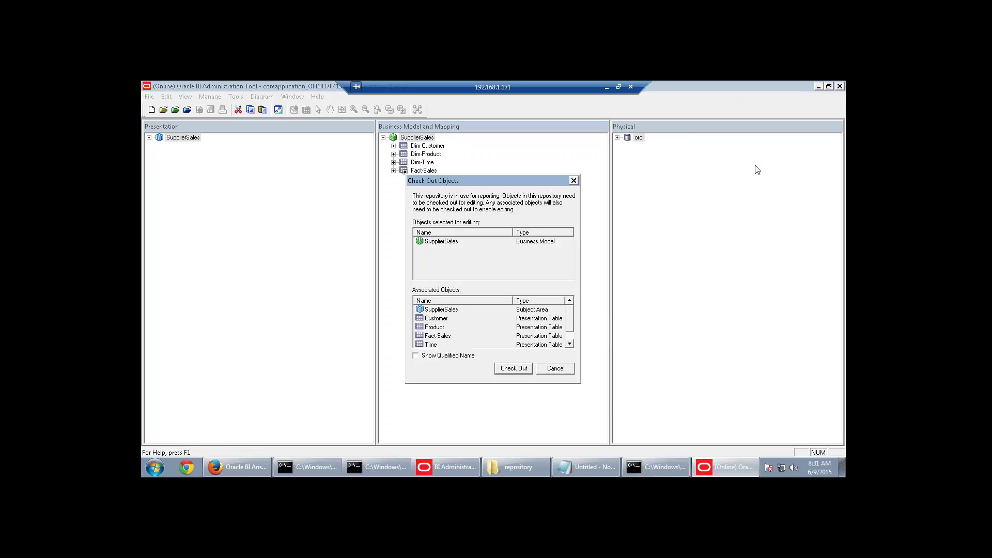
click(529, 367)
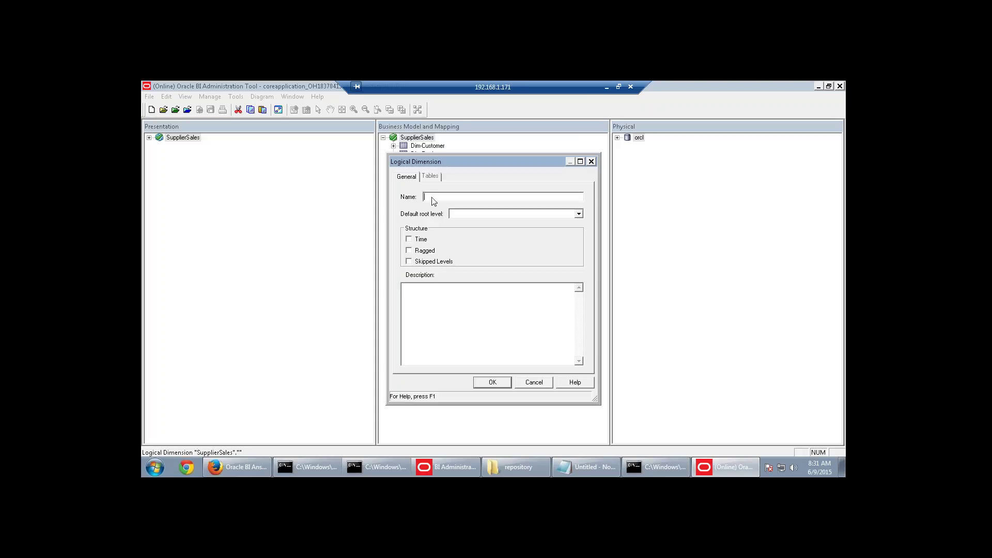
text(Product)
click(493, 382)
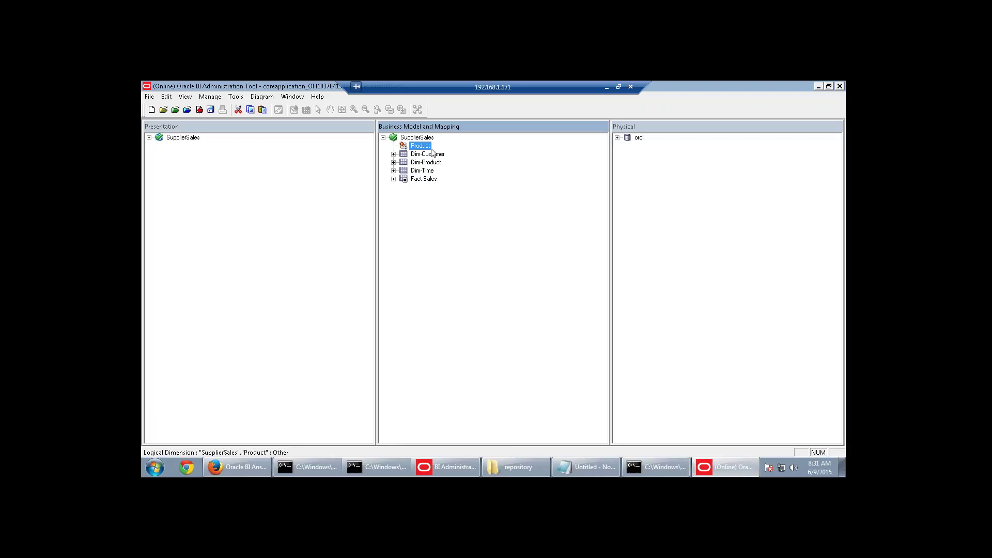
click(586, 467)
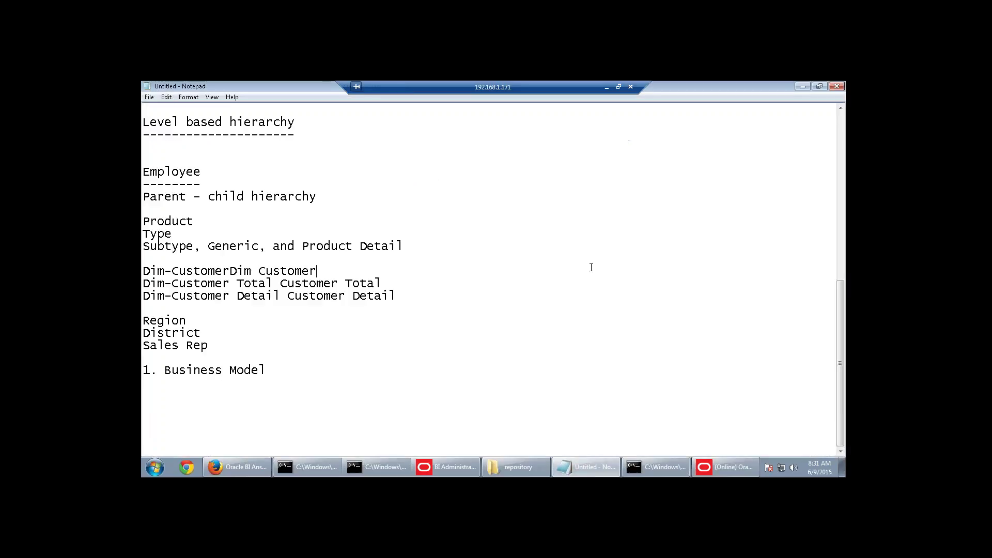
key(alt+Tab)
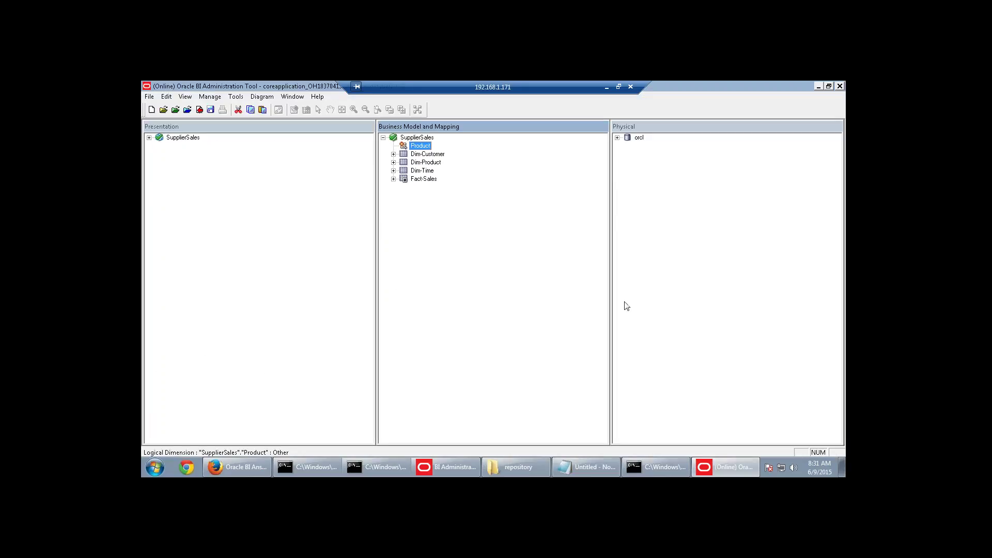
click(606, 87)
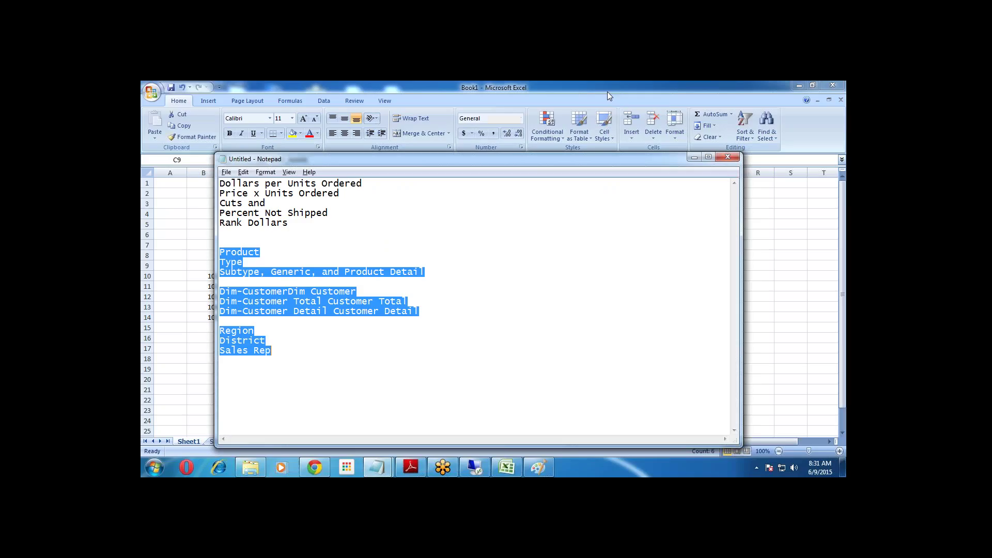
click(411, 468)
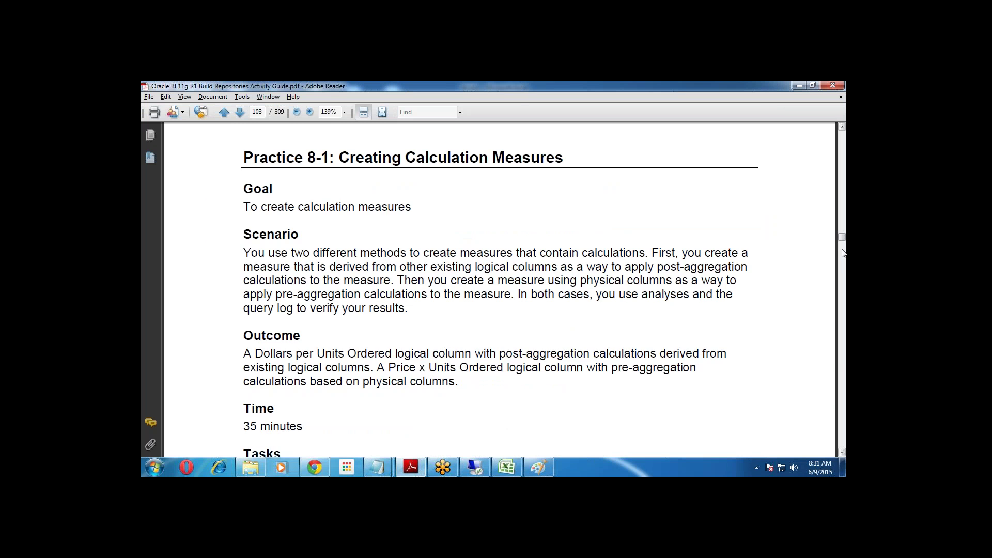
scroll(843, 252, down, 5)
drag(843, 252, 842, 263)
scroll(656, 394, down, 10)
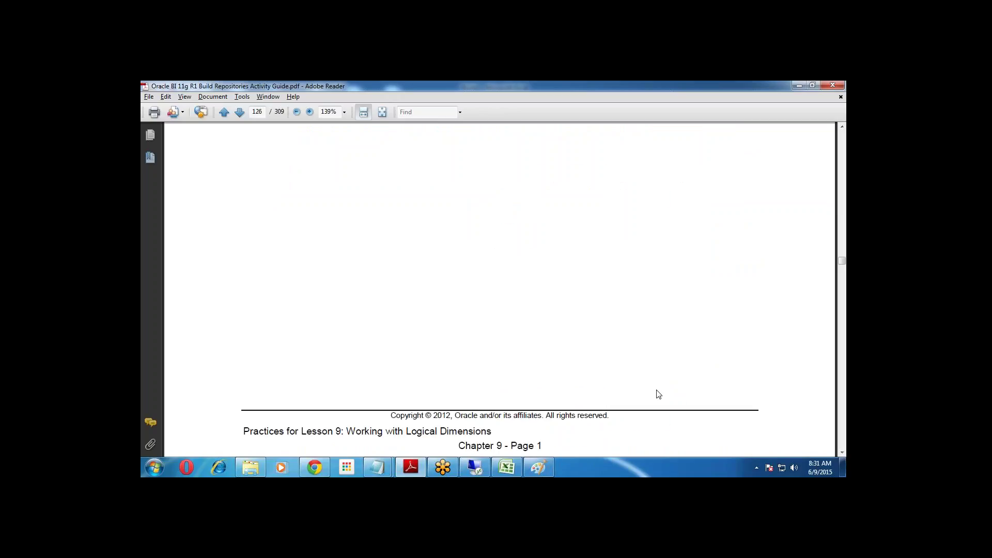
scroll(652, 392, down, 5)
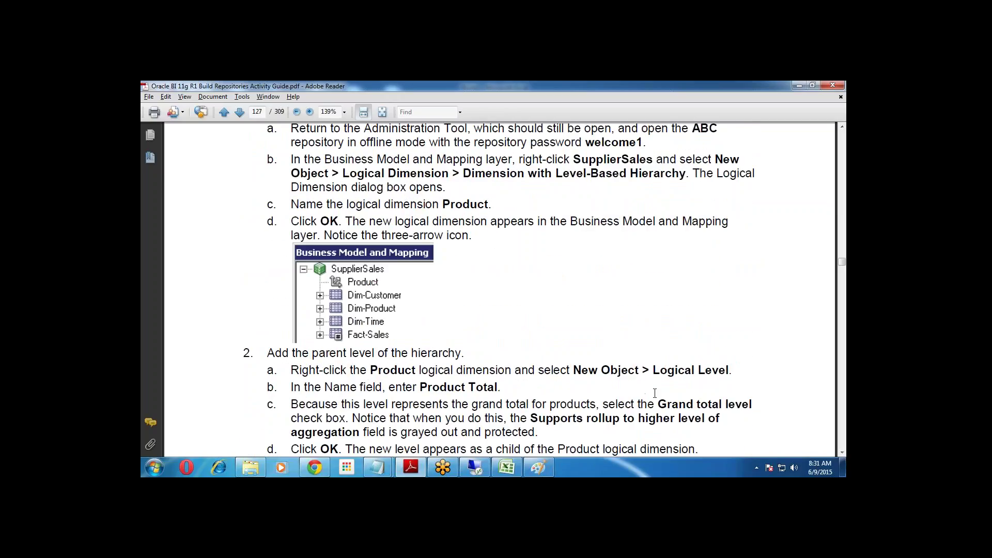
scroll(654, 393, down, 3)
scroll(655, 394, down, 3)
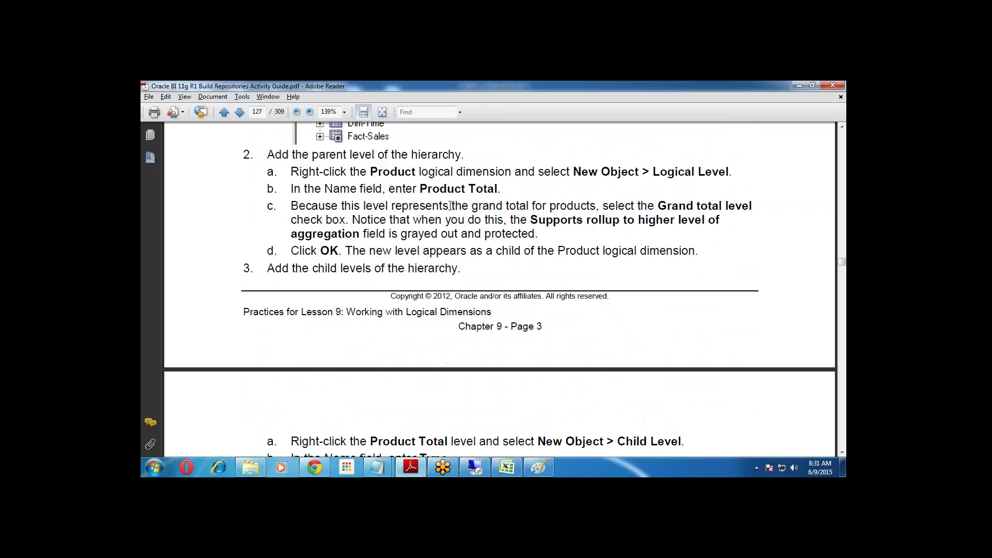
drag(421, 189, 497, 191)
key(ctrl+c)
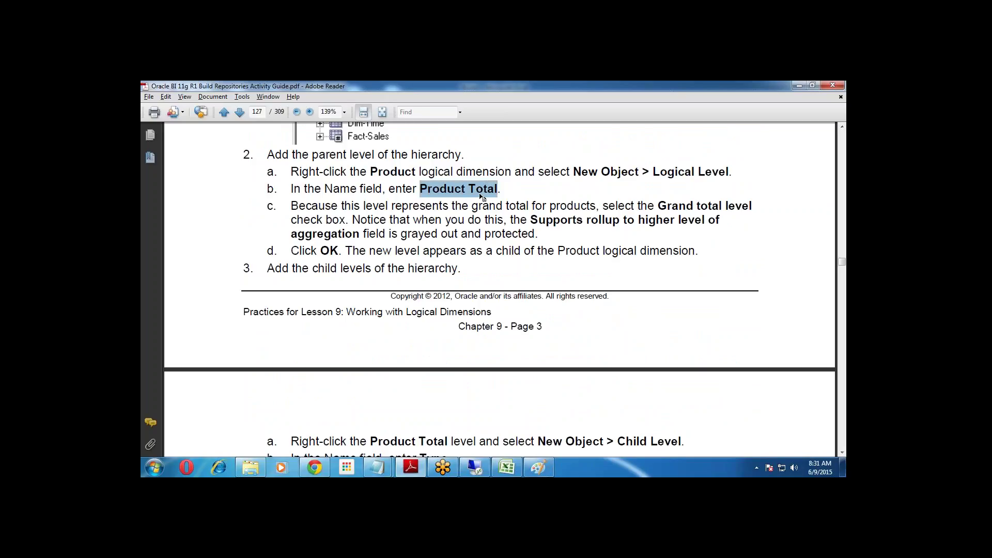
click(474, 467)
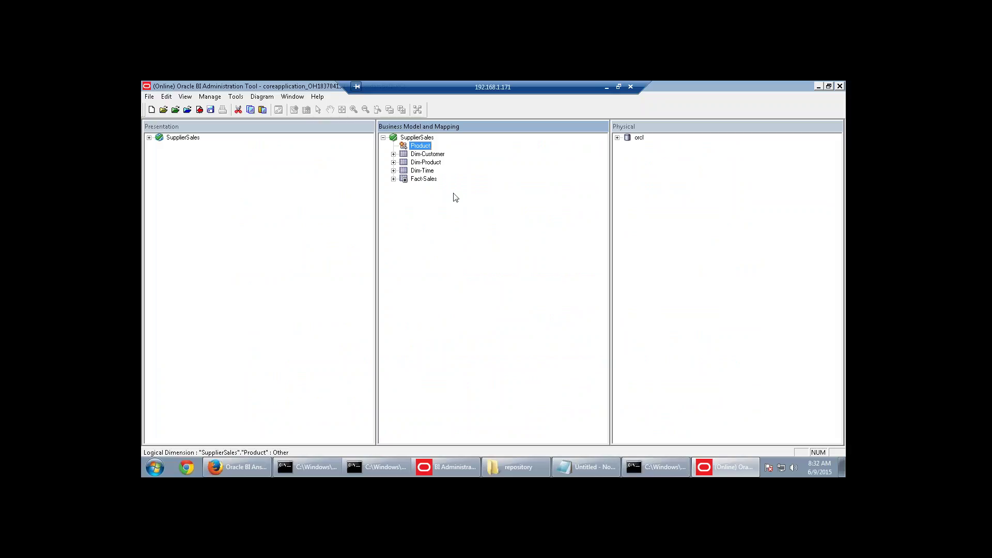
Create a logical level named Product Total in Product and mark it as the grand total level.
right_click(421, 147)
mouse_move(433, 154)
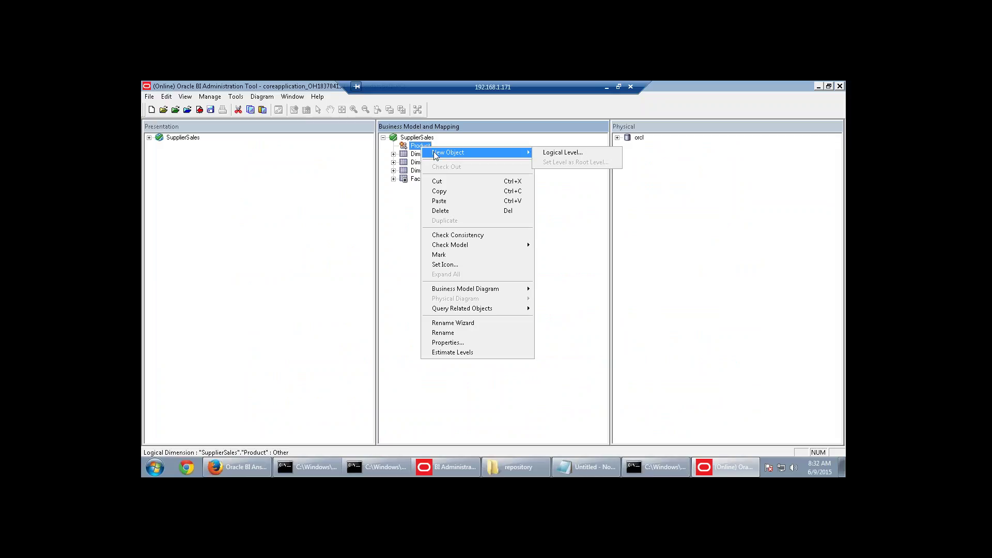
click(563, 152)
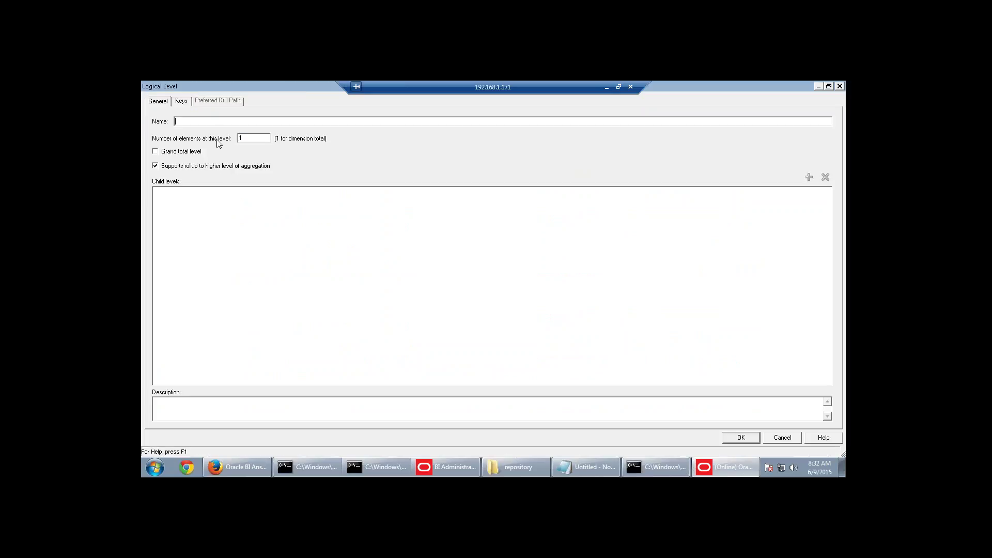
key(ctrl+v)
click(156, 151)
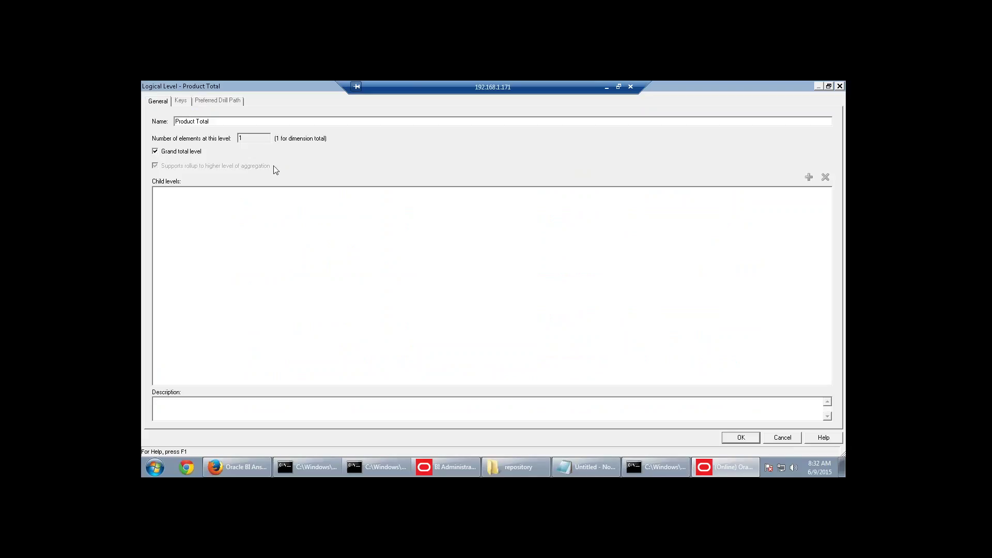
key(Tab)
click(733, 438)
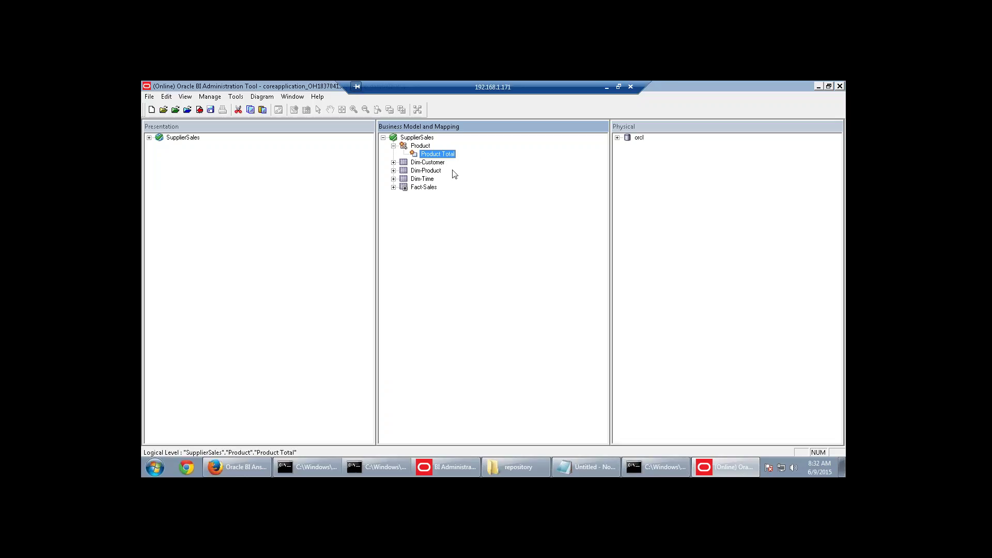
Add a child level named Type beneath Product Total.
right_click(453, 156)
mouse_move(478, 163)
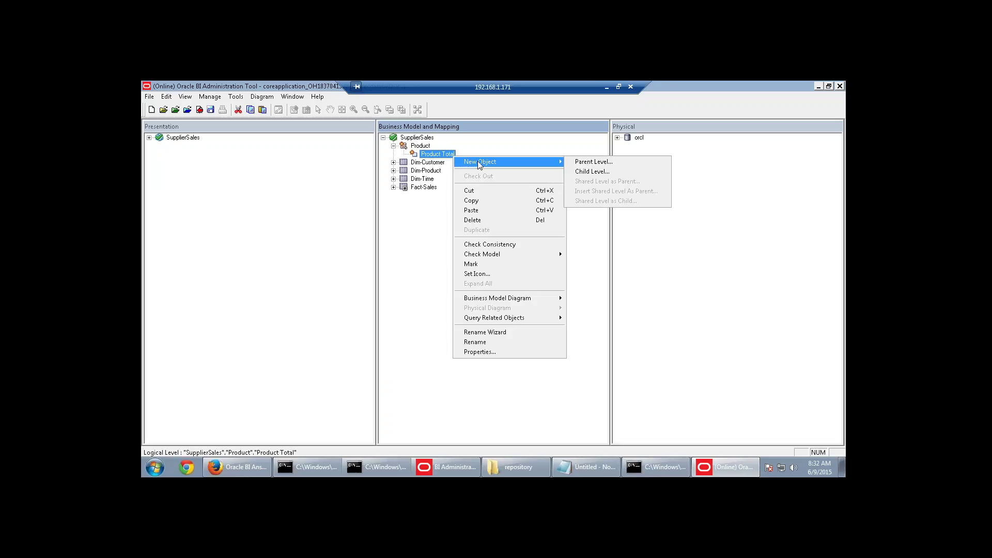
click(592, 171)
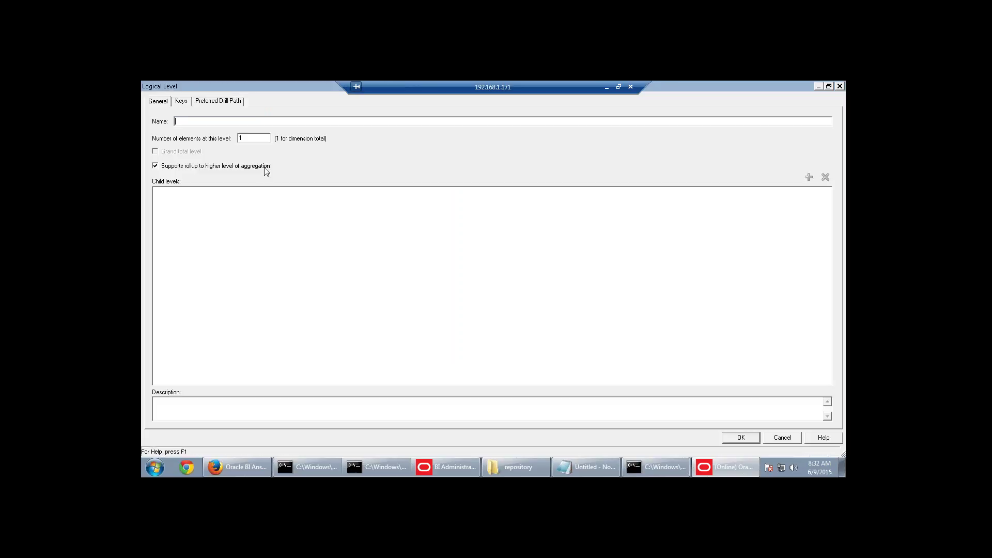
text(Type)
click(740, 438)
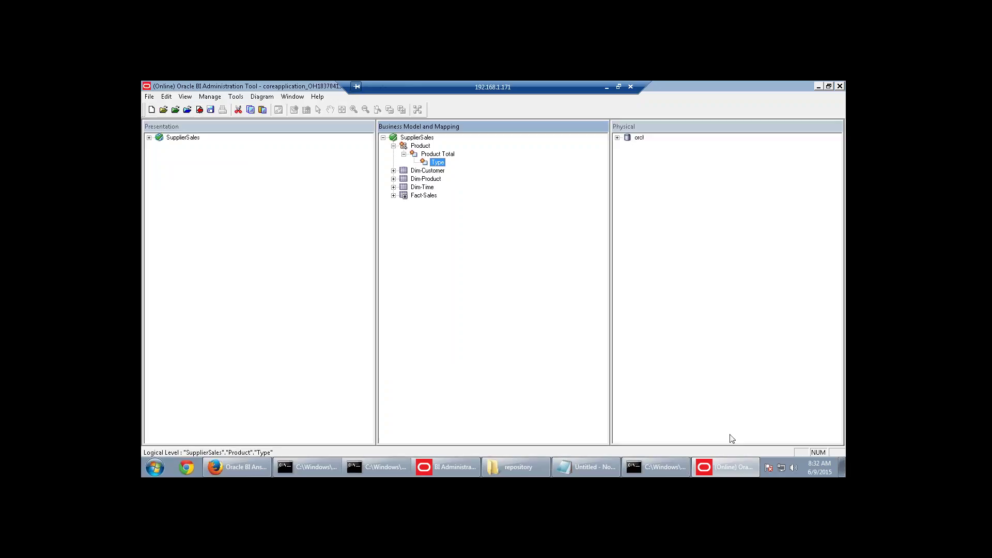
Add a Subtype child level beneath Type, copying the name from the notes.
right_click(438, 164)
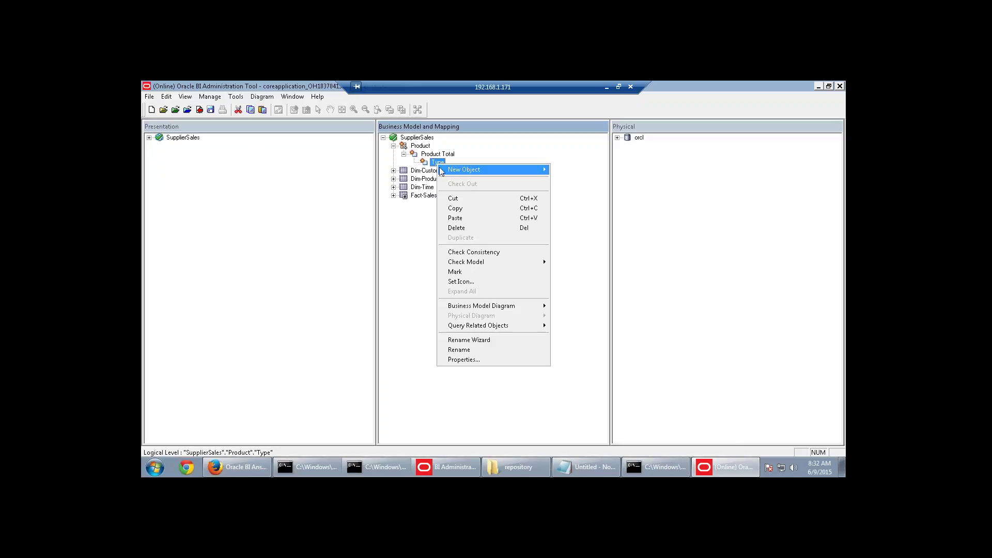
mouse_move(443, 169)
click(568, 181)
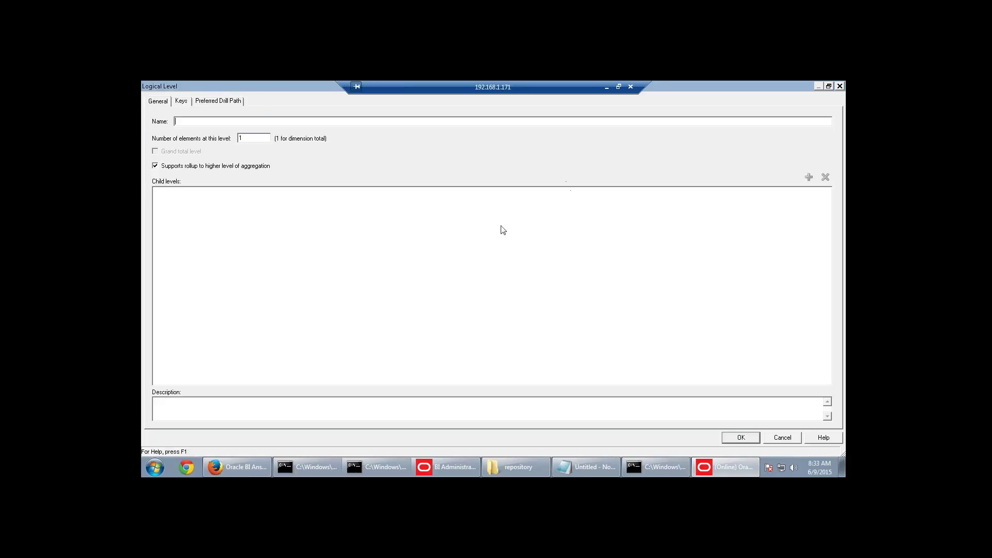
click(572, 466)
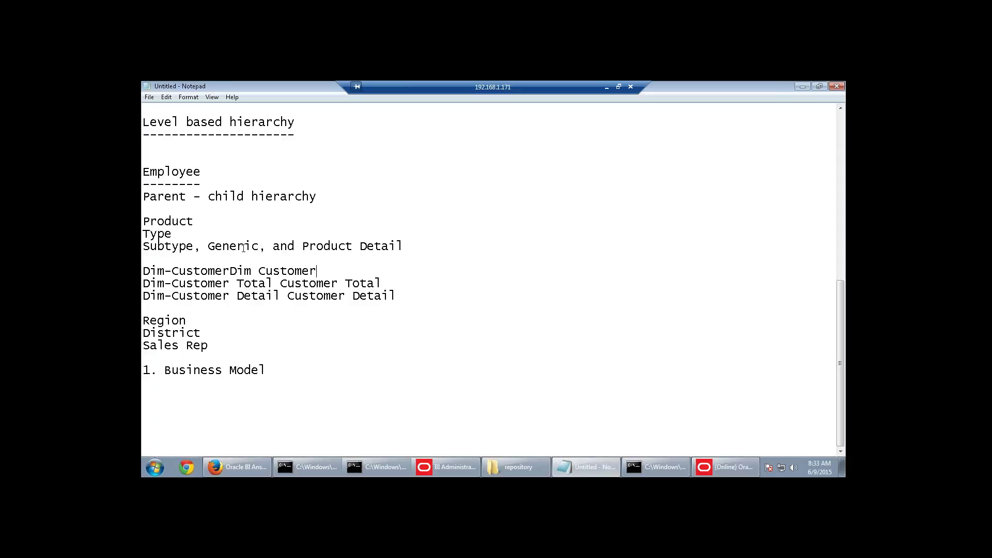
drag(143, 247, 190, 249)
key(ctrl+c)
key(alt+Tab)
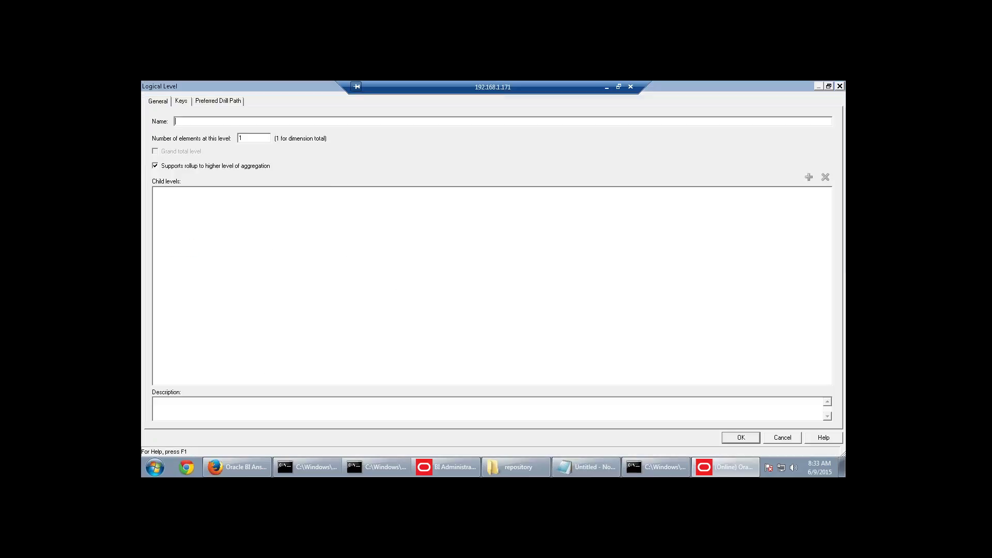
key(ctrl+v)
click(746, 439)
Add a Generic child level beneath Subtype, copying the name from the notes.
right_click(452, 176)
mouse_move(464, 180)
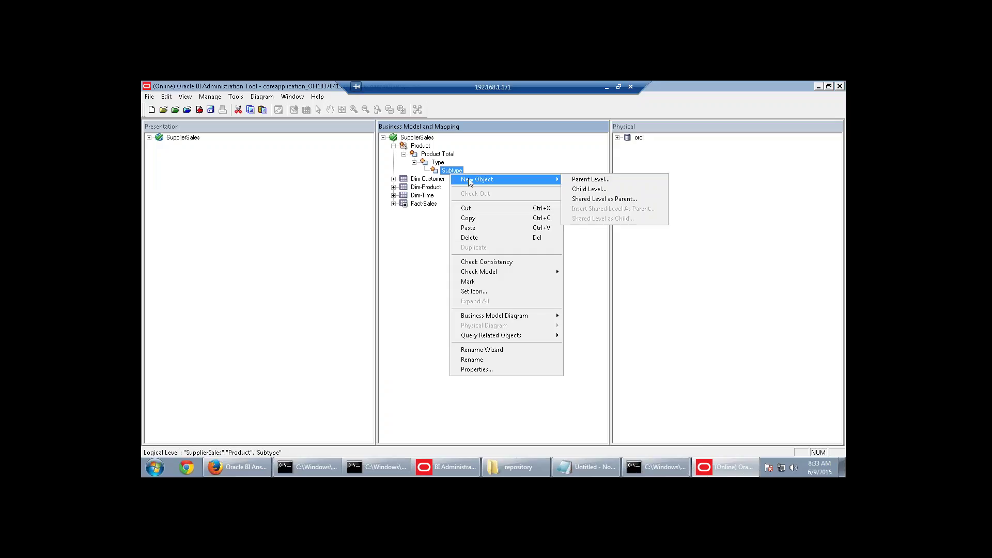
click(587, 190)
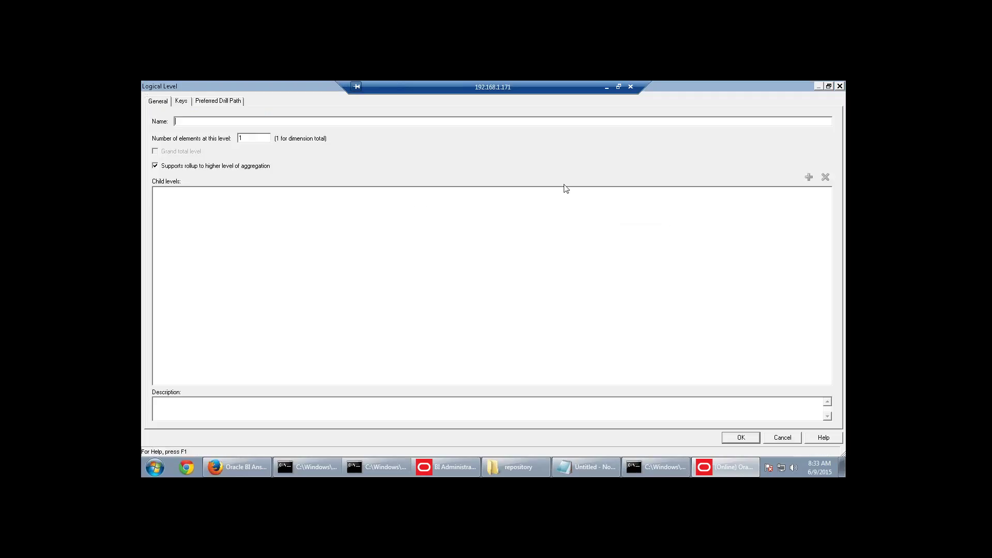
key(alt+Tab)
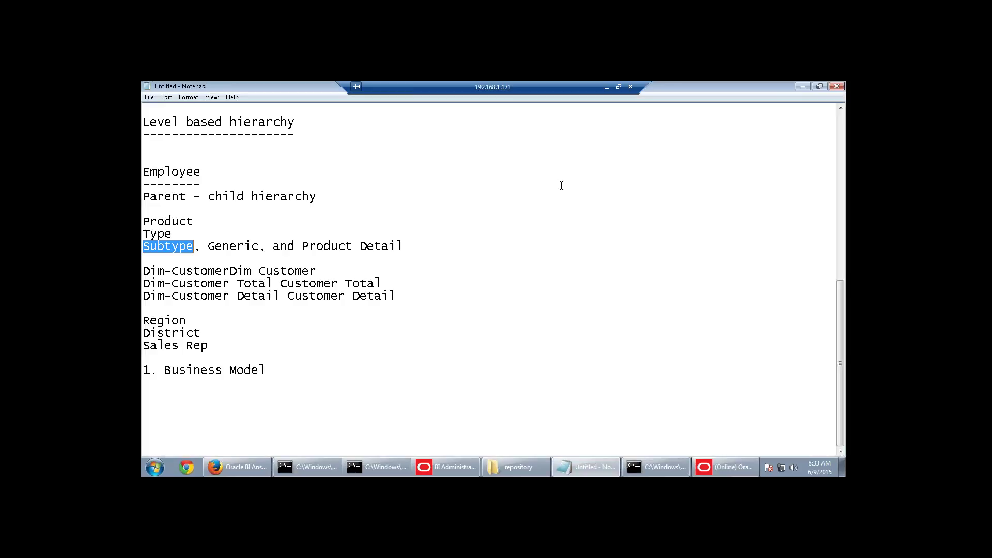
drag(208, 245, 261, 246)
key(ctrl+c)
key(alt+Tab)
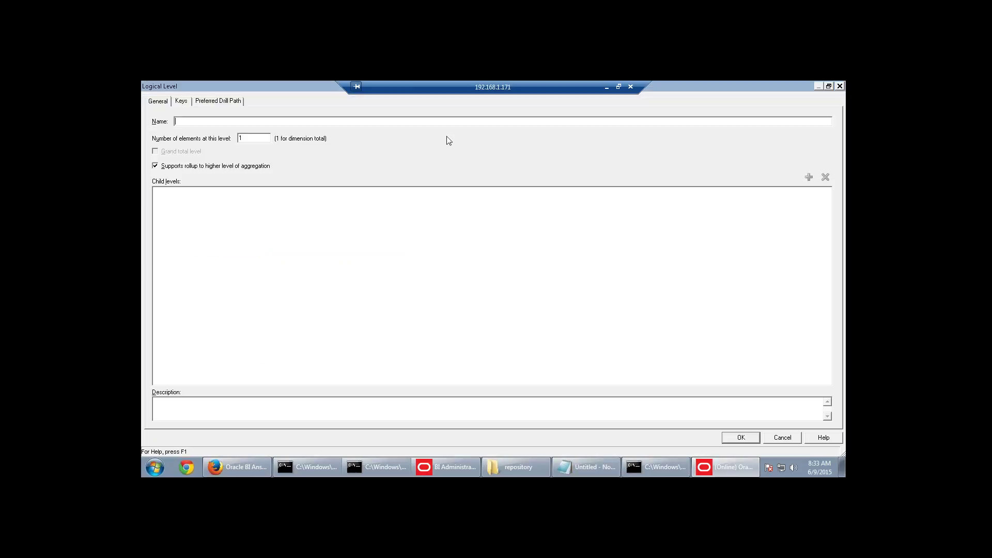
key(ctrl+v)
click(740, 437)
Add a Product Detail child level beneath Generic.
key(alt+Tab)
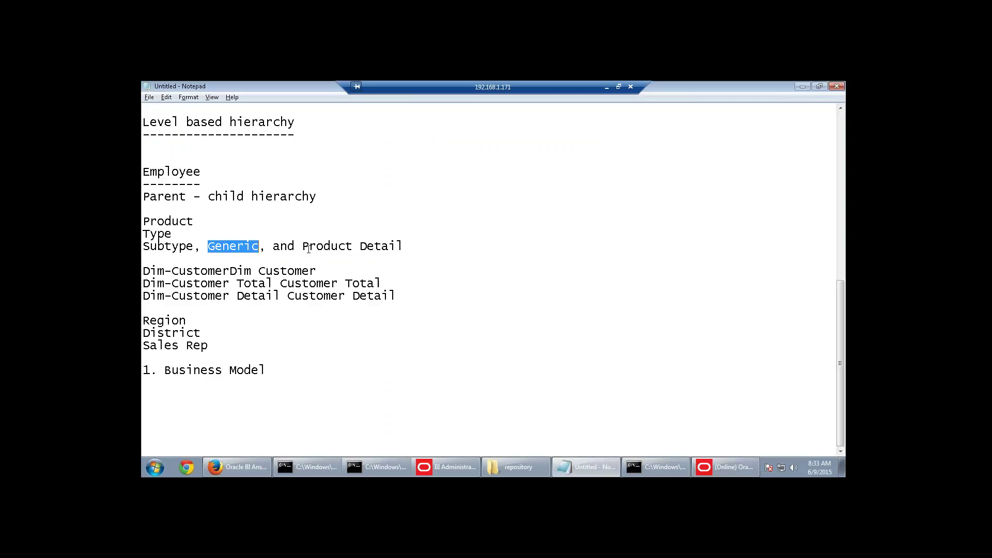
drag(303, 247, 403, 246)
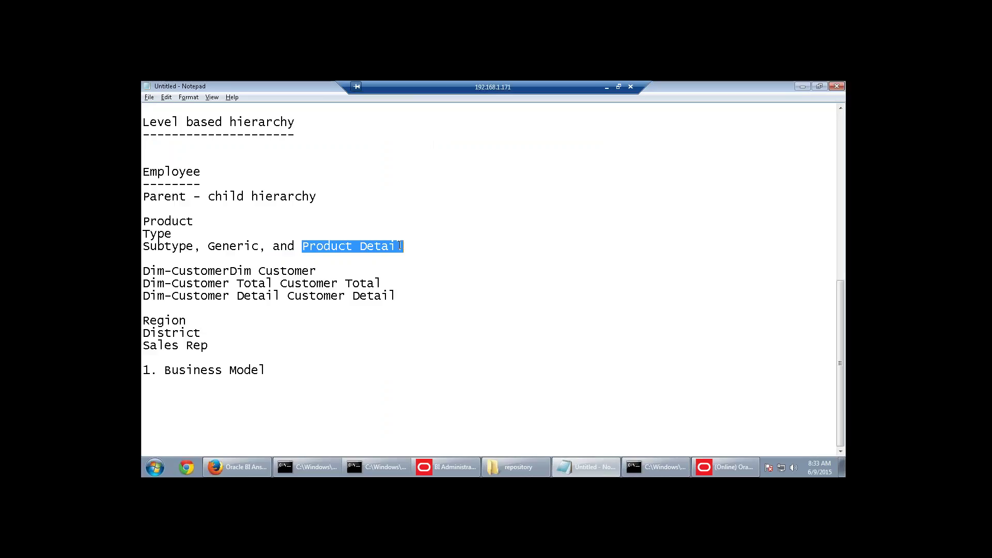
key(alt+Tab)
right_click(456, 179)
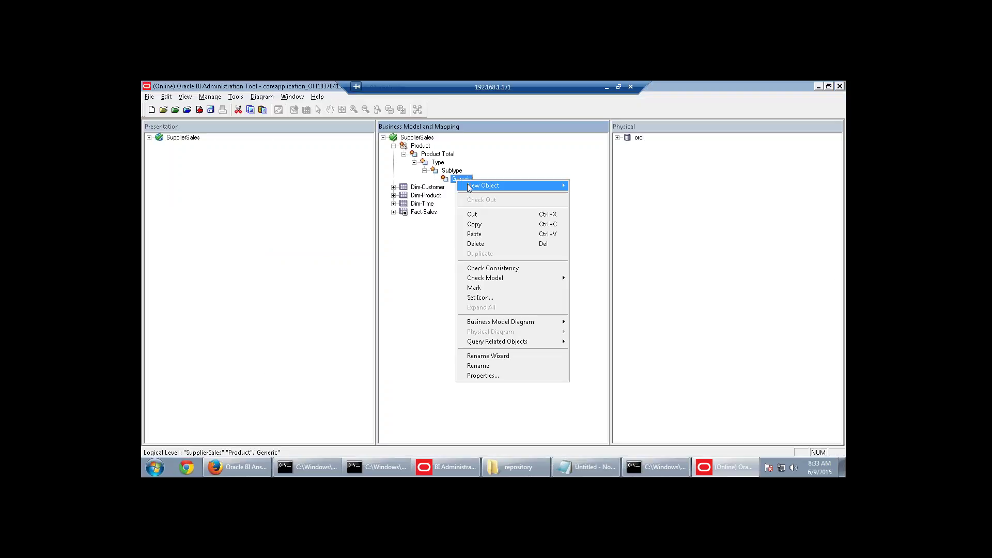
mouse_move(471, 189)
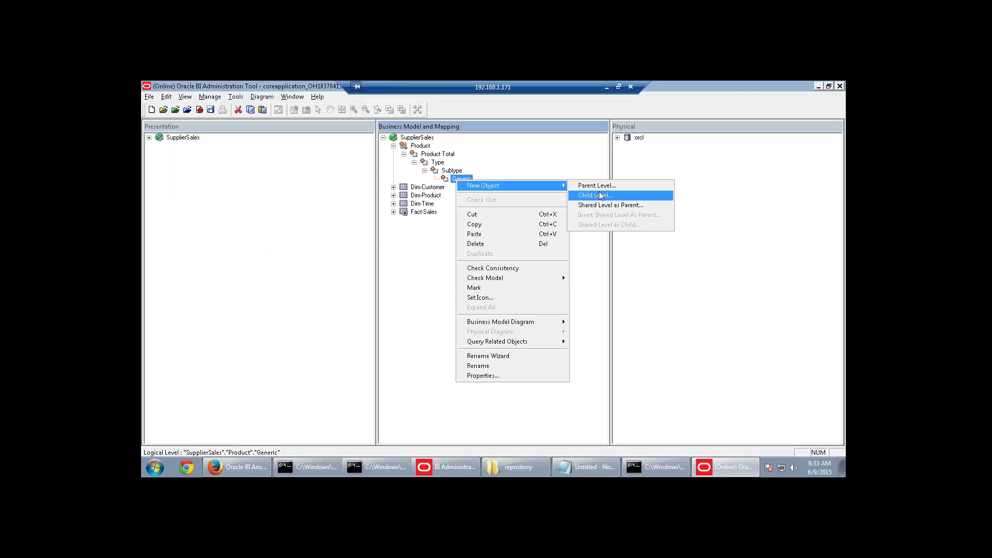
click(598, 196)
key(ctrl+v)
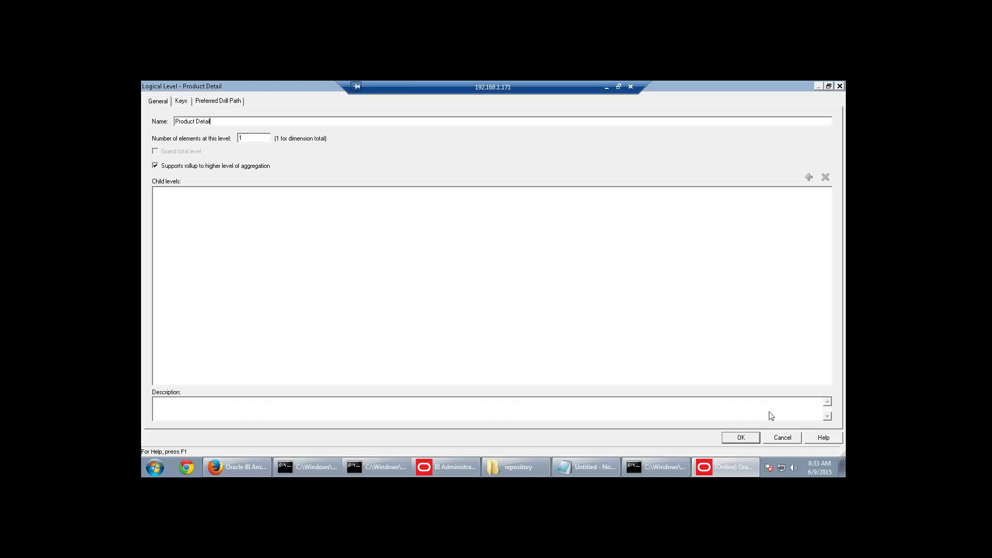
click(751, 440)
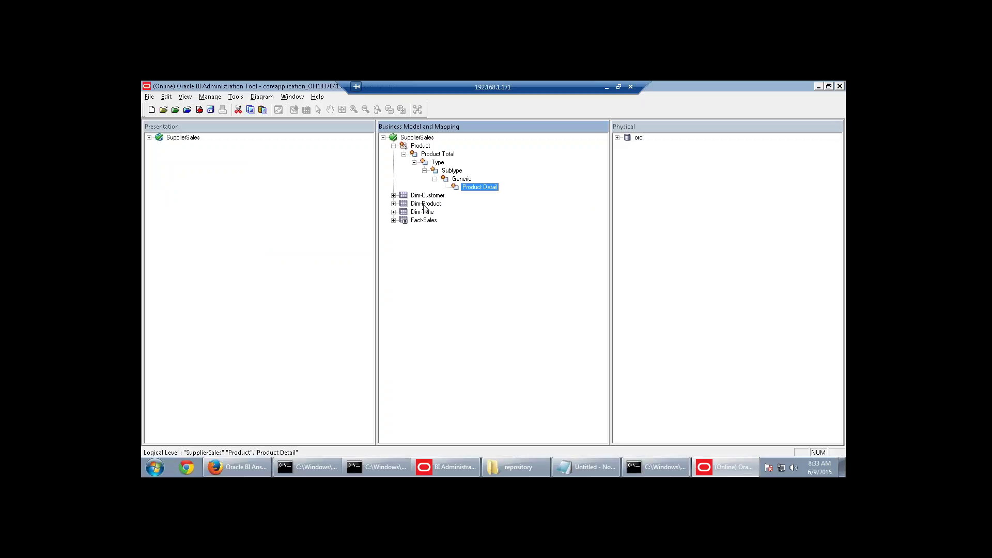
Review the Type, Subtype, Generic and Product Detail levels, then select the Product dimension.
click(437, 162)
click(451, 171)
click(461, 178)
click(475, 188)
click(424, 147)
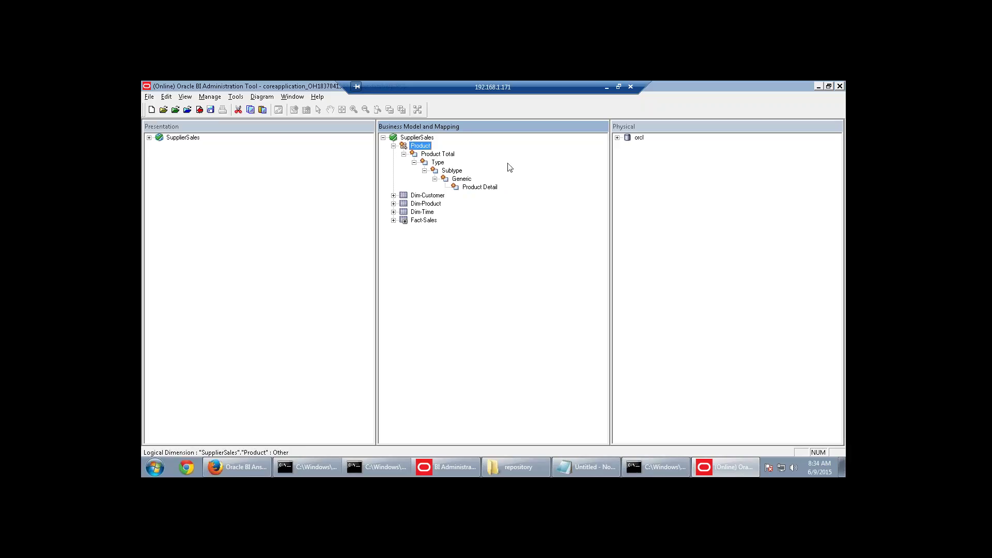
right_click(421, 138)
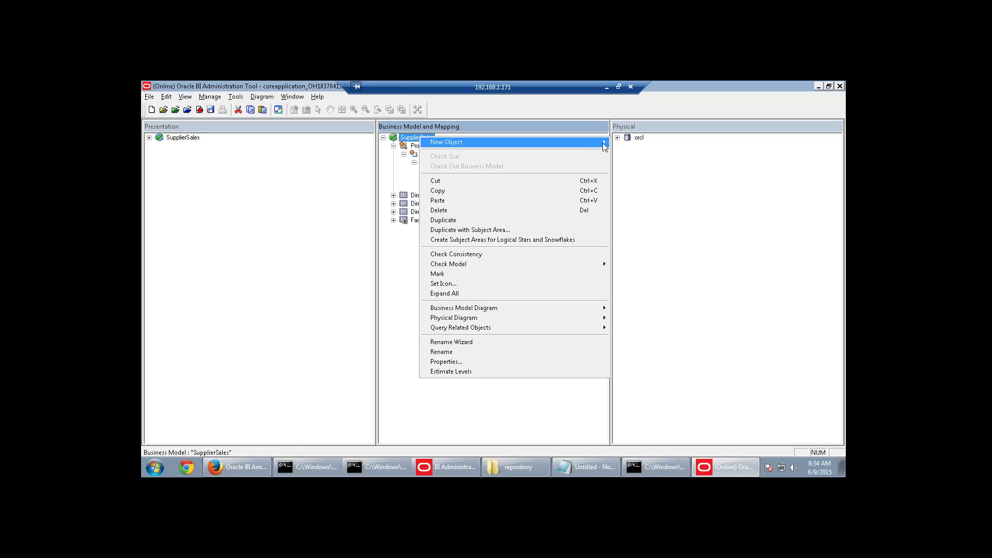
mouse_move(602, 142)
mouse_move(631, 166)
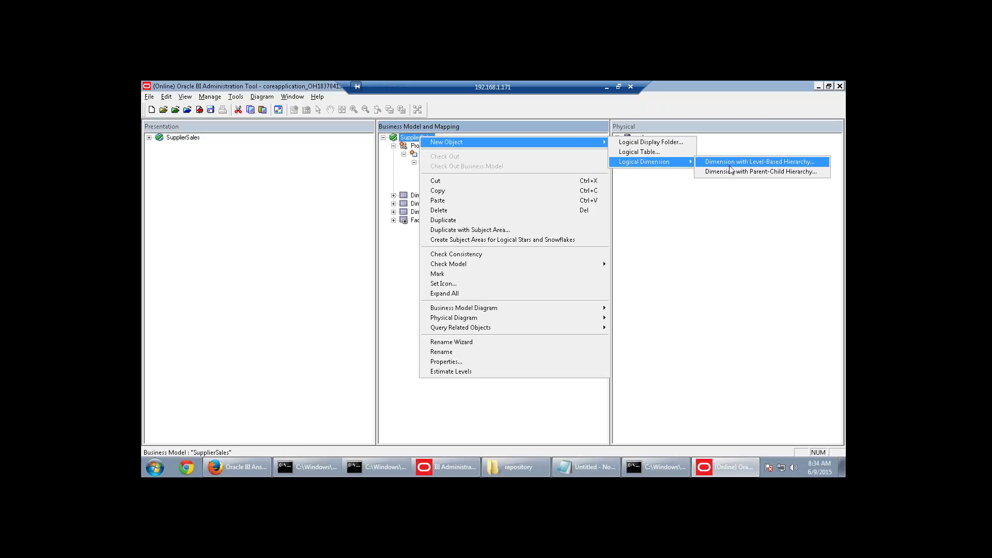
click(652, 218)
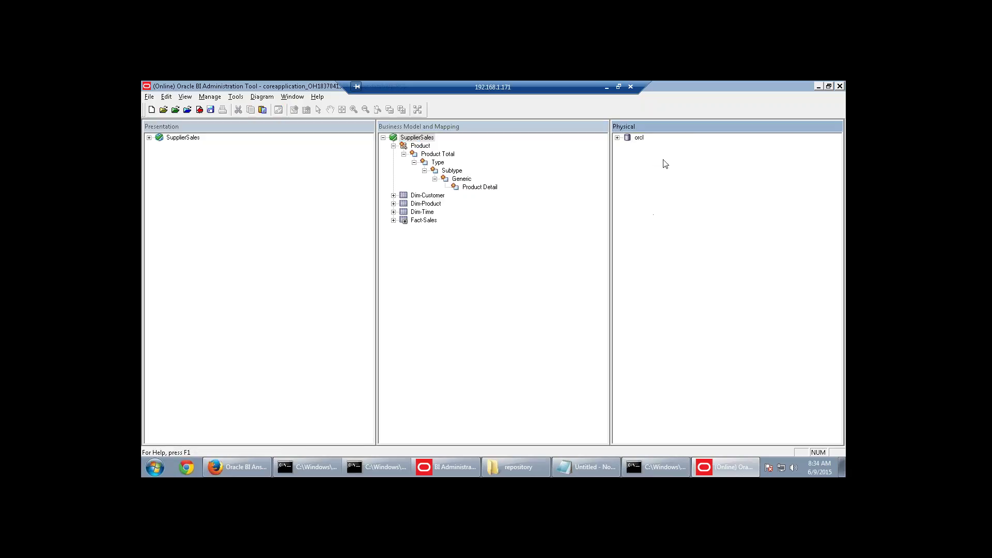
click(418, 146)
key(F2)
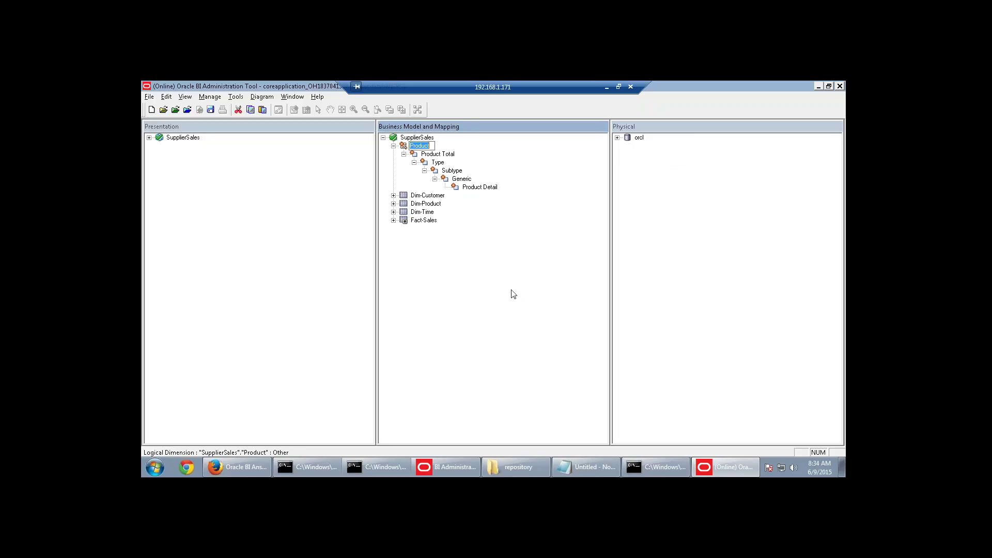
right_click(420, 147)
mouse_move(436, 153)
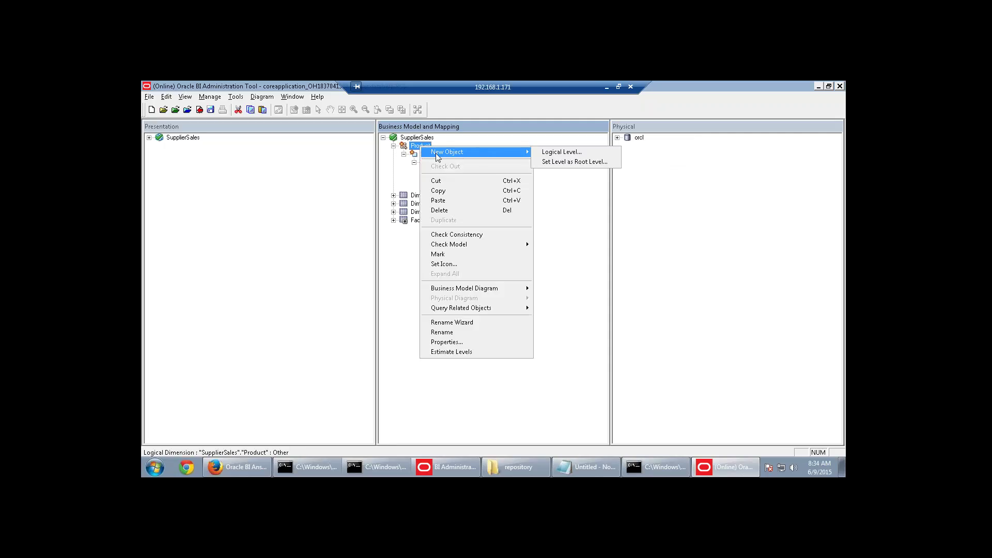
click(563, 153)
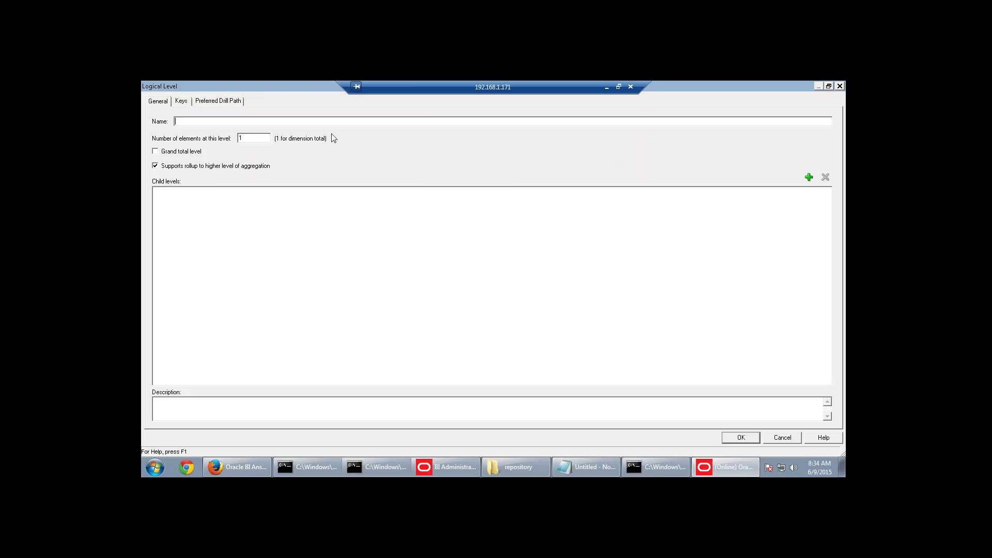
click(782, 437)
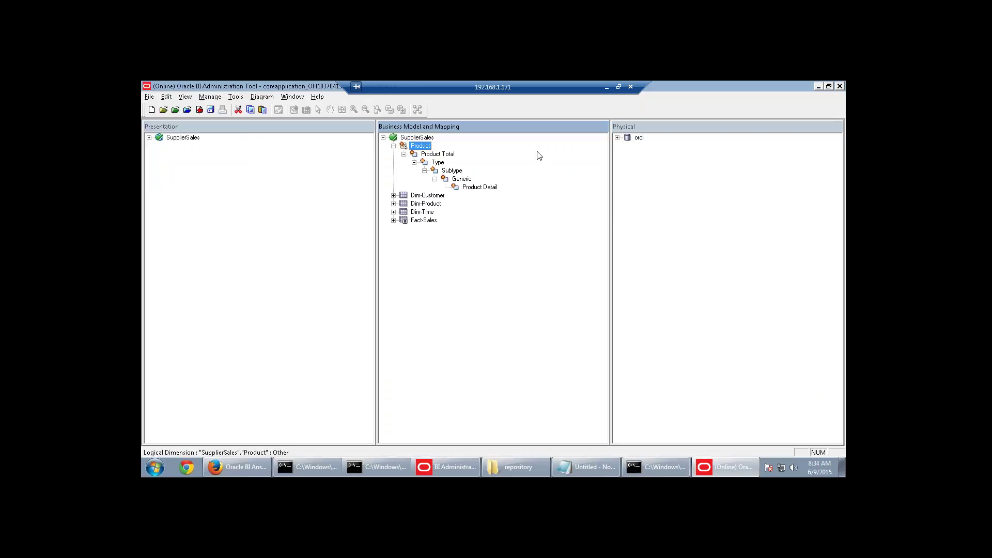
right_click(432, 154)
mouse_move(447, 161)
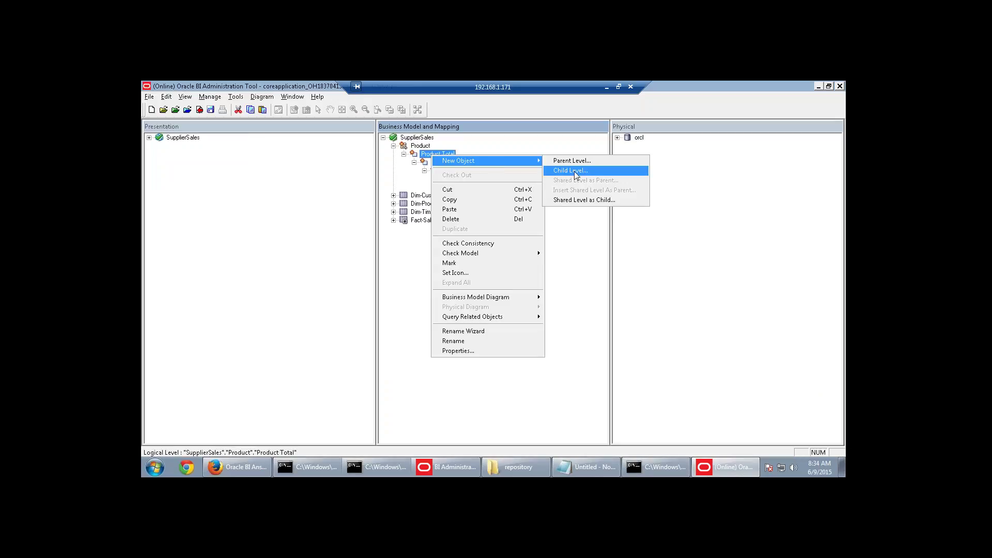
click(595, 247)
click(480, 187)
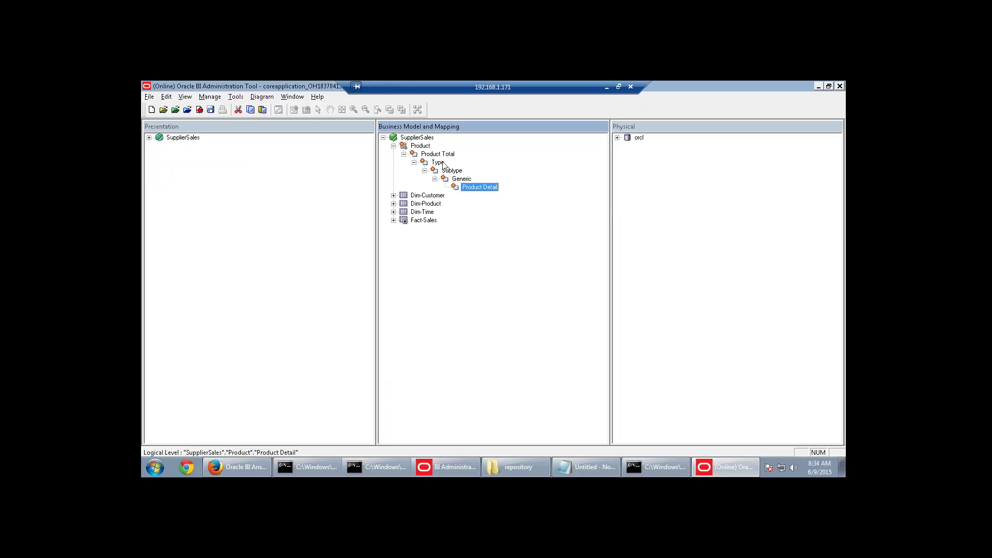
click(438, 163)
click(461, 178)
click(440, 165)
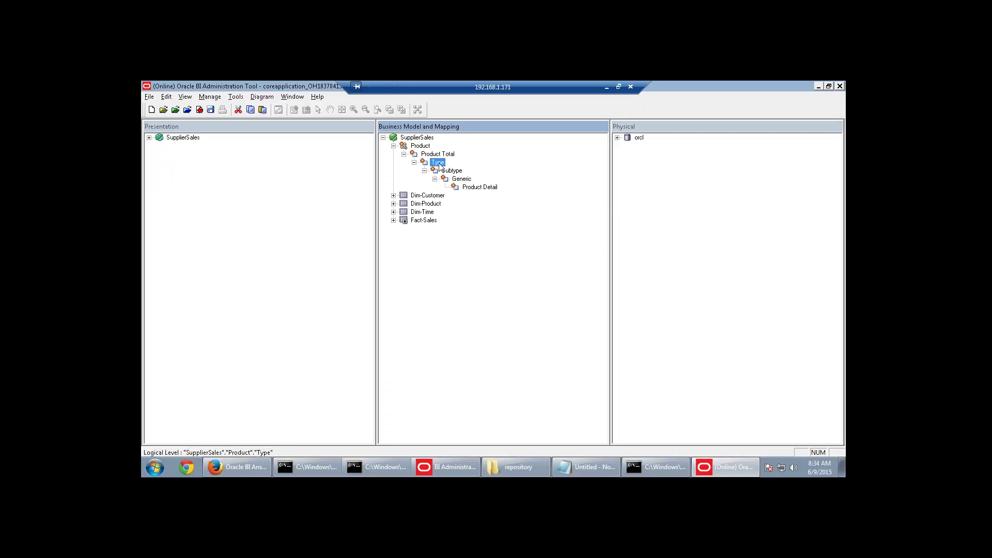
click(450, 170)
click(462, 178)
click(439, 164)
click(459, 180)
click(431, 204)
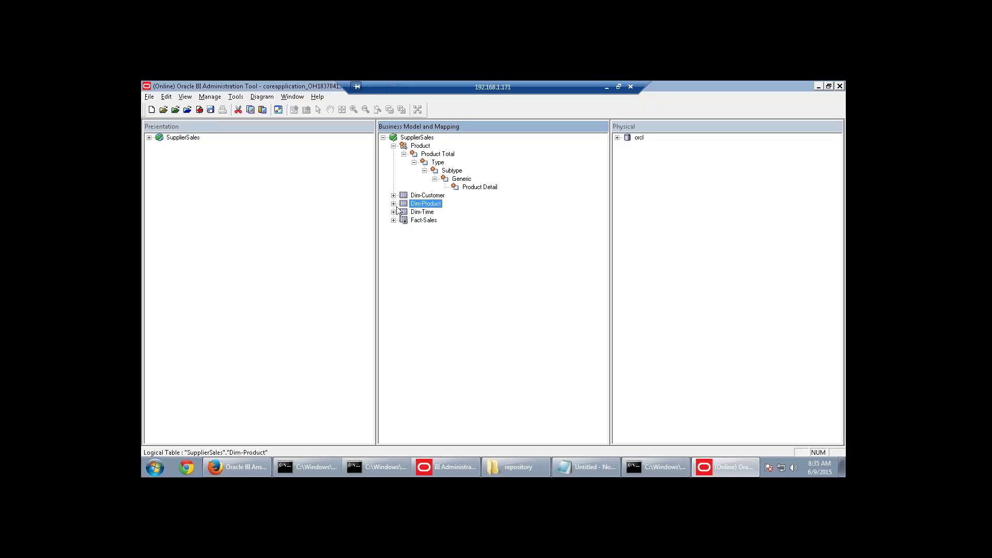
click(425, 147)
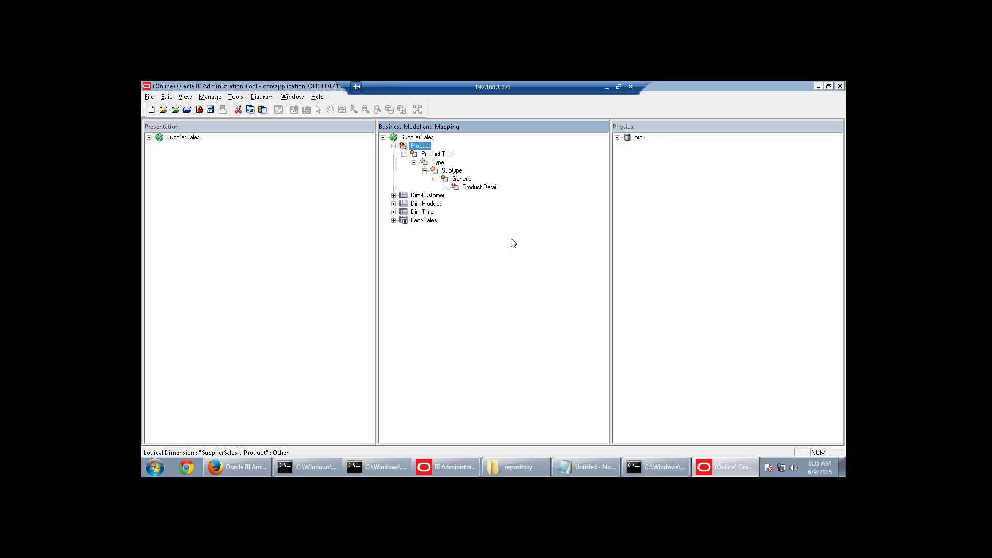
click(434, 155)
click(435, 163)
click(448, 171)
click(460, 180)
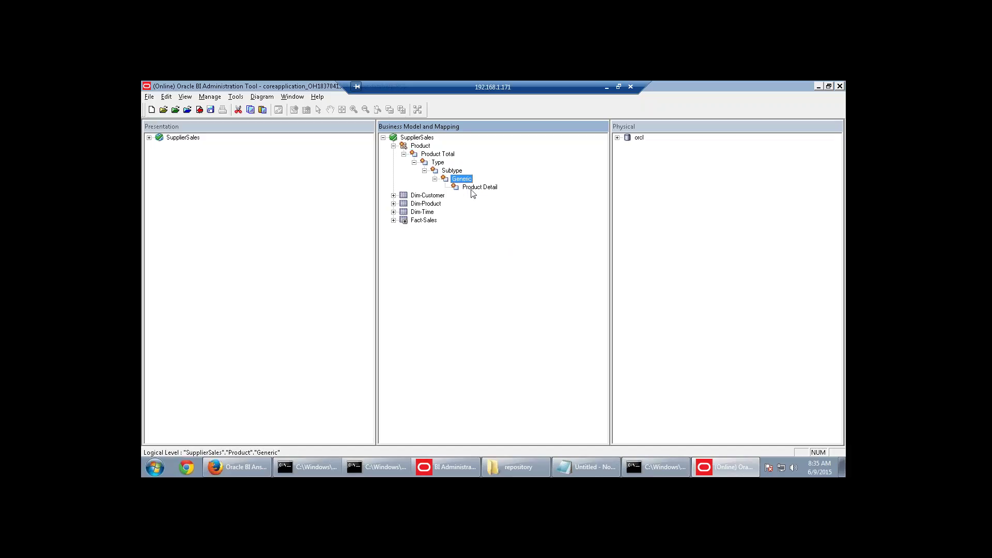
click(472, 188)
Inspect the action menus of Dim-Customer, Dim-Product and Dim-Time without choosing anything.
right_click(430, 196)
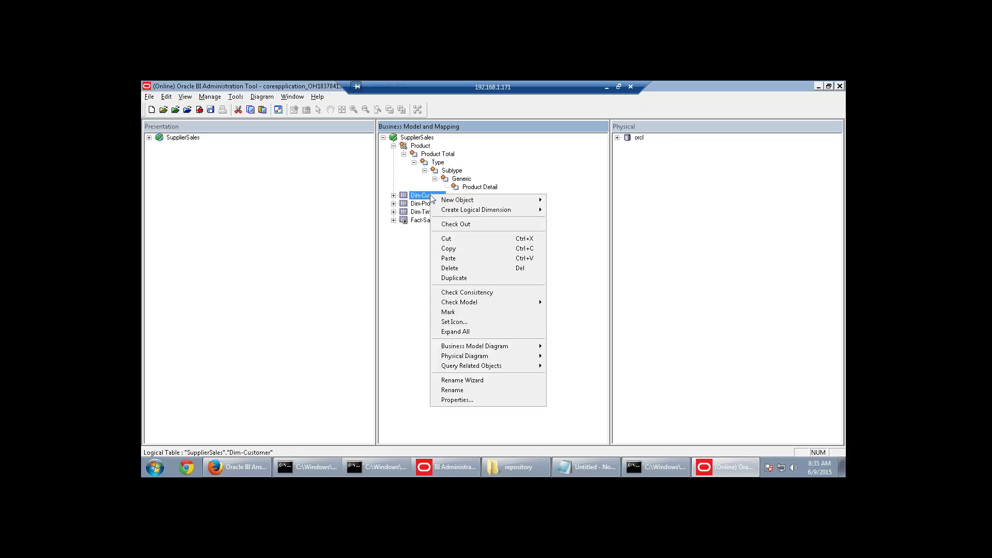
mouse_move(450, 214)
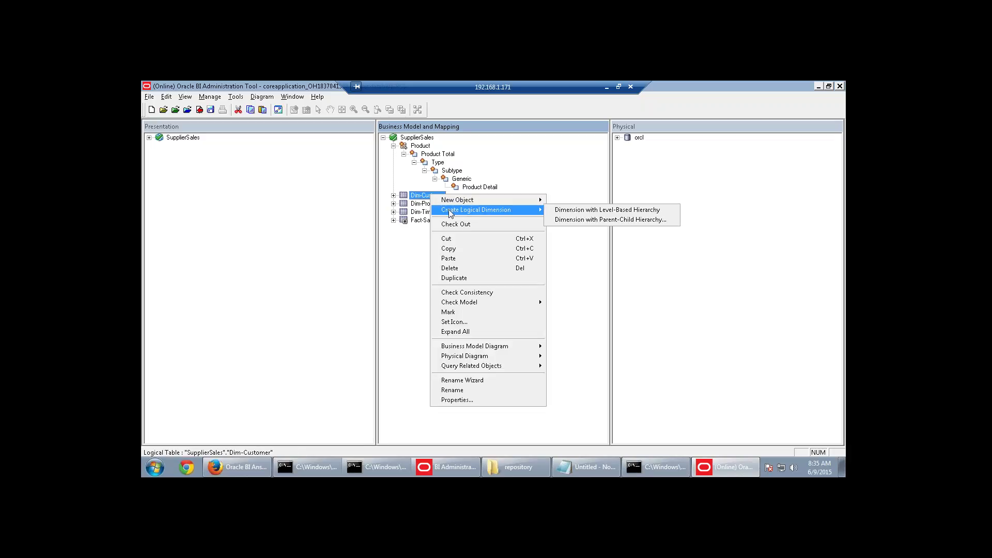
click(402, 250)
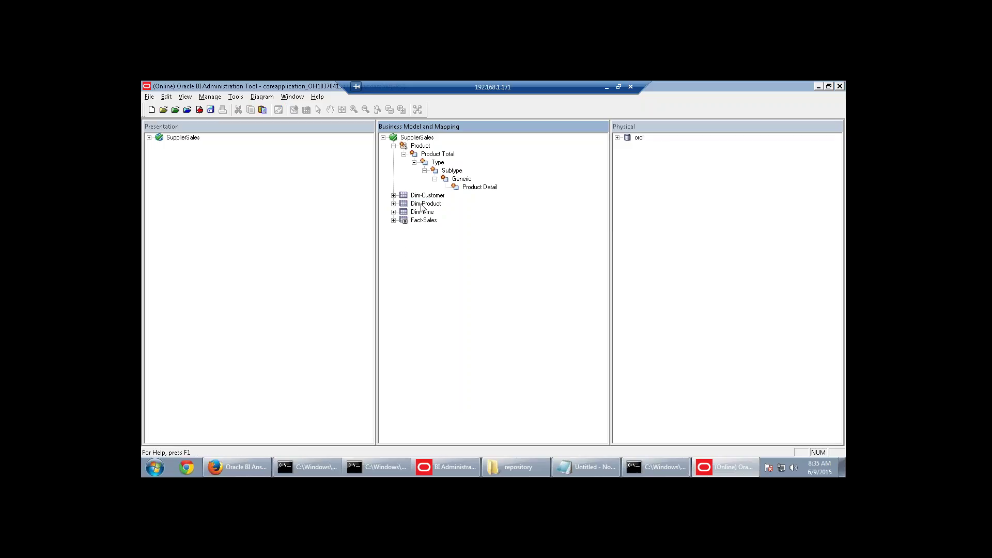
right_click(421, 207)
click(414, 228)
right_click(421, 212)
mouse_move(447, 230)
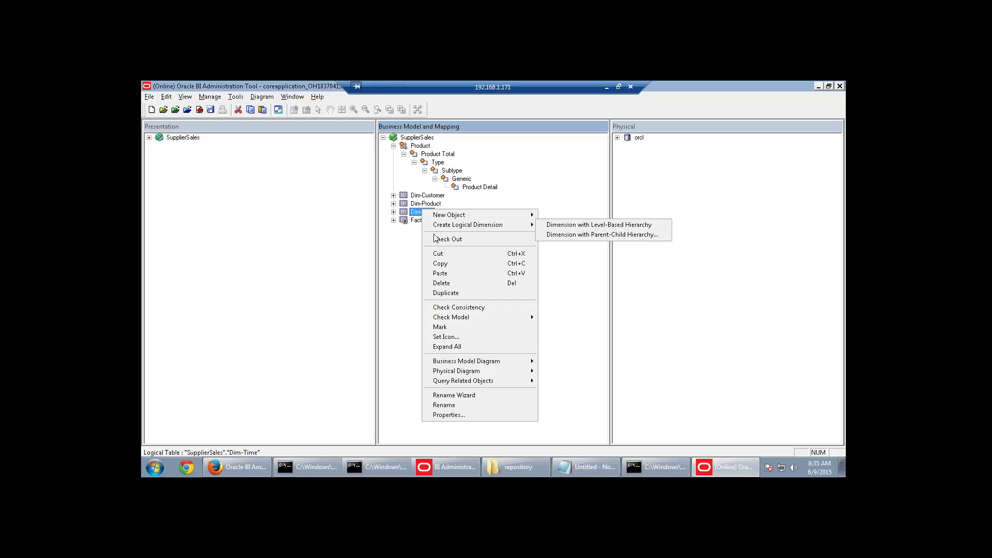
click(418, 248)
Select the Product dimension and expand Dim-Product to show its columns.
click(420, 146)
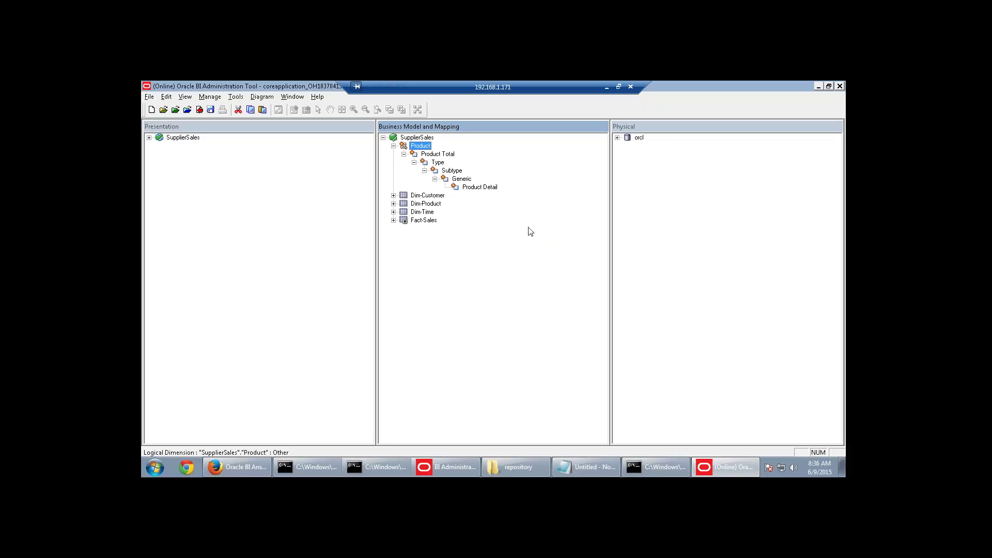
click(393, 203)
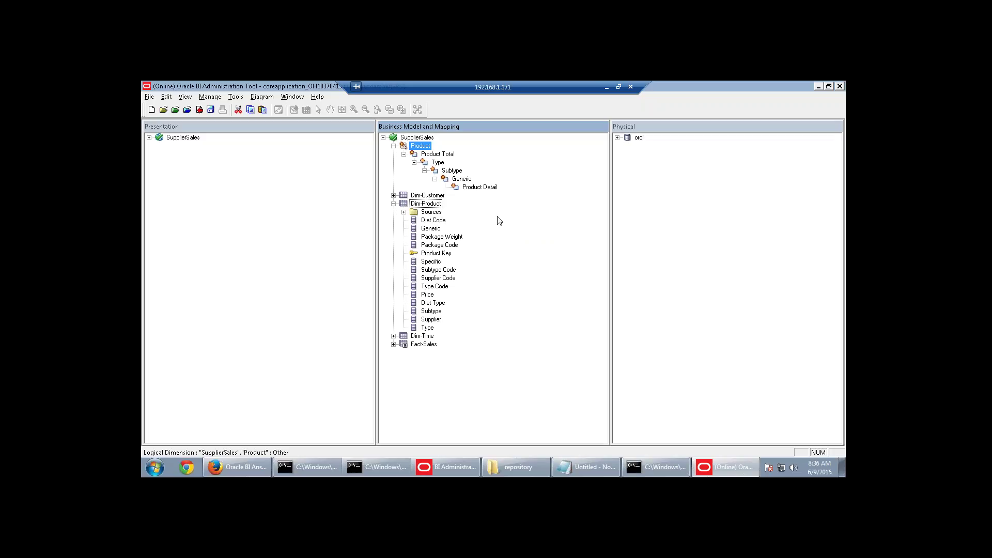
click(607, 87)
Scroll the guide to step 4, then browse Dim-Product's columns down to Supplier Code.
scroll(486, 314, down, 10)
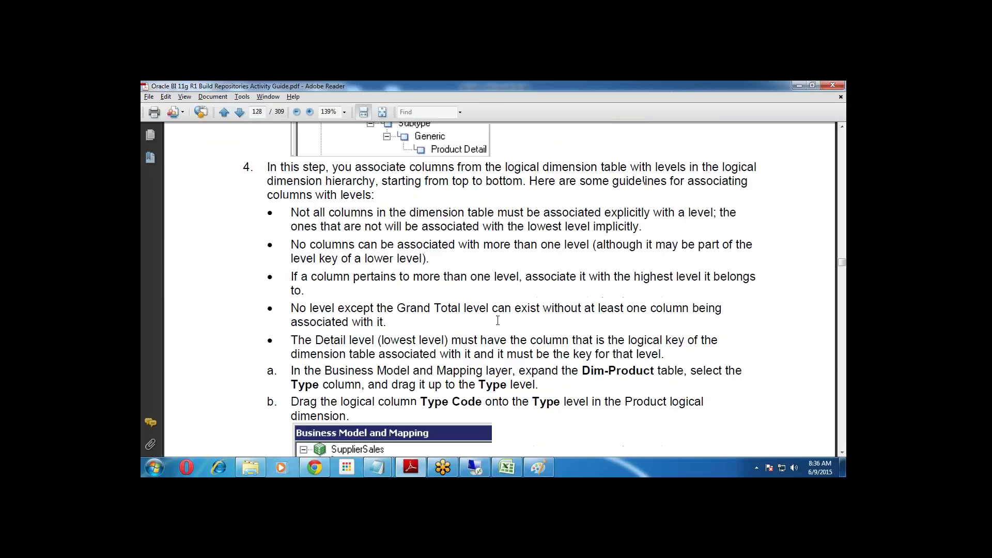
scroll(498, 321, down, 1)
drag(291, 187, 562, 192)
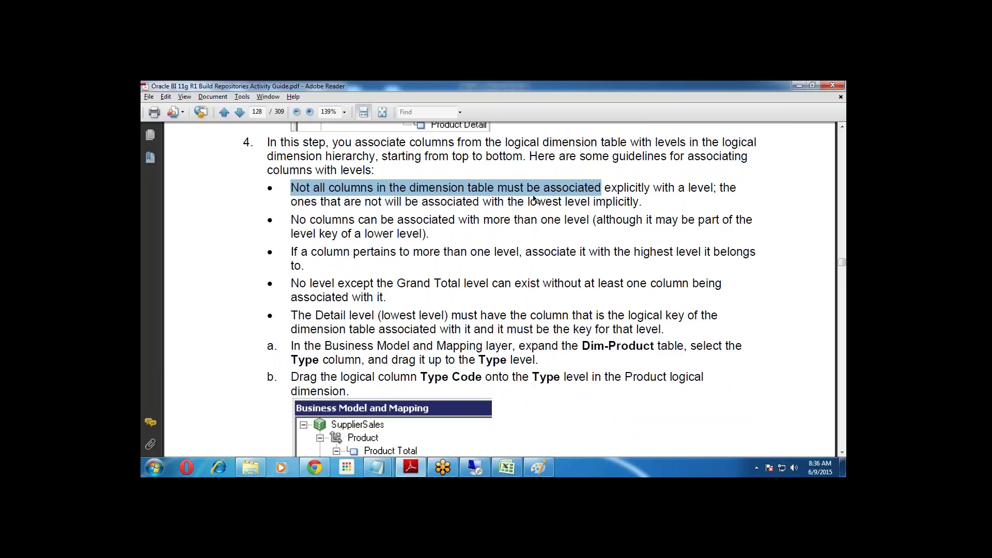
click(475, 467)
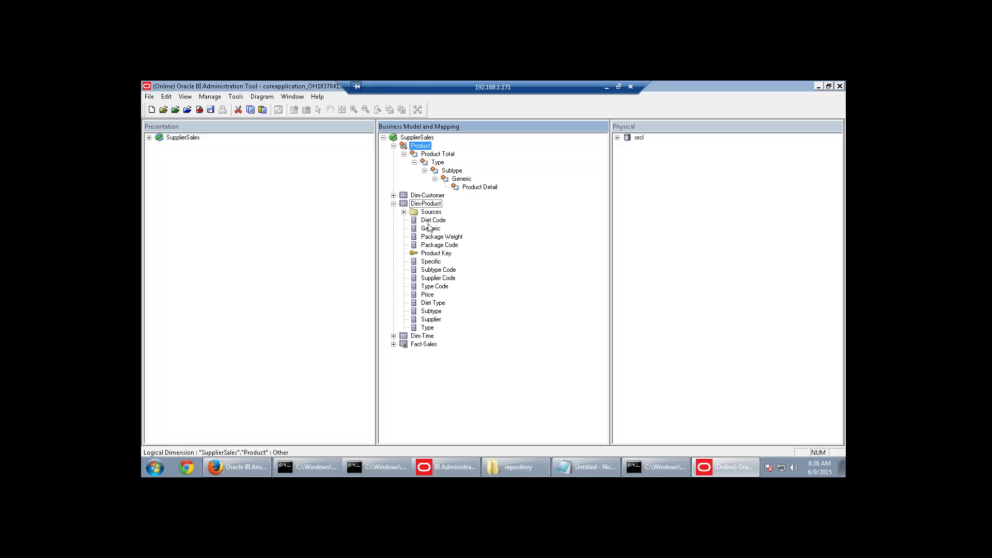
click(433, 220)
click(439, 244)
click(438, 278)
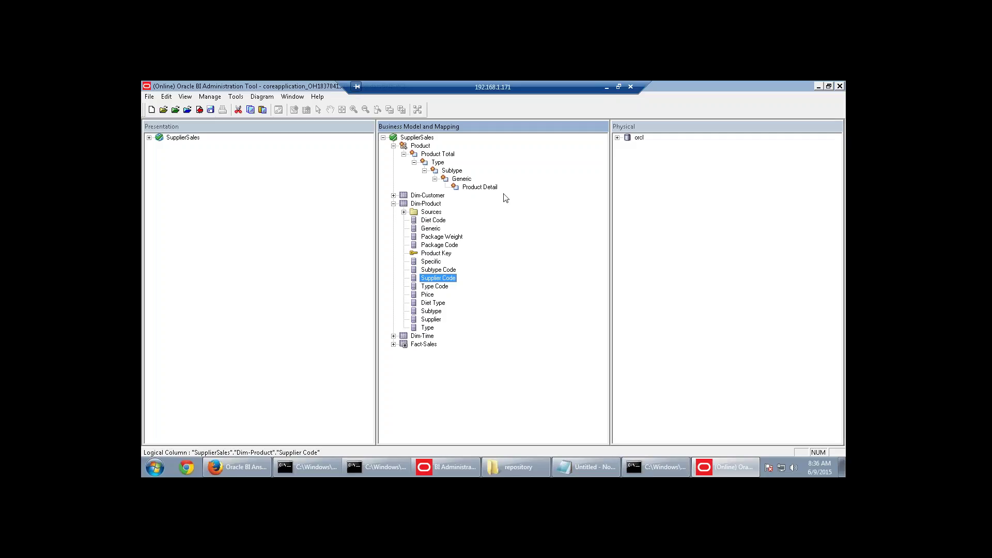
Highlight the guide's rules on one level per column and multi-level columns, then select Subtype.
click(606, 87)
drag(340, 234, 470, 219)
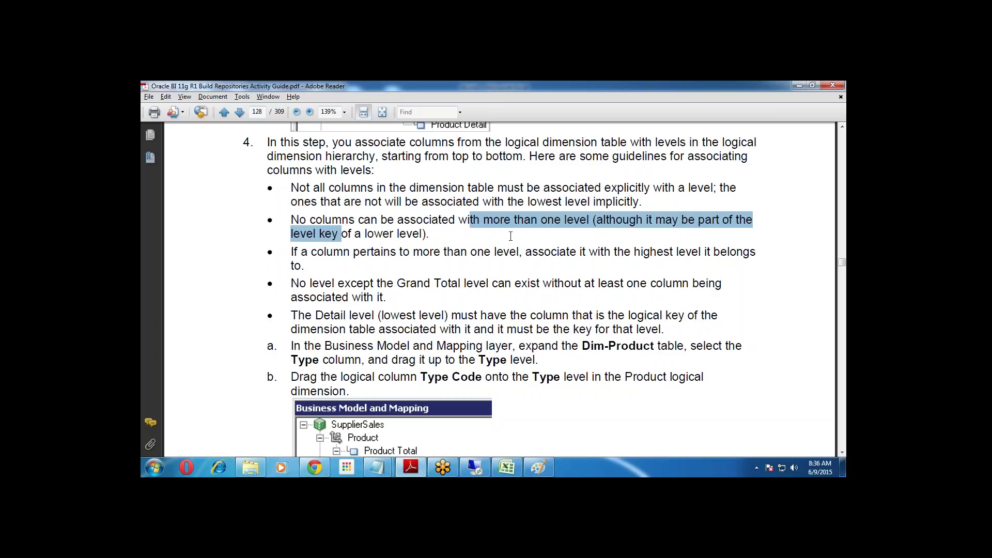
drag(310, 253, 665, 263)
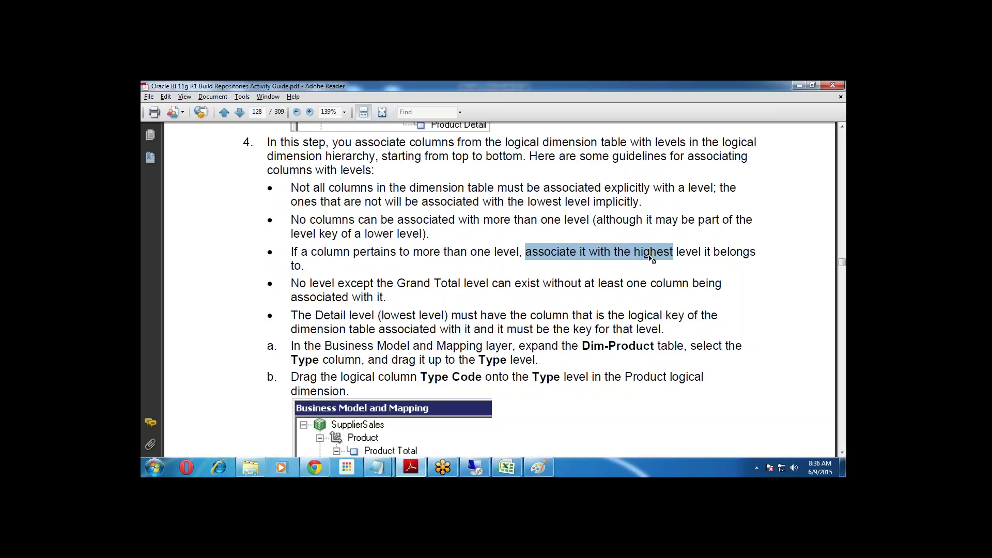
drag(358, 293, 351, 285)
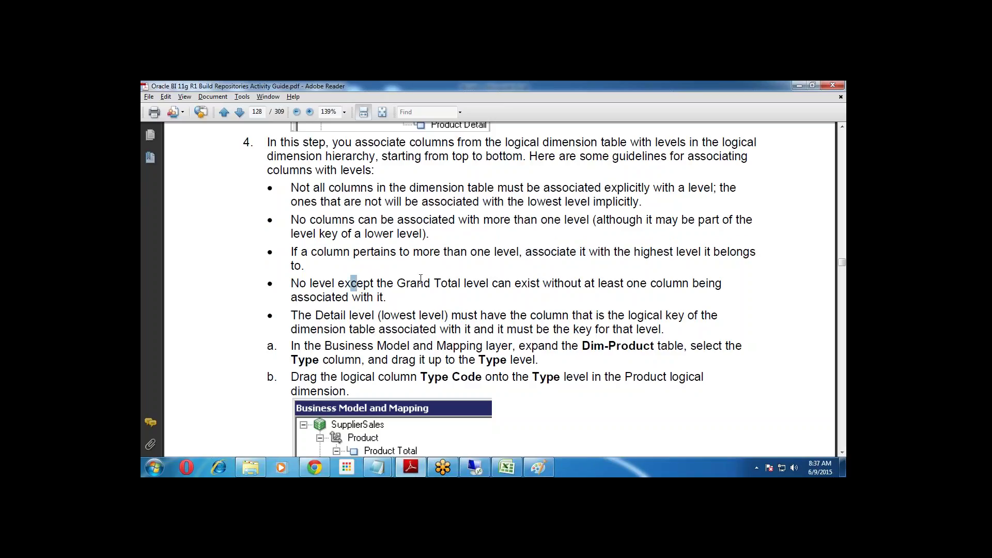
click(472, 468)
click(448, 171)
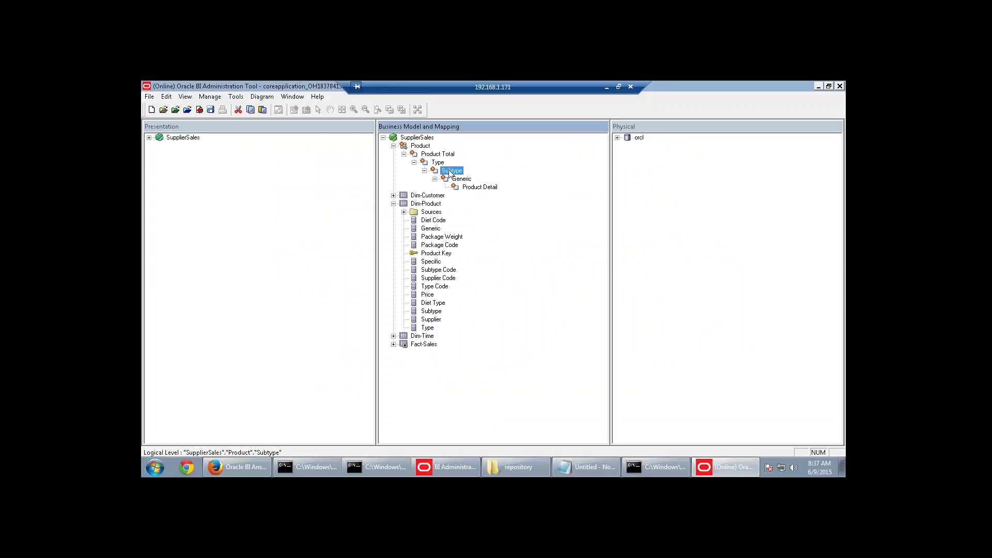
click(459, 179)
click(469, 188)
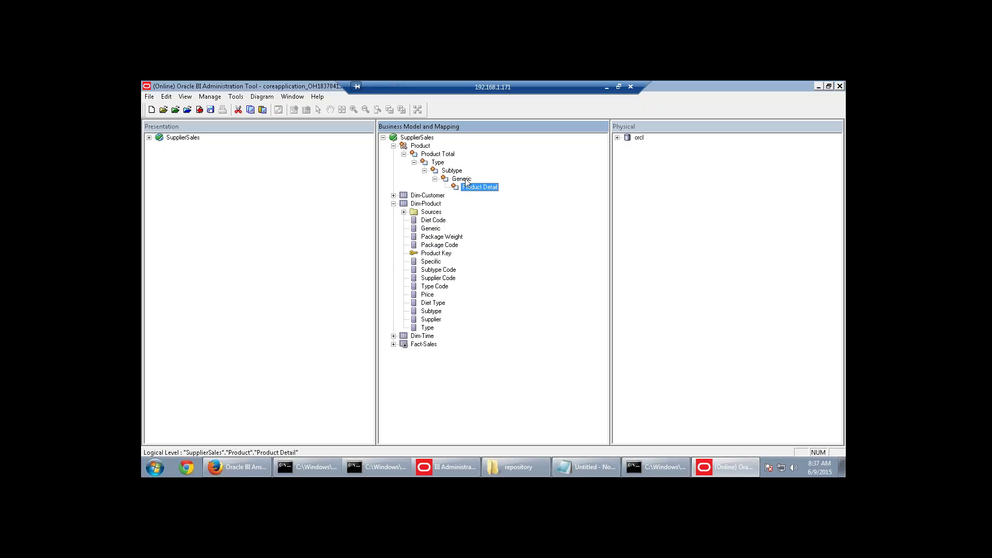
click(466, 180)
click(451, 174)
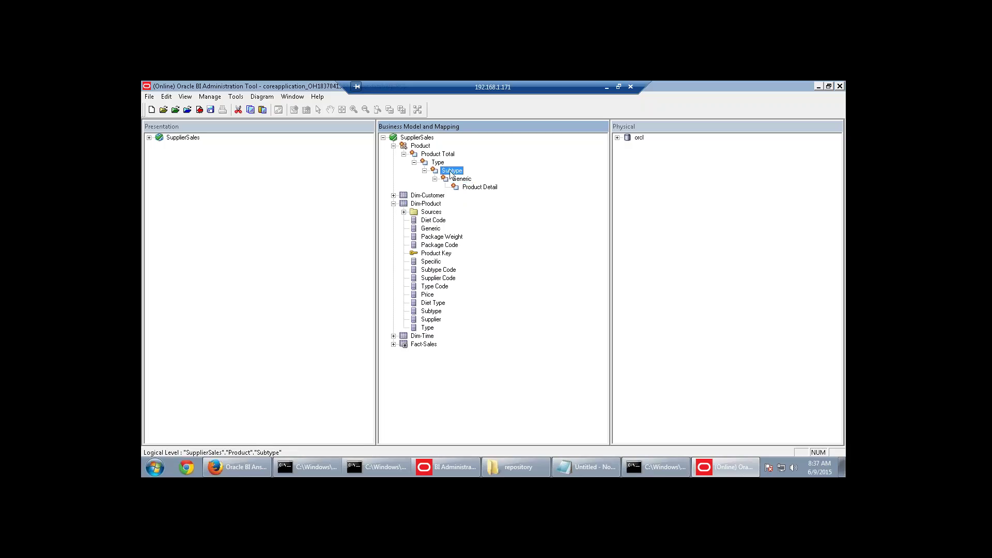
click(441, 163)
click(608, 88)
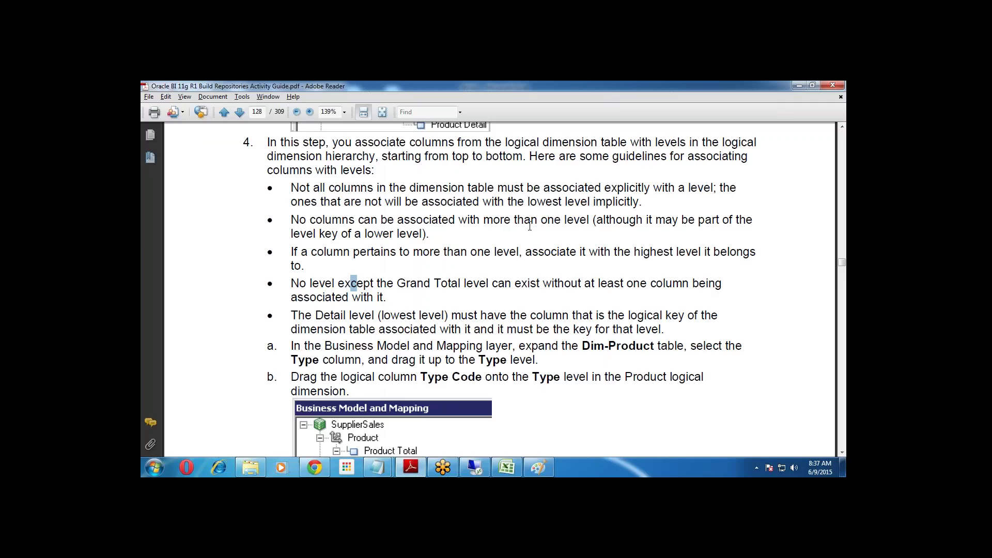
click(512, 260)
drag(322, 288, 601, 287)
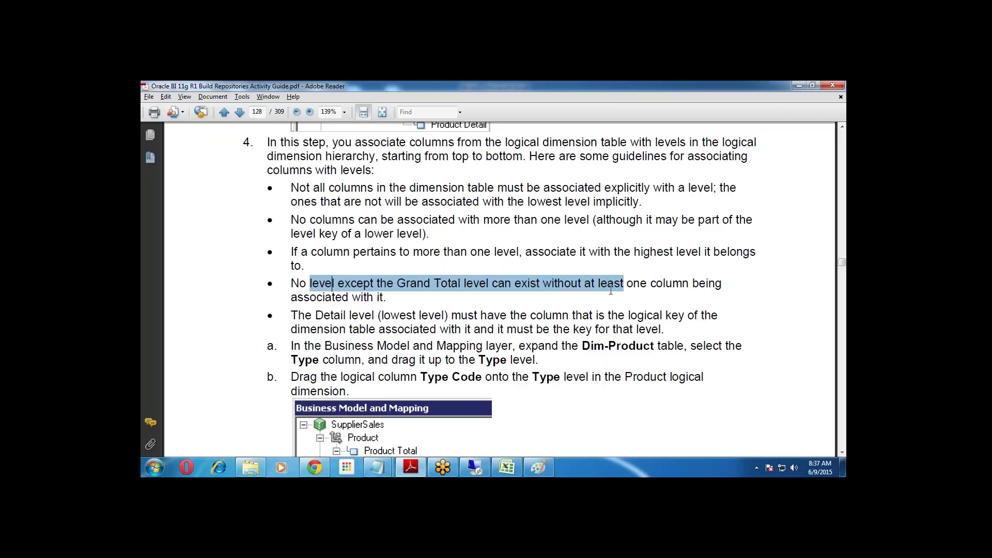
click(475, 467)
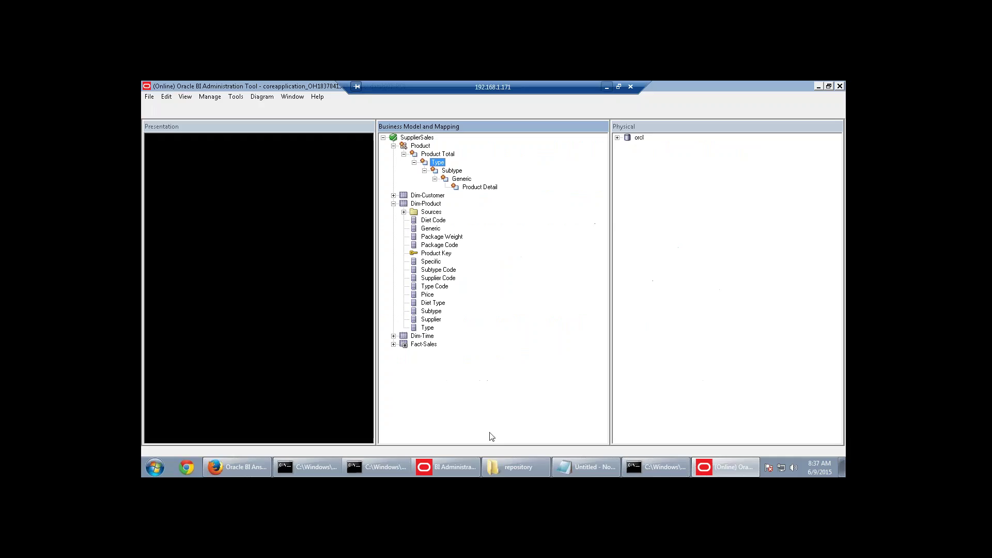
click(437, 162)
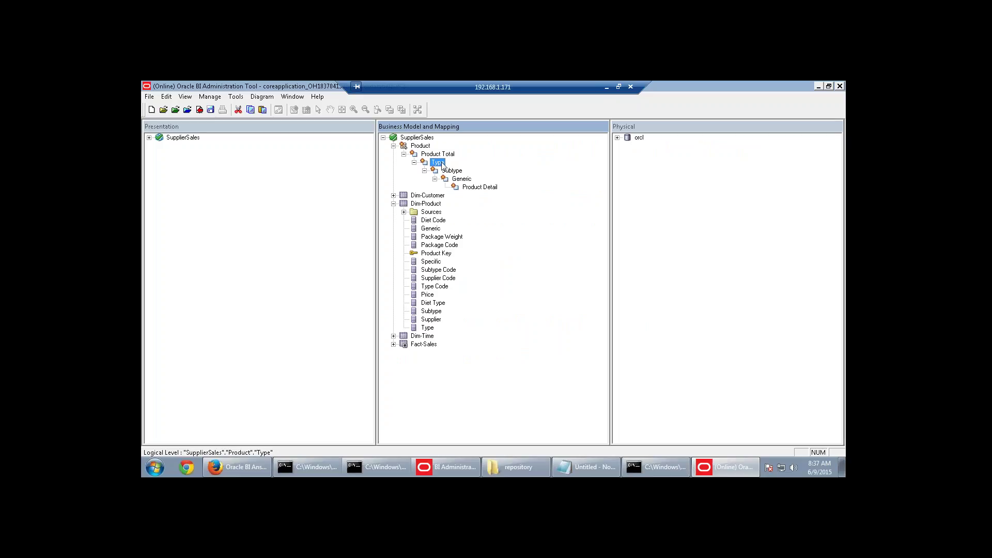
click(452, 171)
click(479, 189)
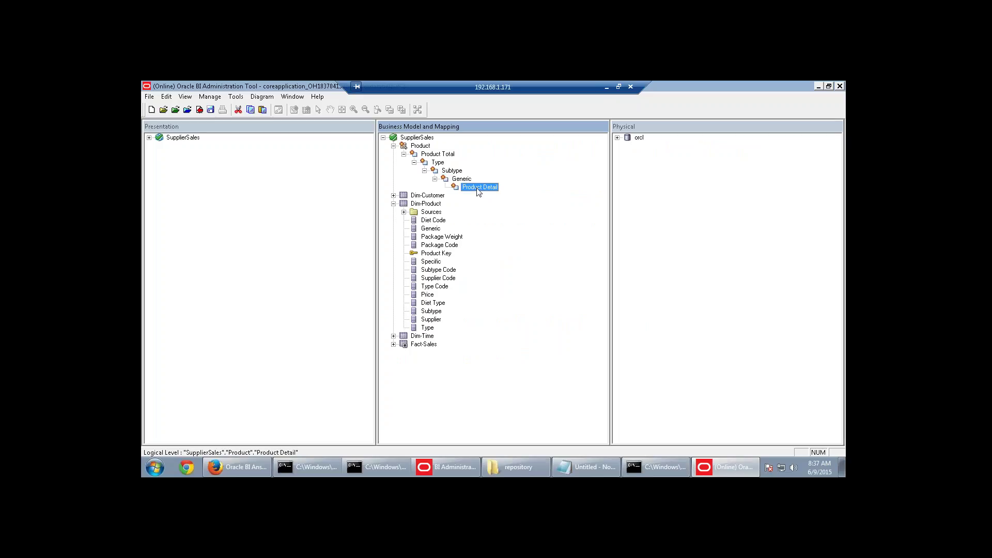
click(467, 181)
click(449, 154)
click(447, 171)
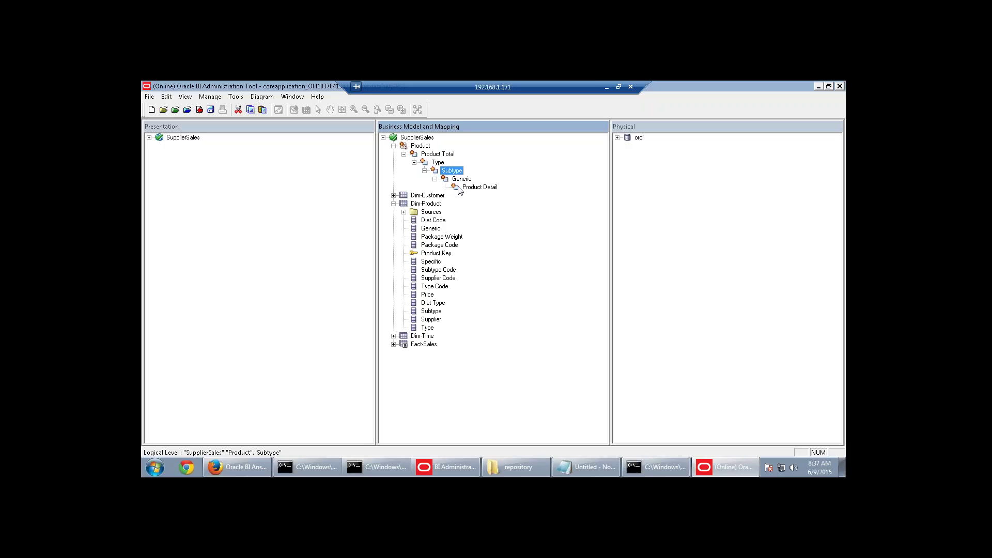
click(606, 87)
drag(291, 316, 630, 319)
drag(291, 330, 373, 331)
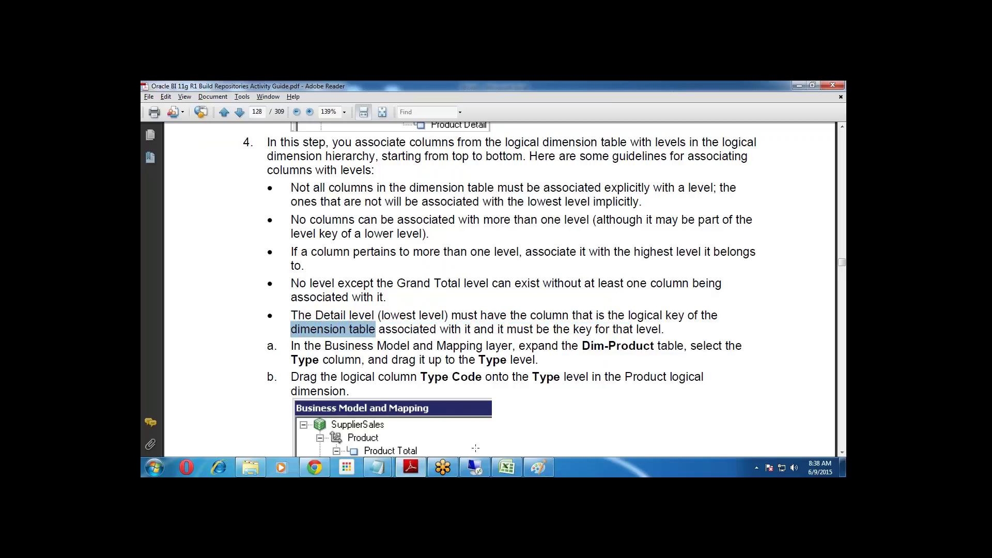
click(475, 468)
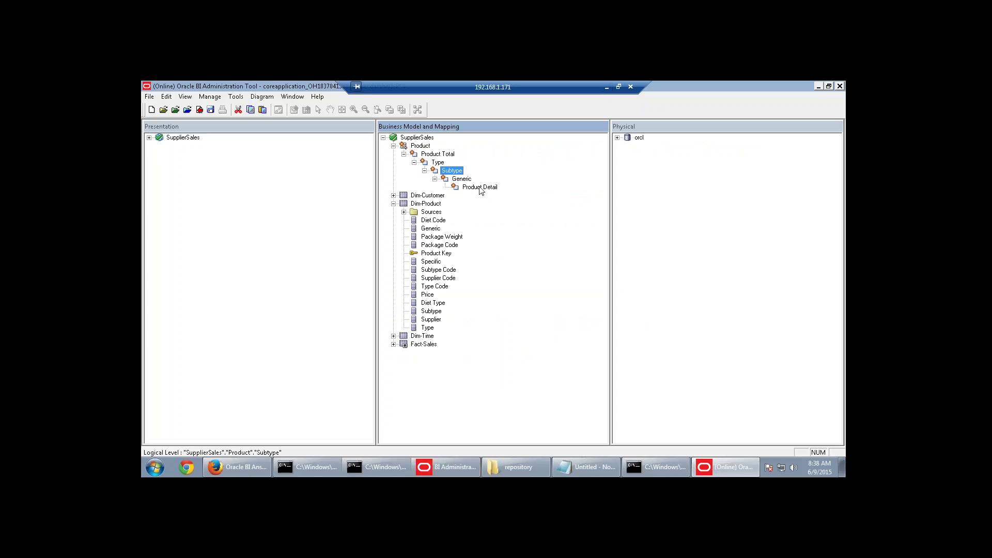
click(480, 188)
click(447, 253)
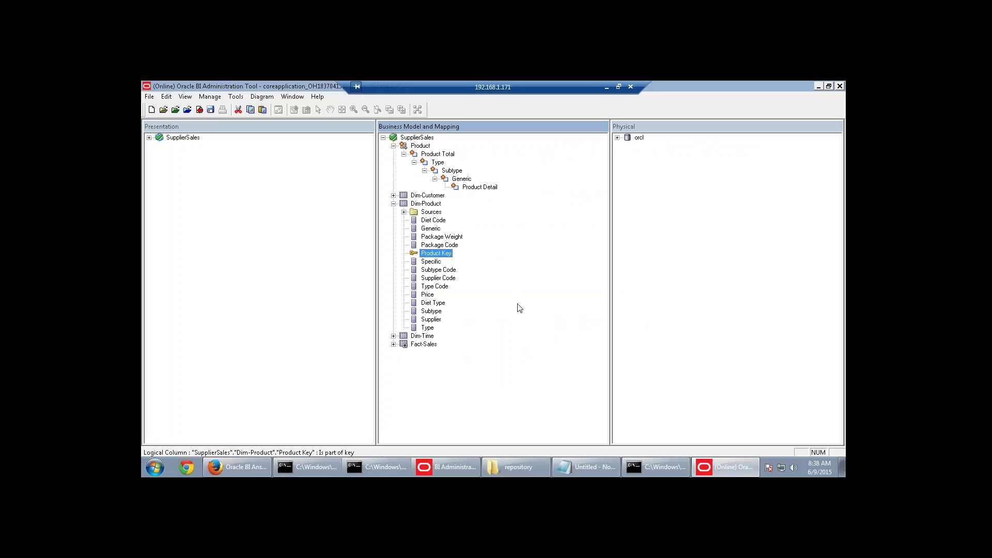
click(479, 188)
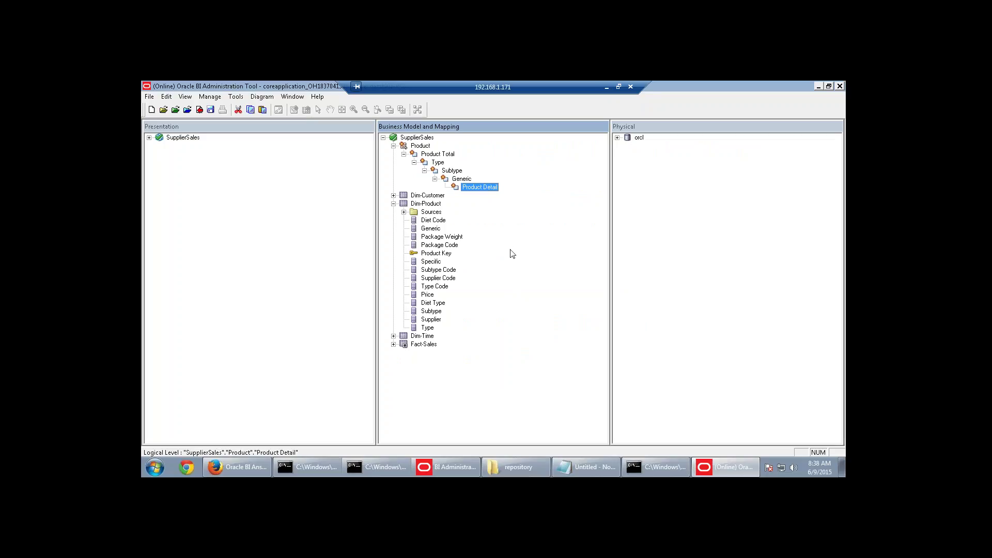
click(437, 163)
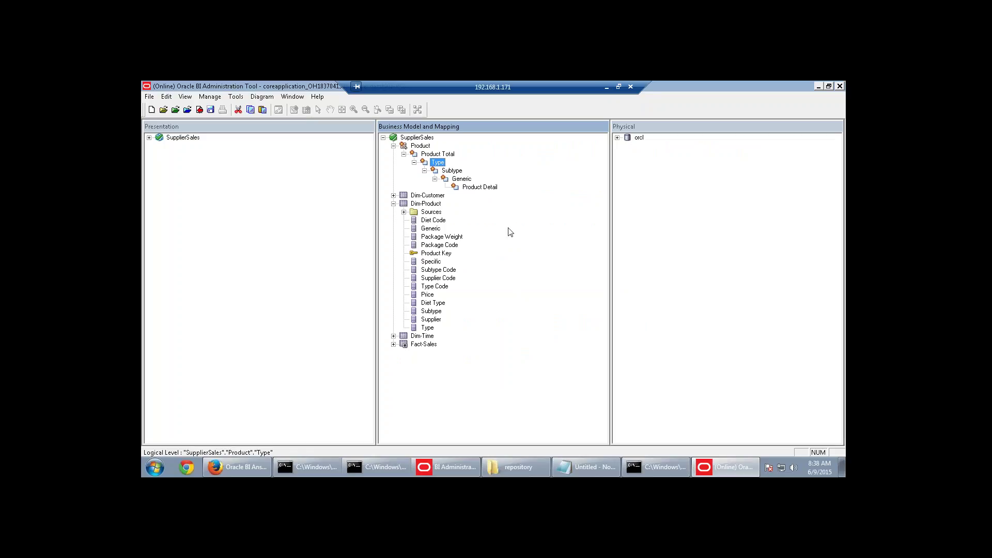
click(427, 154)
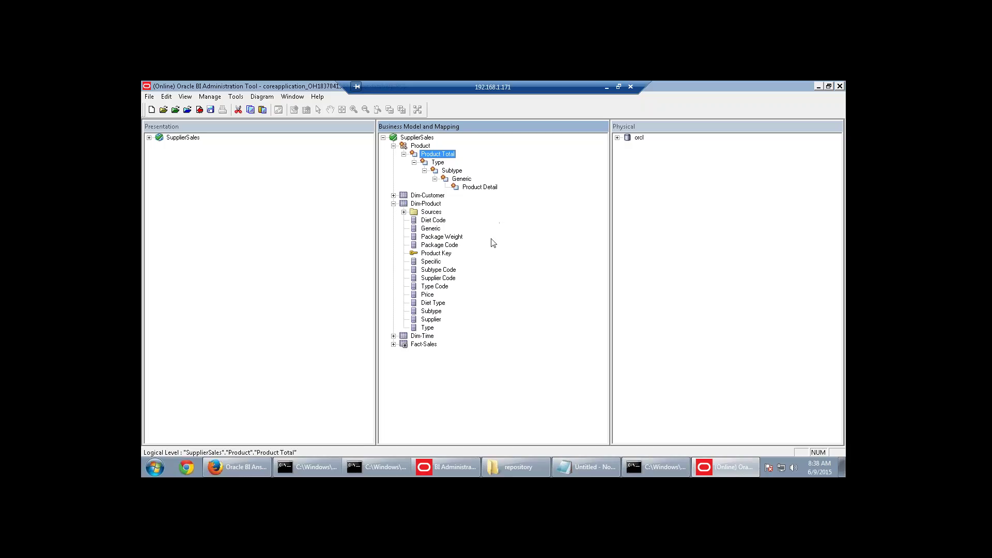
click(439, 164)
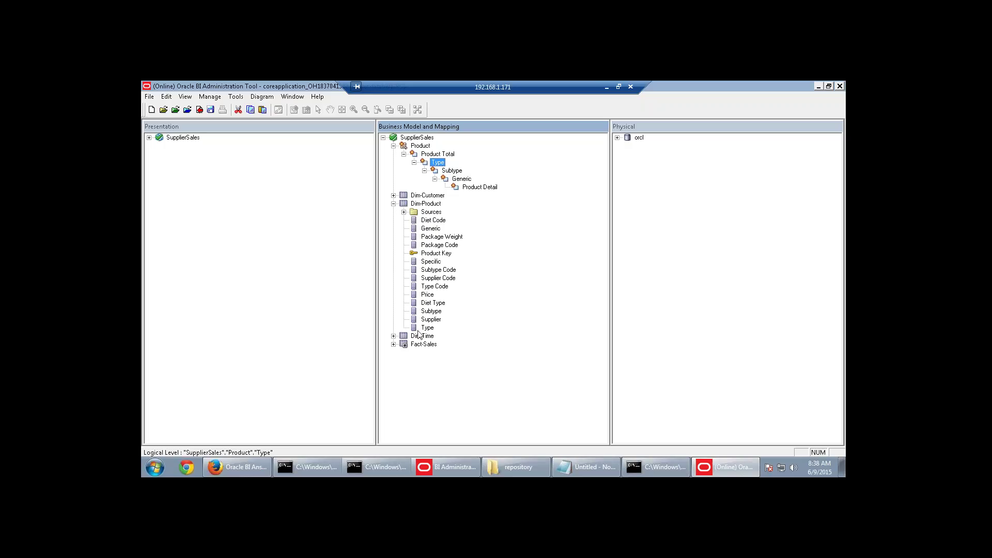
Associate the Type and Type Code columns with the Type level, checking out the objects.
drag(427, 329, 437, 162)
click(518, 368)
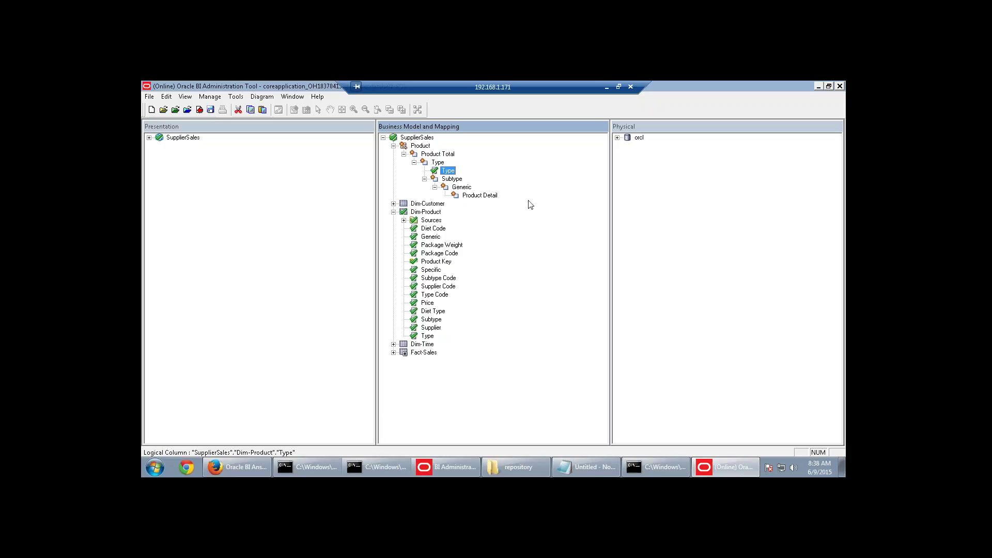
drag(444, 294, 442, 173)
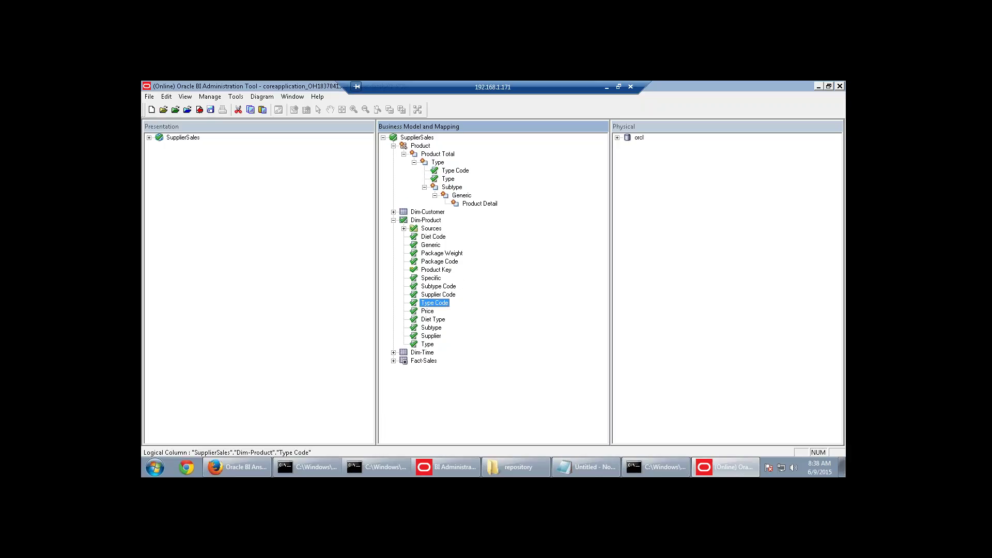
click(450, 180)
click(468, 172)
Associate Subtype Code and Subtype with the Subtype level, and Generic with the Generic level.
click(444, 288)
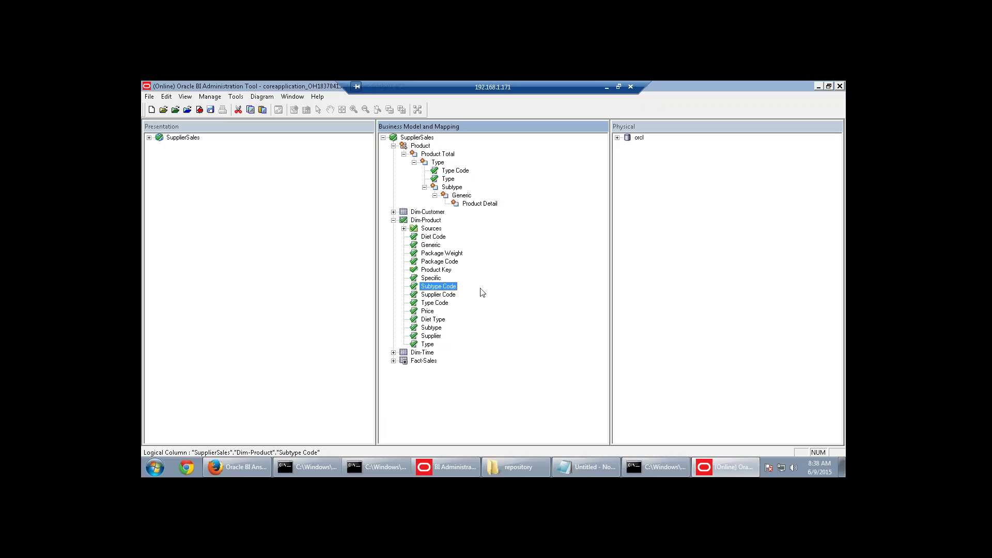
ctrl+click(439, 329)
drag(449, 282, 452, 186)
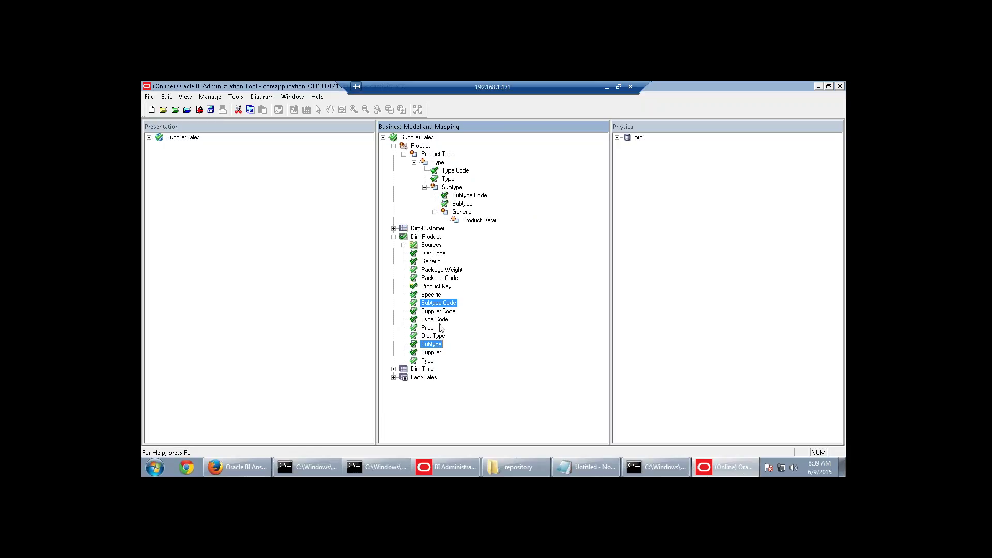
click(432, 262)
drag(433, 266, 461, 217)
Associate the Product Key and Specific columns with the Product Detail level.
click(436, 295)
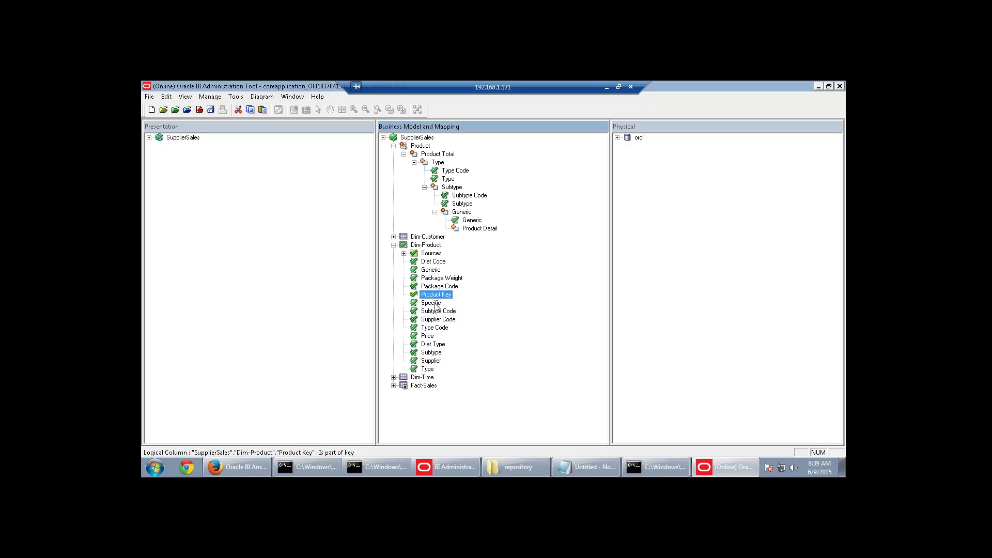
ctrl+click(431, 302)
drag(431, 303, 480, 229)
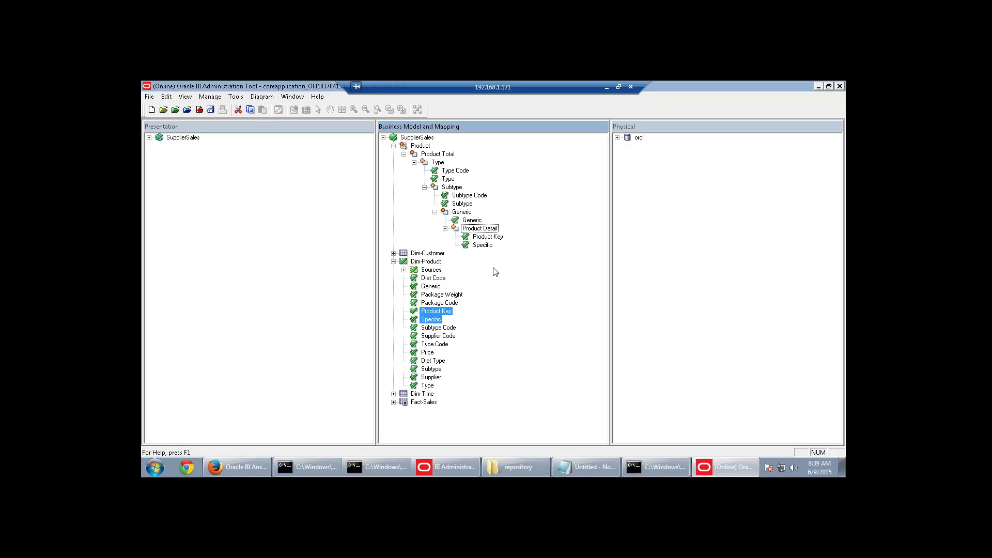
click(490, 246)
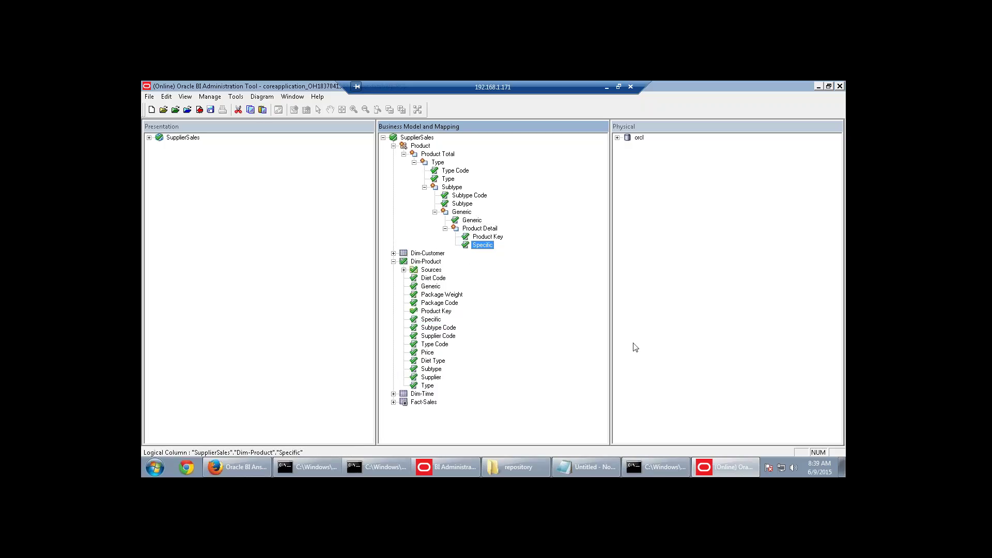
click(620, 356)
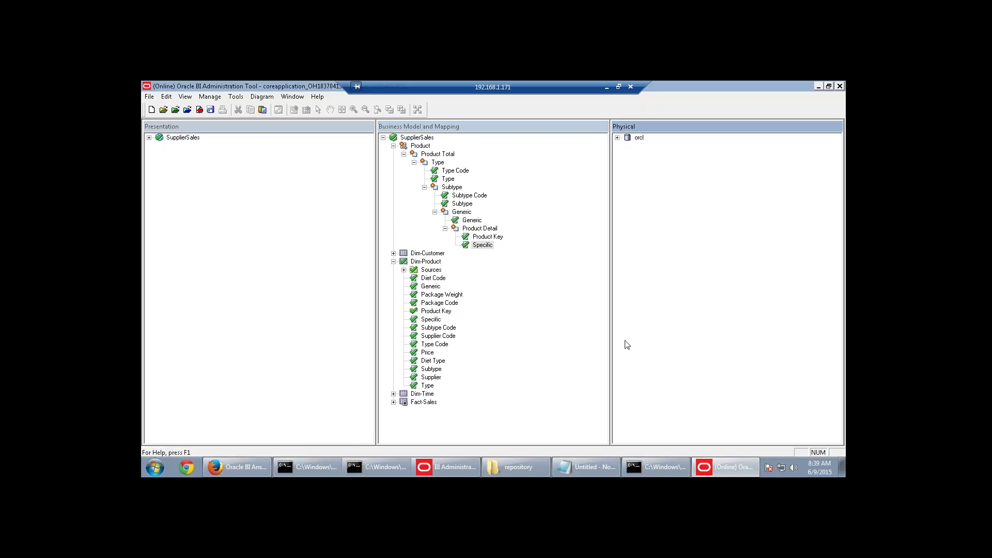
click(438, 154)
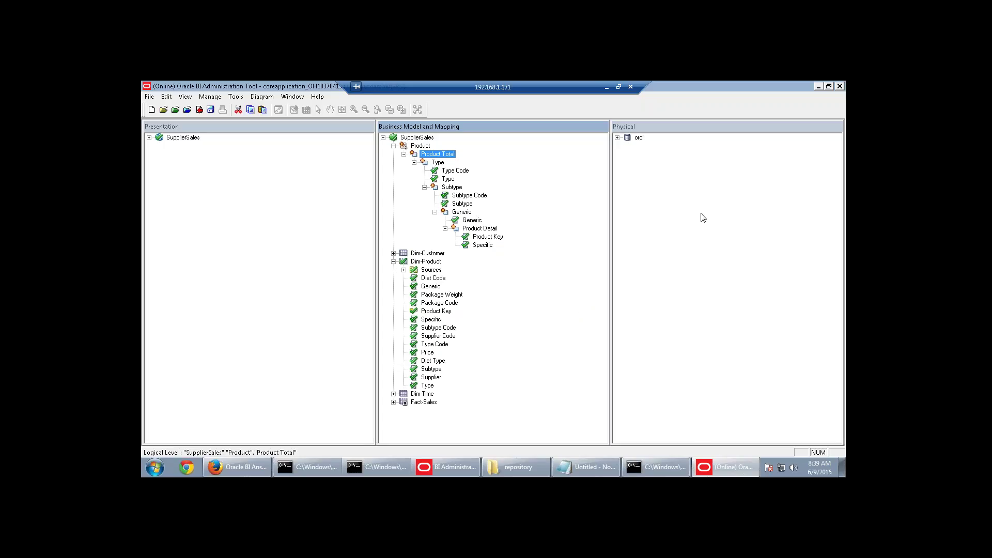
click(456, 171)
click(448, 178)
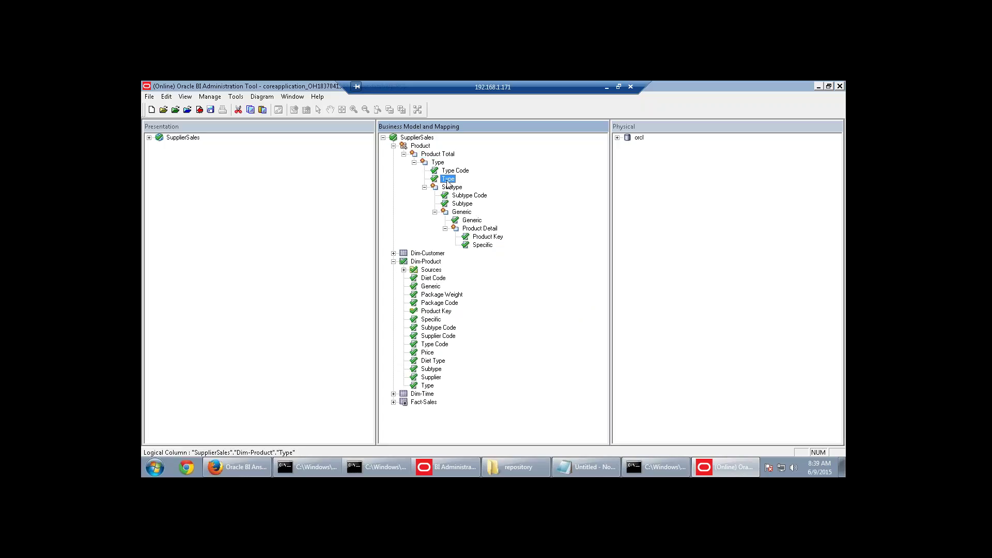
click(461, 203)
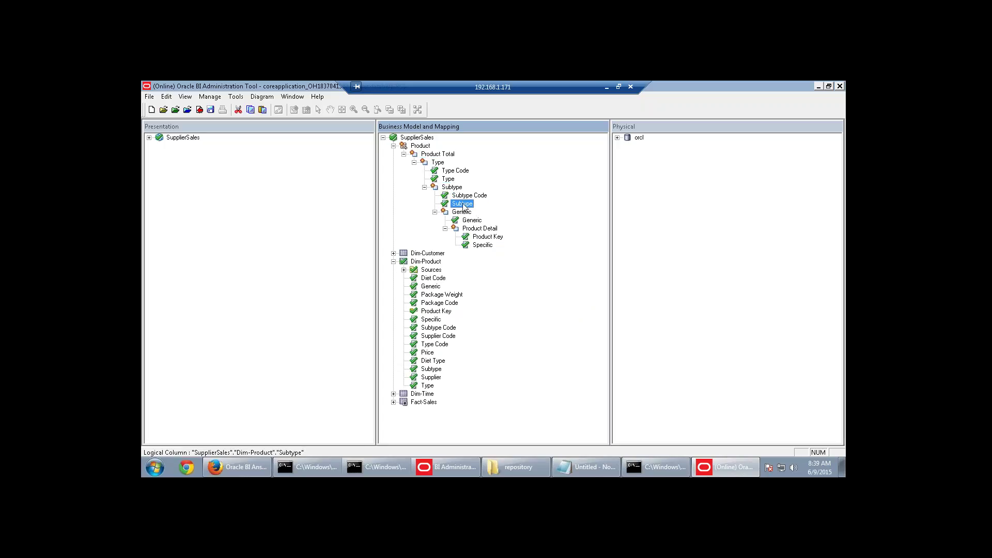
click(454, 173)
click(448, 180)
click(438, 163)
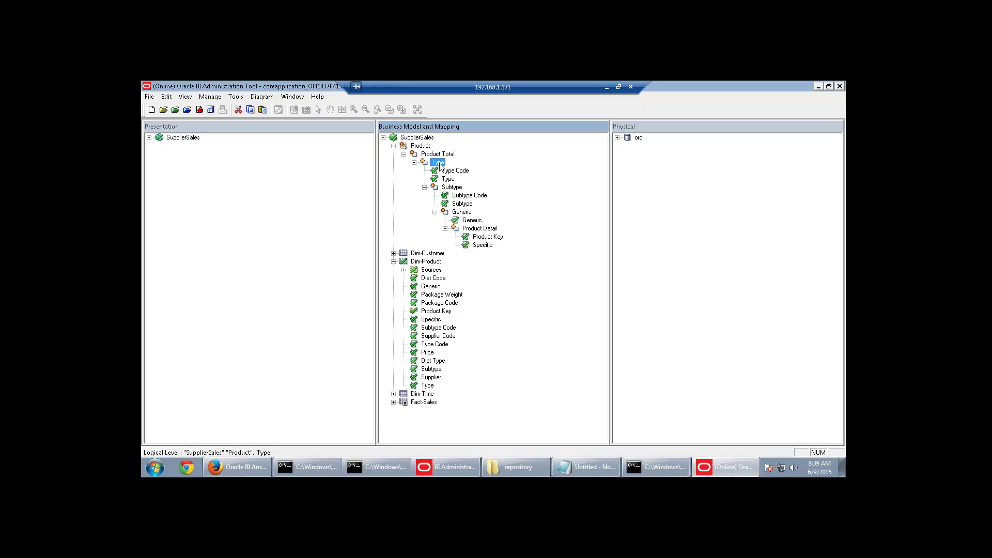
double_click(439, 164)
click(189, 103)
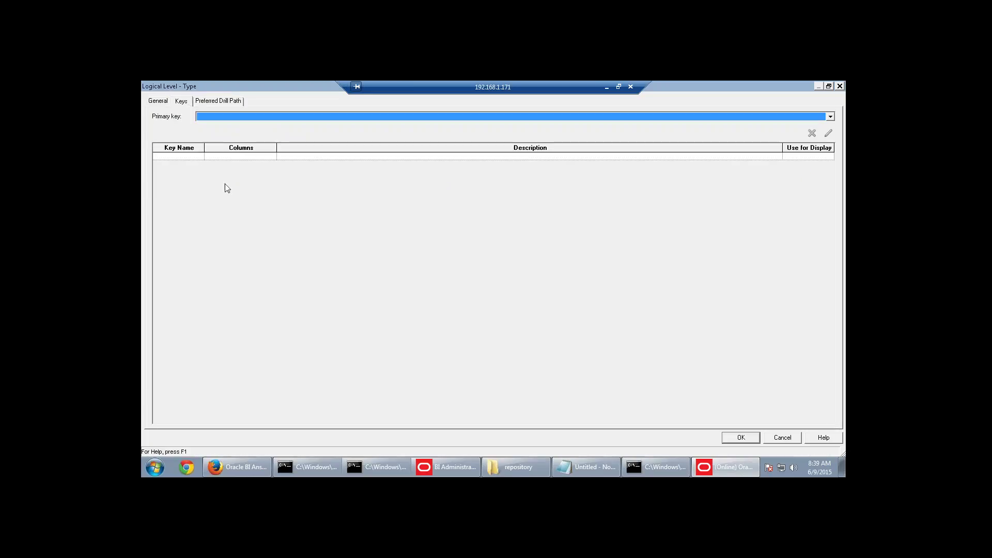
click(192, 156)
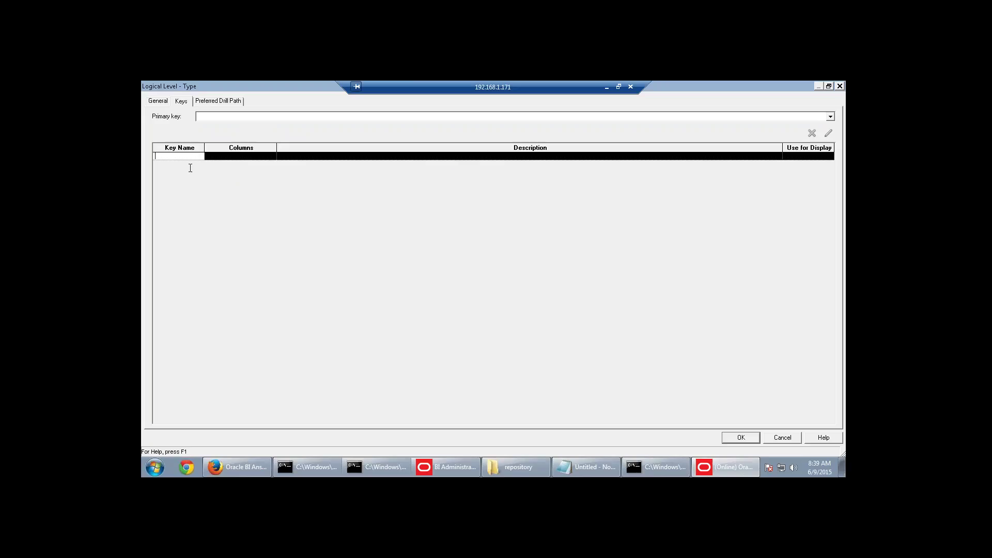
click(782, 437)
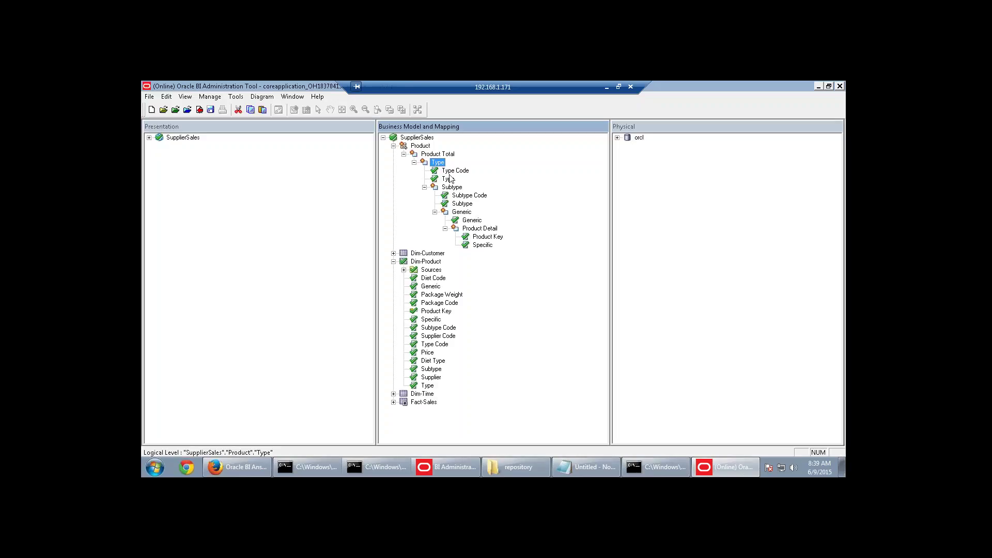
Create level keys Type (used for display) and Type Code (not used for display) on the Type level.
right_click(450, 179)
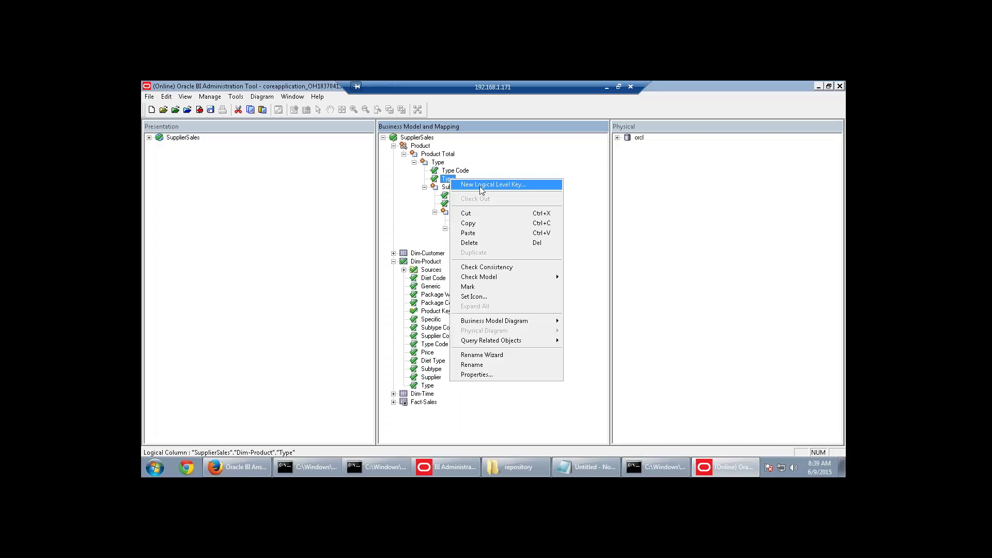
click(481, 185)
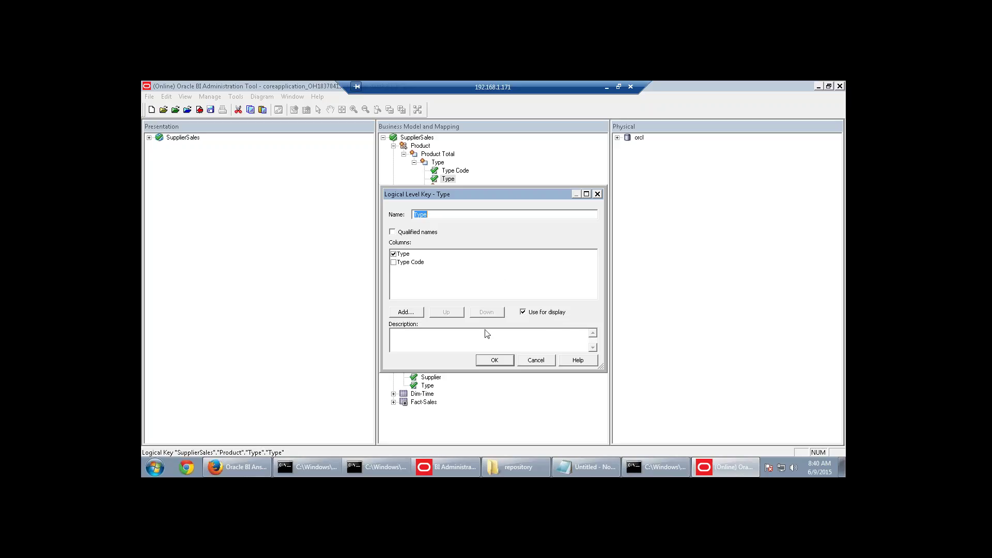
click(496, 360)
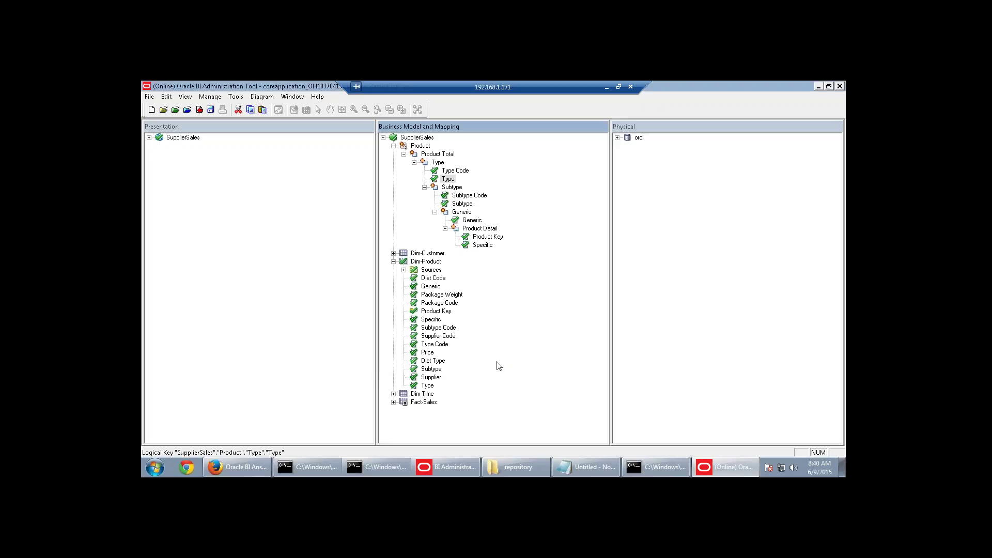
double_click(455, 171)
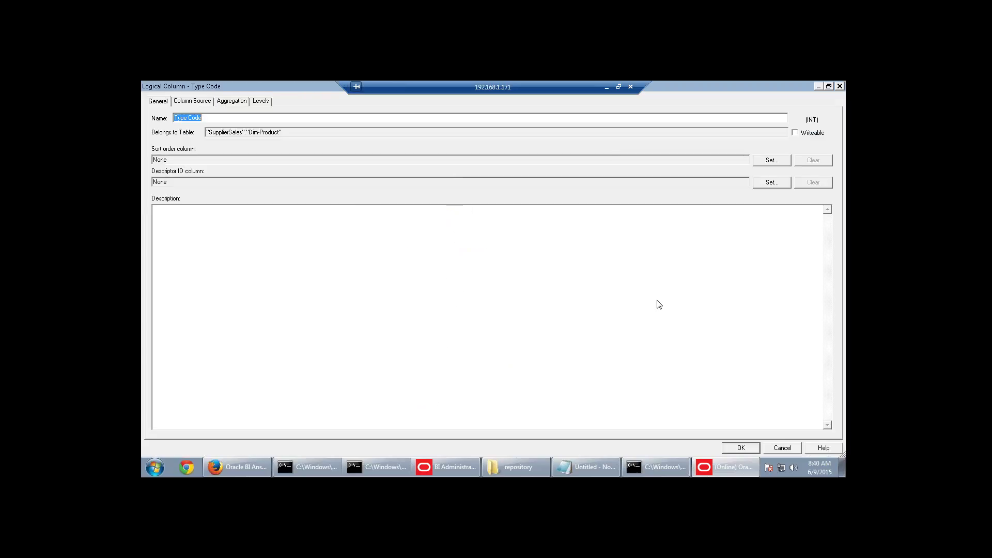
click(783, 447)
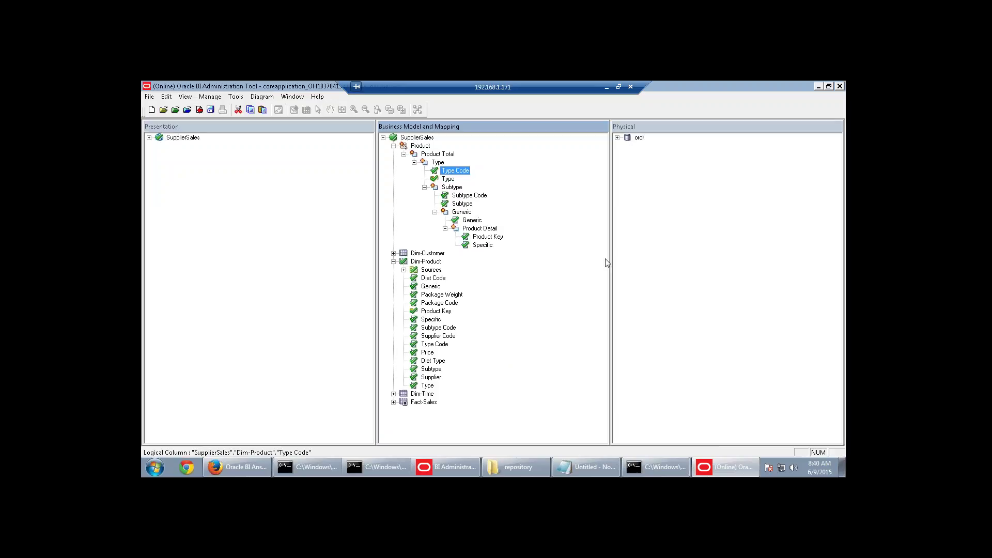
right_click(456, 172)
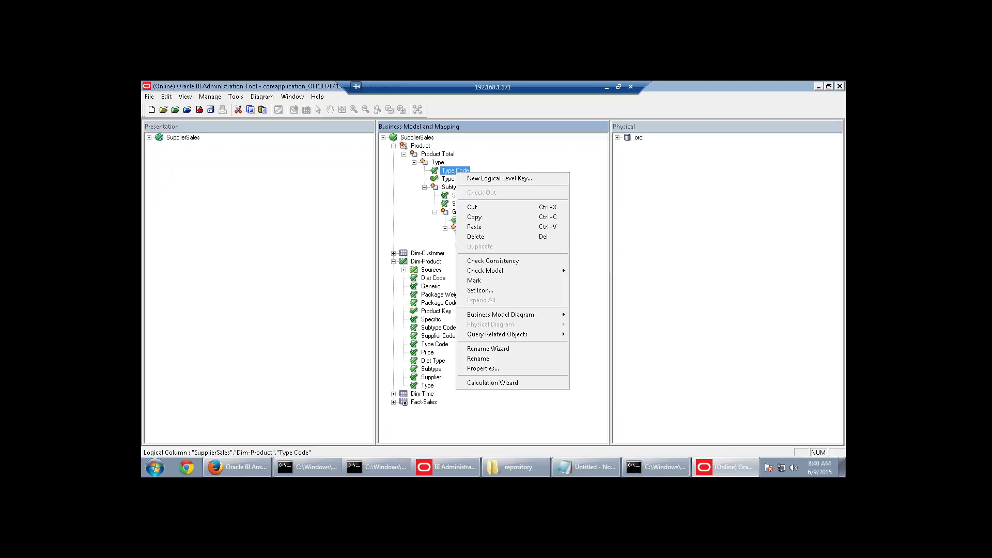
click(496, 179)
click(523, 312)
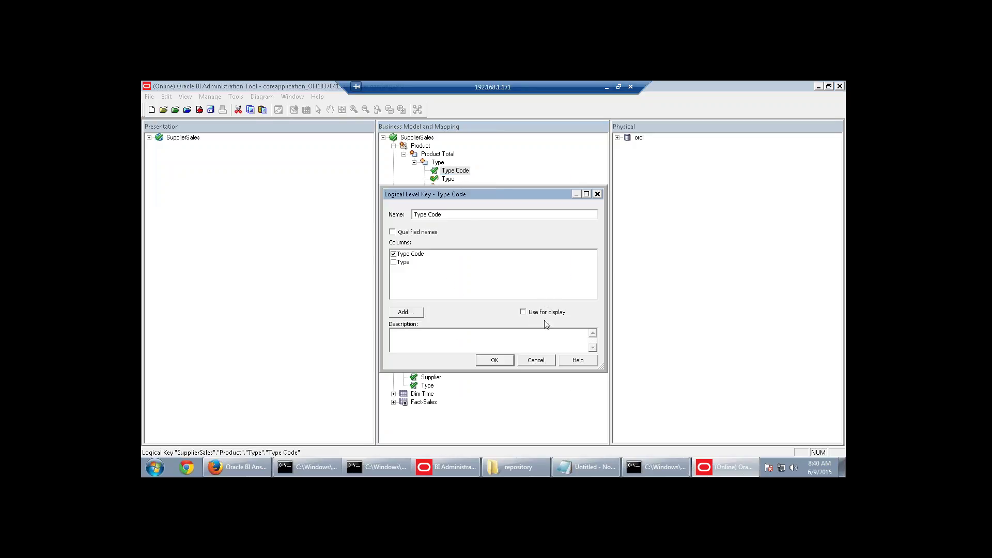
click(495, 360)
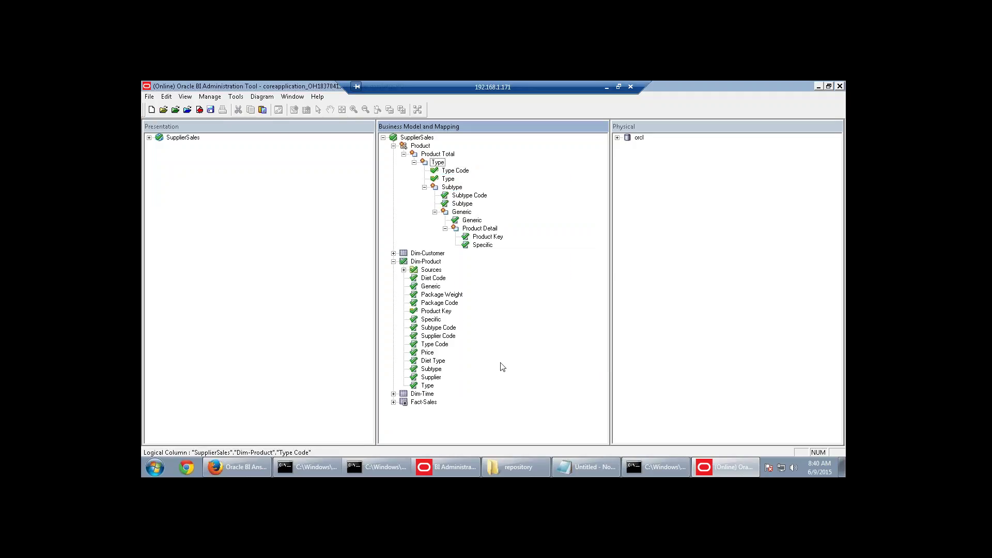
Create logical level keys for the Subtype Code and Subtype columns.
right_click(474, 198)
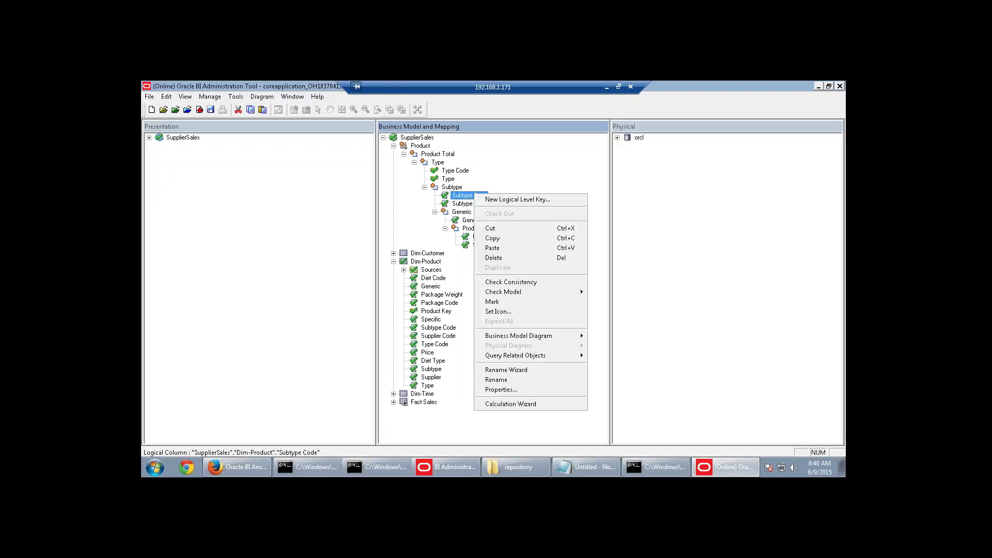
click(698, 223)
right_click(467, 198)
click(498, 204)
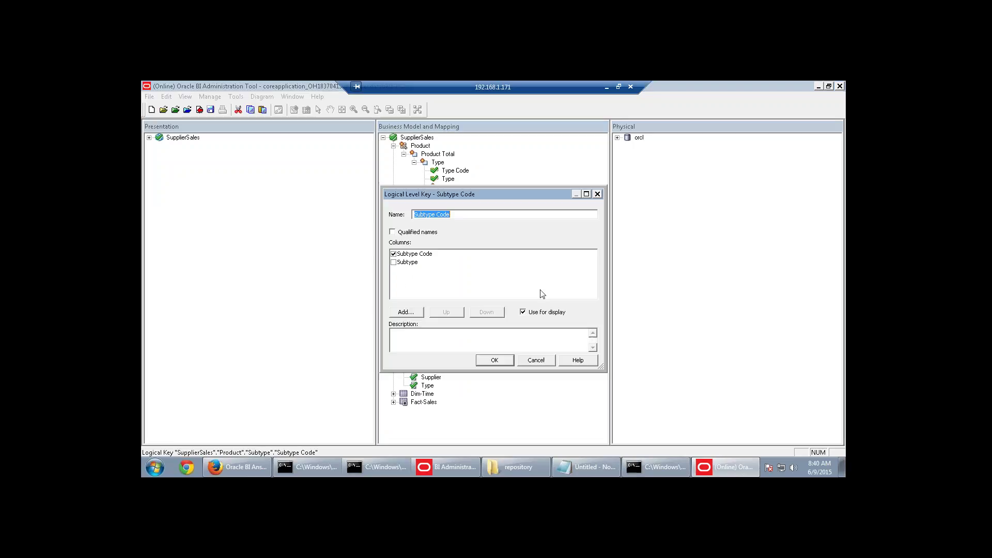
click(495, 362)
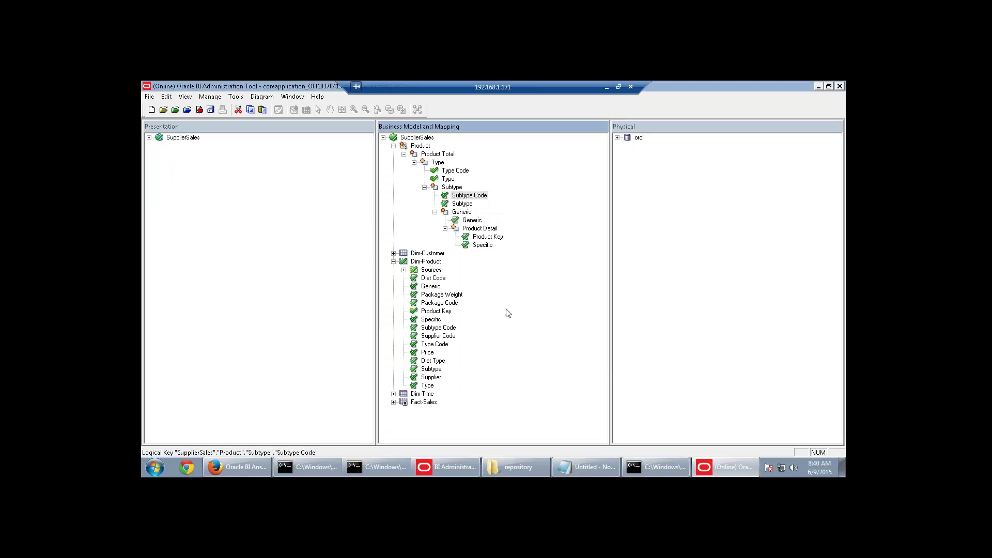
right_click(469, 206)
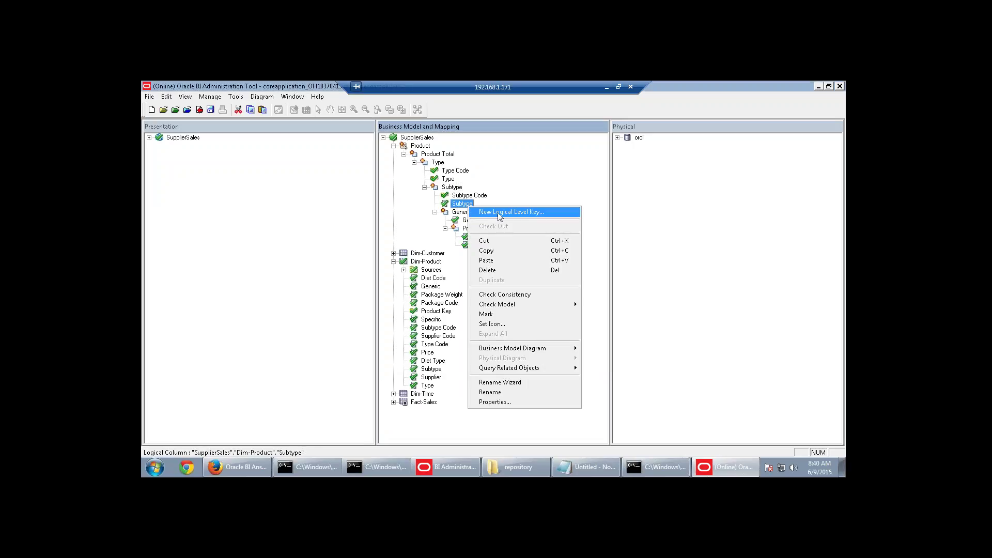
click(496, 212)
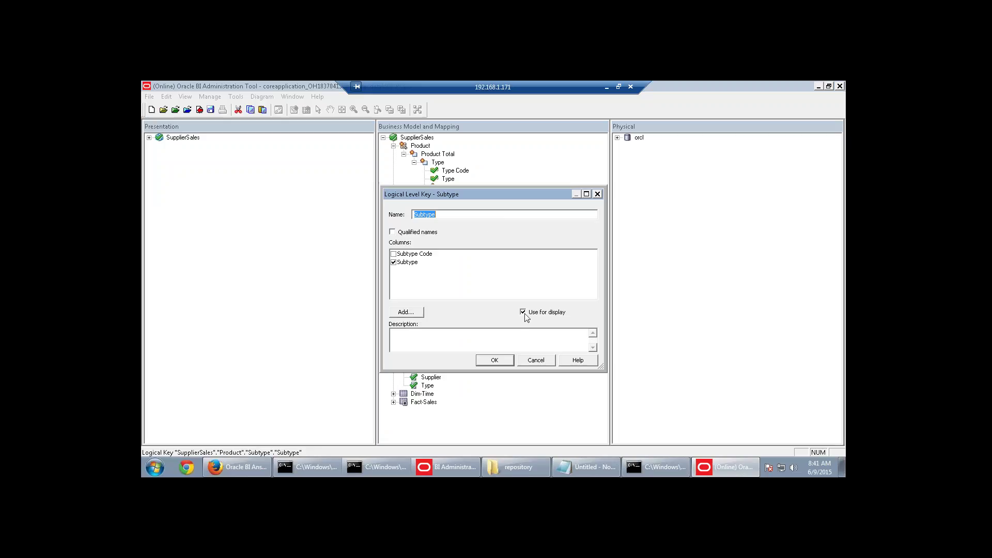
click(509, 362)
Create level keys for Generic, Specific and Product Key, with Product Key not used for display.
right_click(469, 220)
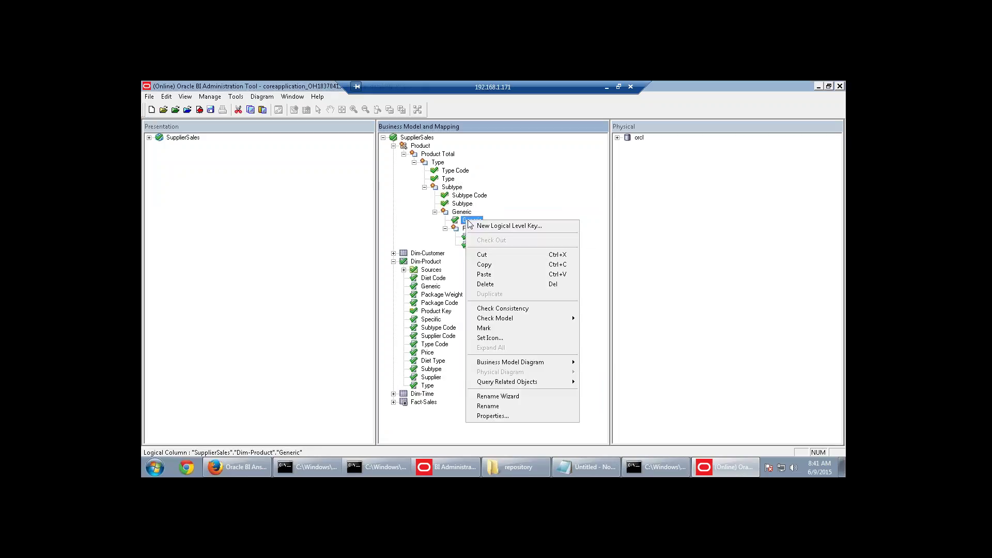
click(483, 228)
click(527, 359)
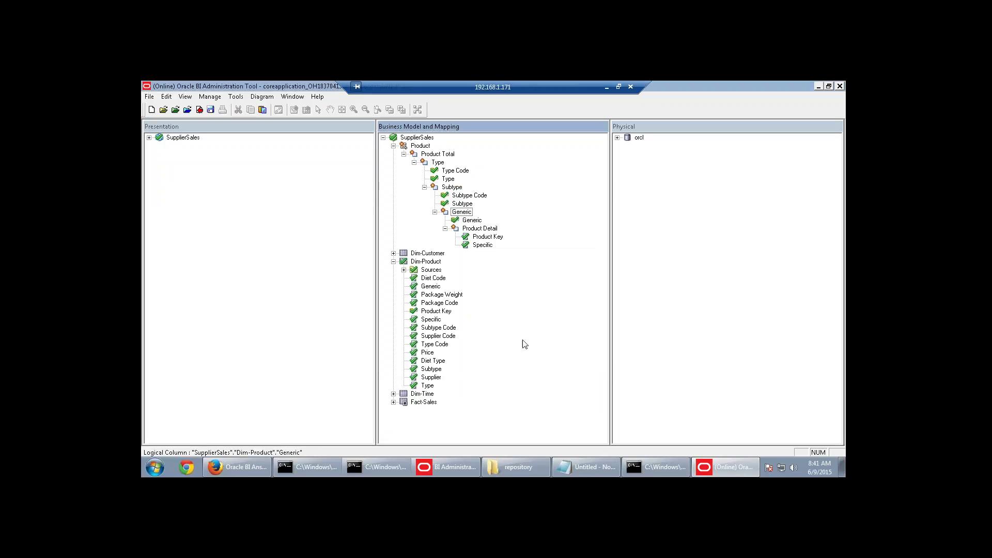
right_click(481, 237)
click(489, 242)
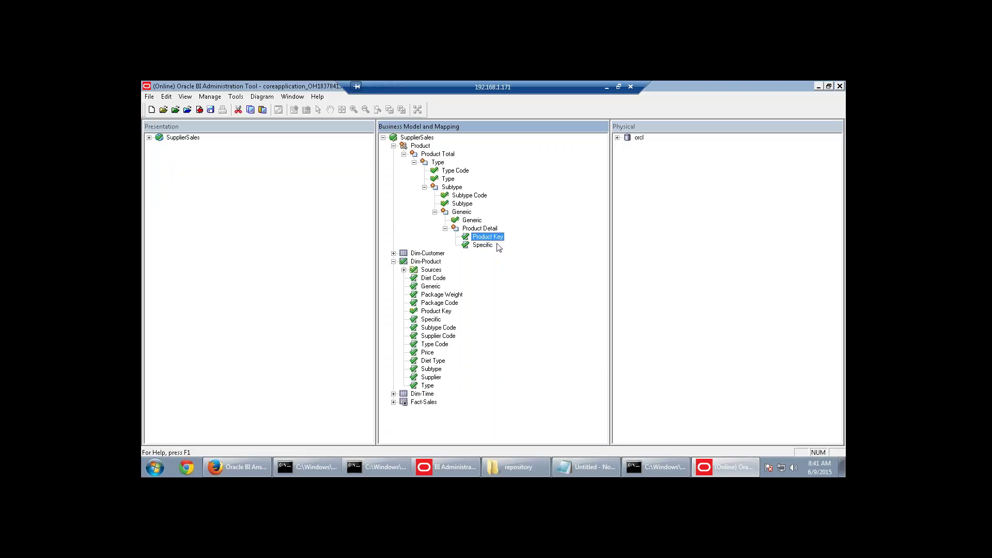
click(523, 312)
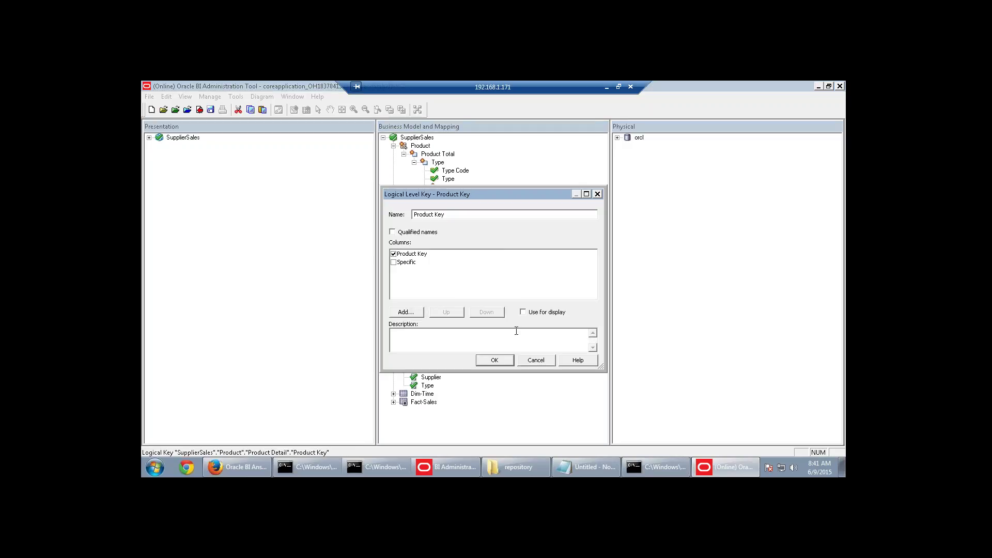
click(494, 360)
right_click(475, 247)
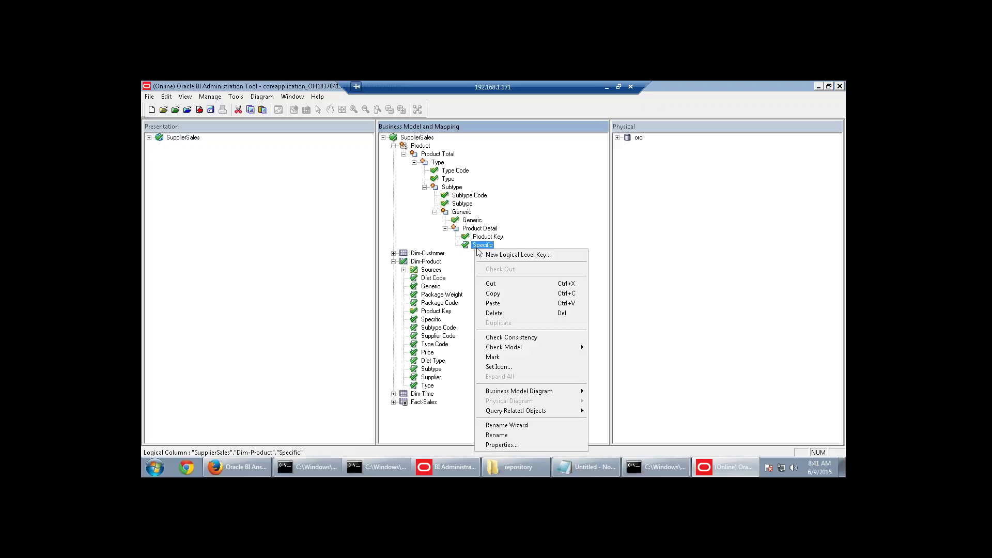
click(491, 256)
click(503, 358)
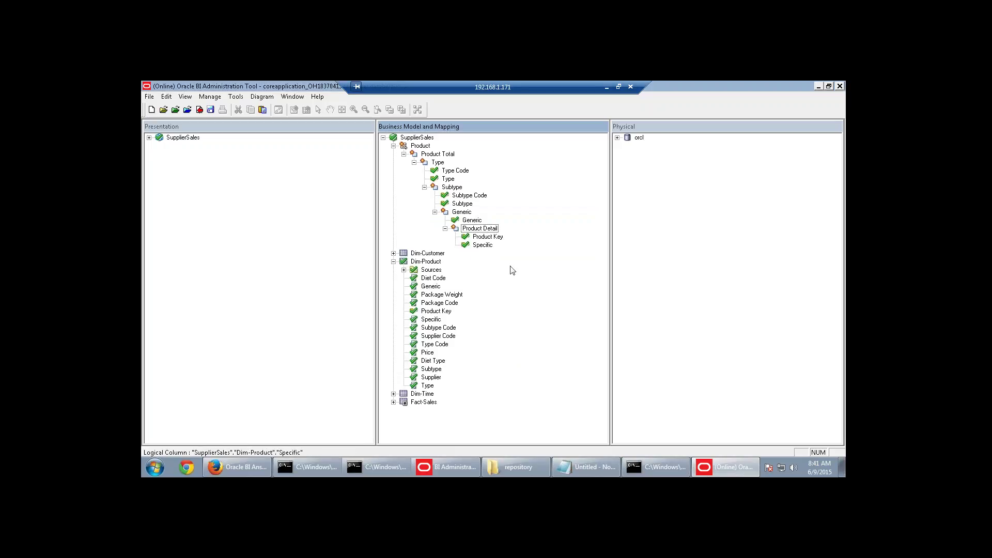
Check in the Product dimension changes, pass the global consistency check without errors, and save.
click(393, 145)
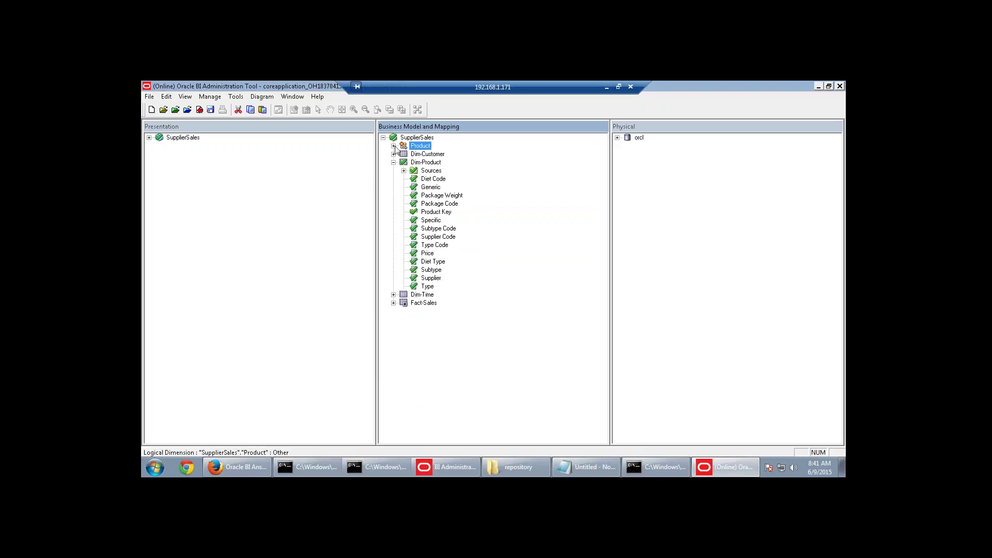
click(393, 162)
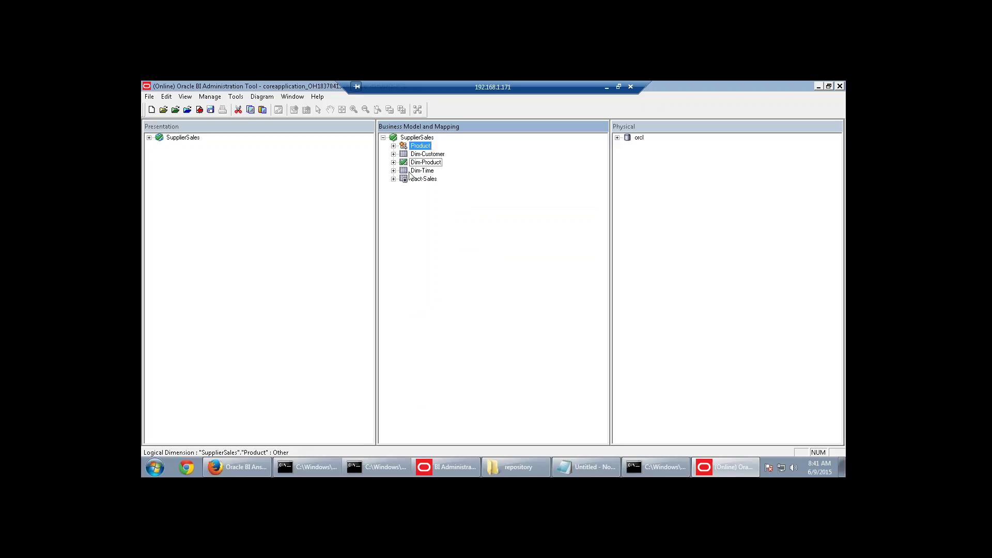
click(198, 110)
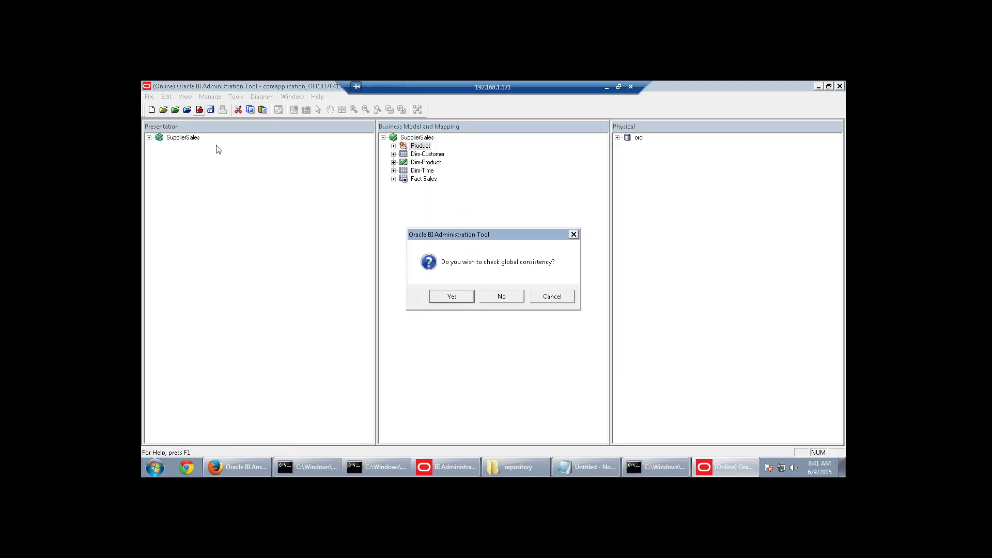
click(431, 296)
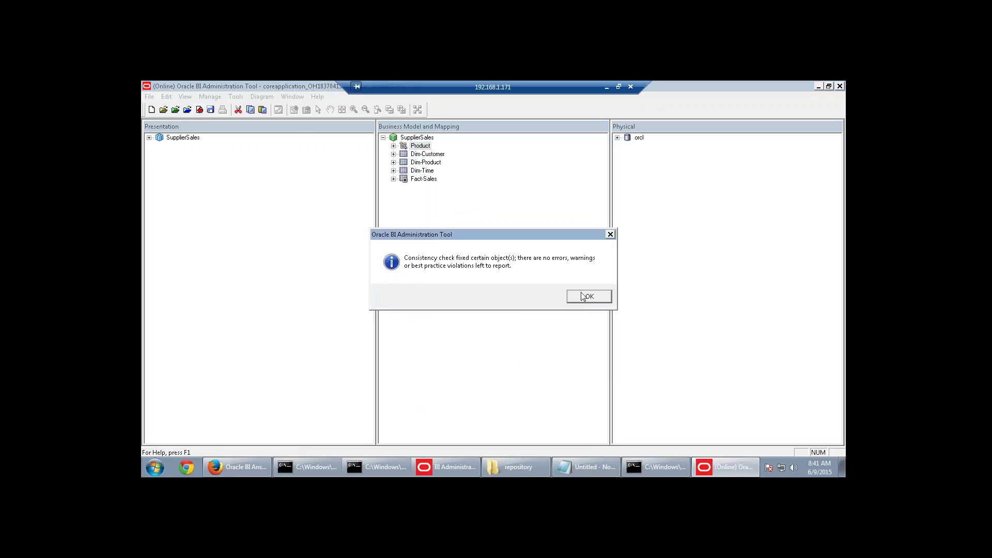
click(583, 296)
click(211, 110)
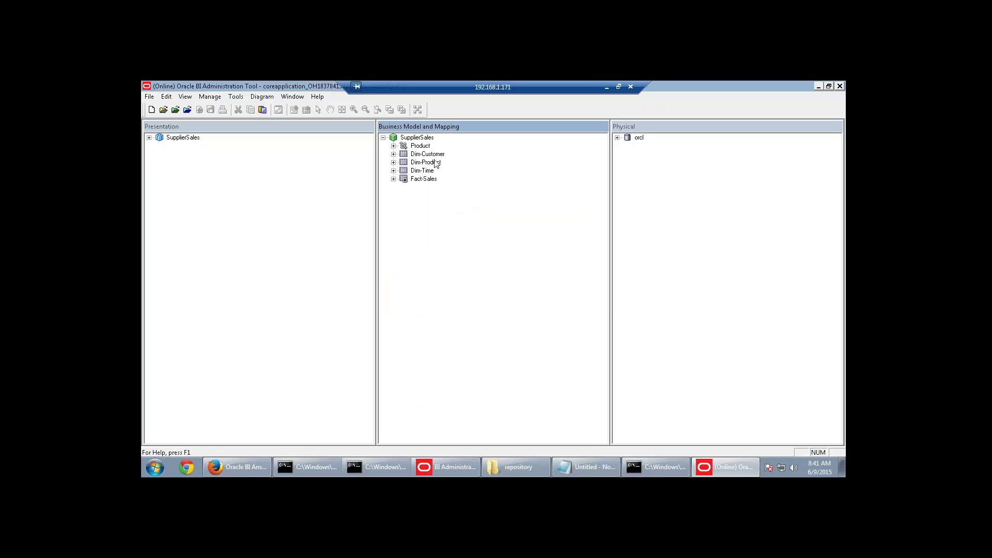
right_click(437, 154)
mouse_move(462, 173)
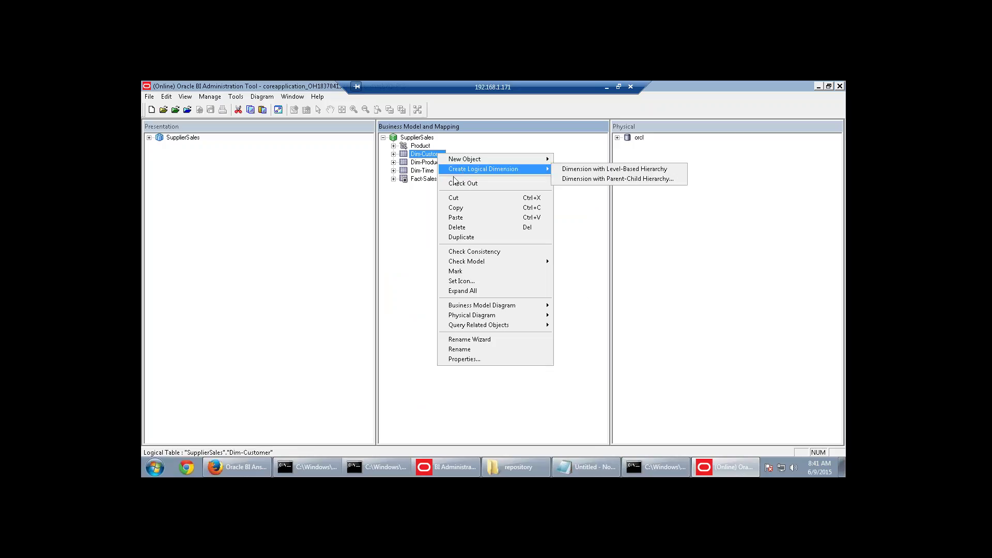
click(425, 207)
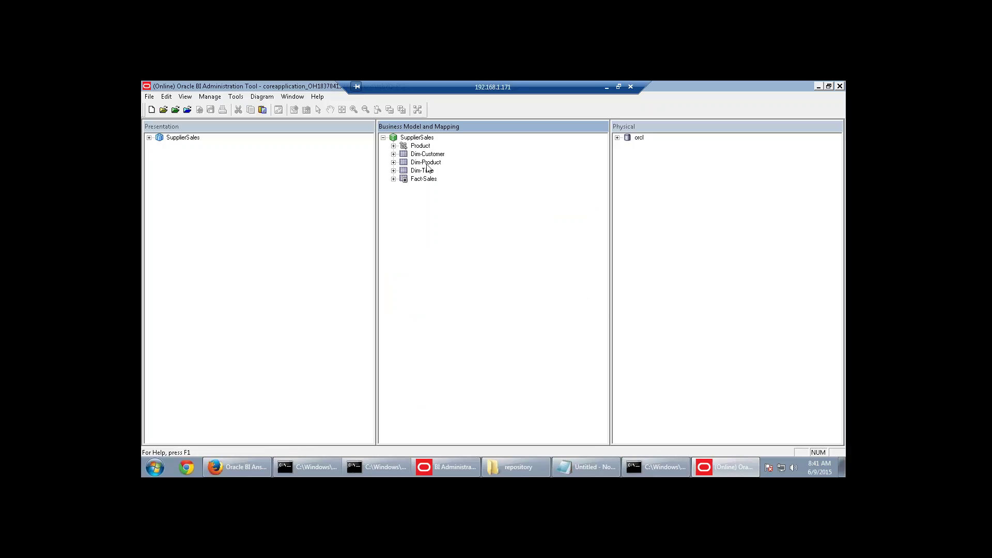
right_click(427, 164)
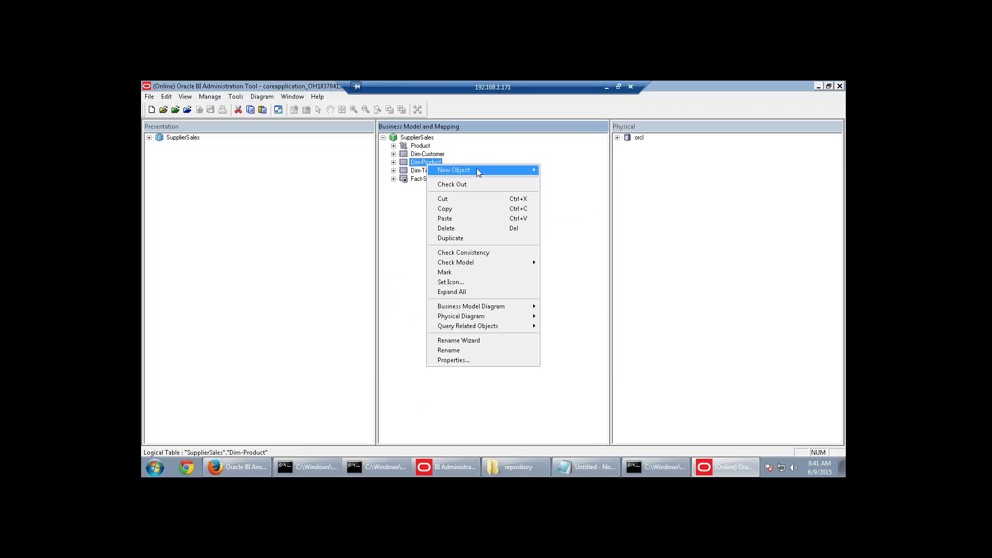
mouse_move(476, 170)
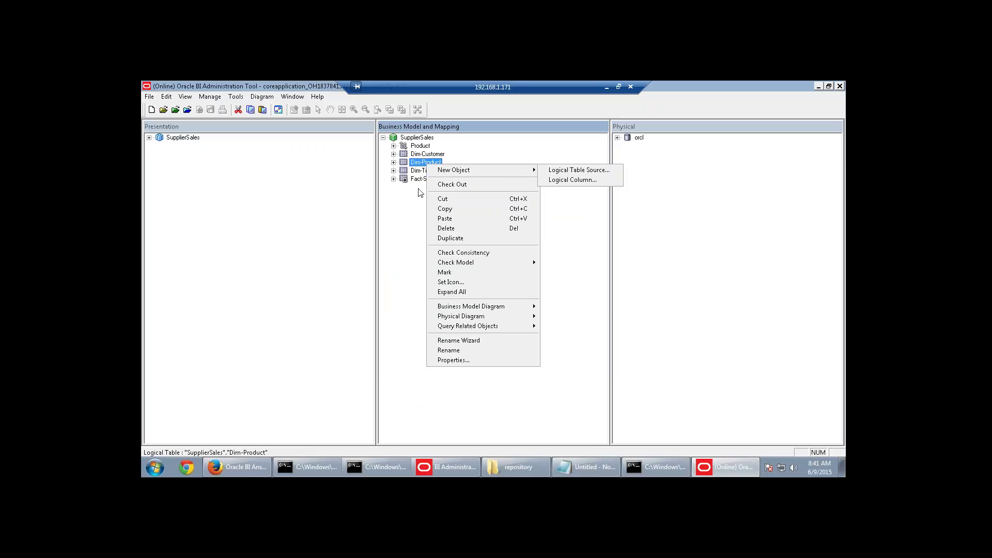
click(384, 213)
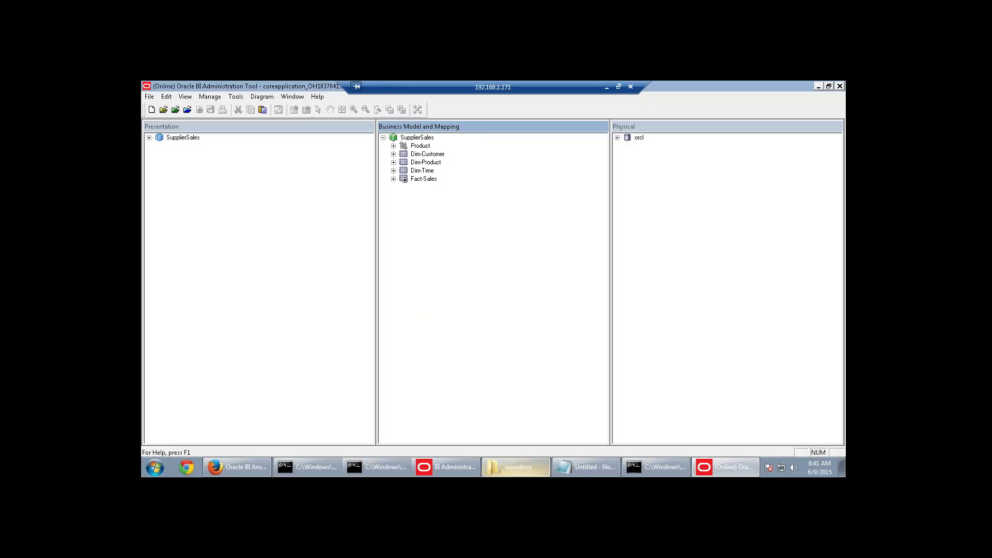
click(572, 467)
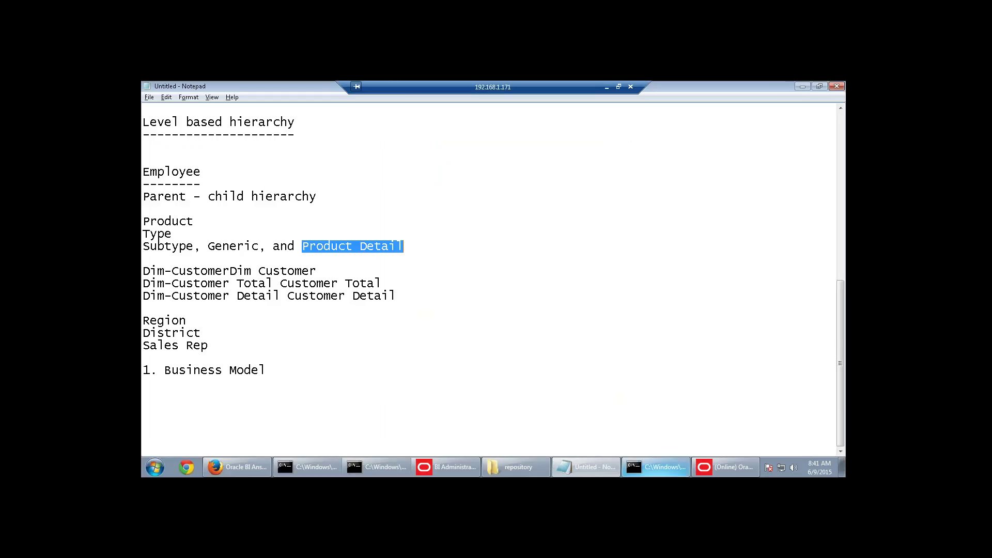
click(725, 467)
right_click(425, 138)
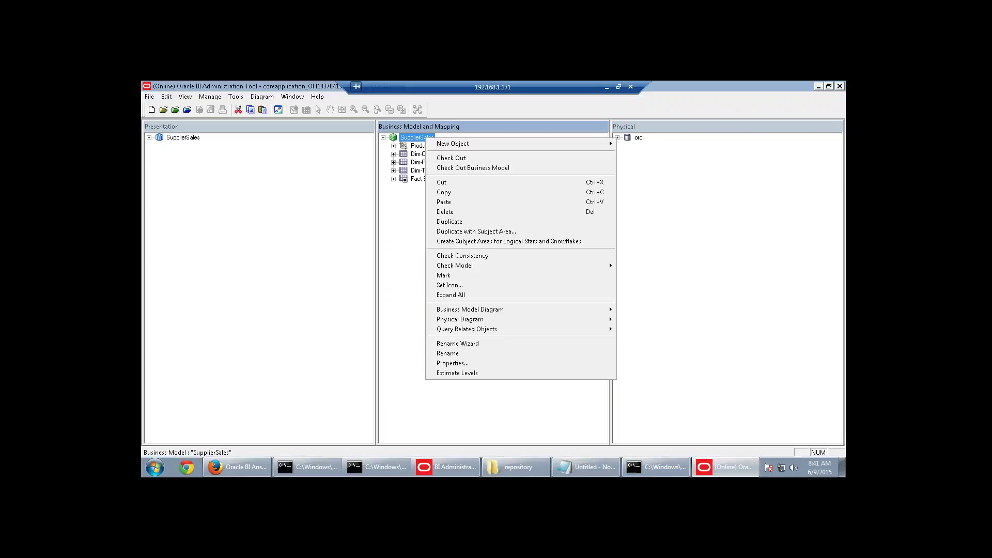
mouse_move(486, 147)
mouse_move(643, 168)
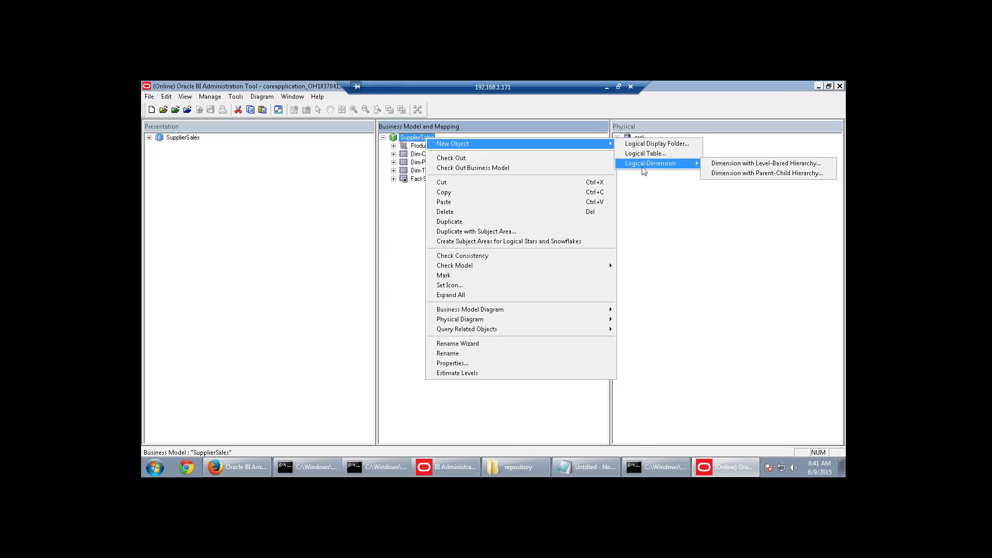
click(388, 242)
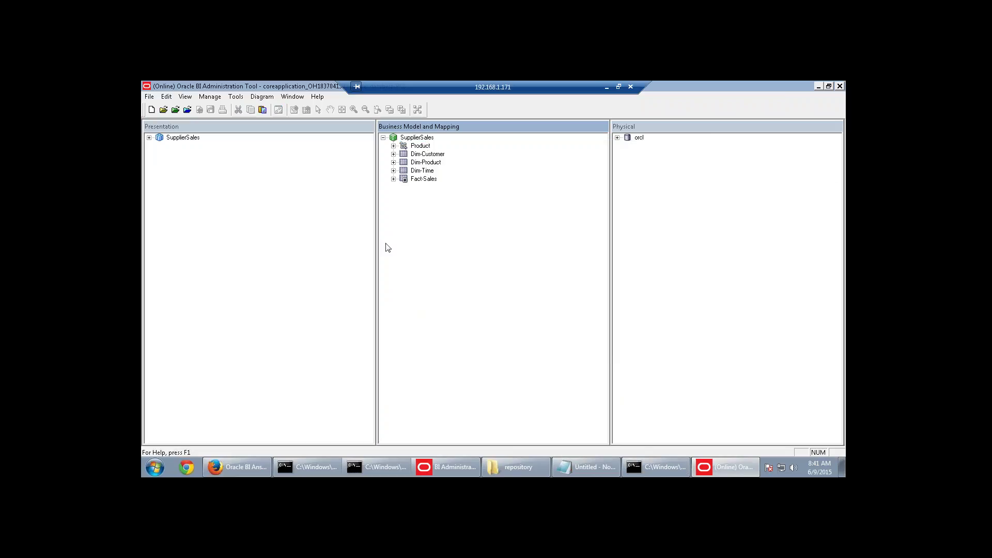
Create a level-based dimension from the Dim-Customer table, checking out the required objects.
click(427, 155)
right_click(427, 155)
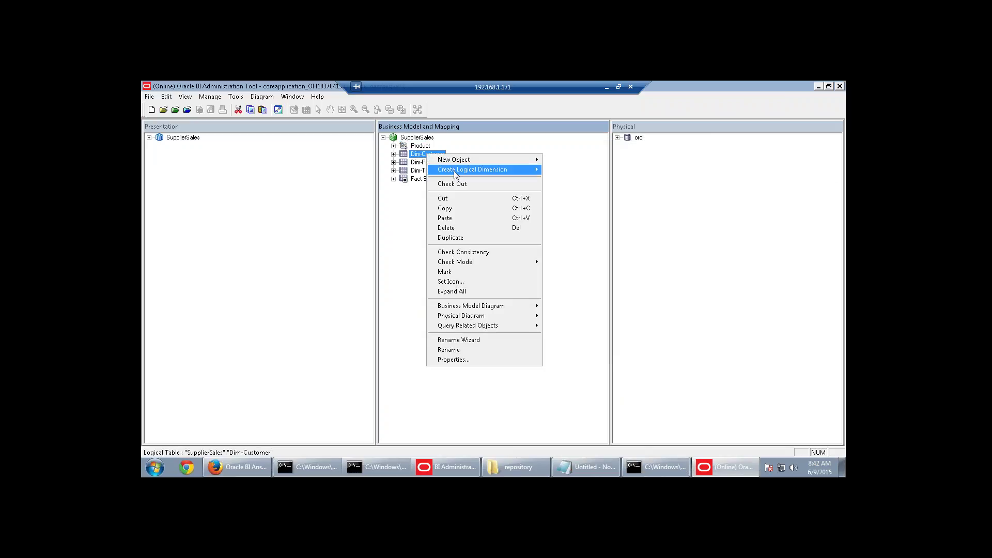
mouse_move(455, 175)
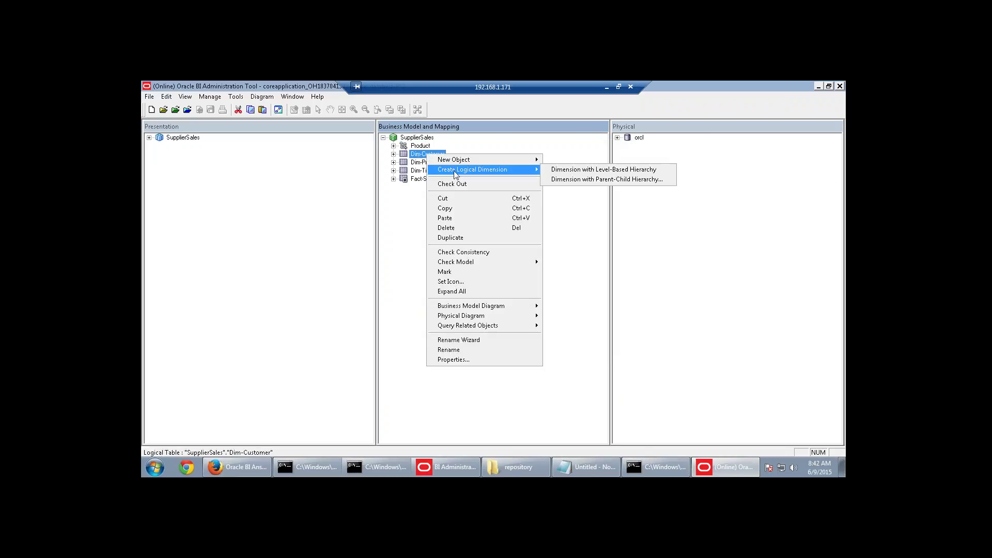
click(577, 171)
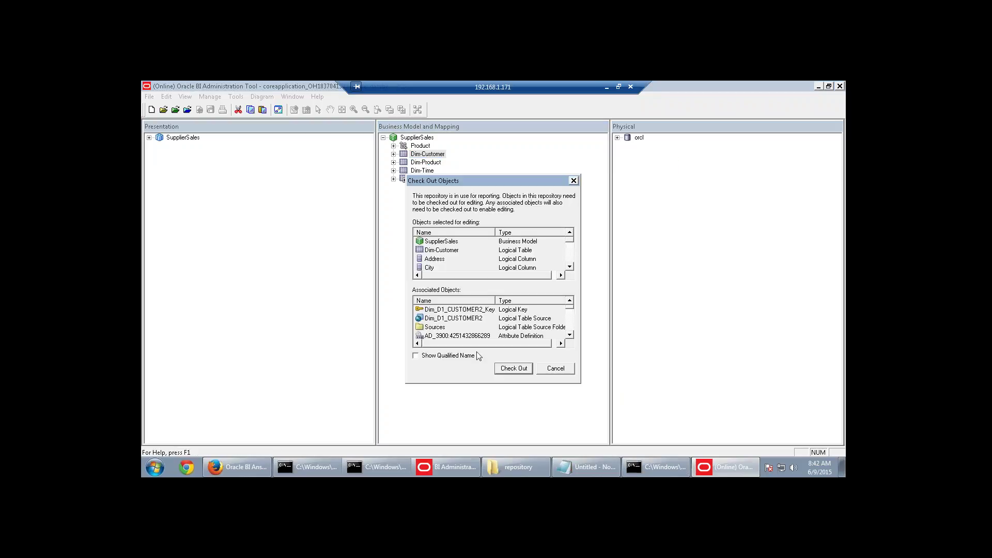
click(497, 370)
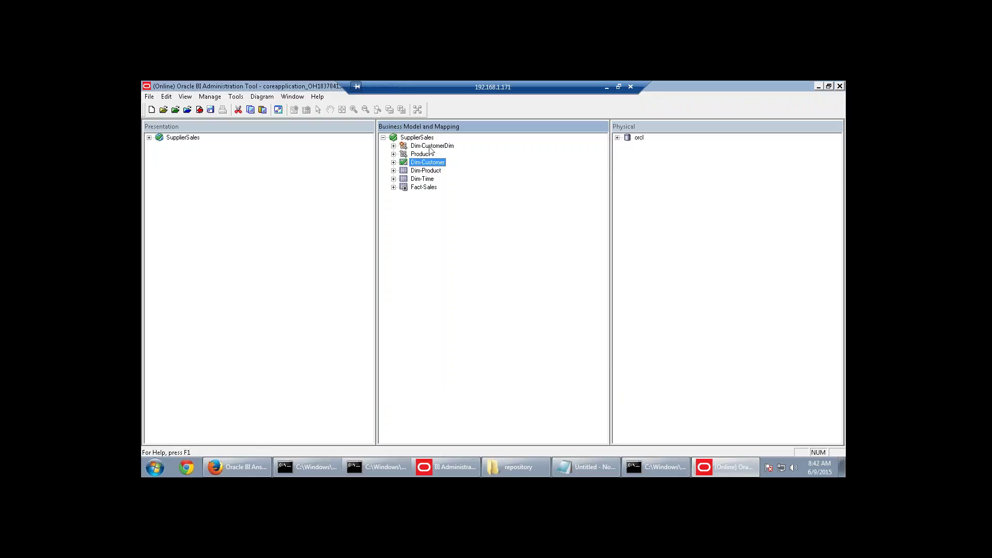
Expand Dim-CustomerDim to inspect its Dim-Customer Total and Dim-Customer Detail levels and customer columns.
click(431, 147)
click(393, 145)
click(436, 155)
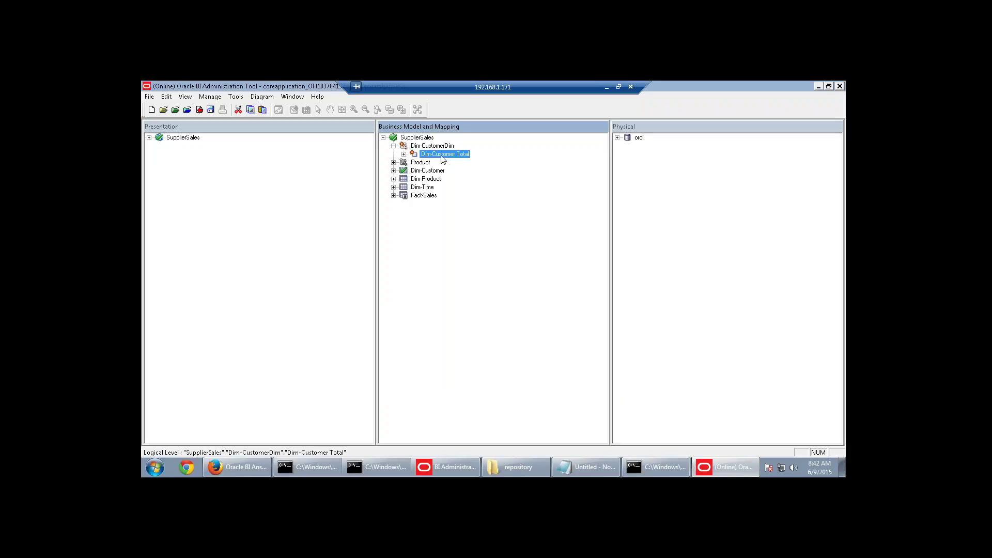
click(403, 154)
click(462, 163)
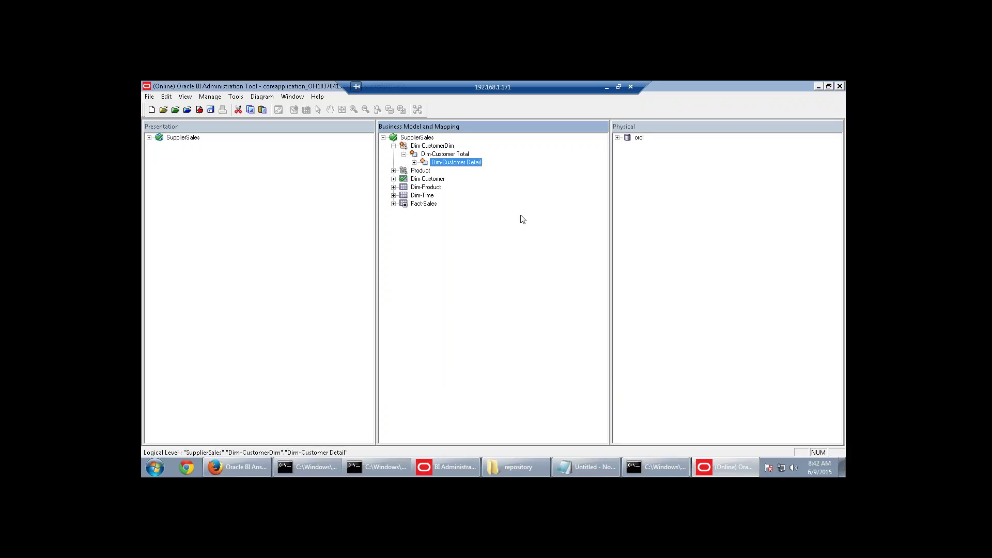
click(457, 155)
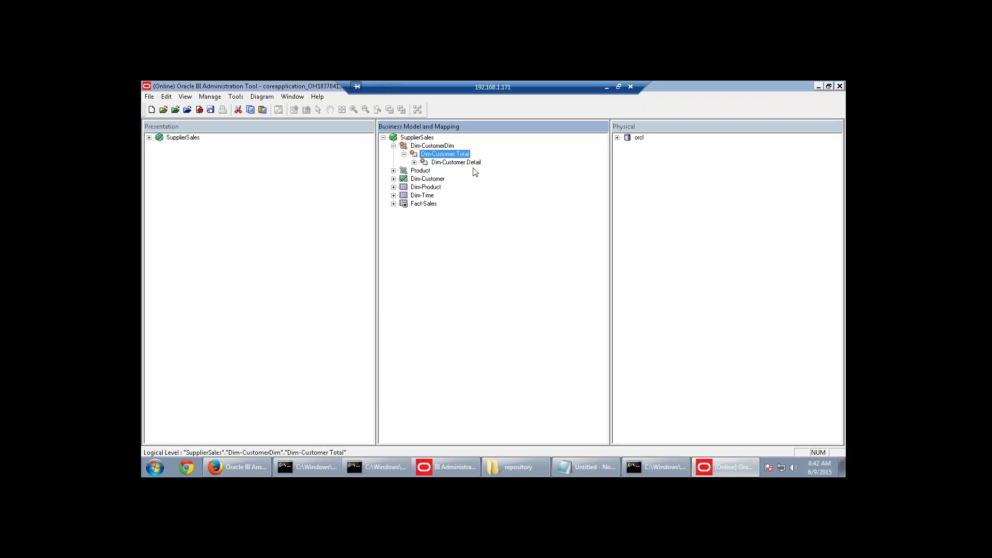
click(473, 164)
click(414, 162)
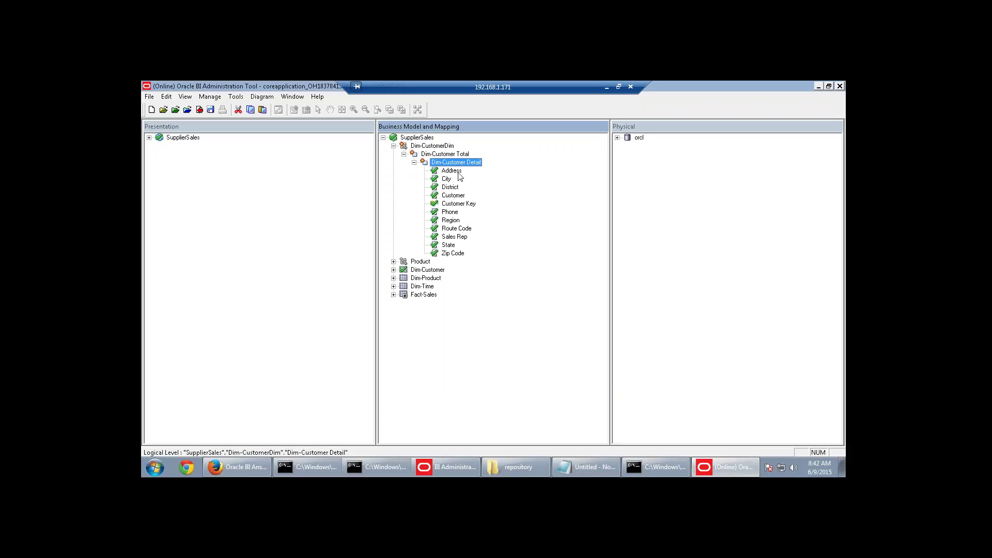
click(446, 178)
click(450, 187)
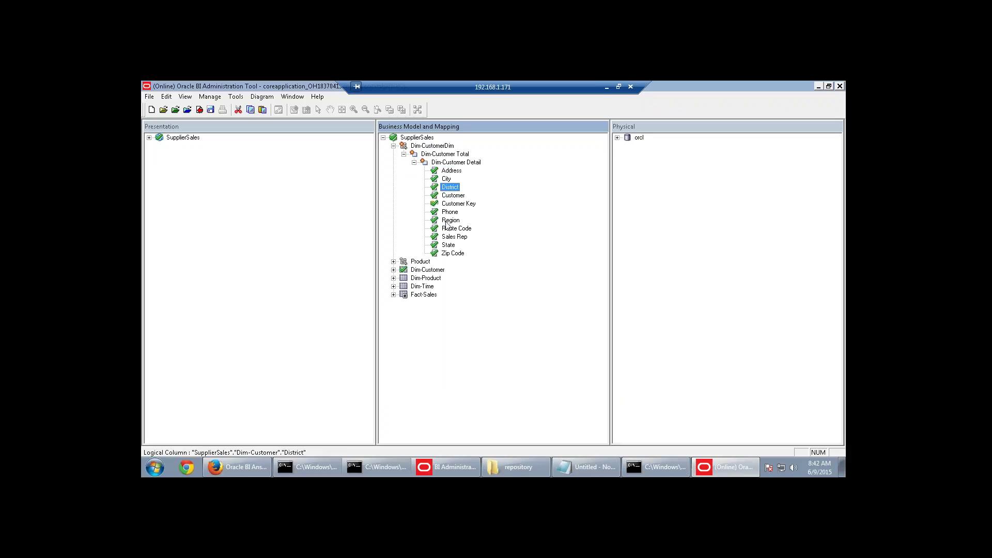
click(450, 220)
Expand Dim-Product and review the Dim-CustomerDim levels and their eleven customer columns.
click(393, 278)
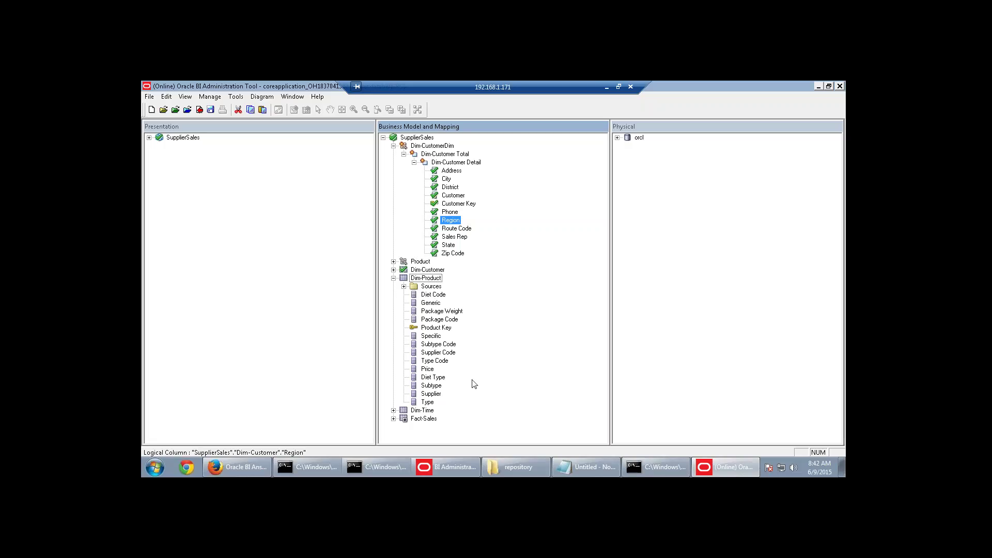
click(434, 148)
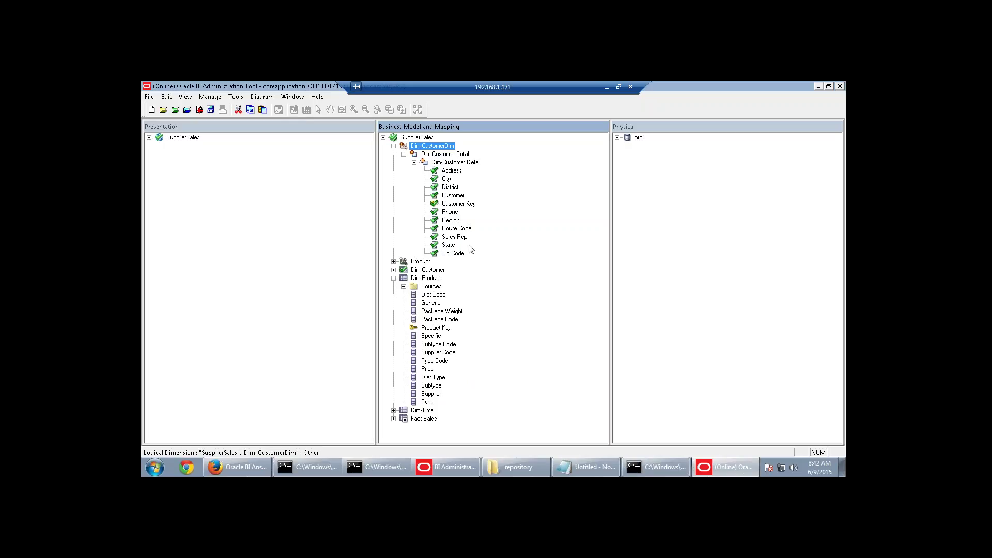
right_click(430, 272)
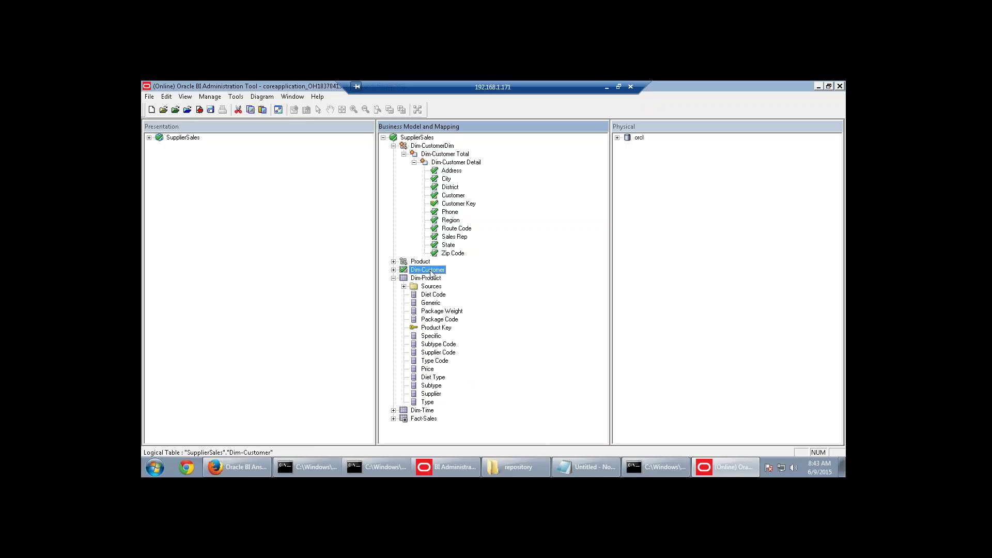
click(573, 210)
click(451, 155)
click(450, 162)
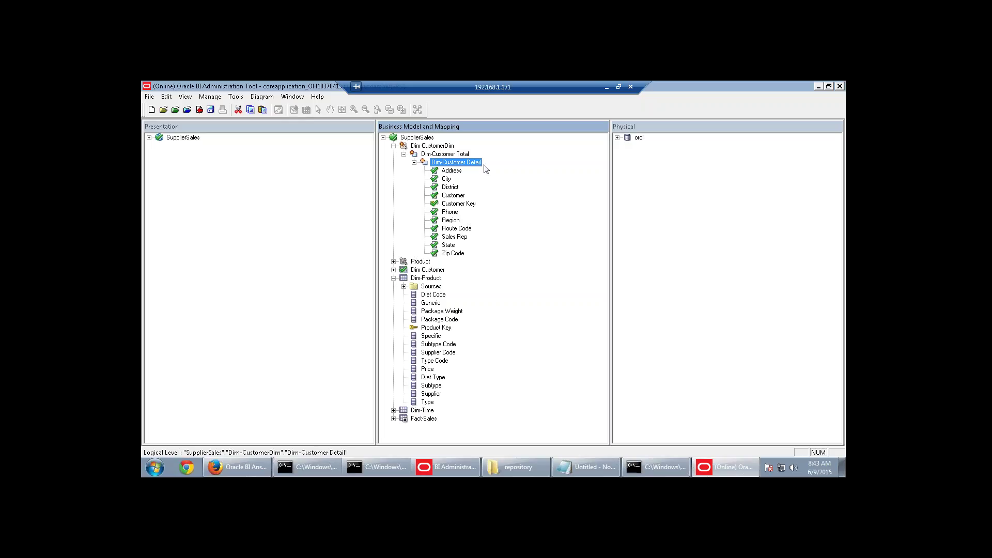
Rename the Dim-CustomerDim dimension to Customer, using the name from the Notepad notes.
click(432, 147)
click(586, 466)
click(282, 283)
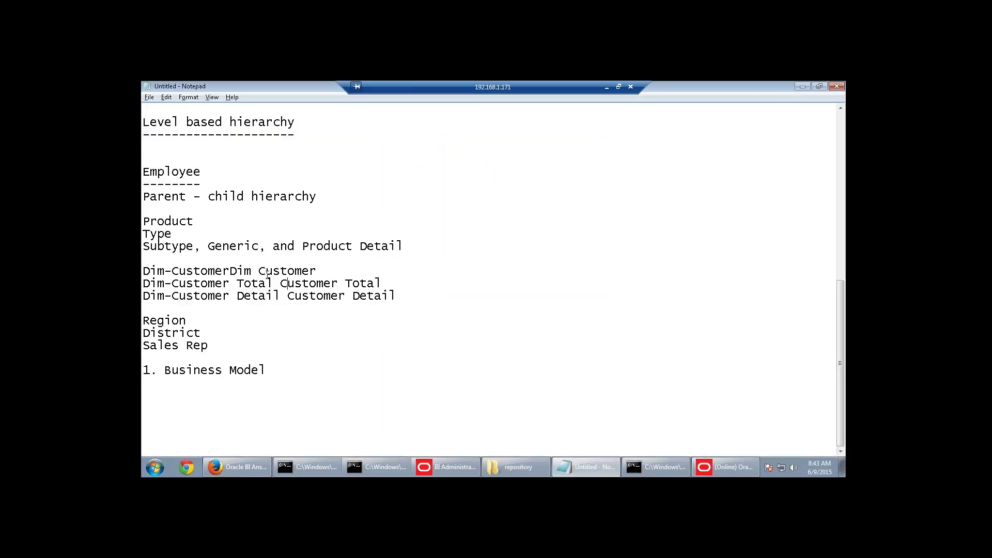
drag(262, 272, 319, 270)
key(ctrl+c)
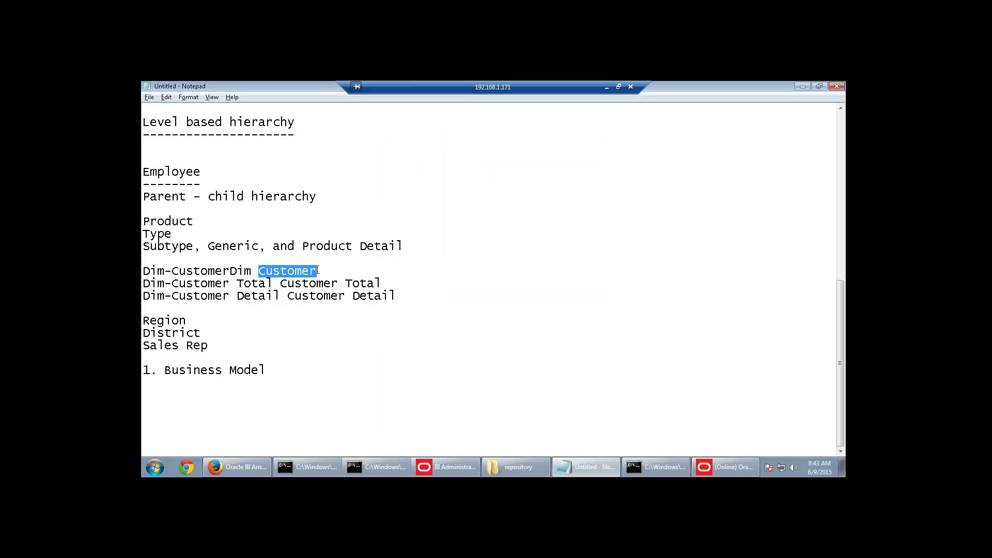
key(alt+Tab)
right_click(416, 146)
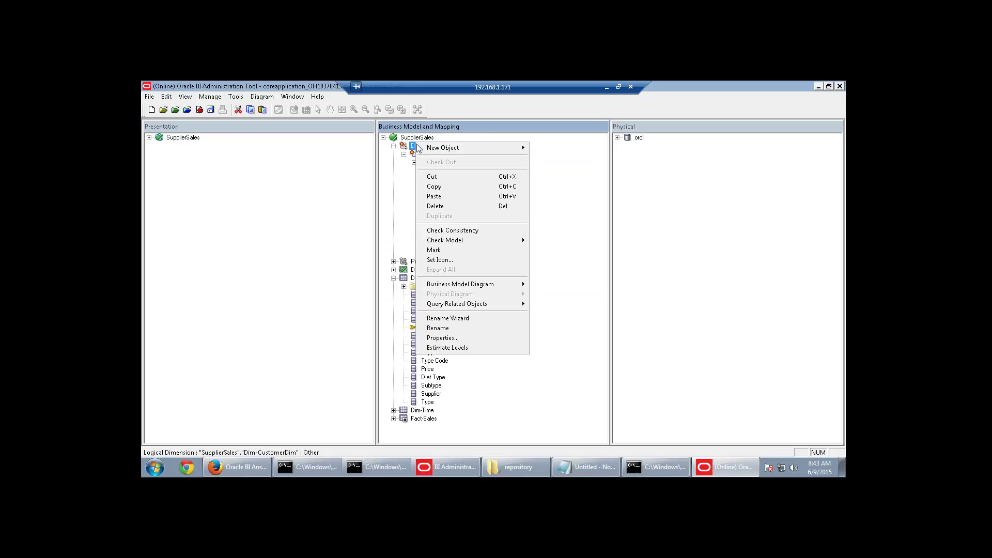
click(447, 327)
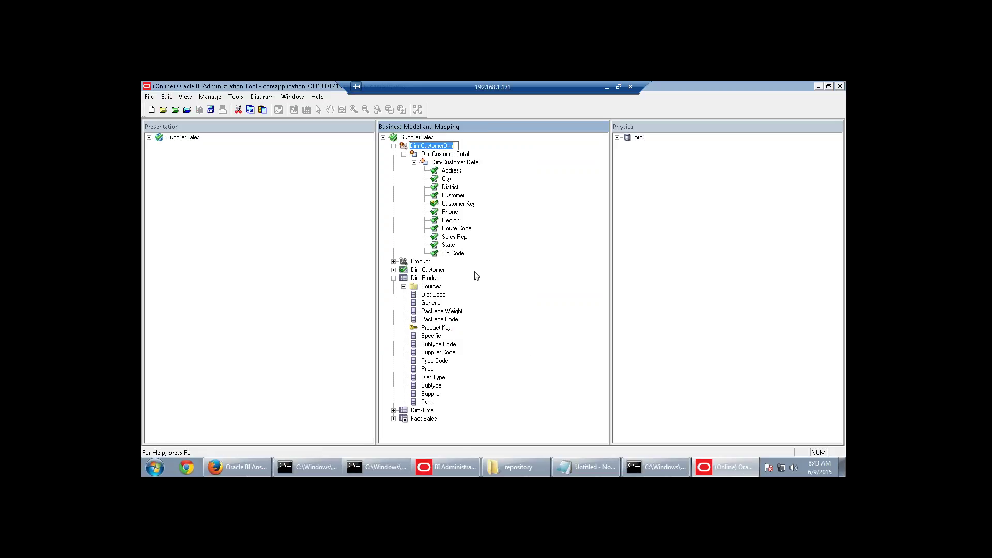
key(ctrl+v)
key(Return)
Rename the Dim-Customer Total level to Customer Total.
key(alt+Tab)
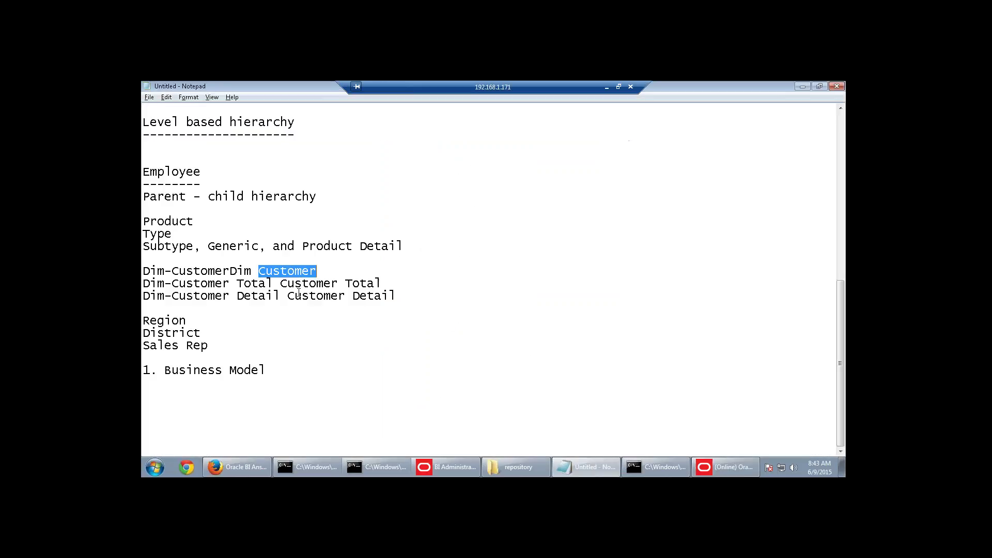
drag(282, 284, 383, 283)
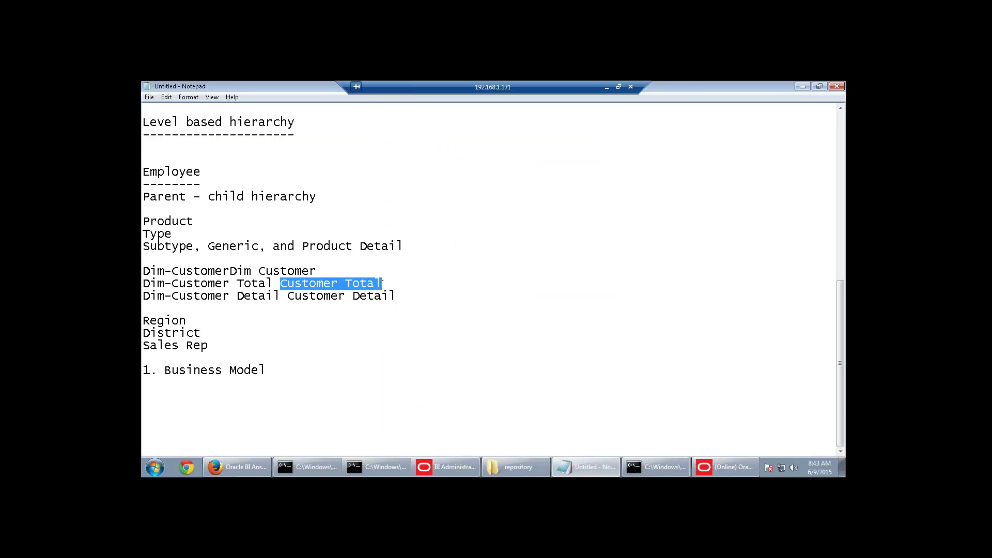
key(ctrl+c)
key(alt+Tab)
right_click(441, 154)
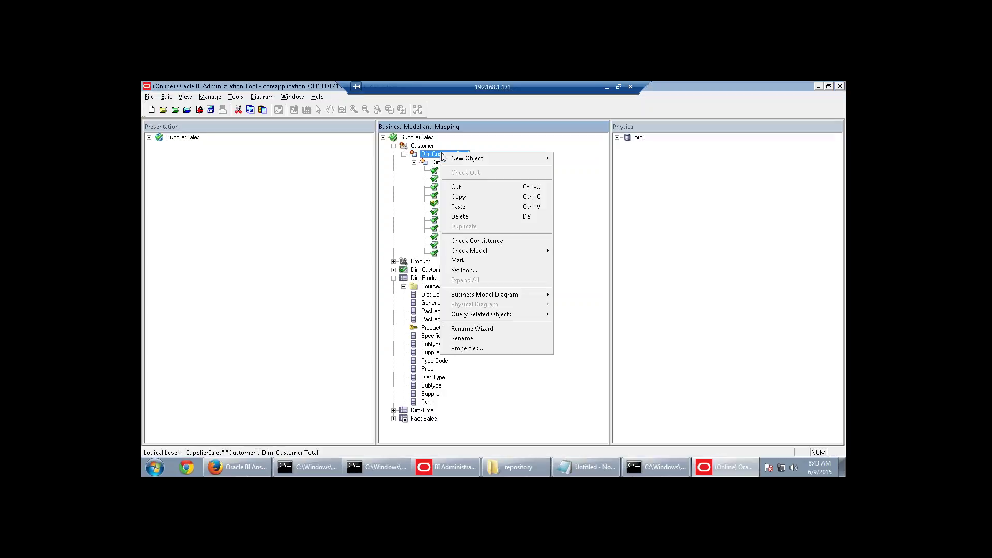
click(462, 338)
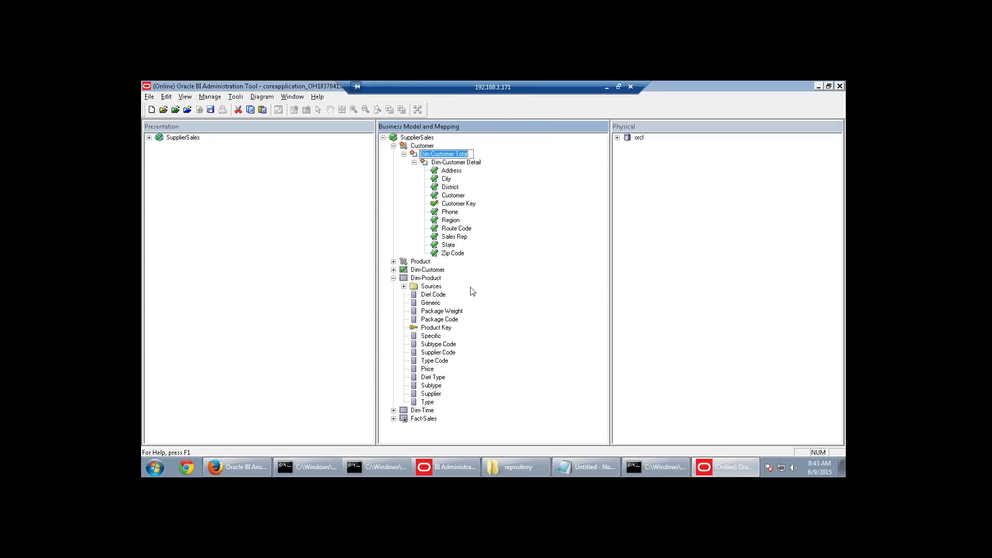
key(ctrl+v)
key(alt+Tab)
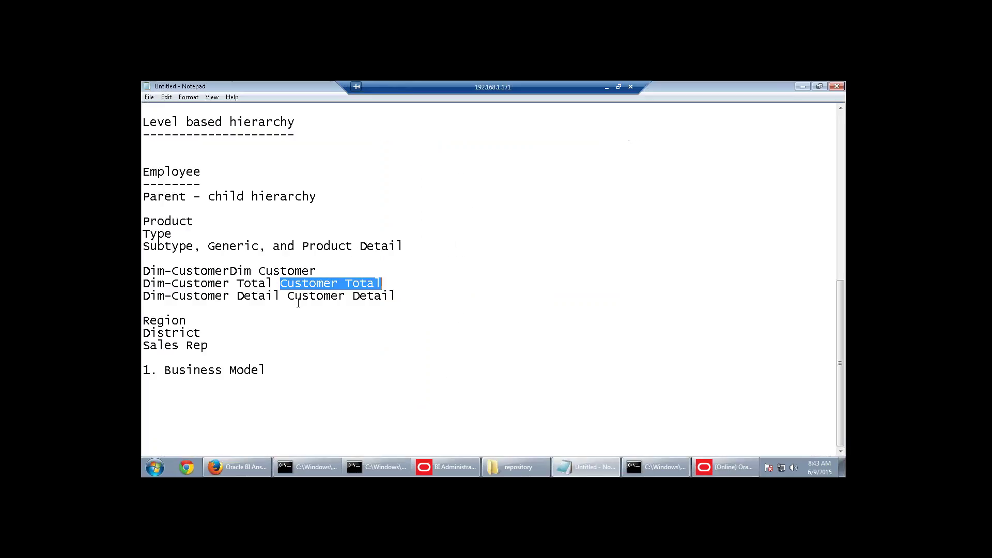
Rename the Dim-Customer Detail level to Customer Detail.
drag(288, 296, 400, 295)
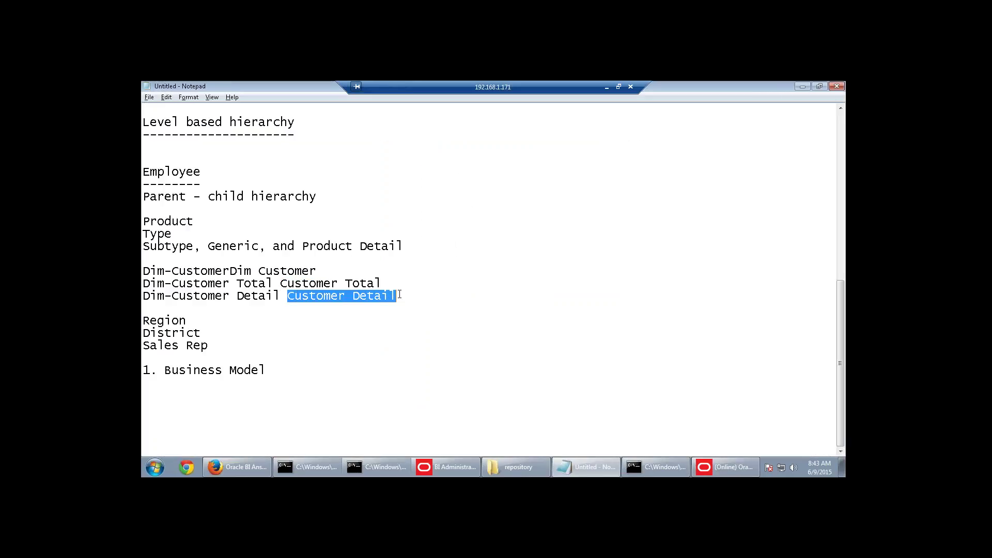
key(ctrl+c)
key(alt+Tab)
right_click(449, 165)
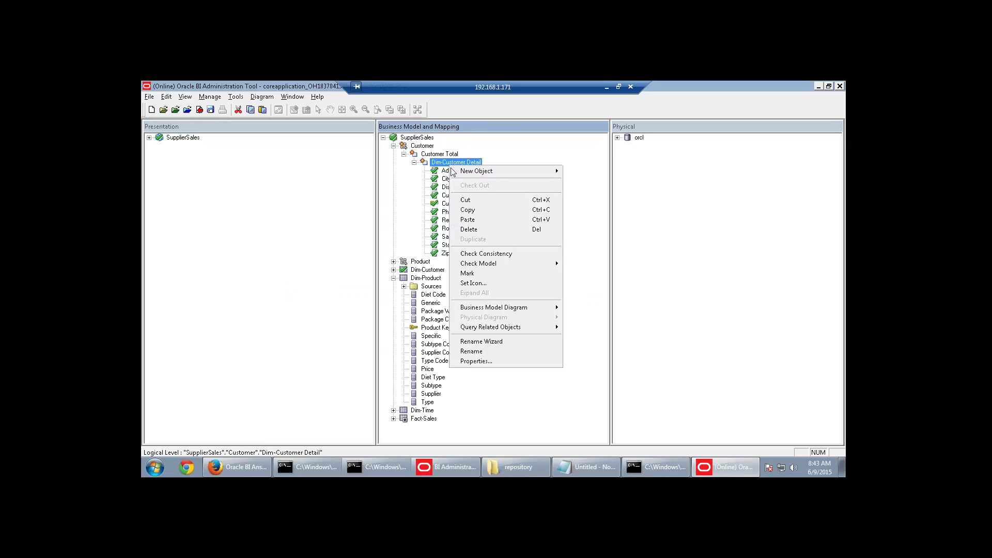
click(483, 352)
key(ctrl+v)
key(Return)
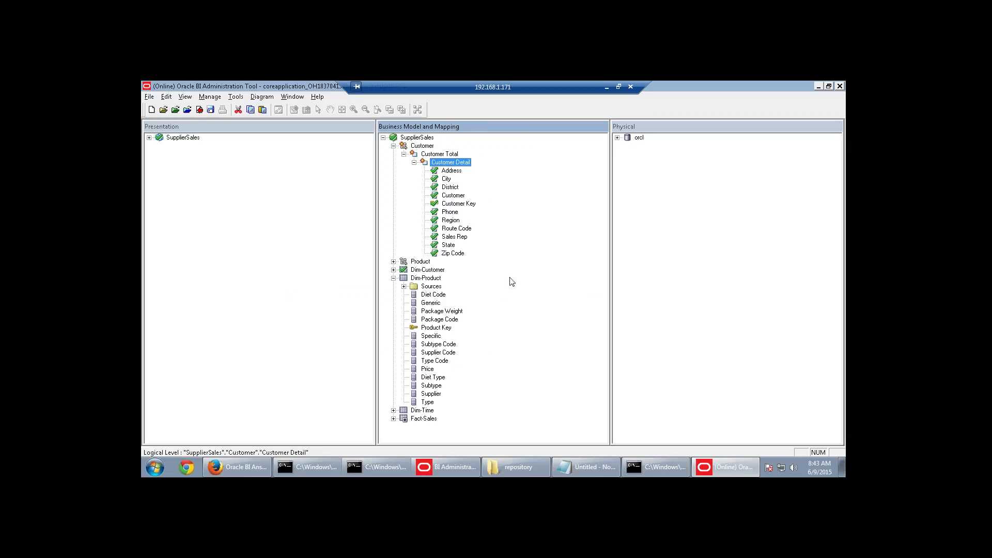
right_click(463, 165)
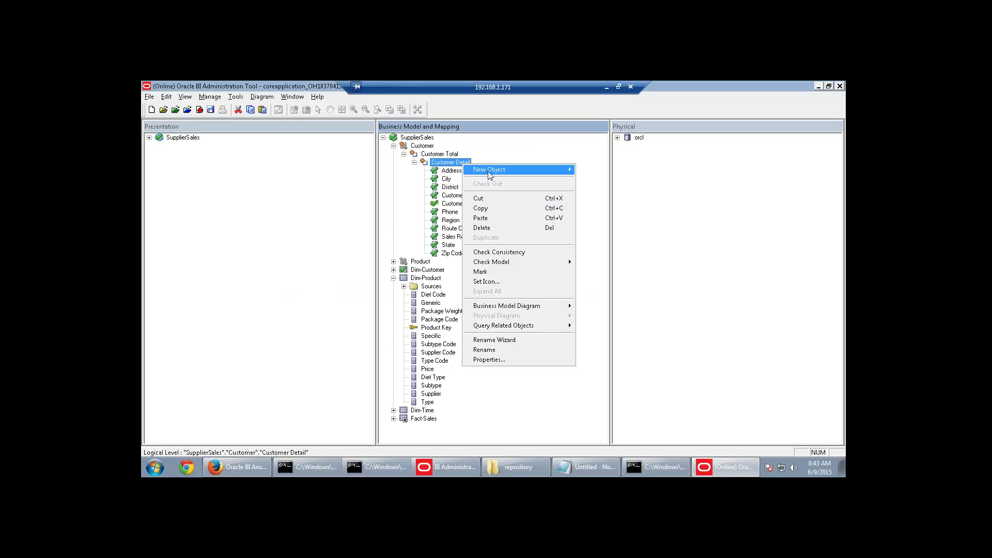
Add a Sales Rep parent level above Customer Detail.
mouse_move(490, 175)
click(586, 170)
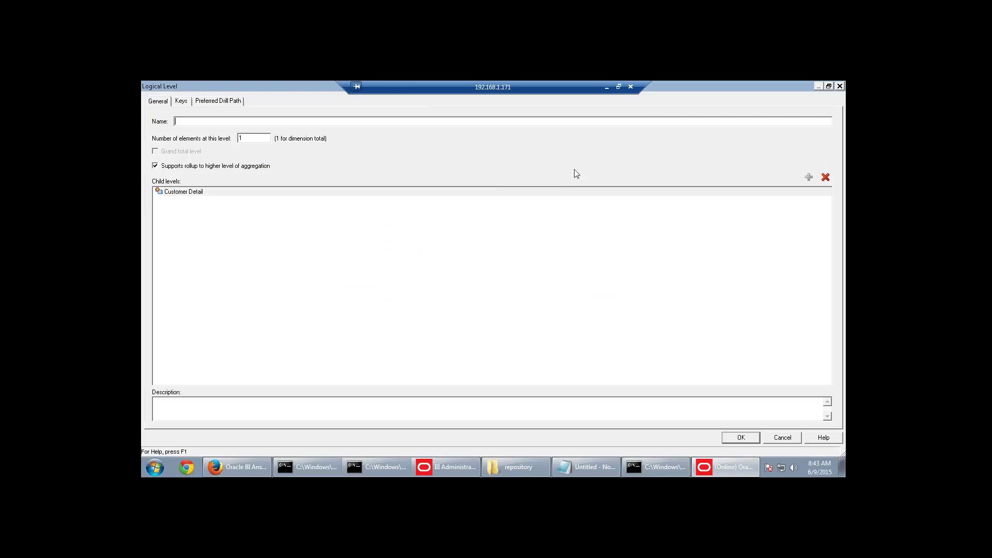
key(alt+Tab)
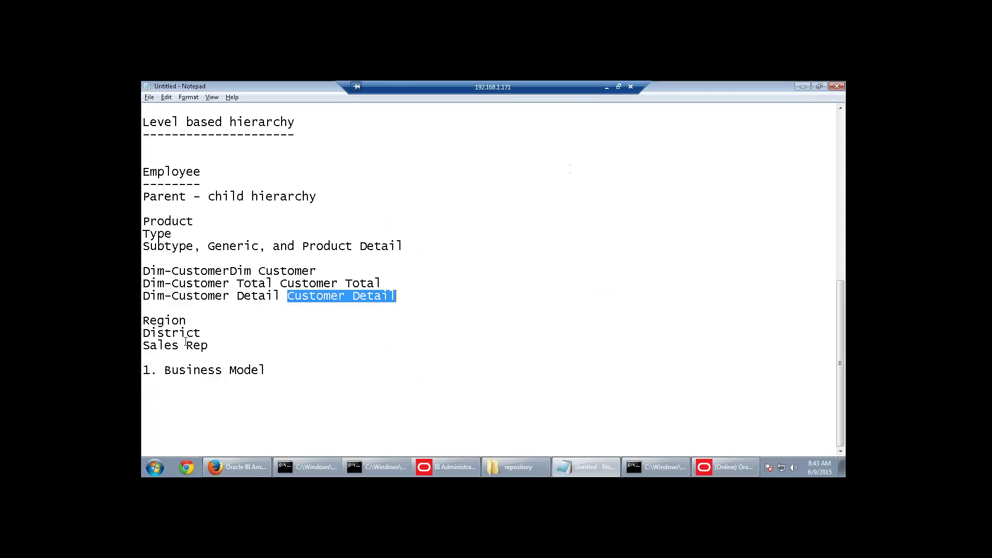
drag(206, 346, 147, 346)
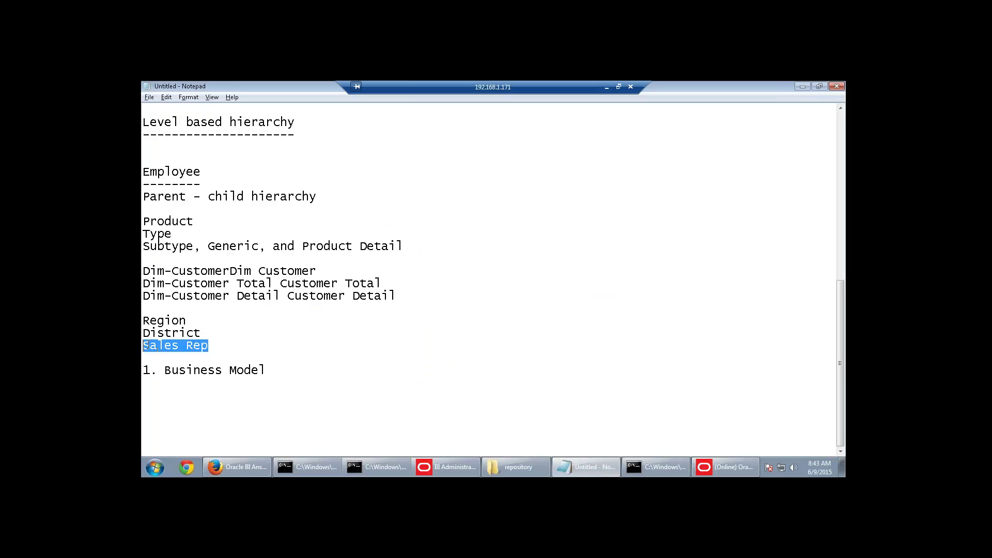
key(ctrl+c)
key(alt+Tab)
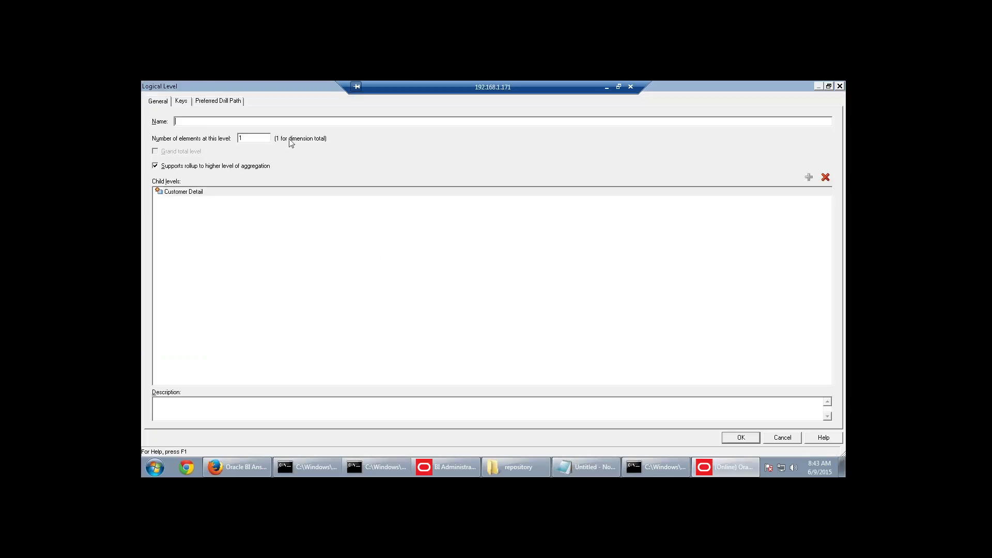
key(ctrl+v)
click(741, 437)
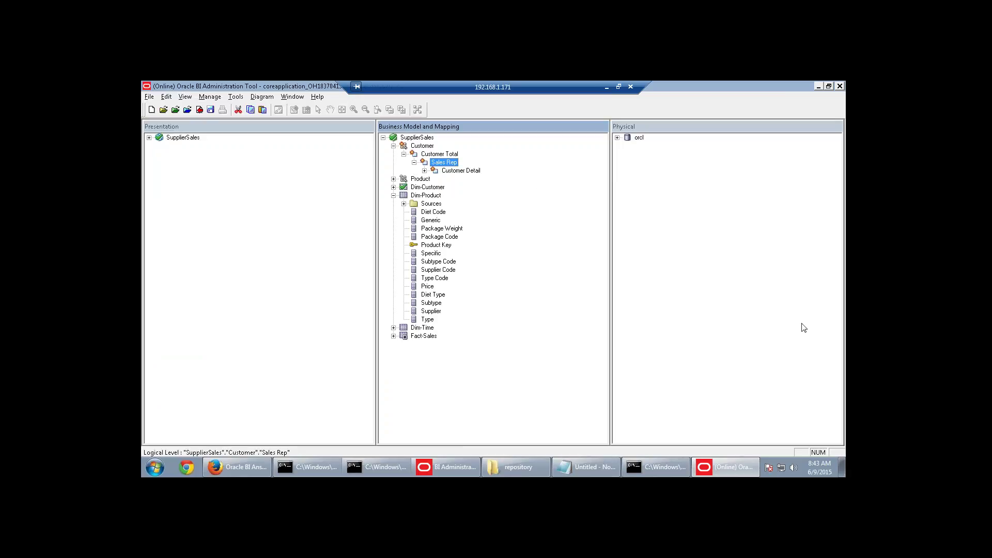
Add a District parent level above Sales Rep.
key(alt+Tab)
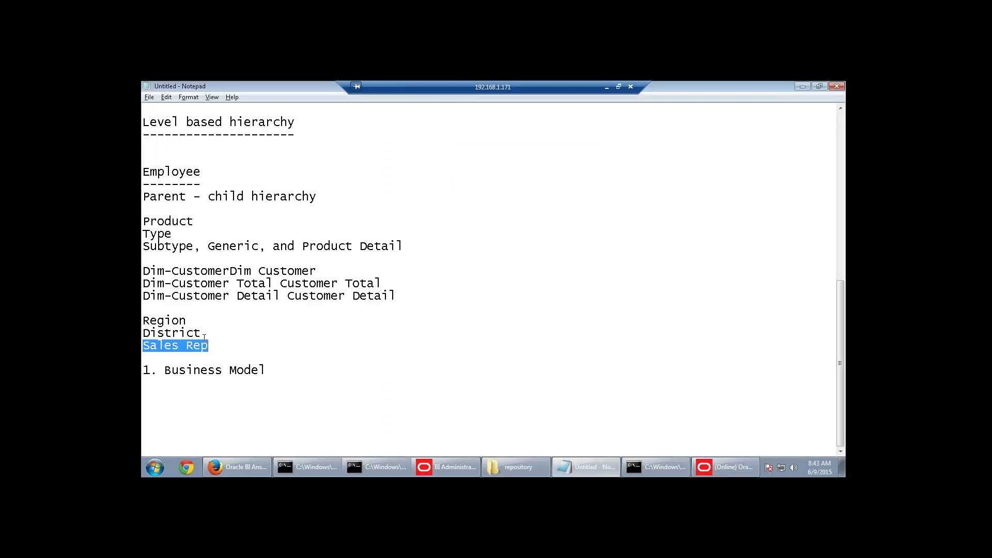
drag(203, 336, 144, 333)
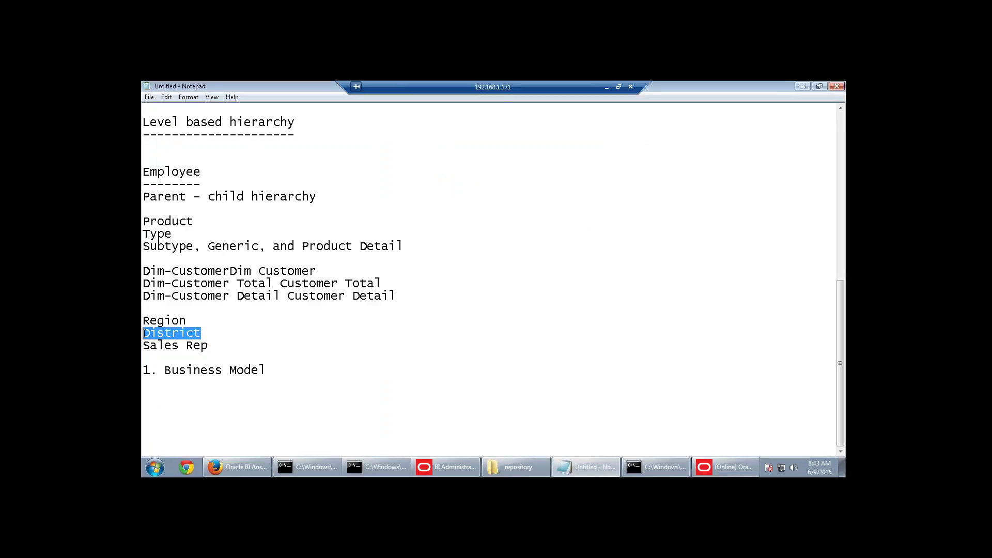
key(alt+Tab)
right_click(447, 166)
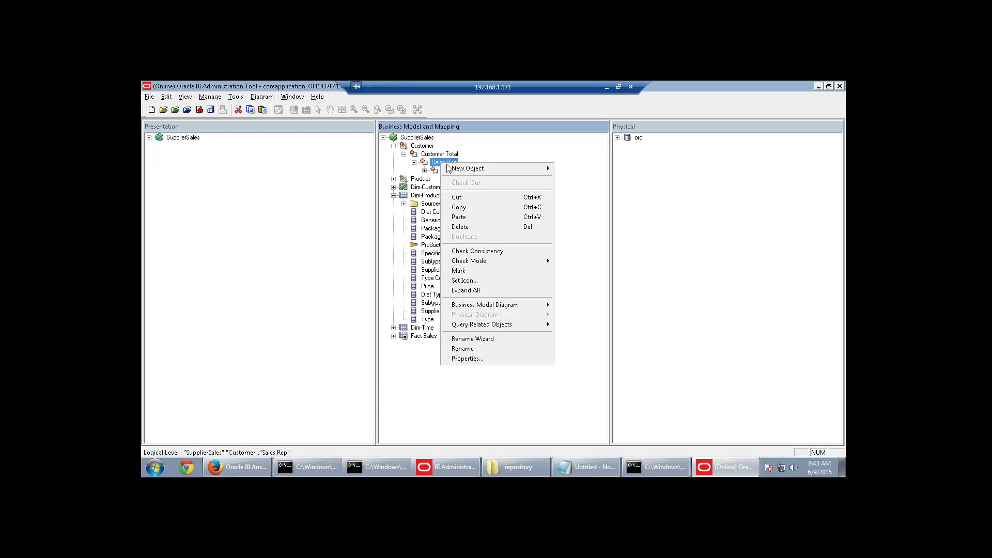
mouse_move(449, 167)
click(559, 169)
key(ctrl+v)
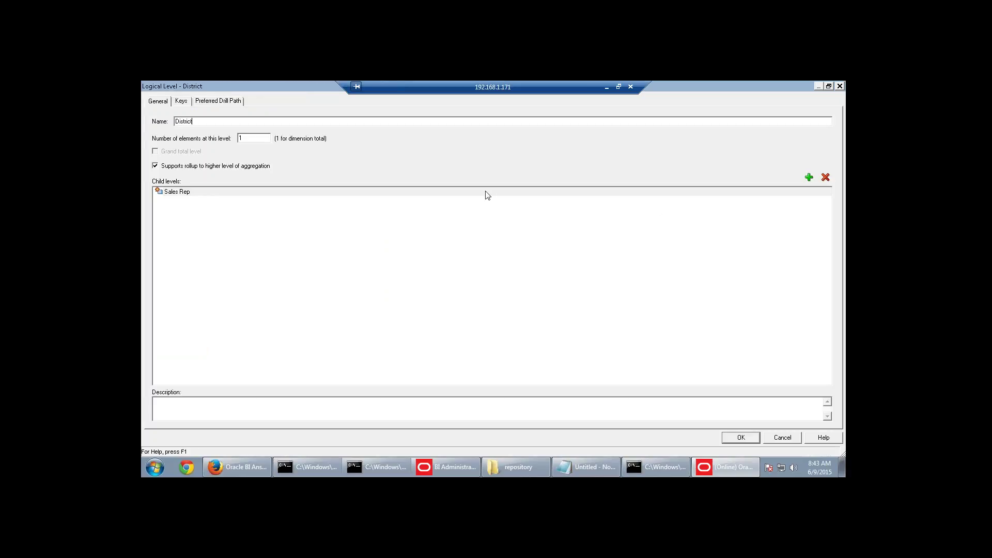
click(755, 439)
Add a Region parent level above District.
key(alt+Tab)
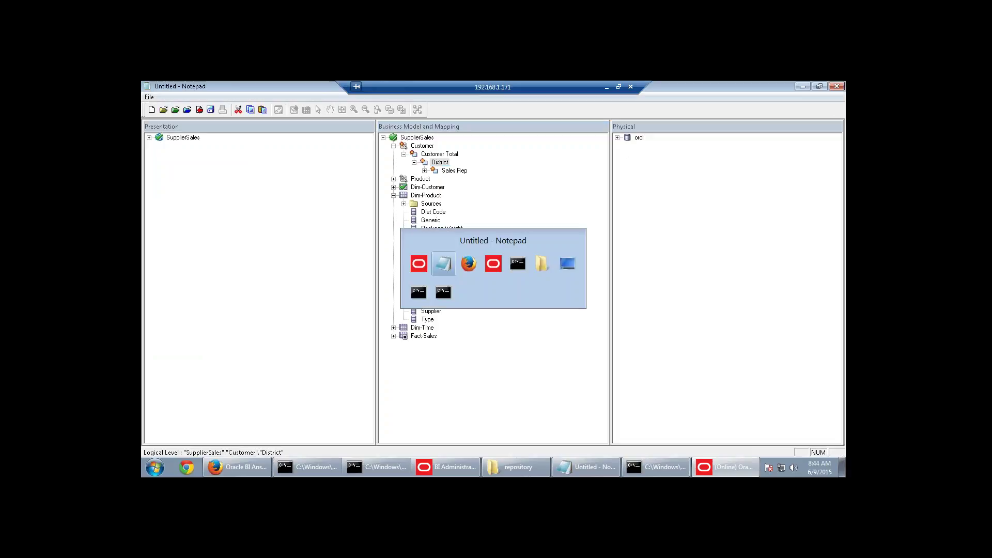
drag(190, 322, 142, 321)
key(alt+Tab)
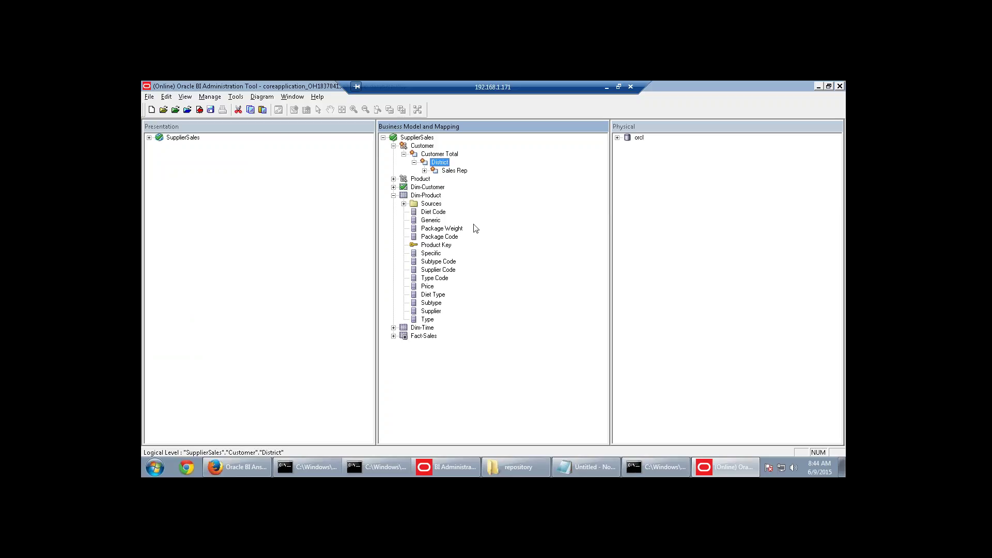
right_click(442, 163)
mouse_move(528, 173)
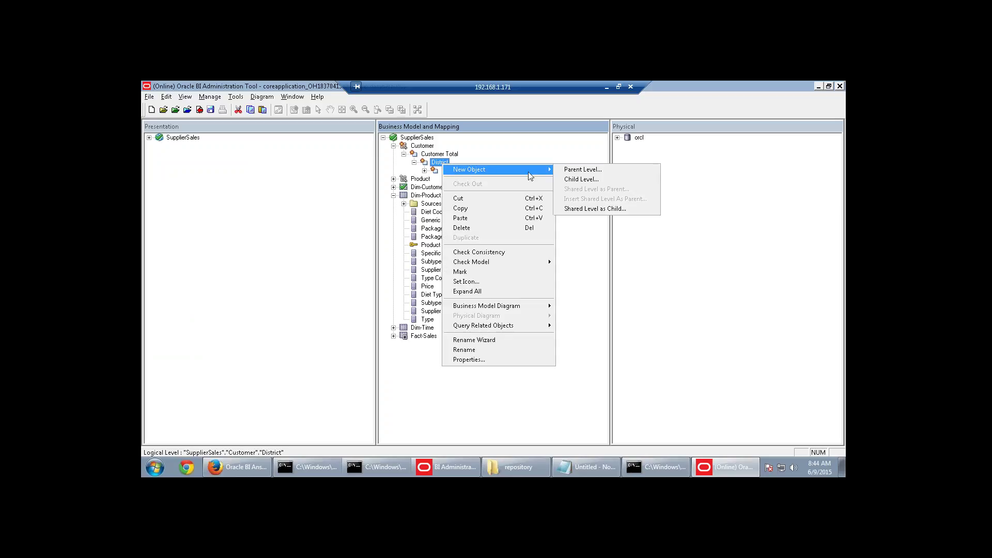
click(583, 169)
text(Region)
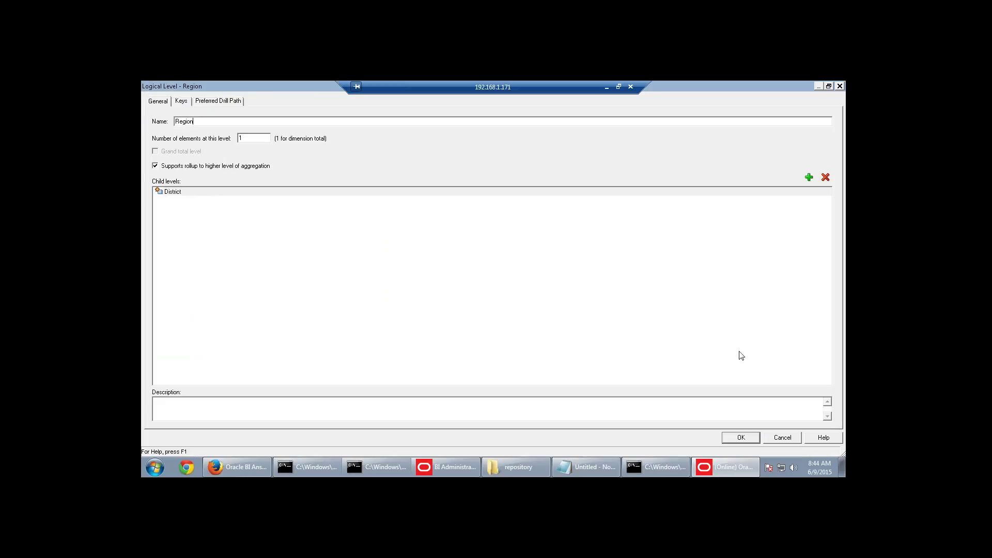
click(740, 437)
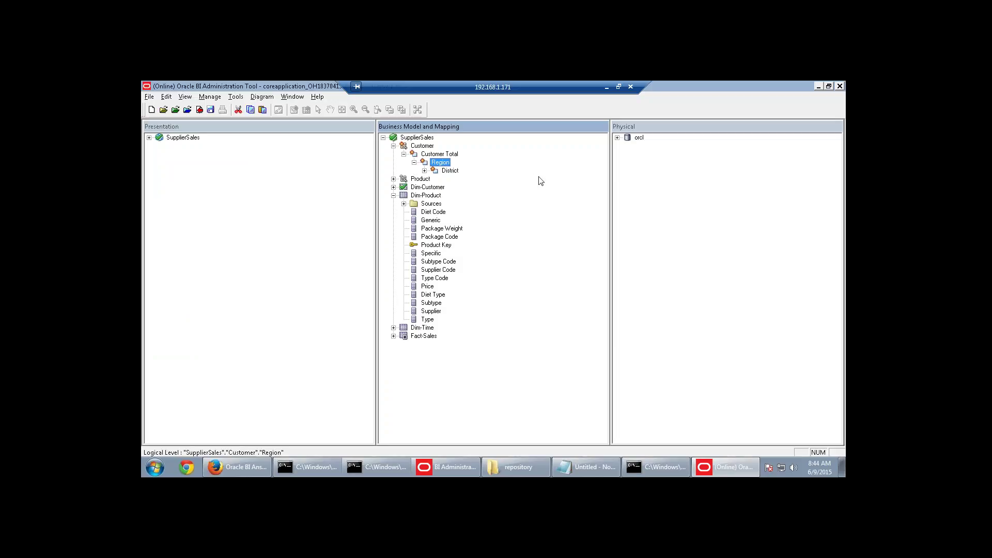
Expand the hierarchy down to Customer Detail and review its columns, collapsing Dim-Product.
click(425, 171)
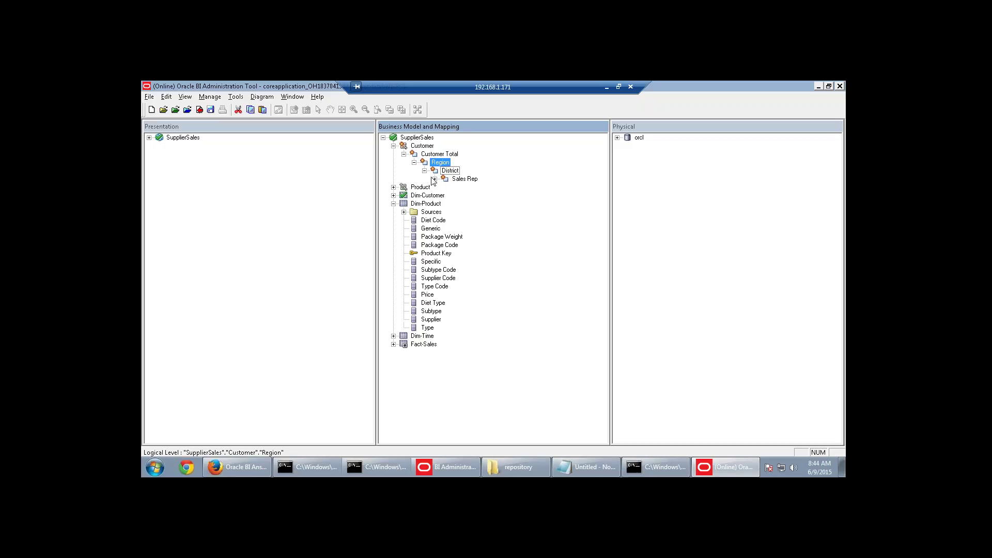
click(434, 179)
click(445, 187)
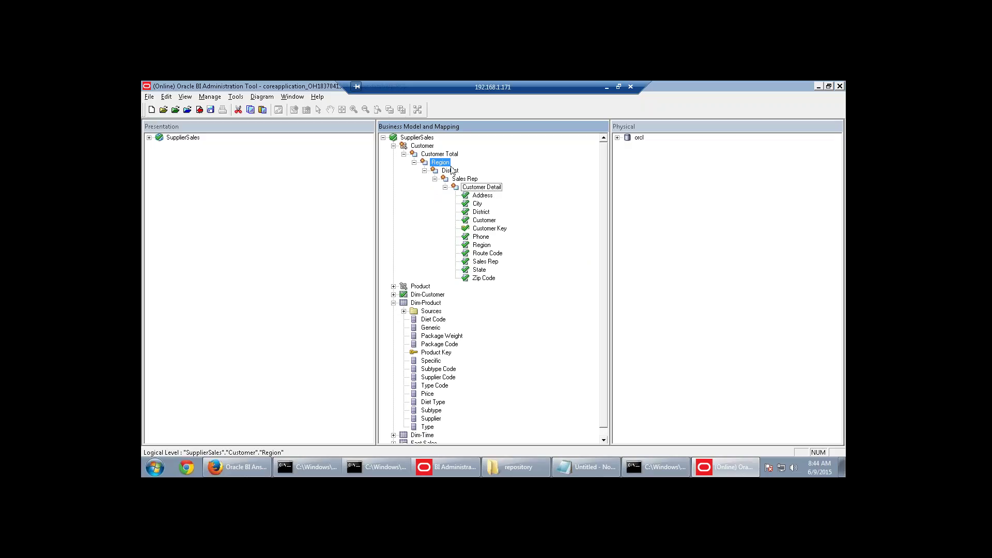
click(394, 302)
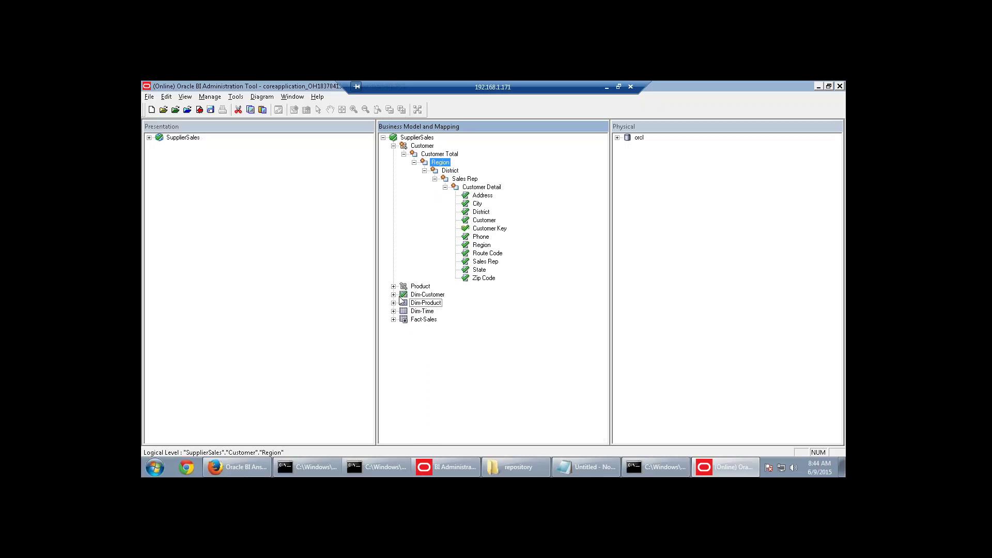
click(482, 195)
click(481, 236)
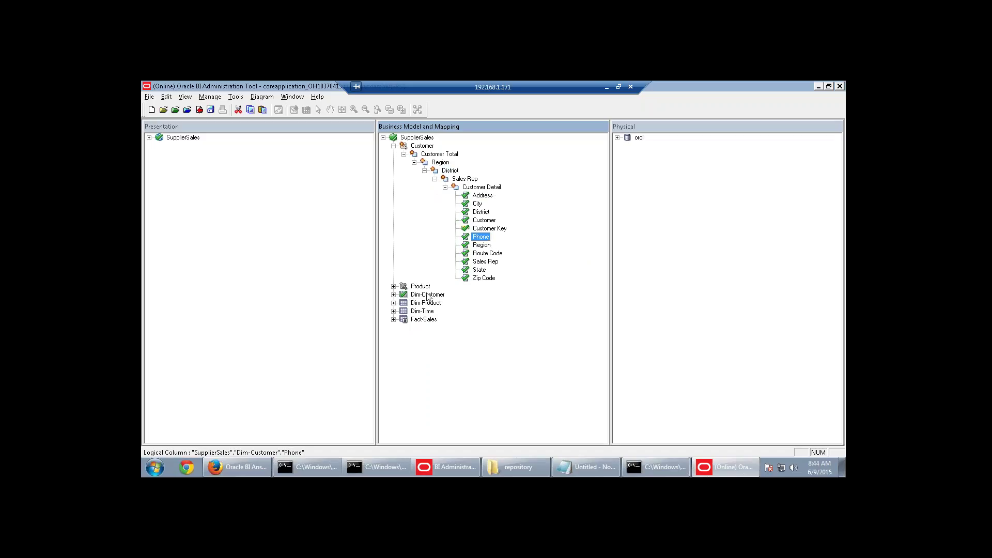
key(alt+Tab)
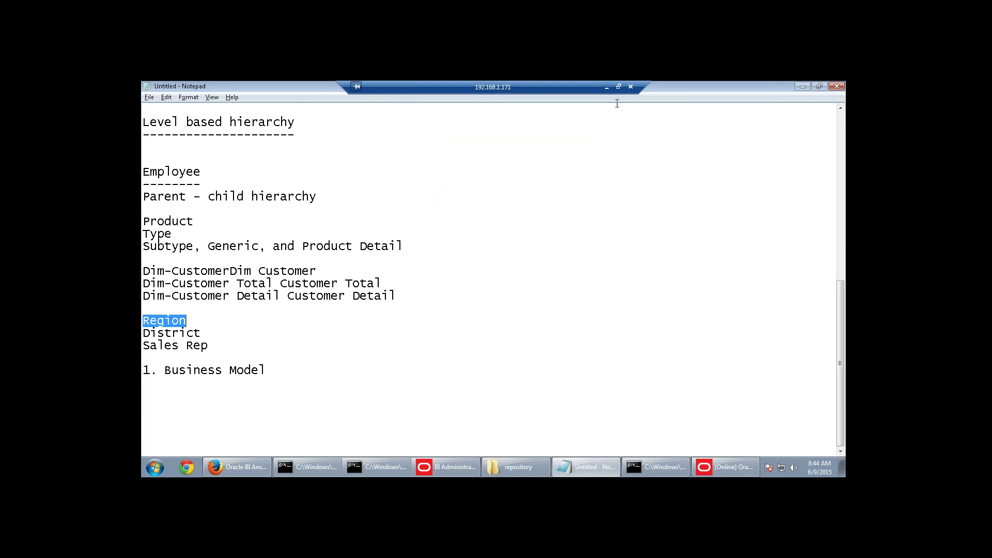
Scroll the PDF guide ahead to the level-key steps j–o.
click(607, 88)
scroll(537, 385, down, 10)
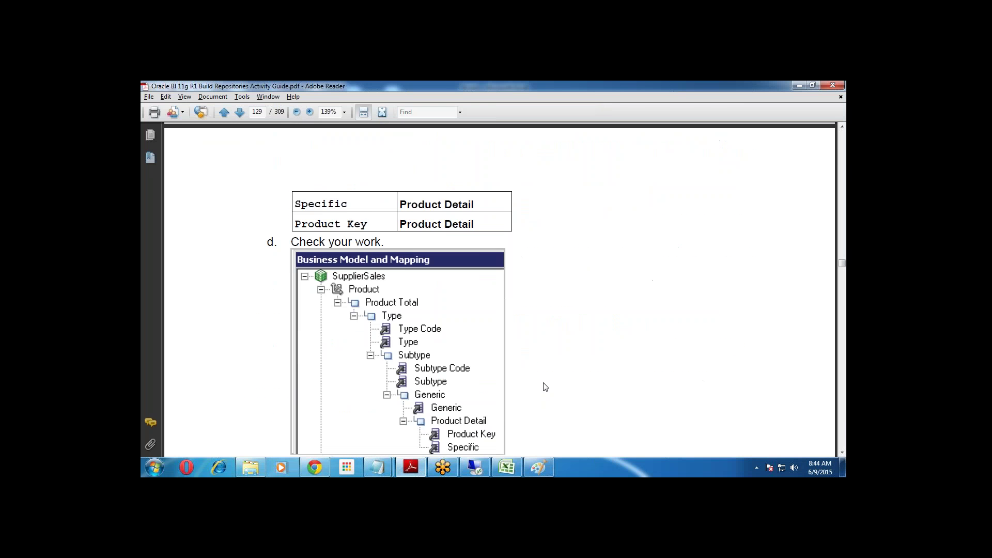
scroll(578, 422, down, 15)
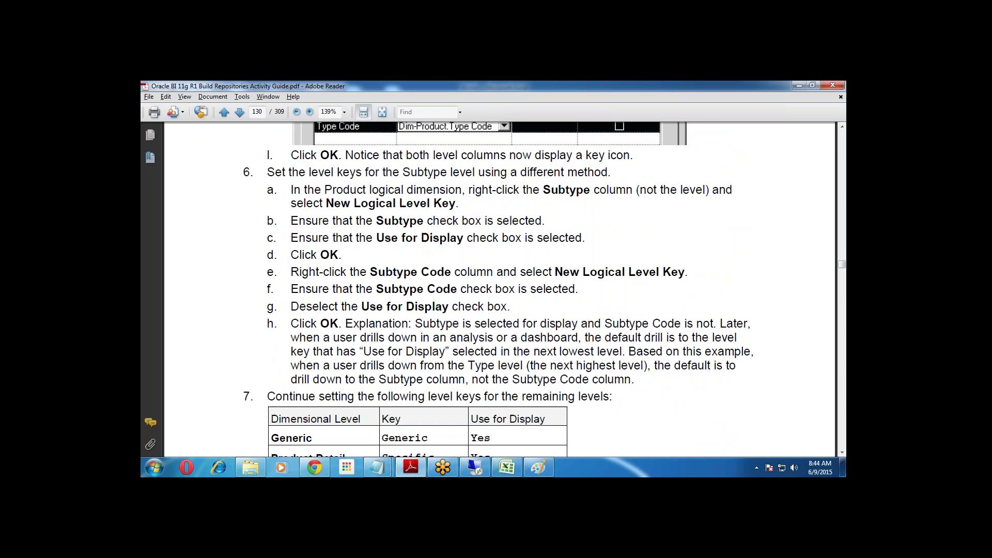
scroll(577, 421, down, 12)
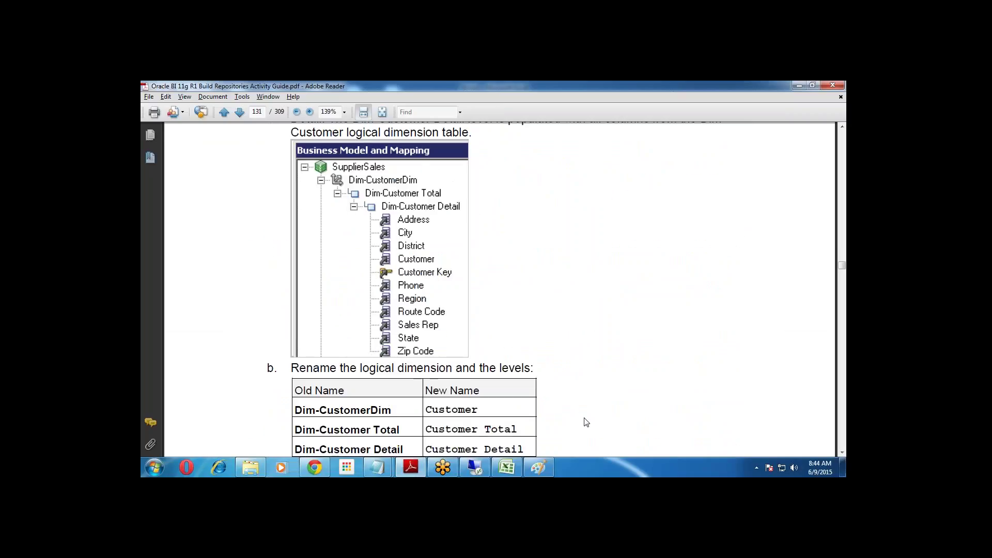
scroll(582, 421, down, 3)
scroll(582, 417, down, 10)
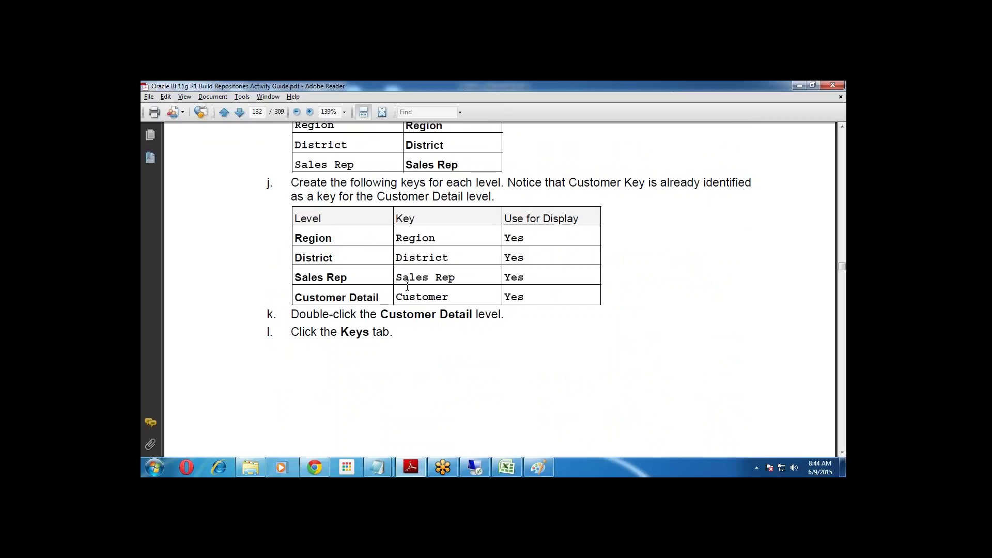
scroll(440, 310, down, 8)
scroll(440, 310, down, 8)
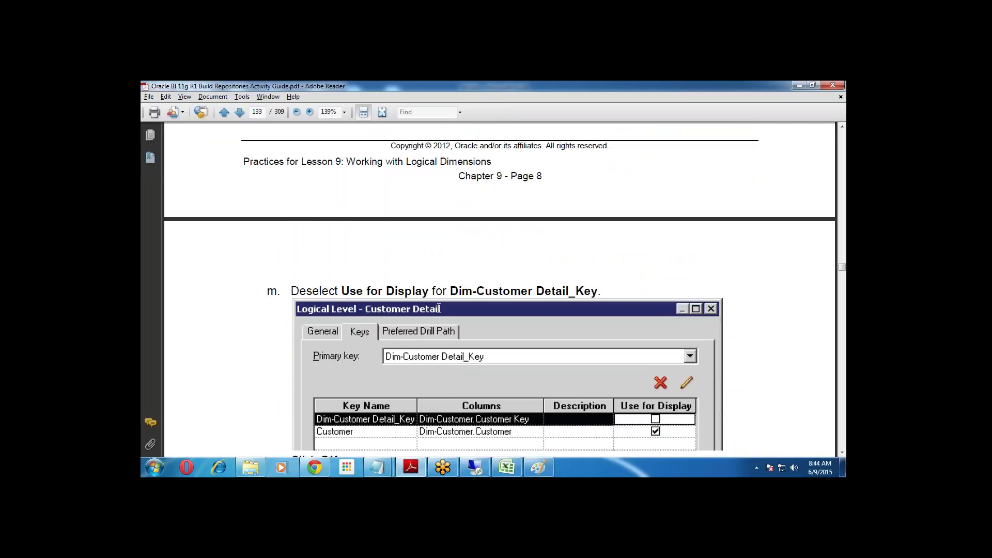
scroll(439, 310, down, 8)
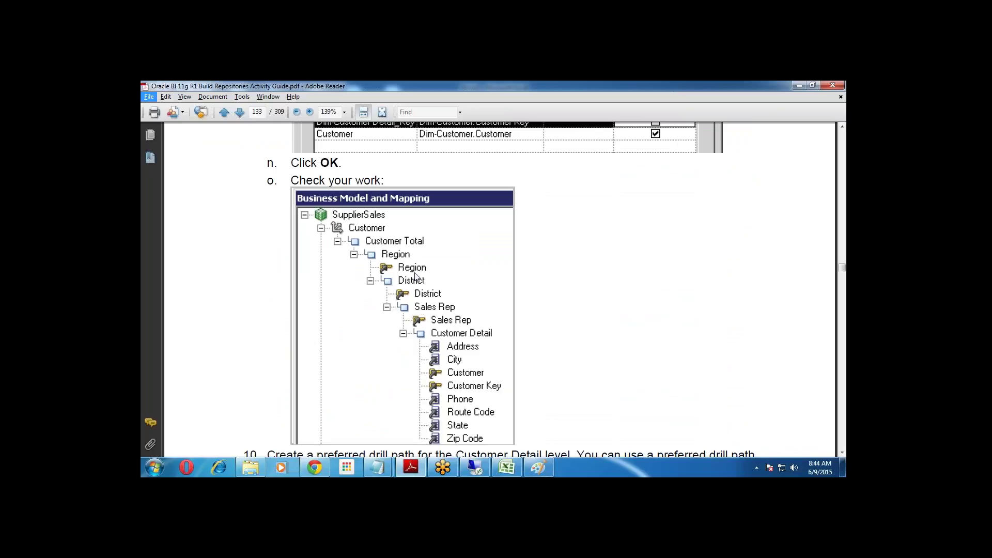
Return to the Oracle BI Administration Tool in the remote session.
key(alt+Tab)
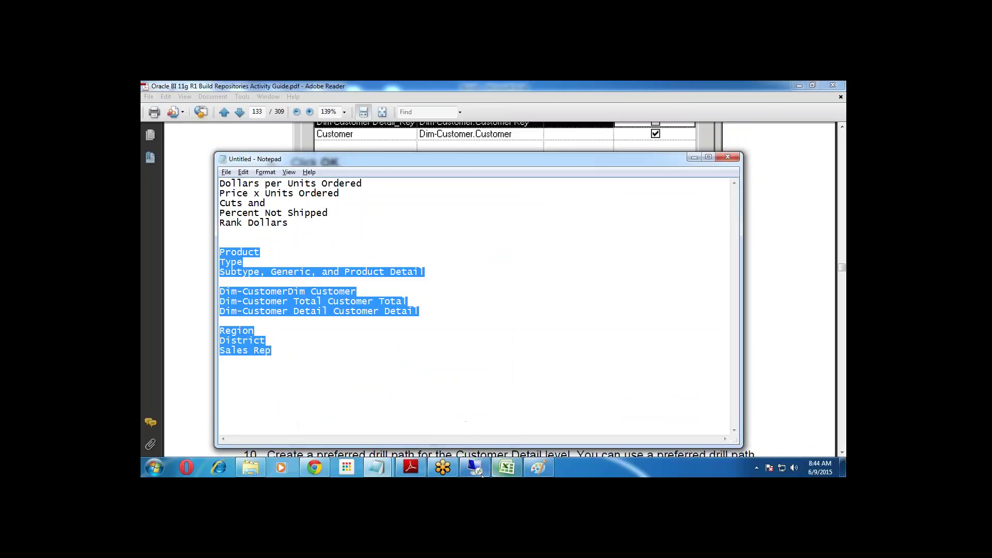
click(474, 468)
click(703, 470)
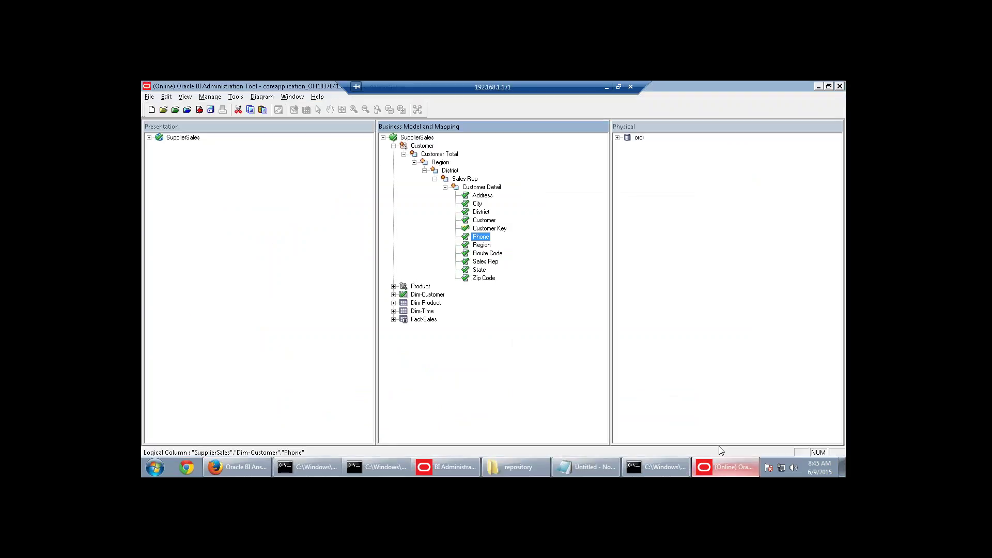
Drag the Region, District and Sales Rep columns from Customer Detail onto their matching levels.
click(484, 247)
drag(484, 247, 441, 163)
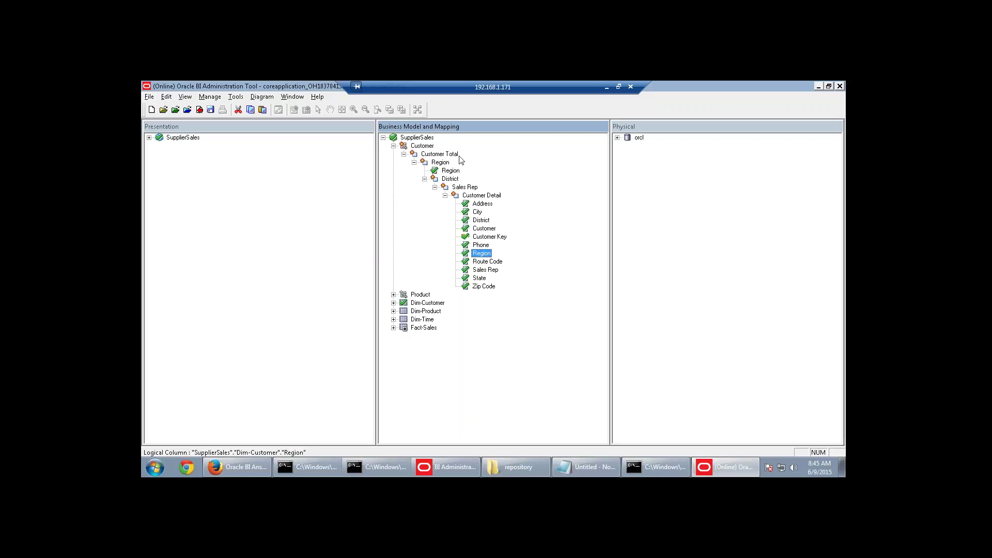
click(454, 180)
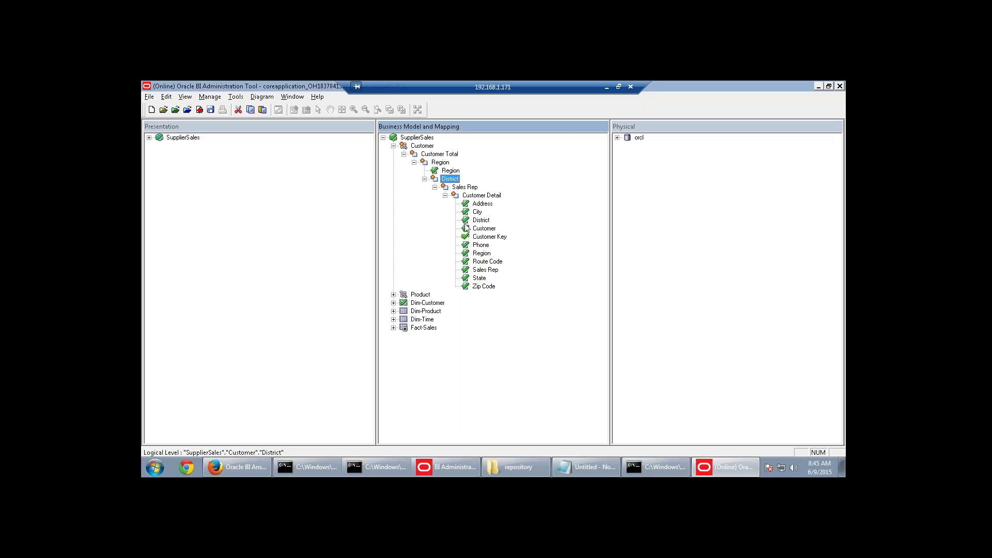
drag(481, 221, 451, 180)
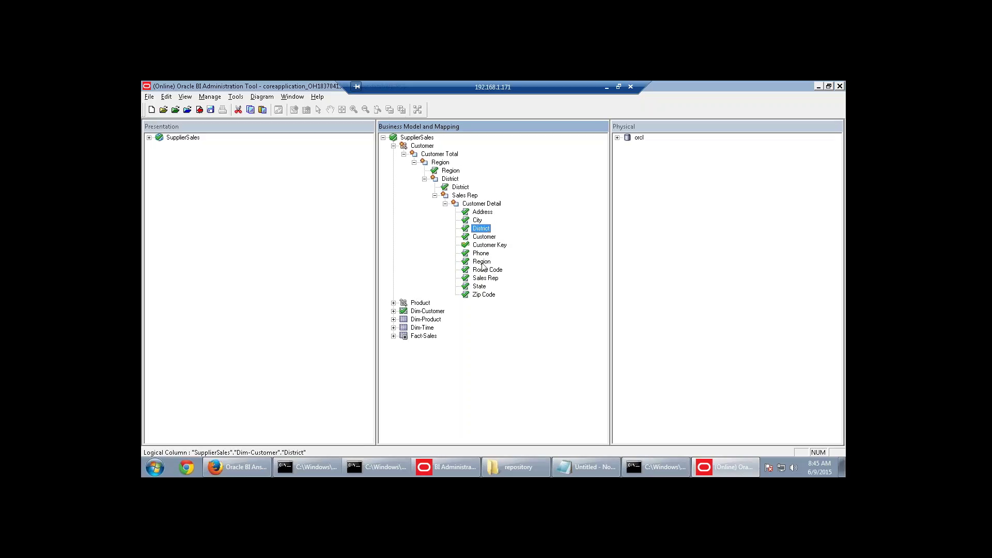
drag(487, 282, 460, 197)
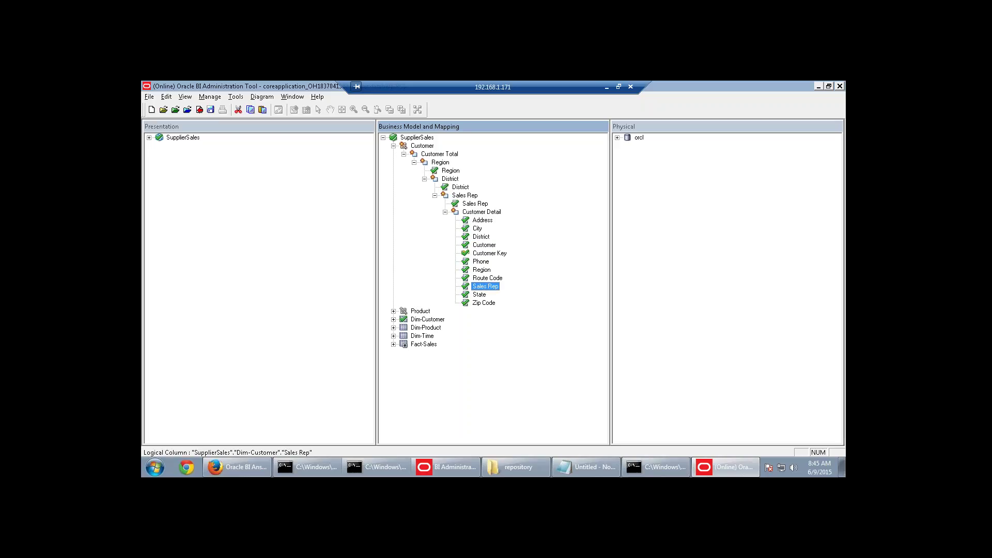
Delete the leftover Region, District and Sales Rep columns from Customer Detail.
ctrl+click(481, 237)
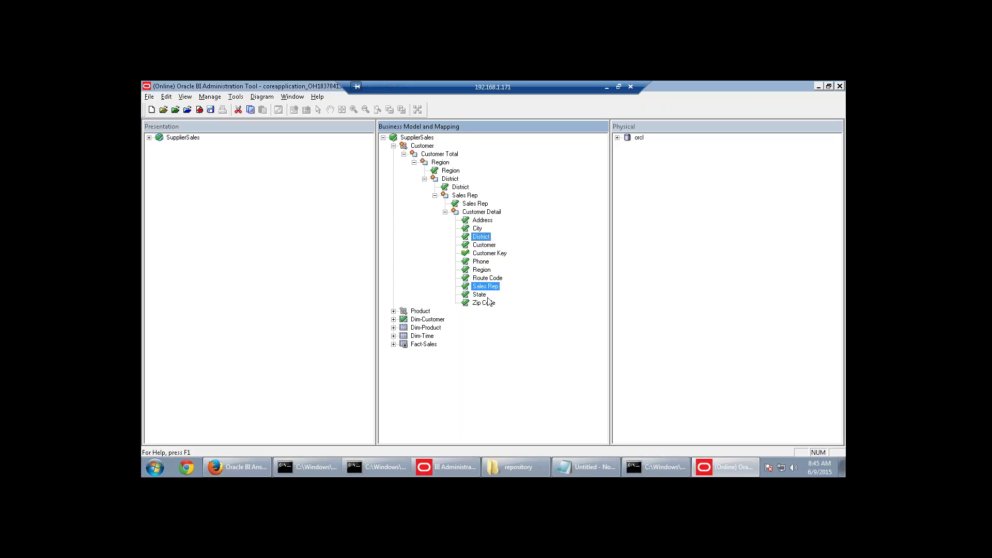
ctrl+click(481, 269)
click(485, 269)
click(489, 272)
ctrl+click(488, 286)
ctrl+click(486, 237)
right_click(486, 237)
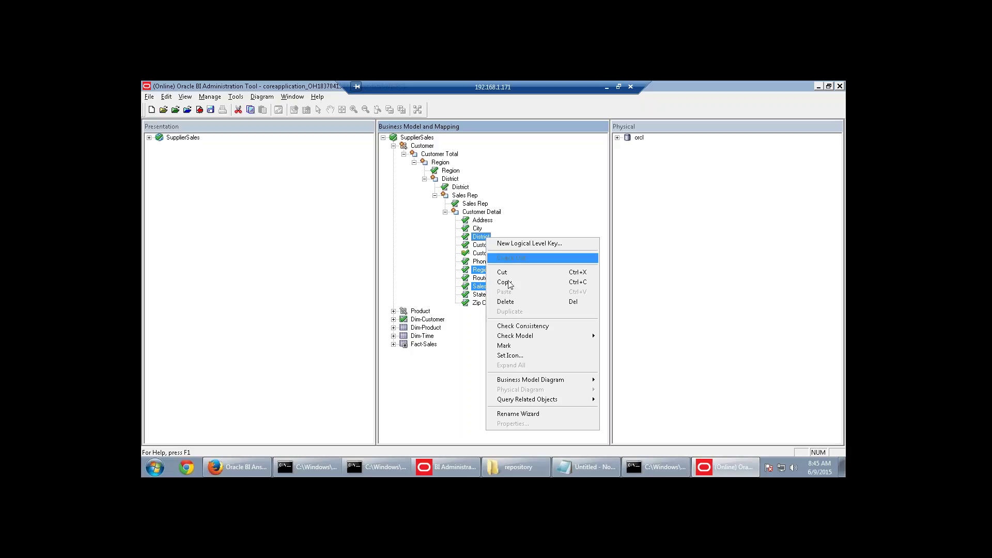
click(513, 300)
click(519, 295)
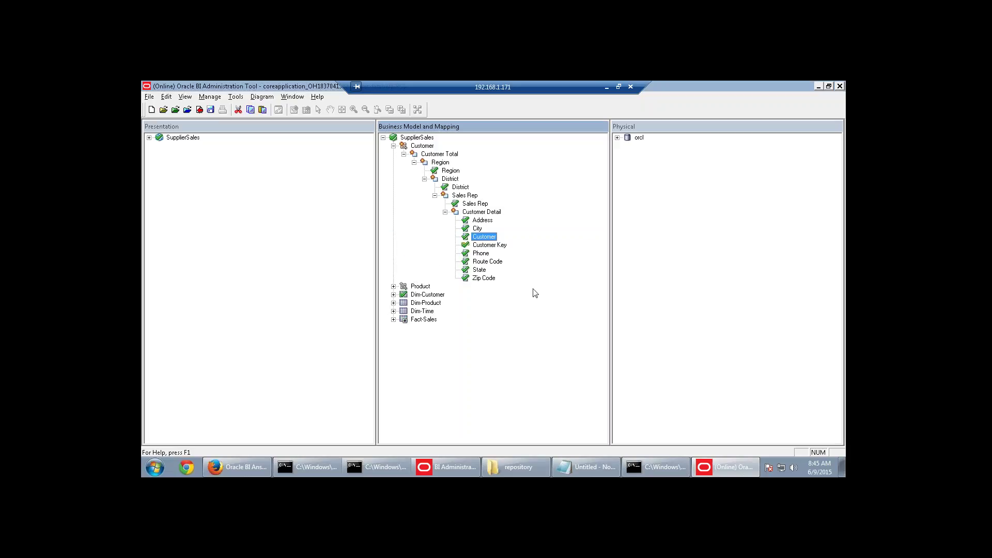
click(490, 245)
click(490, 238)
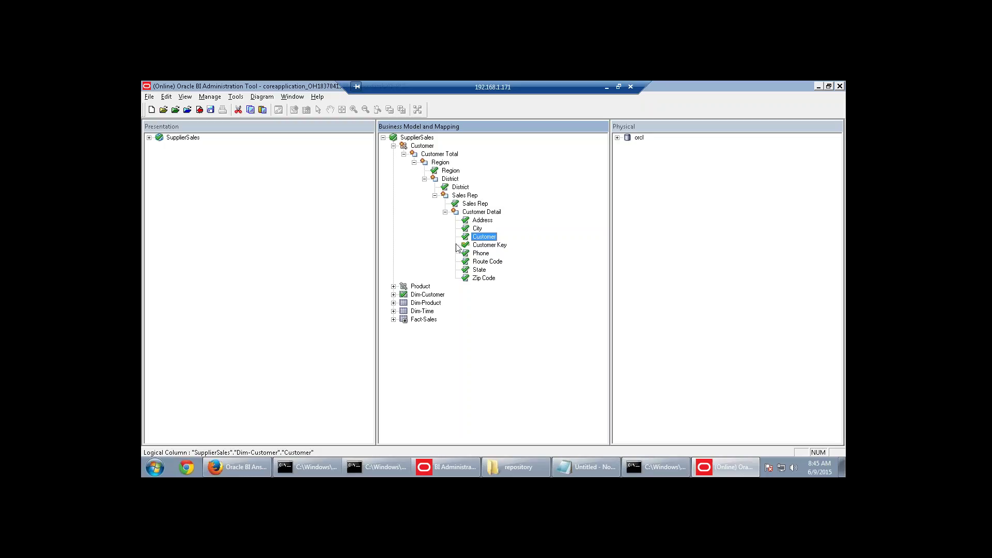
Make the Region and District columns the logical level keys of their levels.
click(486, 246)
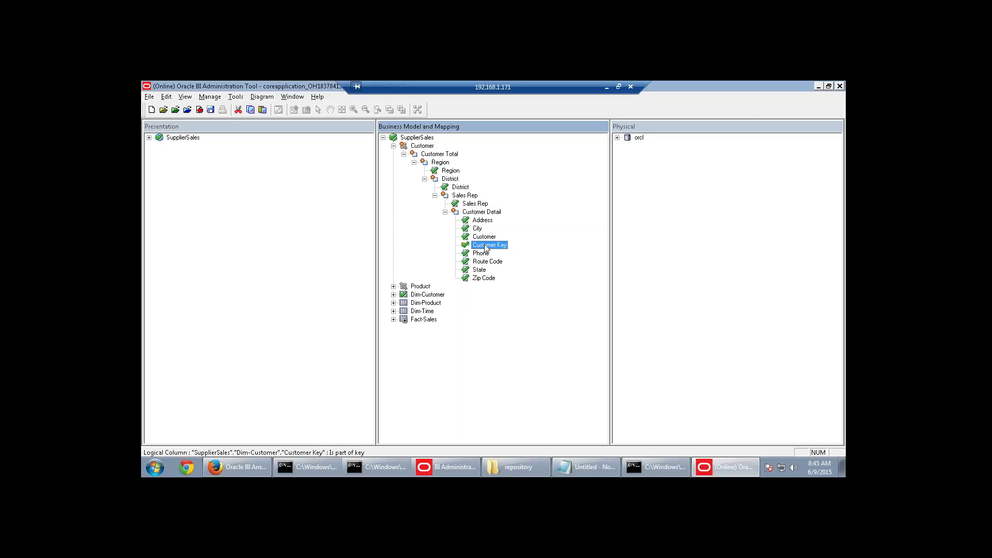
click(452, 172)
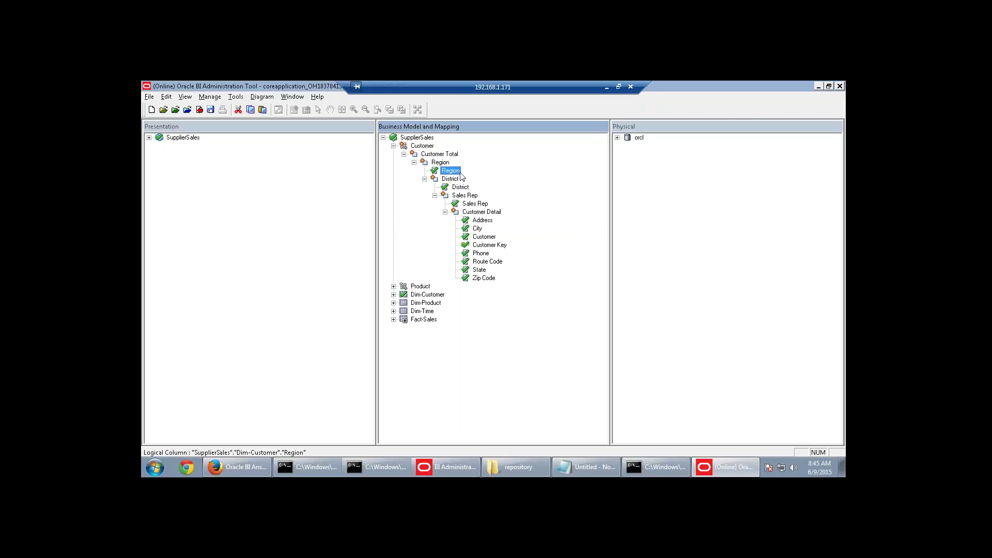
right_click(449, 170)
click(493, 175)
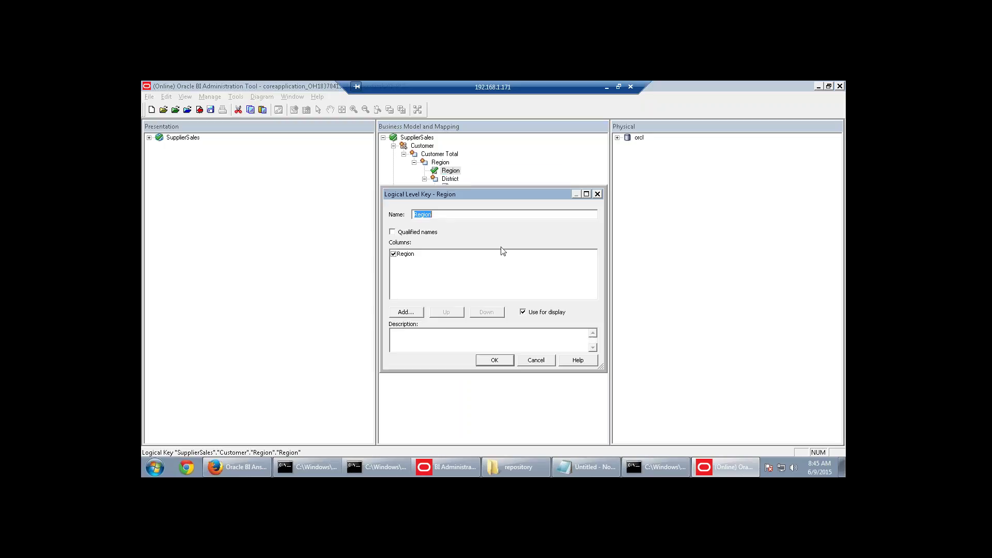
click(503, 361)
right_click(460, 187)
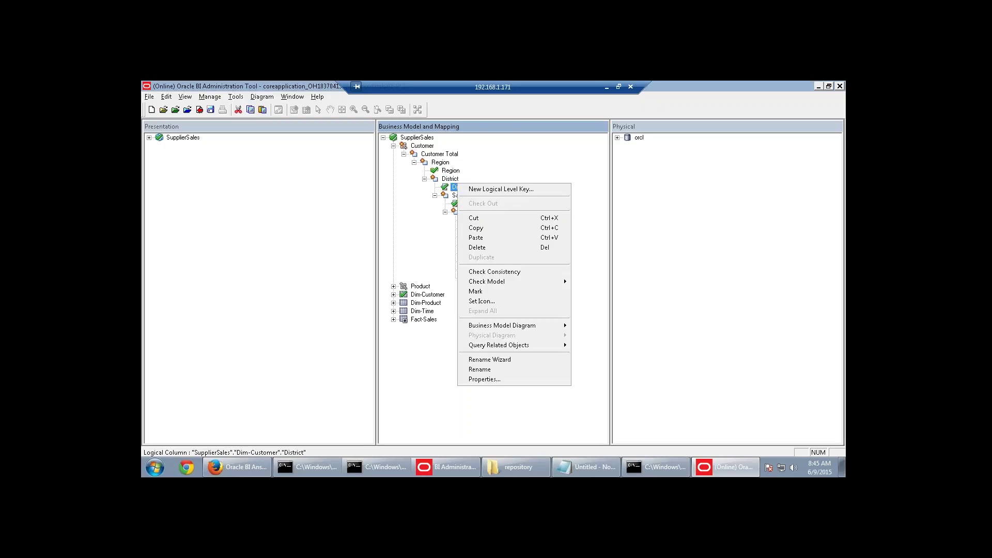
click(476, 191)
click(494, 360)
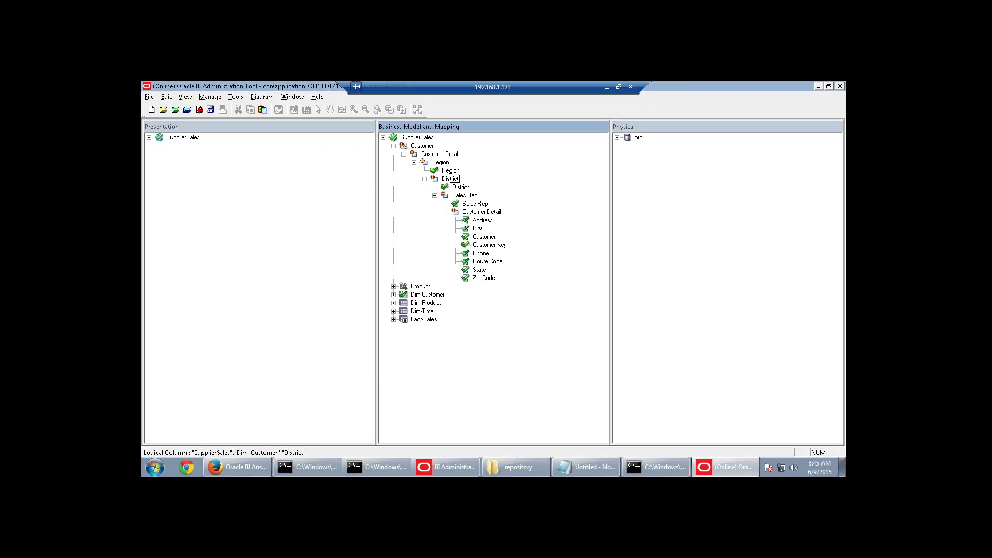
Make Sales Rep and Customer the logical level keys of the Sales Rep and Customer Detail levels.
right_click(472, 205)
click(488, 216)
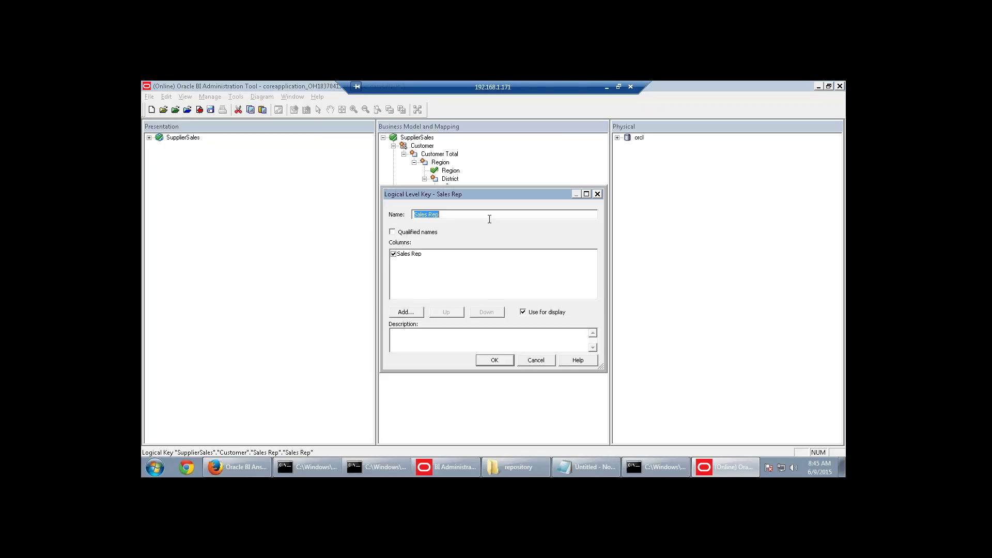
click(495, 359)
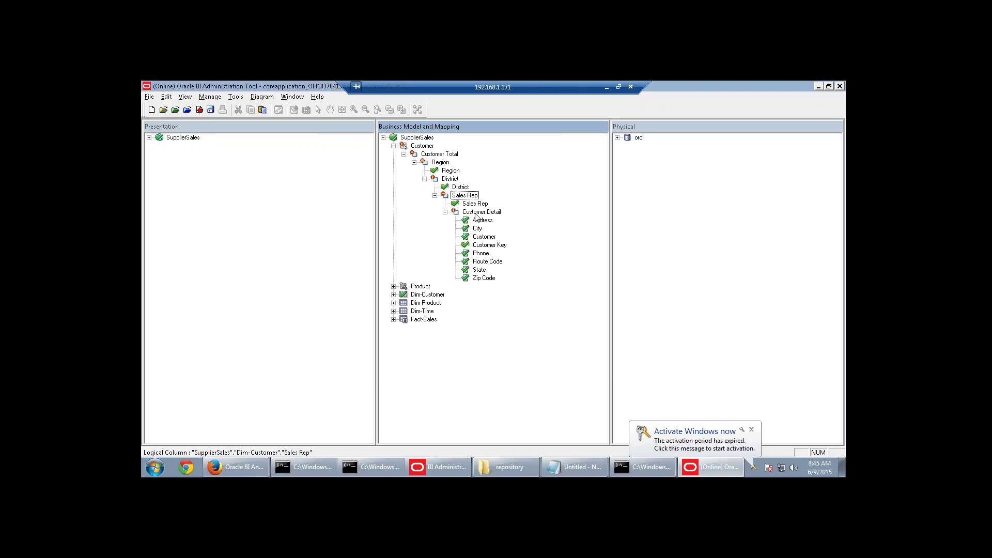
right_click(480, 237)
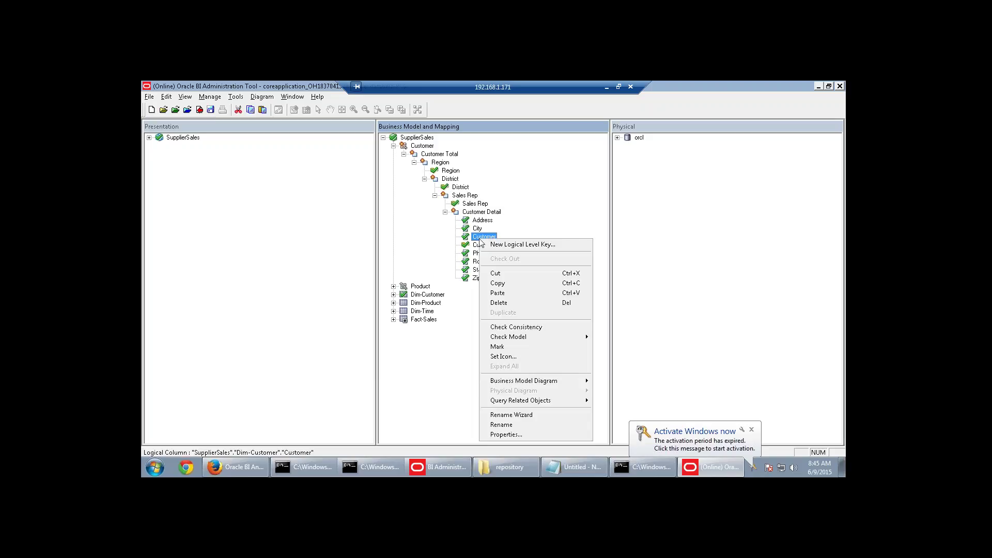
click(517, 245)
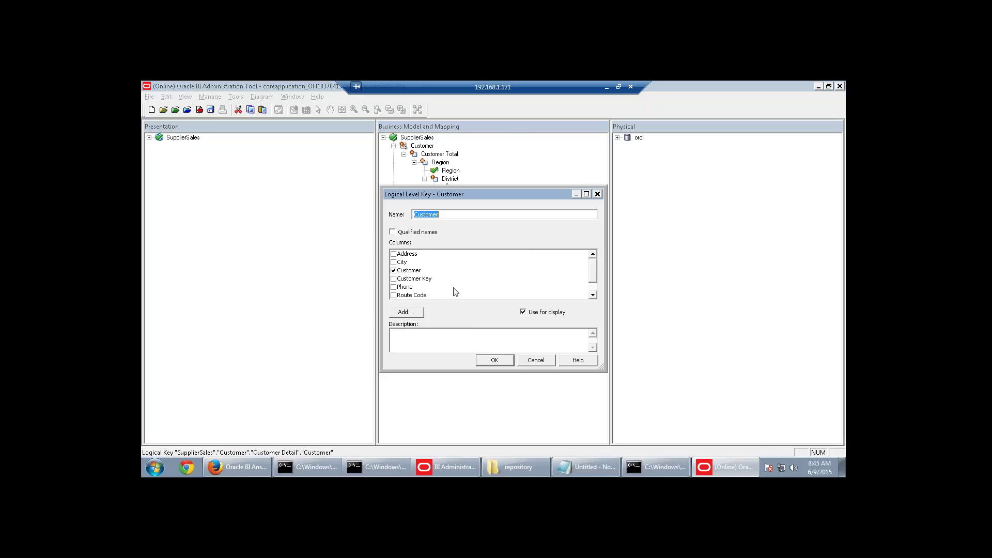
click(503, 360)
right_click(493, 247)
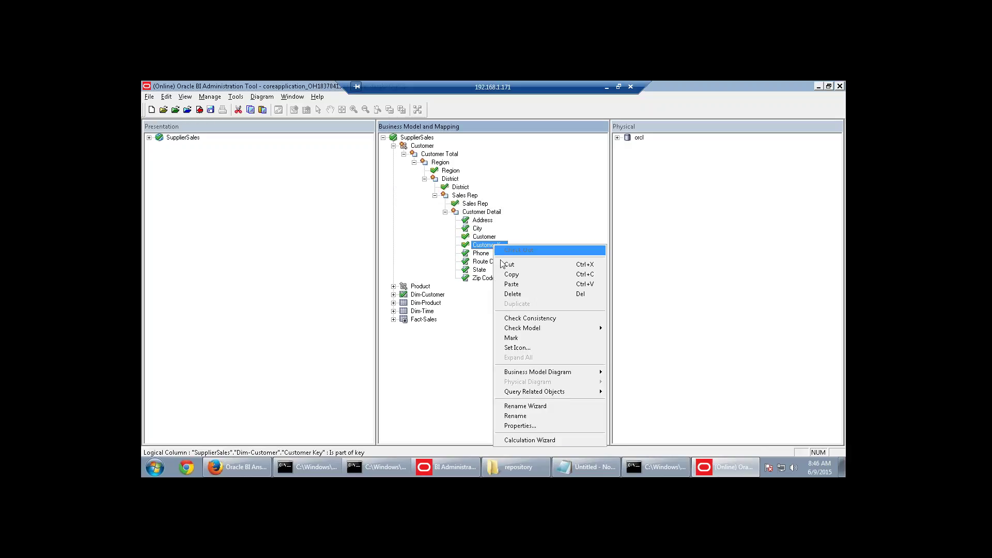
click(441, 383)
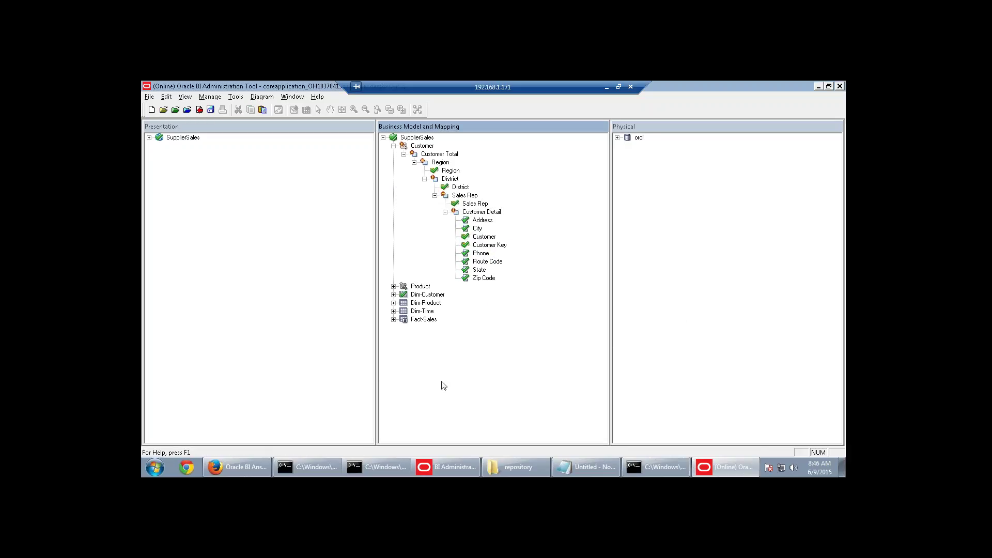
Uncheck Use for Display on Dim-Customer Detail_Key, save, and run the consistency check (0 errors).
double_click(496, 247)
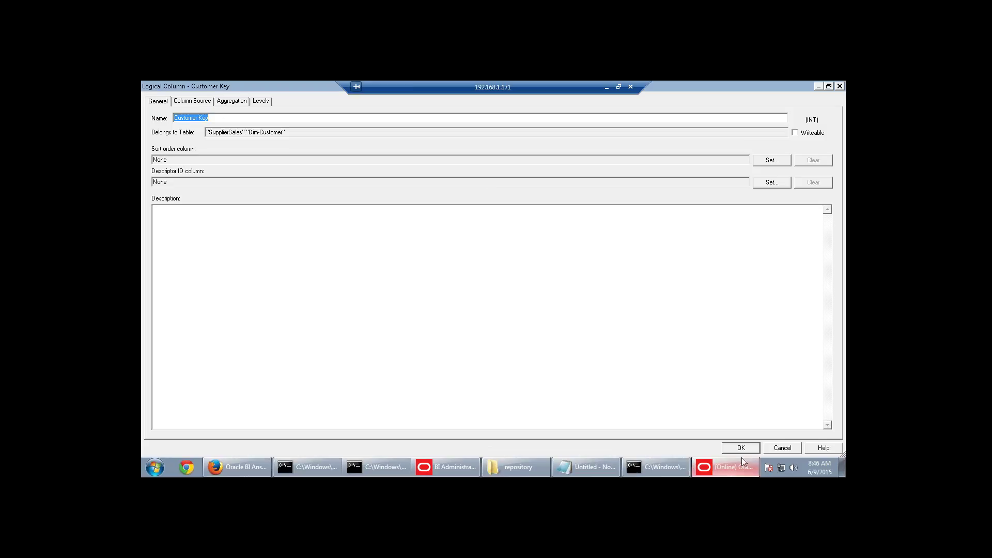
click(781, 448)
double_click(503, 197)
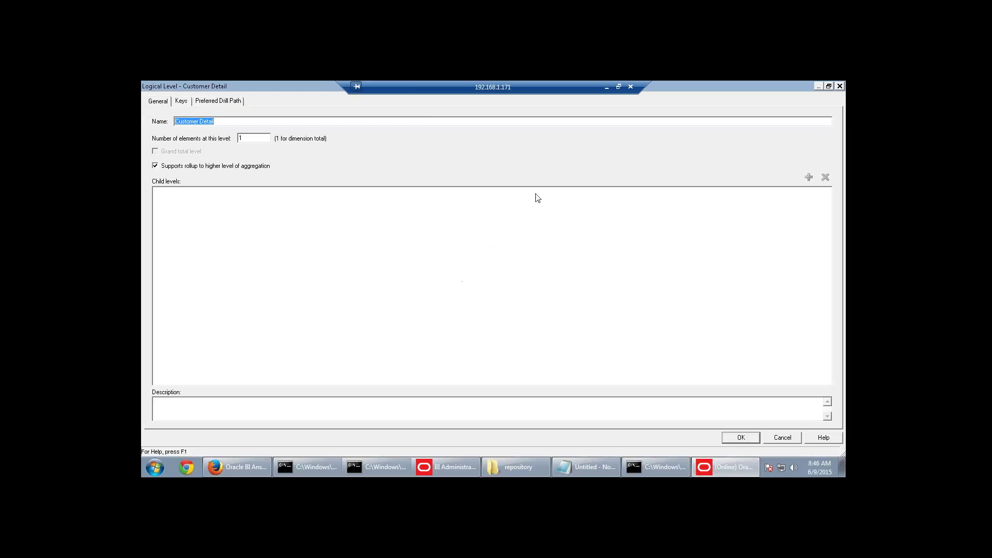
click(184, 102)
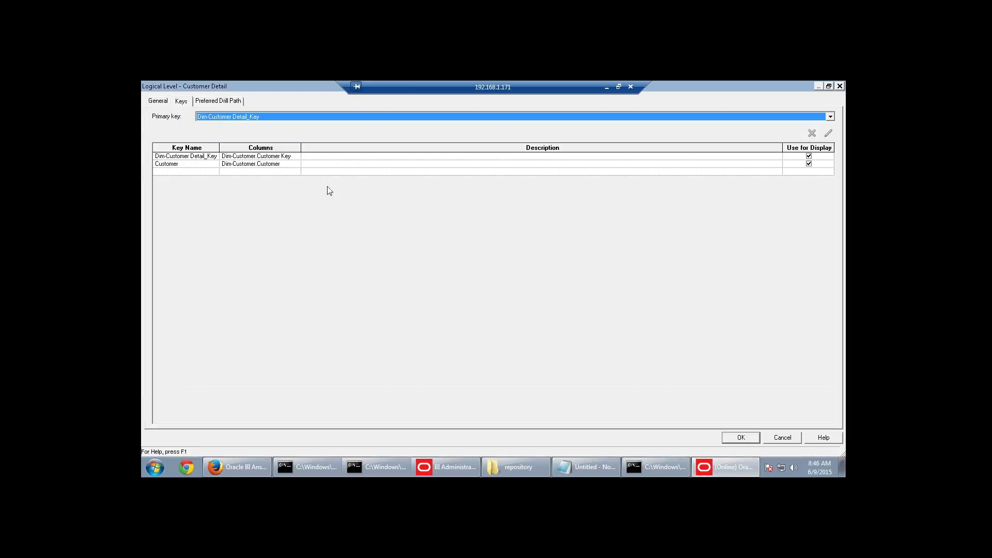
click(809, 156)
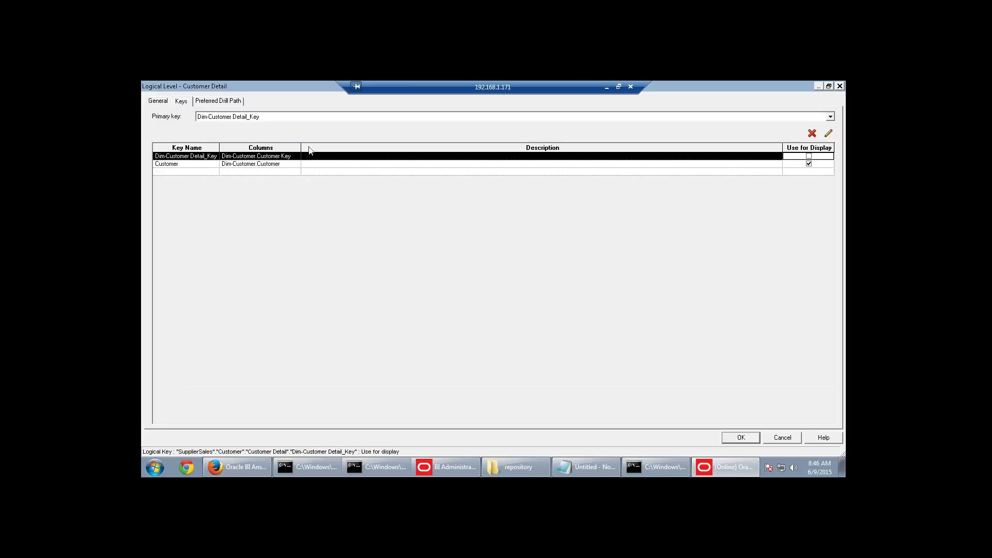
click(751, 436)
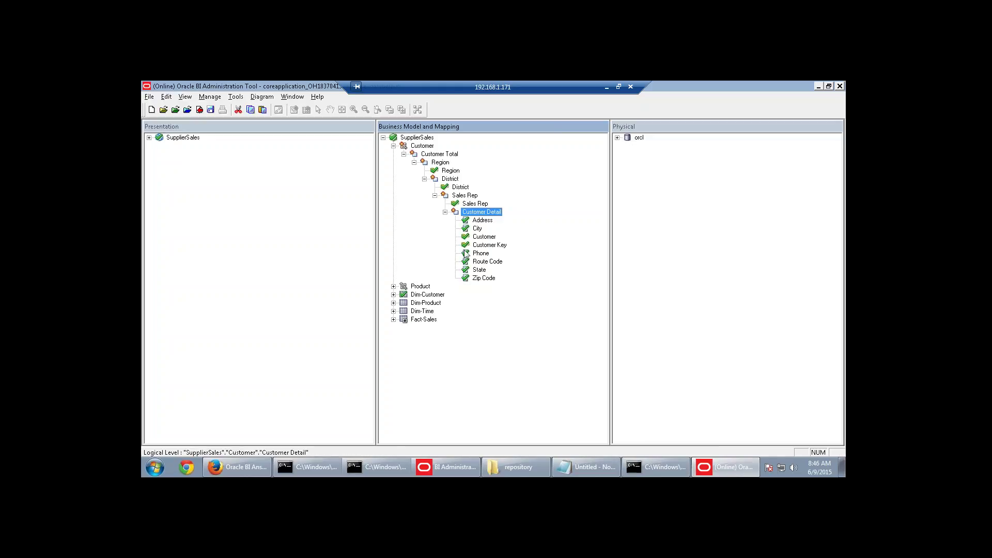
click(210, 109)
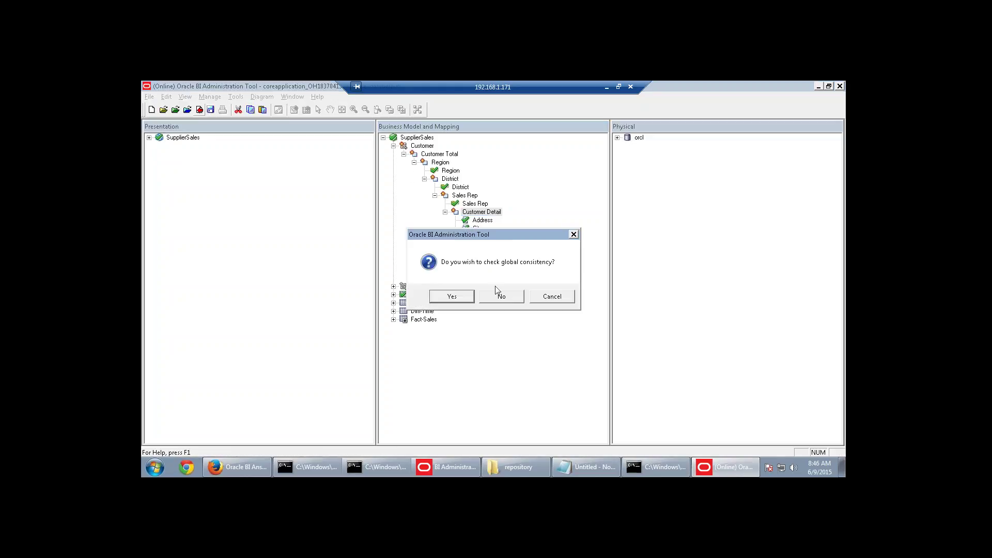
click(472, 298)
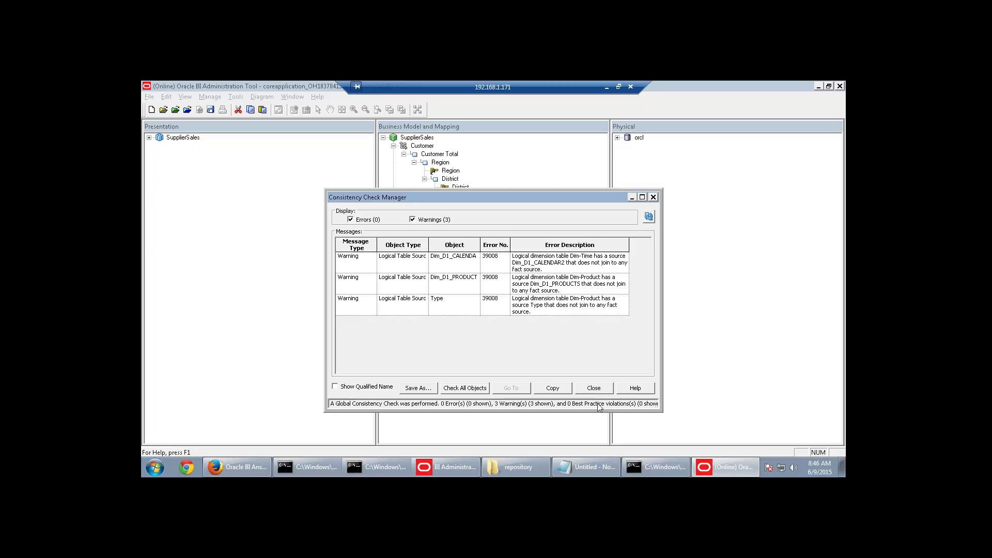
Close the consistency check results, which show 0 errors and 3 warnings.
click(599, 390)
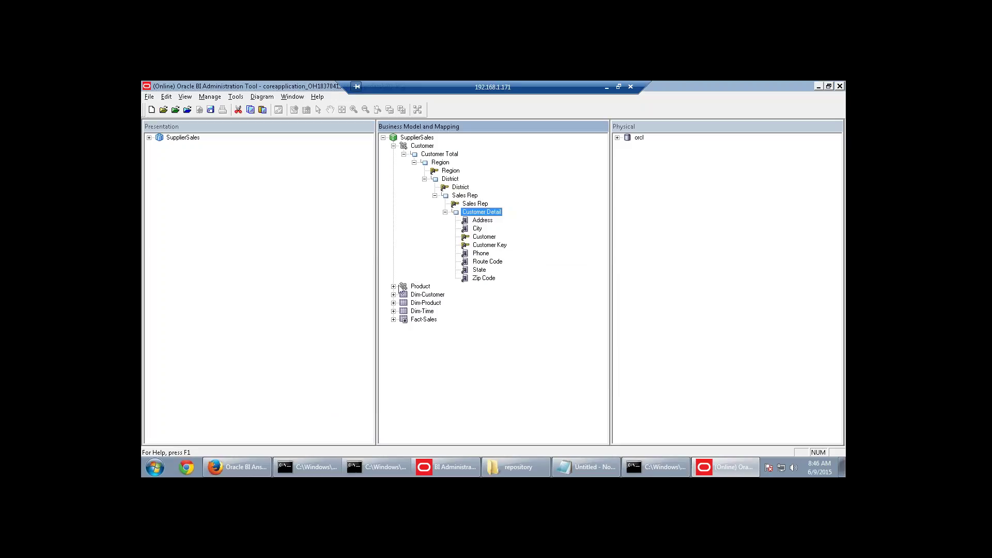
Check out the Fact_D1_ORDERS2 source and set its Product content level to Product Detail.
click(394, 319)
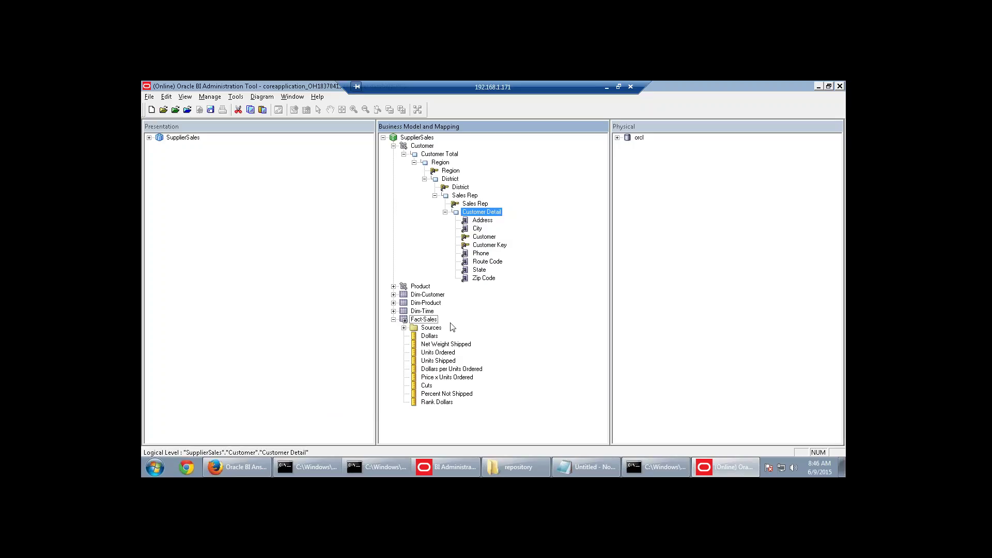
click(404, 328)
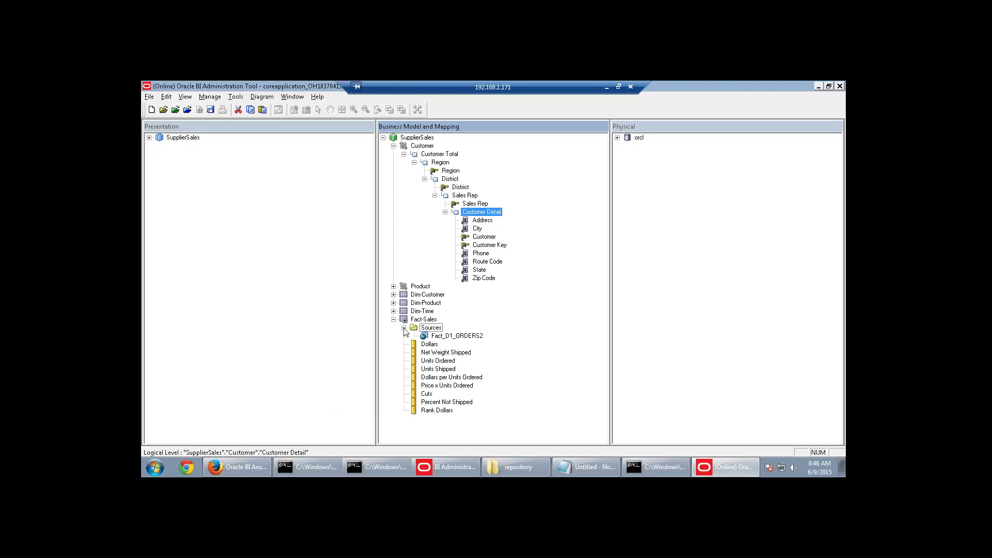
double_click(444, 336)
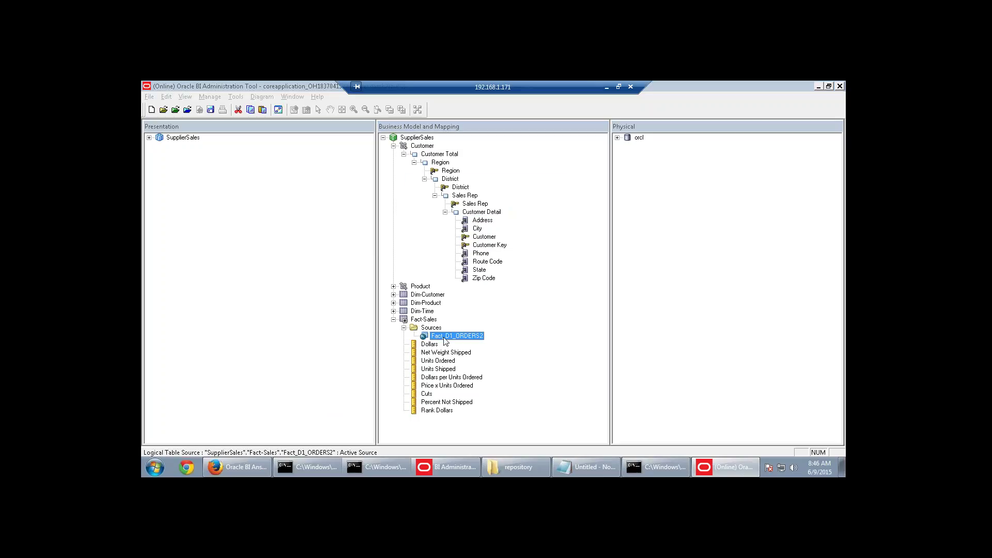
click(513, 369)
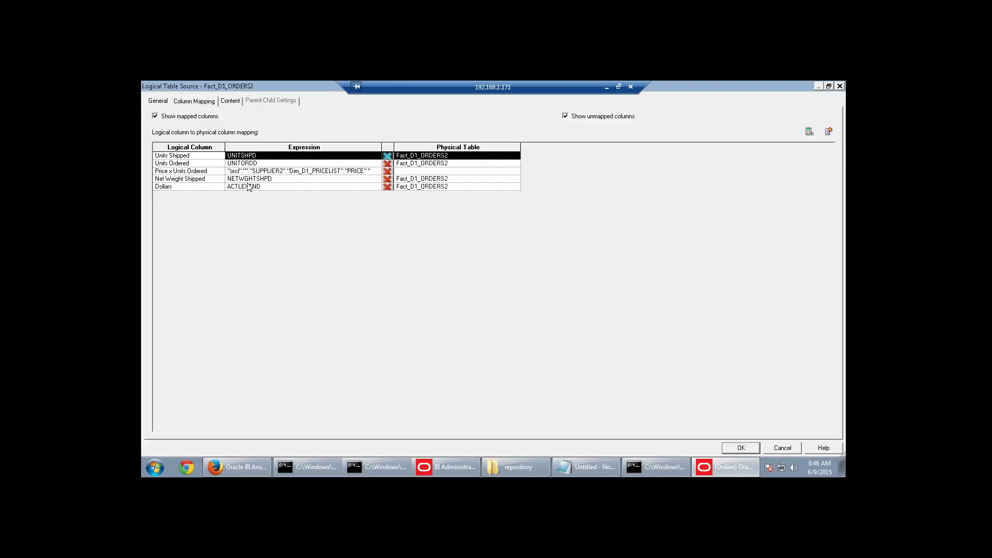
click(230, 101)
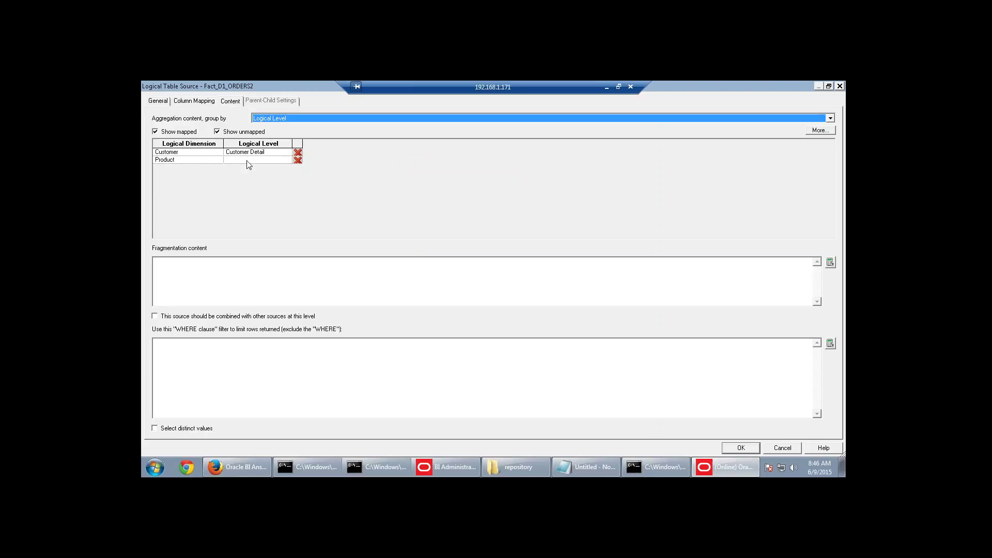
click(280, 161)
click(287, 160)
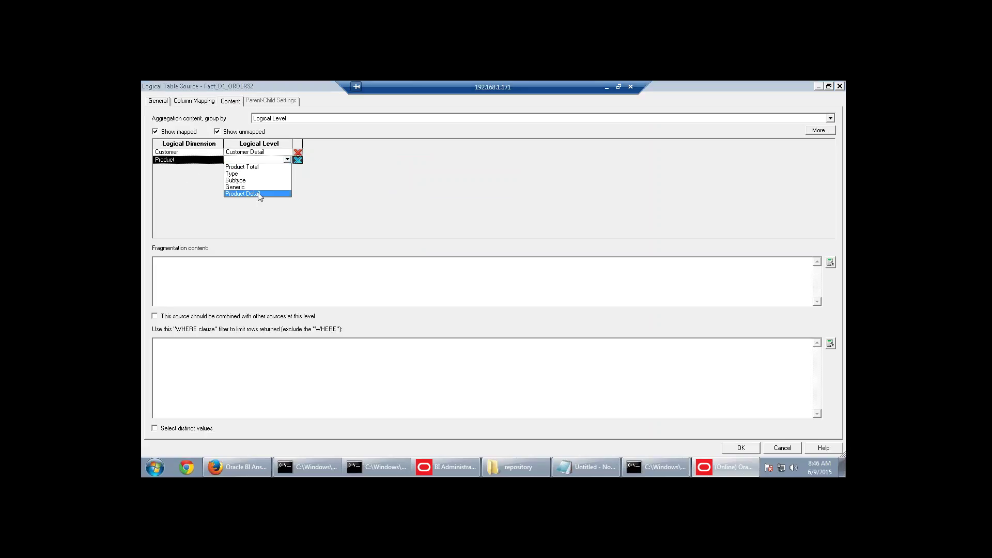
click(261, 196)
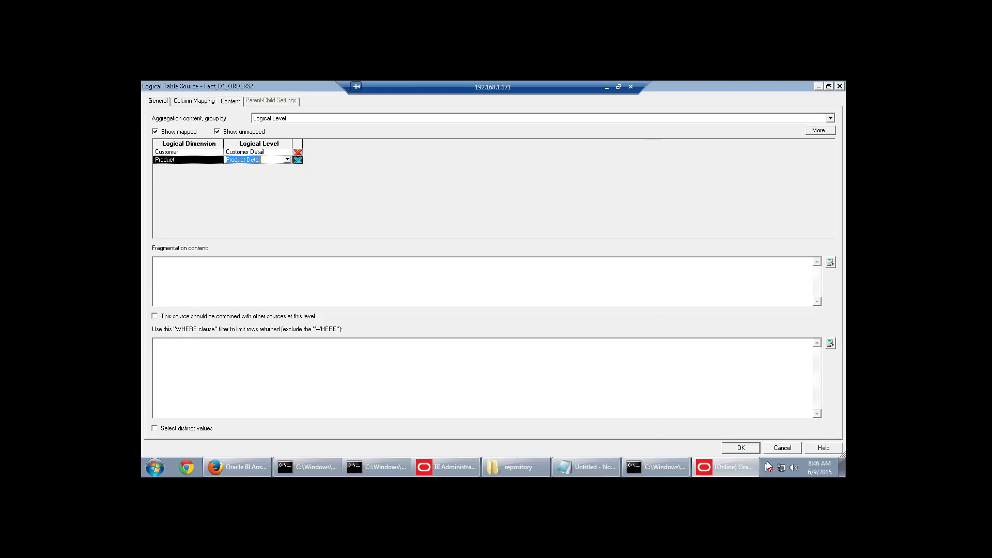
click(742, 448)
Rerun the global consistency check and review the one remaining calendar source warning.
click(202, 112)
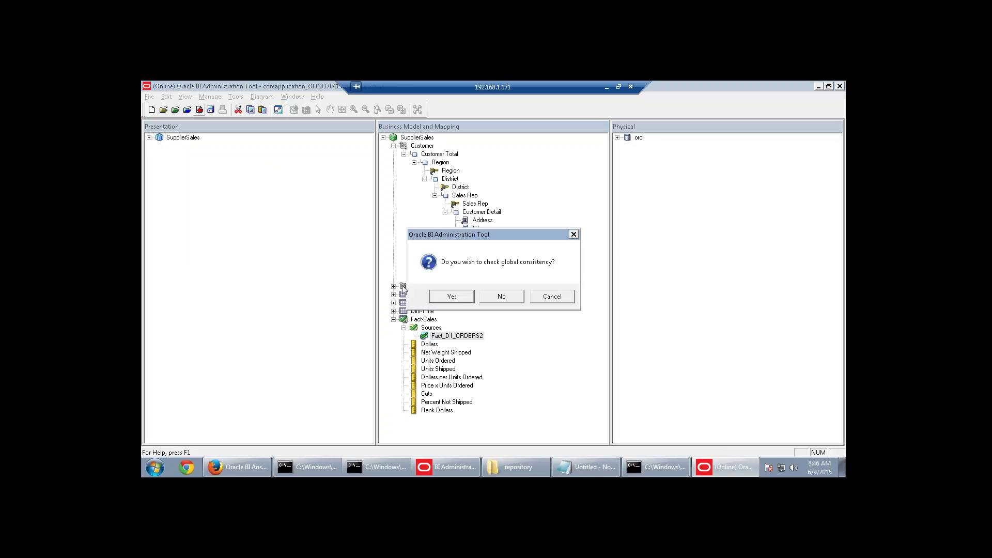
click(448, 296)
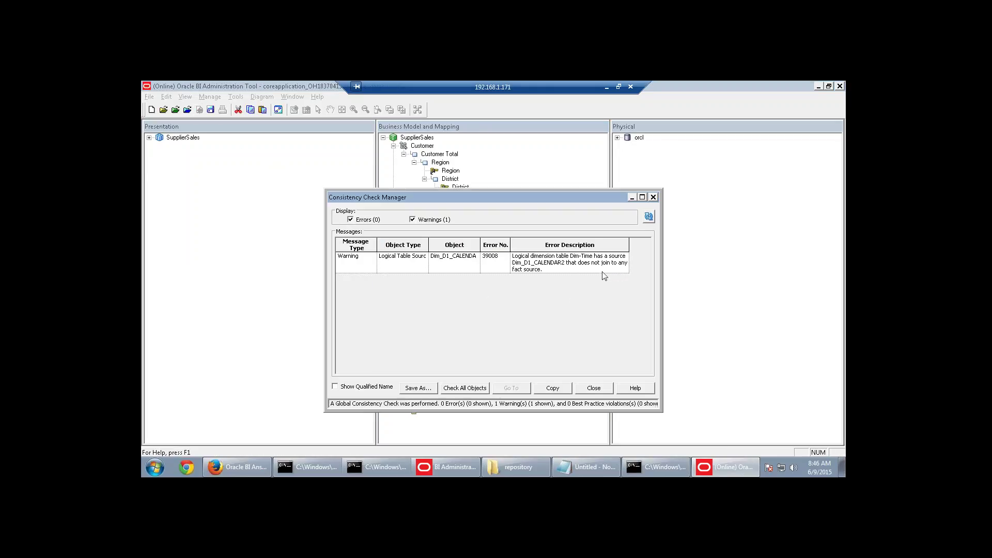
click(367, 263)
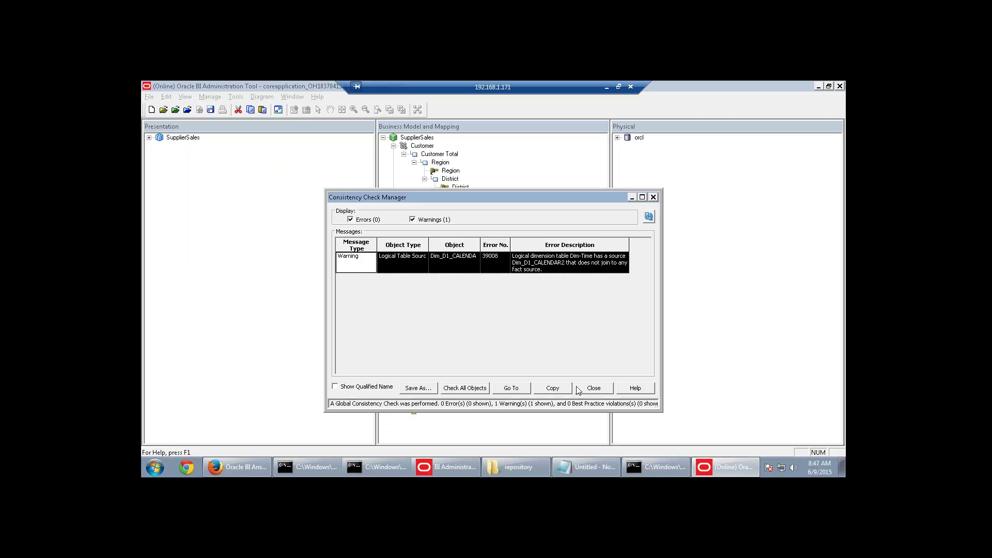
click(589, 389)
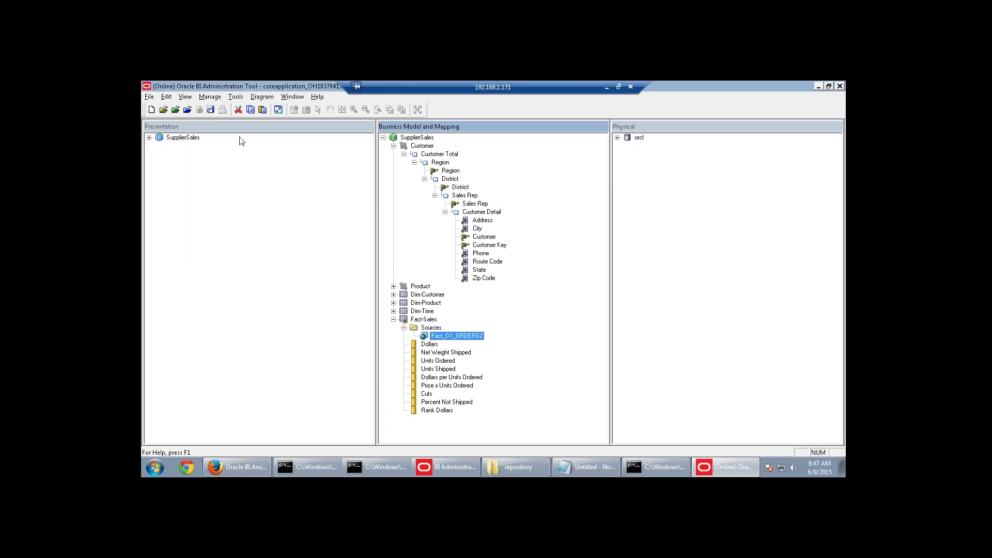
Collapse Customer and Fact-Sales, and review the Year and Month Code columns of Dim-Time.
click(393, 146)
click(393, 187)
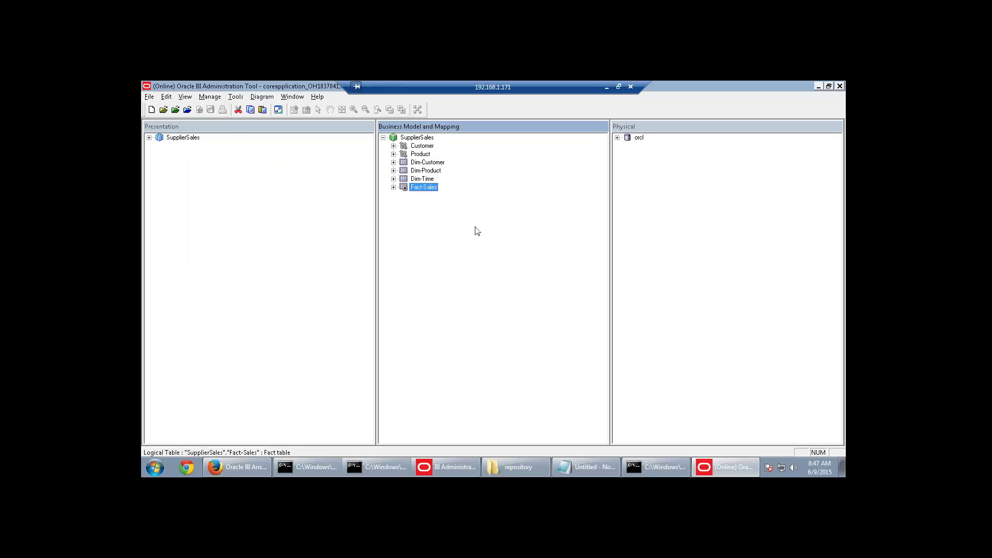
click(393, 179)
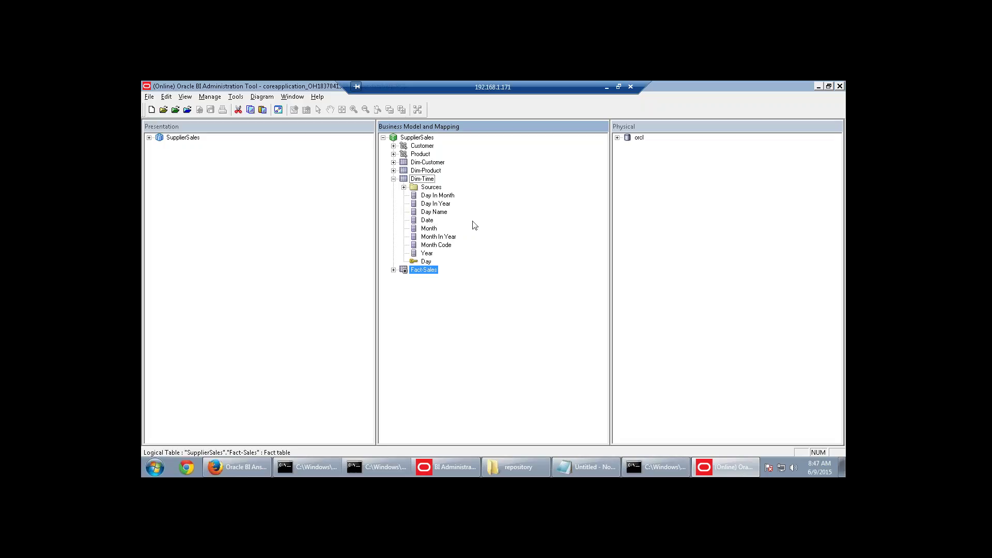
click(429, 253)
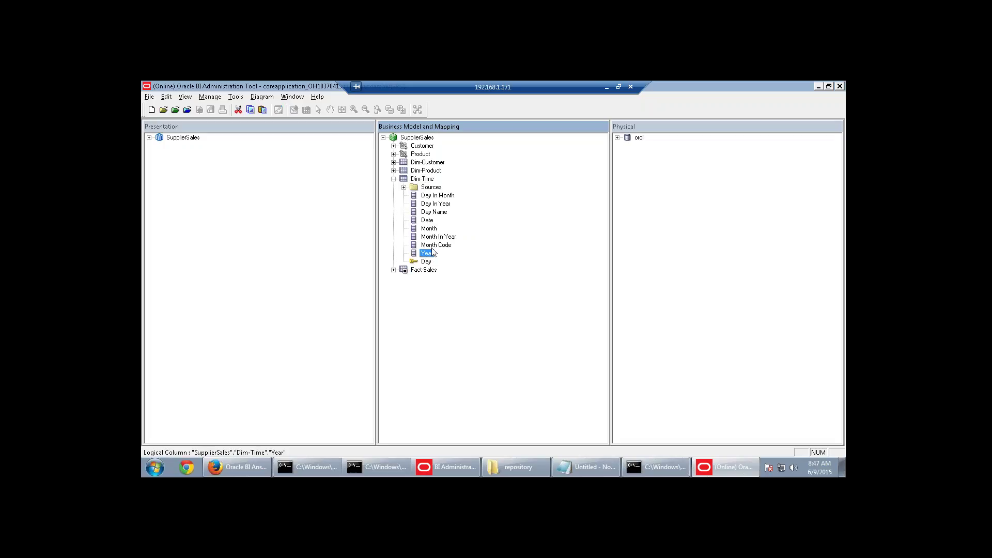
click(433, 246)
Create a new Dim-Time logical column named Quarter and view its Column Source settings.
right_click(425, 180)
mouse_move(503, 186)
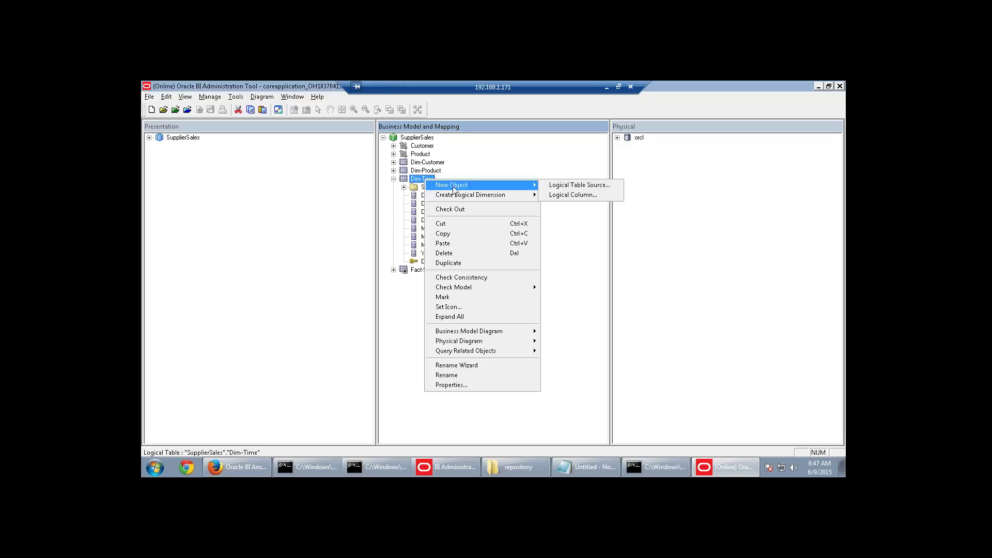
click(567, 194)
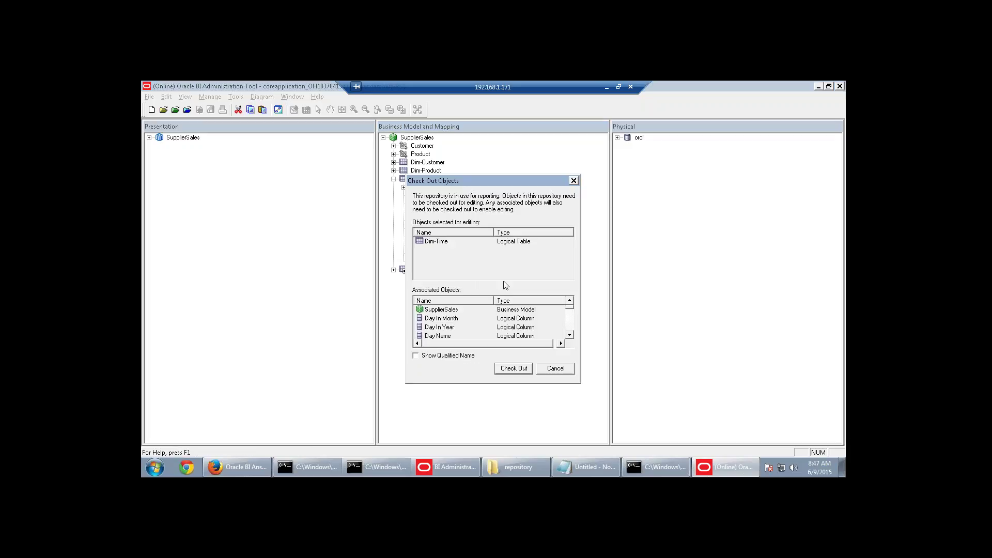
click(508, 368)
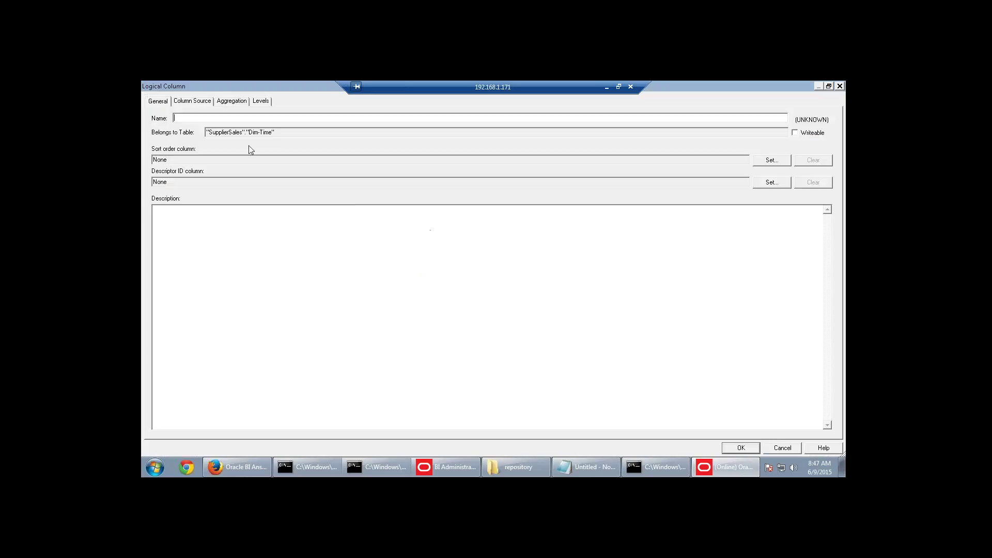
text(Quarter)
click(204, 102)
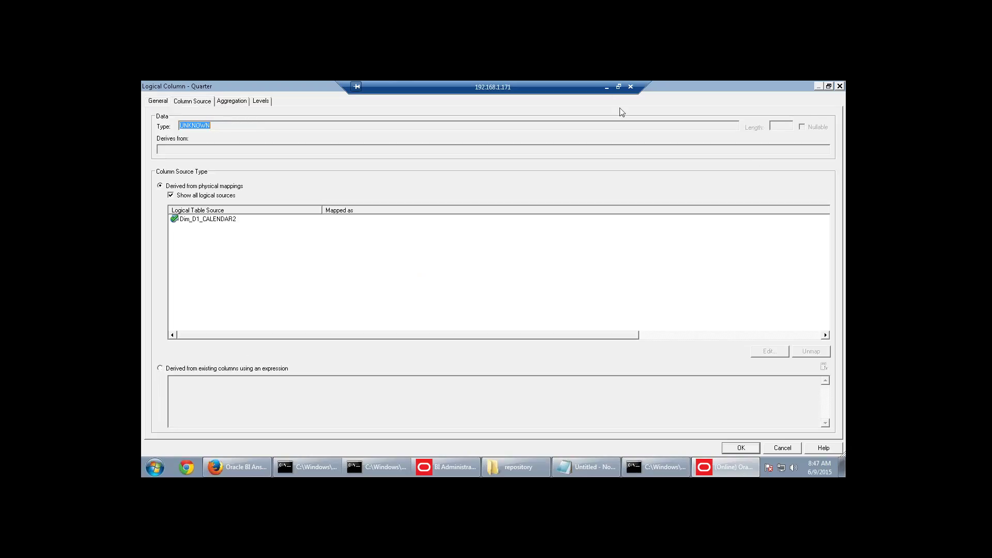
click(607, 87)
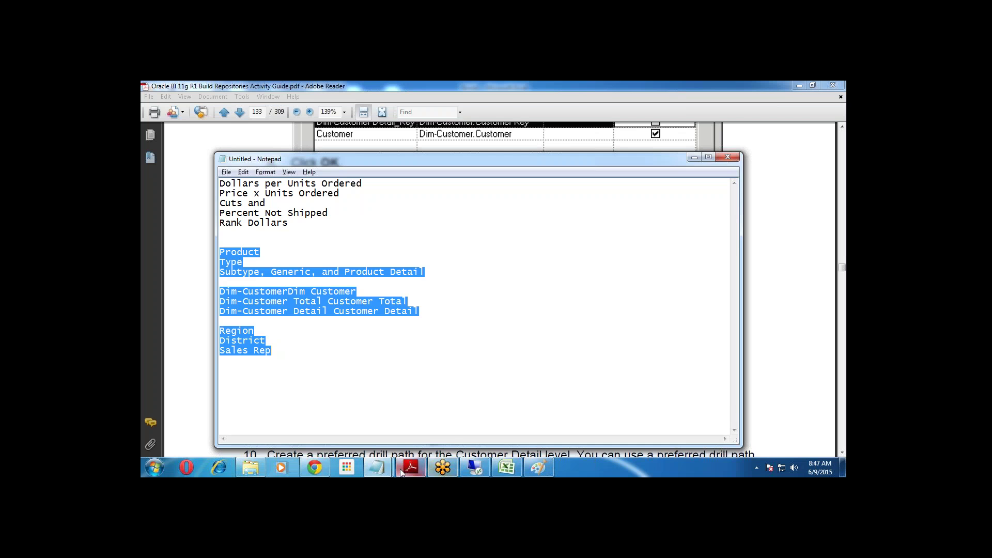
Select the Quarter CASE formula in the PDF guide, then pick the Dim_D1_CALENDAR2 source row.
click(411, 467)
scroll(499, 290, down, 10)
scroll(537, 377, down, 10)
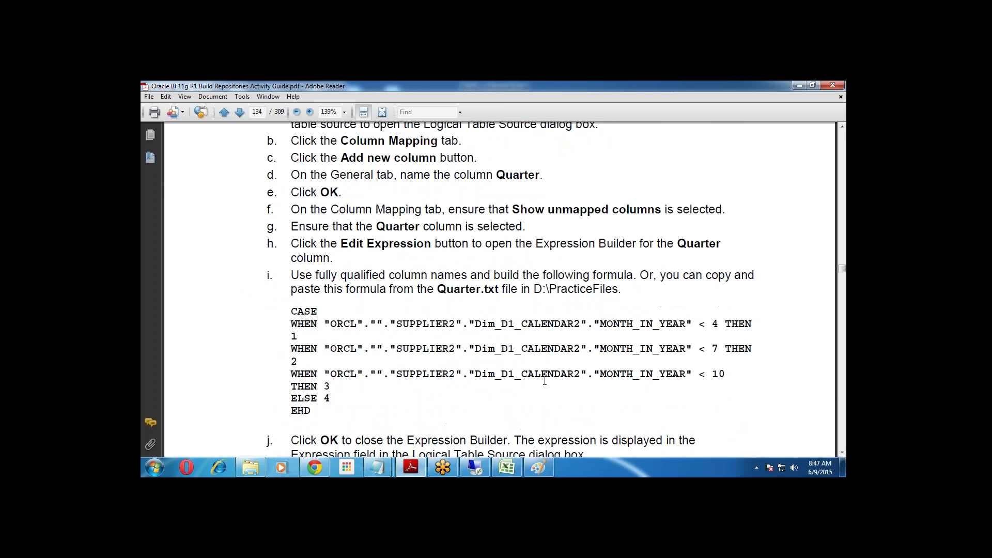
drag(312, 263, 283, 168)
key(ctrl+c)
click(475, 468)
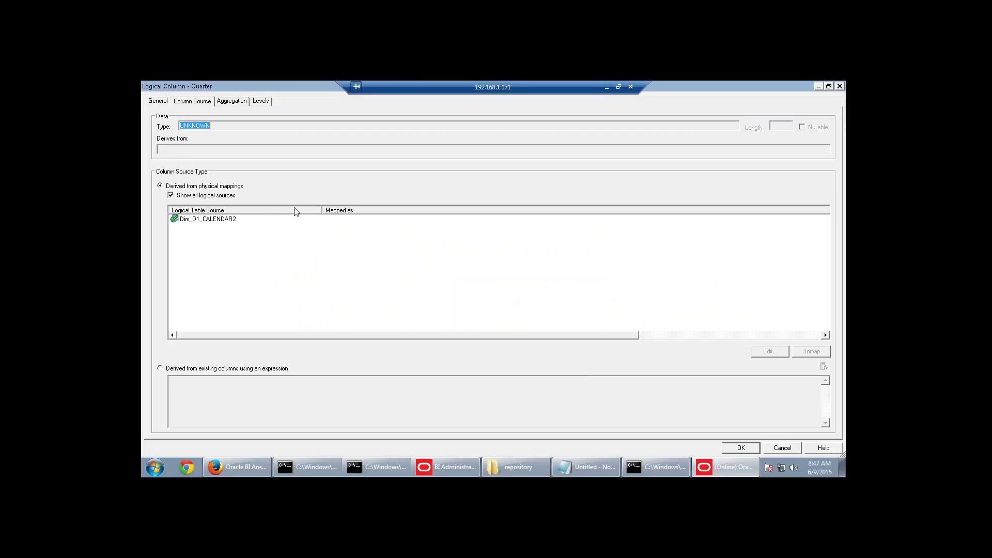
click(239, 222)
Paste the Quarter CASE formula into the Expression Builder and join its WHEN lines.
click(769, 354)
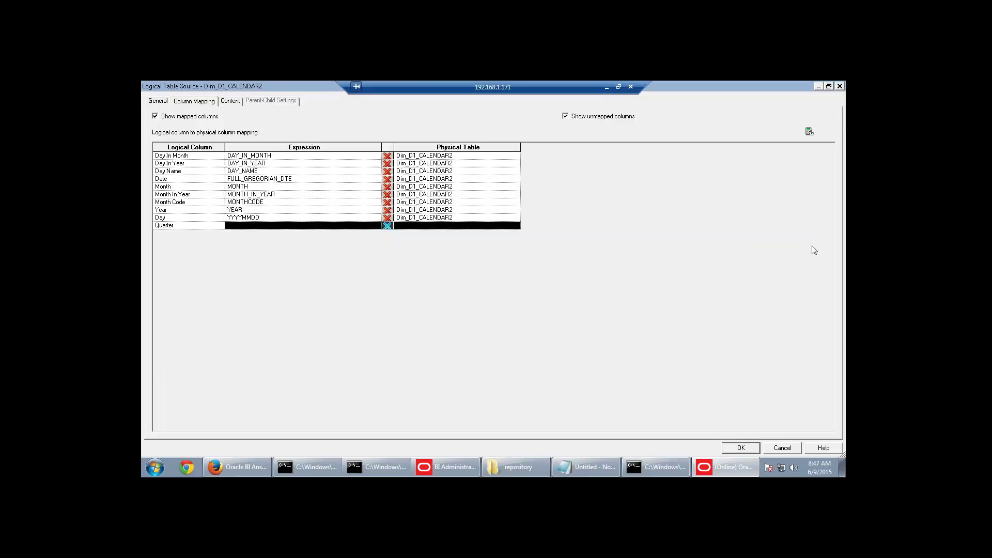
click(809, 133)
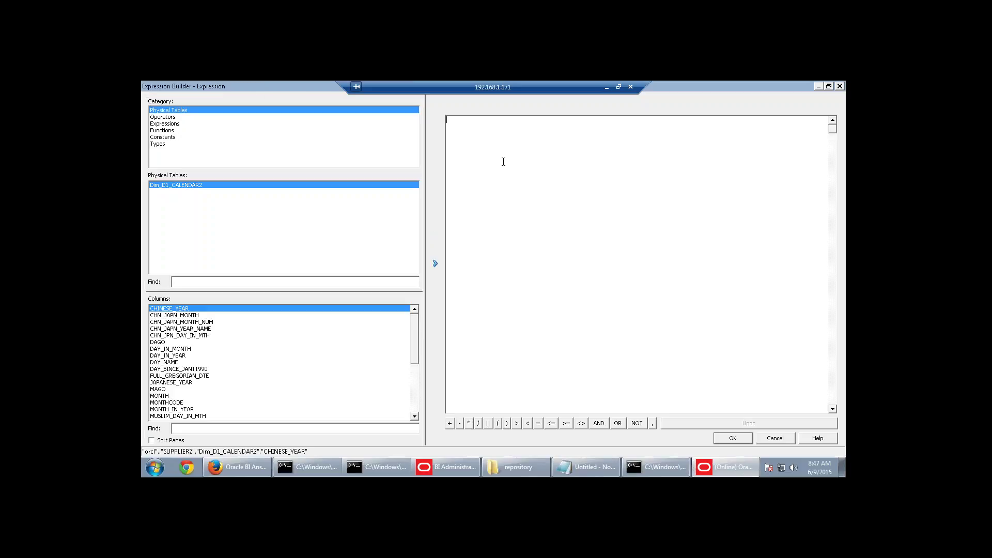
key(ctrl+v)
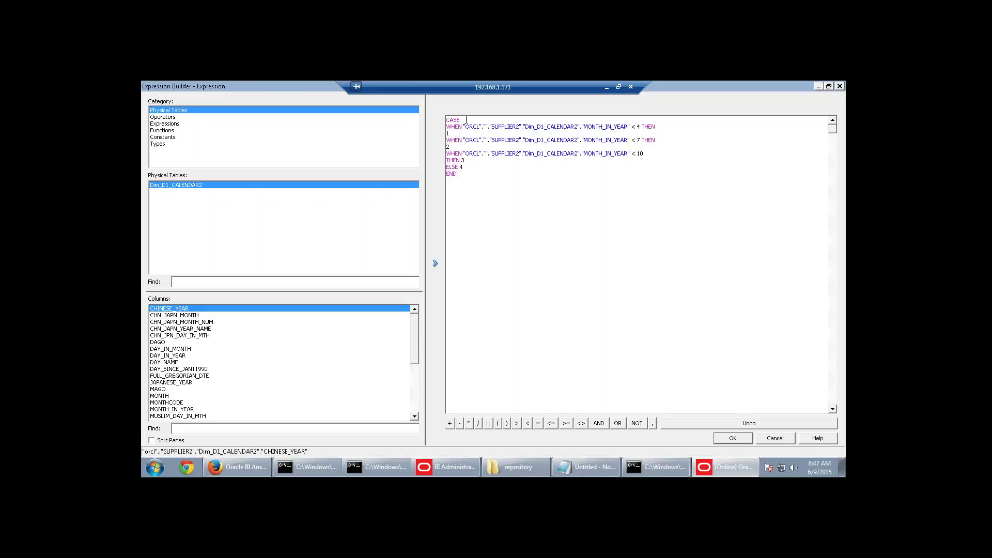
key(Delete)
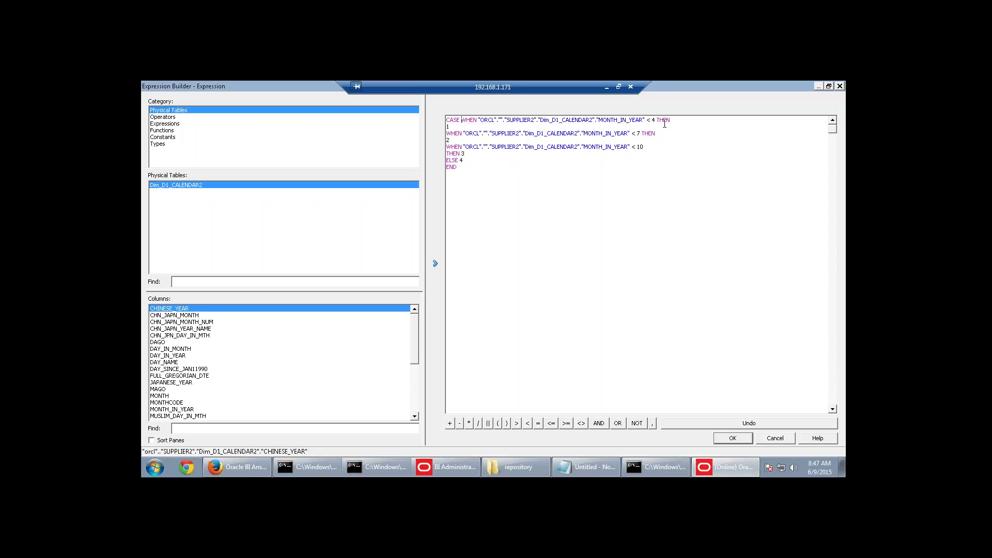
key(Delete)
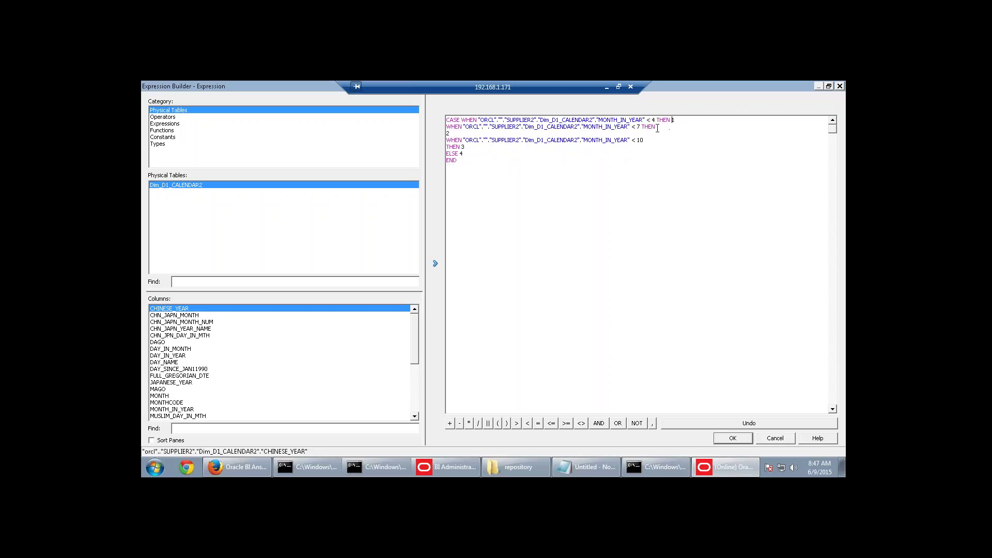
key(Delete)
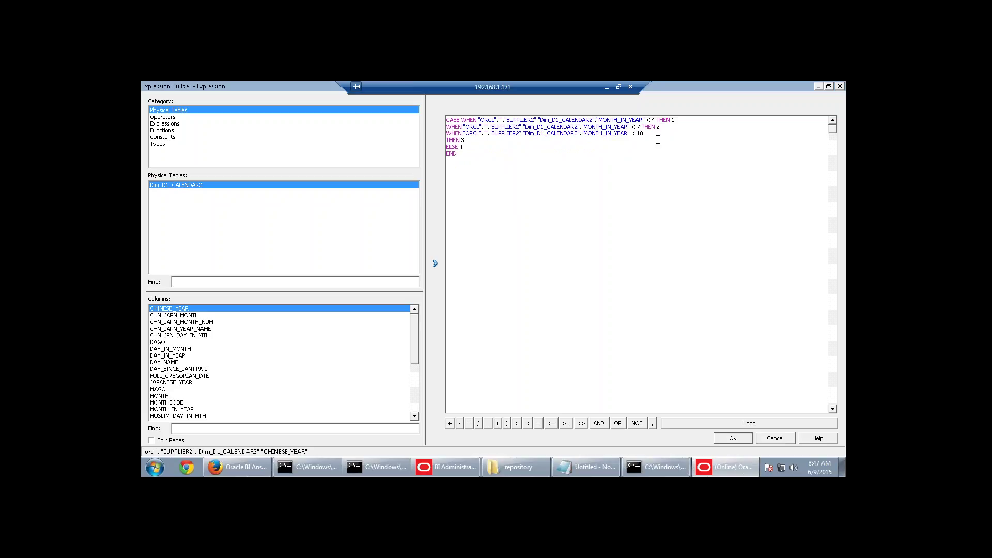
key(Delete)
Inspect the conditions' column references and browse the function groups in Expression Builder.
drag(619, 121, 641, 121)
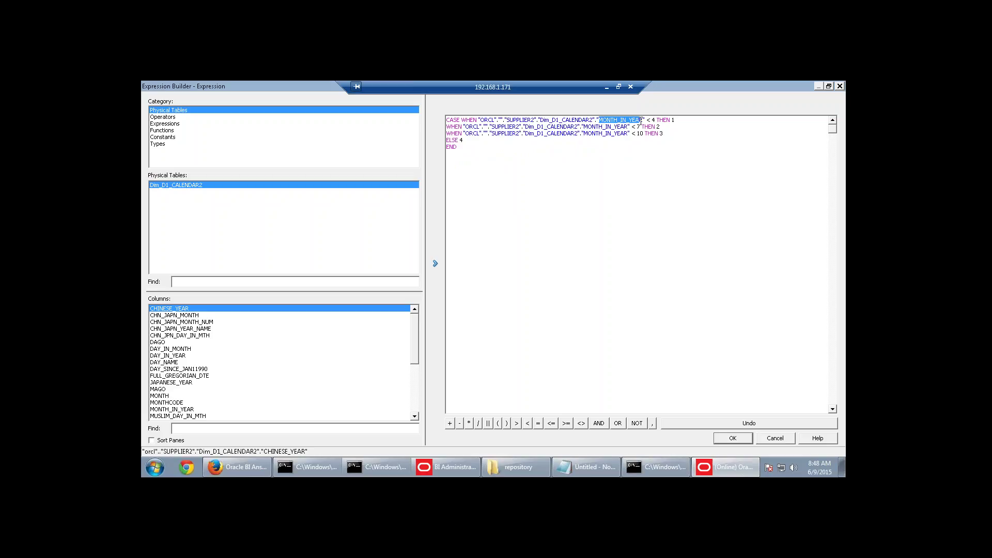
click(676, 119)
drag(568, 126, 626, 127)
click(666, 128)
click(184, 130)
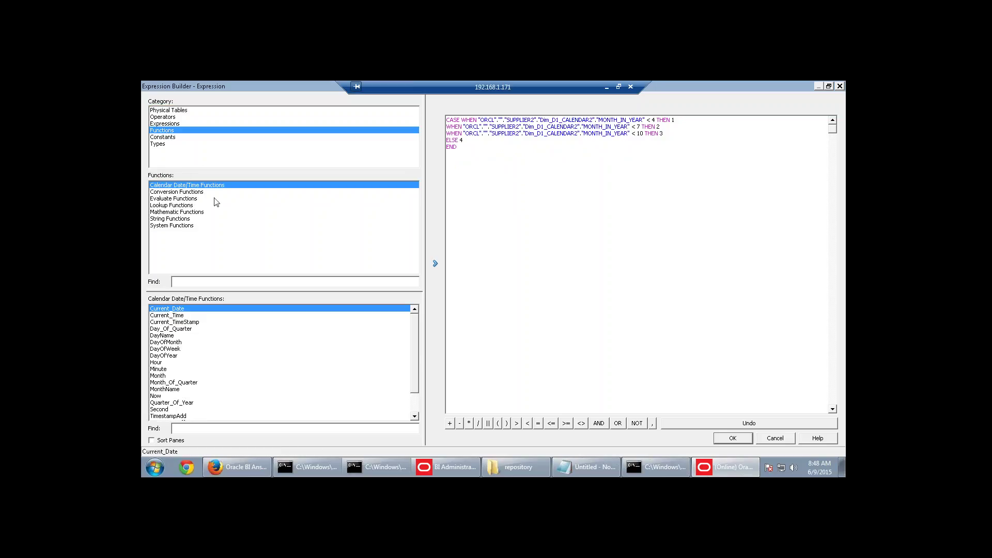
click(183, 193)
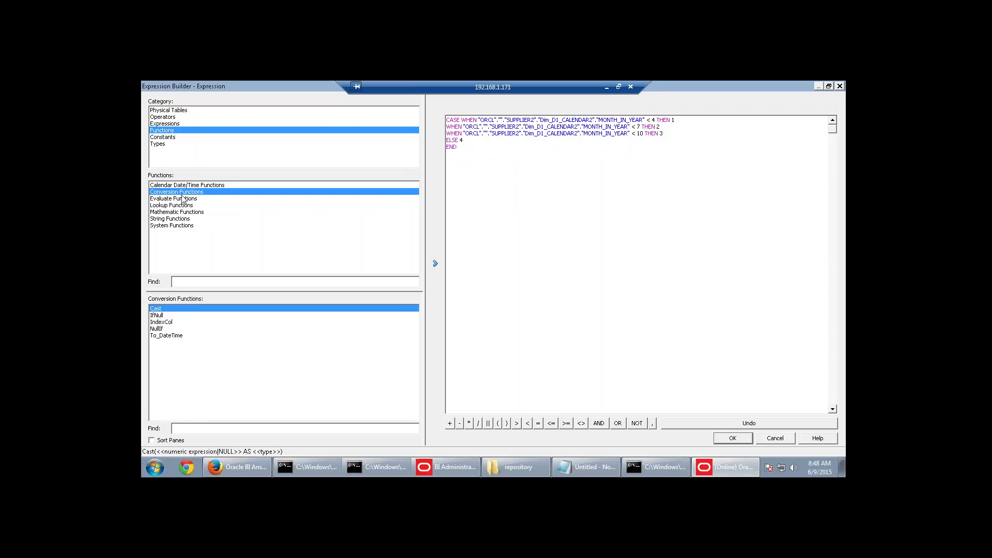
click(181, 200)
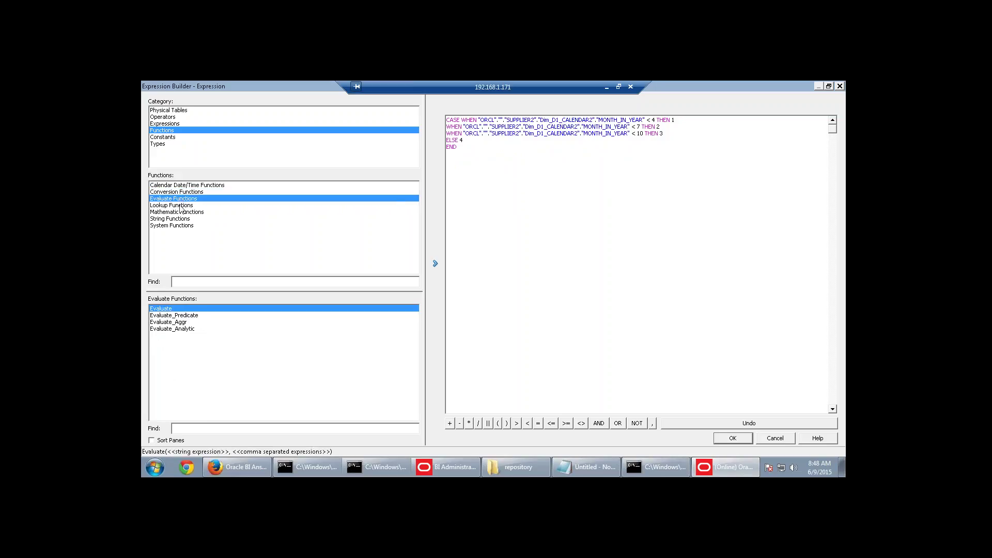
click(181, 207)
click(182, 213)
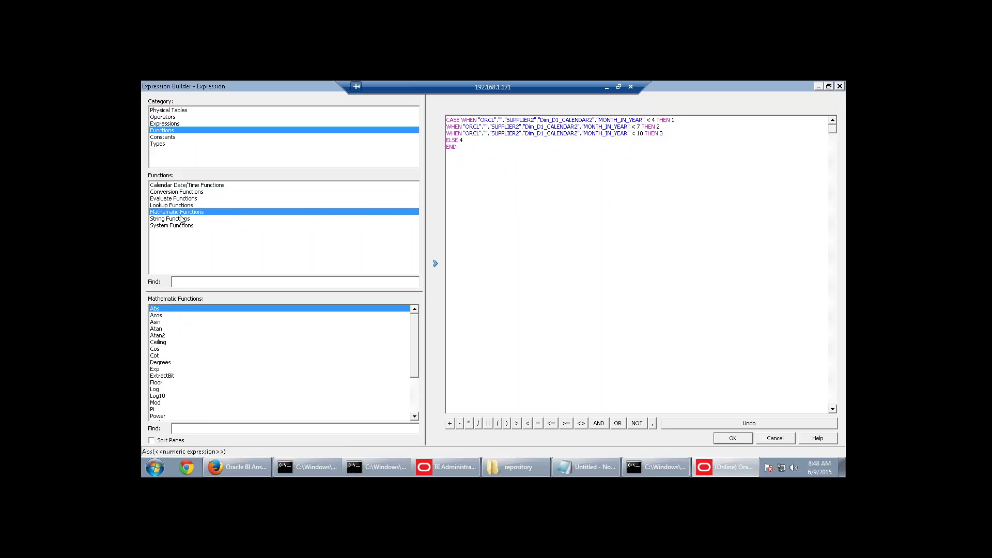
click(179, 226)
click(179, 220)
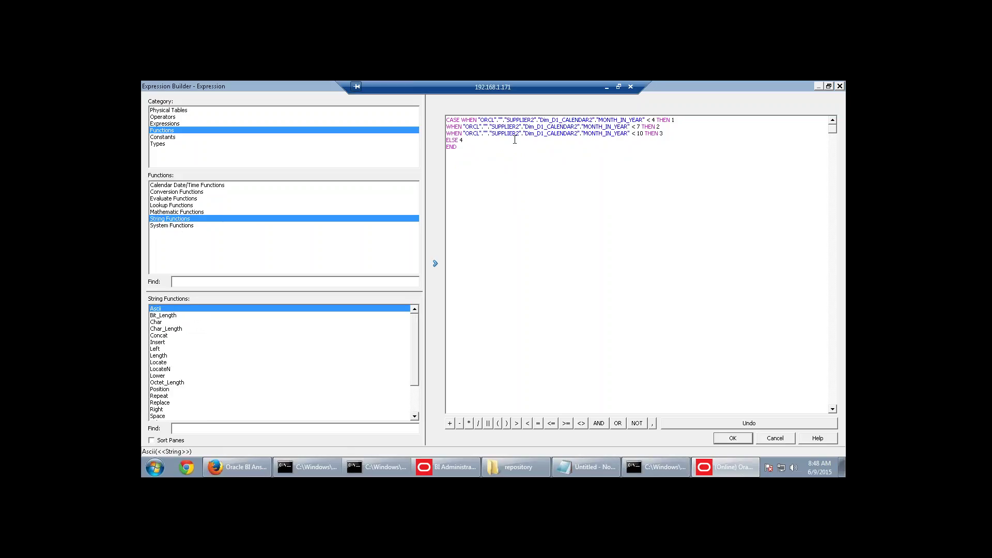
Replace the first condition's column reference with MONTH_IN_YEAR from the calendar table.
drag(481, 120, 641, 121)
click(173, 113)
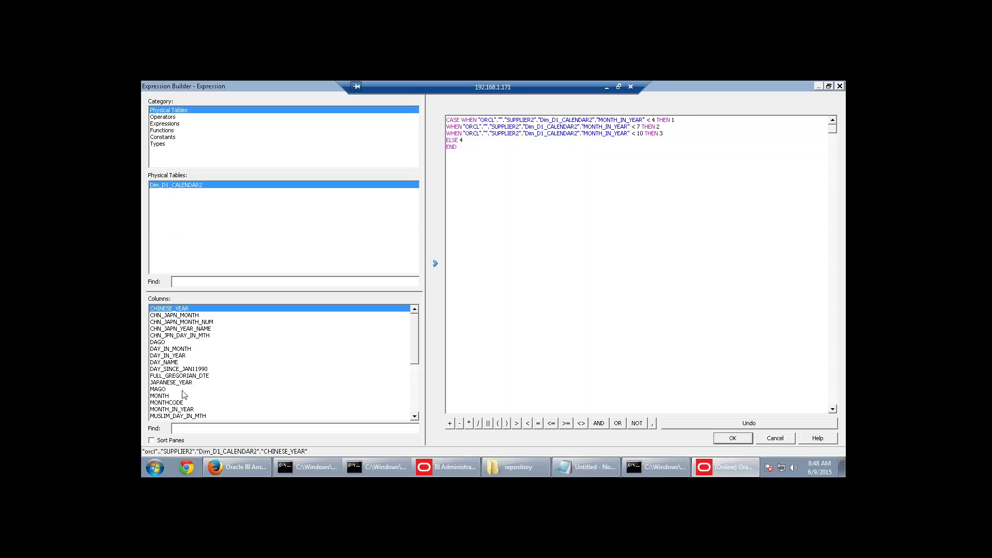
click(187, 409)
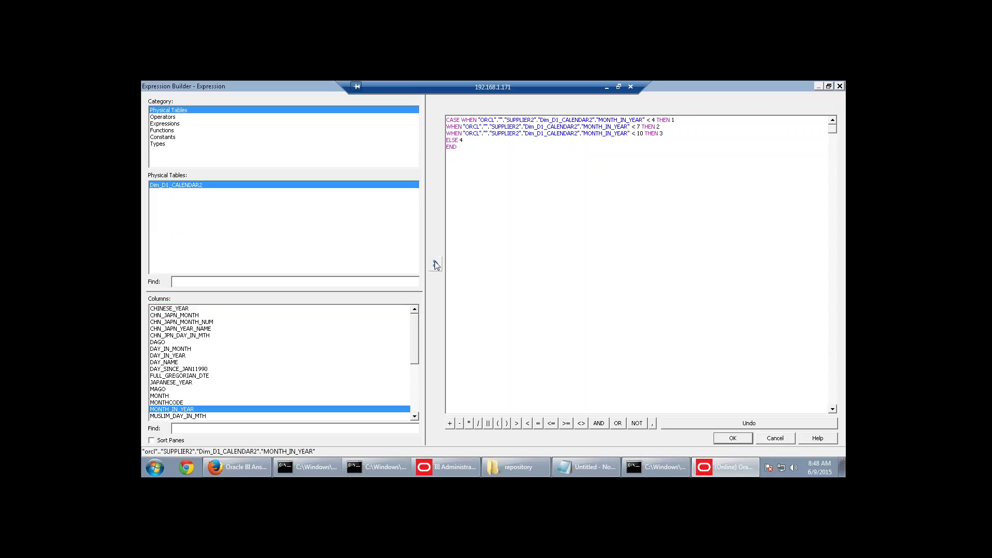
click(435, 263)
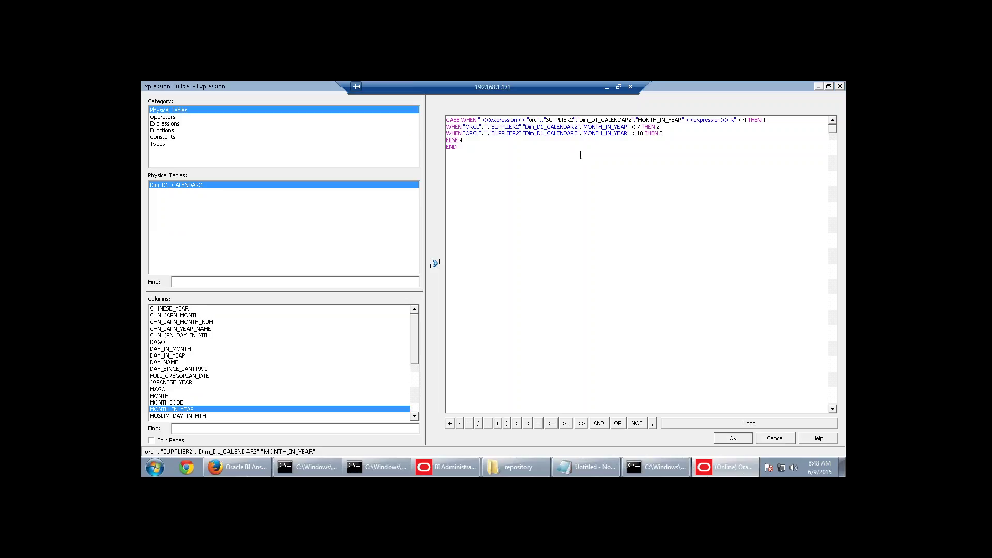
Re-paste the clean CASE statement over the expression and join its WHEN lines.
click(560, 178)
drag(457, 149, 435, 118)
key(ctrl+v)
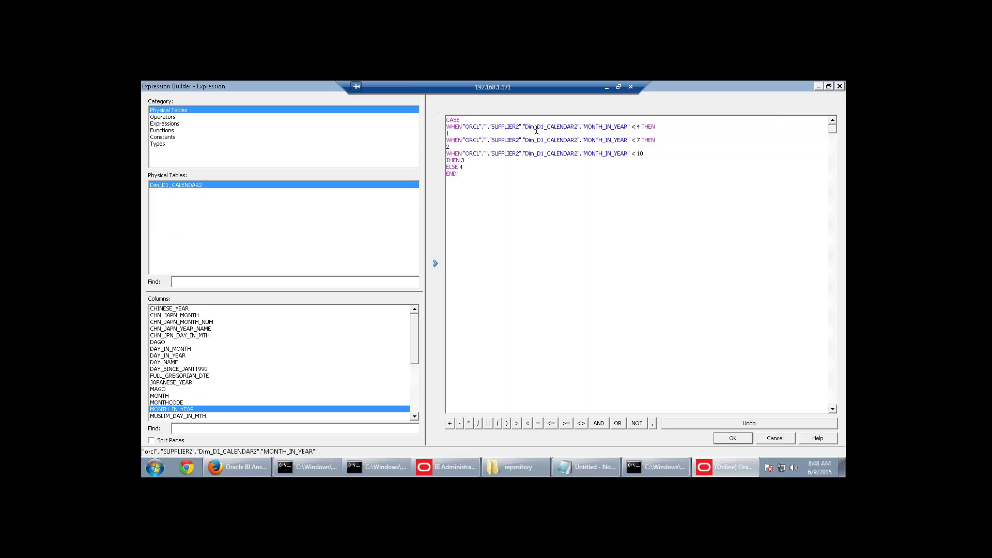
key(Delete)
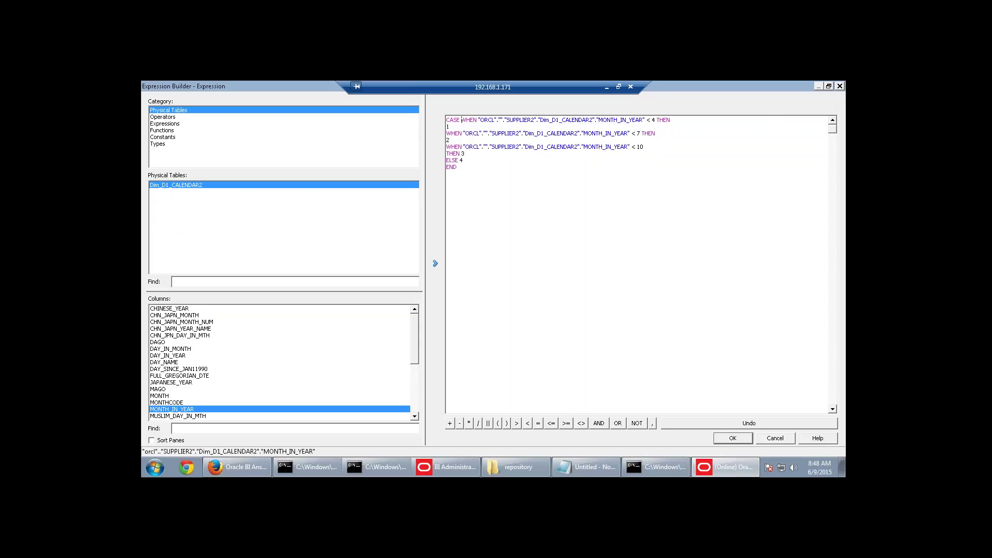
key(Delete)
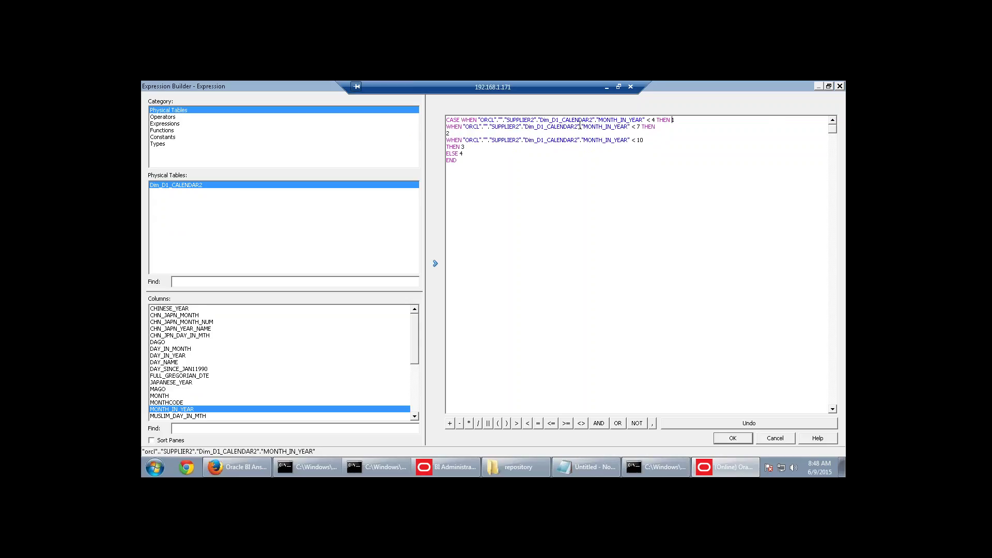
key(Delete)
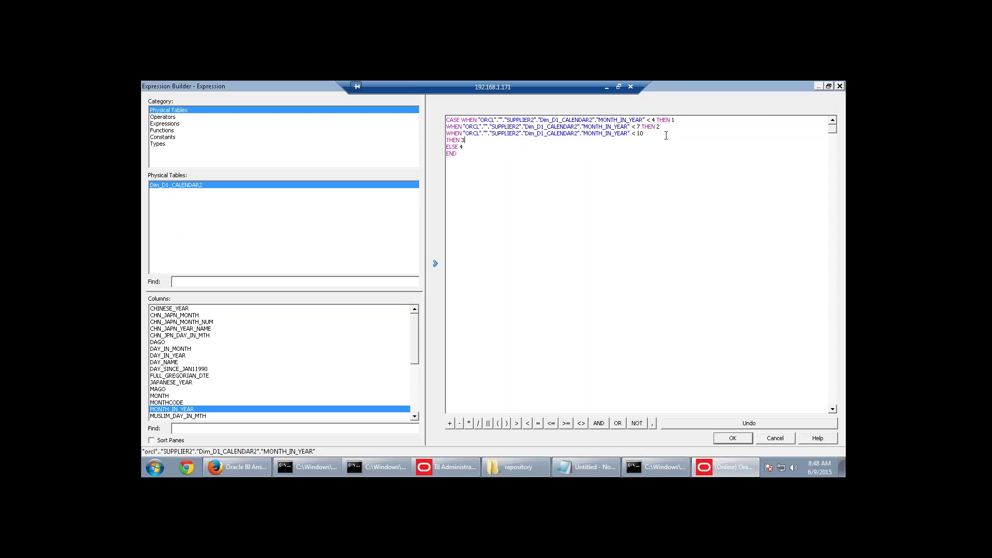
key(Delete)
Accept the CASE expression and close the Logical Table Source and Quarter column dialogs.
click(738, 438)
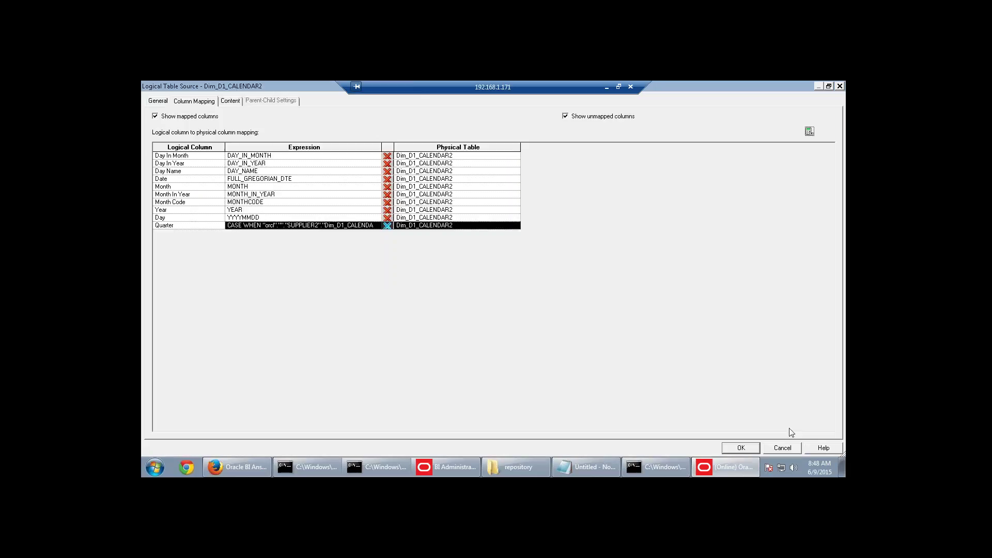
key(Return)
click(752, 451)
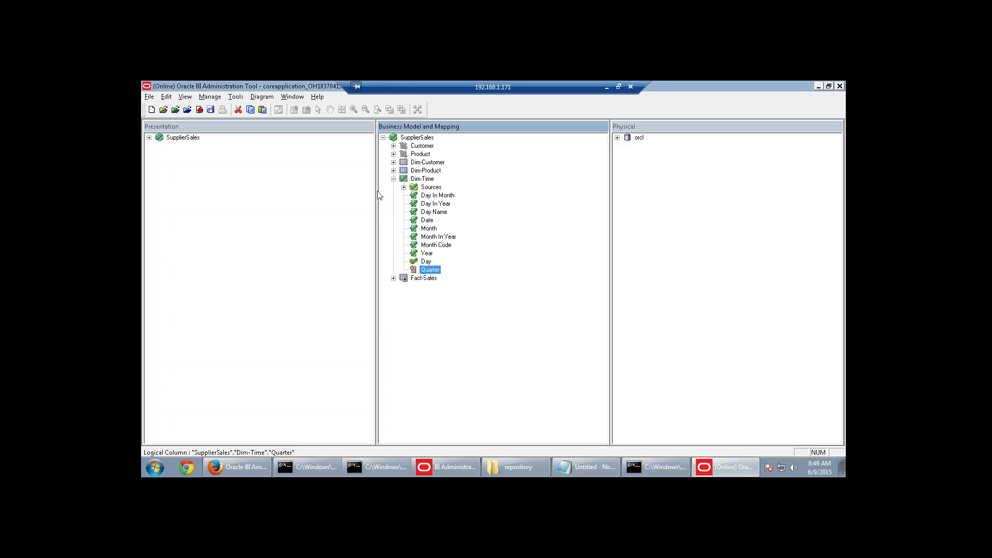
Create a level-based logical dimension named Time in SupplierSales.
click(393, 179)
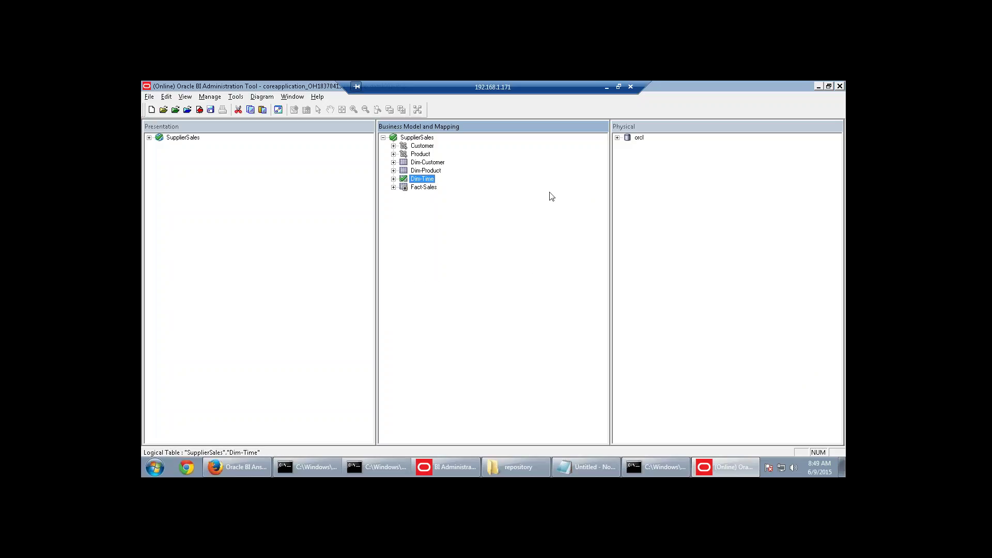
right_click(423, 138)
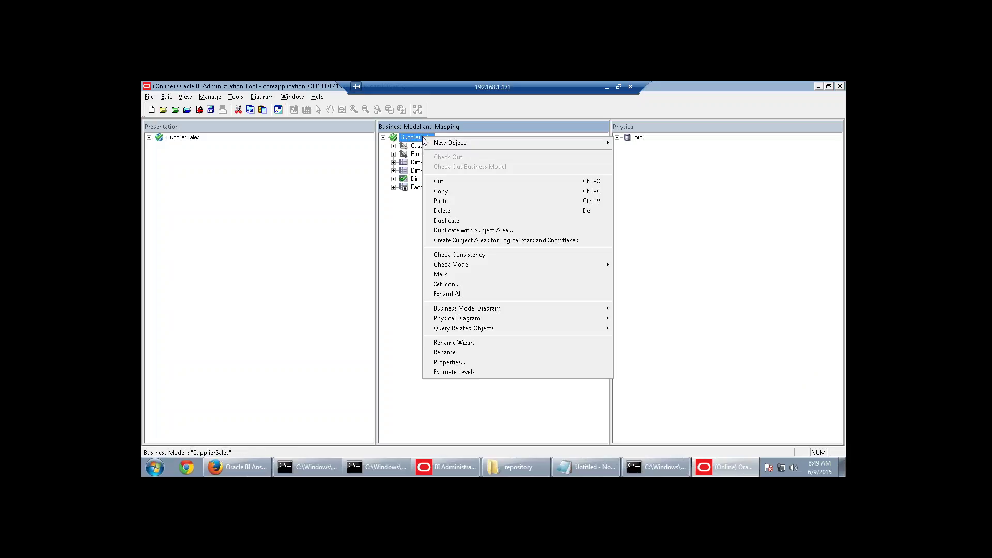
mouse_move(491, 147)
mouse_move(654, 167)
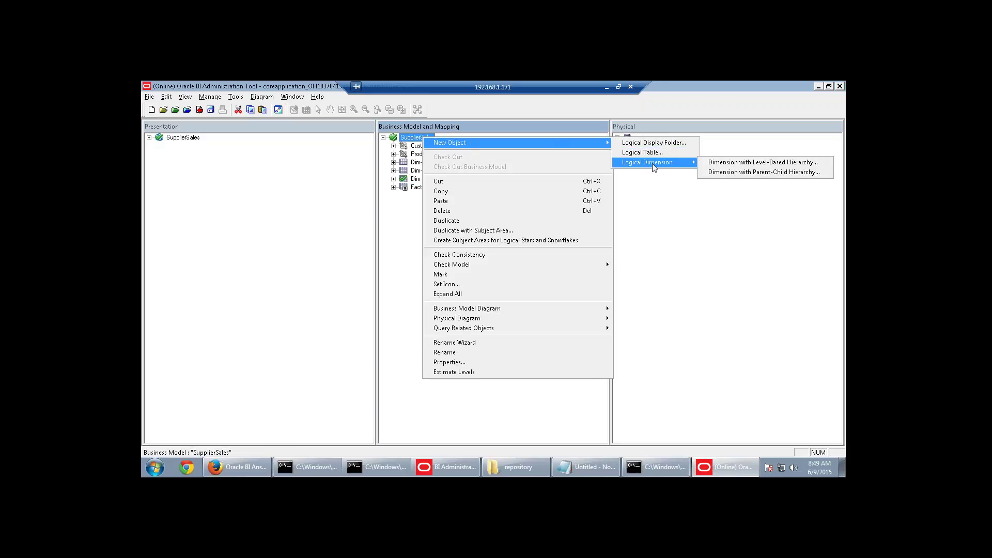
click(736, 164)
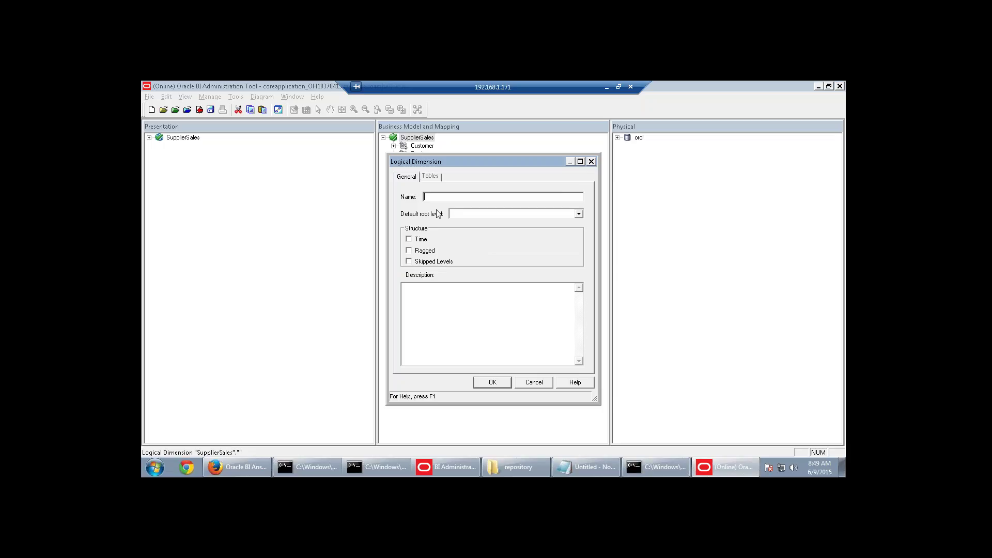
text(Time)
click(493, 382)
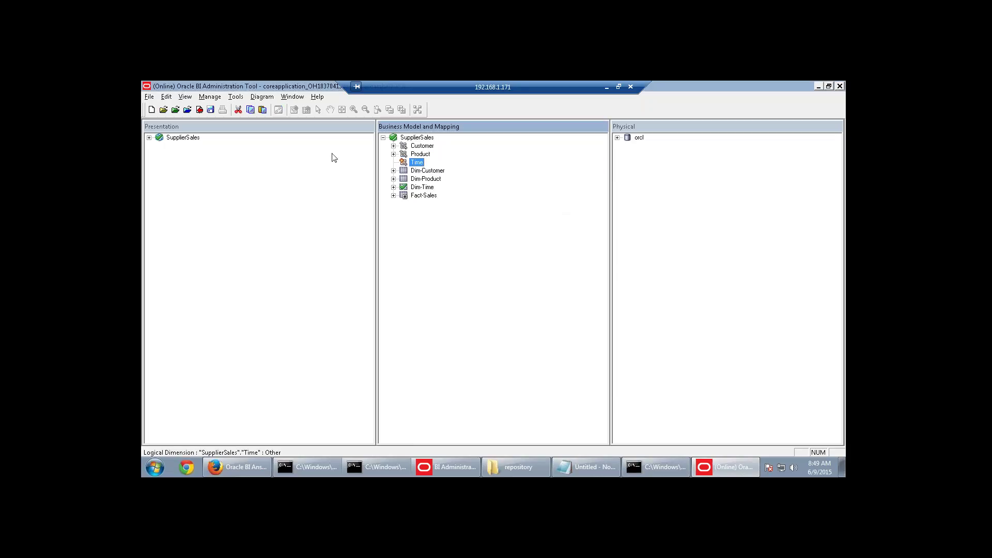
Start a logical level under Time, consult the lab guide, then cancel the empty level.
right_click(417, 166)
mouse_move(438, 171)
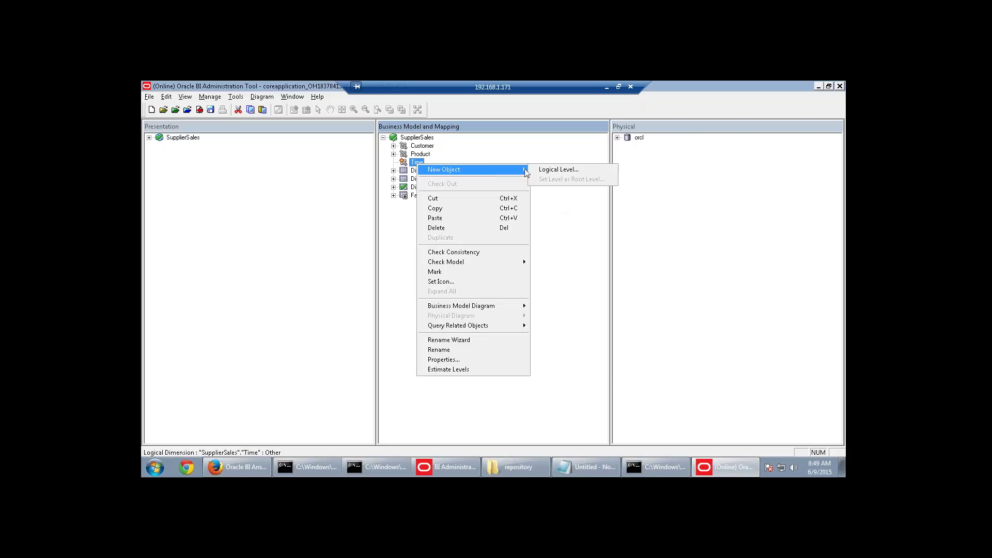
click(553, 172)
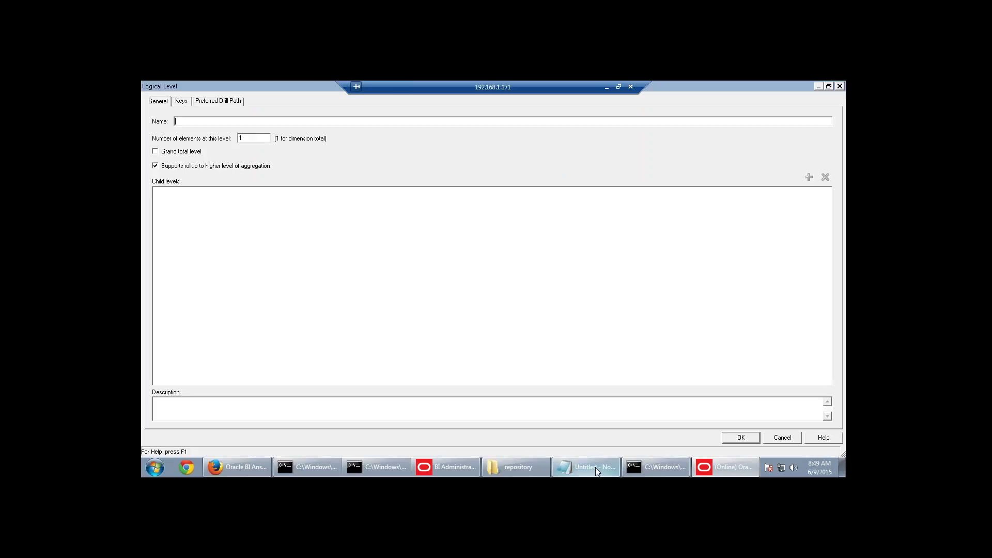
click(595, 467)
click(606, 88)
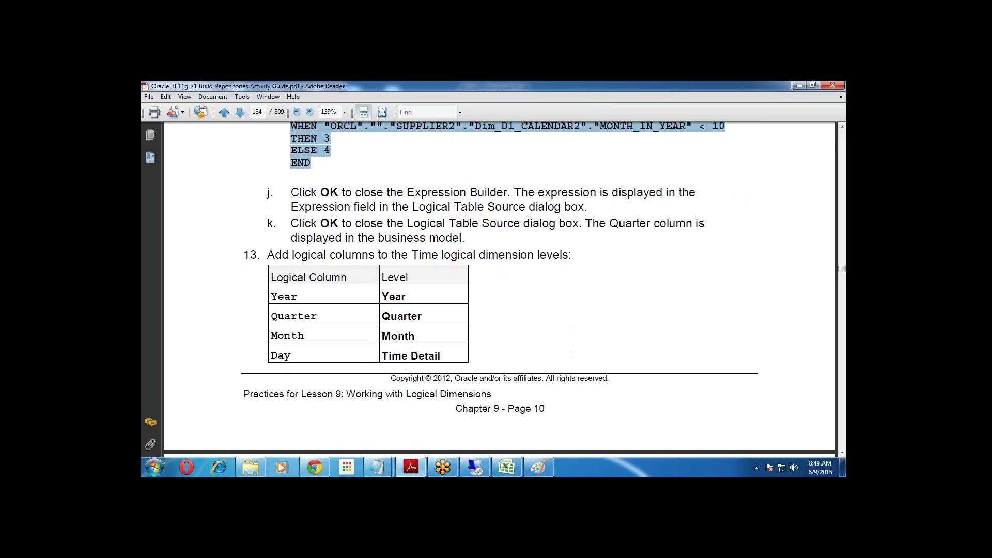
scroll(531, 421, up, 3)
scroll(531, 421, down, 10)
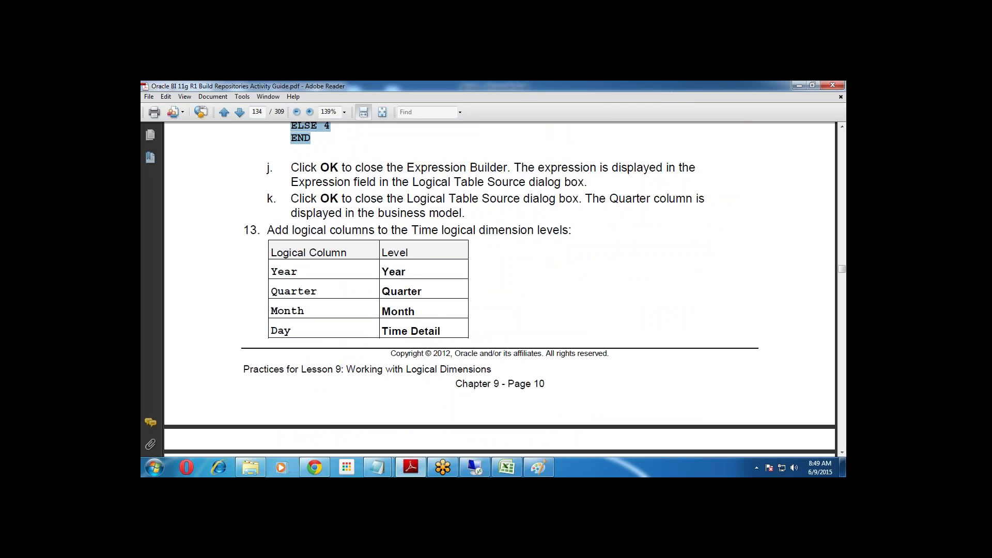
scroll(531, 421, down, 10)
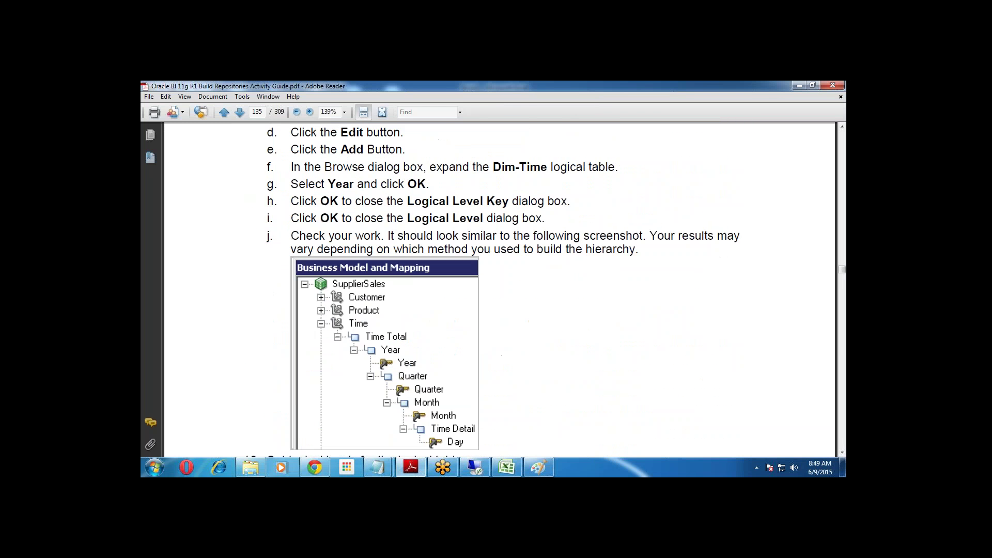
click(475, 467)
click(698, 468)
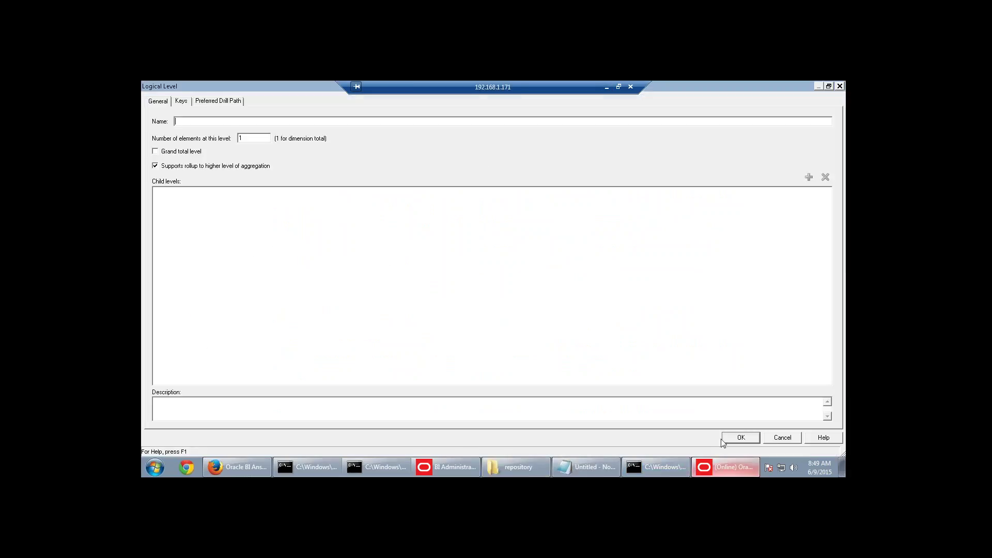
click(782, 437)
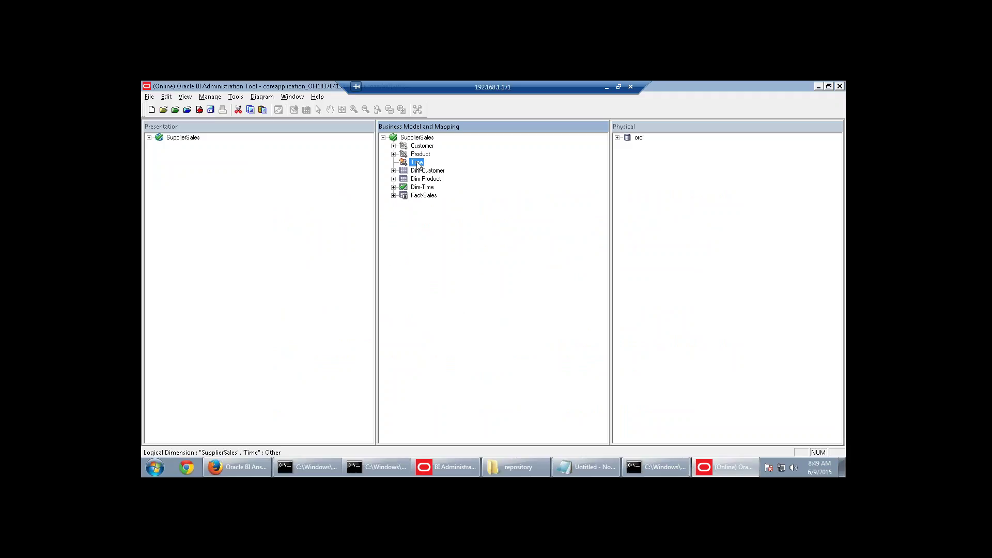
Add a Time Total level to Time as the grand total level.
right_click(417, 162)
mouse_move(429, 172)
click(566, 168)
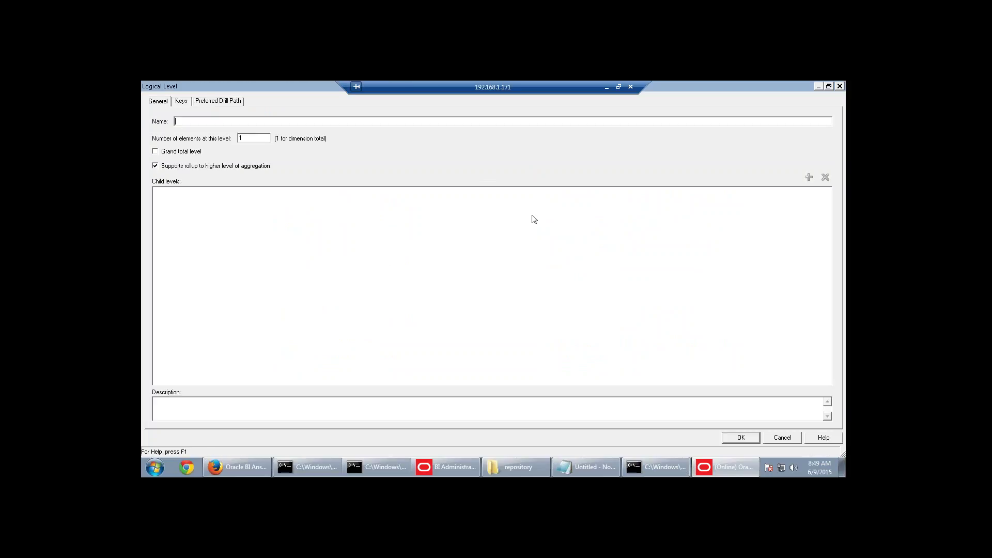
text(Time Total)
click(155, 151)
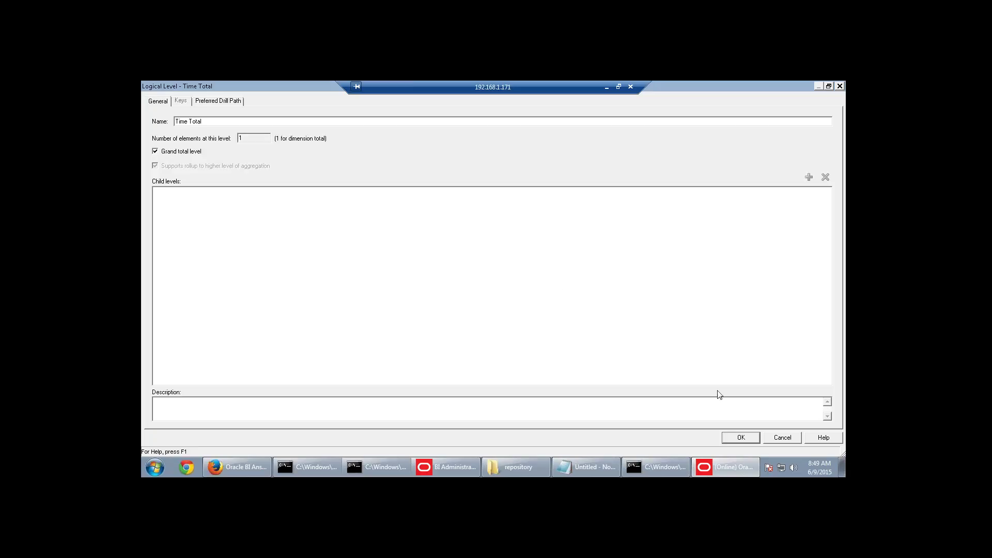
click(742, 437)
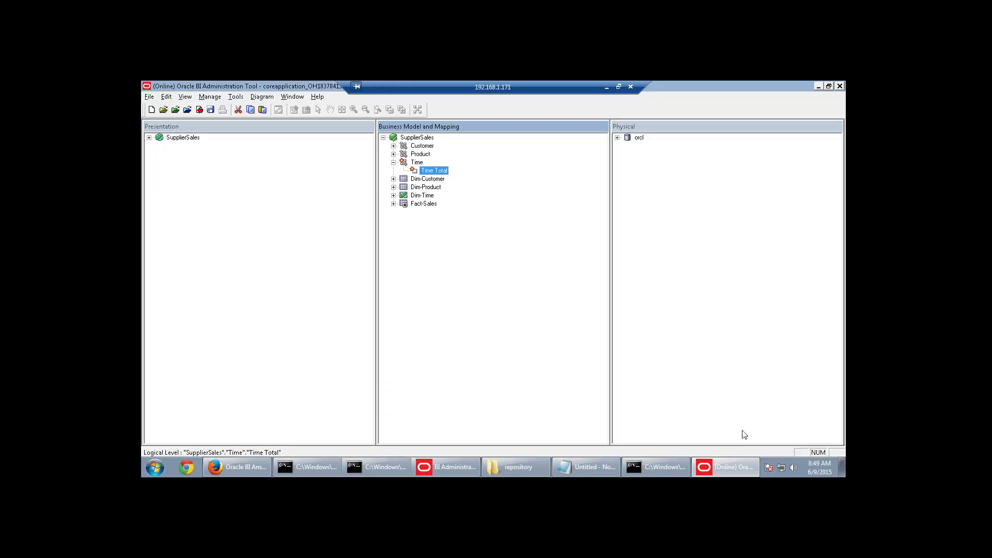
Add Year as a child of Time Total, and Quarter as a child of Year.
right_click(438, 173)
mouse_move(445, 179)
click(577, 189)
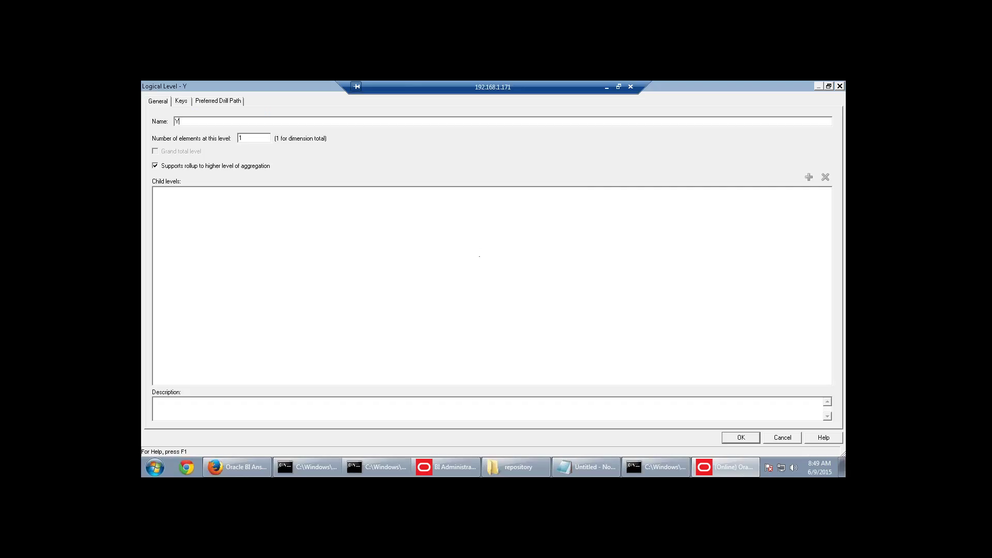
click(734, 436)
right_click(439, 181)
mouse_move(468, 187)
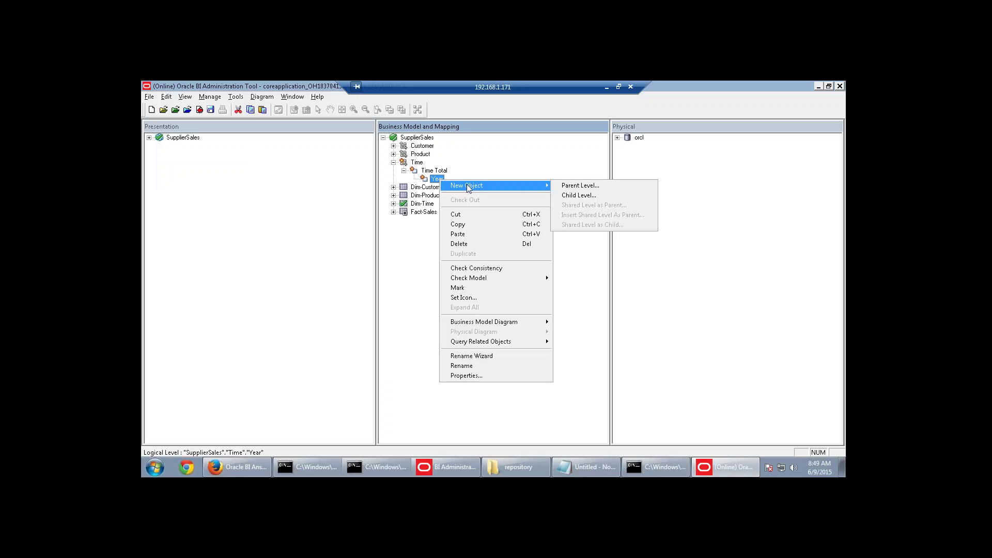
click(580, 195)
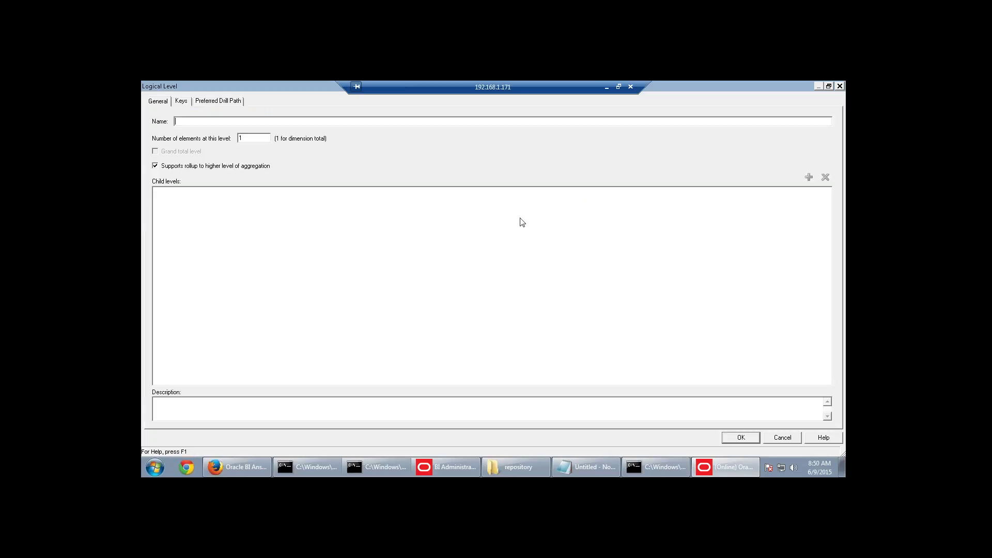
click(746, 439)
Add a Month child level under Quarter.
right_click(452, 187)
mouse_move(472, 194)
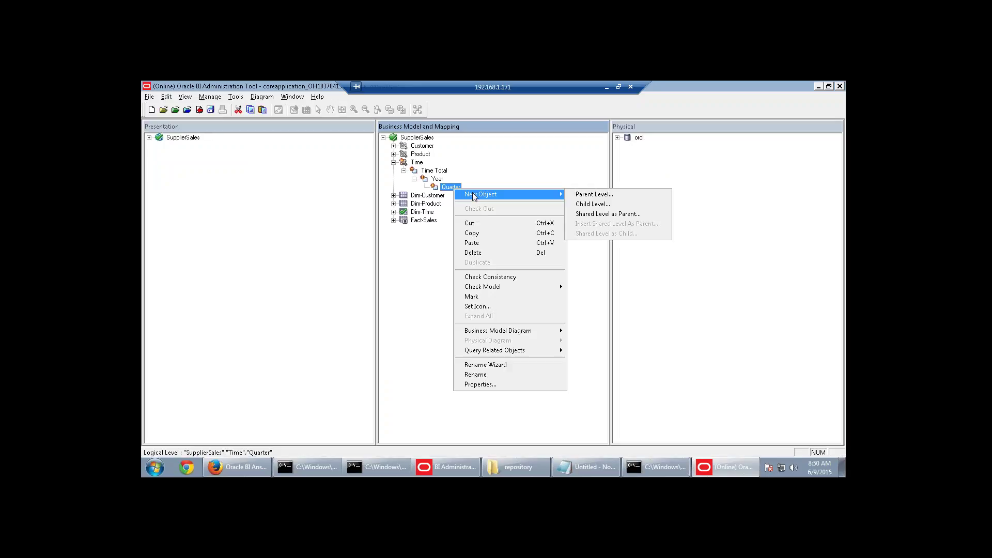
click(595, 205)
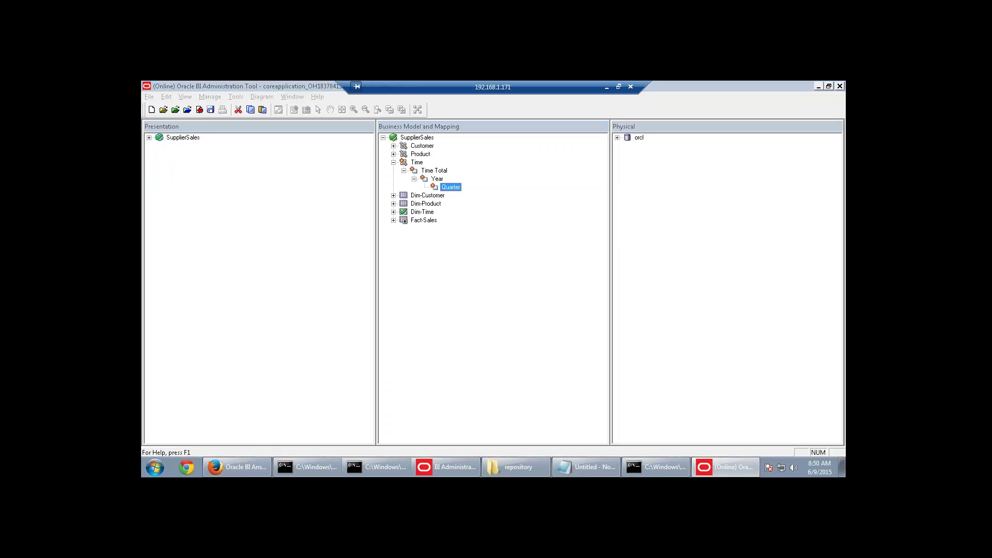
text(Month)
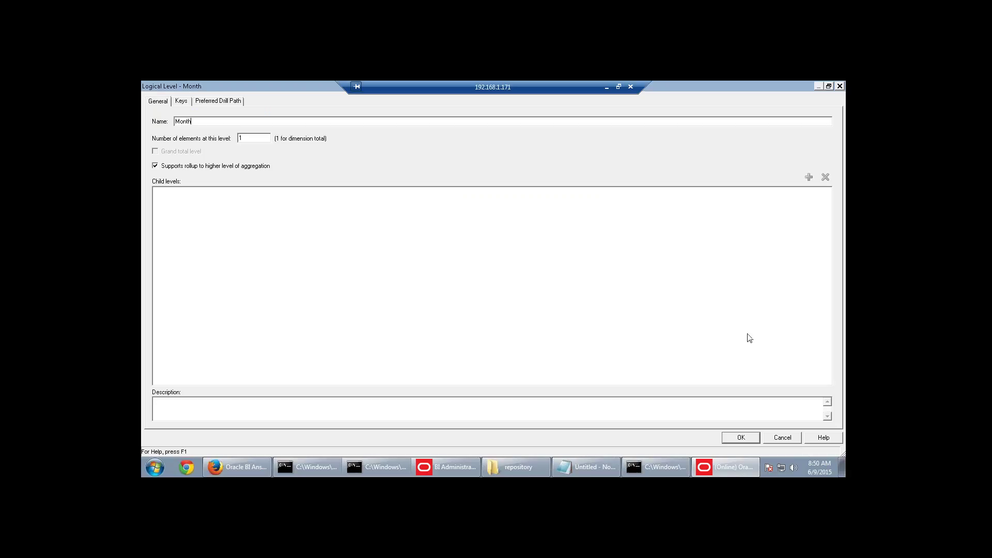
click(740, 437)
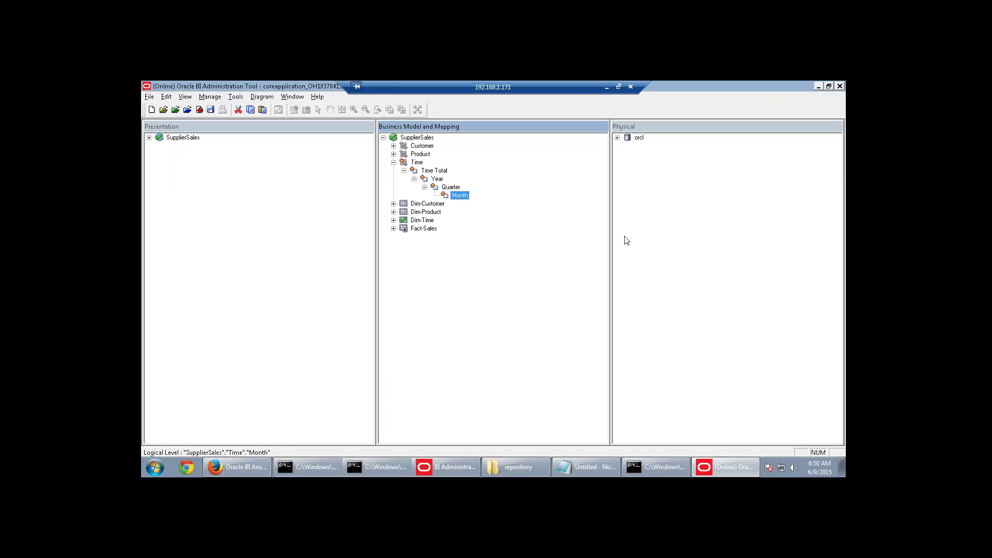
Add a Time Detail child level under Month, checking the guide's hierarchy first, and expand Dim-Time.
right_click(464, 196)
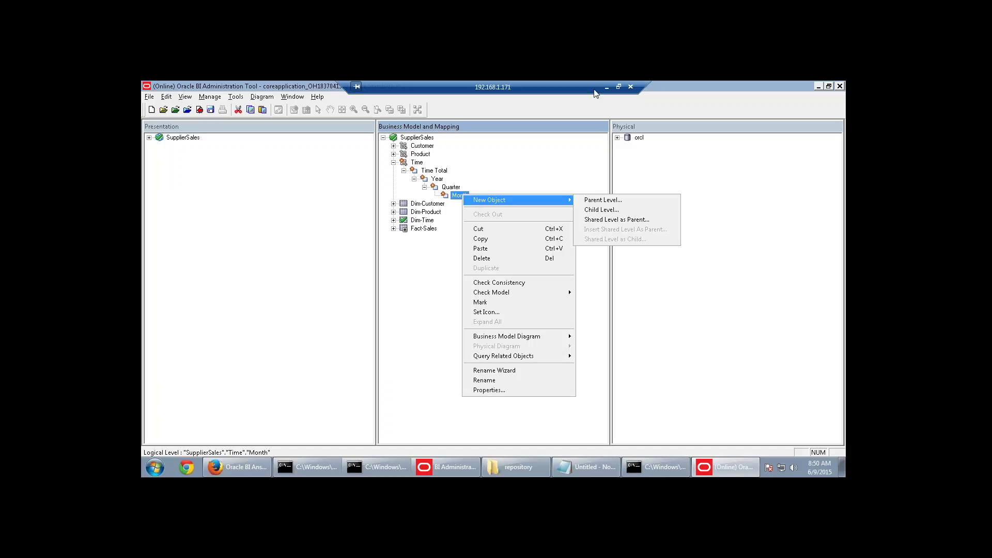
click(607, 87)
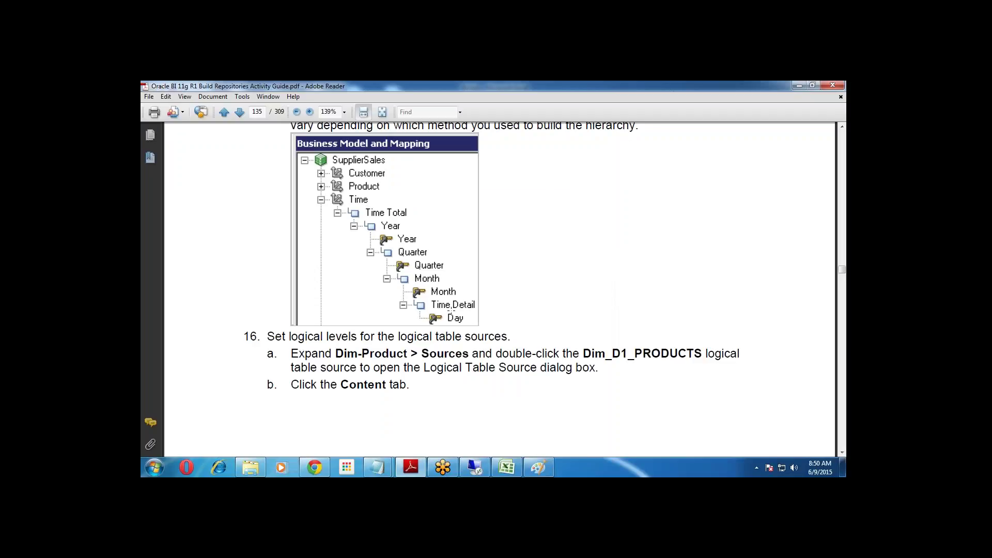
click(536, 468)
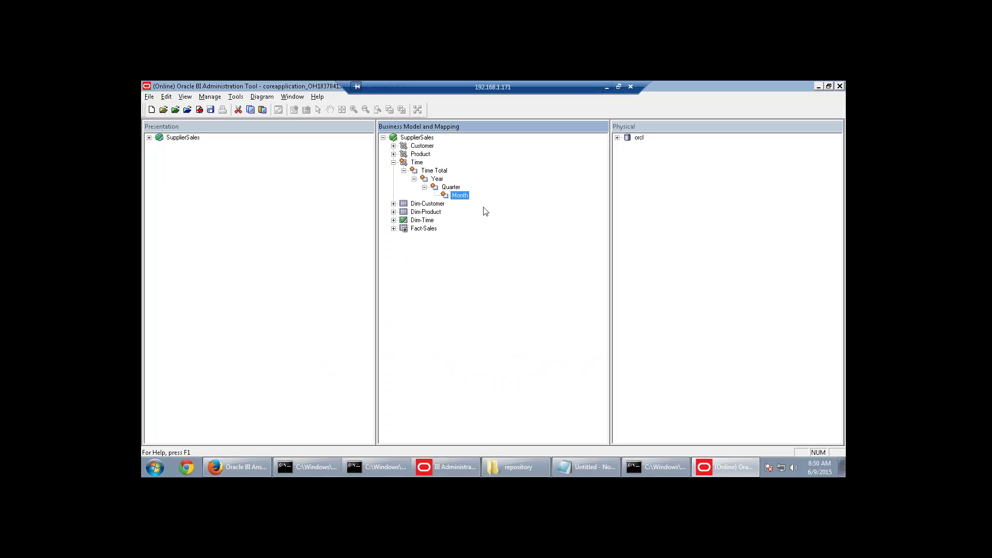
right_click(455, 196)
mouse_move(481, 200)
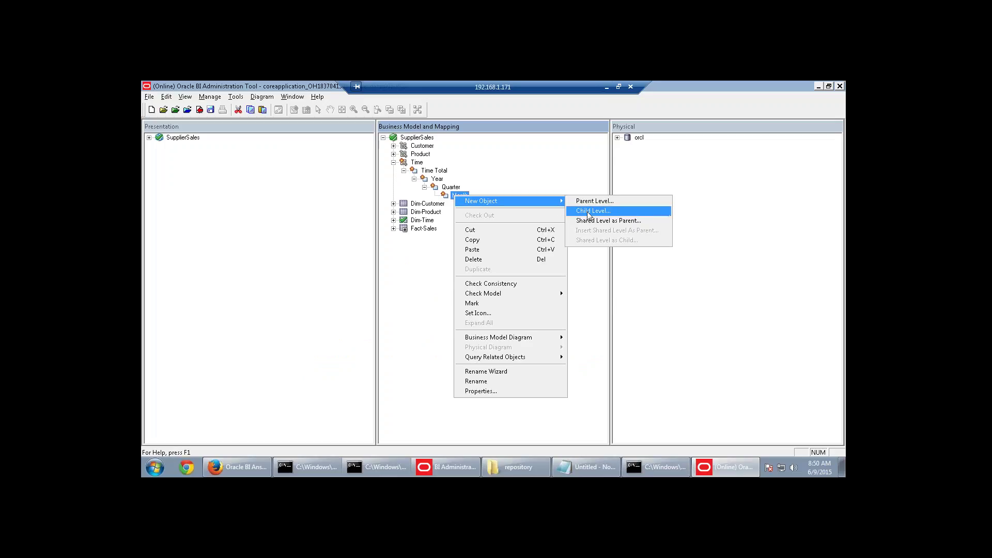
click(573, 214)
text(Time Detail)
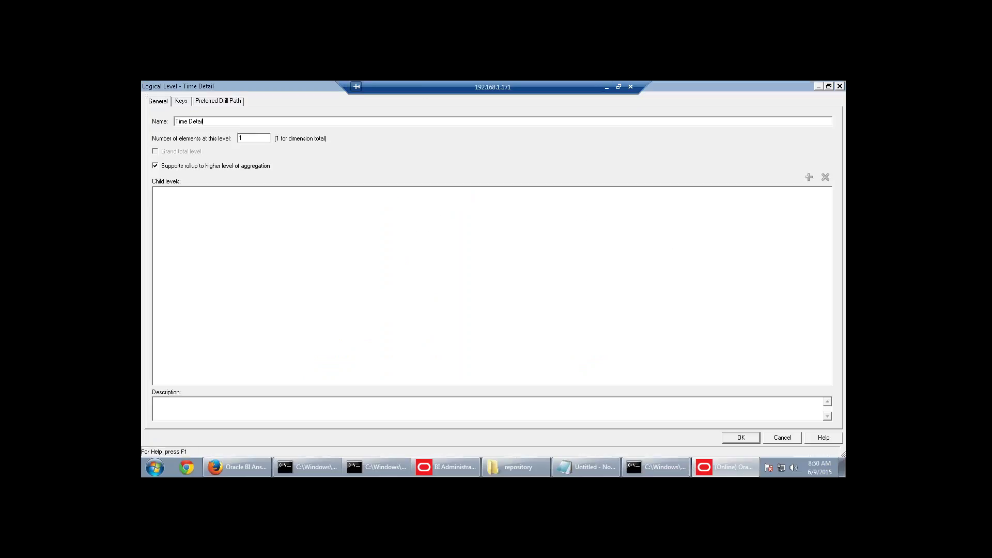
click(753, 439)
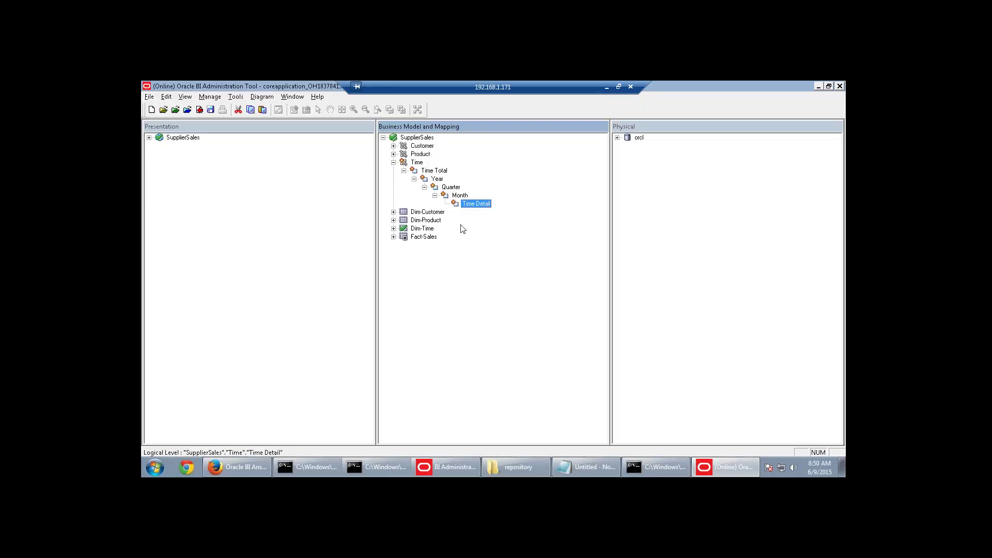
click(393, 228)
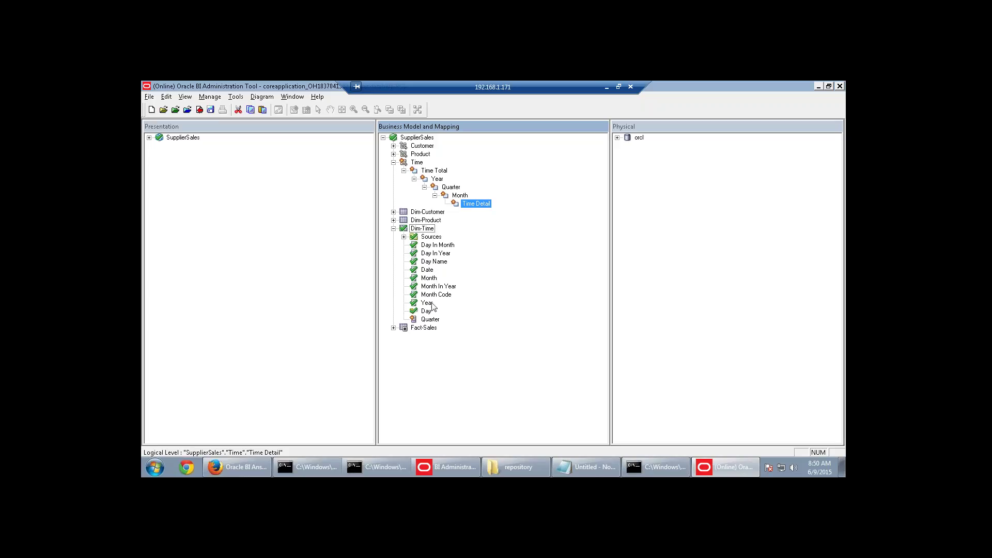
Drag Dim-Time's Year, Quarter, Month and Day columns onto the Year, Quarter, Month and Time Detail levels.
drag(432, 307, 435, 184)
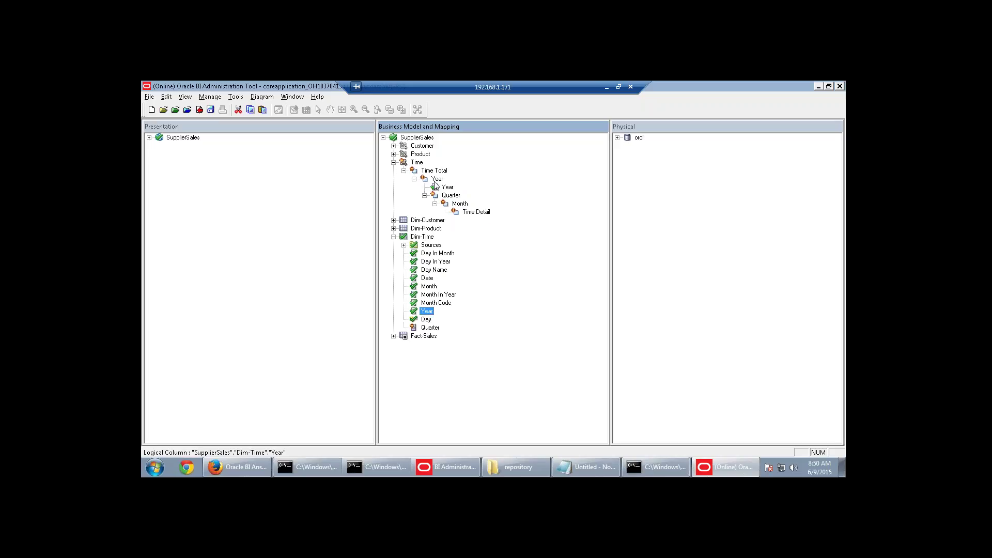
drag(429, 329, 454, 201)
drag(437, 329, 451, 198)
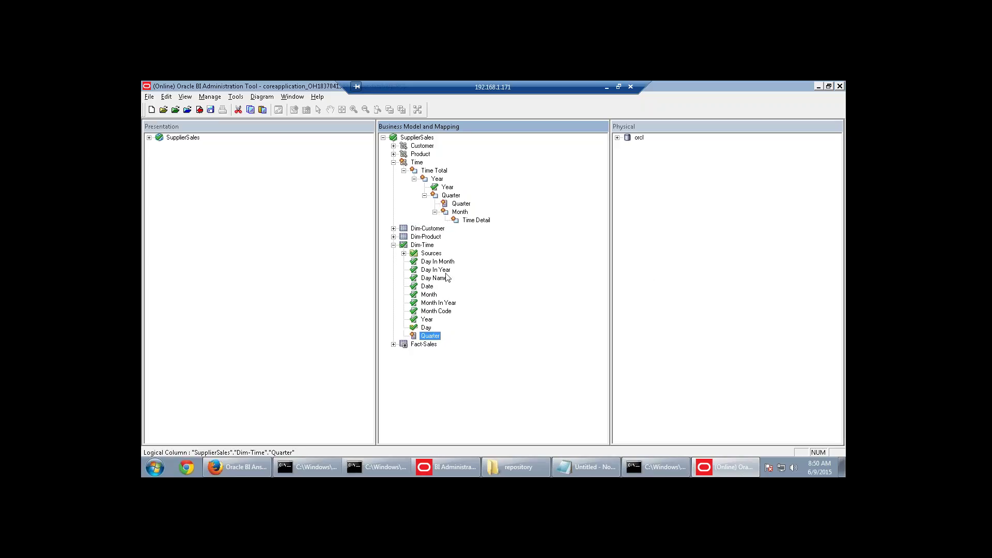
drag(431, 296, 456, 212)
click(427, 336)
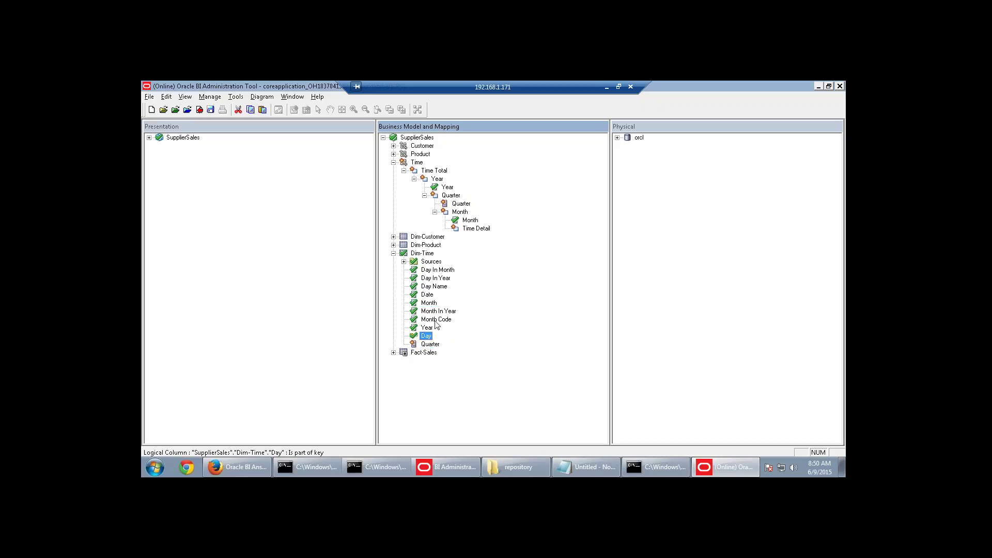
drag(435, 324, 476, 229)
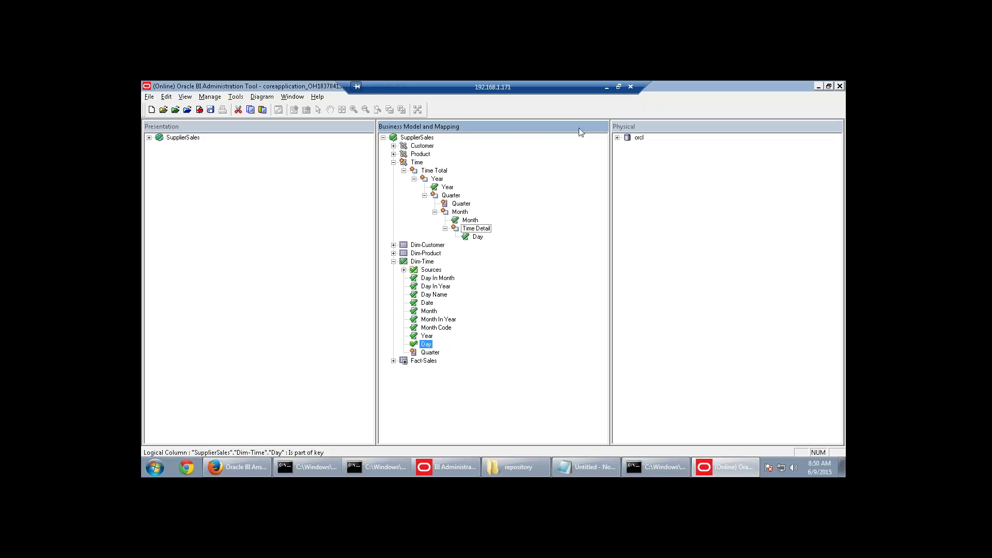
After checking the guide, open the Year key's properties, then the Quarter level key's properties.
click(606, 87)
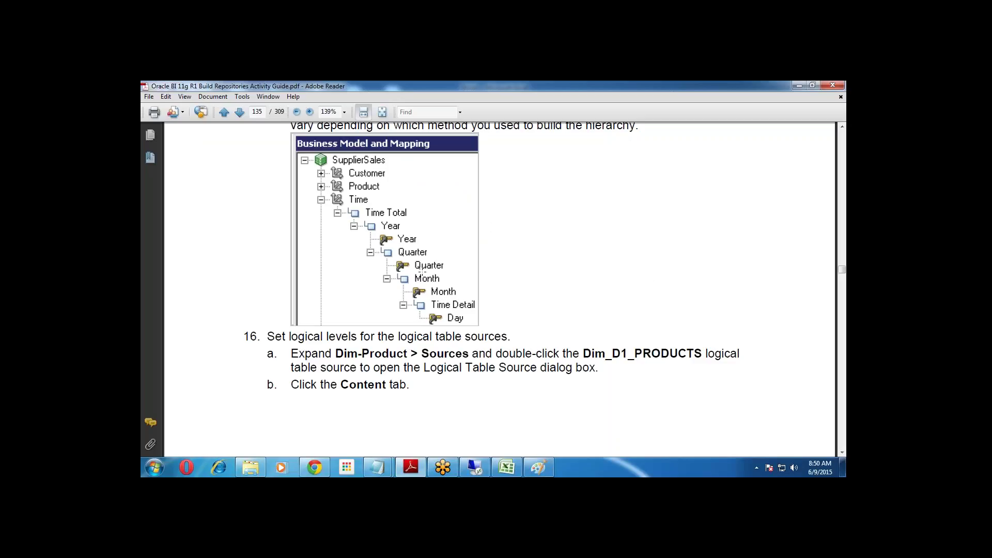
scroll(513, 353, down, 10)
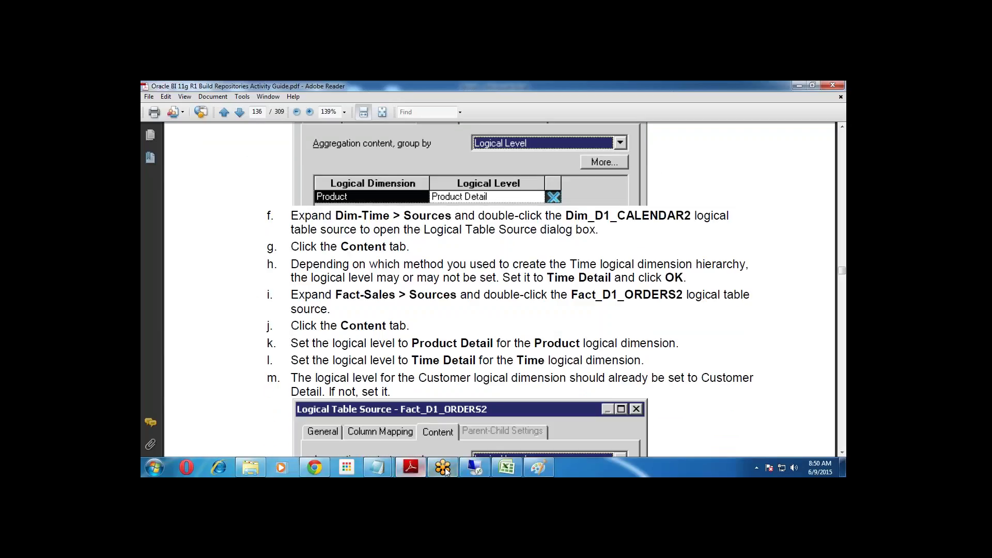
click(478, 466)
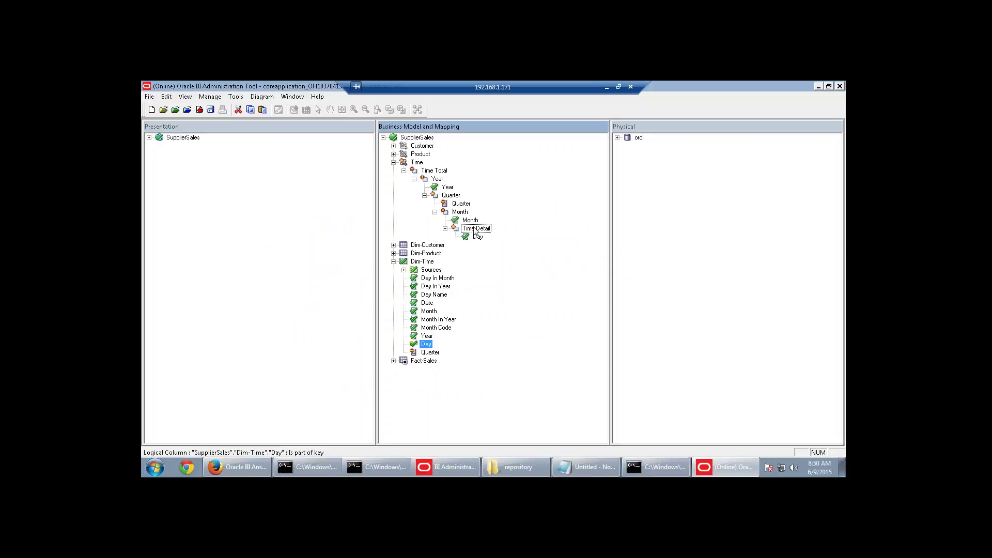
right_click(445, 190)
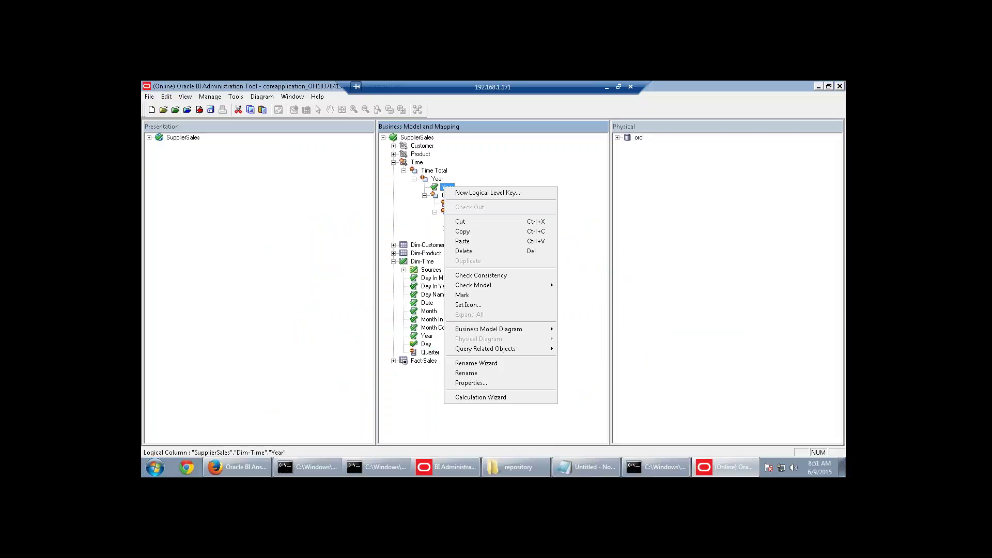
click(477, 193)
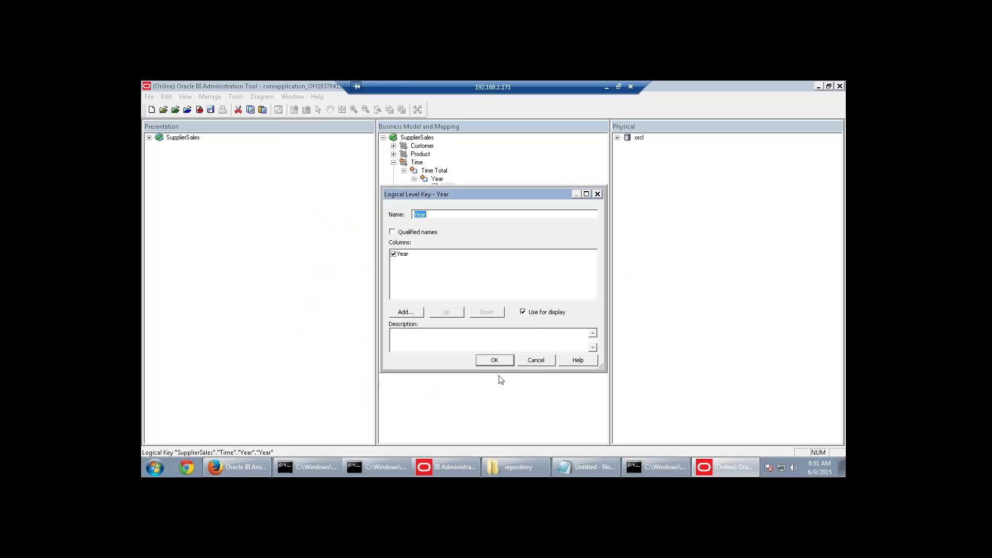
click(495, 361)
right_click(454, 205)
click(457, 208)
Create a new key named 'Quarter' on the Quarter level.
click(525, 362)
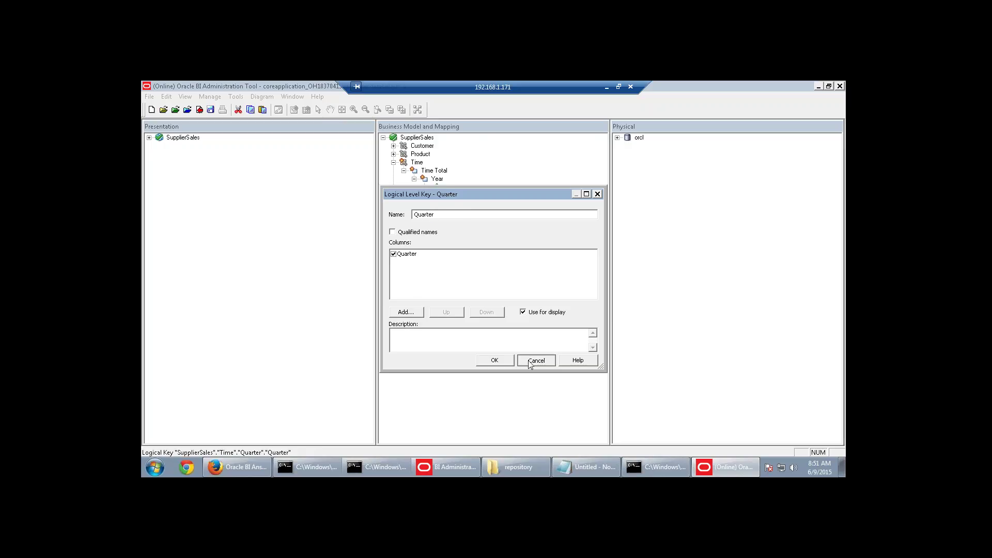
click(452, 197)
double_click(451, 197)
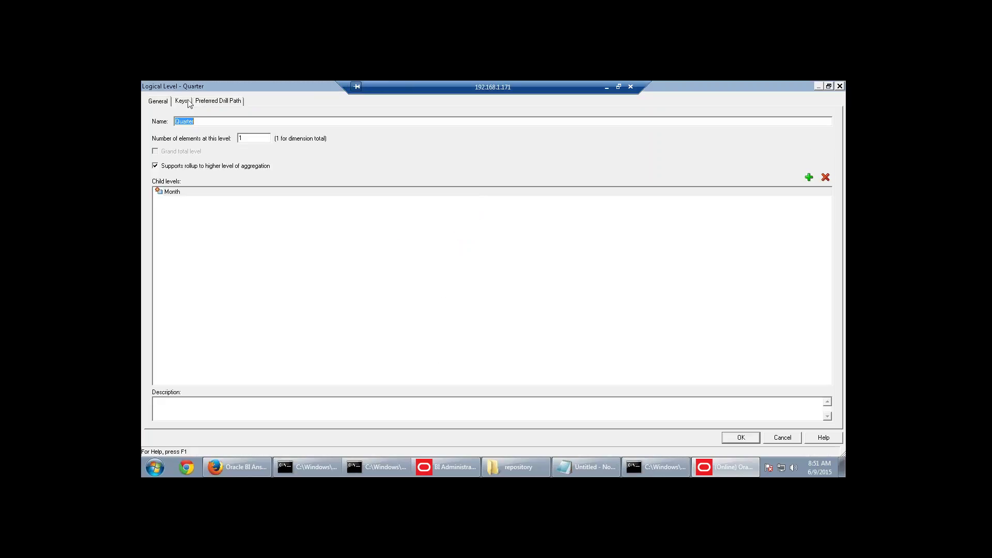
click(181, 101)
click(195, 156)
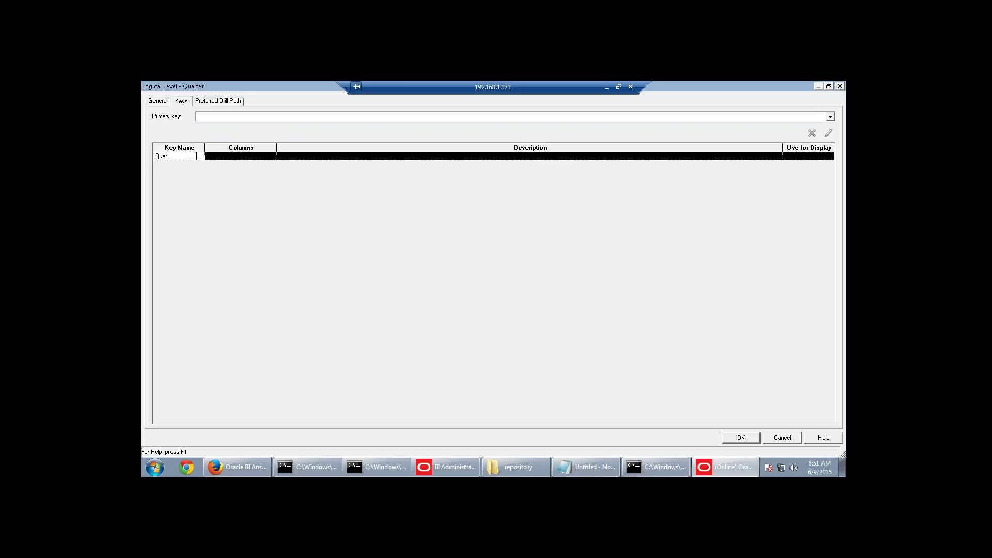
text(Quarter)
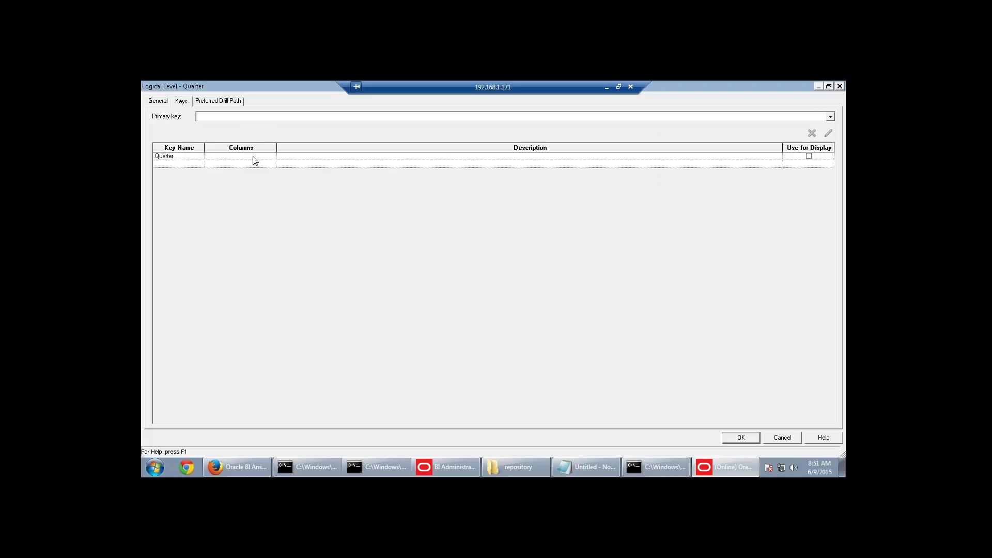
click(256, 159)
Build the Quarter key from the Year and Quarter columns and save it.
click(272, 156)
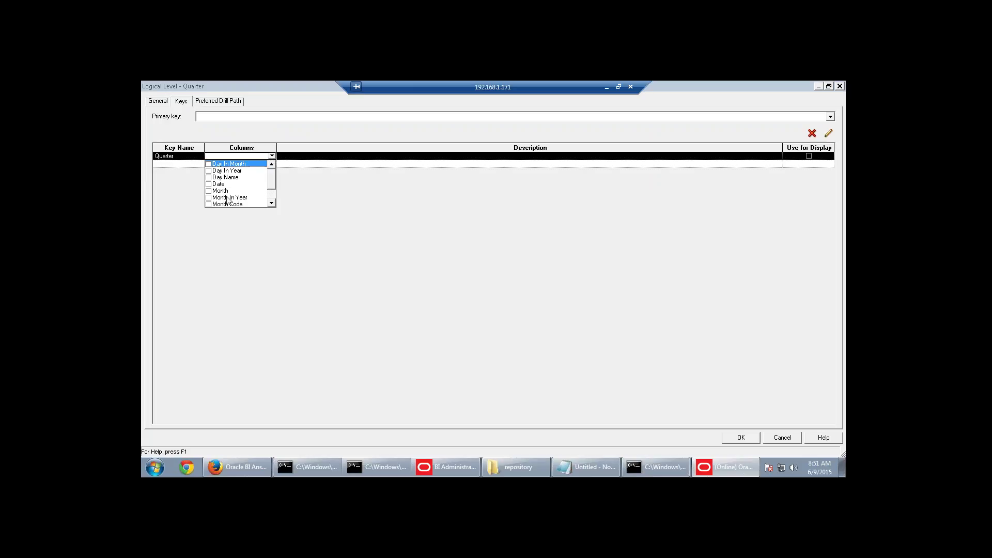
click(270, 204)
click(270, 203)
click(209, 197)
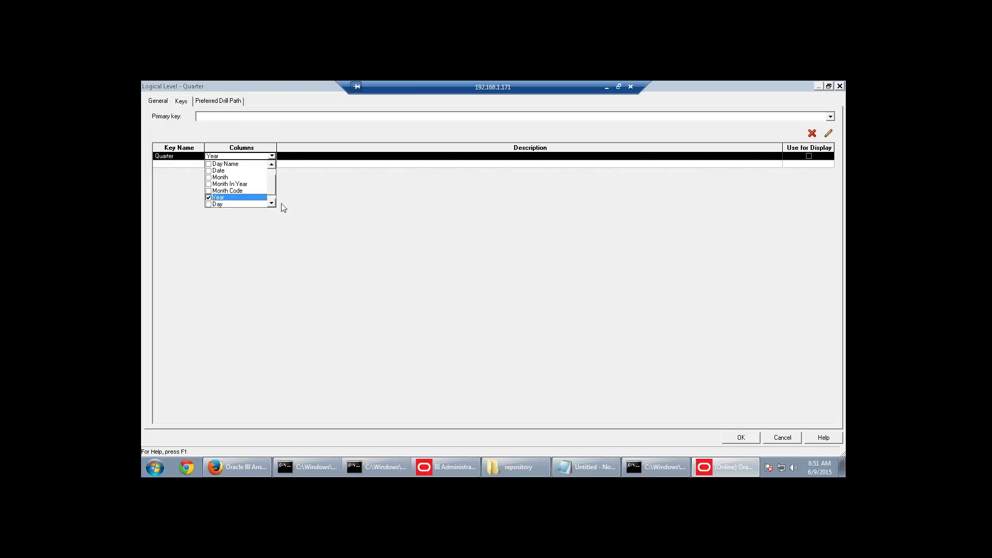
click(270, 203)
click(208, 204)
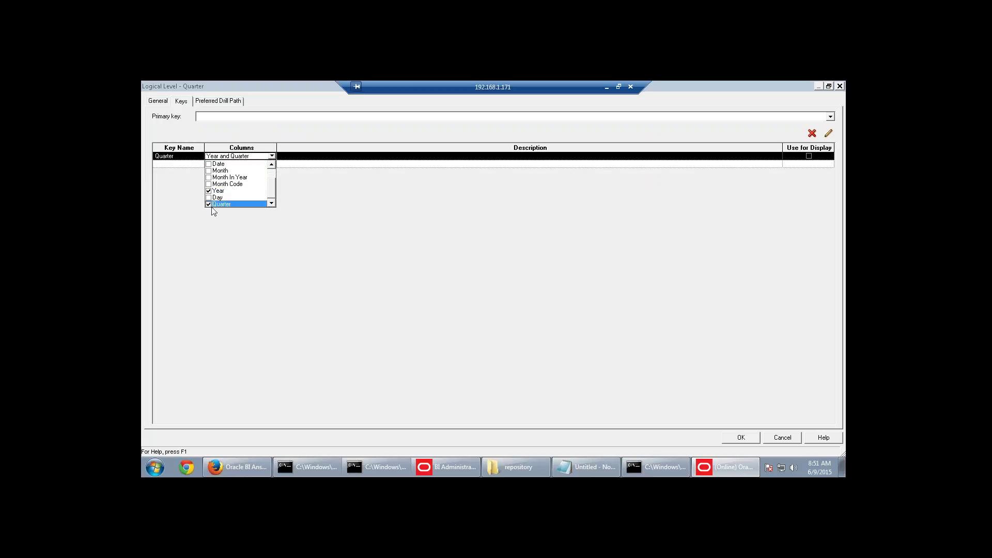
click(399, 207)
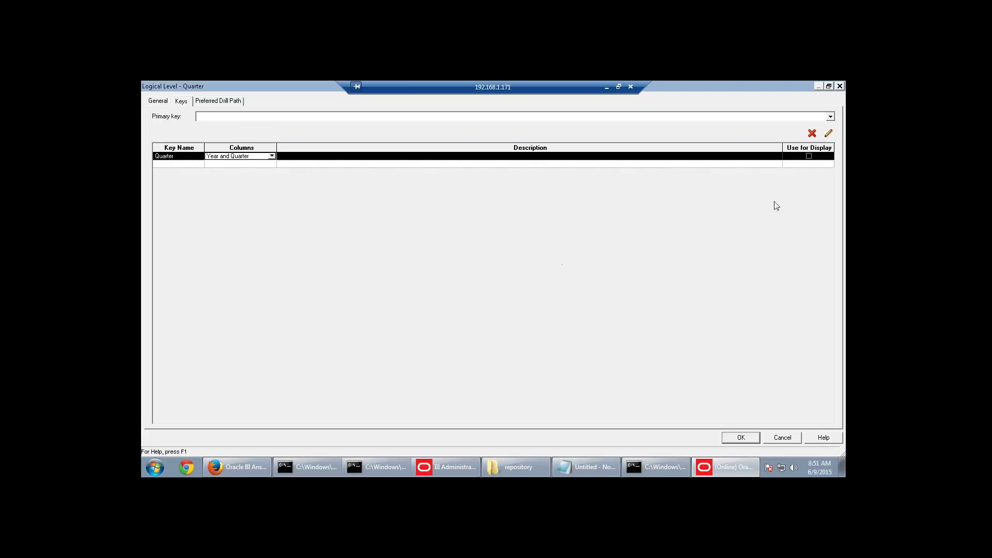
click(809, 156)
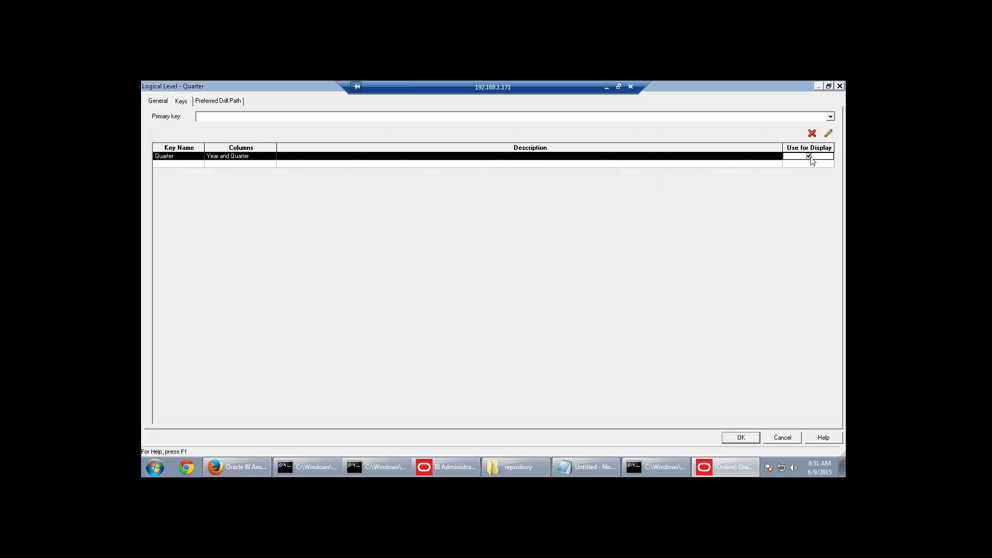
click(809, 156)
click(741, 438)
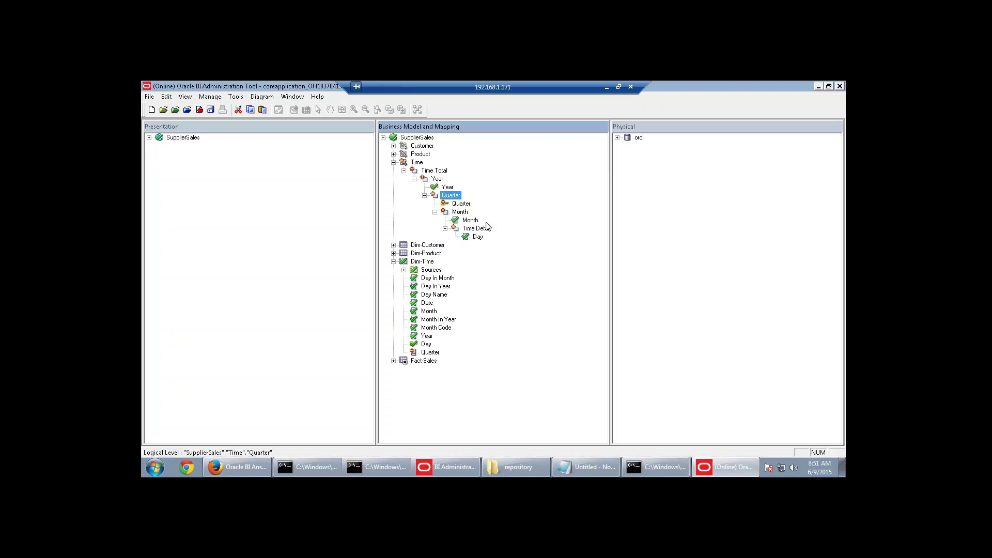
Reopen the Quarter level and delete its Quarter key.
click(461, 204)
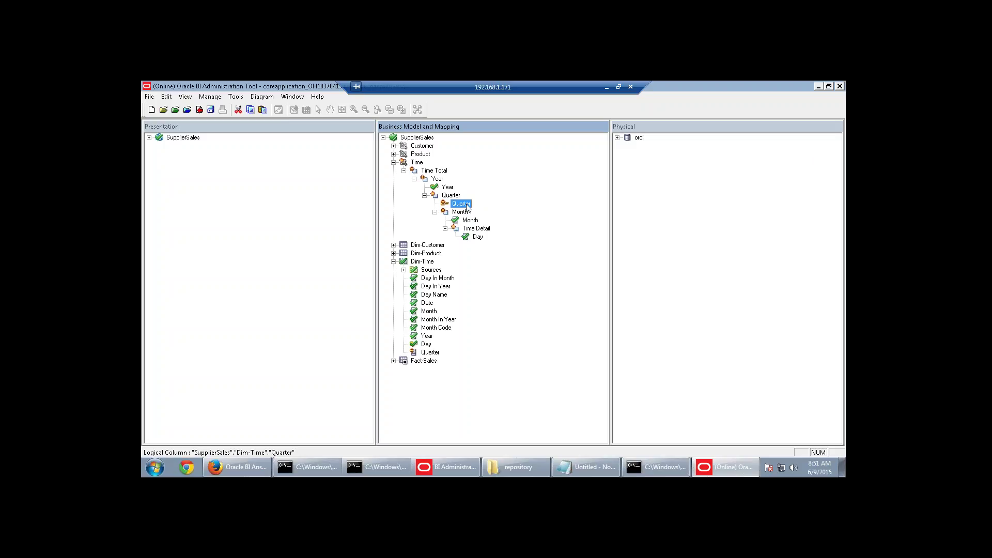
double_click(450, 196)
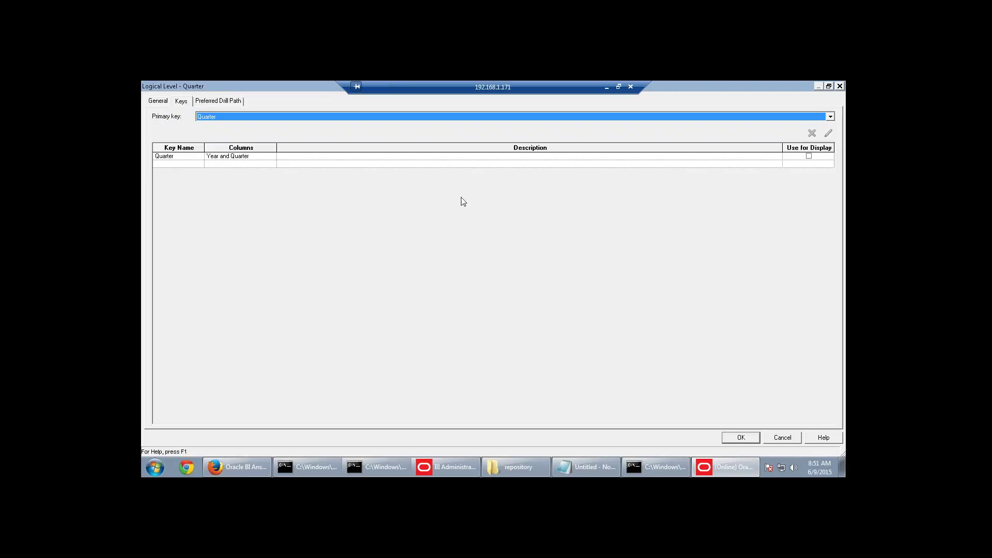
click(296, 158)
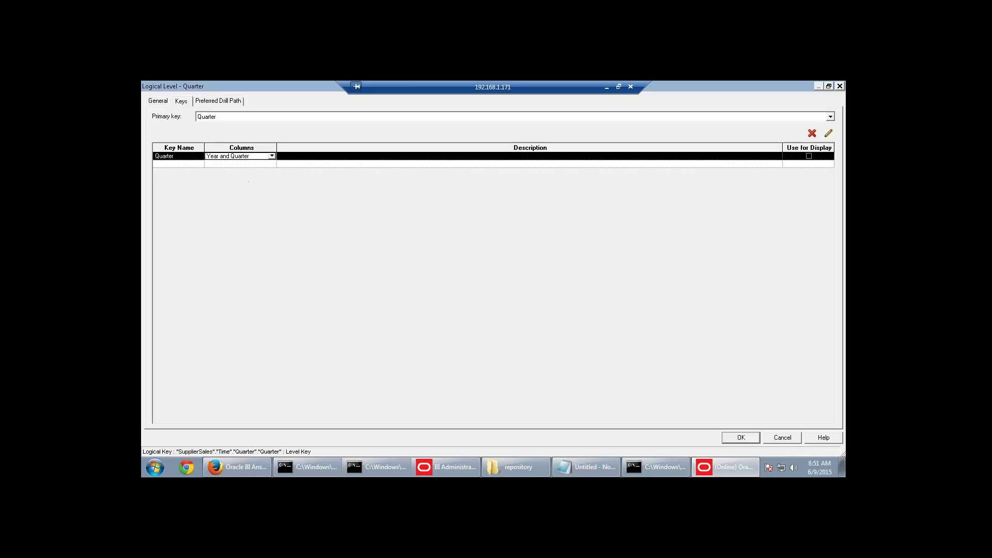
click(811, 134)
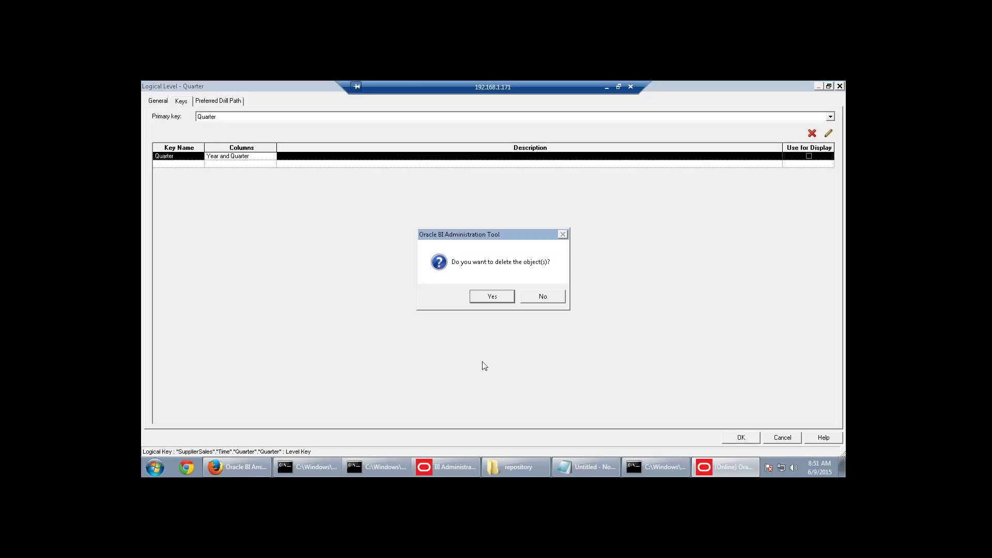
click(488, 296)
Start another key, delete it unfinished, and cancel the Quarter level changes.
click(191, 156)
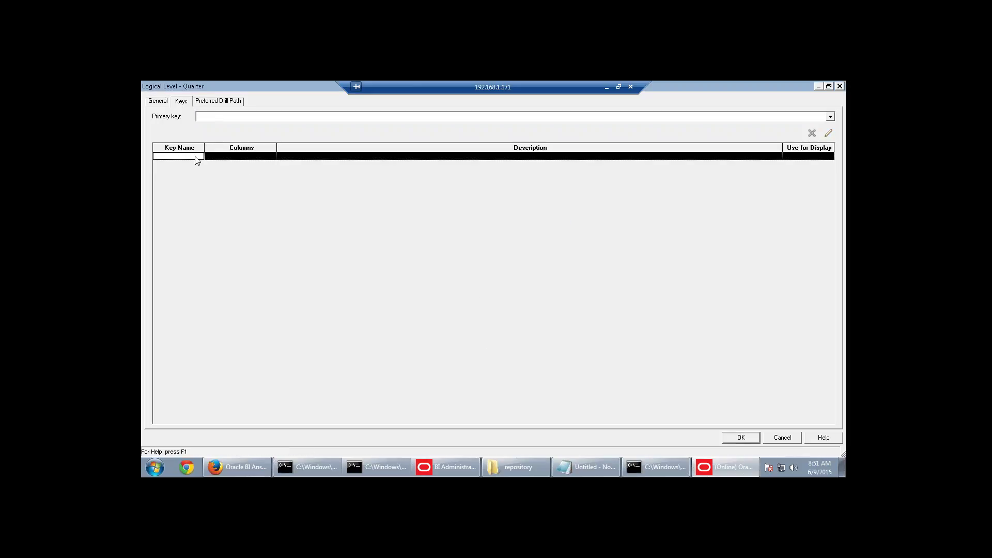
click(235, 156)
click(271, 155)
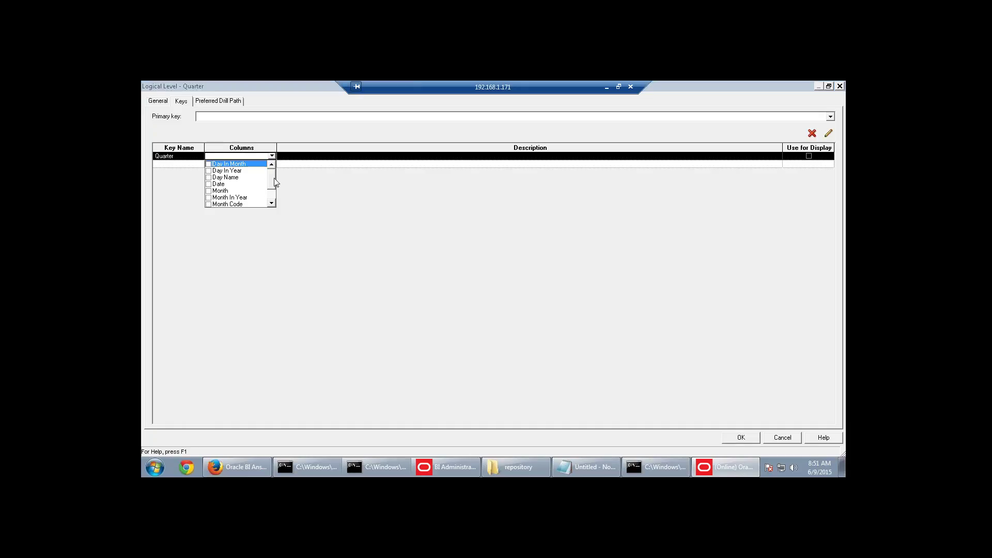
click(308, 195)
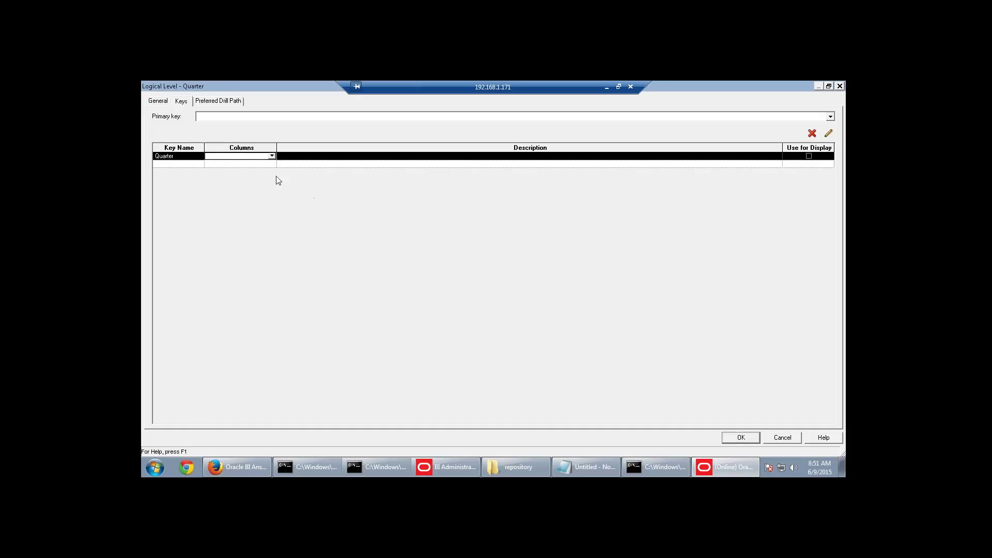
click(186, 158)
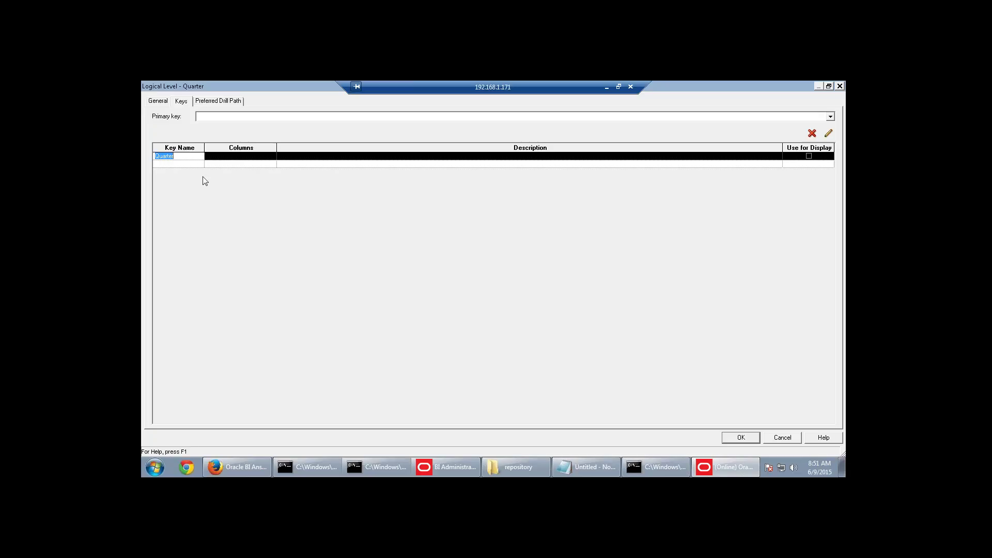
click(813, 135)
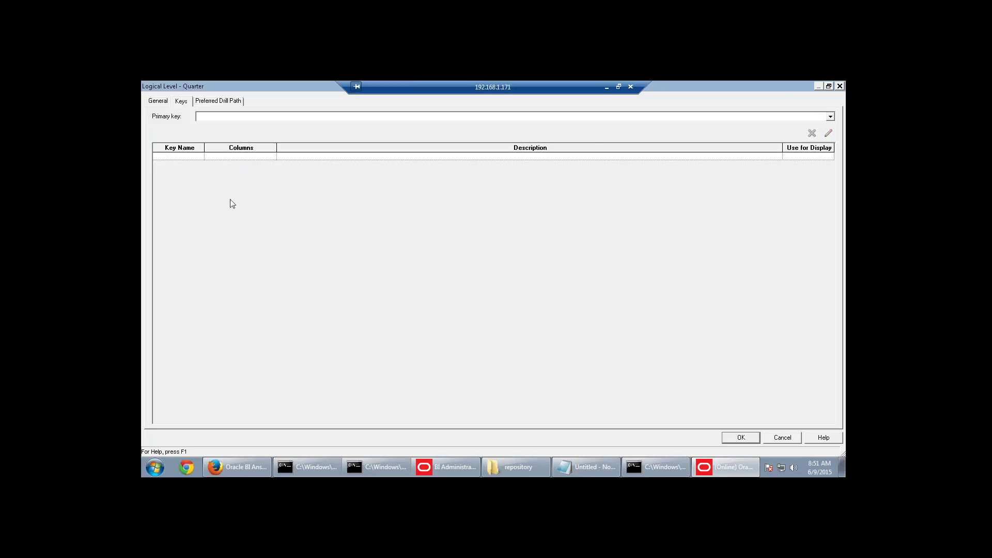
click(181, 163)
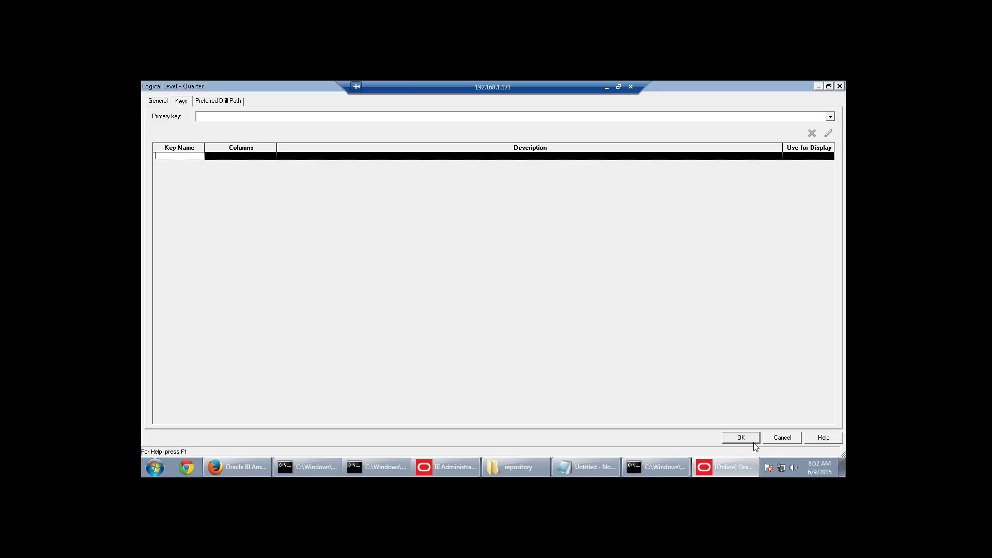
click(780, 438)
right_click(459, 206)
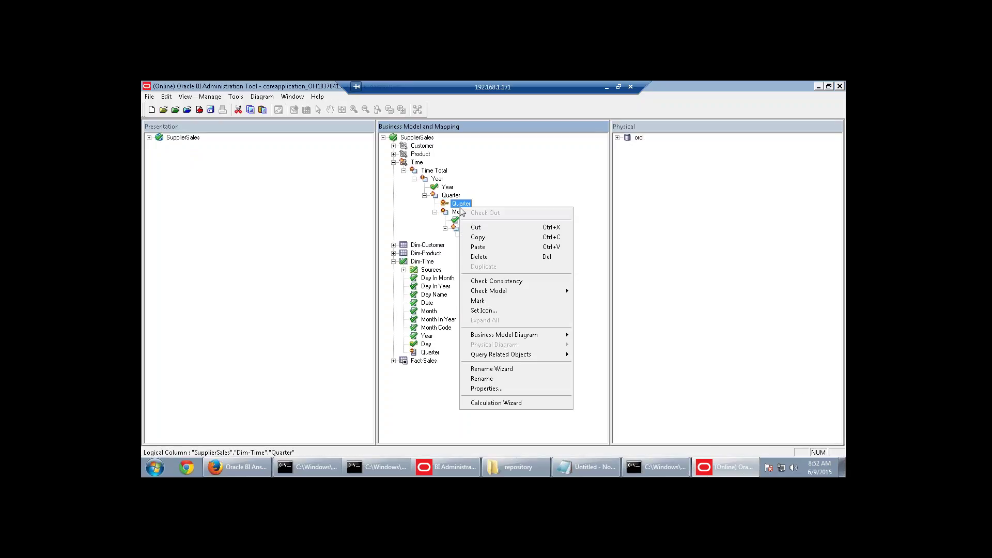
Create a level key on the Month column for the Month level.
key(Escape)
right_click(475, 222)
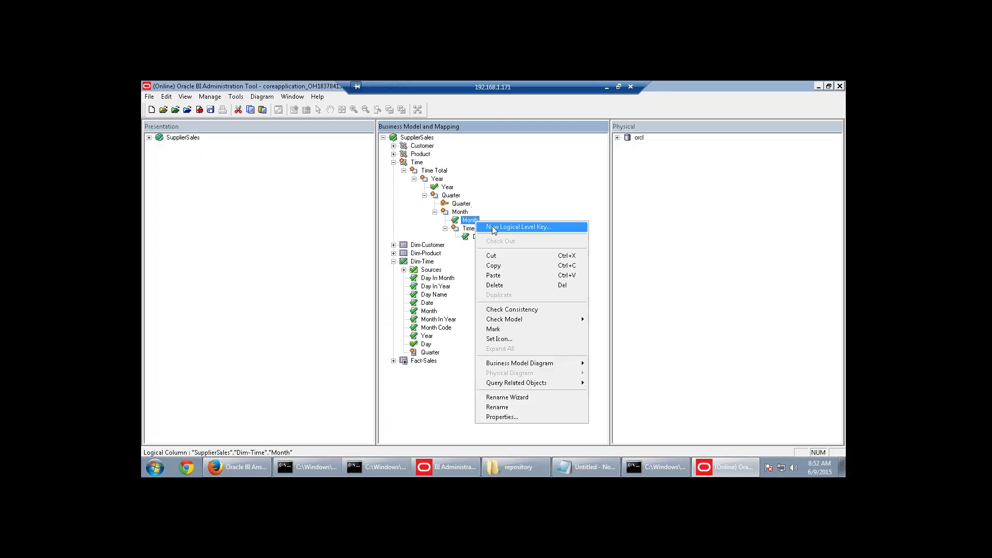
click(495, 226)
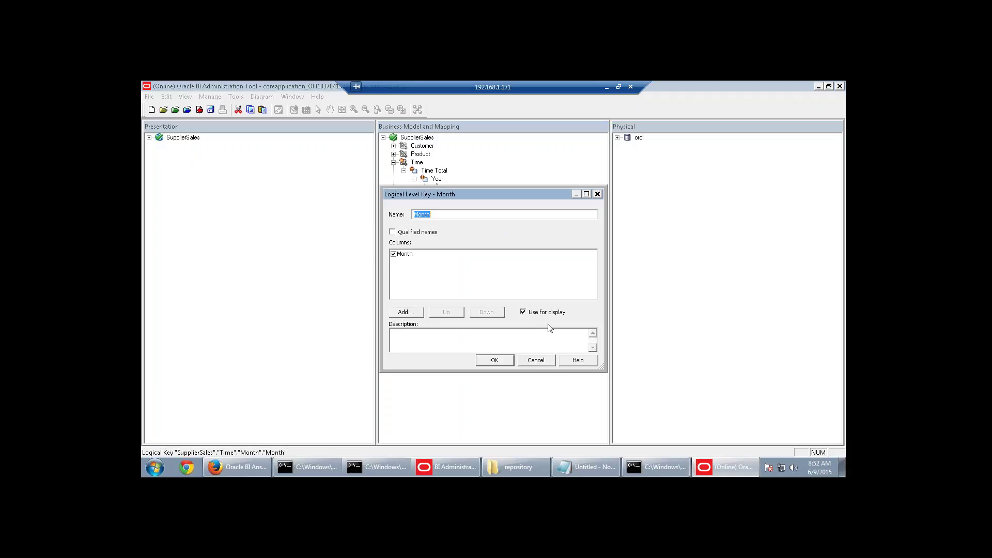
click(496, 361)
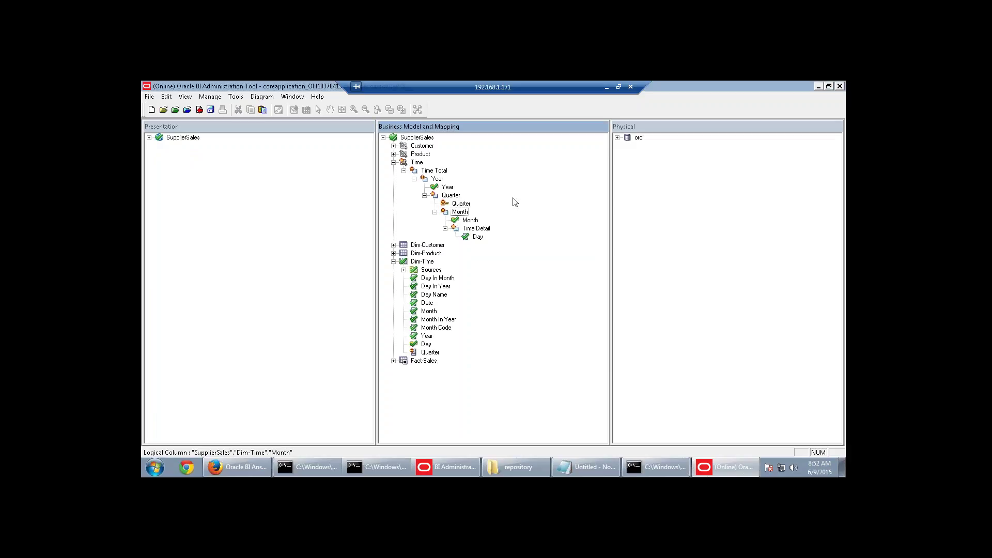
click(469, 222)
Create a level key on the Day column for the Time Detail level.
right_click(474, 238)
click(483, 241)
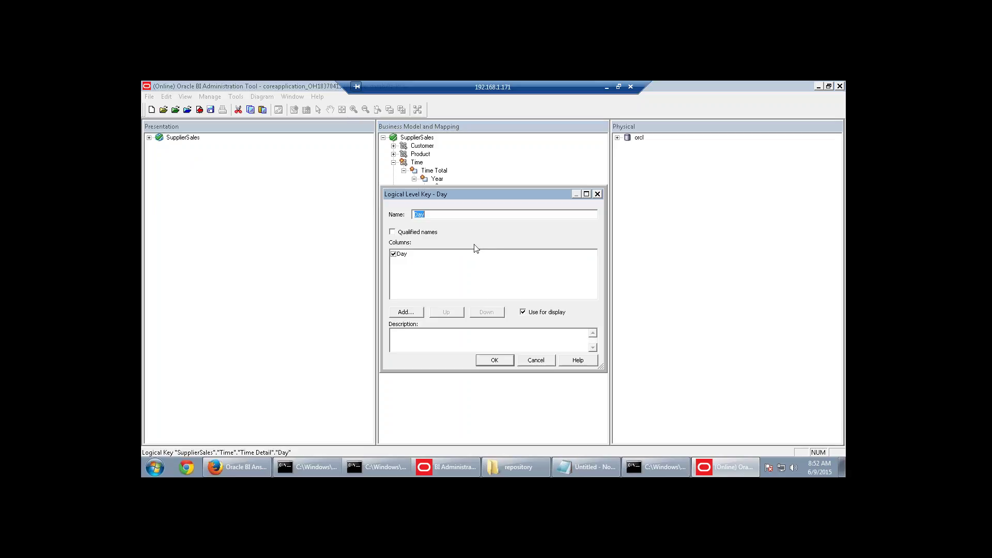
click(493, 361)
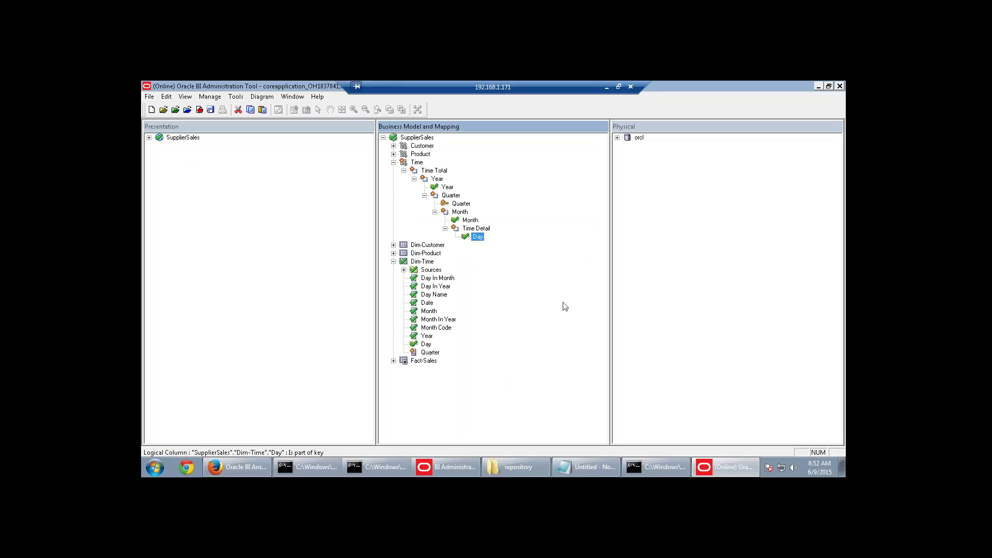
Scroll the guide to step 16 on table source logical levels, then return to the Administration Tool.
click(606, 87)
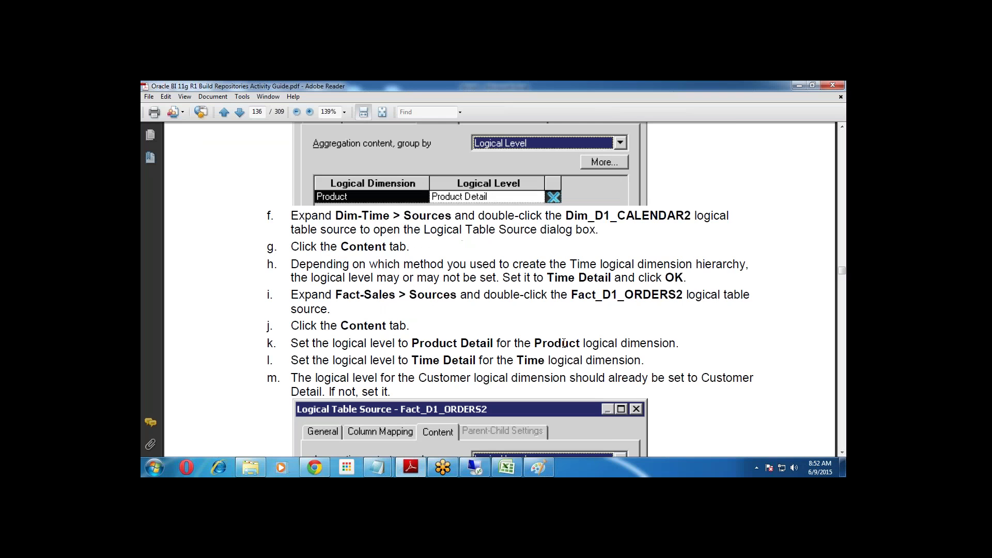
scroll(563, 344, down, 5)
scroll(563, 343, up, 8)
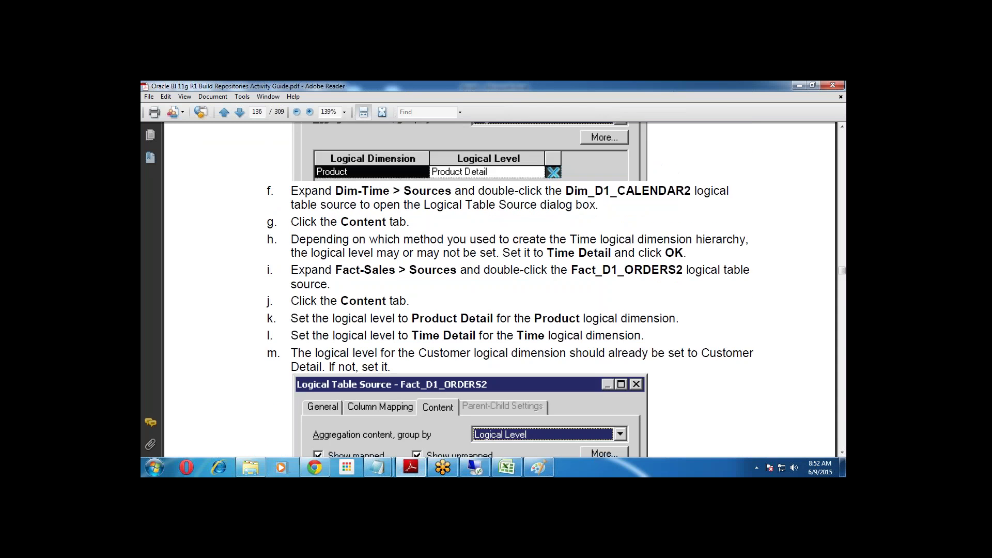
scroll(564, 344, up, 12)
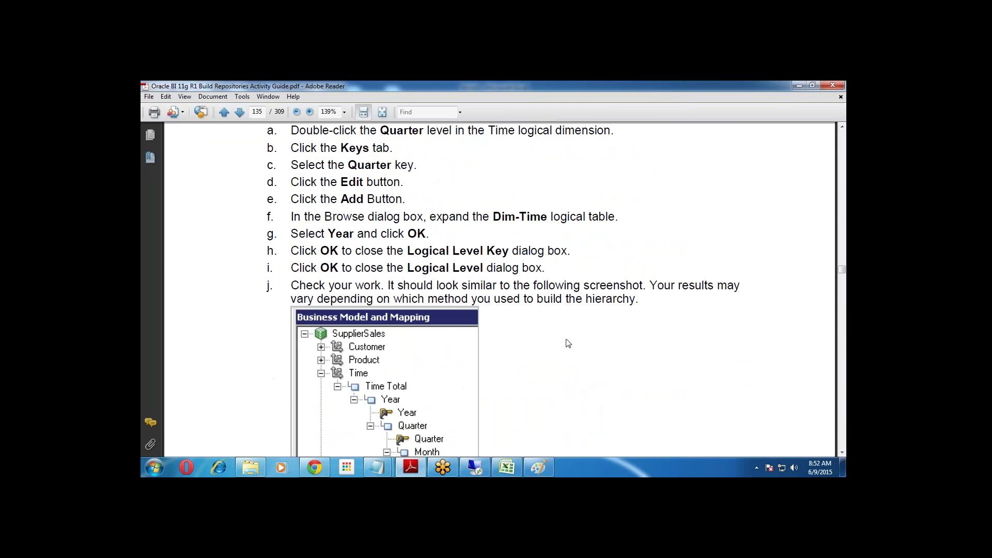
scroll(568, 343, up, 6)
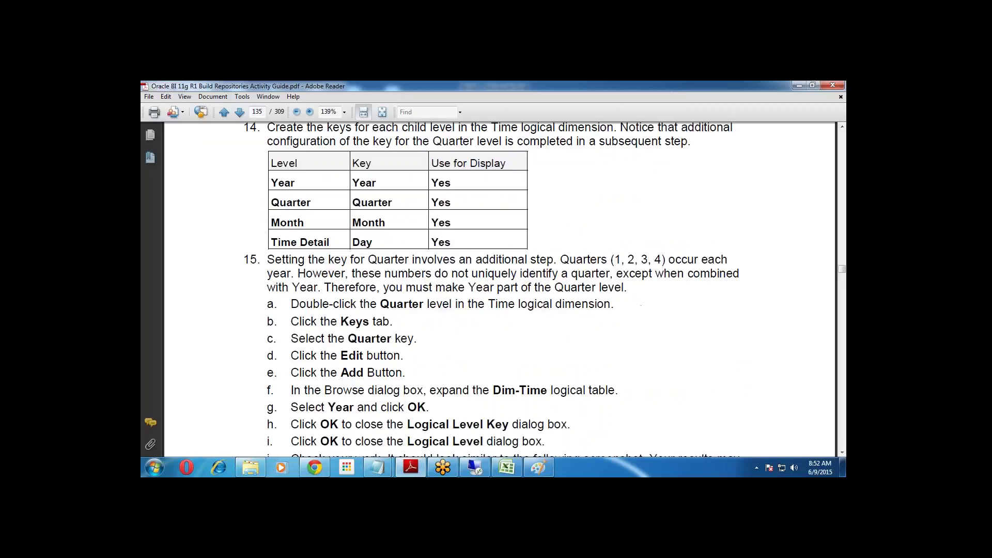
scroll(500, 289, up, 20)
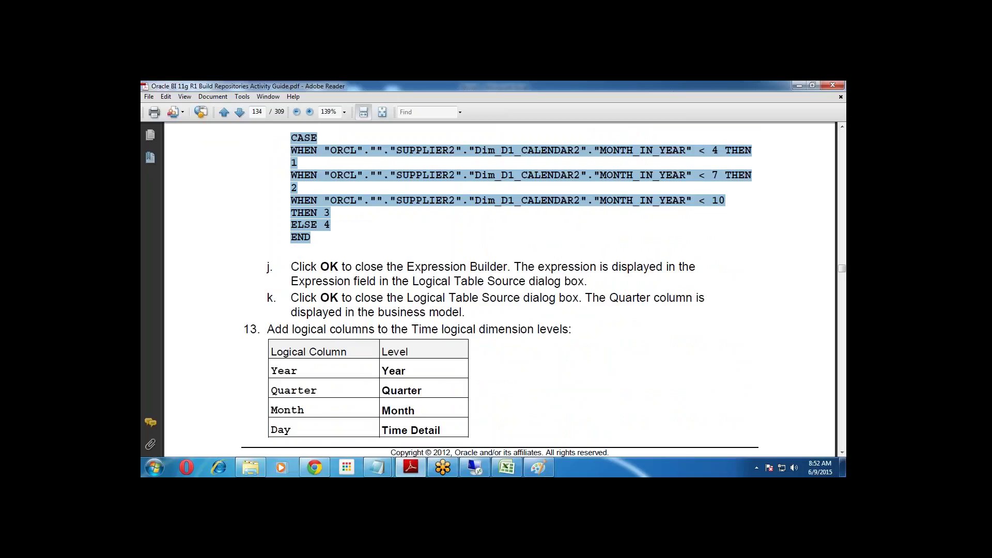
scroll(566, 343, down, 20)
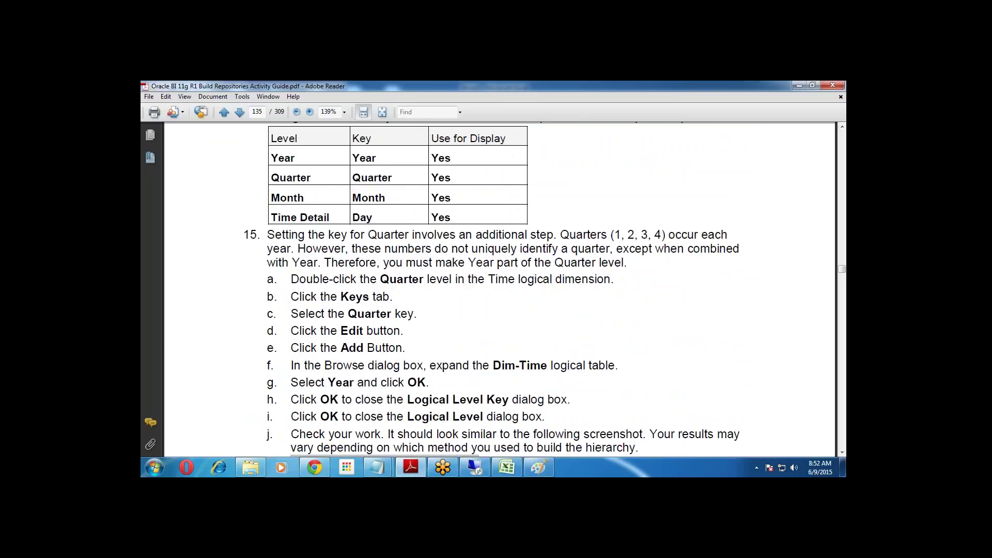
scroll(558, 324, down, 4)
scroll(350, 213, down, 7)
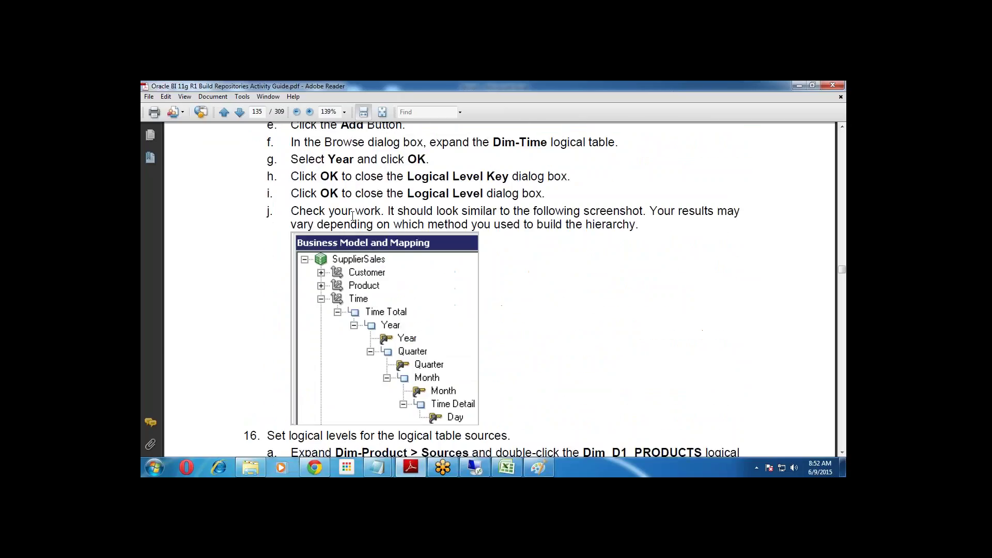
scroll(383, 218, up, 6)
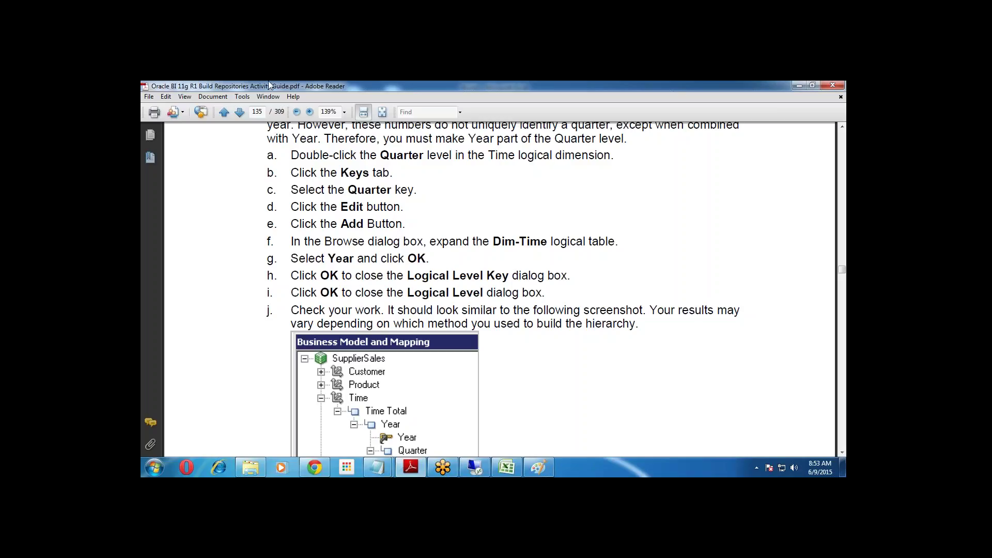
scroll(508, 260, down, 5)
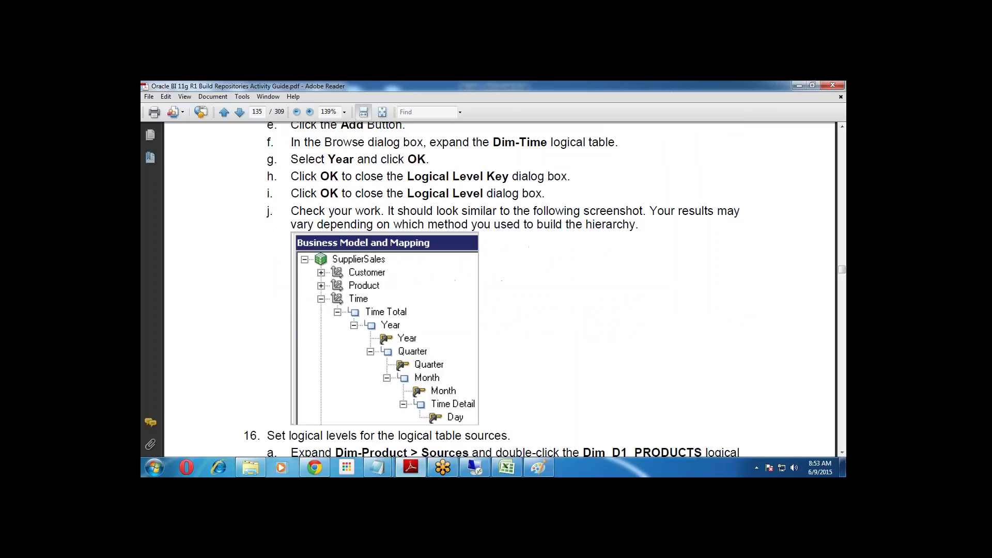
click(475, 468)
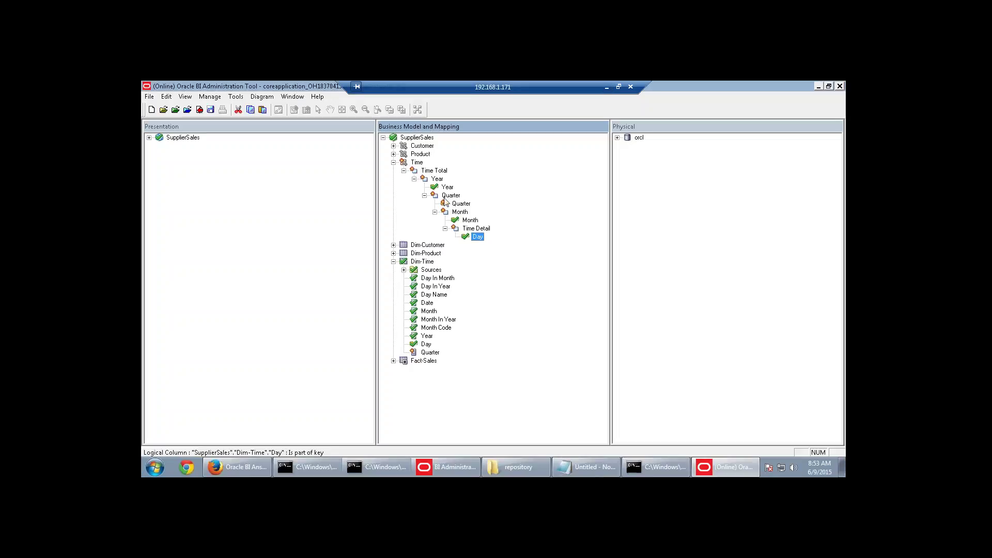
double_click(446, 202)
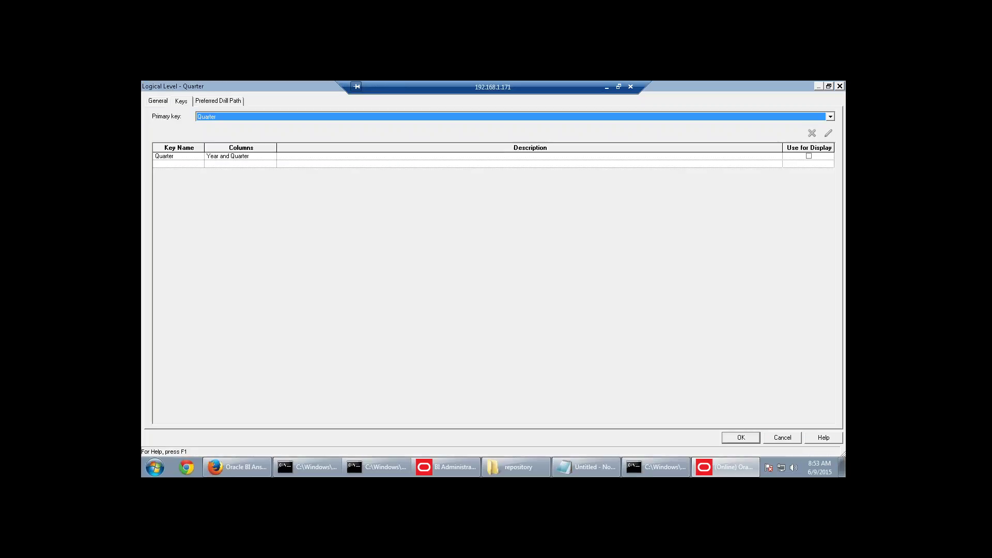
click(251, 158)
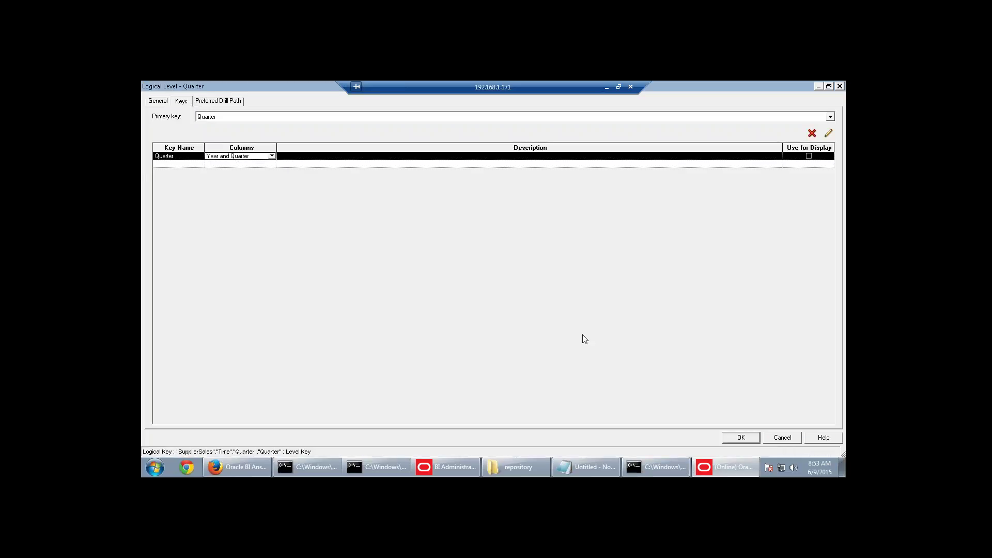
click(741, 438)
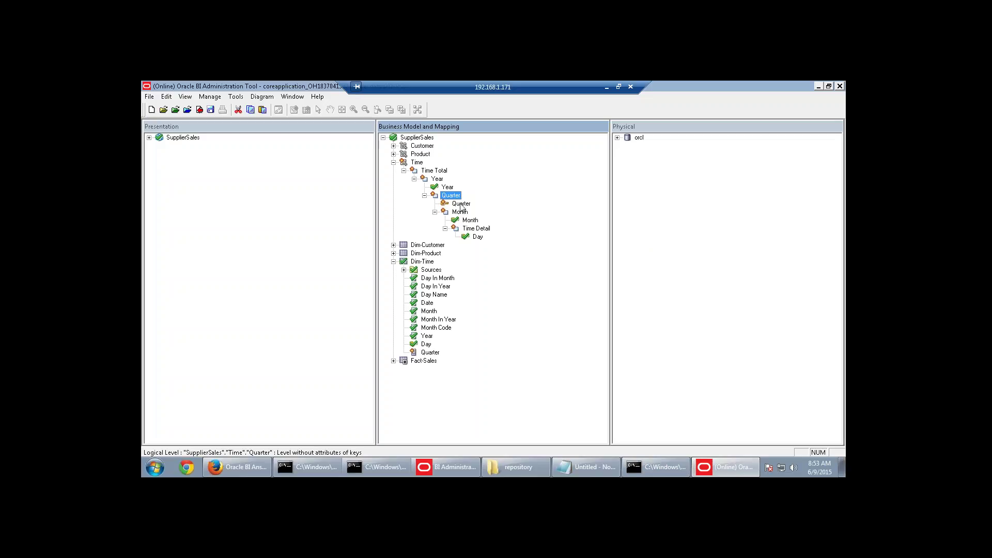
click(460, 205)
double_click(460, 205)
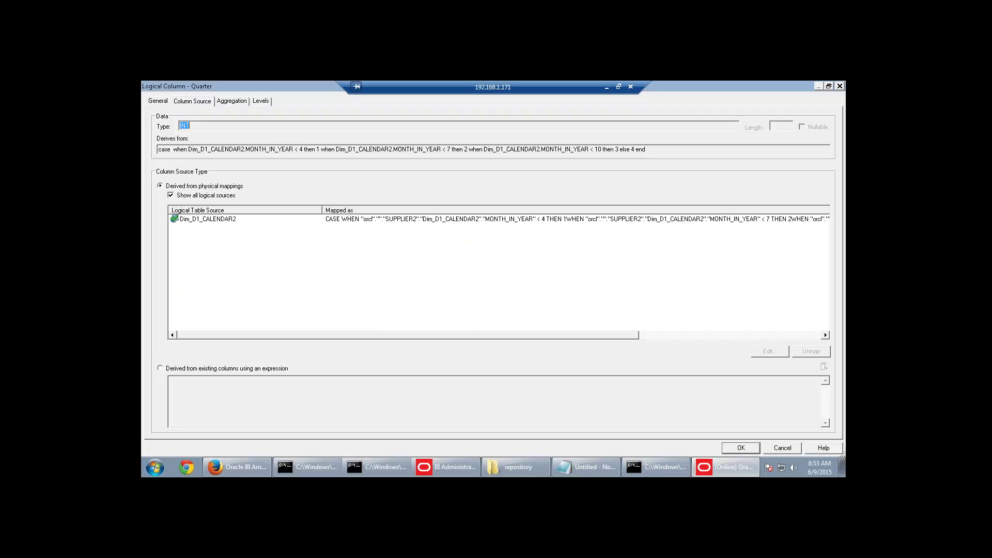
click(740, 446)
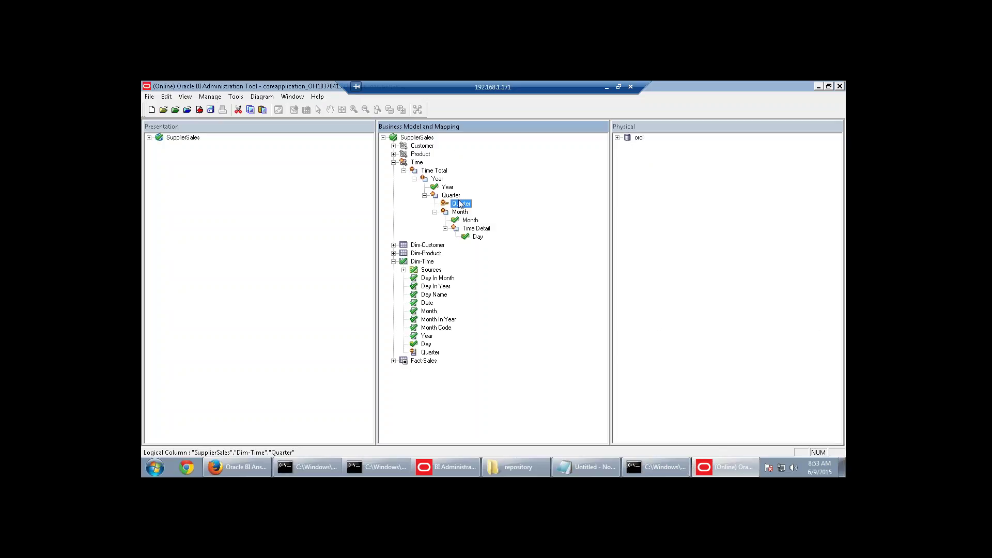
double_click(449, 197)
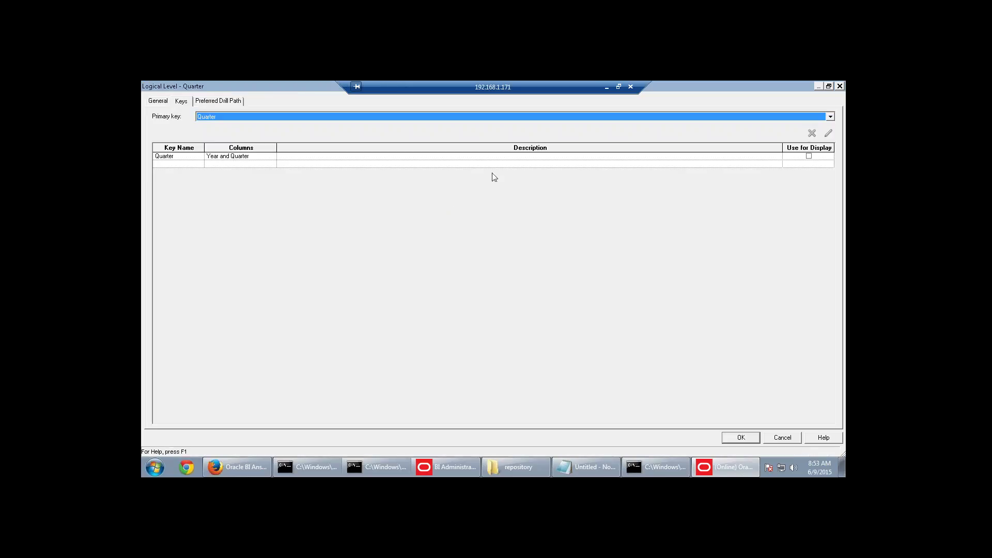
click(203, 106)
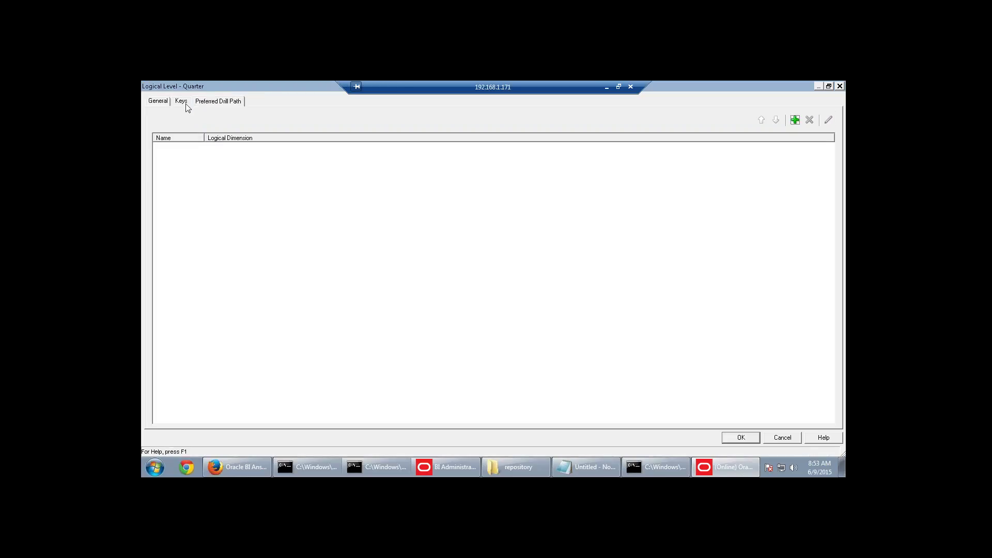
click(185, 103)
click(743, 438)
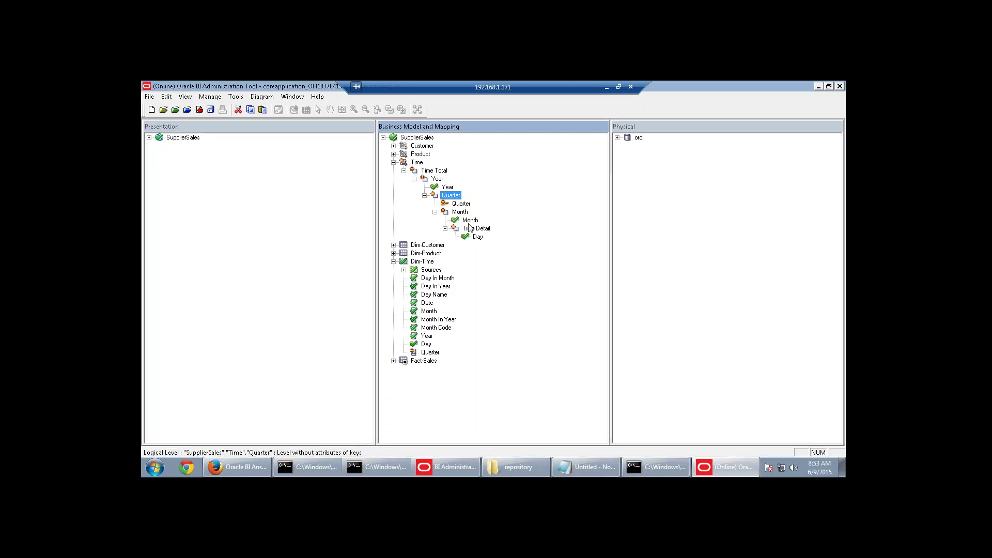
click(469, 220)
click(476, 237)
click(469, 220)
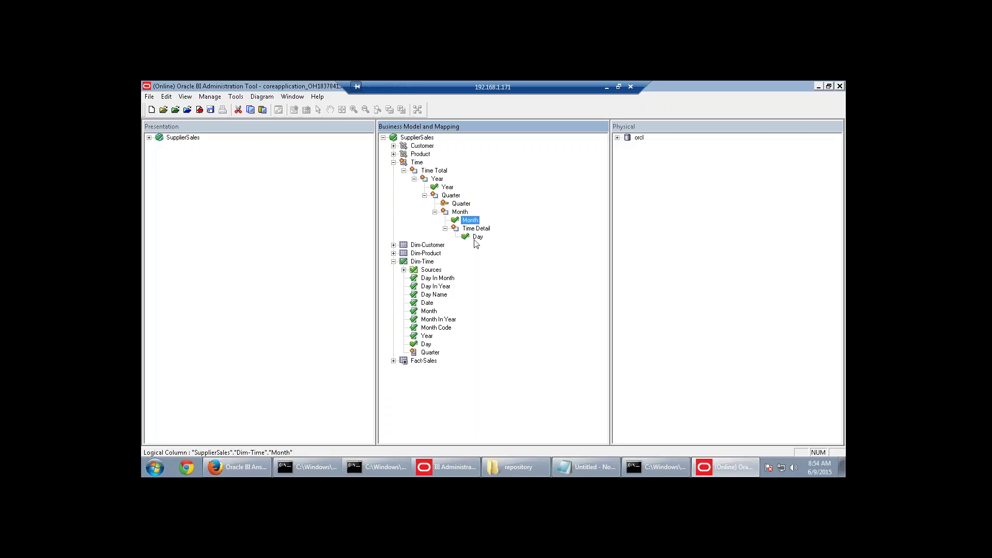
Run a global consistency check on the repository.
click(199, 109)
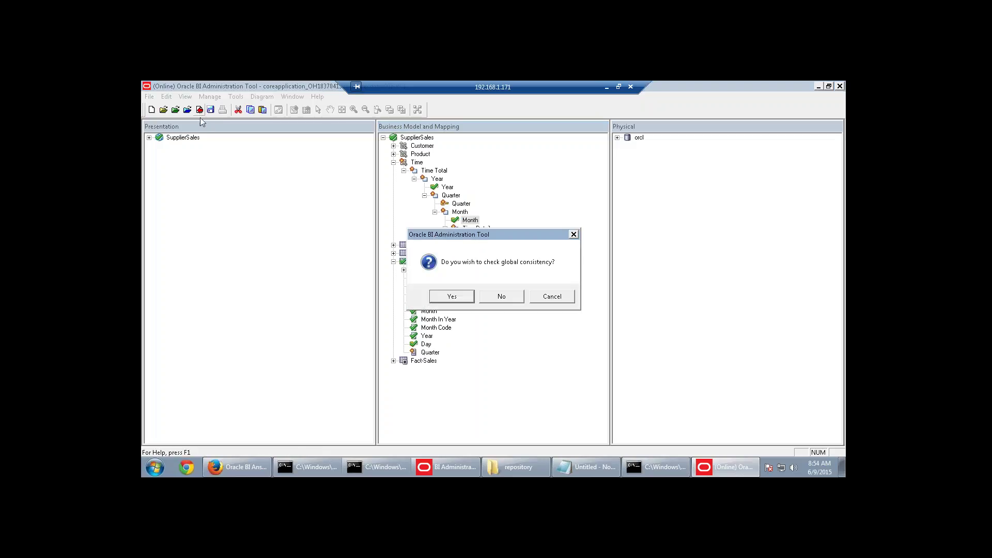
click(467, 295)
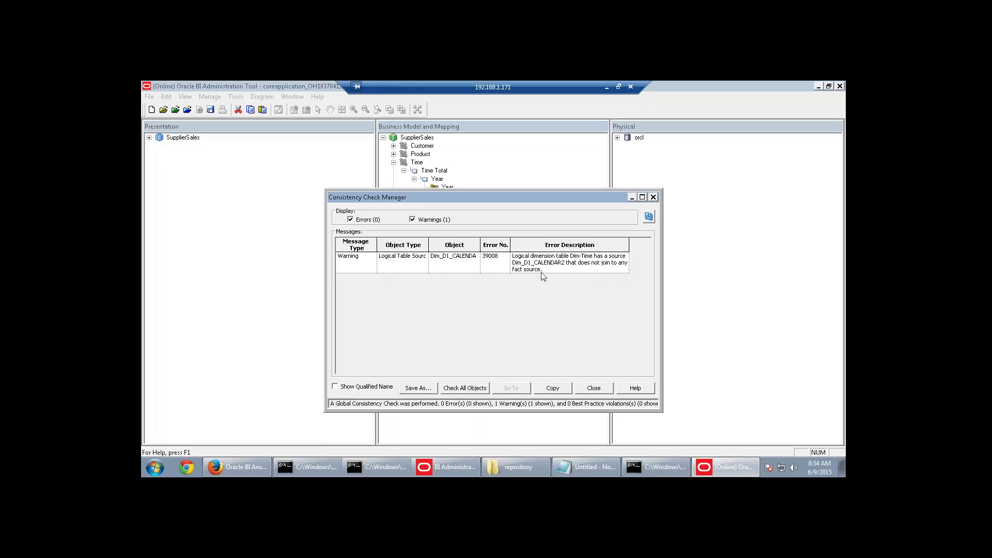
click(593, 387)
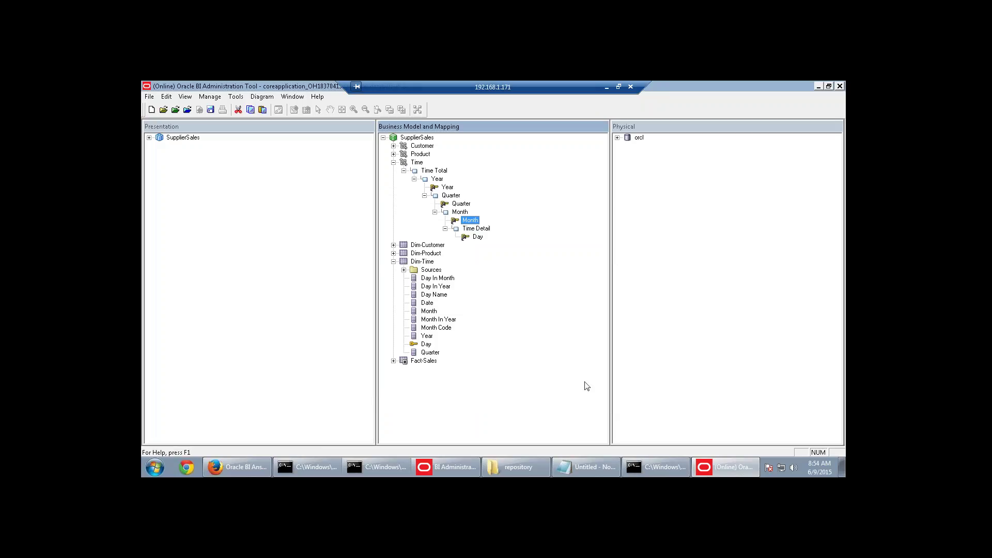
Check out Fact_D1_ORDERS2 and set its Time content level to Time Detail.
click(394, 361)
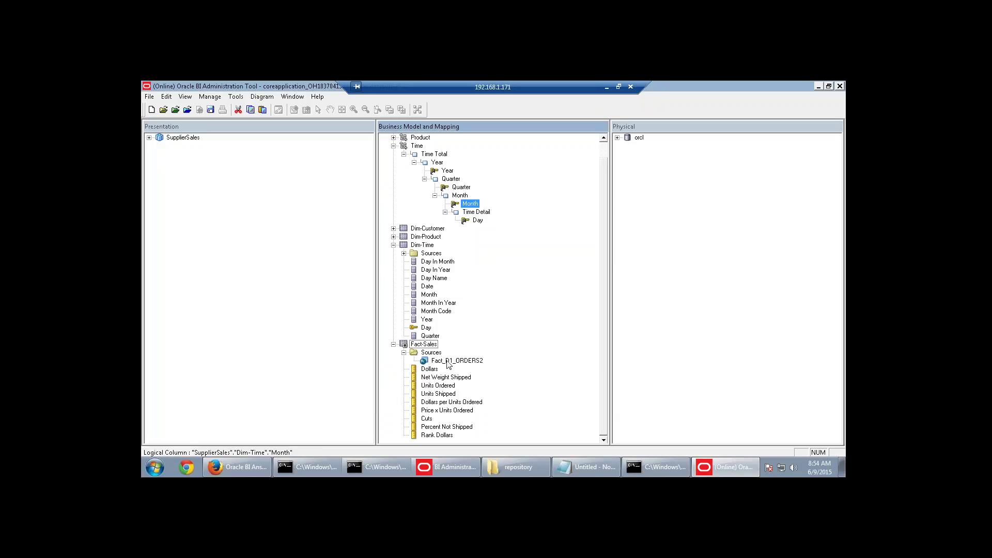
double_click(449, 360)
click(513, 373)
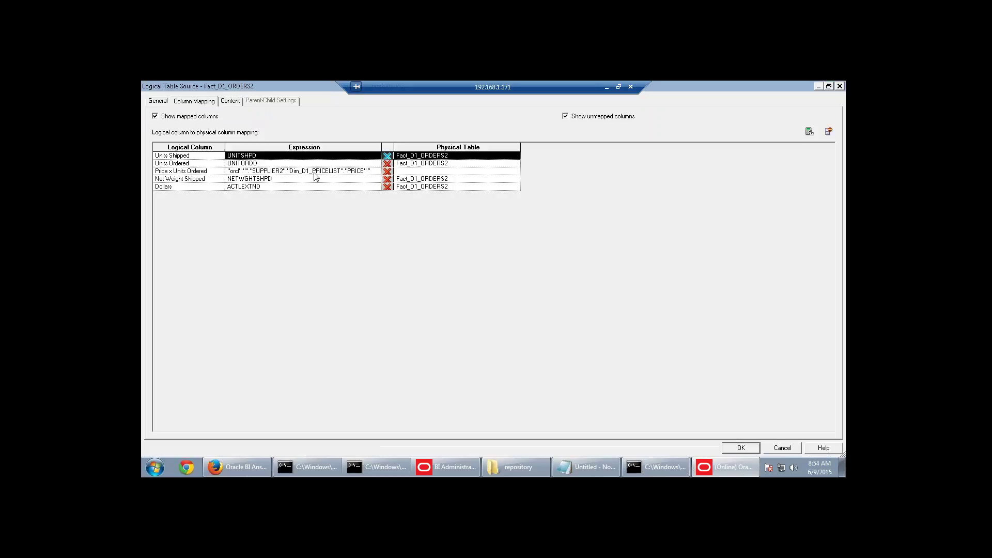
click(230, 101)
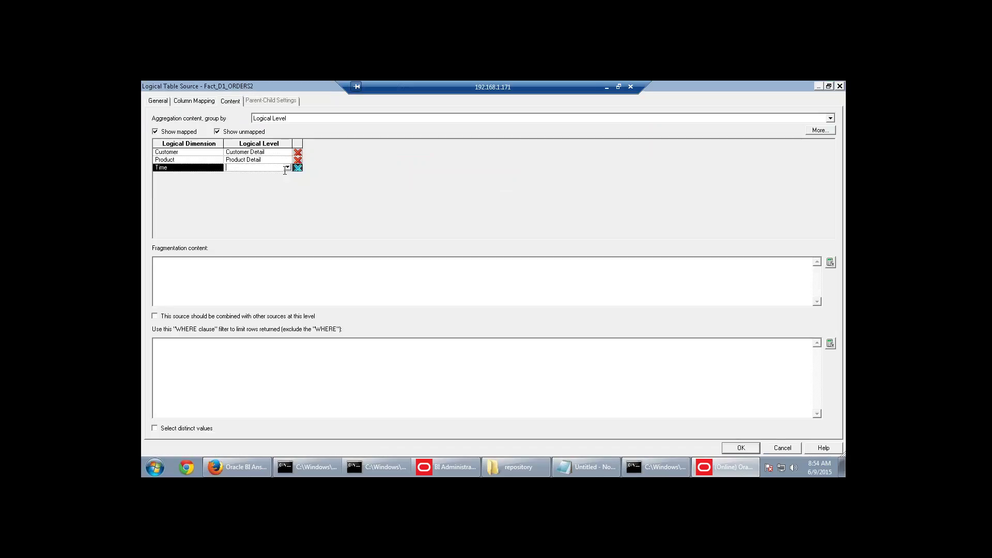
click(286, 168)
click(243, 200)
click(741, 447)
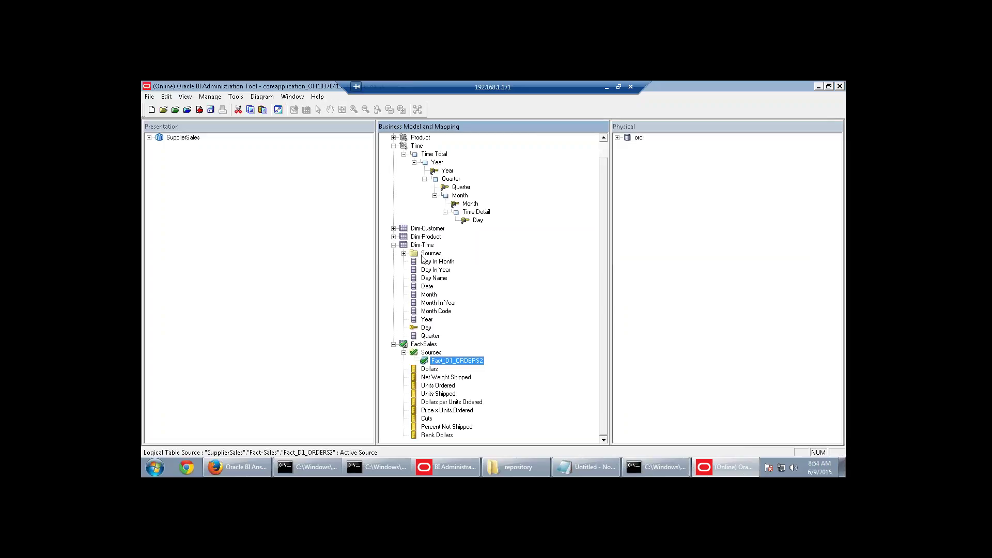
Check out Dim_D1_CALENDAR2 and set its Time content level to Time Detail.
click(403, 253)
double_click(450, 261)
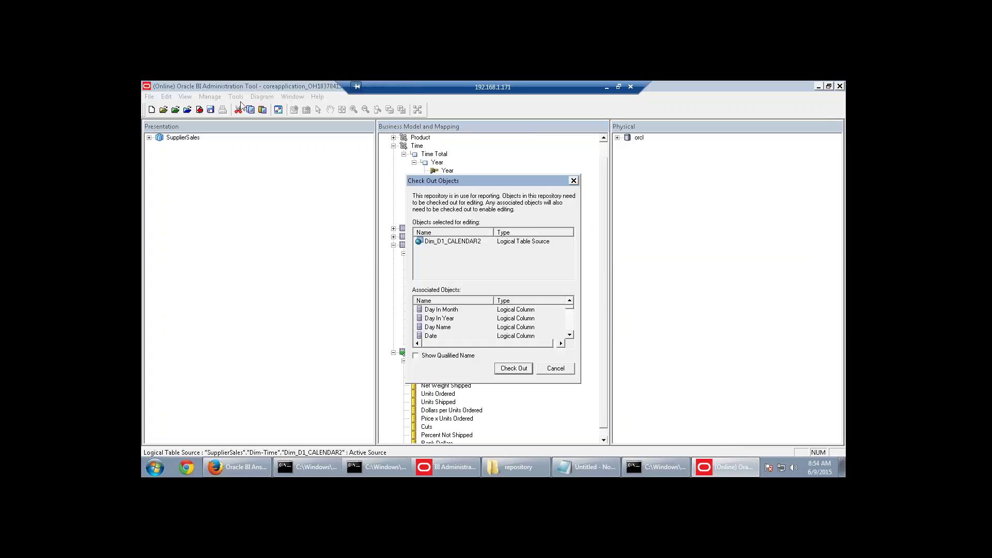
click(529, 369)
click(262, 153)
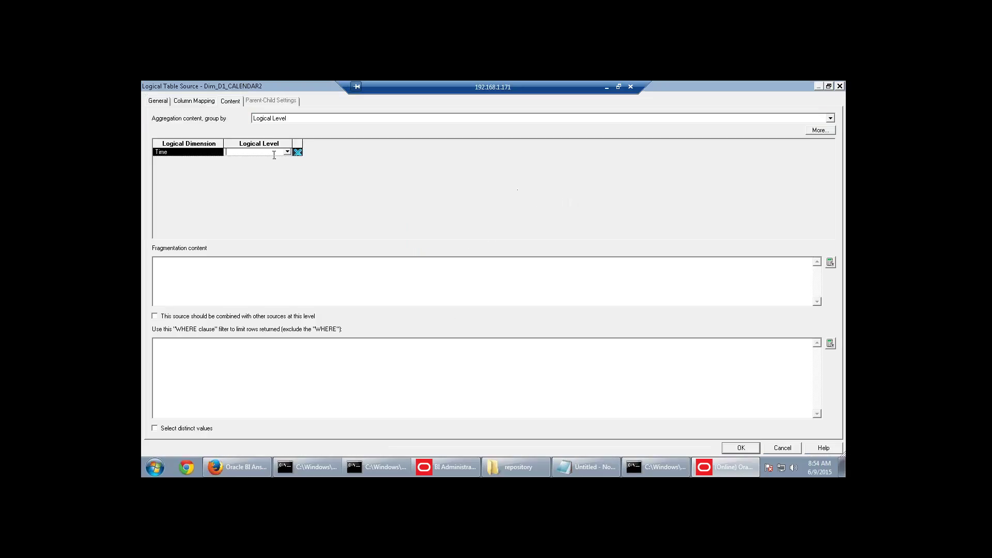
click(286, 152)
click(254, 188)
click(740, 448)
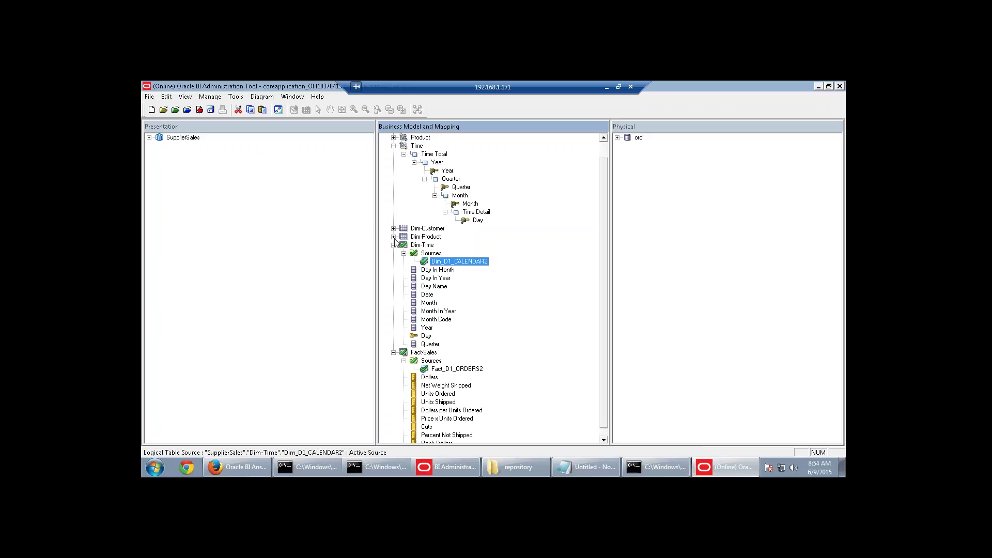
click(393, 237)
Check out Dim_D1_PRODUCTS and set its Product content level to Product Detail.
click(403, 245)
double_click(443, 253)
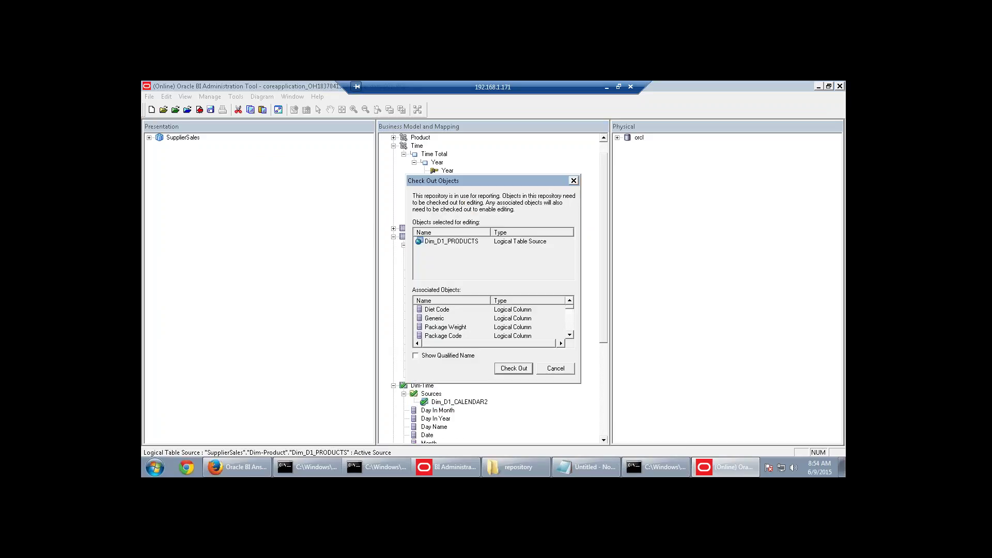
click(514, 368)
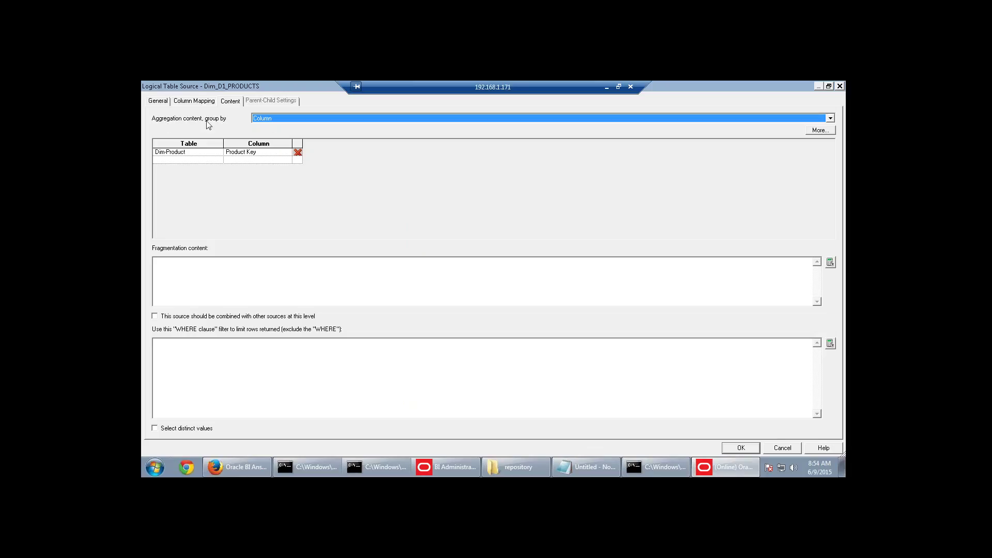
click(275, 119)
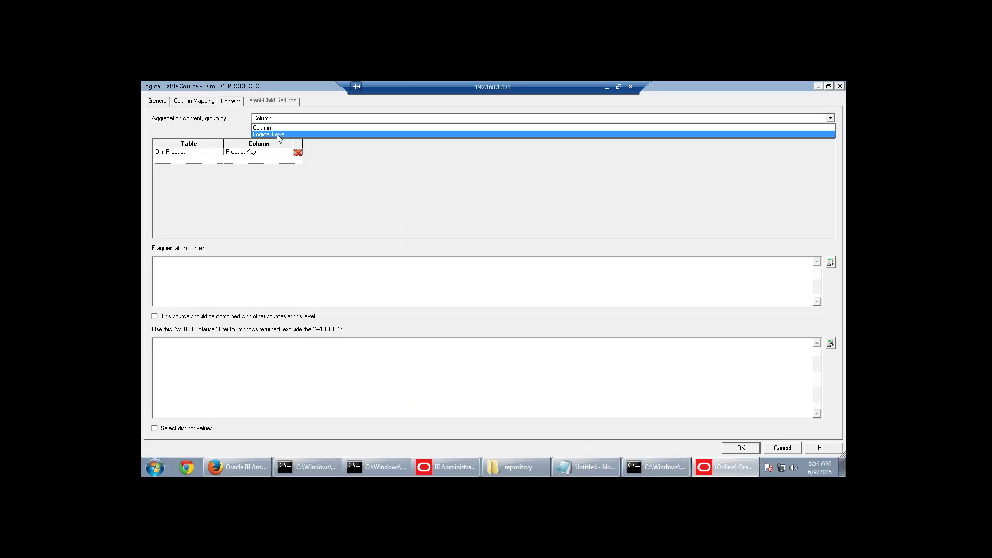
click(277, 135)
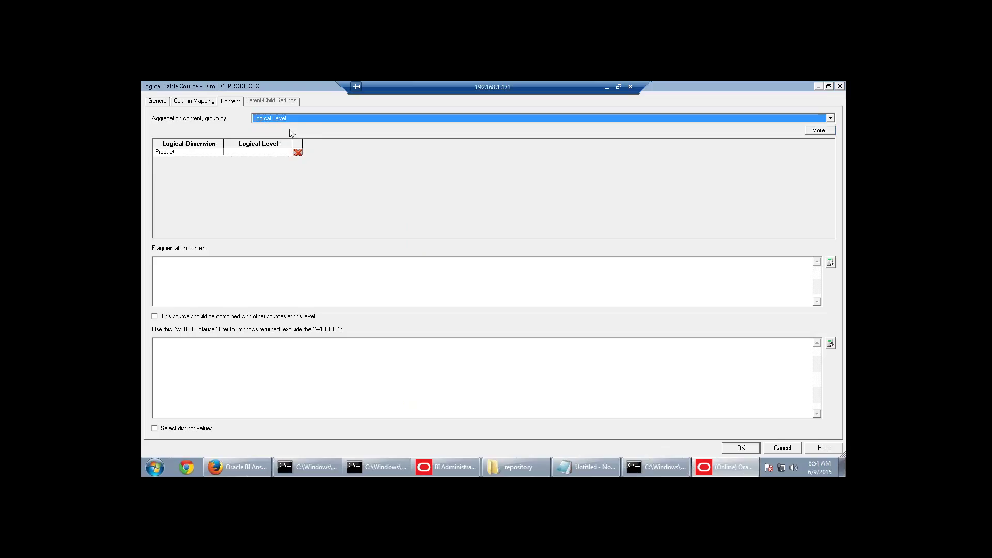
click(274, 152)
click(287, 153)
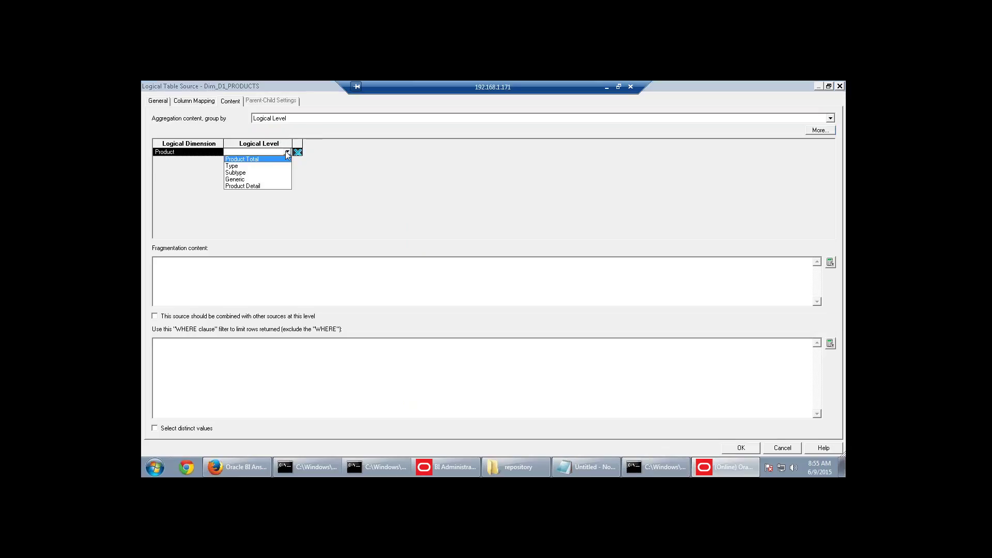
click(259, 186)
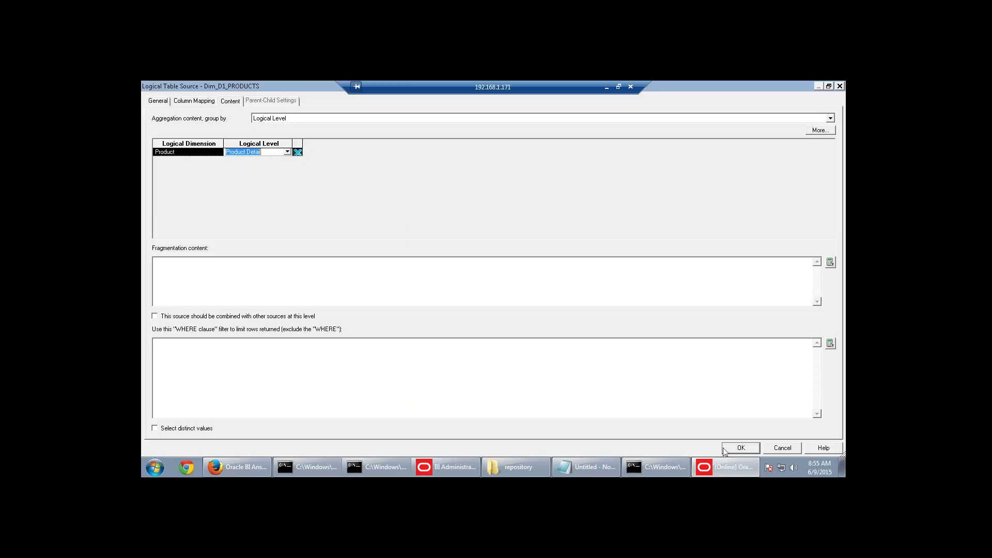
click(741, 447)
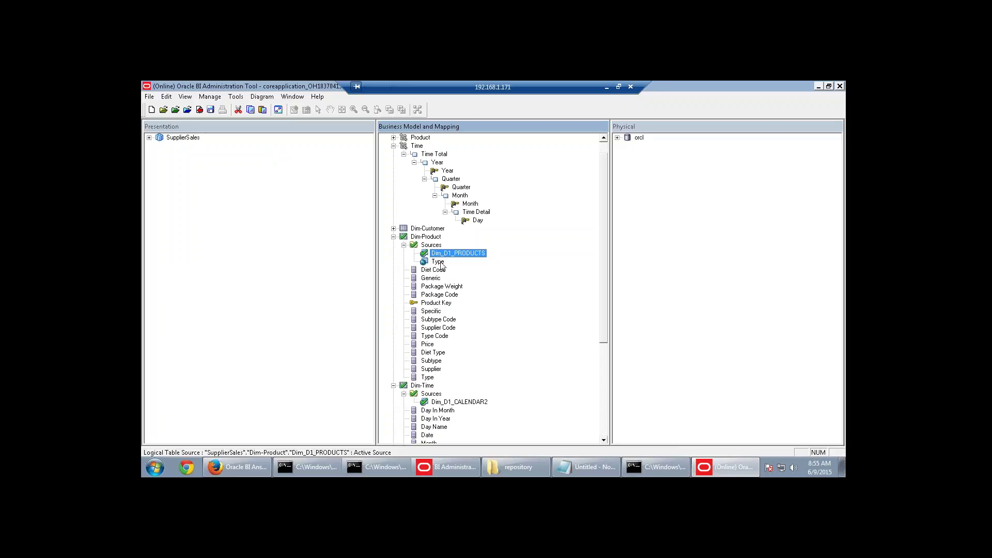
Group the Type source's content by logical level with Product set to Type.
double_click(438, 262)
click(272, 121)
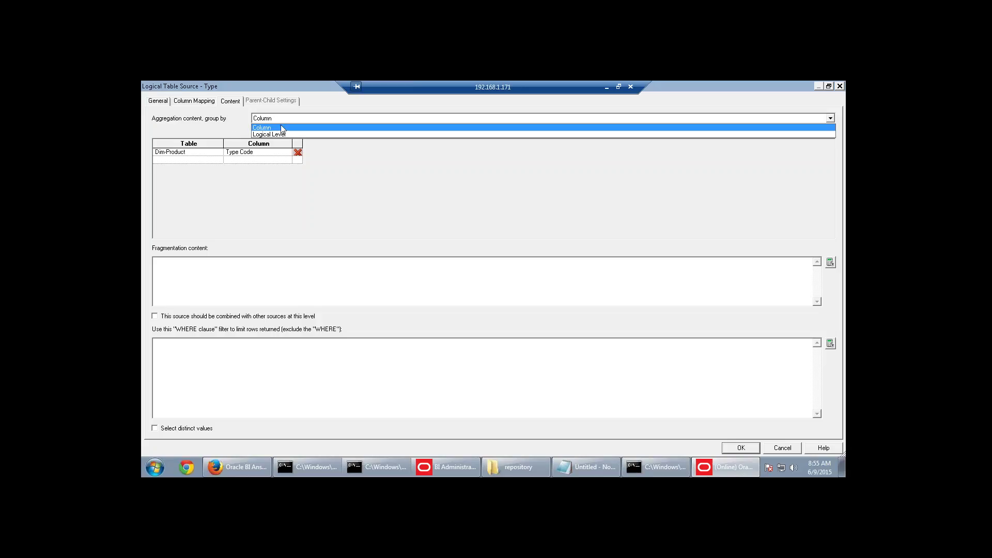
click(270, 132)
click(261, 152)
click(287, 153)
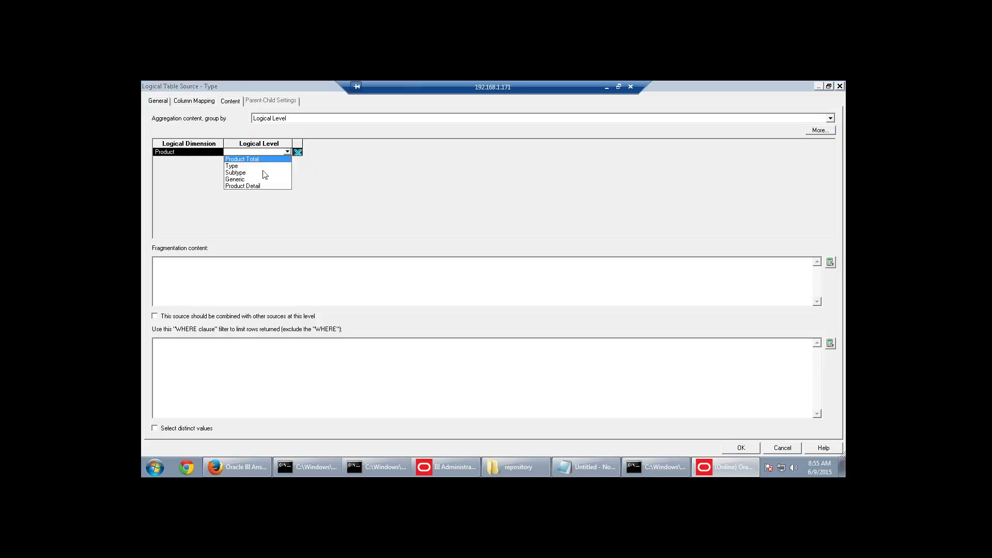
click(241, 170)
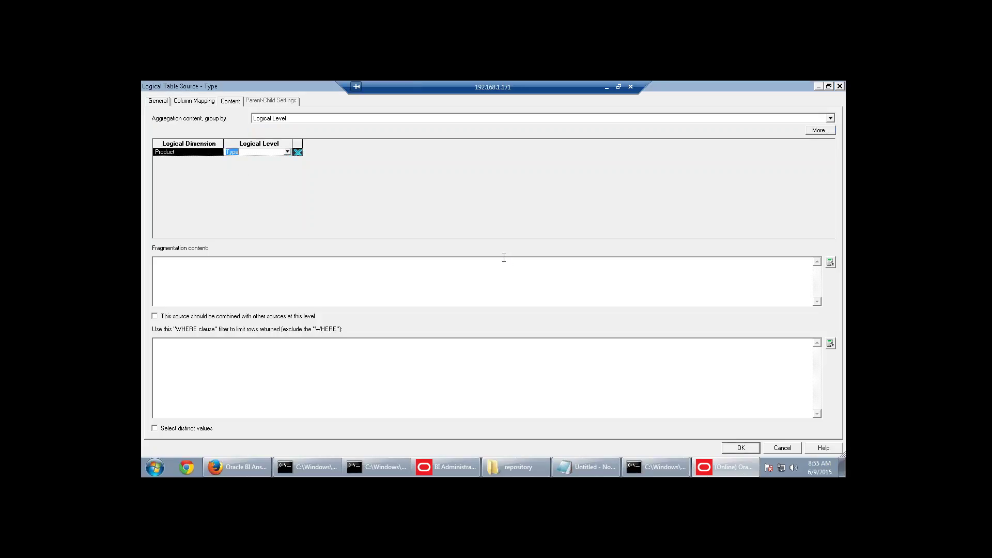
click(740, 448)
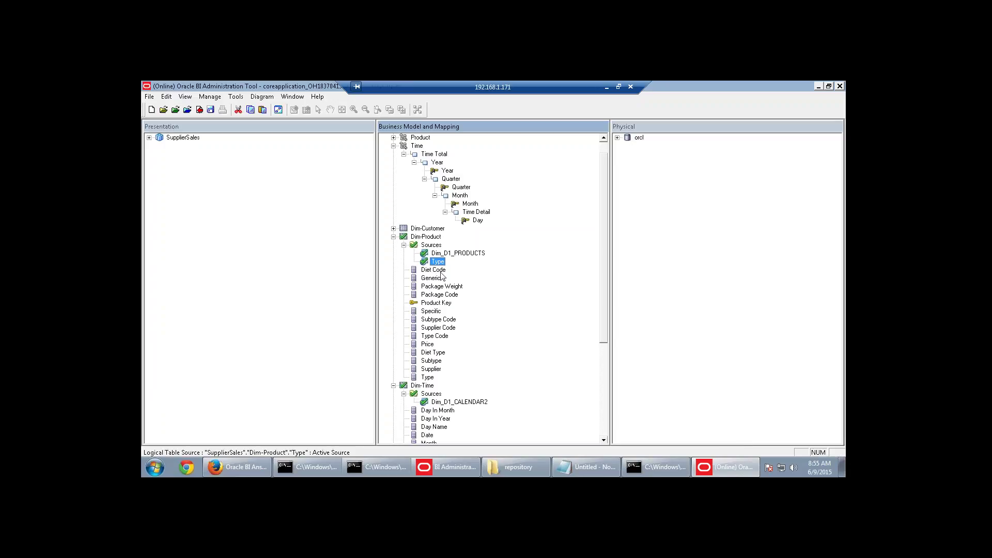
scroll(510, 255, up, 1)
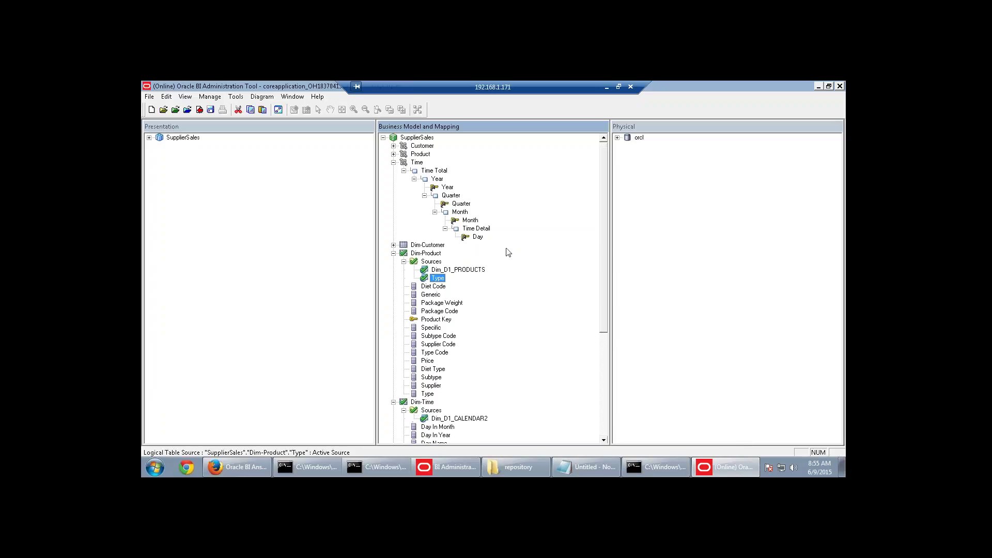
Check out the Dim_D1_CUSTOMER2 source and close its settings.
click(393, 245)
click(404, 253)
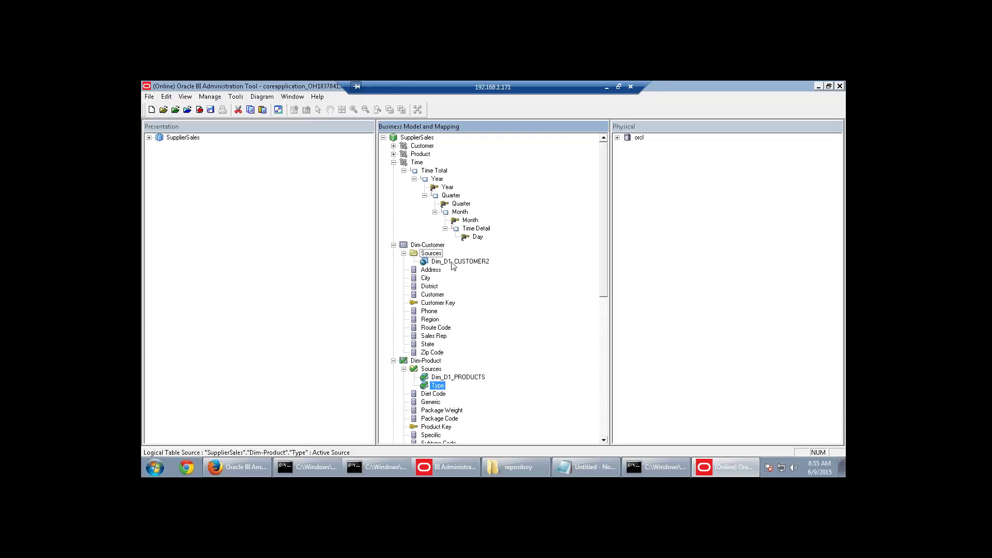
double_click(452, 262)
click(522, 369)
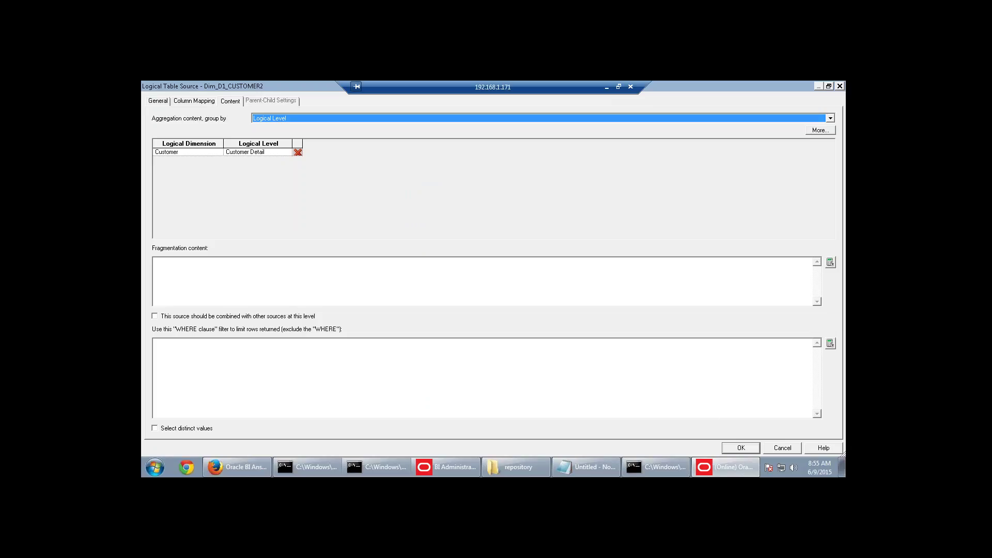
click(746, 448)
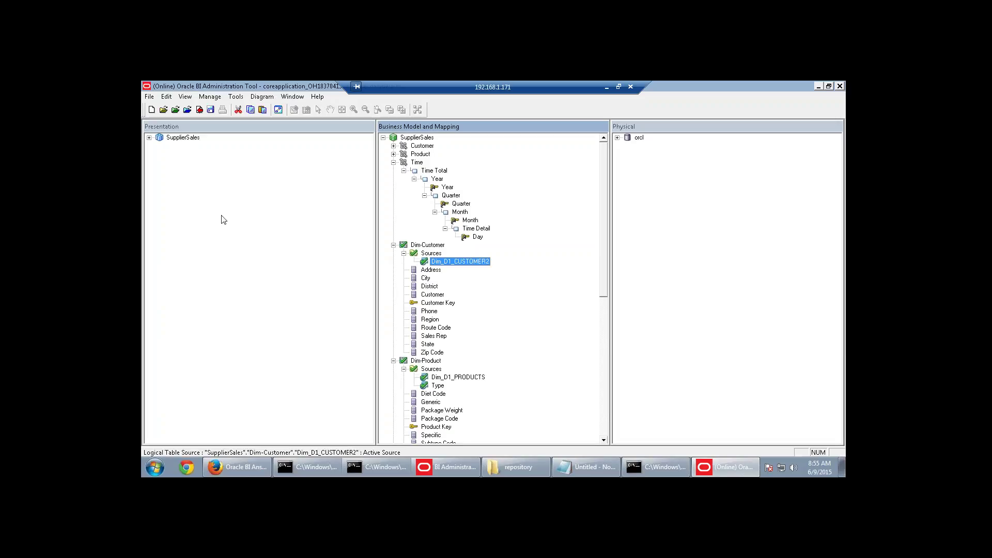
Check in the changes, passing the global consistency check.
click(200, 110)
click(453, 299)
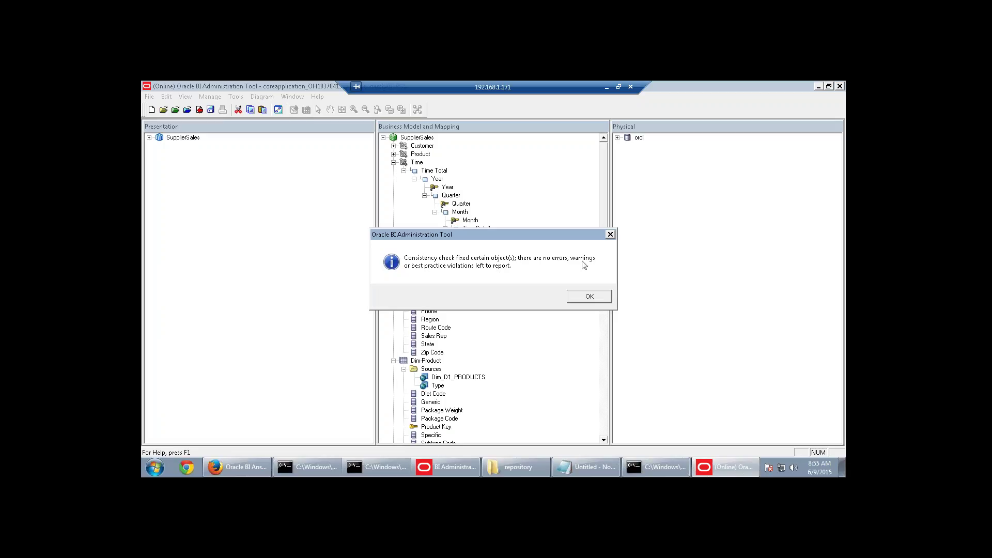
click(588, 298)
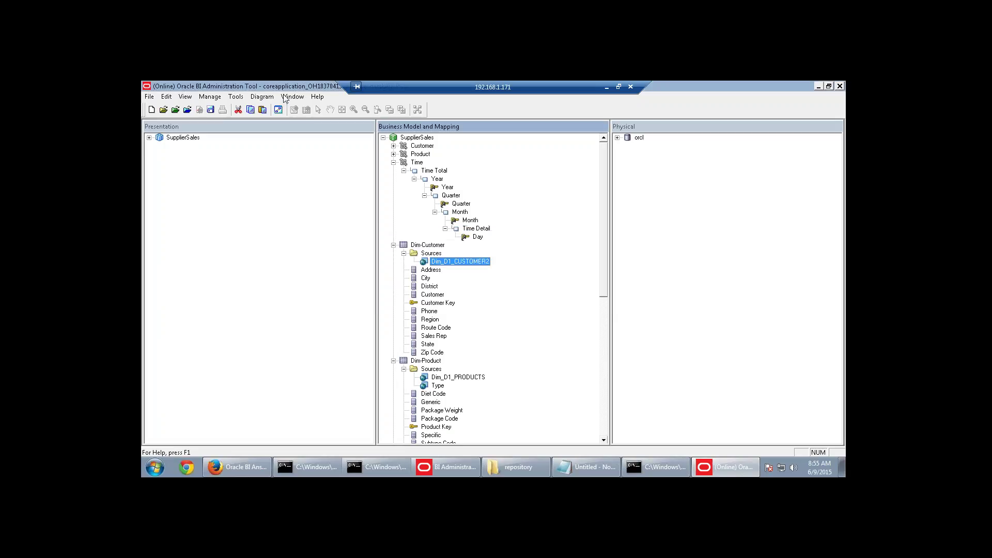
Switch to Answers and reload the server metadata.
click(265, 465)
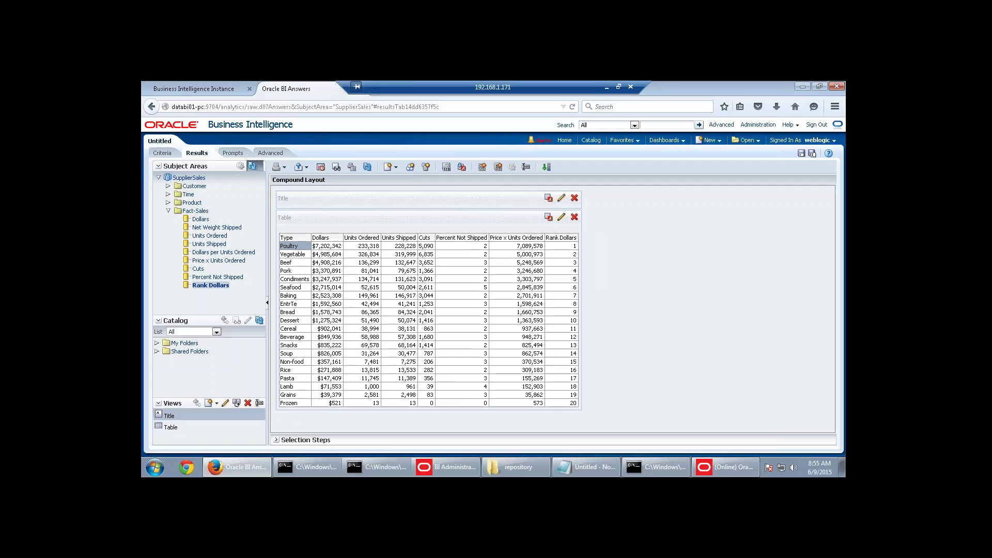
click(260, 165)
click(267, 187)
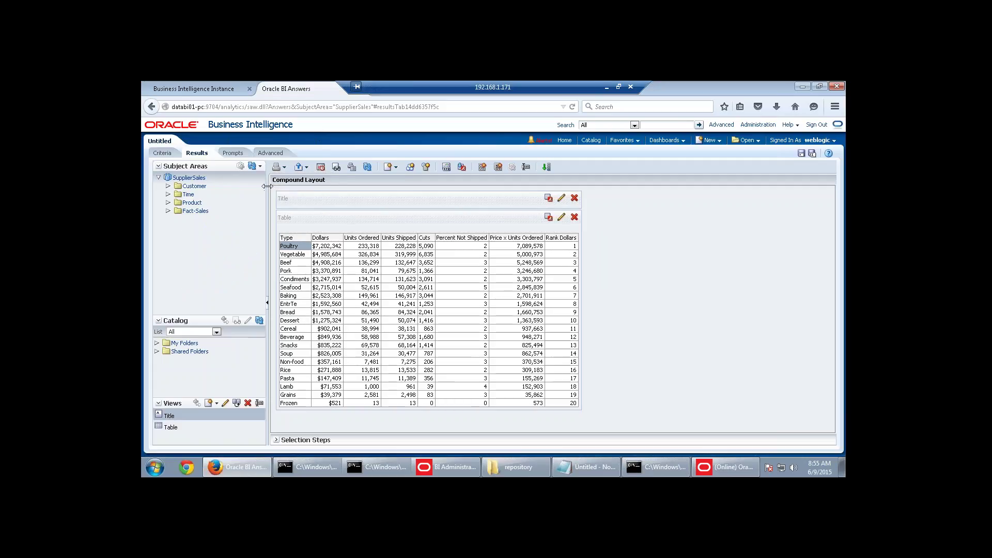
Rerun the results, drill Poultry down to its subtypes, and edit the table view.
click(164, 153)
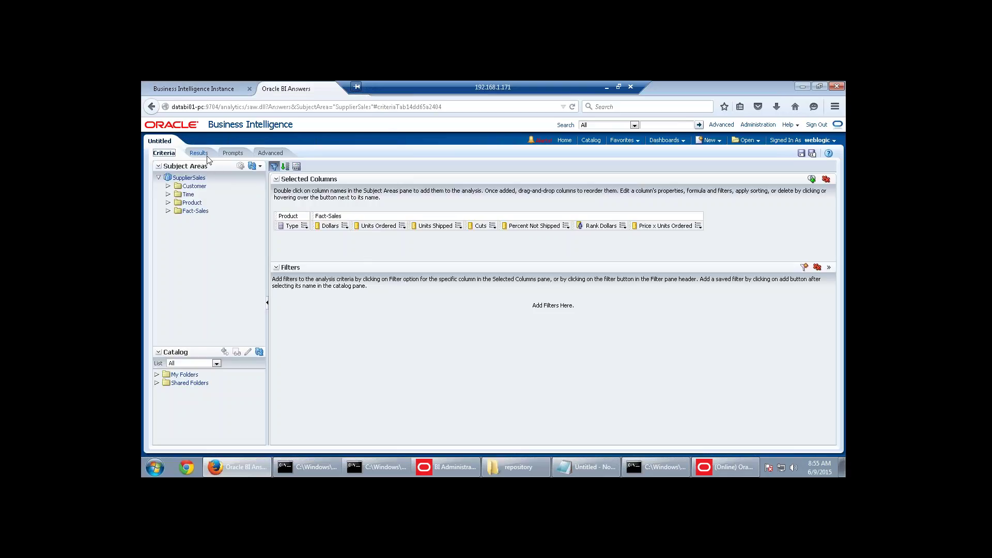
click(198, 153)
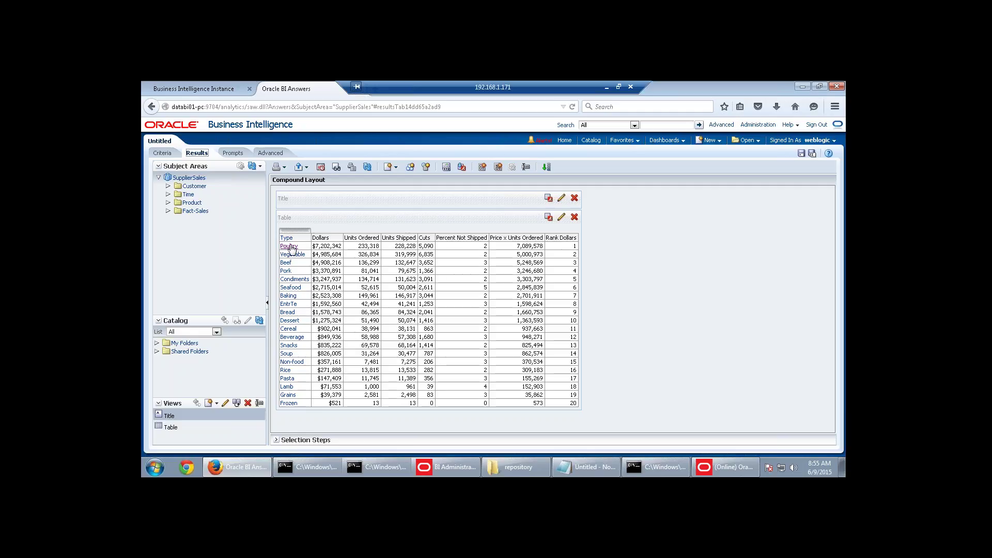
click(290, 246)
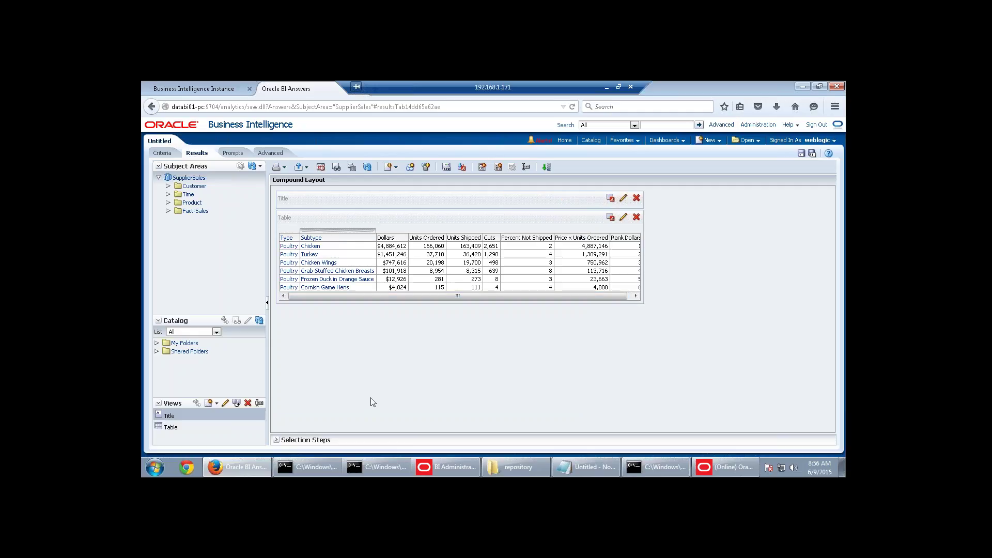
click(623, 217)
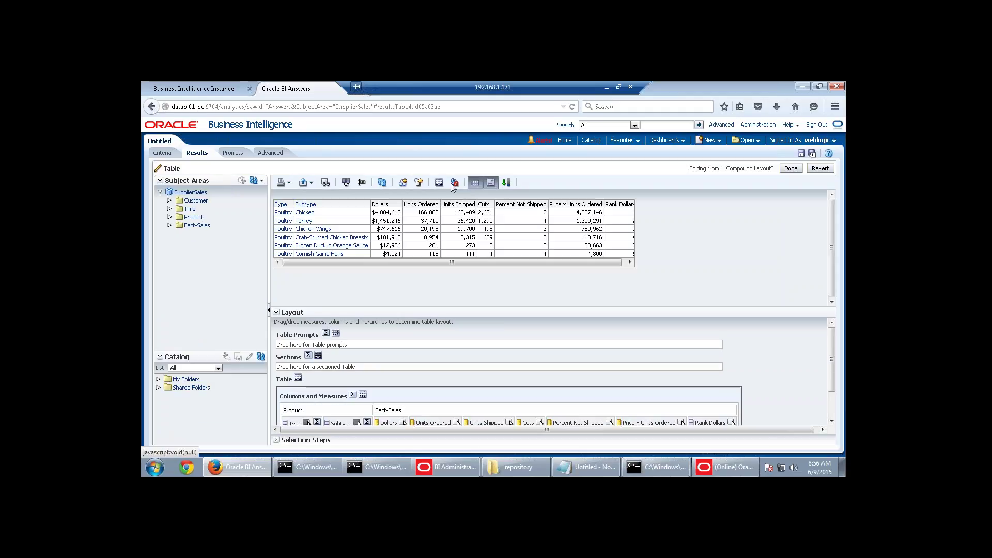
Open and close Table Properties, then finish editing the table view.
click(454, 184)
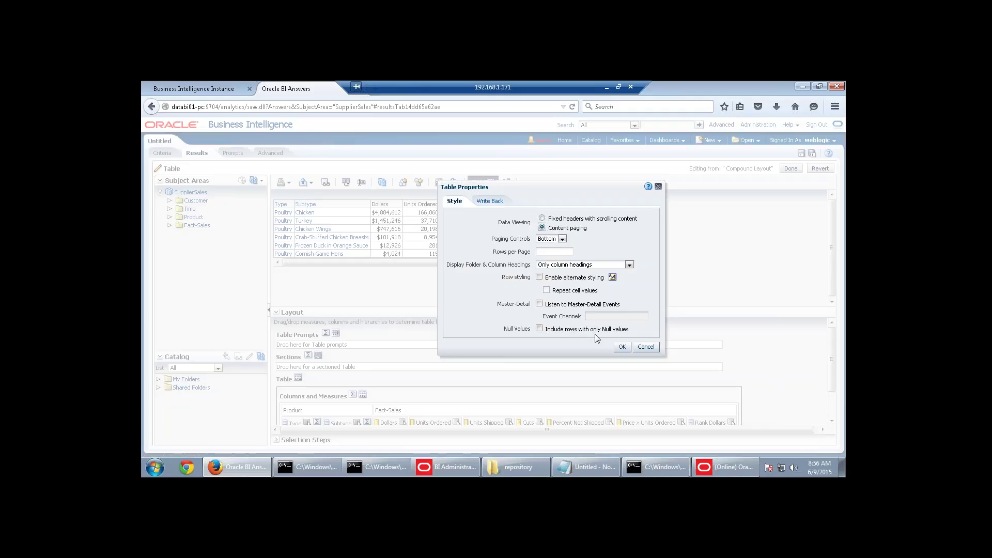
click(622, 346)
click(790, 169)
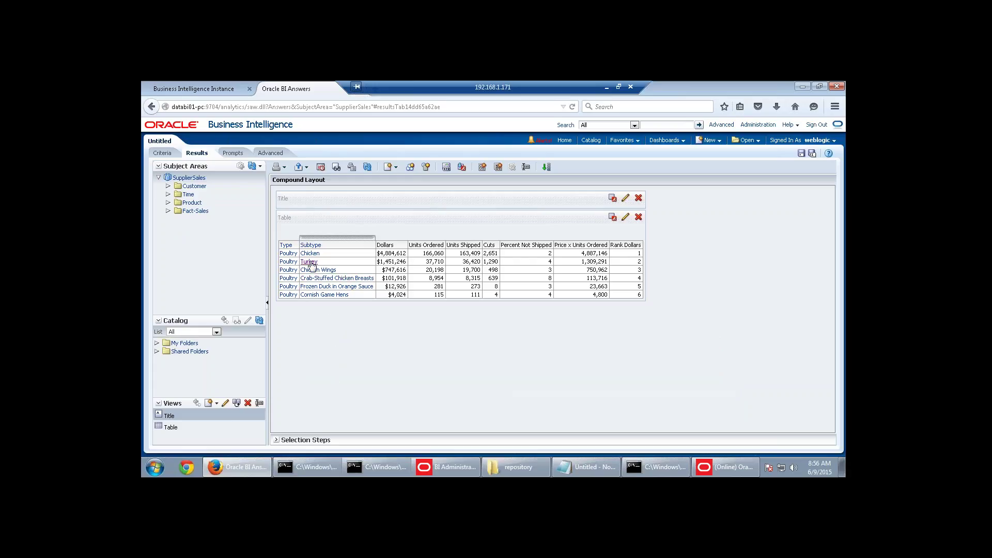
Drill Turkey through Frozen Turkey to Deli-Style Frozen Turkey, then return to the Administration Tool.
click(310, 262)
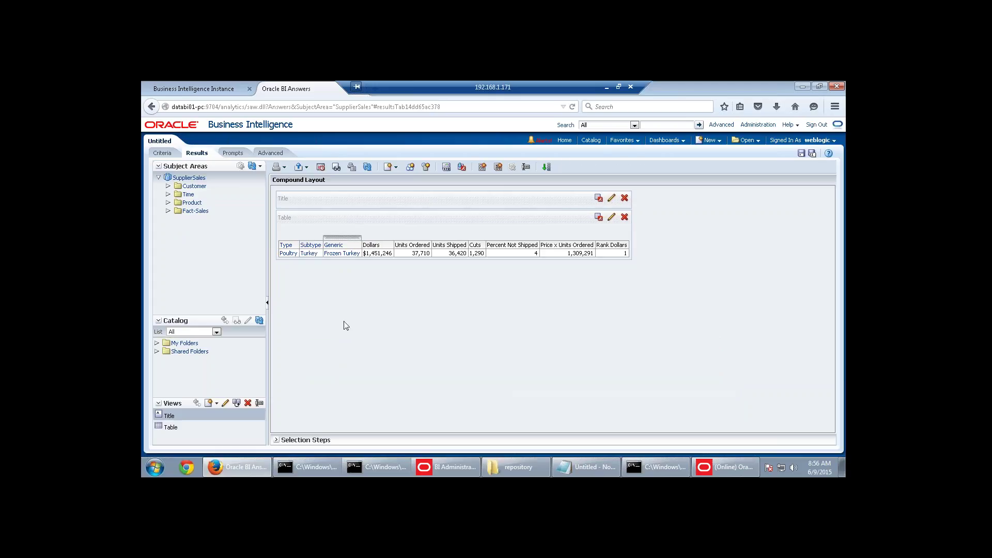
click(341, 254)
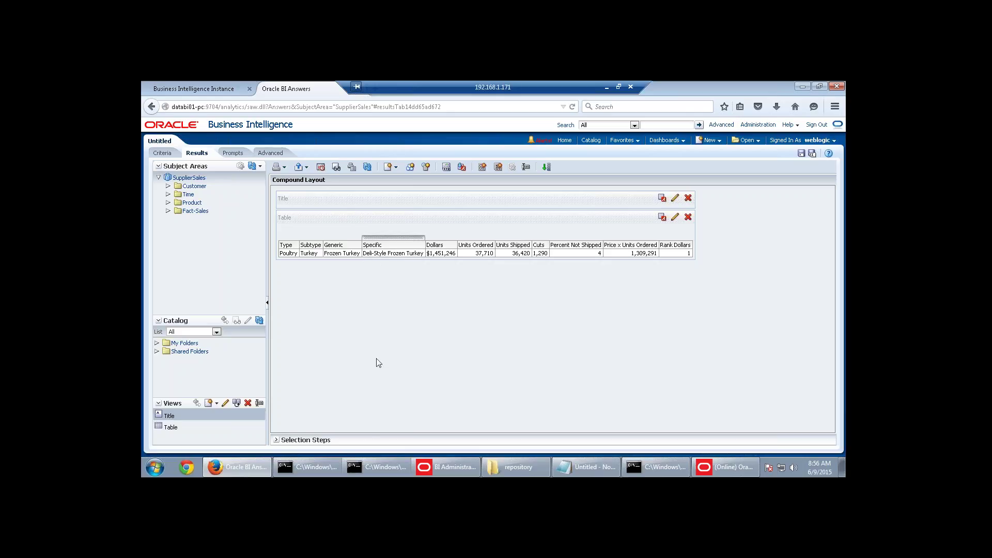
click(725, 467)
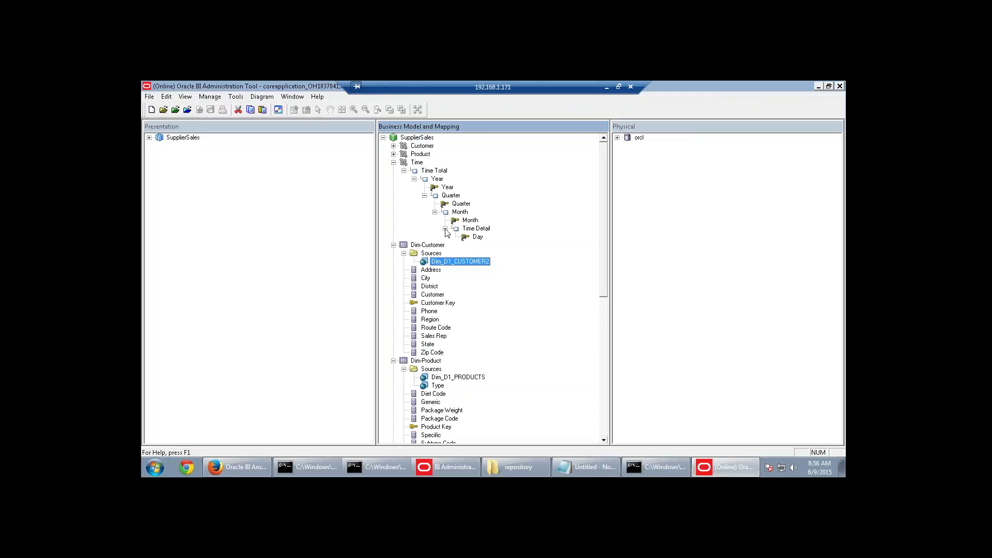
click(606, 86)
scroll(471, 284, up, 10)
scroll(471, 285, up, 5)
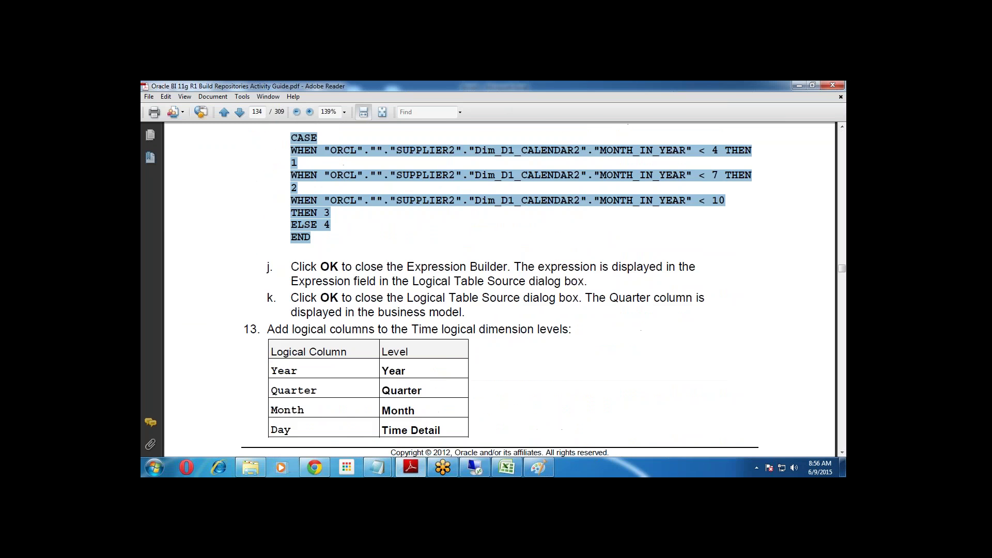
scroll(478, 291, up, 15)
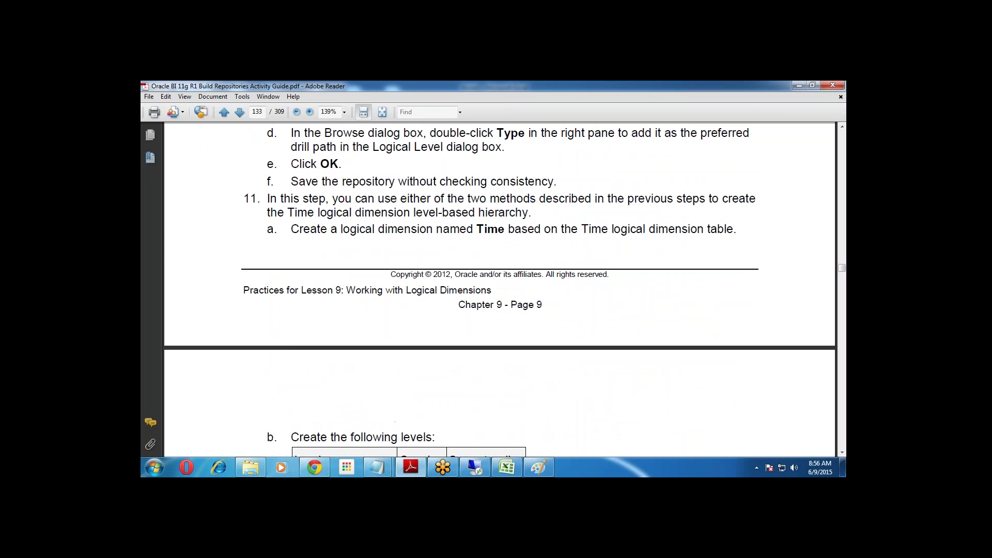
click(474, 467)
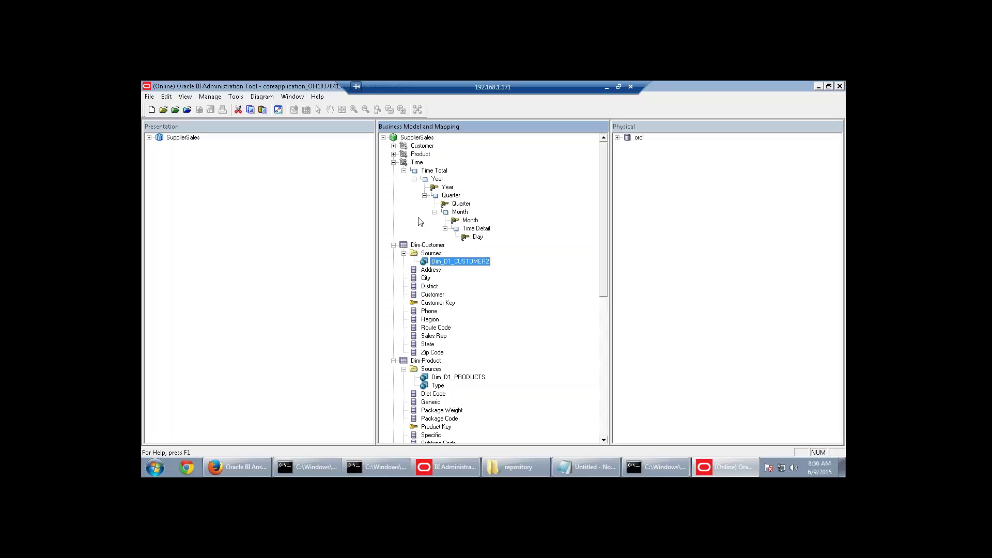
Add Product Type as Customer Detail's preferred drill path, then run a global consistency check.
click(393, 146)
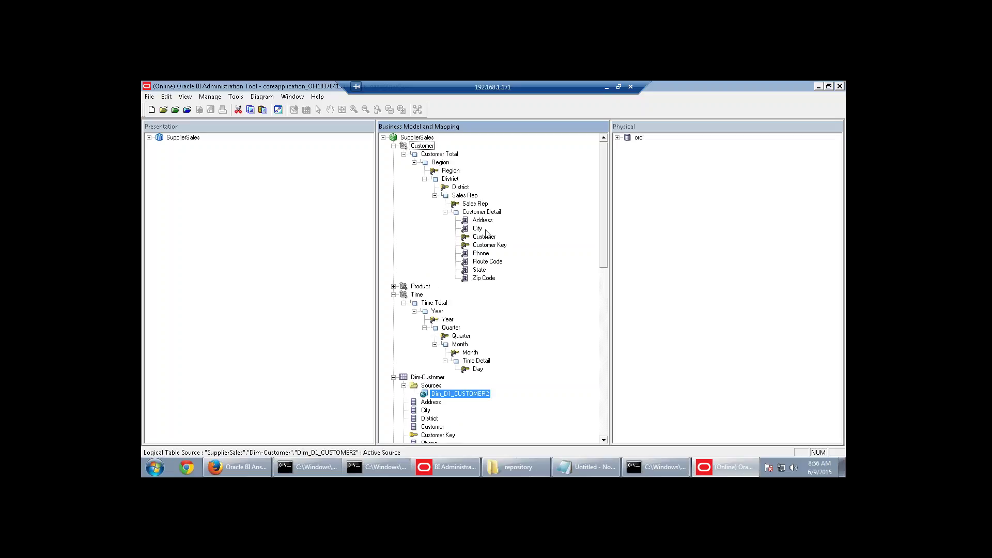
double_click(482, 212)
click(516, 367)
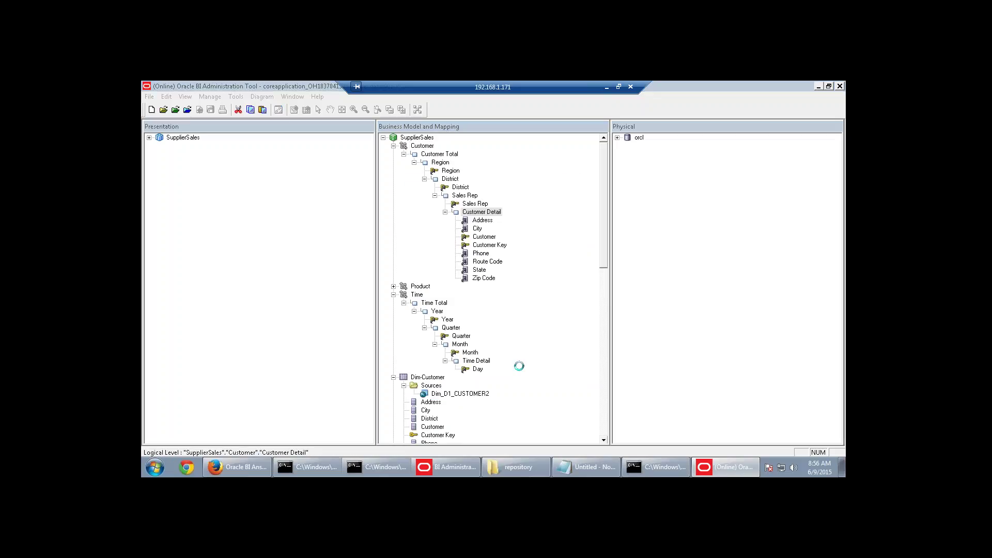
click(222, 102)
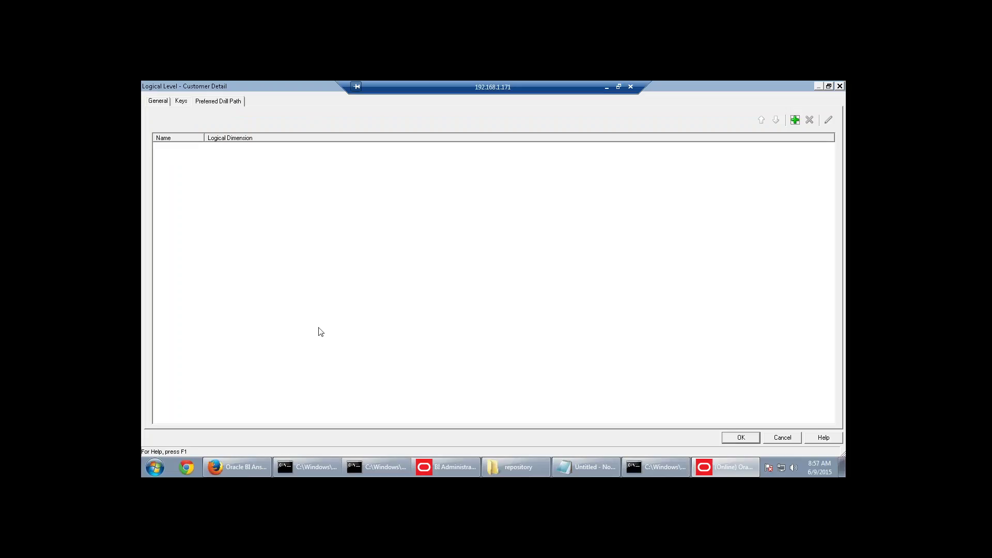
click(794, 120)
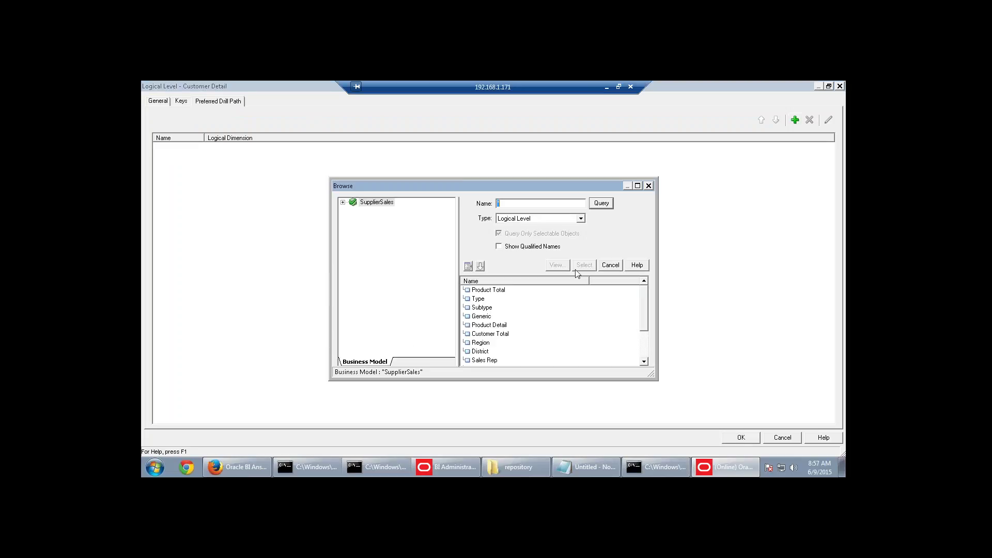
click(486, 301)
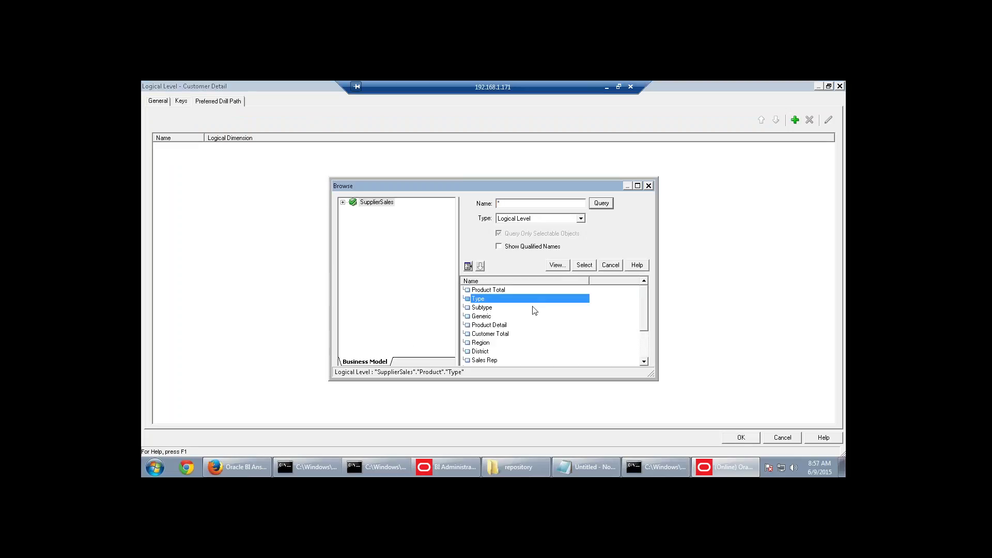
click(584, 265)
click(513, 368)
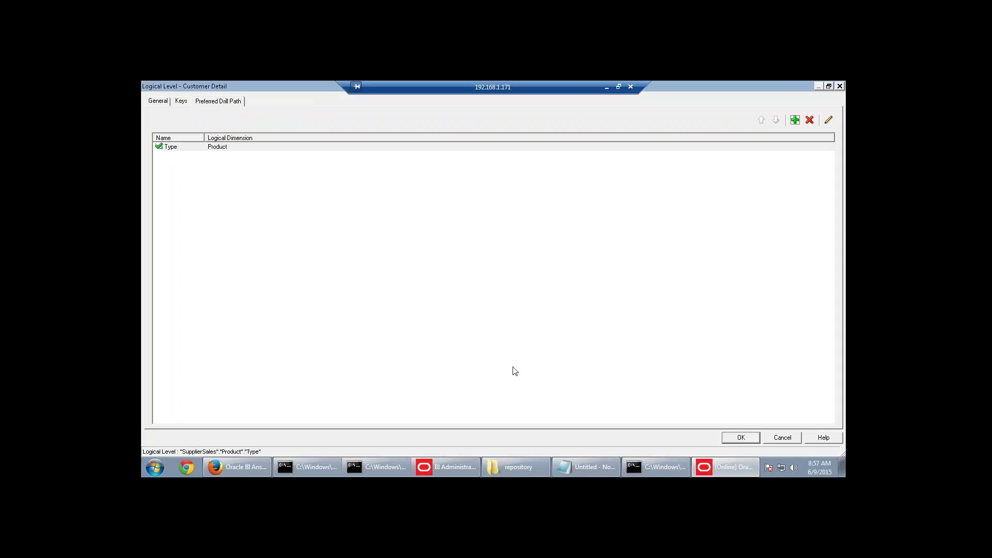
click(740, 437)
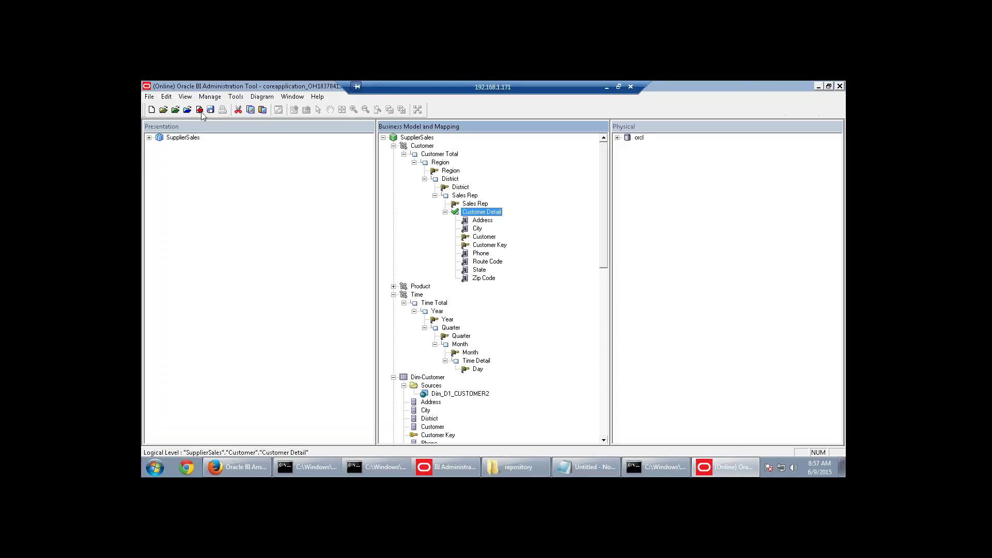
click(201, 111)
click(447, 290)
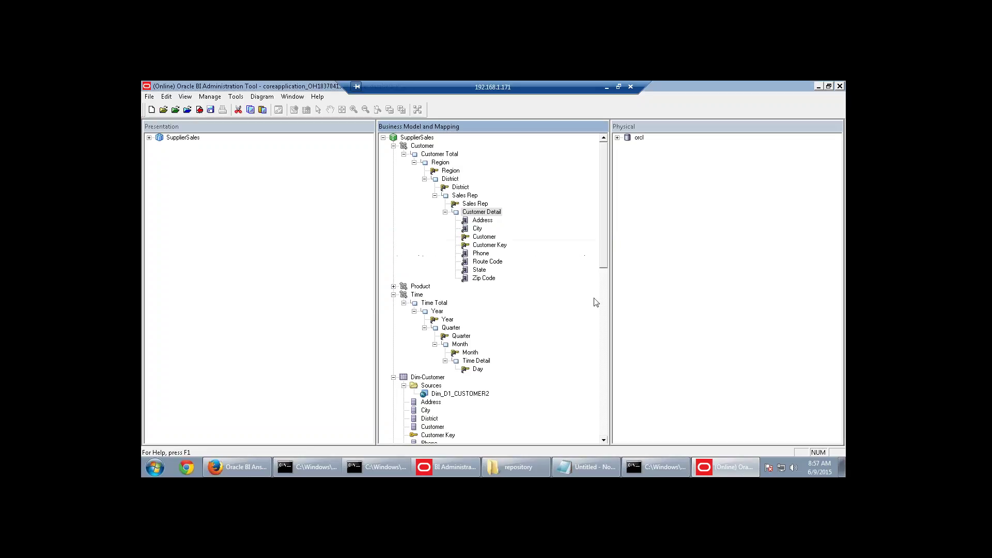
Save the repository, then clear the Answers criteria and reload the server metadata.
click(210, 109)
click(239, 466)
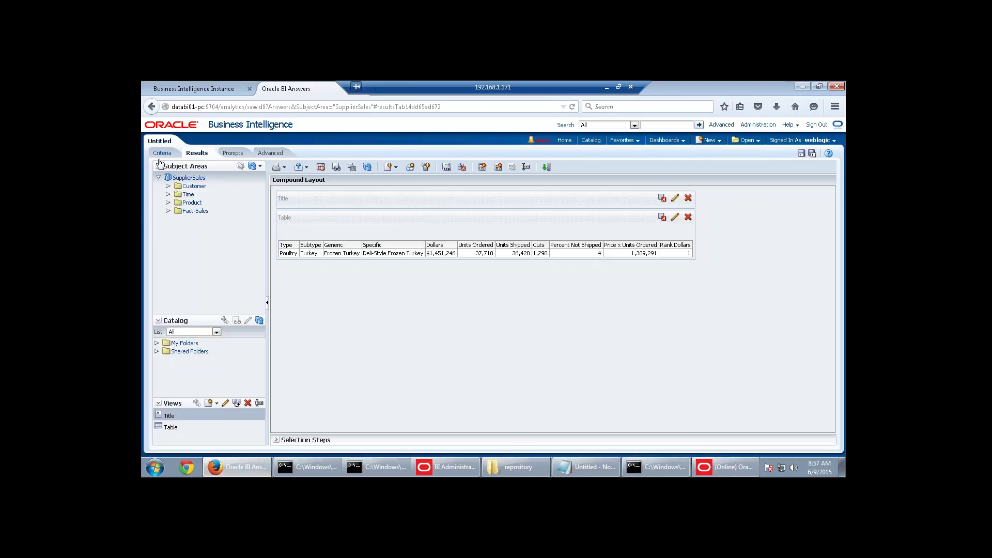
click(162, 154)
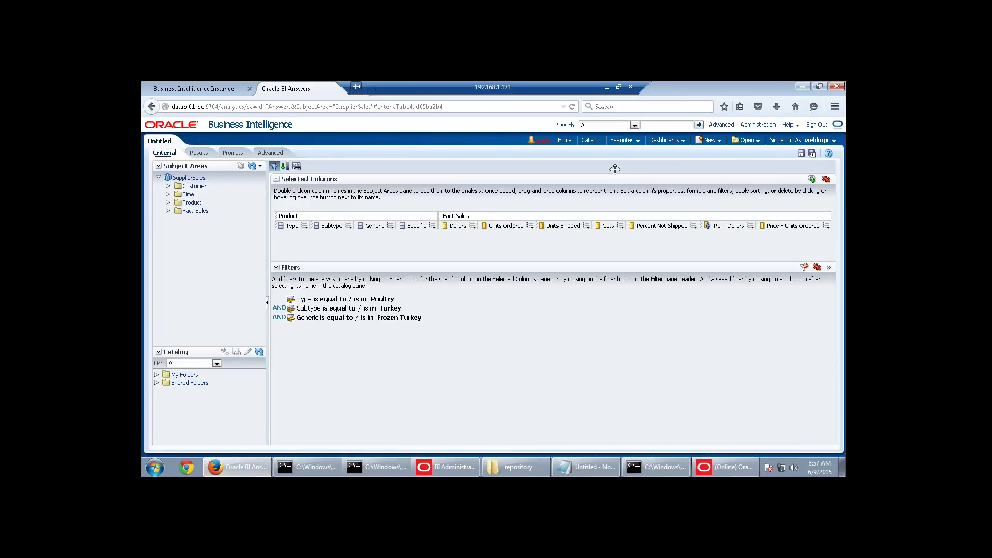
click(826, 179)
click(816, 267)
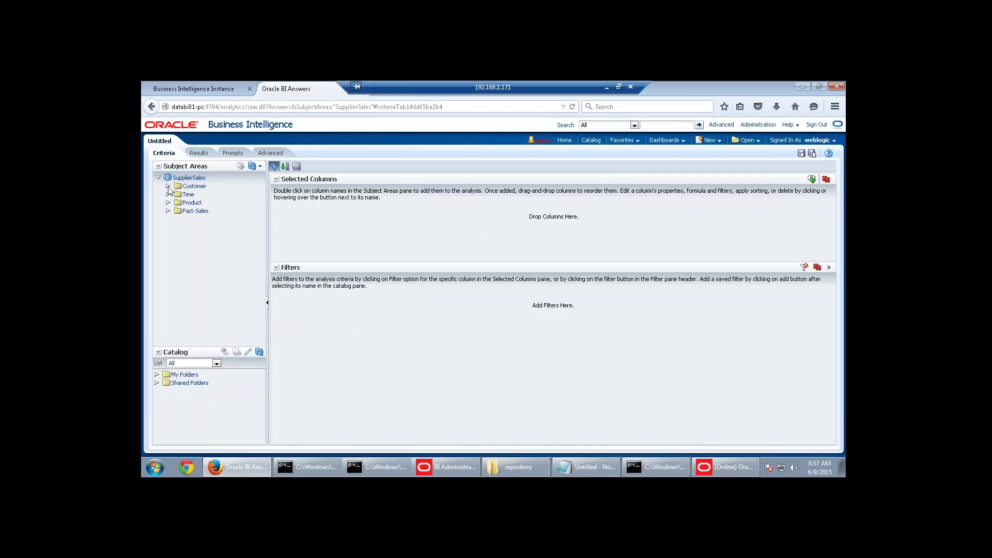
click(259, 166)
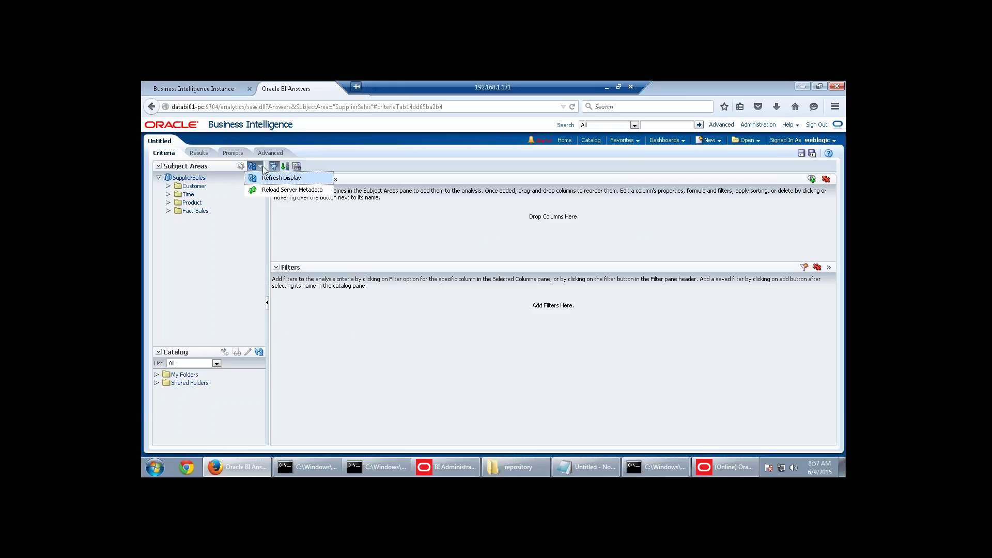
click(265, 190)
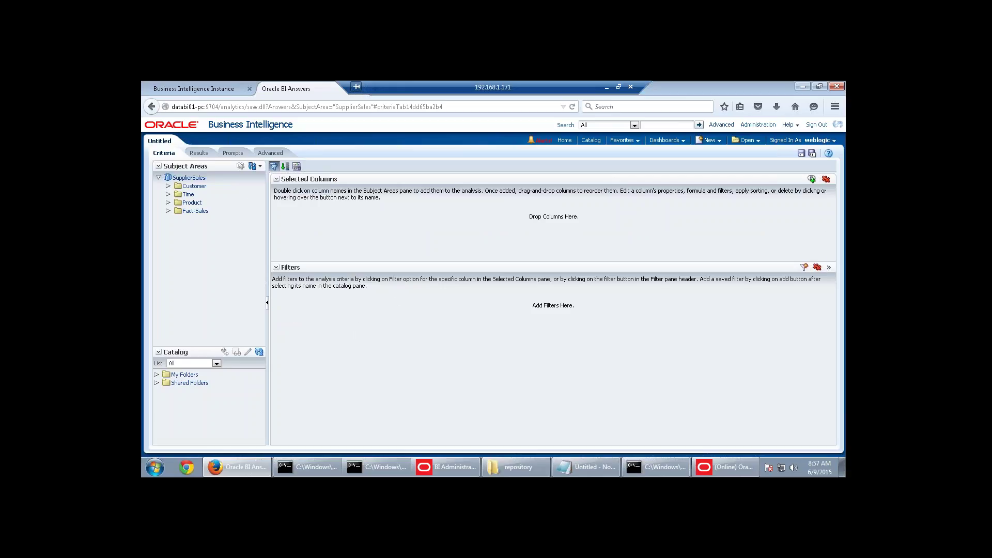
Add Customer Region and show results listing Central, East and West.
click(168, 186)
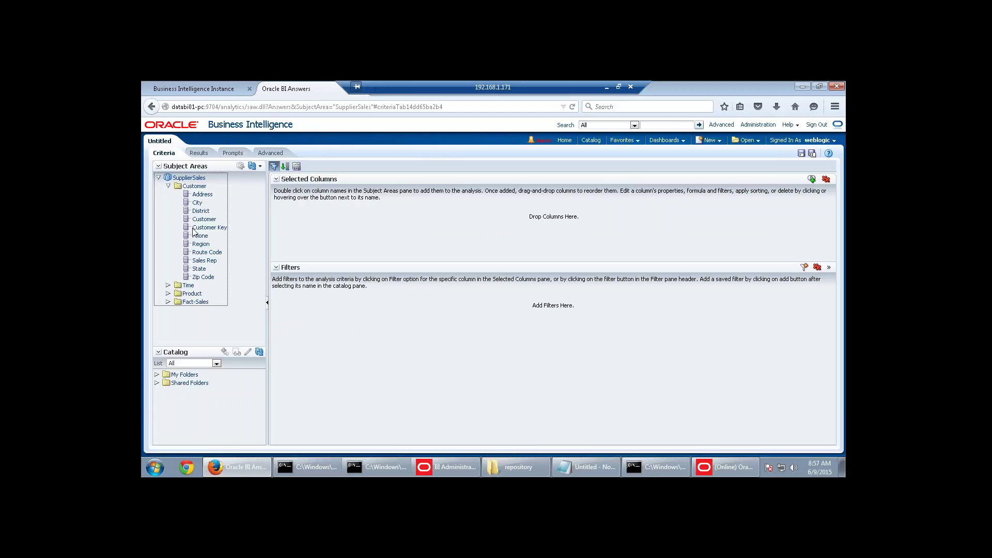
double_click(201, 245)
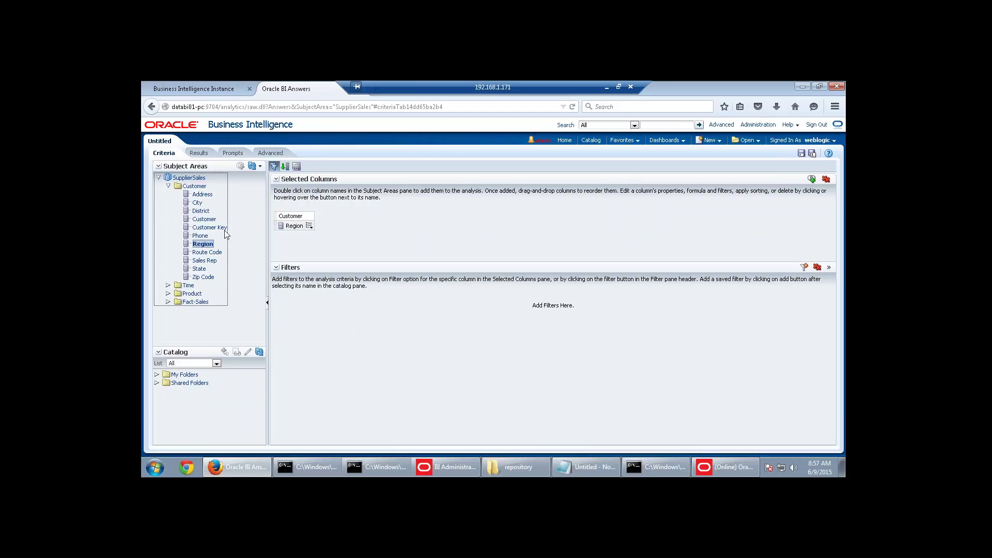
click(197, 153)
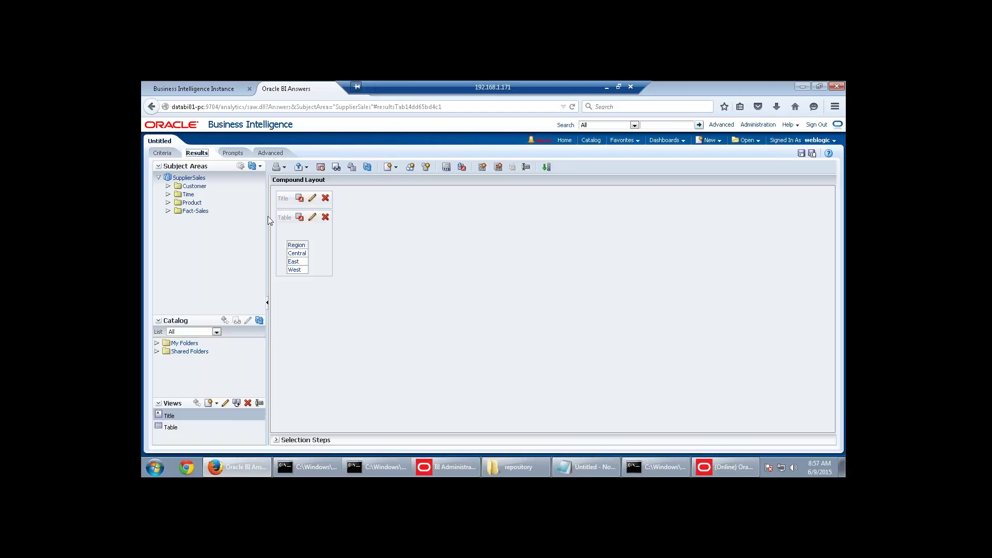
Drill West down through California and a sales rep to customer Le Boulanger.
click(294, 269)
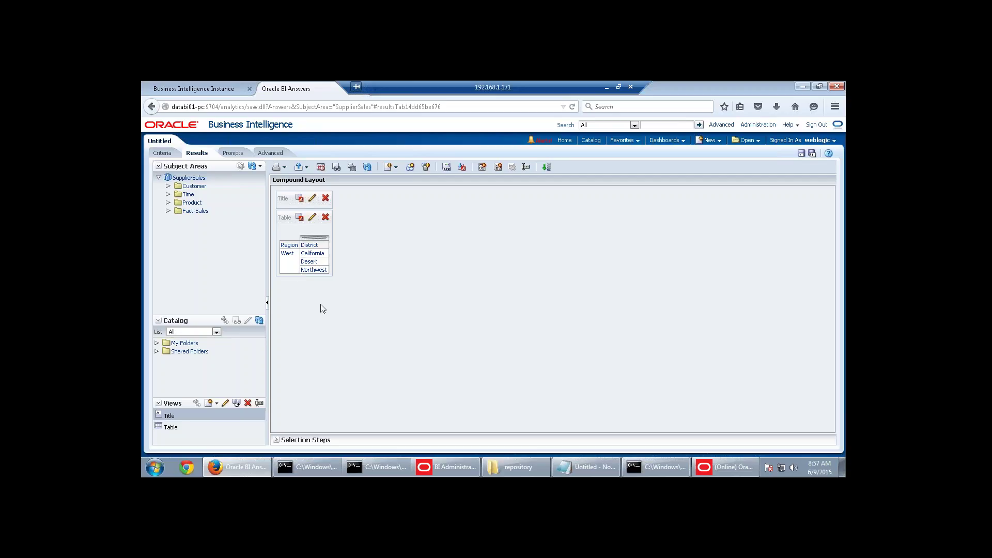
click(312, 253)
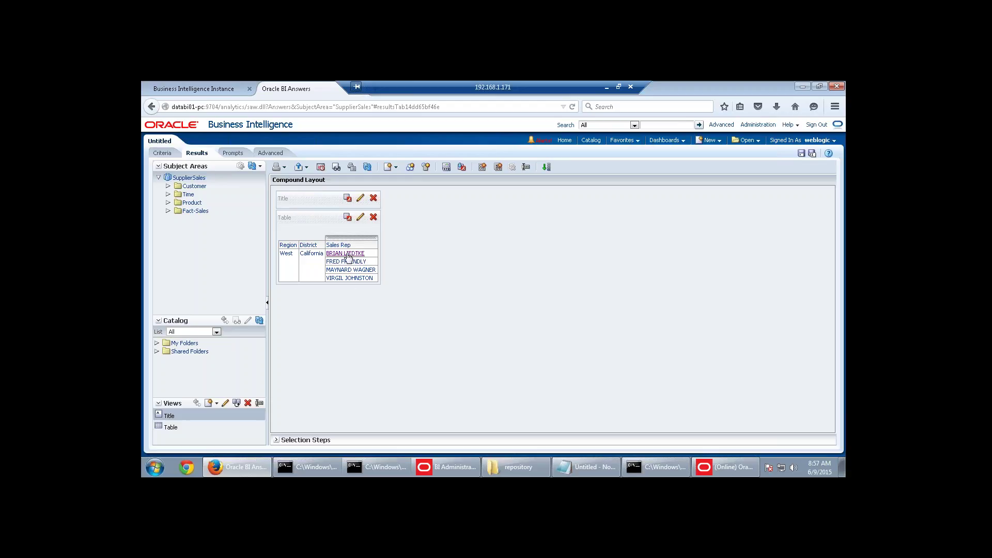
click(350, 270)
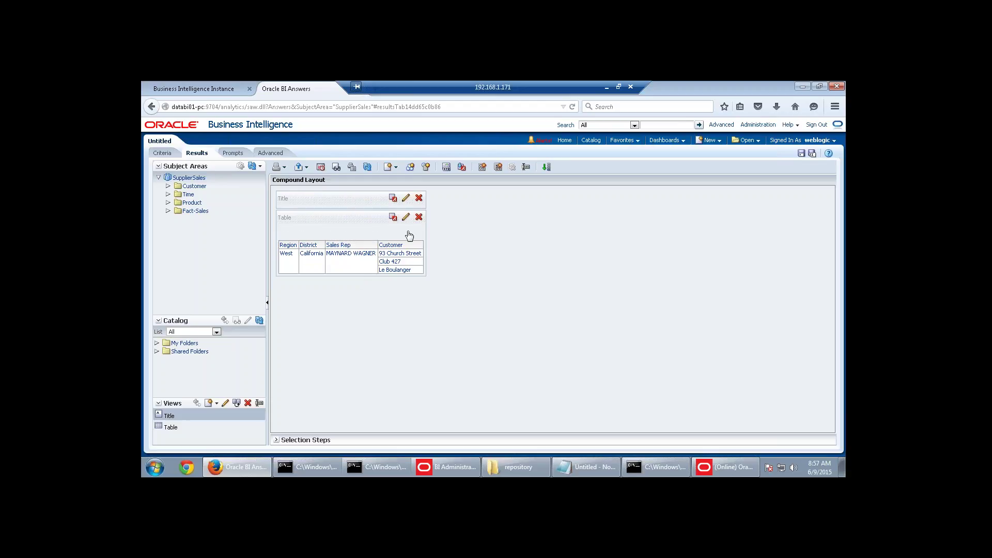
click(394, 270)
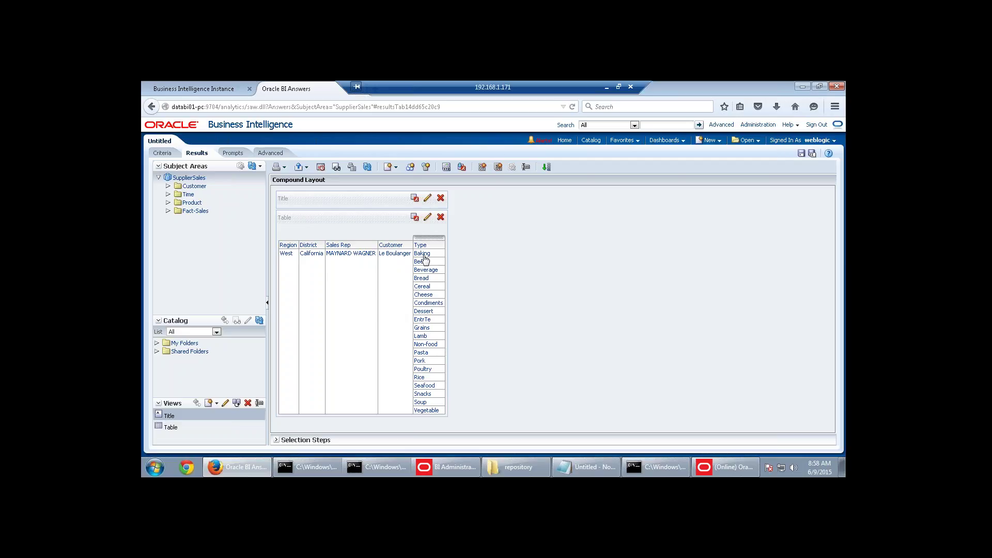
Drill Le Boulanger through Baking, Butter and Butter to Salted Butter, then return to the Admin Tool.
drag(422, 254, 424, 261)
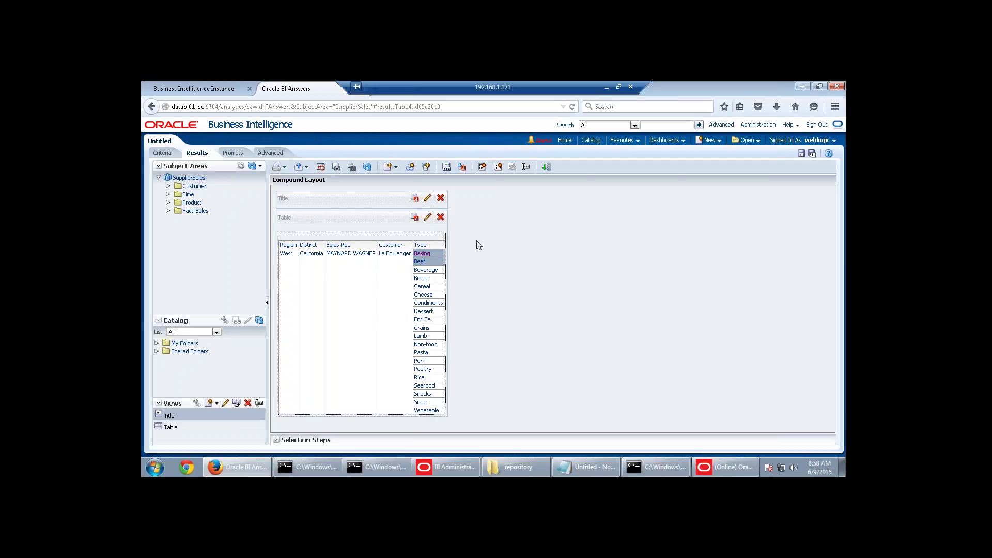
click(421, 254)
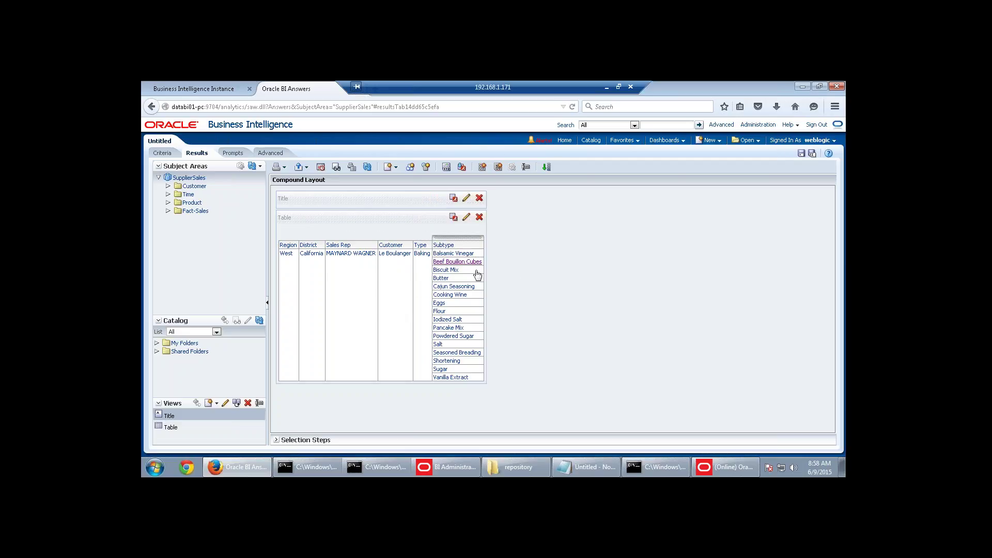
click(446, 279)
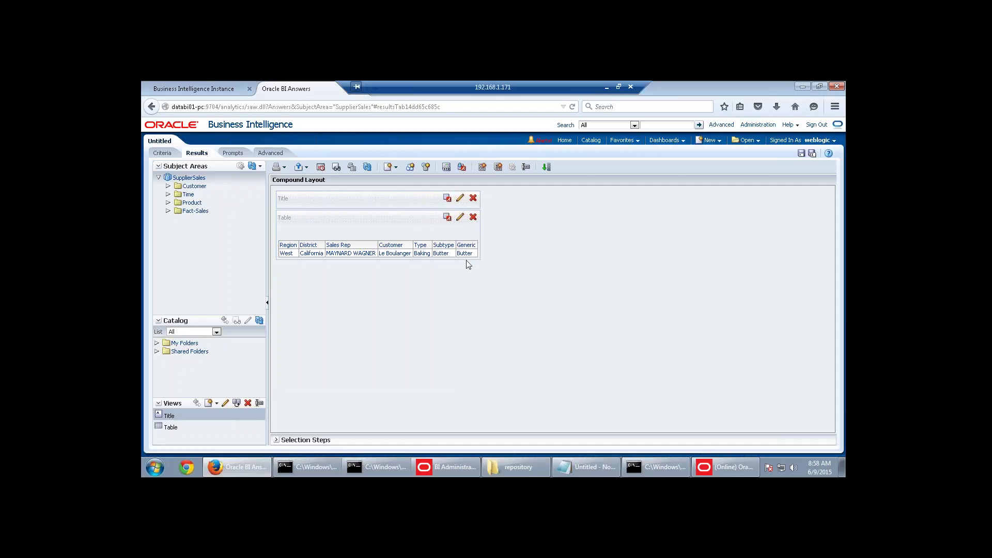
click(464, 253)
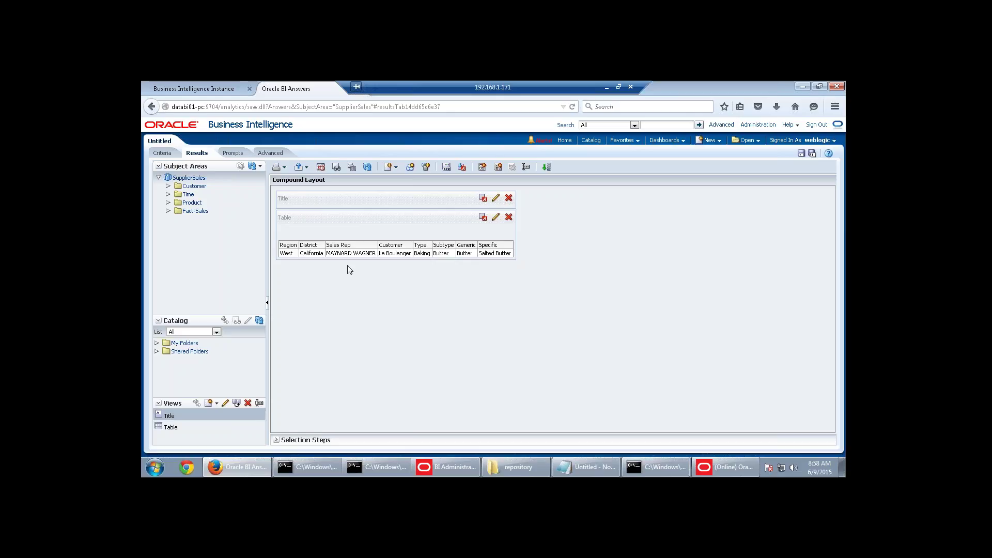
click(725, 467)
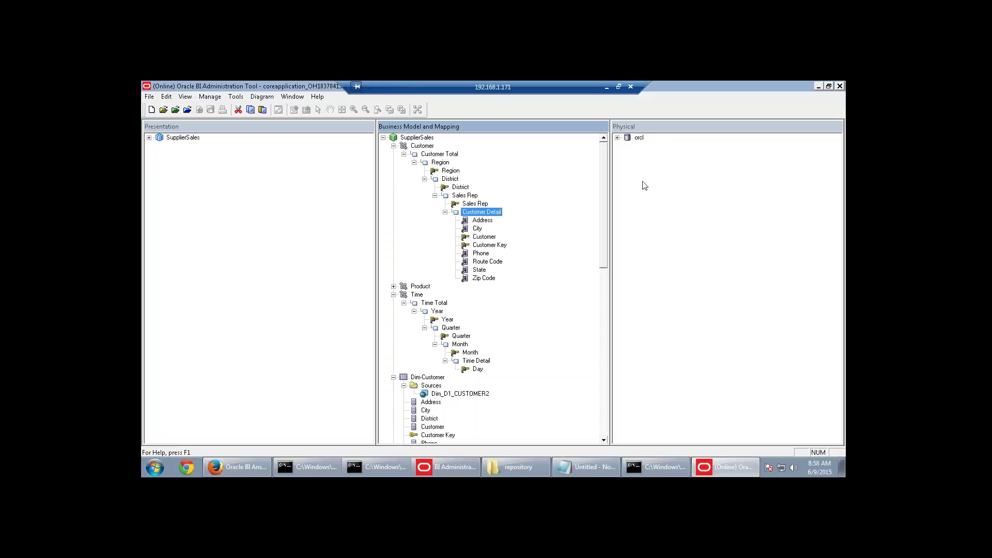
Collapse Customer, Time, Dim-Customer, Dim-Product, Dim-Time and Fact-Sales, then return to Answers.
click(393, 145)
click(394, 162)
click(393, 170)
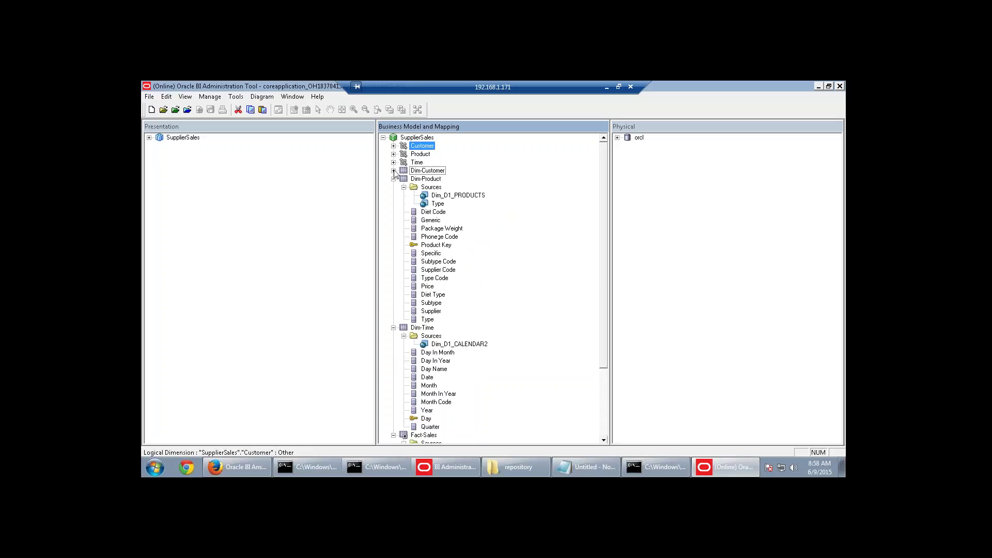
click(393, 179)
click(393, 187)
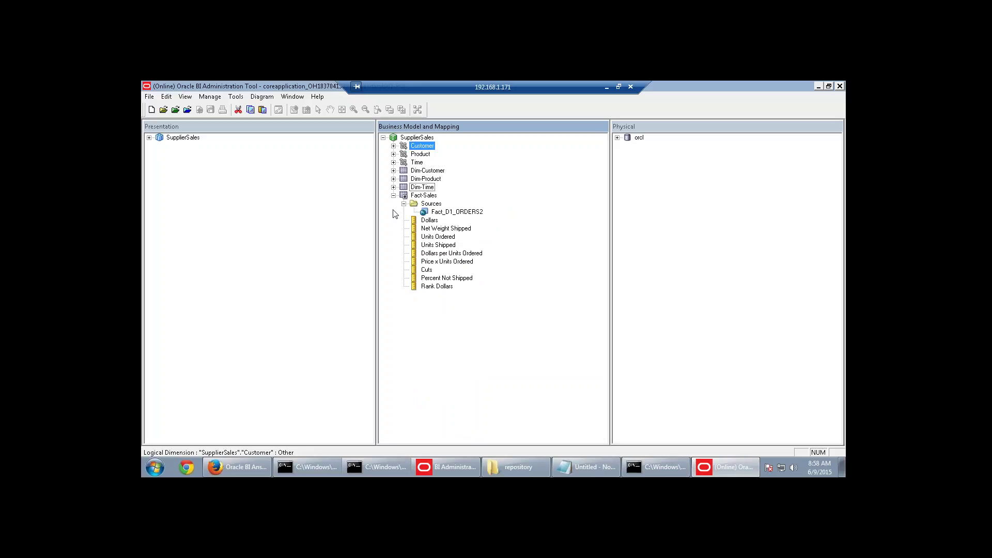
click(393, 195)
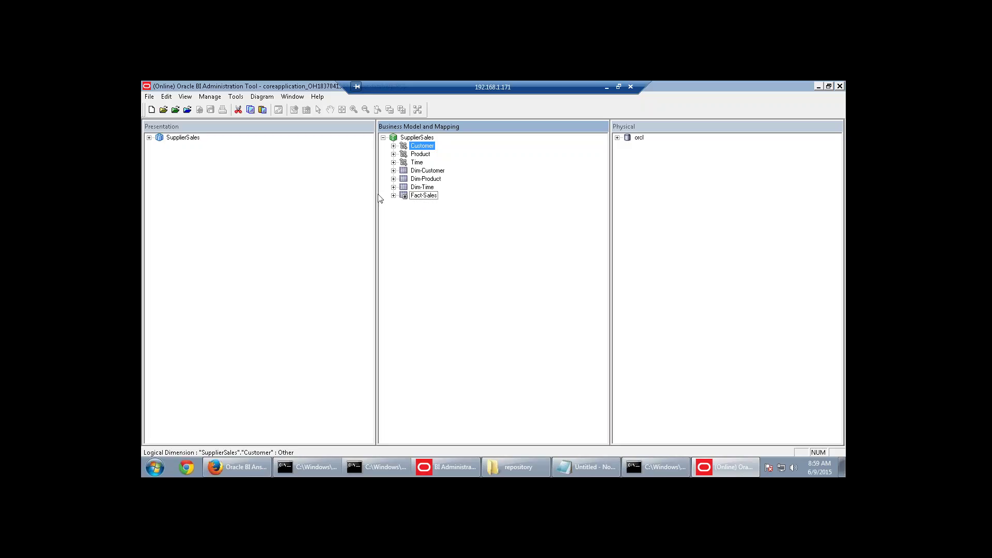
click(265, 468)
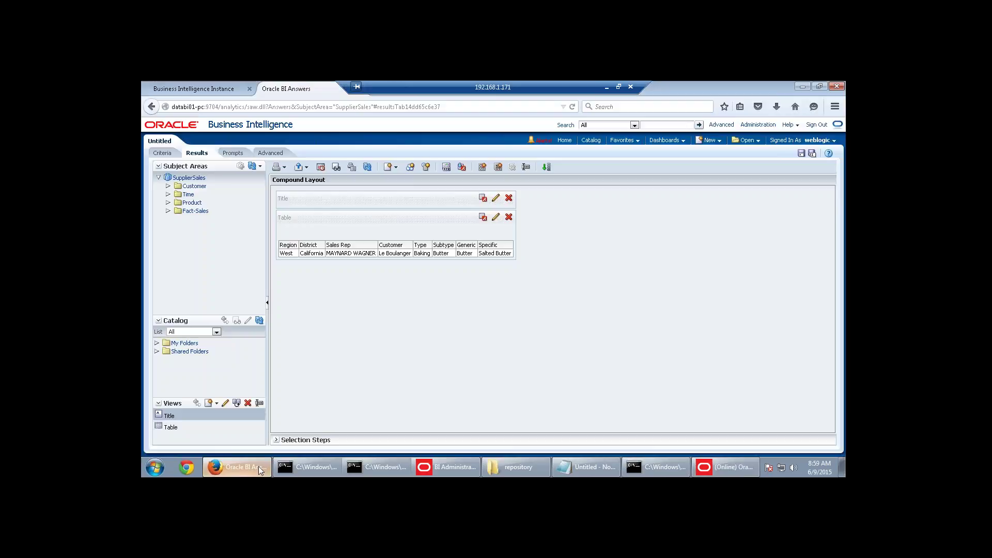
Show the drill-built columns and filters on the Criteria tab, then minimize the remote desktop.
click(174, 153)
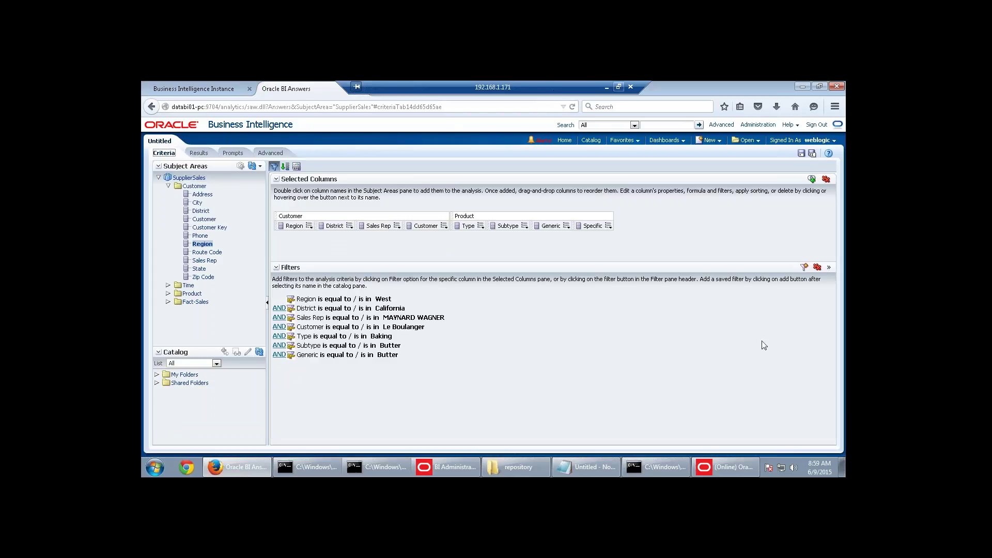
click(606, 87)
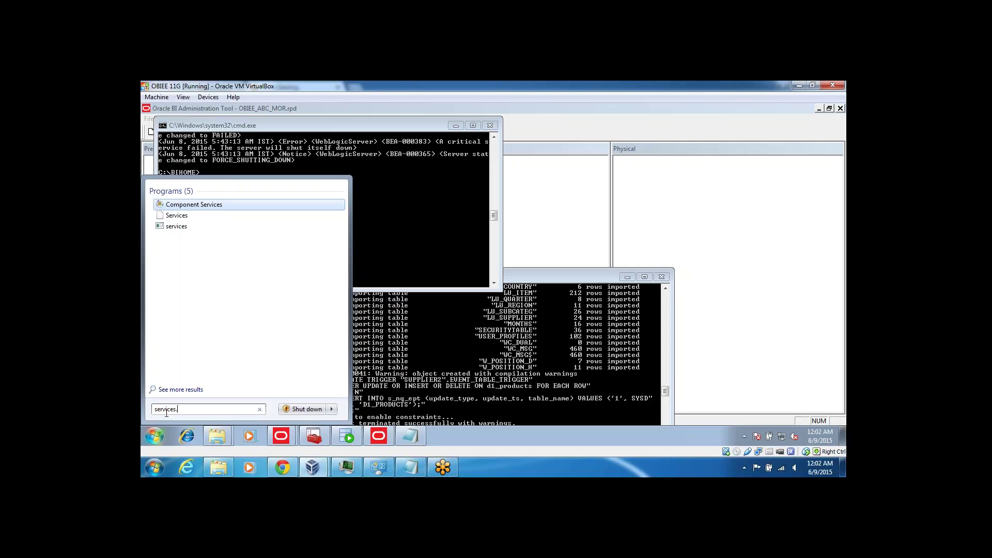
Launch the Services console maximized, select the first service and scroll the services list.
click(177, 215)
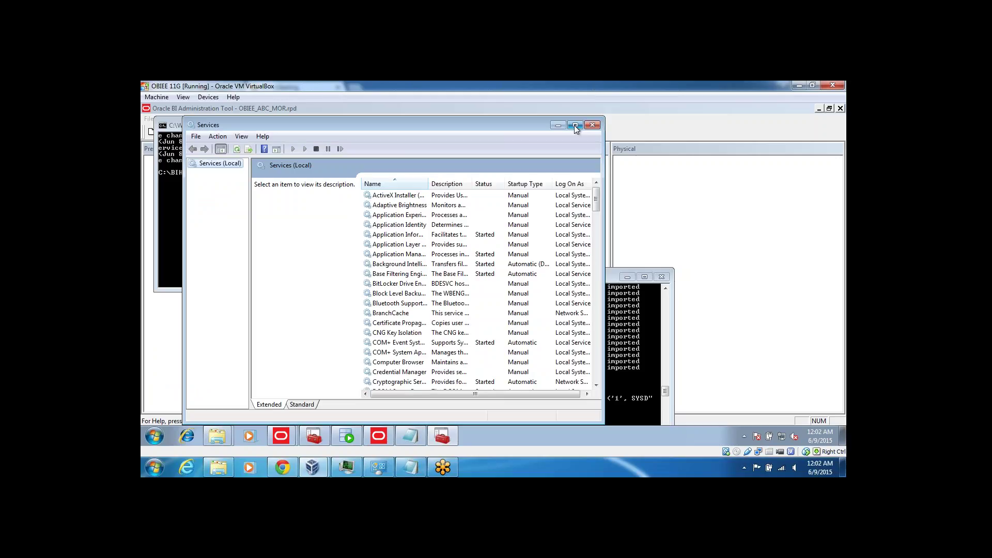
click(574, 125)
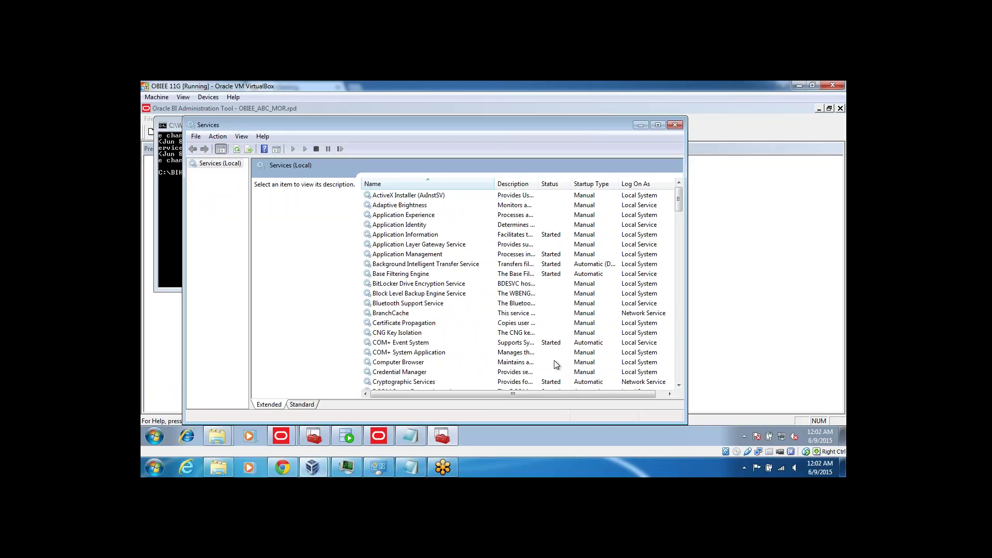
click(408, 195)
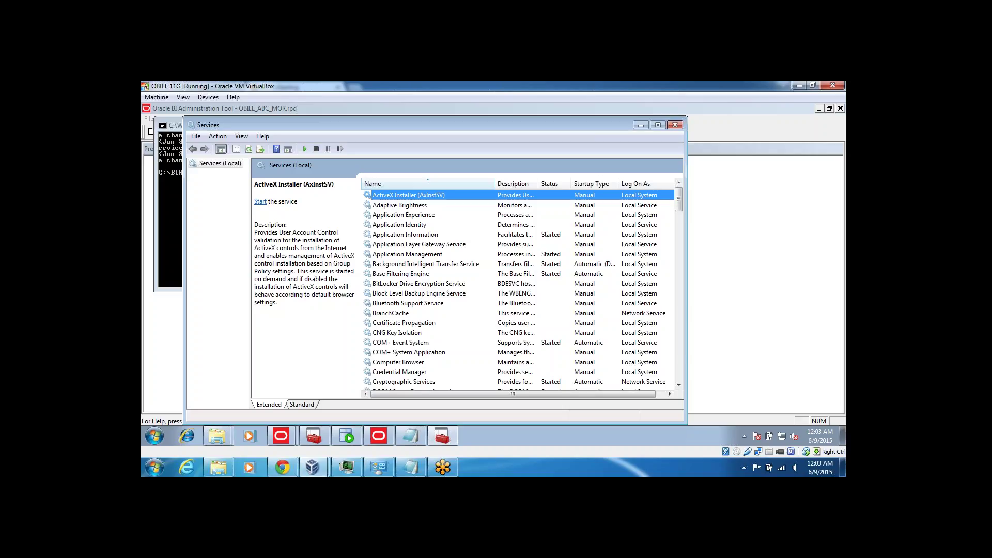
drag(679, 206, 681, 212)
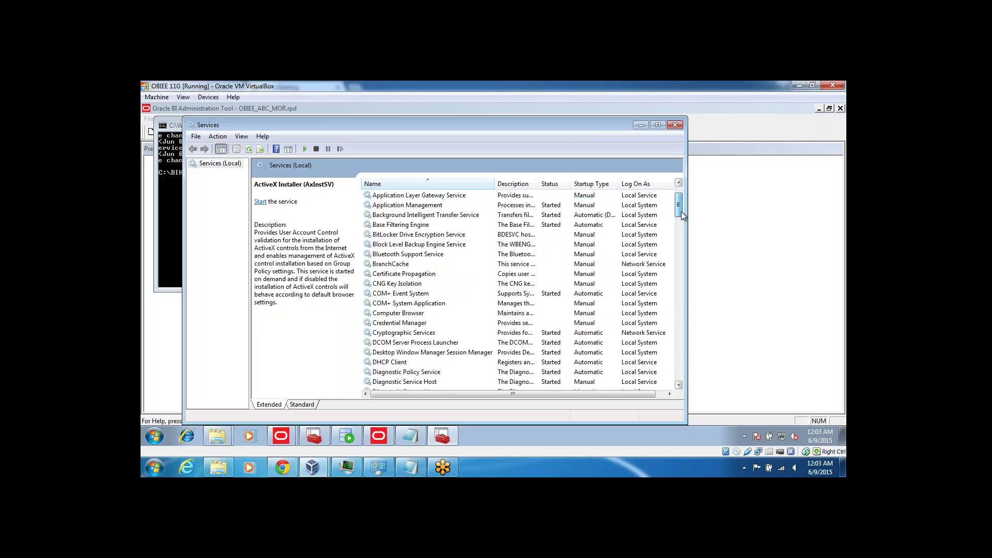